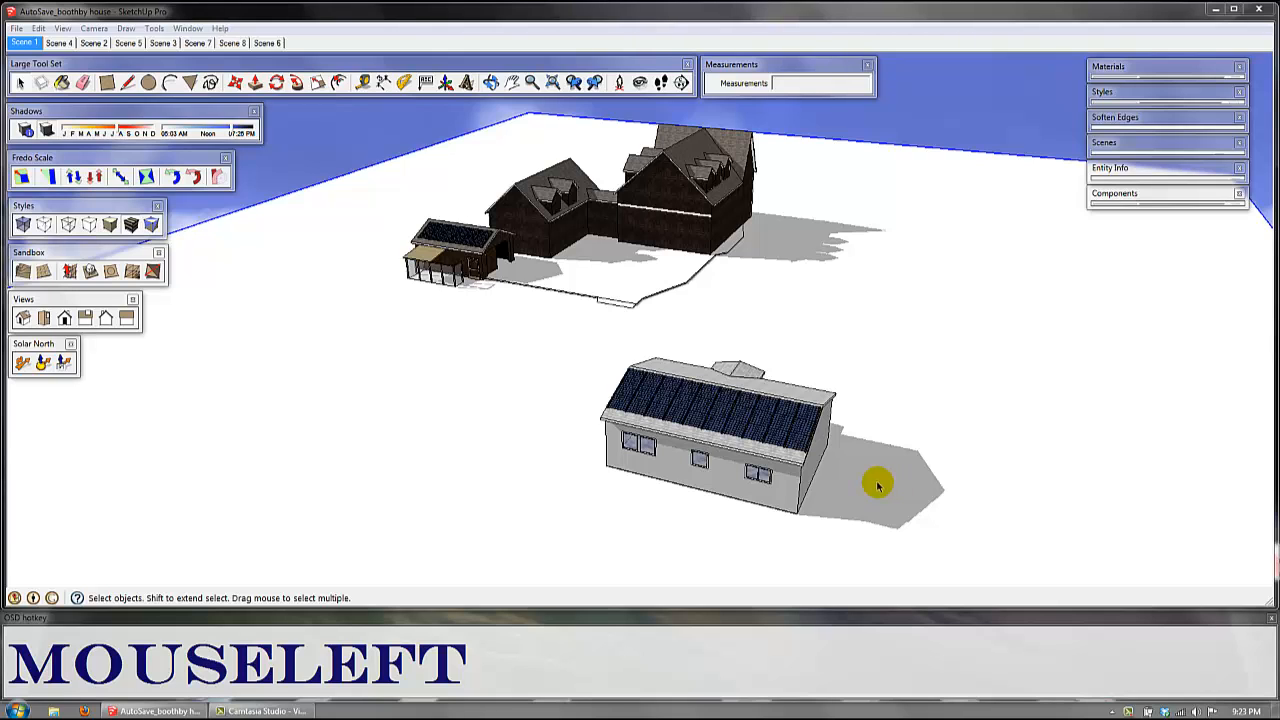
Step: Examine the grey house with the solar-panel roof and the buildings behind it from several angles and distances
{"action": "middle_click_drag", "start_coordinate": [877, 486], "coordinate": [883, 420]}
{"action": "scroll", "coordinate": [806, 399], "scroll_direction": "up", "scroll_amount": 2}
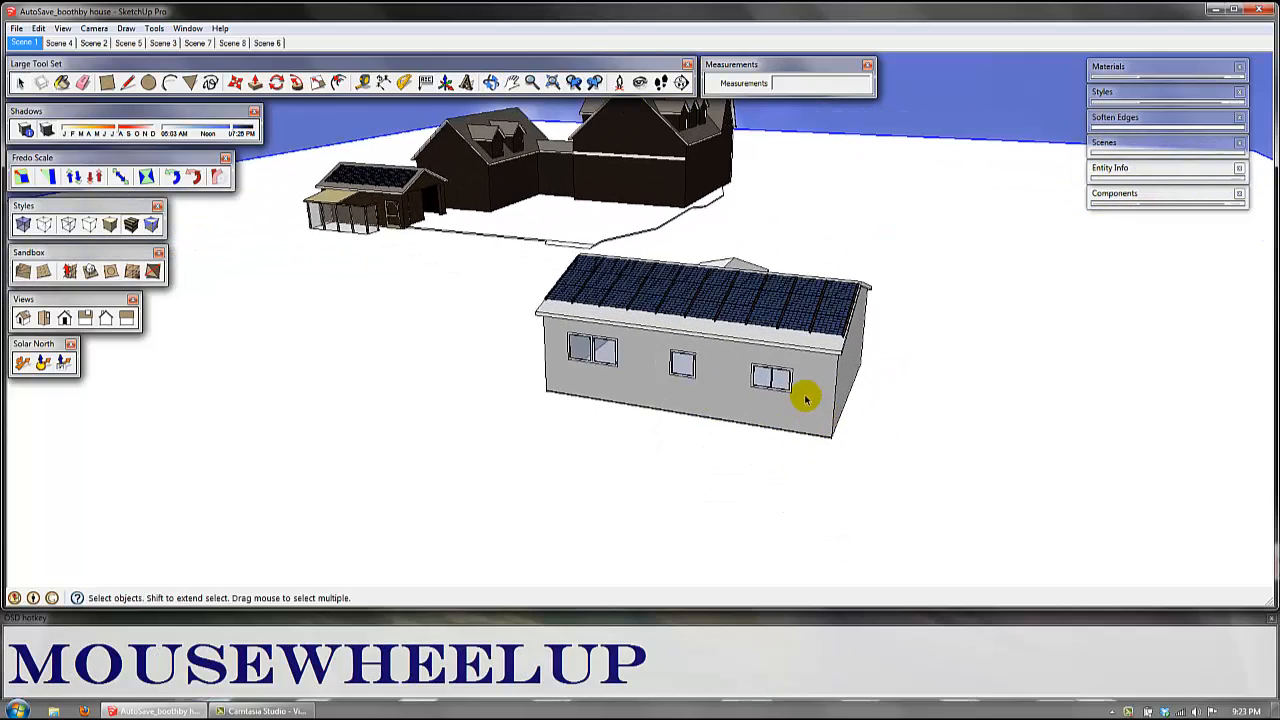
{"action": "middle_click_drag", "start_coordinate": [806, 399], "coordinate": [829, 477], "text": "shift"}
{"action": "middle_click_drag", "start_coordinate": [786, 434], "coordinate": [824, 458]}
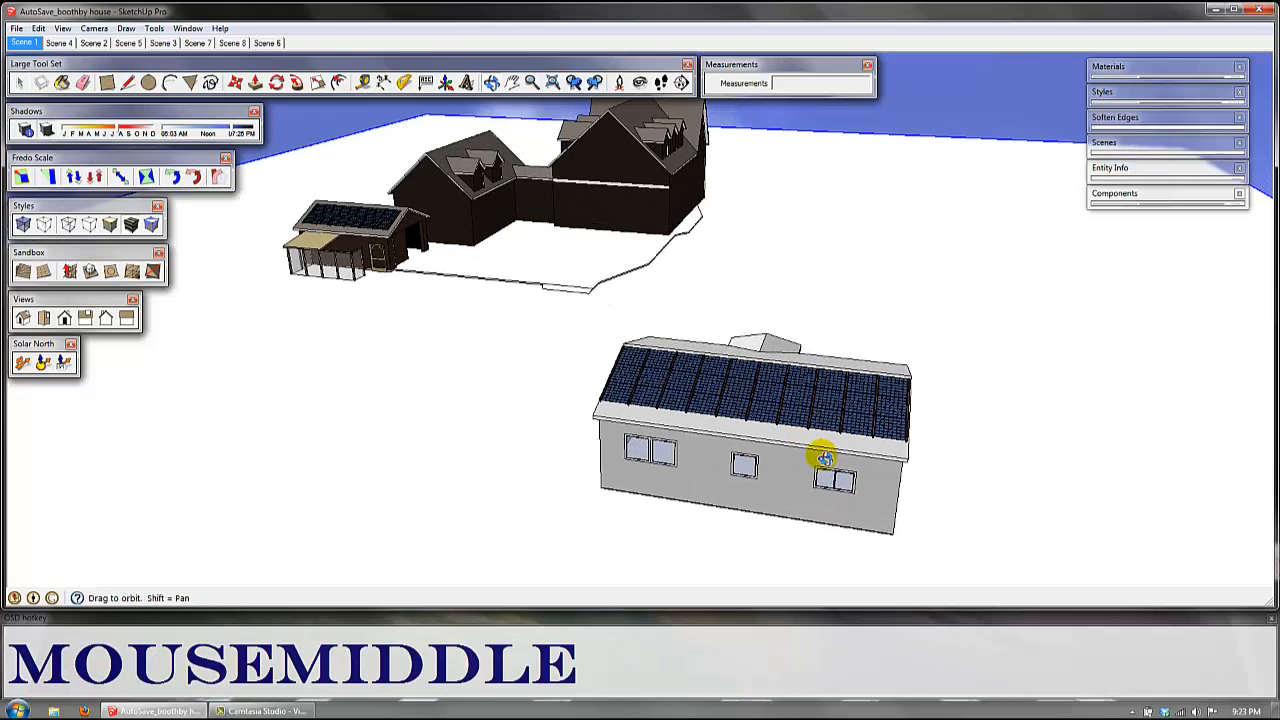
{"action": "scroll", "coordinate": [812, 425], "scroll_direction": "down", "scroll_amount": 3}
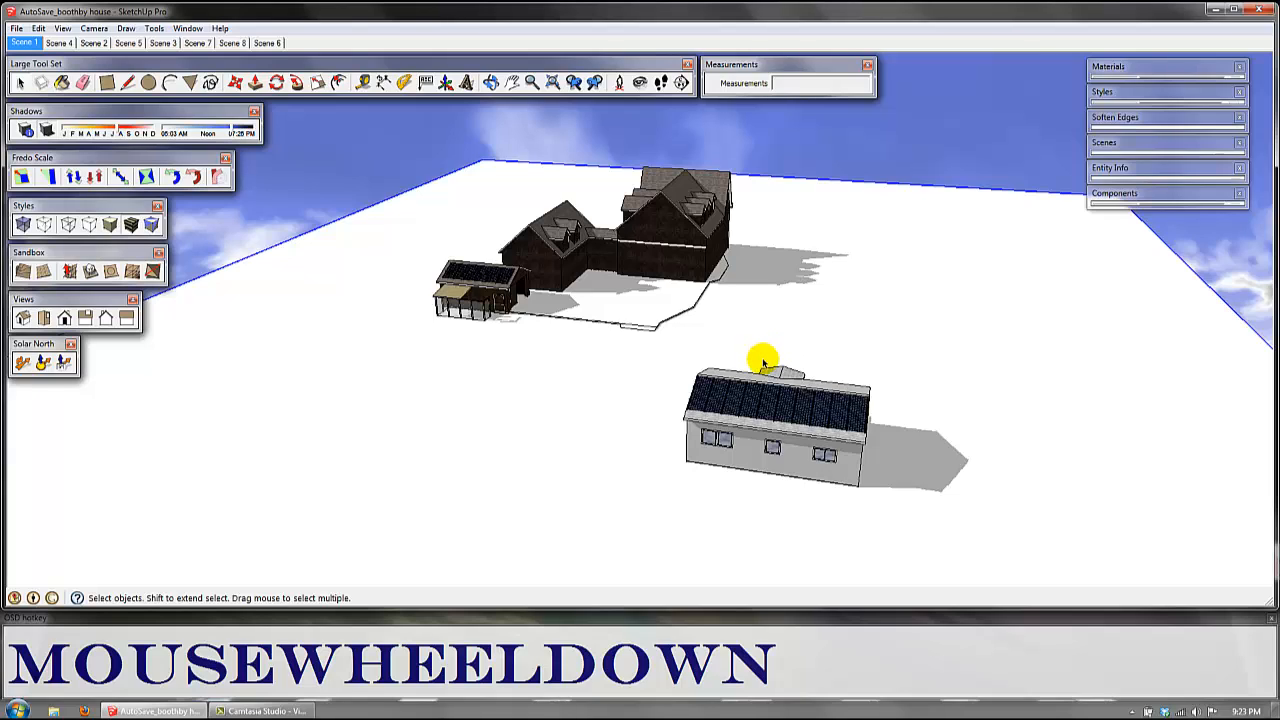
{"action": "middle_click_drag", "start_coordinate": [742, 412], "coordinate": [730, 385]}
{"action": "scroll", "coordinate": [708, 390], "scroll_direction": "up", "scroll_amount": 3}
{"action": "scroll", "coordinate": [605, 355], "scroll_direction": "up", "scroll_amount": 3}
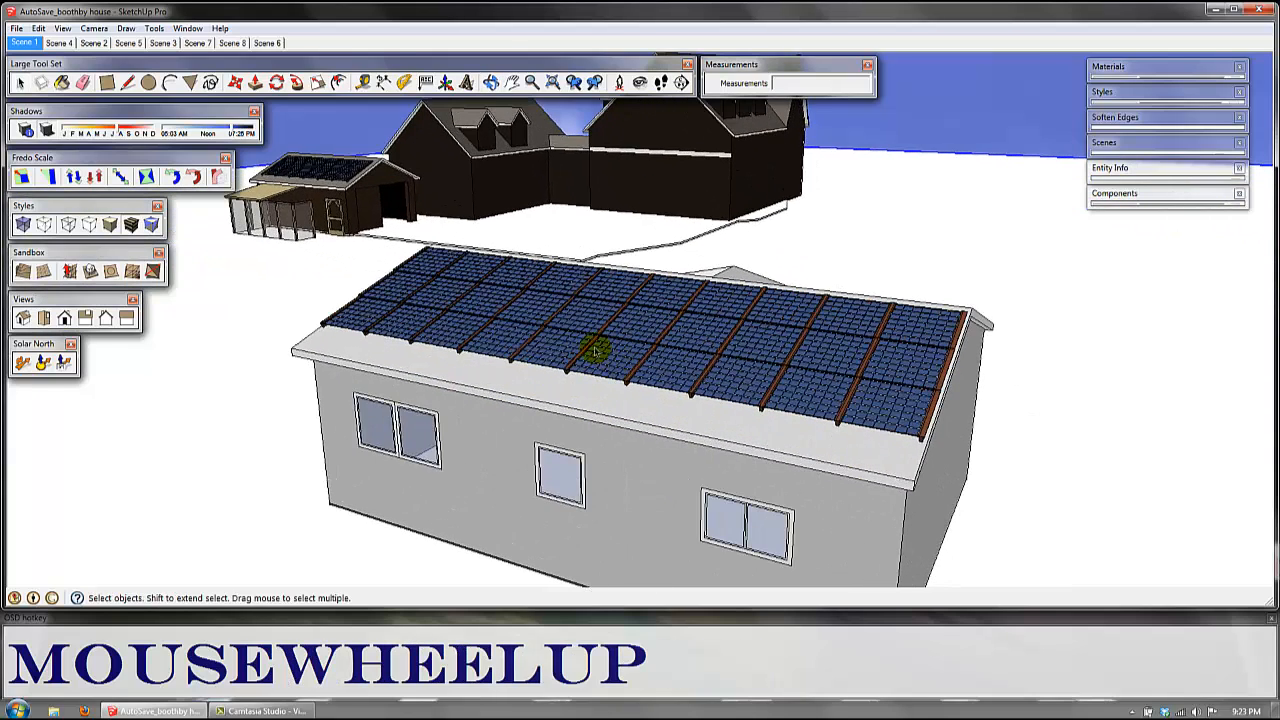
{"action": "scroll", "coordinate": [591, 340], "scroll_direction": "down", "scroll_amount": 3}
{"action": "scroll", "coordinate": [594, 348], "scroll_direction": "down", "scroll_amount": 2}
{"action": "middle_click_drag", "start_coordinate": [591, 351], "coordinate": [468, 298]}
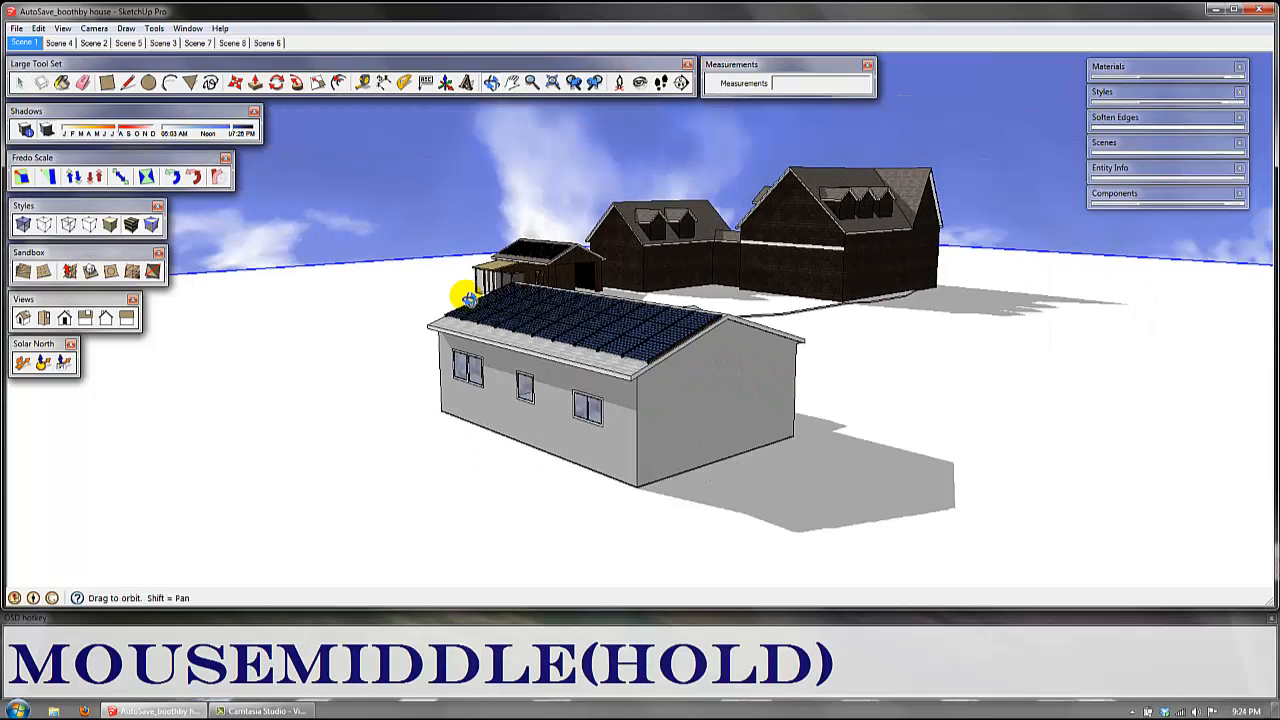
Step: Keep the current Windows color scheme and stop the performance message from showing again
{"action": "middle_click_drag", "start_coordinate": [469, 298], "coordinate": [469, 298]}
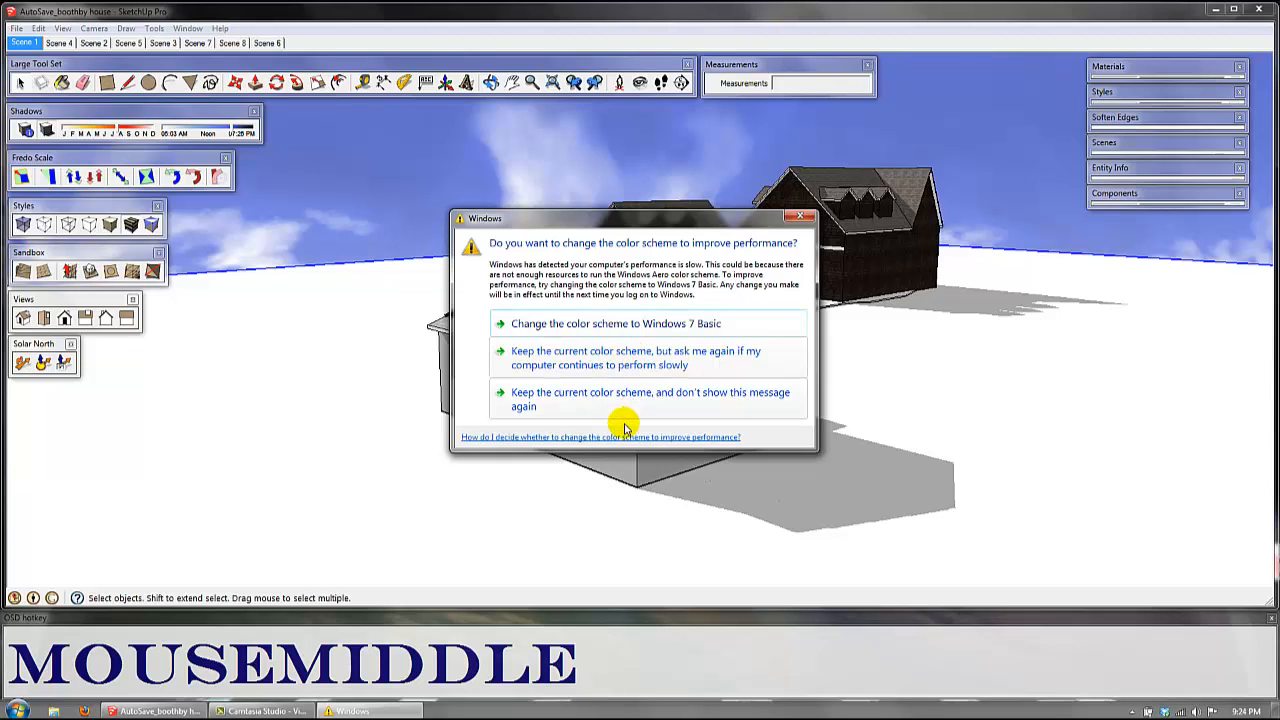
{"action": "left_click", "coordinate": [727, 412]}
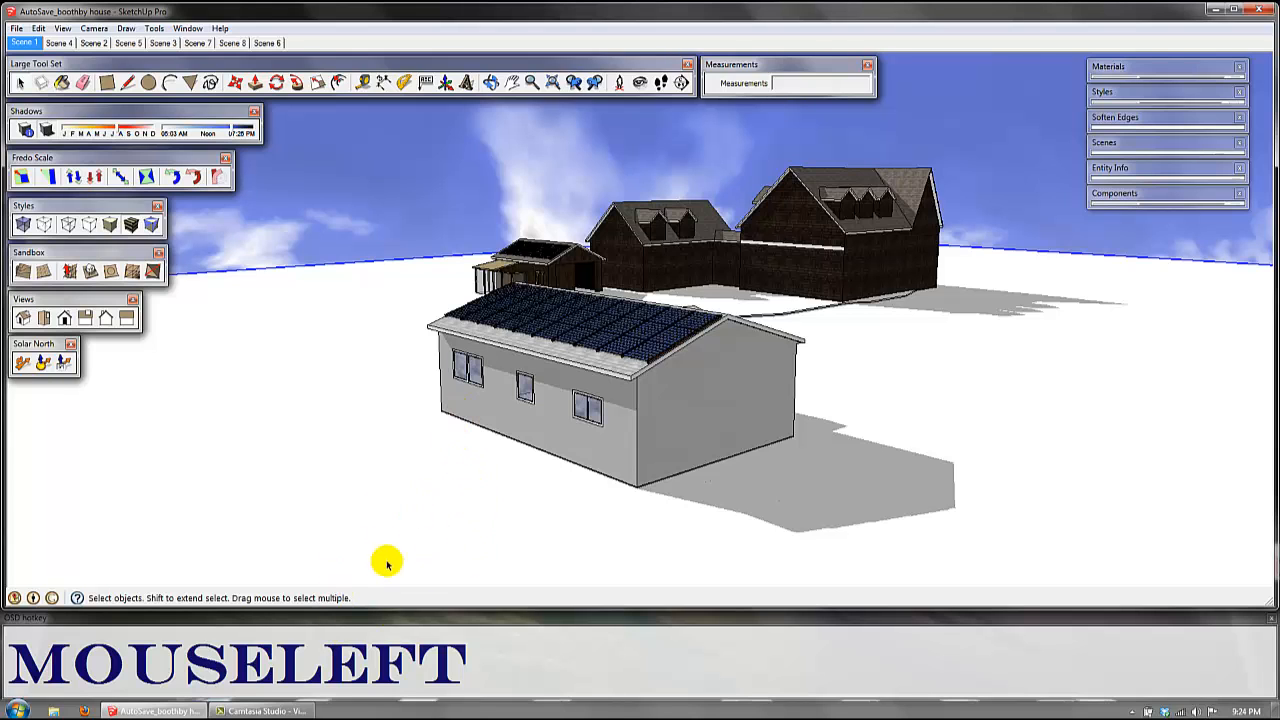
Step: Practise orbiting around the grey house with the Orbit tool and again while the Rectangle tool is active
{"action": "middle_click_drag", "start_coordinate": [408, 438], "coordinate": [495, 440]}
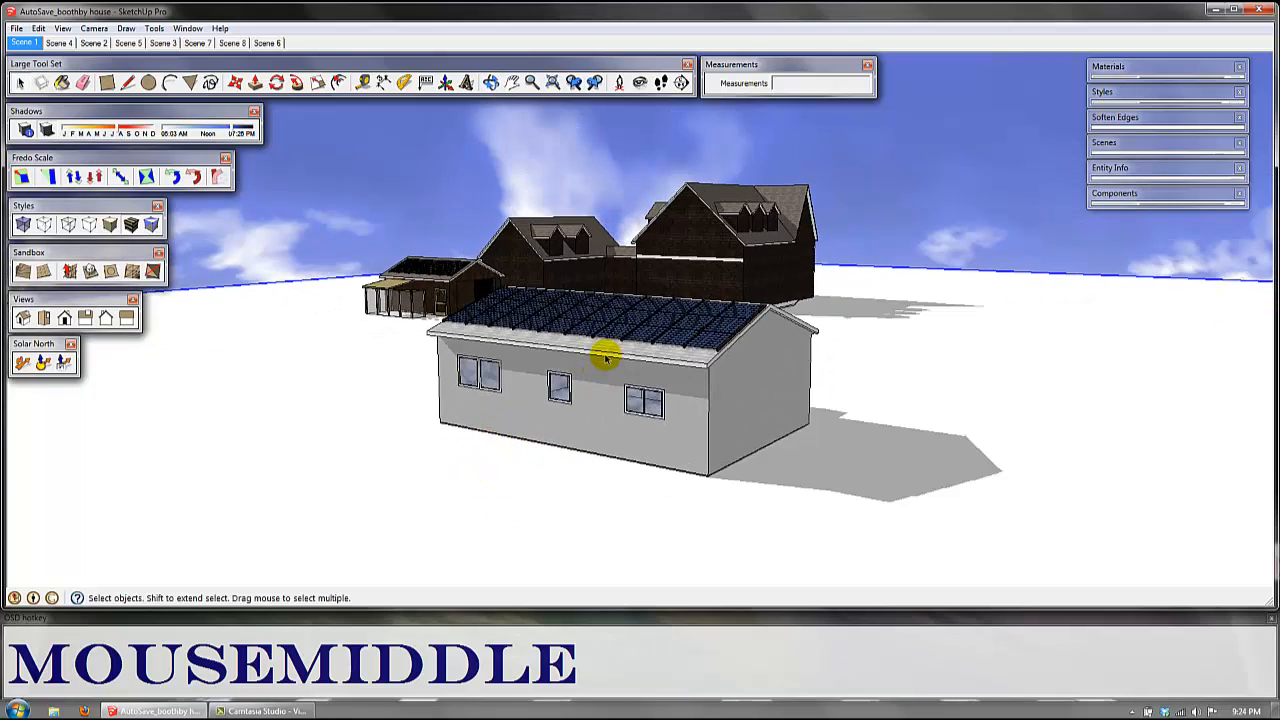
{"action": "left_click", "coordinate": [491, 82]}
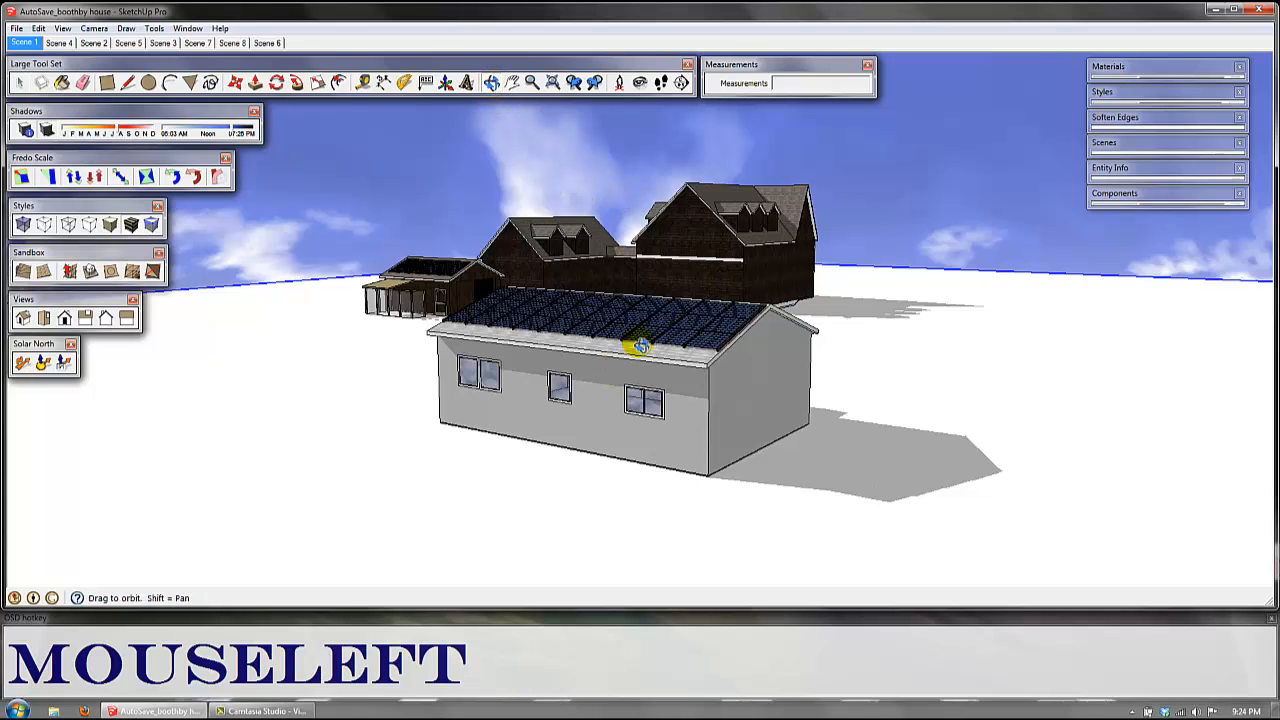
{"action": "left_click_drag", "start_coordinate": [675, 316], "coordinate": [625, 330]}
{"action": "left_click", "coordinate": [107, 82]}
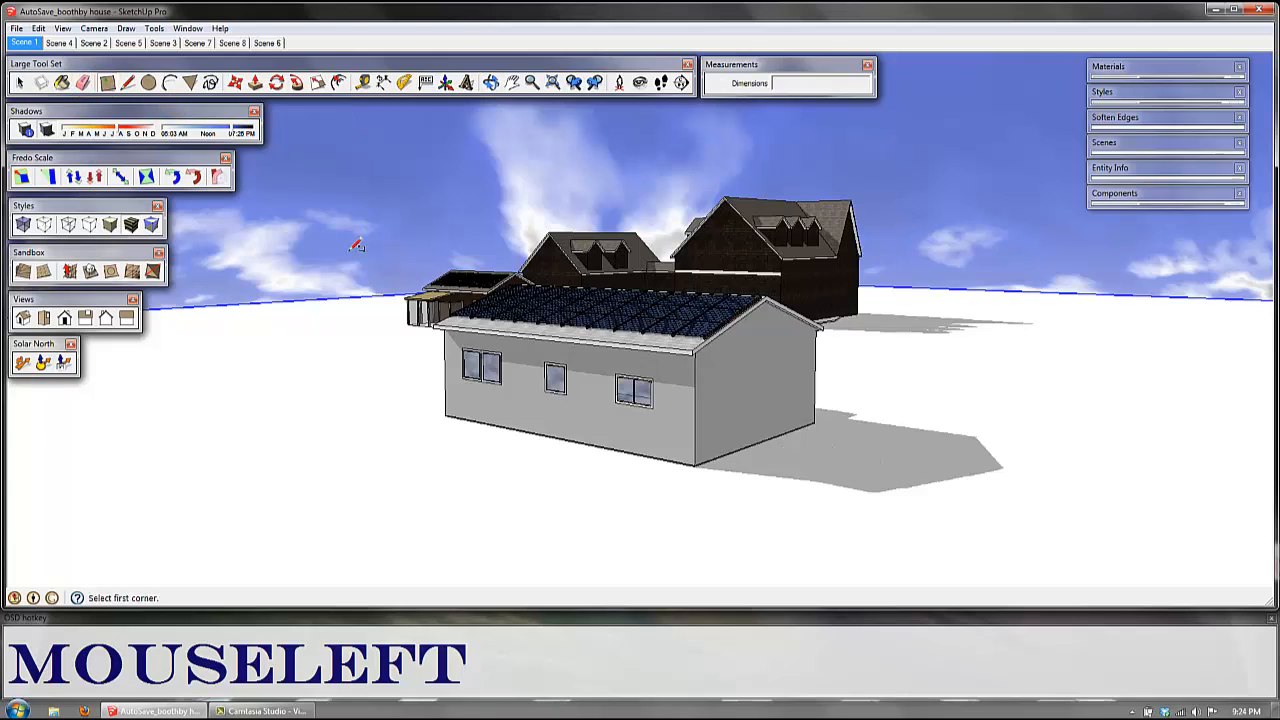
{"action": "middle_click_drag", "start_coordinate": [733, 325], "coordinate": [790, 332]}
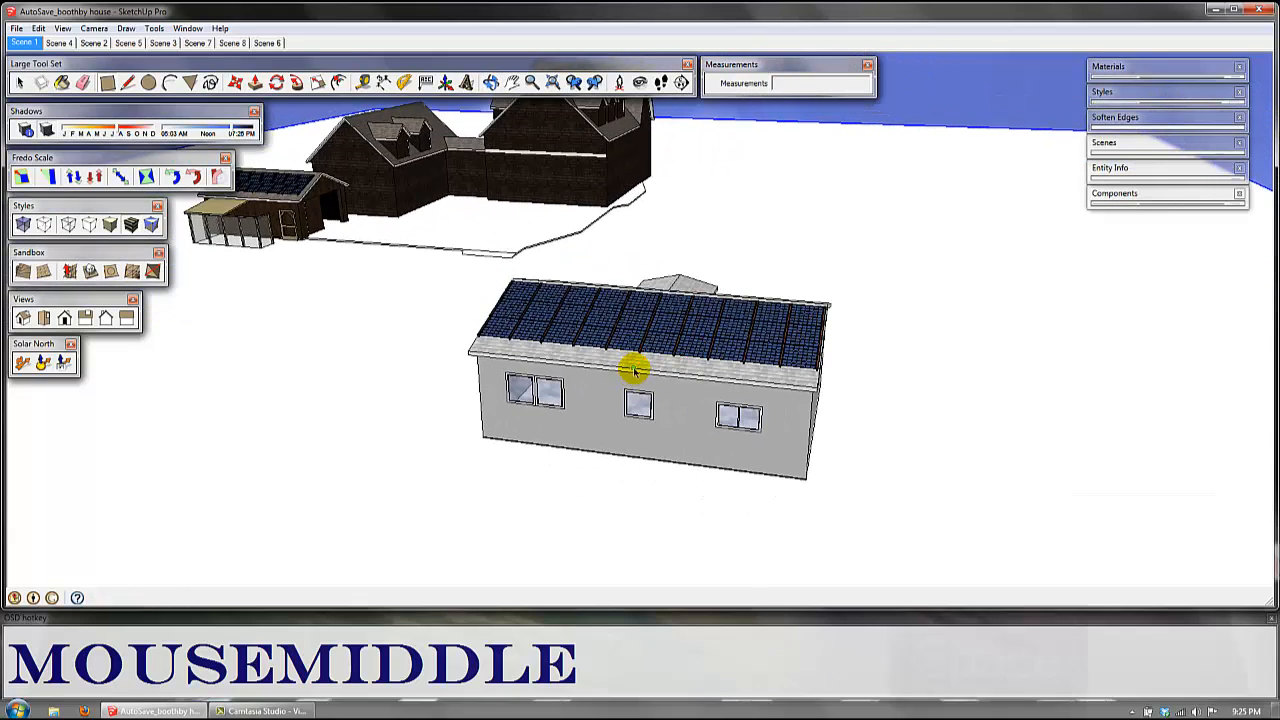
{"action": "key", "text": "space"}
{"action": "scroll", "coordinate": [594, 394], "scroll_direction": "down", "scroll_amount": 2}
{"action": "middle_click_drag", "start_coordinate": [594, 394], "coordinate": [726, 400], "text": "shift"}
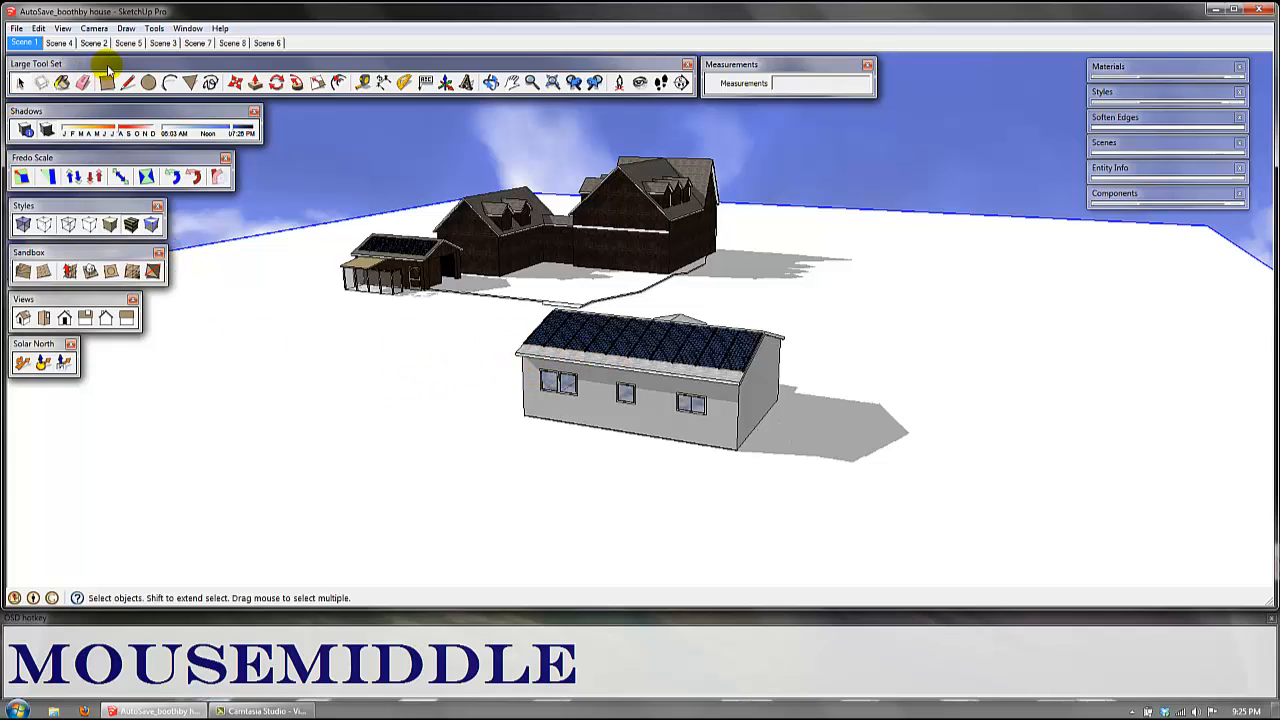
Step: Move the floating Large Tool Set toolbar into the drawing area and view the grey house from its end wall
{"action": "left_click_drag", "start_coordinate": [113, 71], "coordinate": [520, 225]}
{"action": "left_click_drag", "start_coordinate": [673, 222], "coordinate": [661, 218]}
{"action": "middle_click_drag", "start_coordinate": [853, 371], "coordinate": [630, 430], "text": "shift"}
{"action": "middle_click_drag", "start_coordinate": [829, 388], "coordinate": [458, 305]}
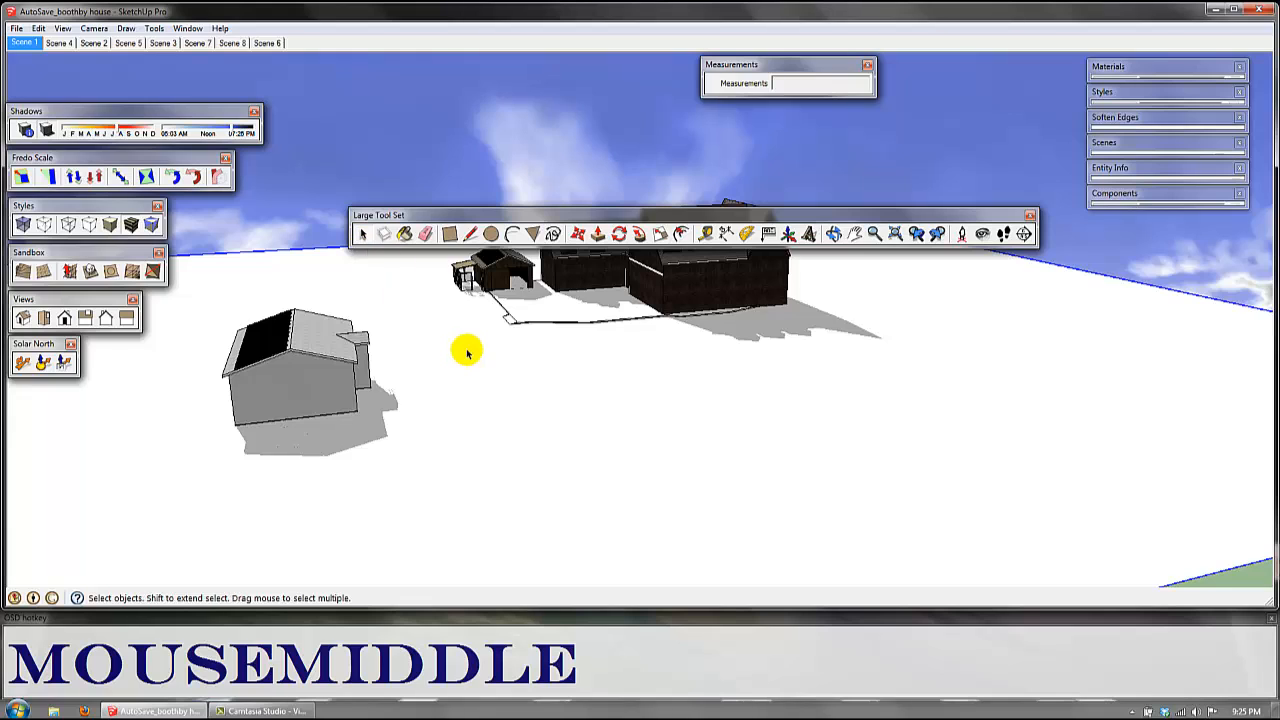
Step: Activate the Paint Bucket tool and return to the Select tool
{"action": "key", "text": "space"}
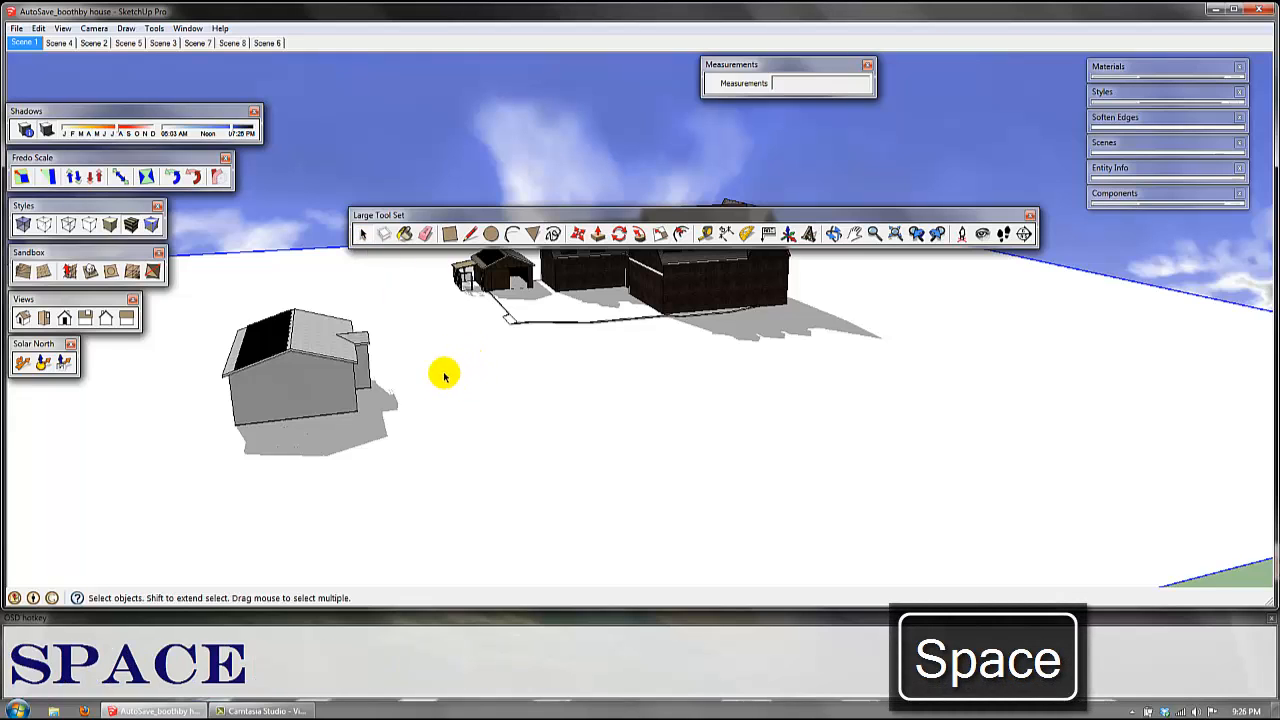
{"action": "left_click", "coordinate": [405, 233]}
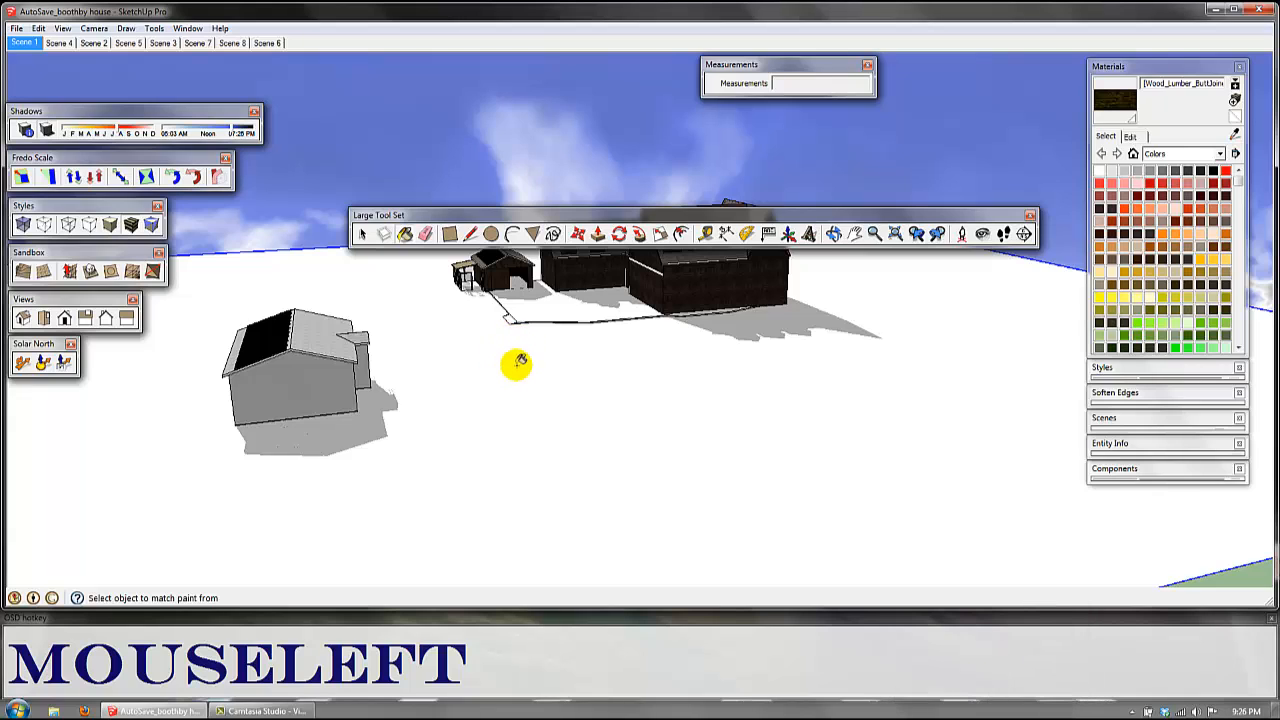
{"action": "key", "text": "space"}
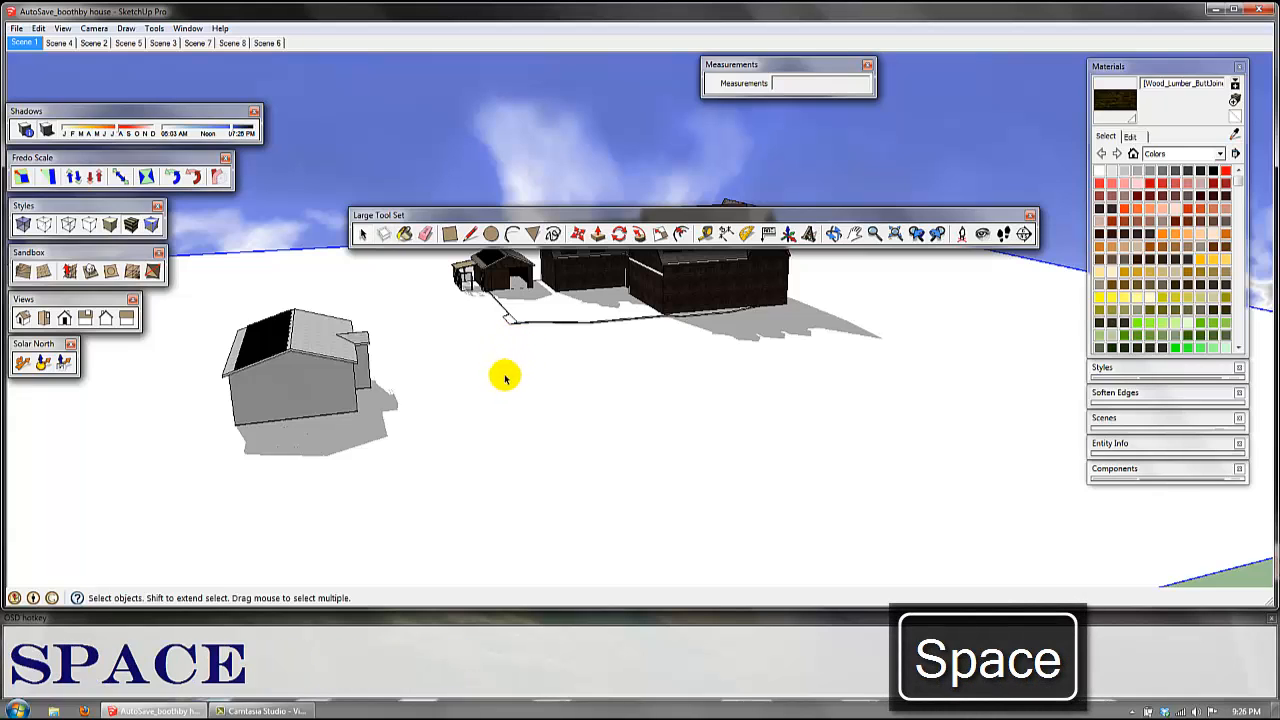
Step: Select the face of the grey house's gable end wall, and then only the vertical edge at its left corner
{"action": "mouse_move", "coordinate": [430, 425]}
{"action": "middle_mouse_down"}
{"action": "mouse_move", "coordinate": [489, 383]}
{"action": "mouse_move", "coordinate": [432, 437]}
{"action": "mouse_move", "coordinate": [649, 360]}
{"action": "middle_mouse_up"}
{"action": "scroll", "coordinate": [647, 363], "scroll_direction": "down", "scroll_amount": 3}
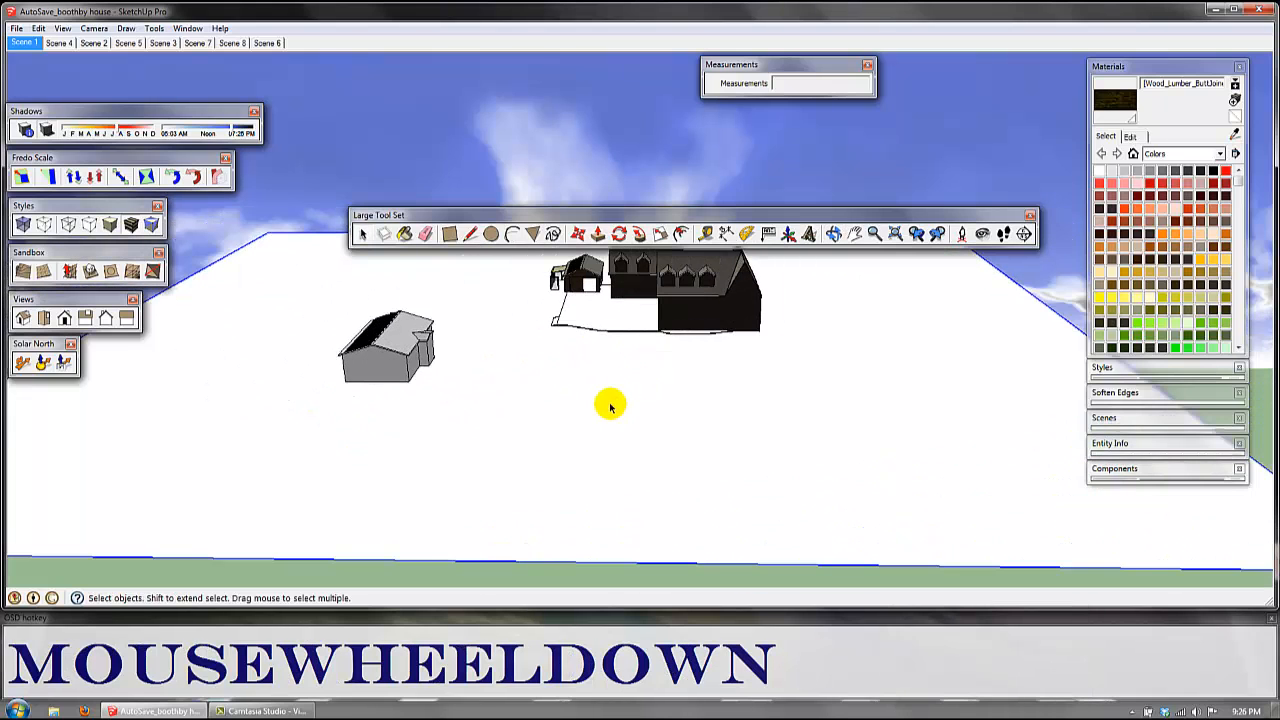
{"action": "scroll", "coordinate": [366, 363], "scroll_direction": "up", "scroll_amount": 6}
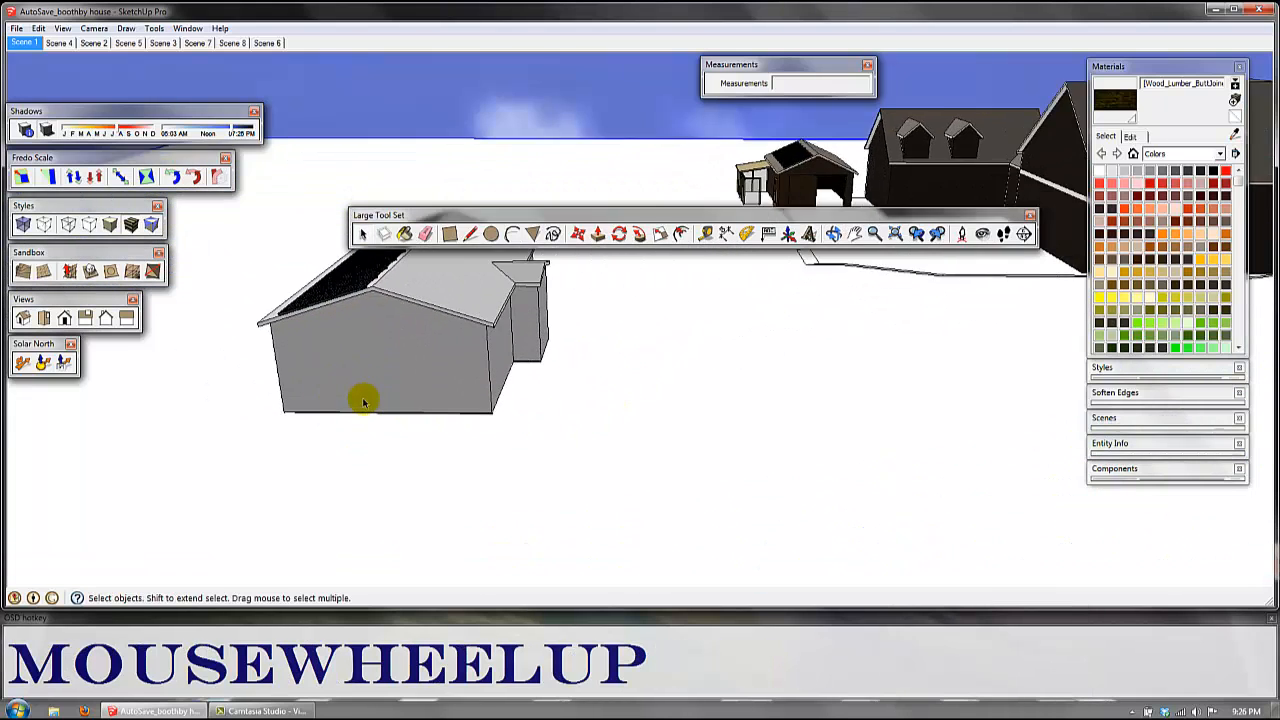
{"action": "mouse_move", "coordinate": [363, 398]}
{"action": "middle_mouse_down"}
{"action": "mouse_move", "coordinate": [676, 325]}
{"action": "mouse_move", "coordinate": [591, 320]}
{"action": "mouse_move", "coordinate": [406, 417]}
{"action": "middle_mouse_up"}
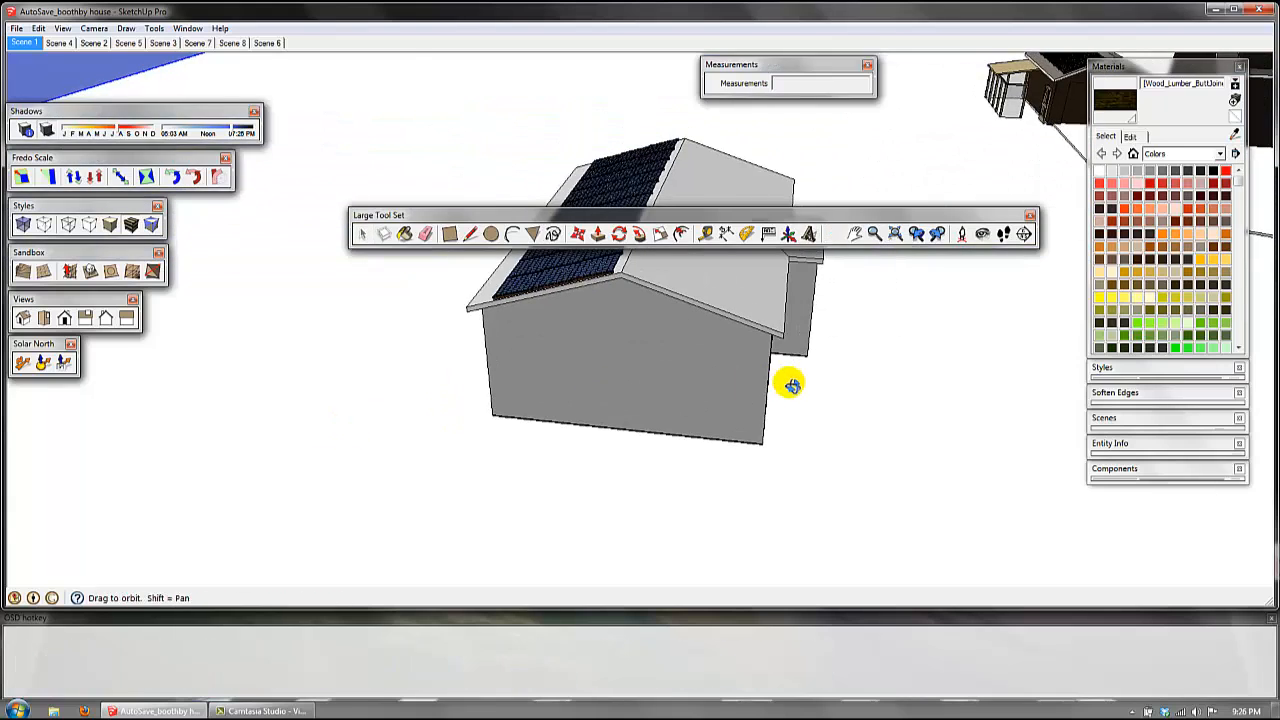
{"action": "middle_click_drag", "start_coordinate": [791, 380], "coordinate": [609, 310]}
{"action": "left_click", "coordinate": [566, 309]}
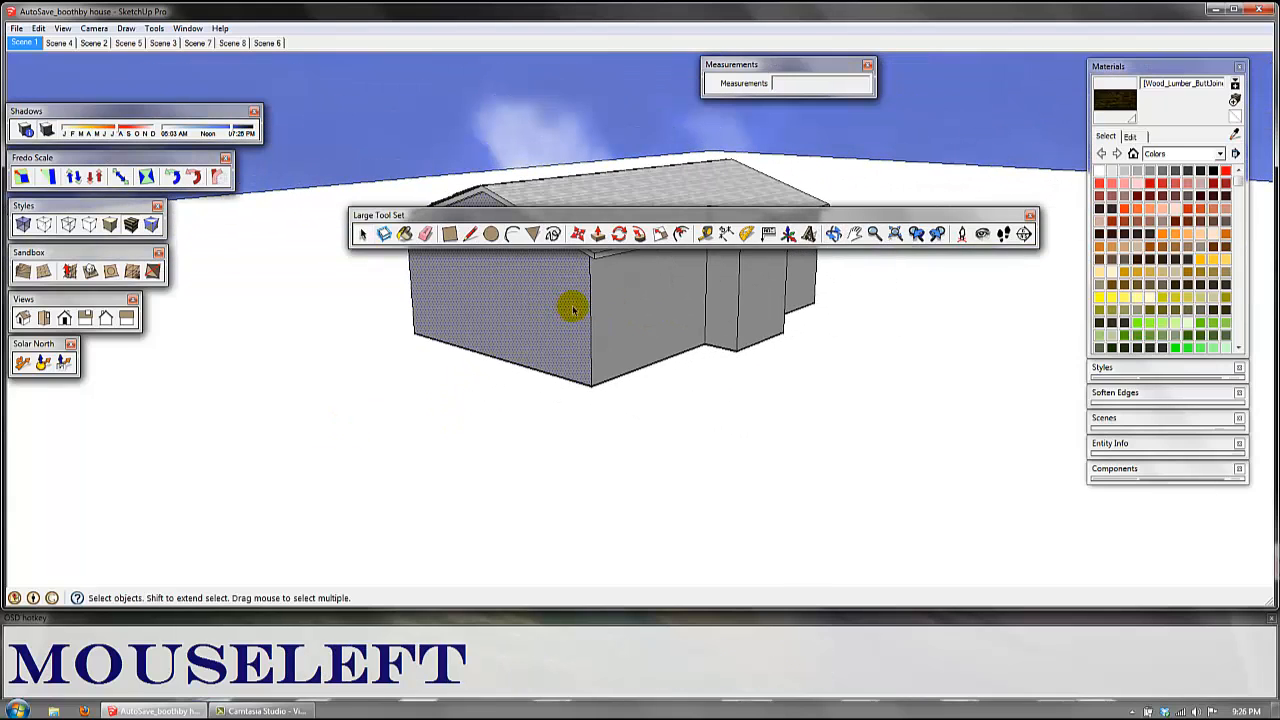
{"action": "mouse_move", "coordinate": [551, 310]}
{"action": "middle_mouse_down", "text": "shift"}
{"action": "mouse_move", "coordinate": [610, 420]}
{"action": "mouse_move", "coordinate": [549, 354]}
{"action": "mouse_move", "coordinate": [557, 362]}
{"action": "mouse_move", "coordinate": [563, 346]}
{"action": "middle_mouse_up", "text": "shift"}
{"action": "scroll", "coordinate": [491, 374], "scroll_direction": "up", "scroll_amount": 2}
{"action": "left_click", "coordinate": [413, 346]}
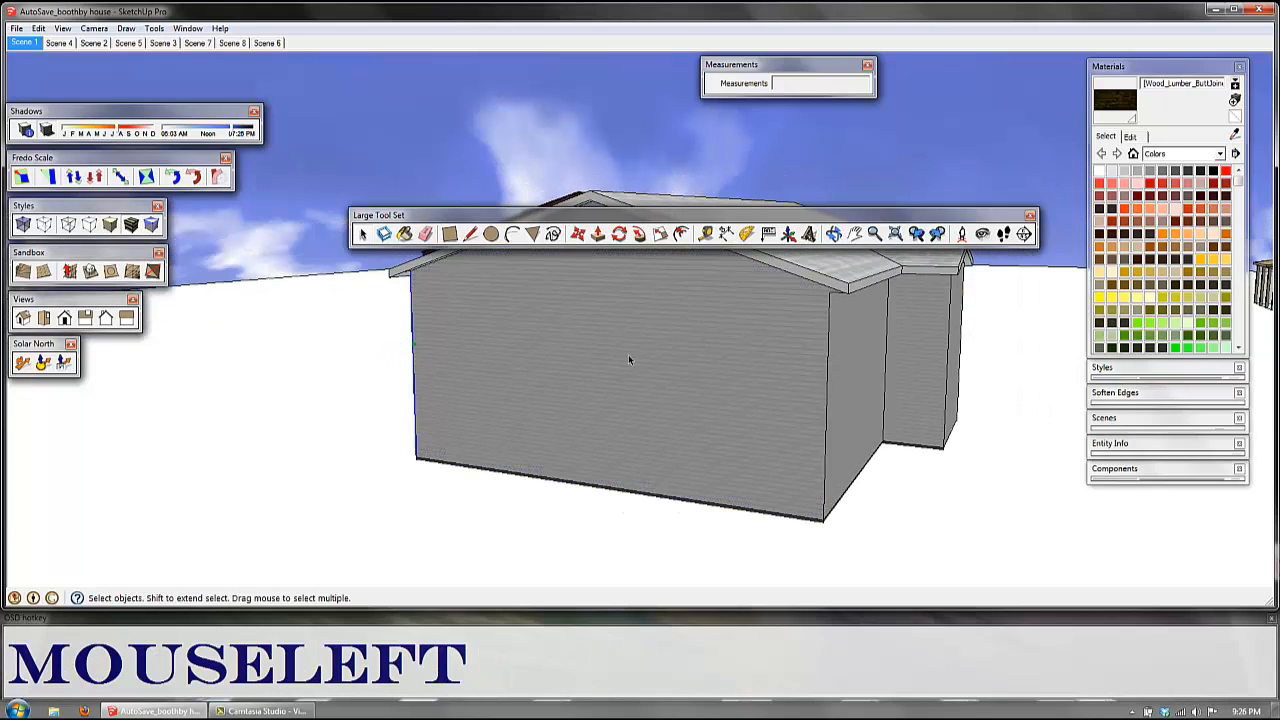
Step: Delete the vertical edge at the right corner of the gable end wall, view the opened interior and undo the deletion
{"action": "mouse_move", "coordinate": [805, 272]}
{"action": "middle_mouse_down"}
{"action": "mouse_move", "coordinate": [800, 291]}
{"action": "mouse_move", "coordinate": [837, 286]}
{"action": "mouse_move", "coordinate": [790, 430]}
{"action": "mouse_move", "coordinate": [832, 314]}
{"action": "middle_mouse_up"}
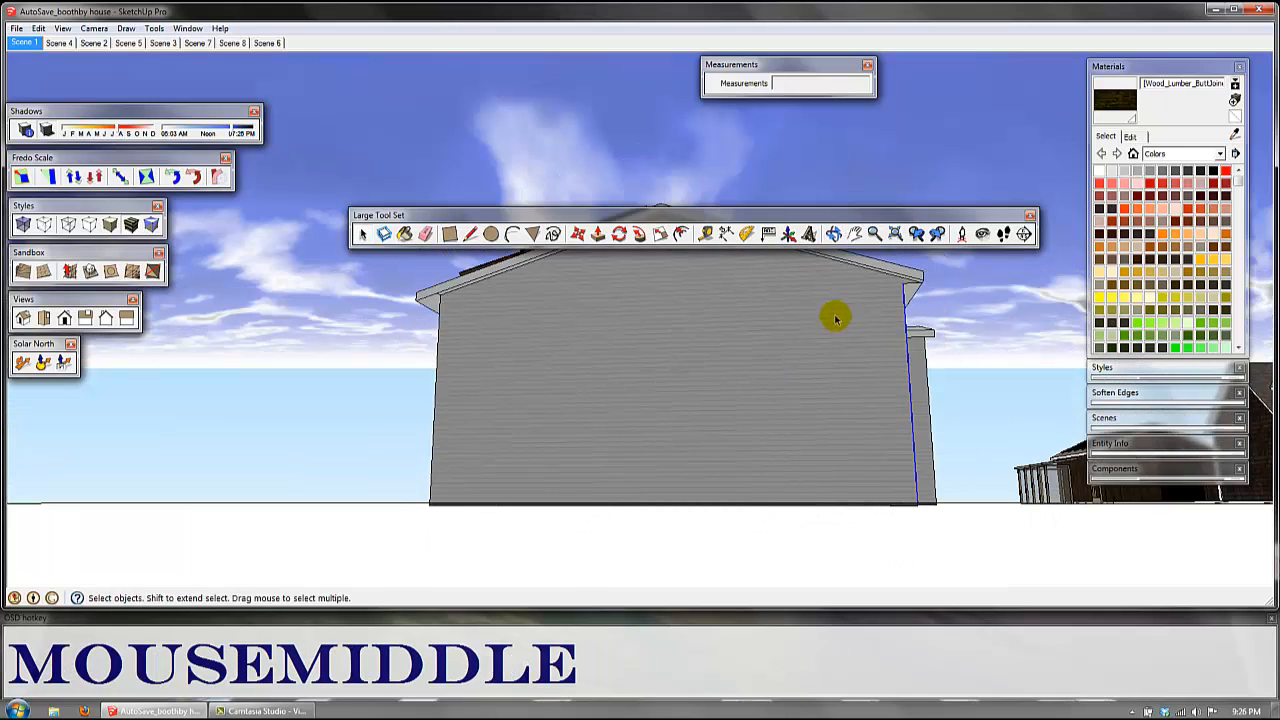
{"action": "left_click", "coordinate": [876, 274]}
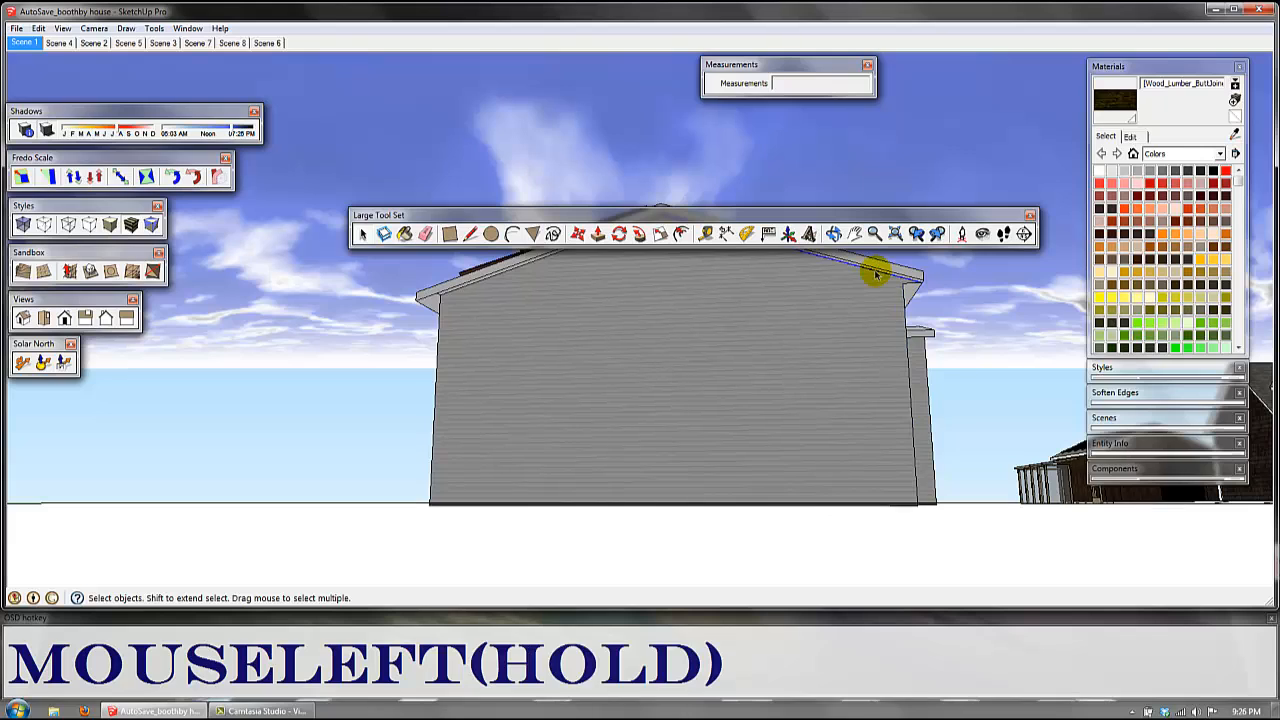
{"action": "left_click", "coordinate": [910, 367]}
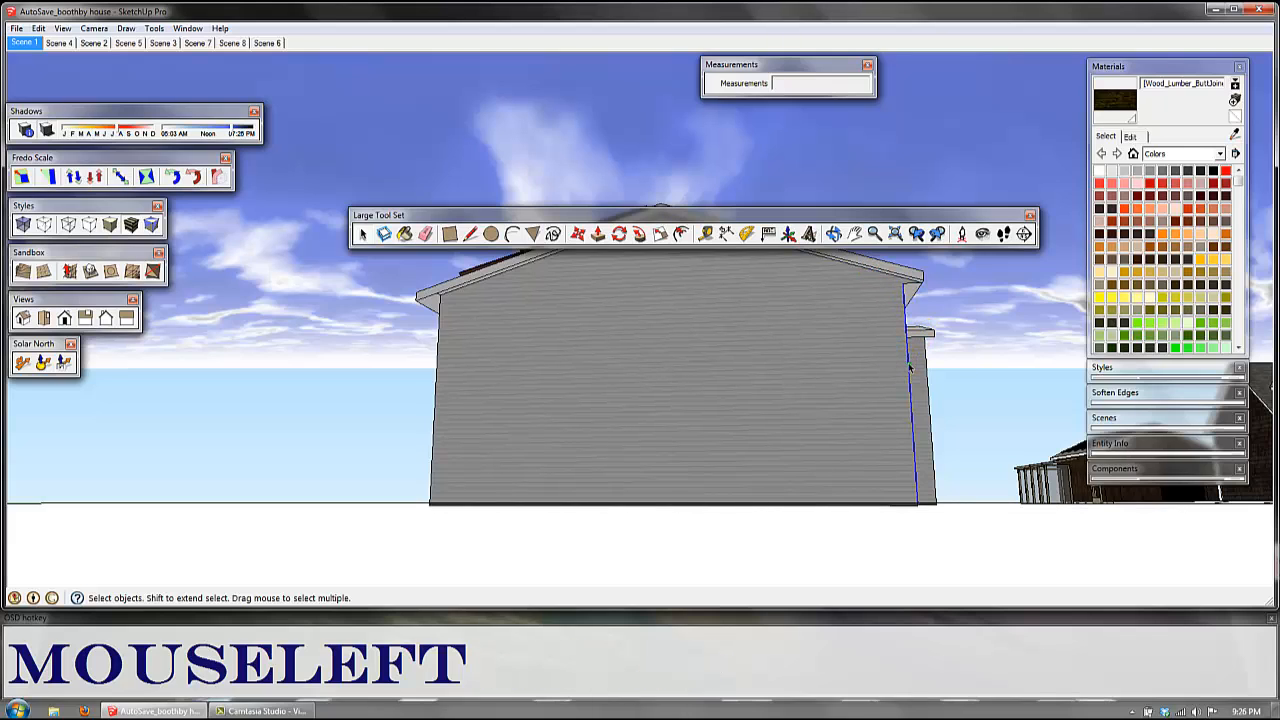
{"action": "key", "text": "Delete"}
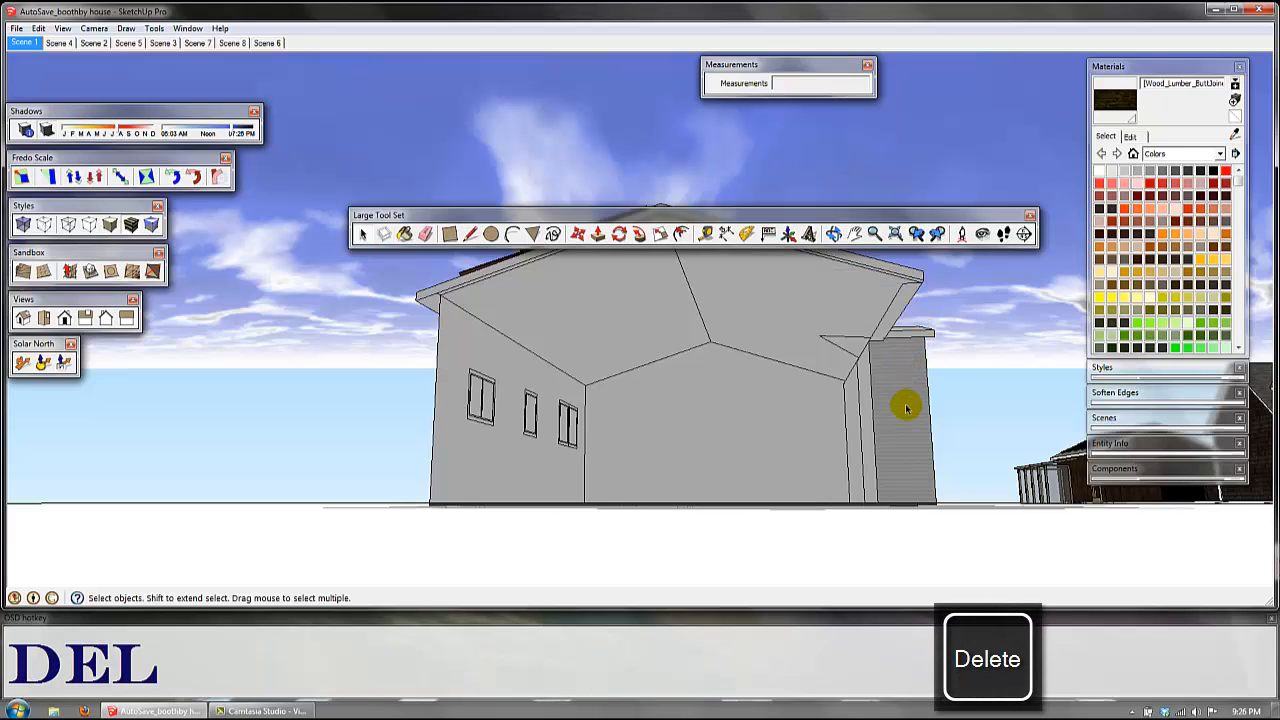
{"action": "mouse_move", "coordinate": [903, 486]}
{"action": "middle_mouse_down"}
{"action": "mouse_move", "coordinate": [920, 431]}
{"action": "mouse_move", "coordinate": [891, 486]}
{"action": "mouse_move", "coordinate": [849, 503]}
{"action": "mouse_move", "coordinate": [805, 469]}
{"action": "mouse_move", "coordinate": [683, 434]}
{"action": "mouse_move", "coordinate": [877, 446]}
{"action": "middle_mouse_up"}
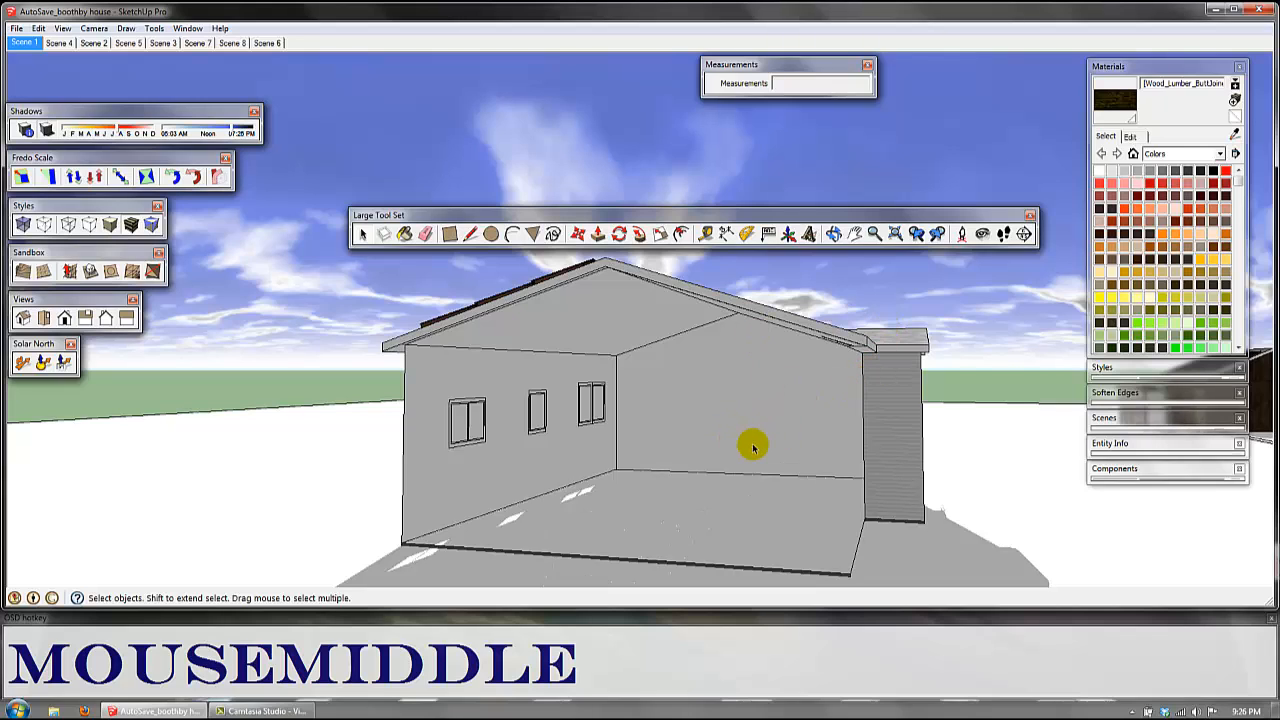
{"action": "key", "text": "ctrl+z"}
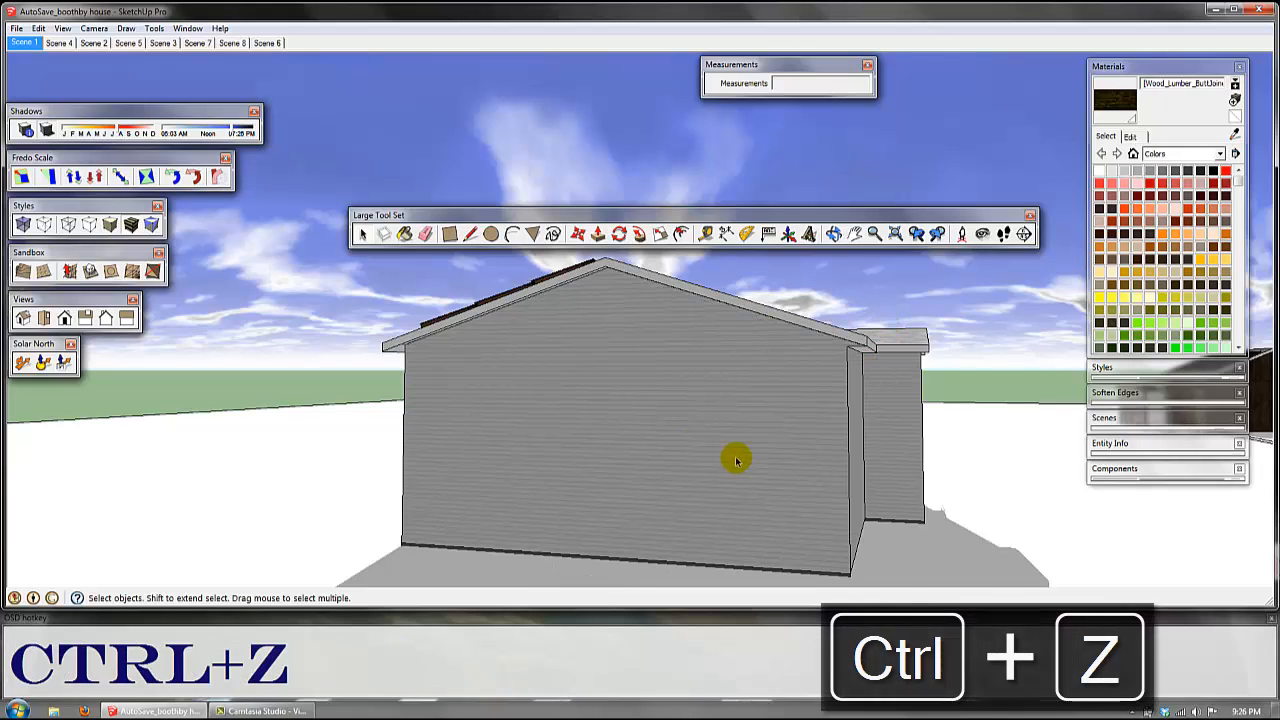
Step: Delete only the face of the gable end wall and undo the deletion
{"action": "middle_click_drag", "start_coordinate": [822, 434], "coordinate": [643, 371]}
{"action": "left_click", "coordinate": [672, 416]}
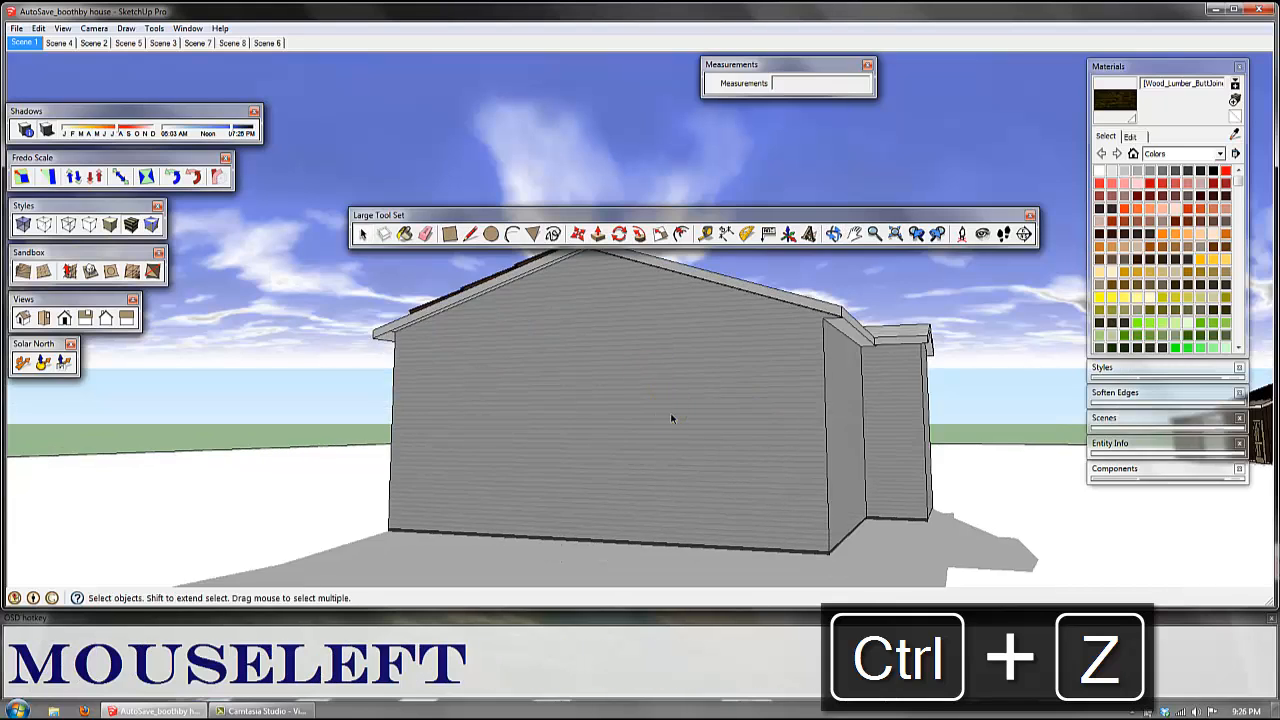
{"action": "key", "text": "Delete"}
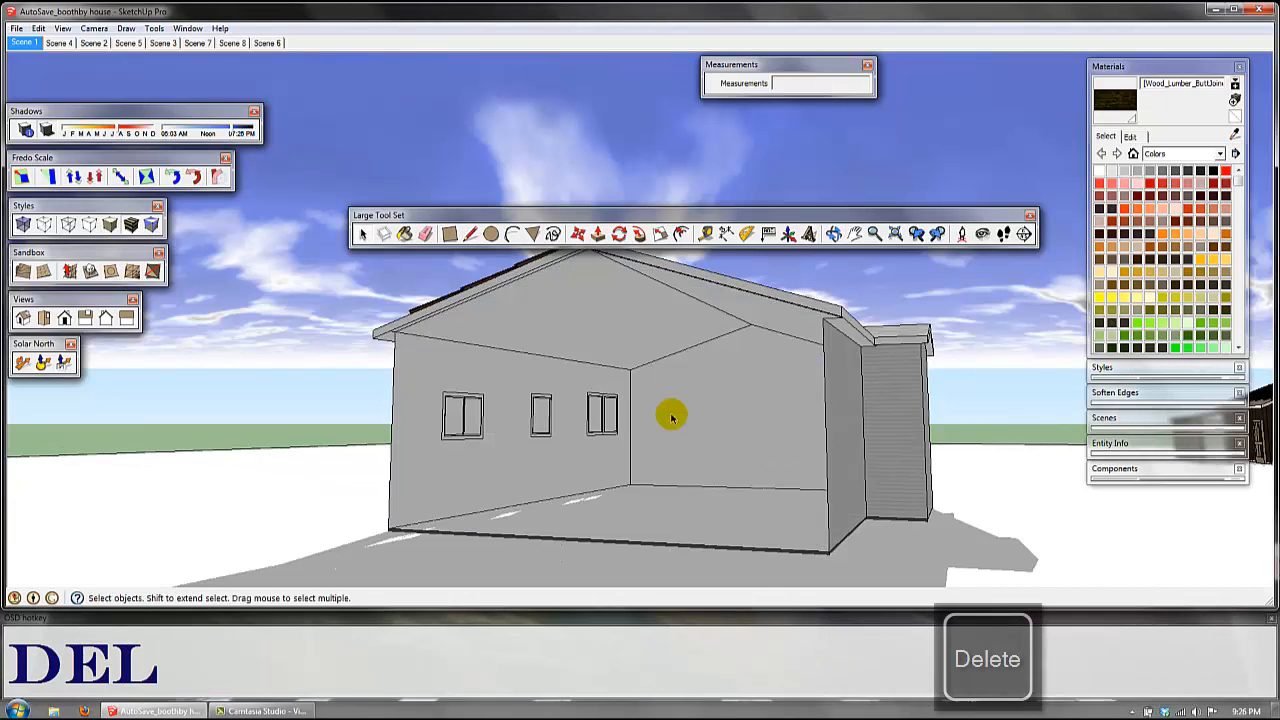
{"action": "key", "text": "ctrl+z"}
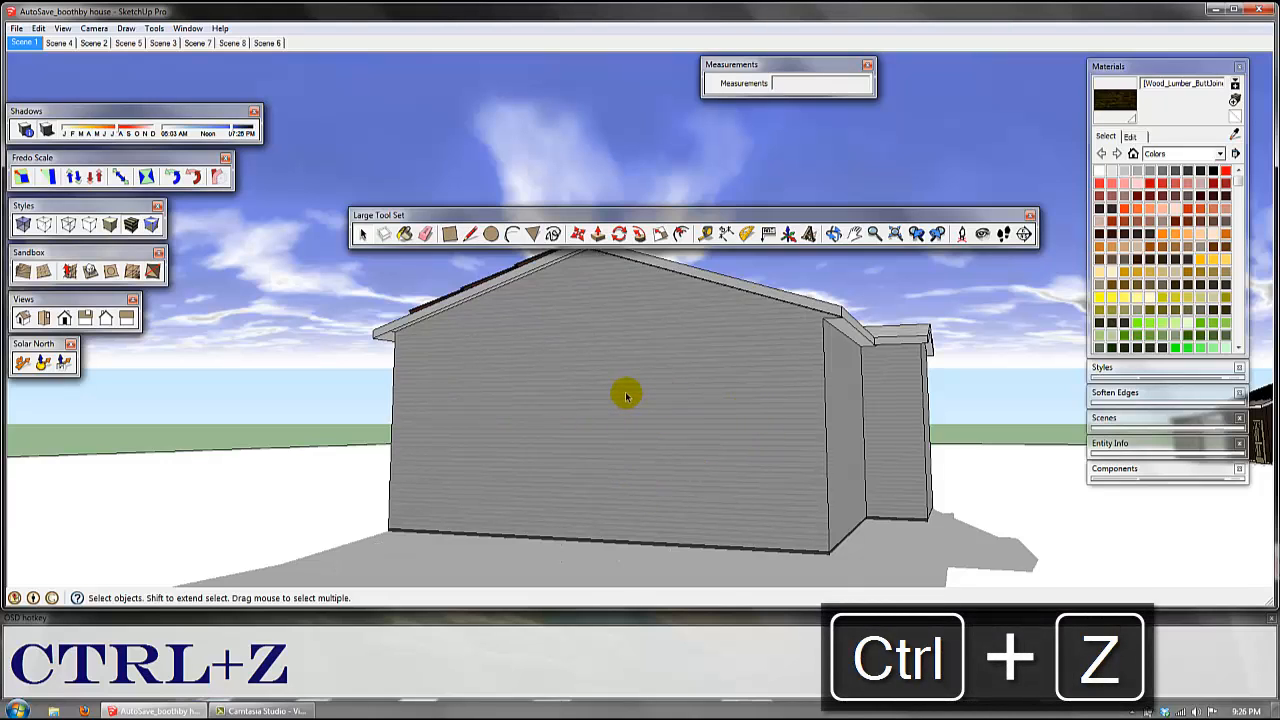
Step: Select the gable end wall's face together with its bounding edges
{"action": "middle_click_drag", "start_coordinate": [585, 457], "coordinate": [698, 417]}
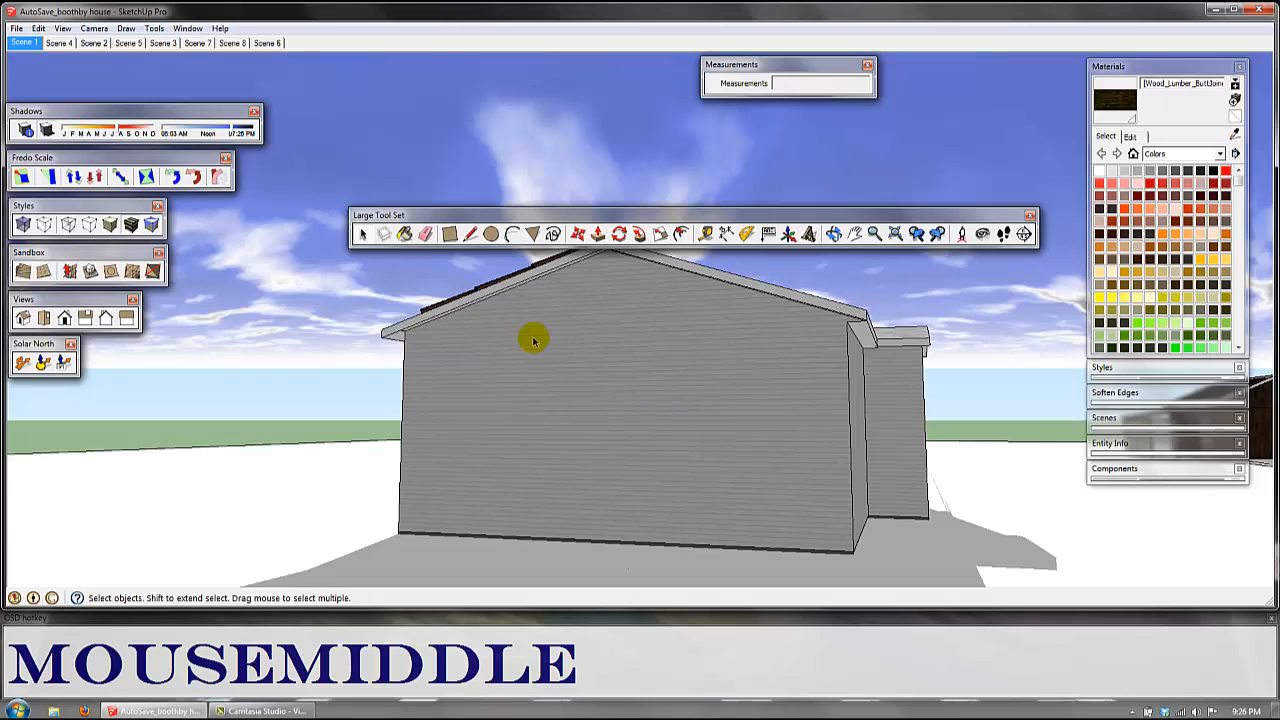
{"action": "left_click", "coordinate": [630, 395]}
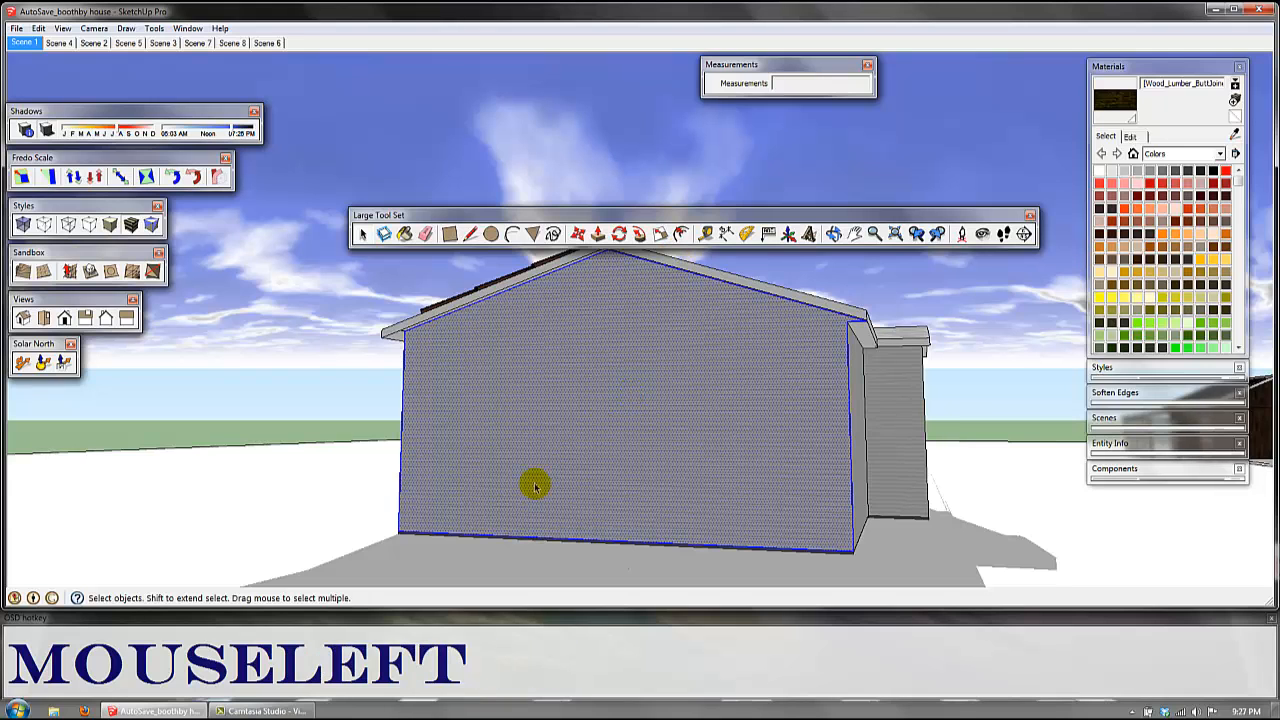
{"action": "mouse_move", "coordinate": [725, 416]}
{"action": "middle_mouse_down"}
{"action": "mouse_move", "coordinate": [549, 400]}
{"action": "mouse_move", "coordinate": [549, 300]}
{"action": "mouse_move", "coordinate": [611, 451]}
{"action": "mouse_move", "coordinate": [593, 510]}
{"action": "mouse_move", "coordinate": [686, 506]}
{"action": "mouse_move", "coordinate": [660, 420]}
{"action": "mouse_move", "coordinate": [649, 446]}
{"action": "mouse_move", "coordinate": [600, 415]}
{"action": "middle_mouse_up"}
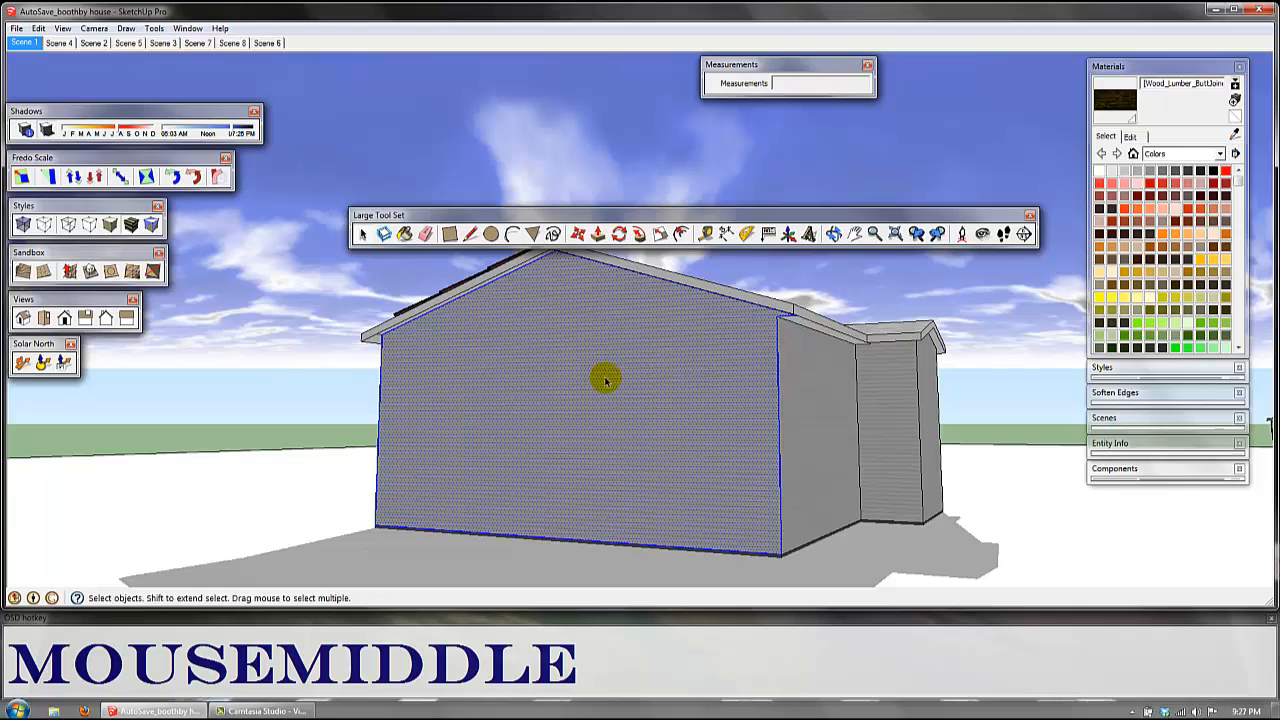
Step: Extend the selection from the gable wall face to its bounding edges and on to all connected geometry of the house
{"action": "left_click", "coordinate": [476, 396]}
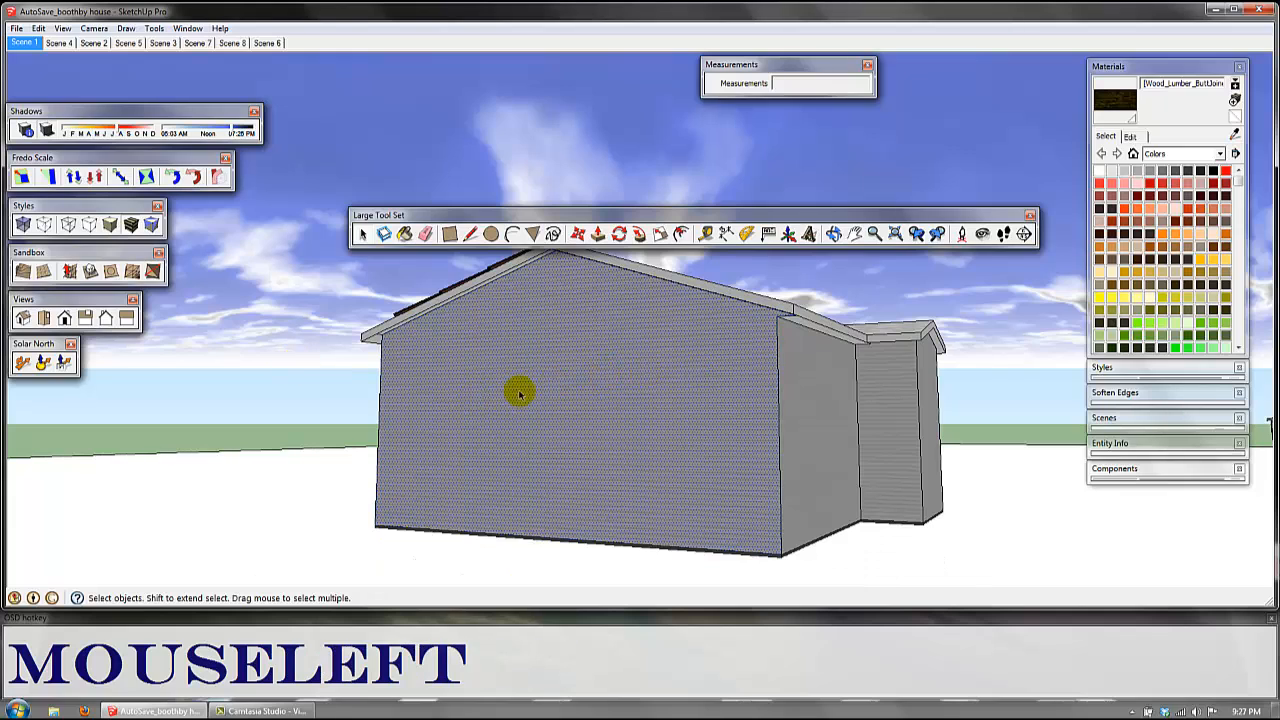
{"action": "double_click", "coordinate": [599, 373]}
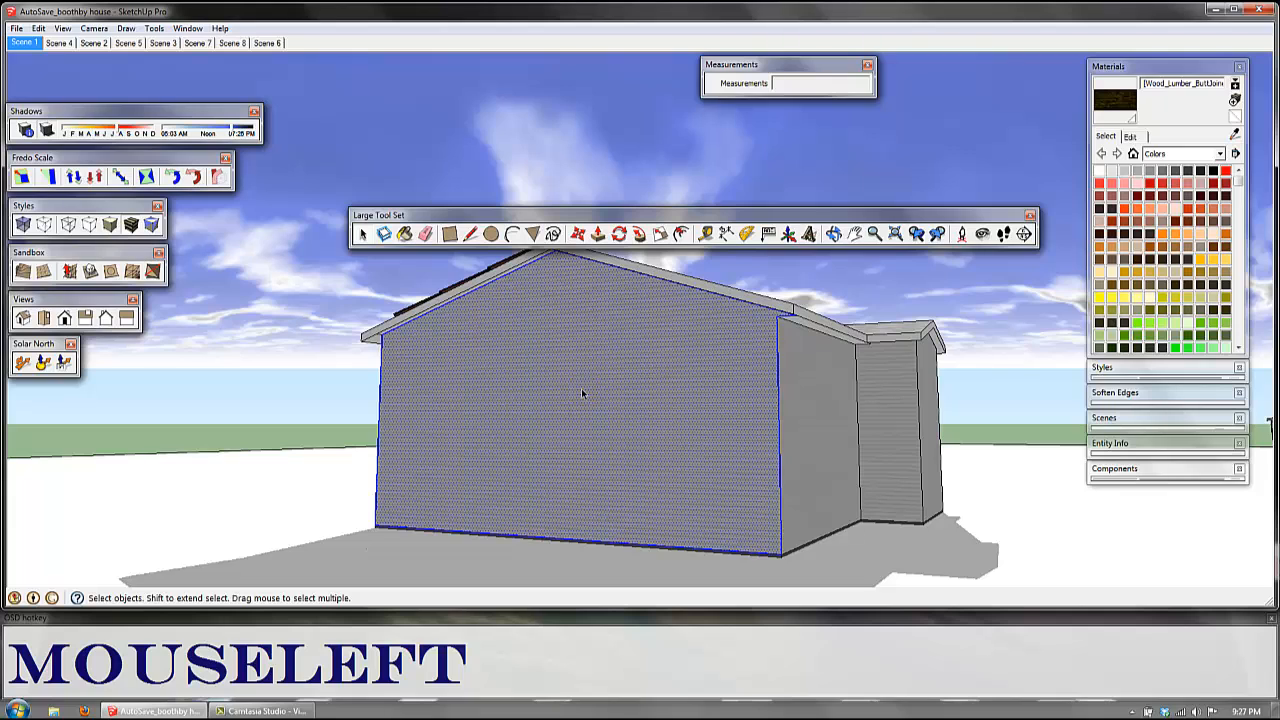
{"action": "triple_click", "coordinate": [581, 388]}
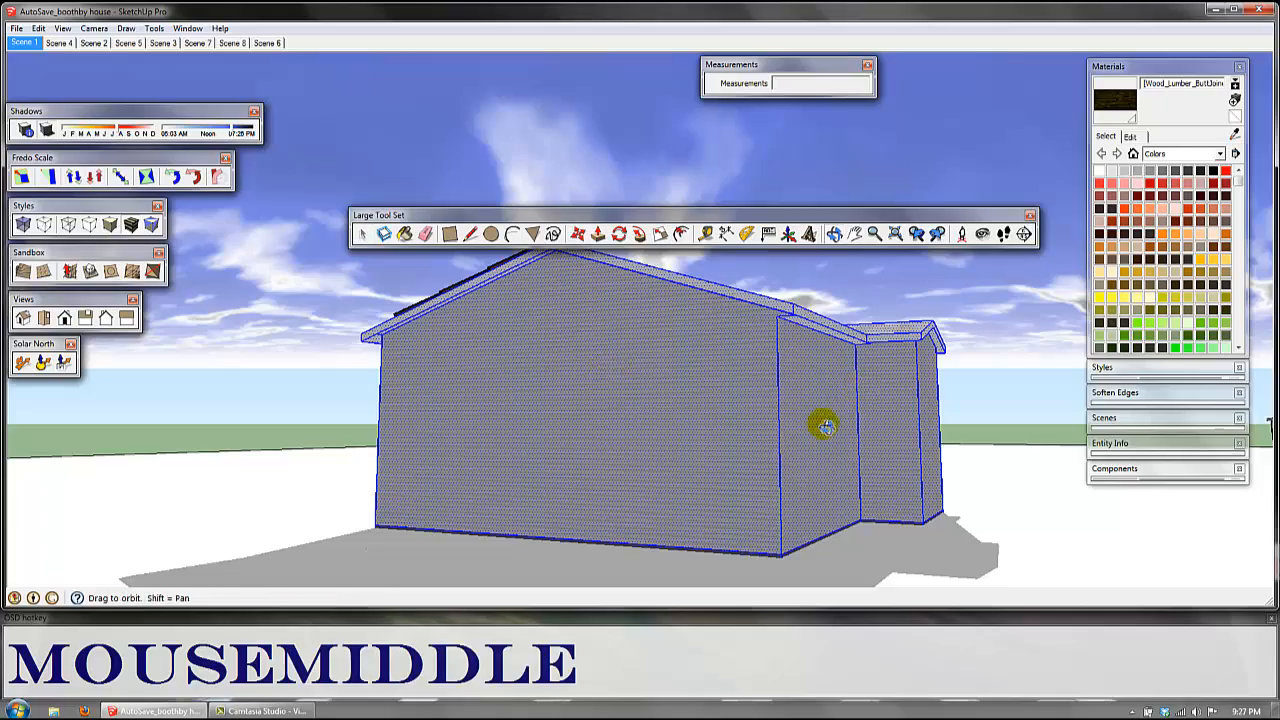
Step: Select the solar panel array on the roof, then select only the face of the roof slope beneath it
{"action": "middle_click_drag", "start_coordinate": [823, 423], "coordinate": [591, 354]}
{"action": "scroll", "coordinate": [654, 328], "scroll_direction": "up", "scroll_amount": 3}
{"action": "scroll", "coordinate": [654, 328], "scroll_direction": "up", "scroll_amount": 3}
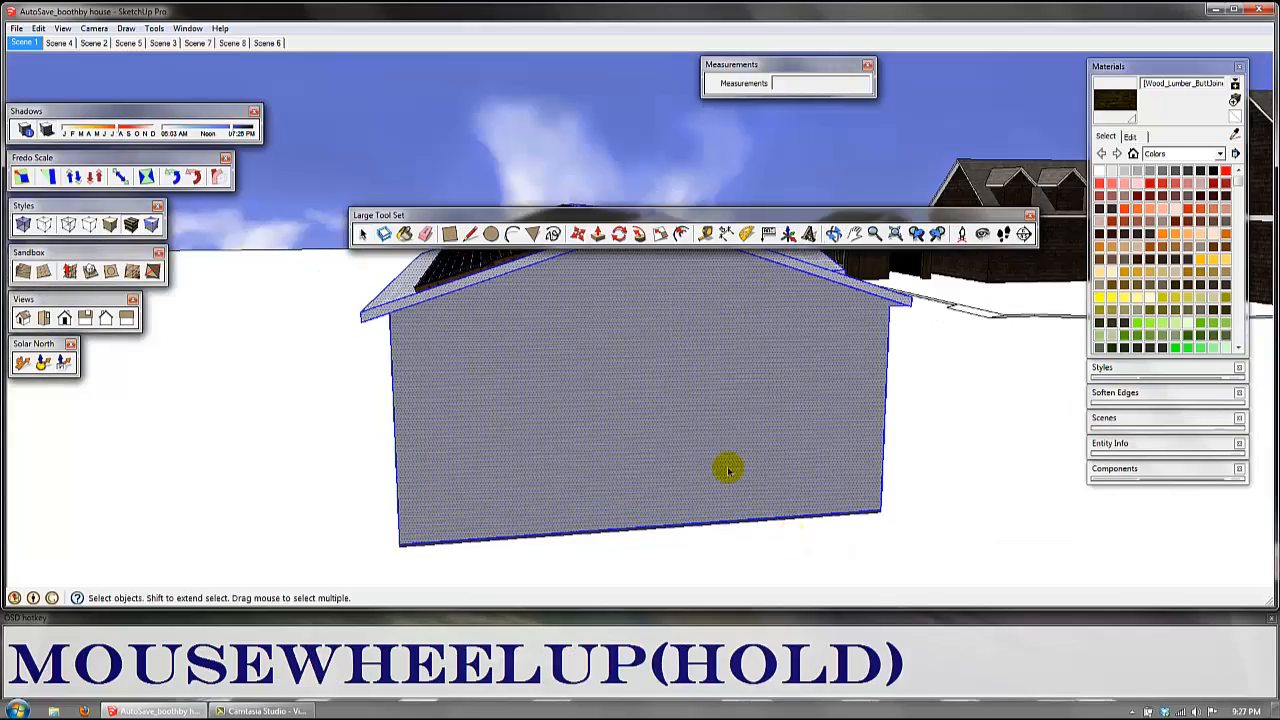
{"action": "middle_click_drag", "start_coordinate": [729, 466], "coordinate": [519, 465]}
{"action": "scroll", "coordinate": [519, 465], "scroll_direction": "up", "scroll_amount": 4}
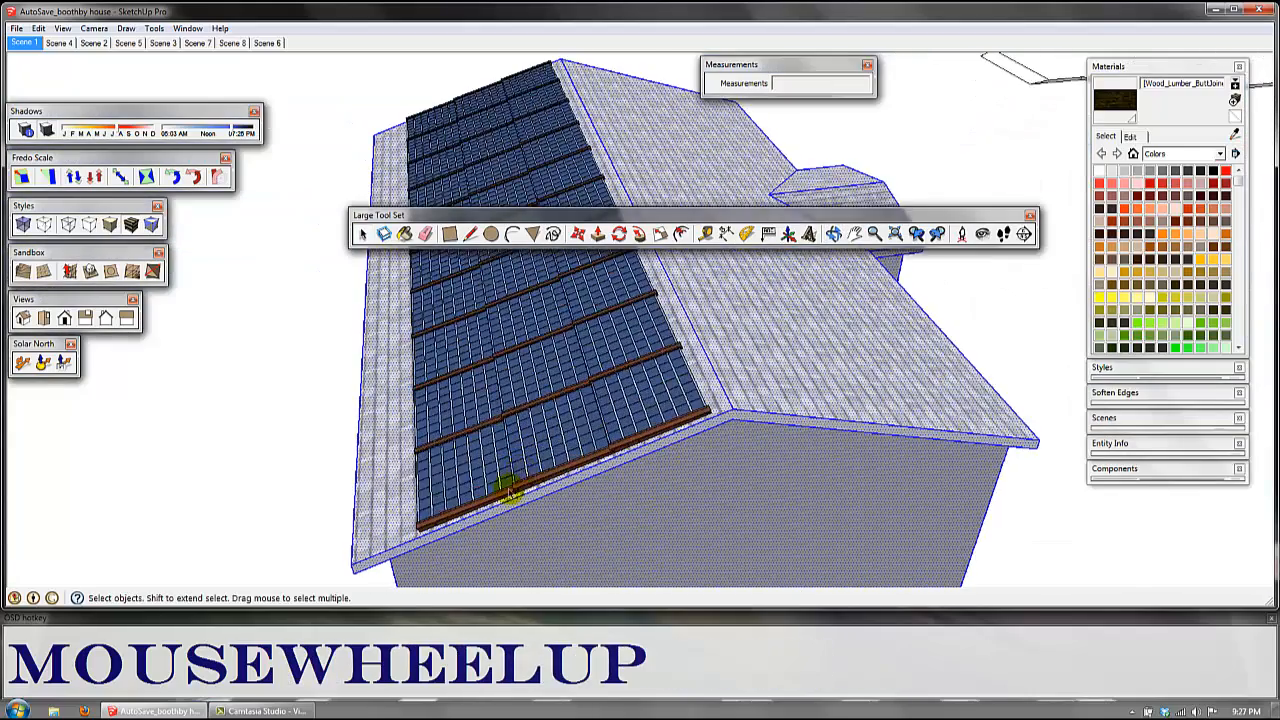
{"action": "middle_click_drag", "start_coordinate": [423, 491], "coordinate": [565, 297]}
{"action": "scroll", "coordinate": [565, 318], "scroll_direction": "up", "scroll_amount": 3}
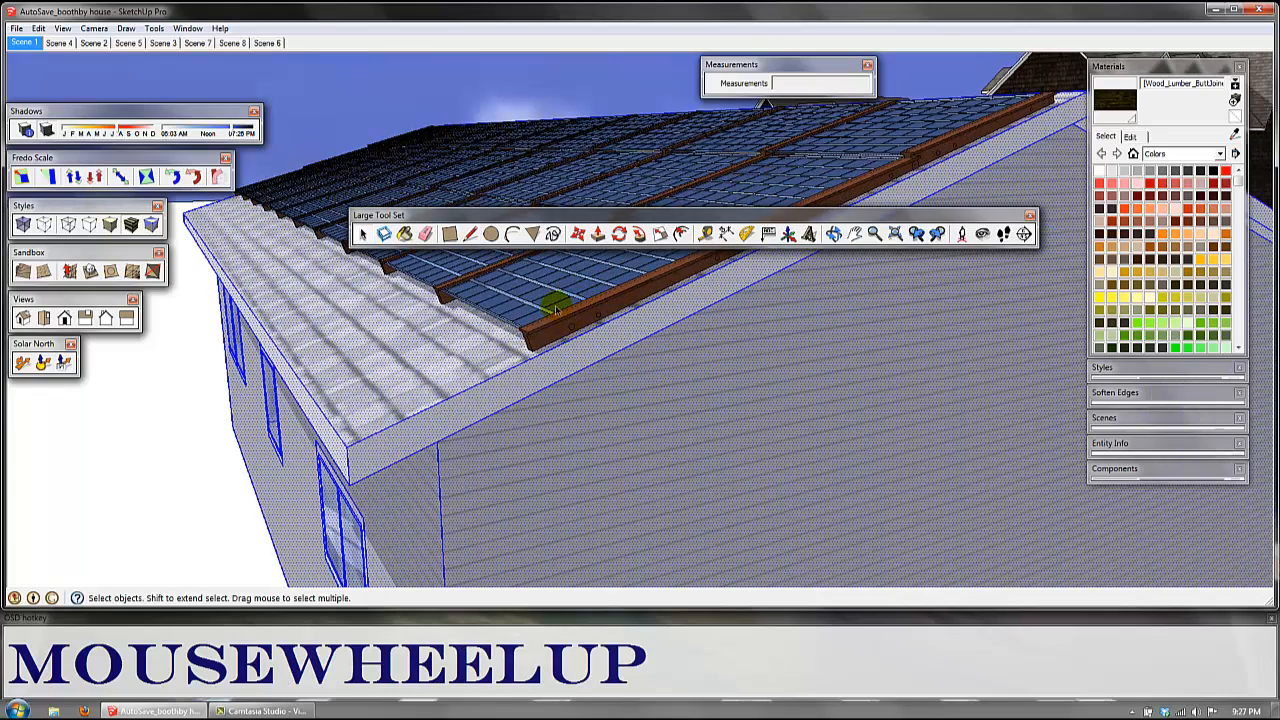
{"action": "left_click", "coordinate": [580, 278]}
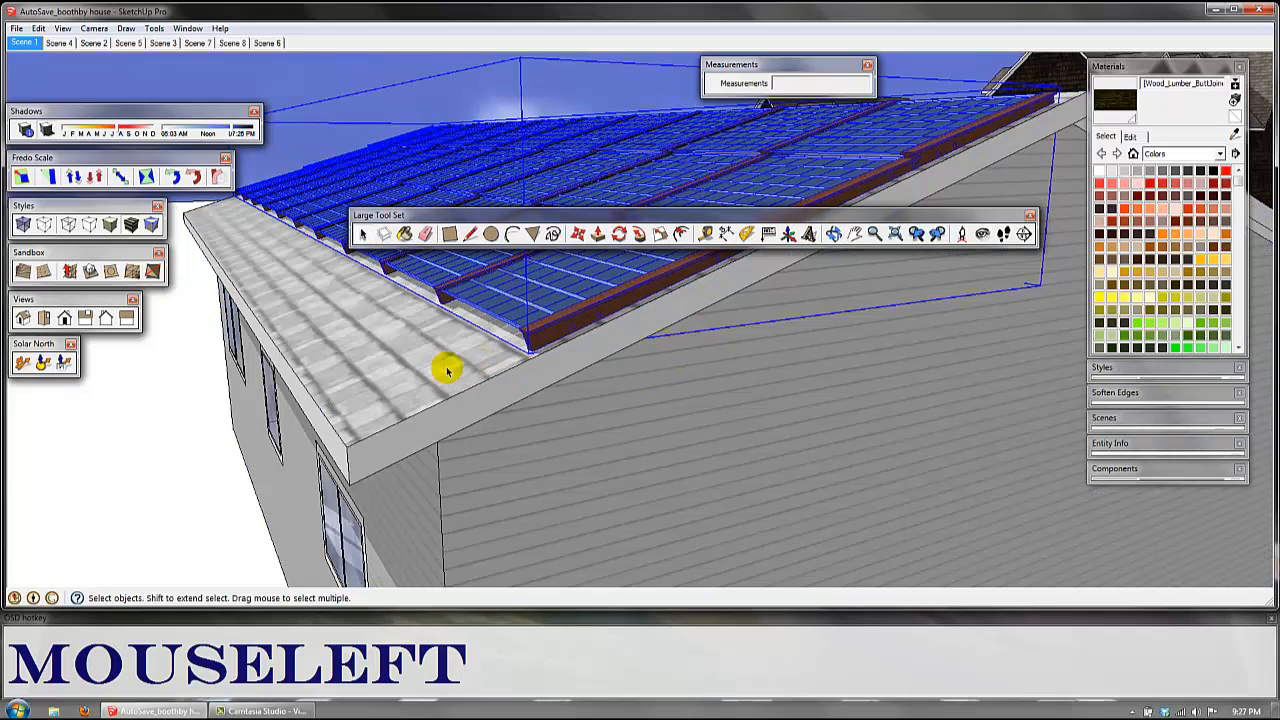
{"action": "left_click", "coordinate": [386, 363]}
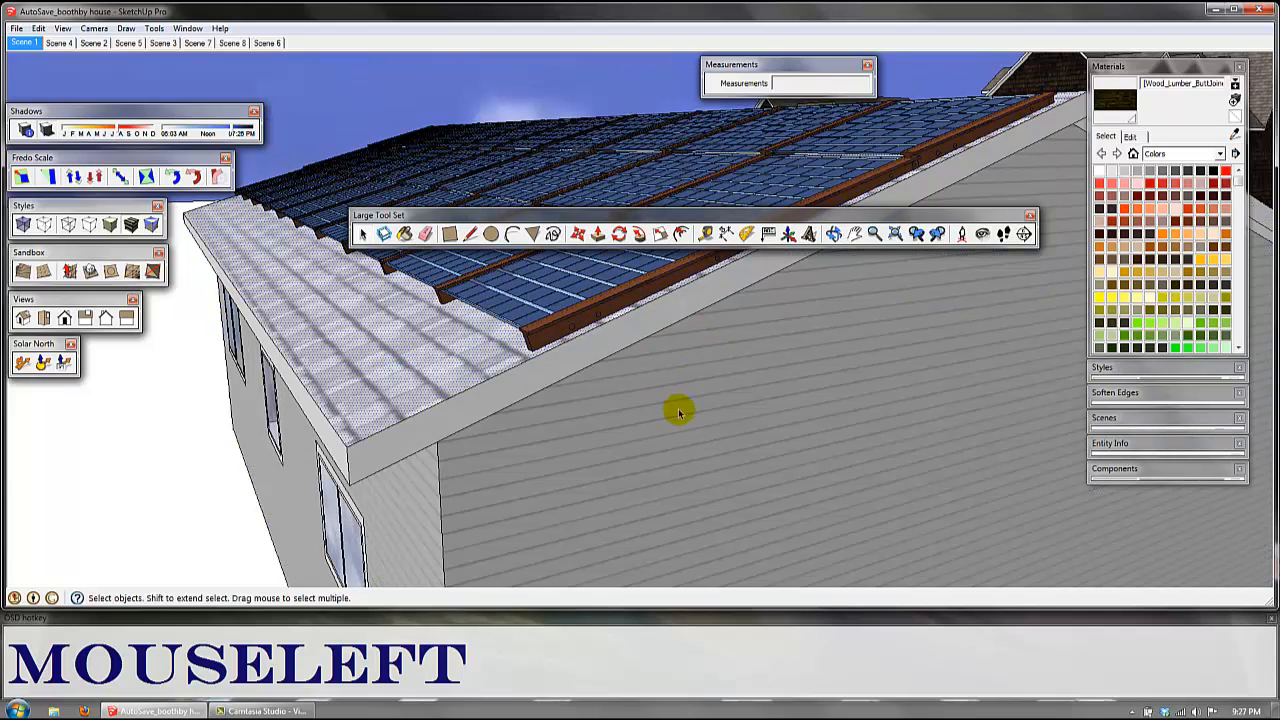
Step: Select all connected geometry of the house from its gable end wall and examine the selection from several sides
{"action": "triple_click", "coordinate": [788, 367]}
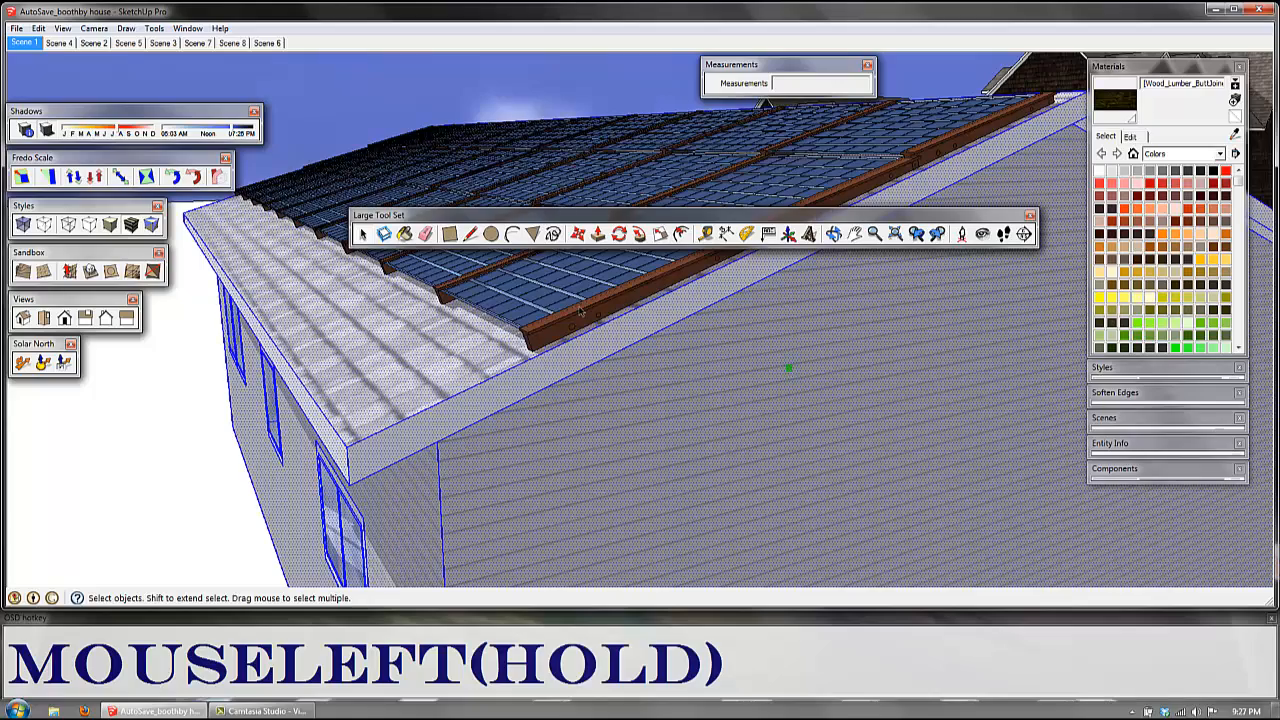
{"action": "middle_click_drag", "start_coordinate": [900, 414], "coordinate": [400, 495]}
{"action": "scroll", "coordinate": [454, 460], "scroll_direction": "down", "scroll_amount": 1}
{"action": "scroll", "coordinate": [749, 376], "scroll_direction": "down", "scroll_amount": 3}
{"action": "scroll", "coordinate": [749, 376], "scroll_direction": "down", "scroll_amount": 3}
{"action": "middle_click_drag", "start_coordinate": [871, 366], "coordinate": [729, 369]}
{"action": "middle_click_drag", "start_coordinate": [623, 369], "coordinate": [778, 354]}
{"action": "middle_click_drag", "start_coordinate": [809, 402], "coordinate": [743, 337]}
{"action": "scroll", "coordinate": [651, 357], "scroll_direction": "down", "scroll_amount": 4}
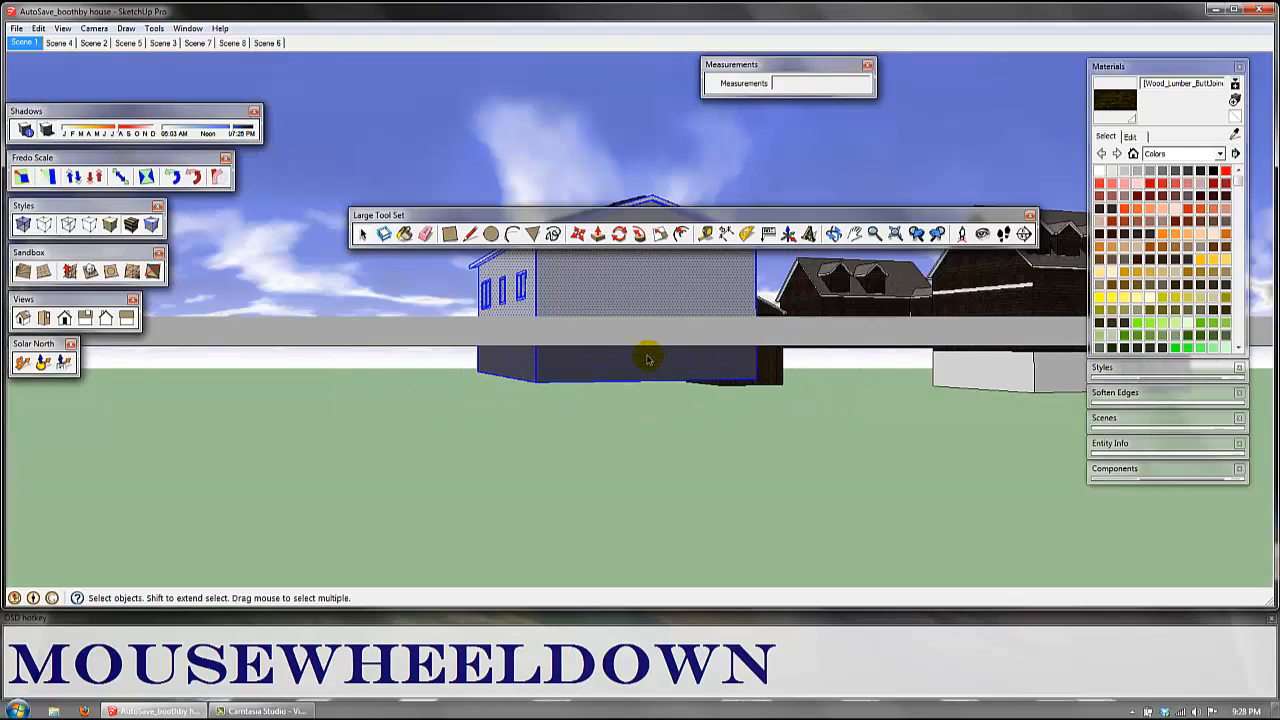
{"action": "middle_click_drag", "start_coordinate": [650, 307], "coordinate": [537, 337], "text": "shift"}
{"action": "scroll", "coordinate": [660, 418], "scroll_direction": "up", "scroll_amount": 3}
{"action": "scroll", "coordinate": [660, 452], "scroll_direction": "up", "scroll_amount": 2}
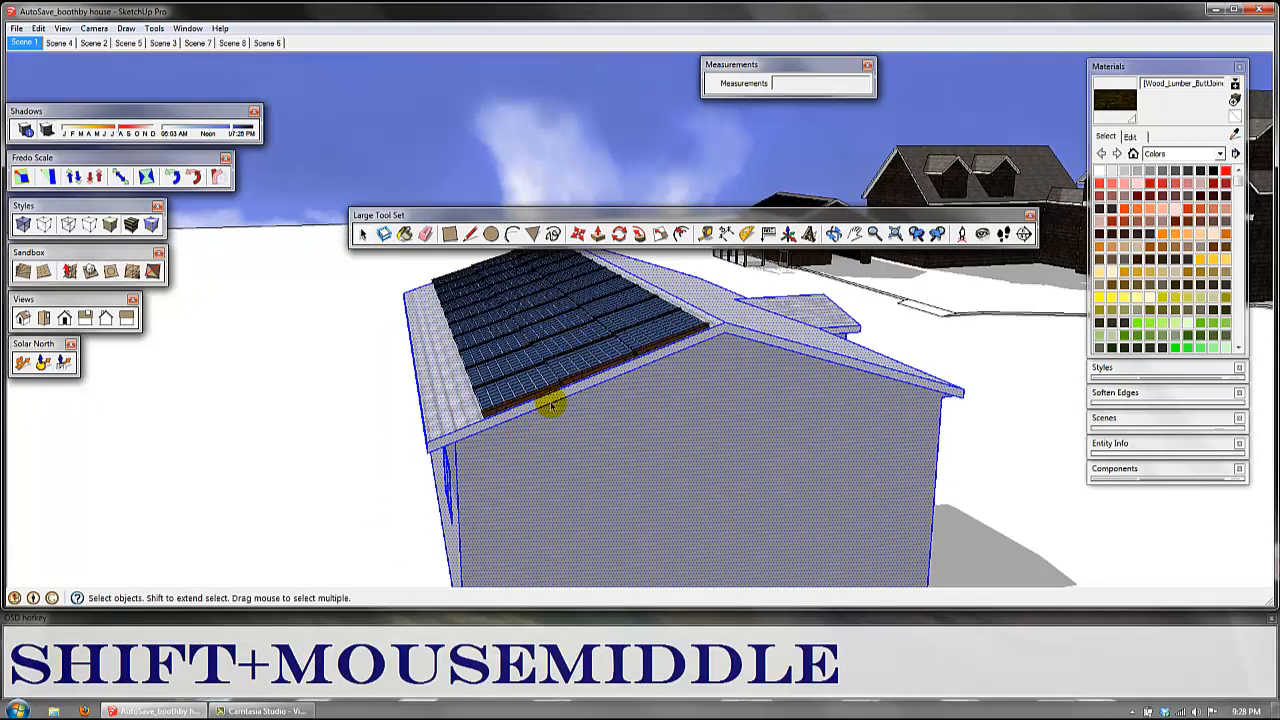
{"action": "scroll", "coordinate": [583, 420], "scroll_direction": "down", "scroll_amount": 2}
{"action": "middle_click_drag", "start_coordinate": [583, 420], "coordinate": [643, 390], "text": "shift"}
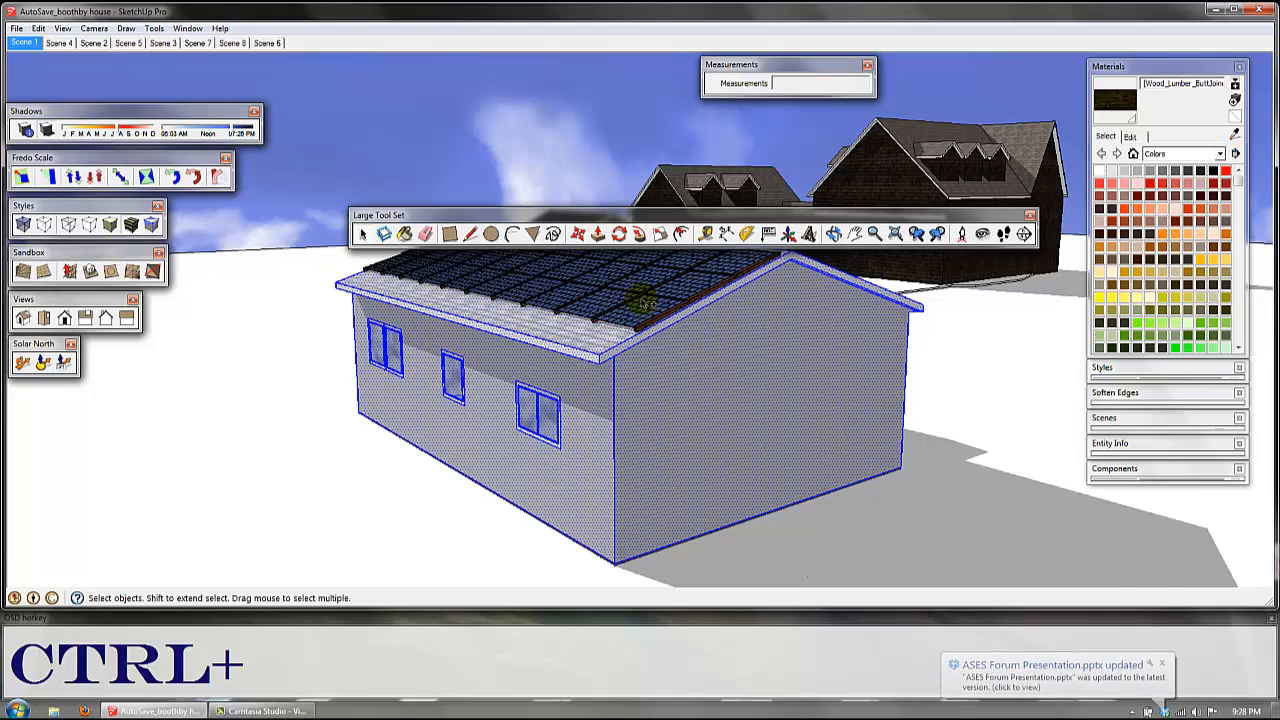
Step: Add the solar panel array and the connected geometry of the dark houses in the background to the selection
{"action": "left_click", "coordinate": [645, 302], "text": "ctrl"}
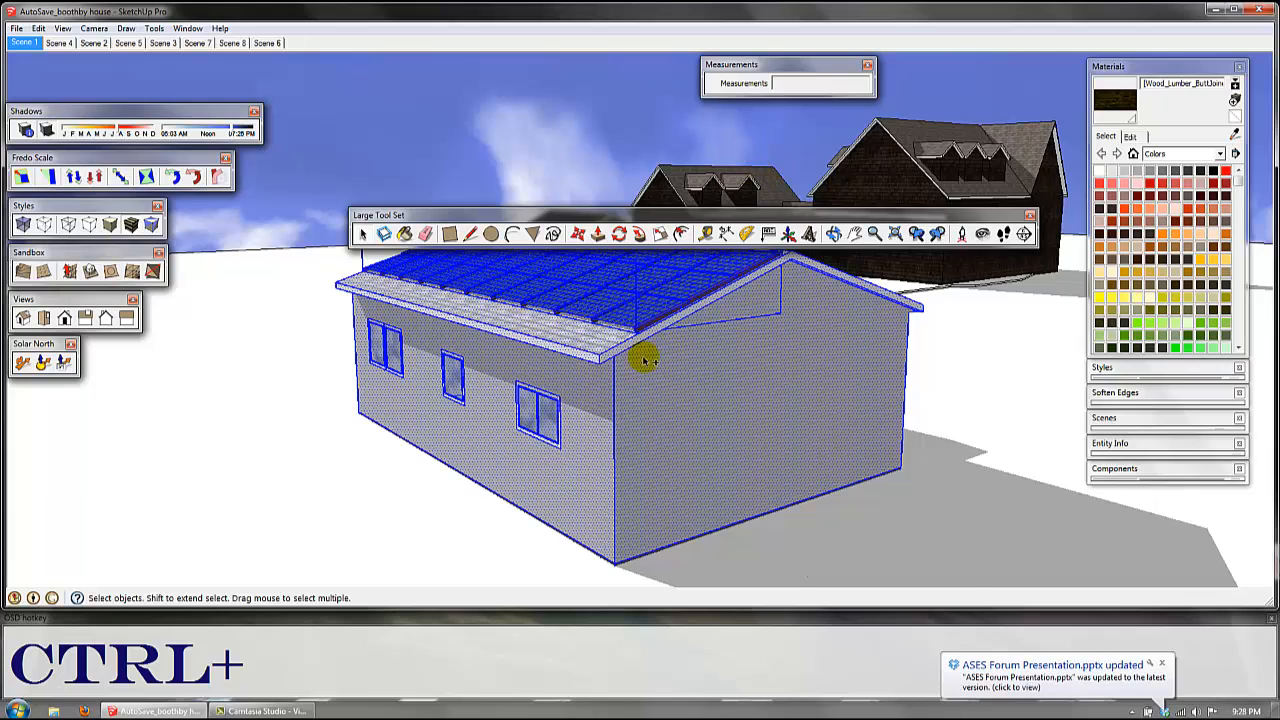
{"action": "left_click", "coordinate": [961, 187], "text": "ctrl"}
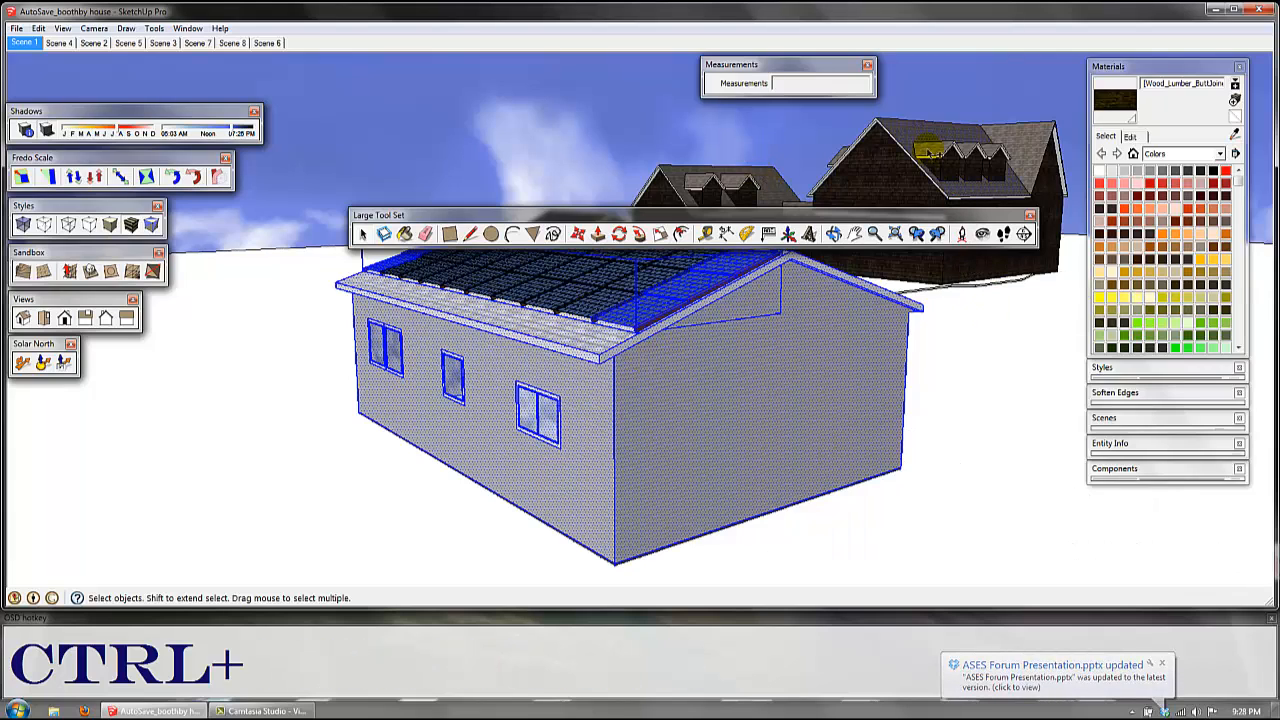
{"action": "left_click", "coordinate": [986, 334], "text": "ctrl"}
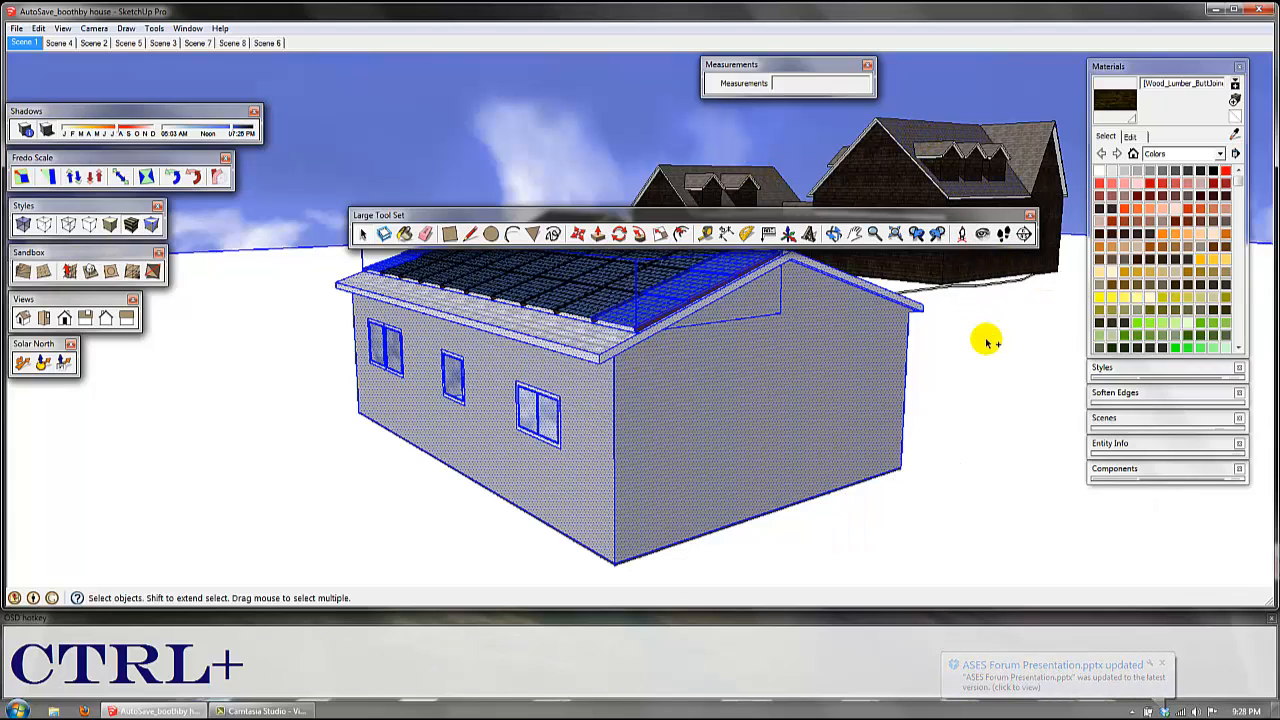
{"action": "left_click", "coordinate": [773, 187], "text": "ctrl"}
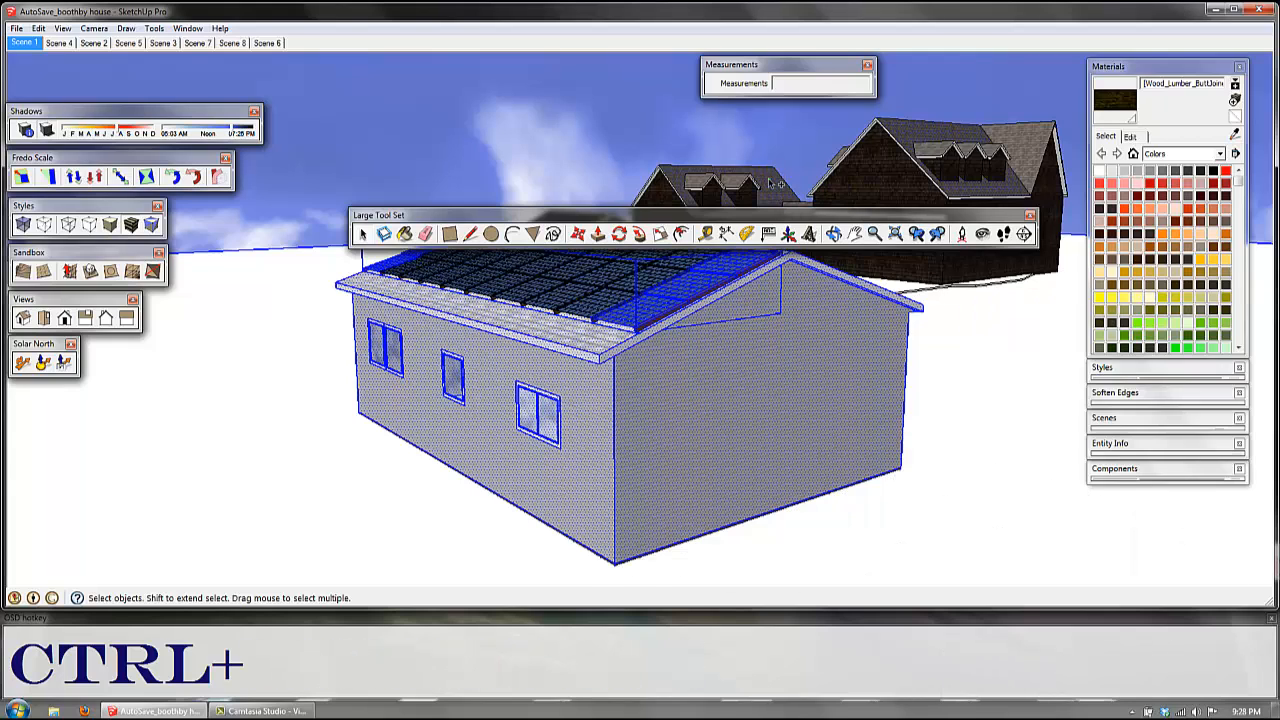
{"action": "left_click", "coordinate": [868, 138], "text": "ctrl"}
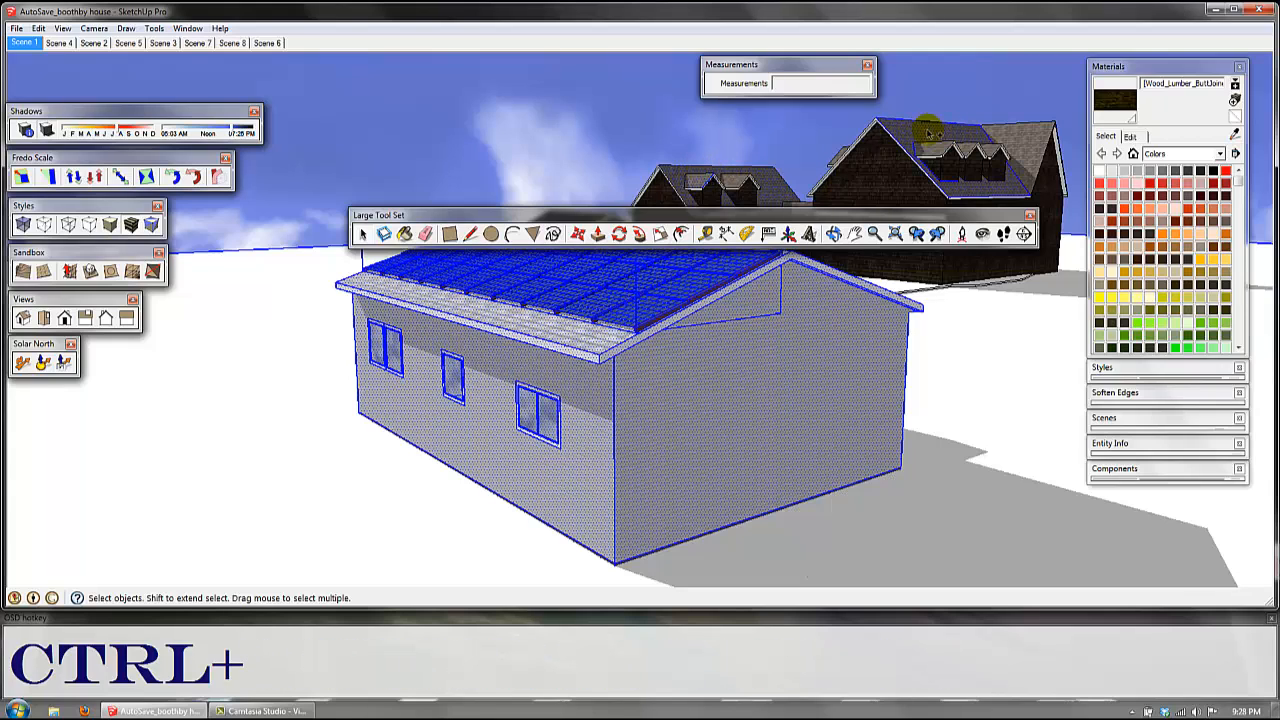
{"action": "left_click", "coordinate": [940, 170], "text": "ctrl"}
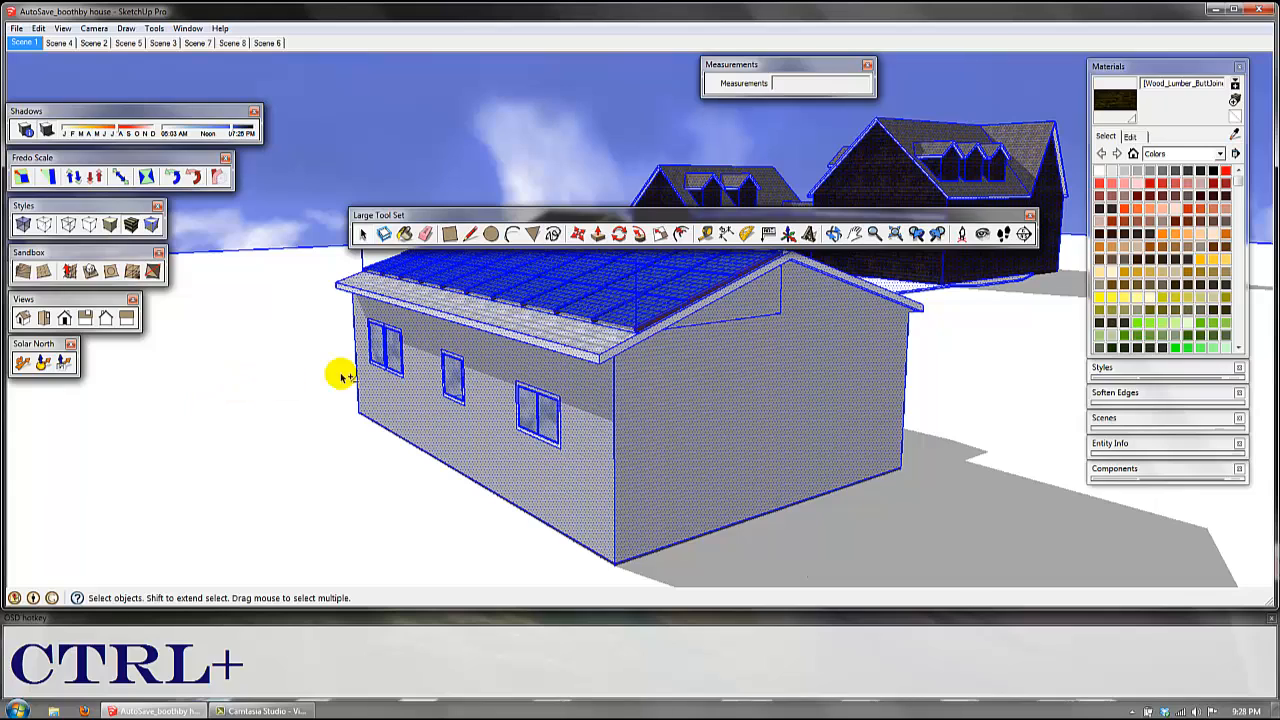
Step: Remove the gable end wall, the adjoining side wall and the roof slope without panels from the selection
{"action": "left_click", "coordinate": [708, 428], "text": "shift"}
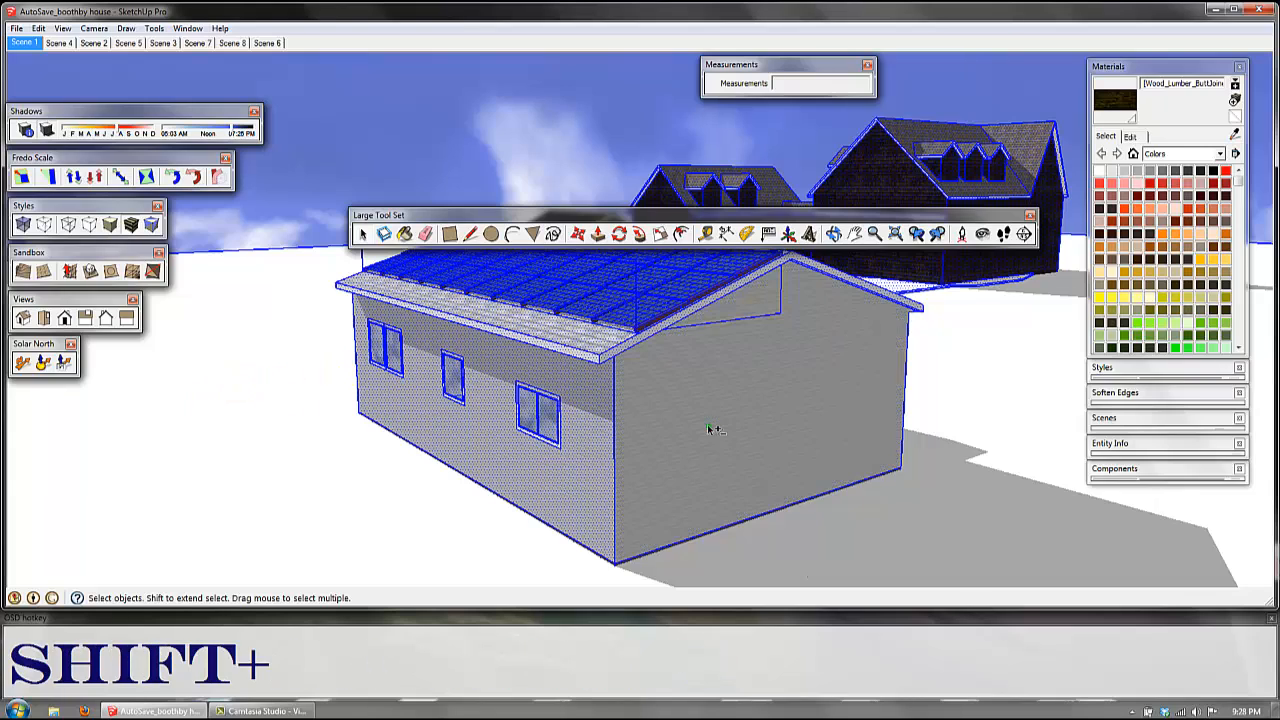
{"action": "mouse_move", "coordinate": [754, 436]}
{"action": "middle_mouse_down", "text": "shift"}
{"action": "mouse_move", "coordinate": [751, 423]}
{"action": "mouse_move", "coordinate": [763, 446]}
{"action": "mouse_move", "coordinate": [785, 445]}
{"action": "mouse_move", "coordinate": [763, 431]}
{"action": "mouse_move", "coordinate": [660, 437]}
{"action": "mouse_move", "coordinate": [537, 420]}
{"action": "mouse_move", "coordinate": [766, 457]}
{"action": "mouse_move", "coordinate": [752, 459]}
{"action": "middle_mouse_up", "text": "shift"}
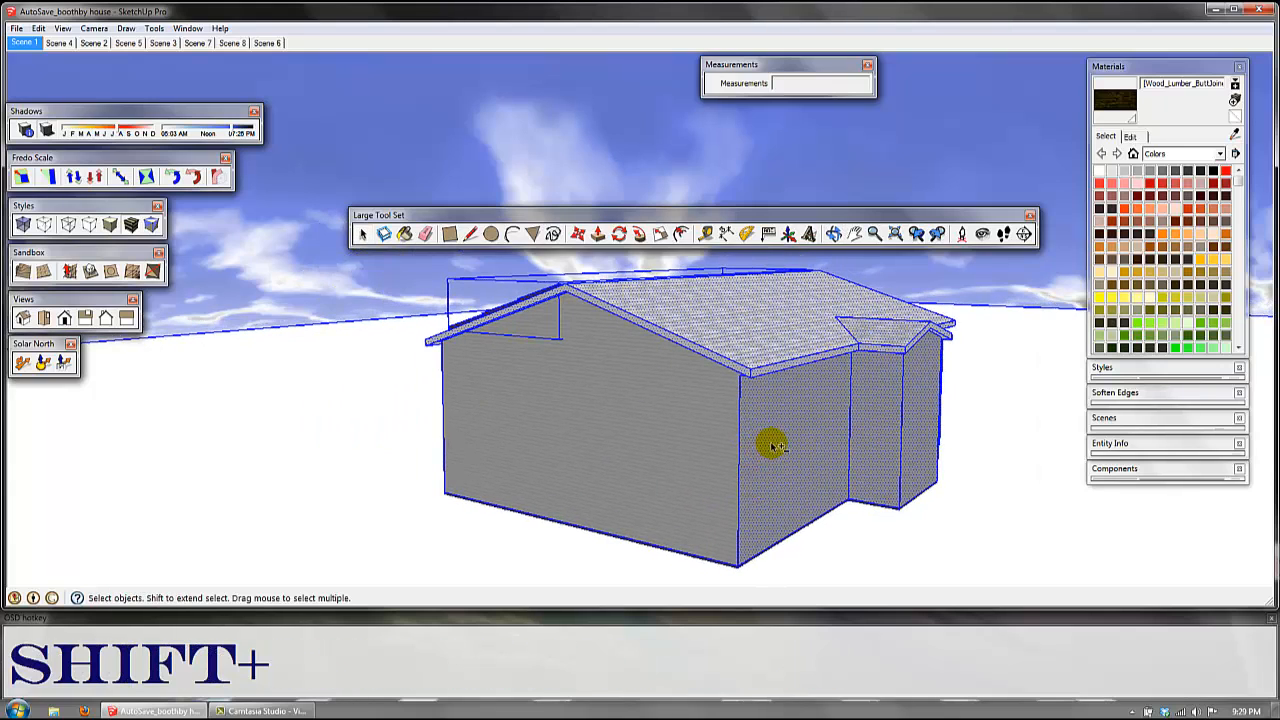
{"action": "middle_click", "coordinate": [826, 541]}
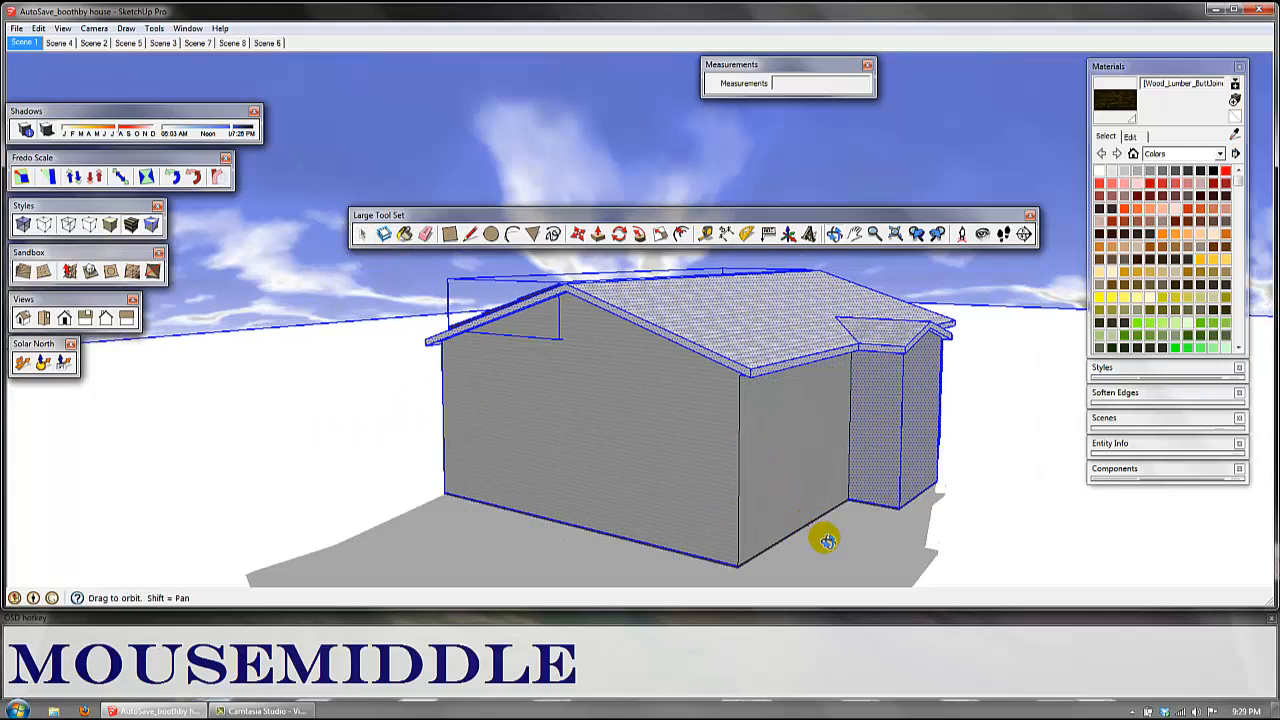
{"action": "middle_click_drag", "start_coordinate": [826, 541], "coordinate": [813, 478]}
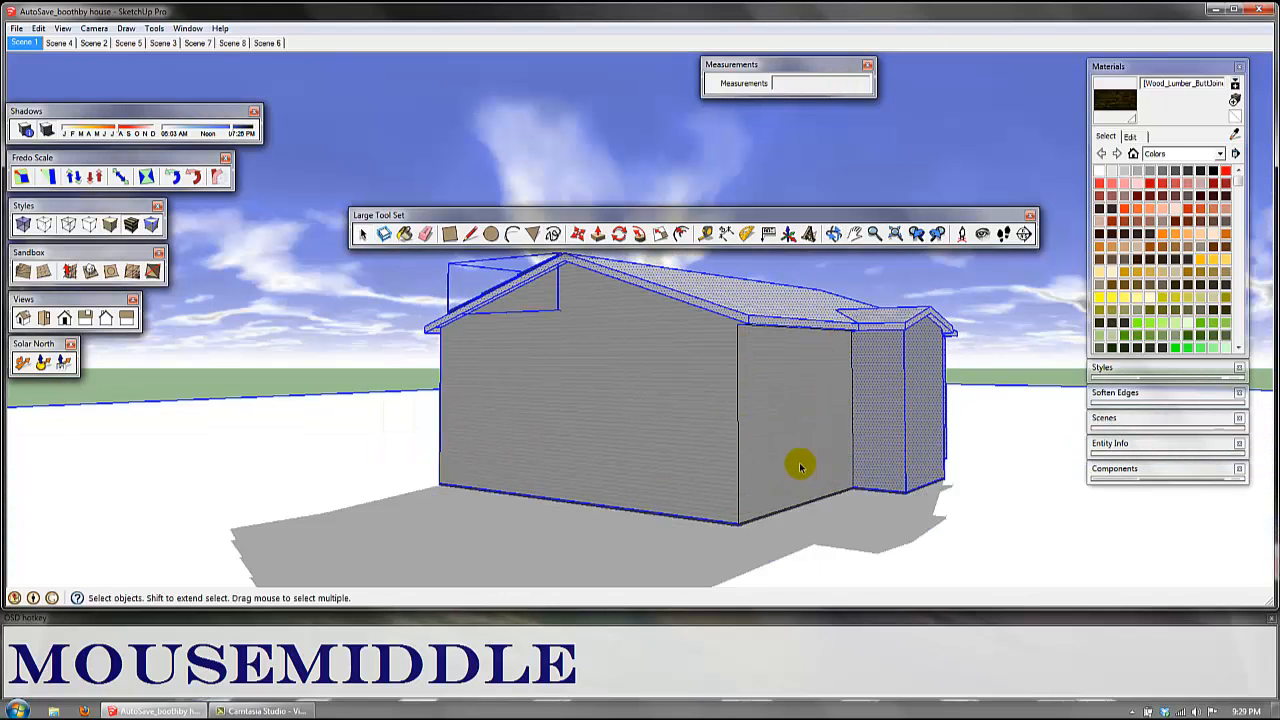
{"action": "middle_click_drag", "start_coordinate": [801, 441], "coordinate": [818, 410]}
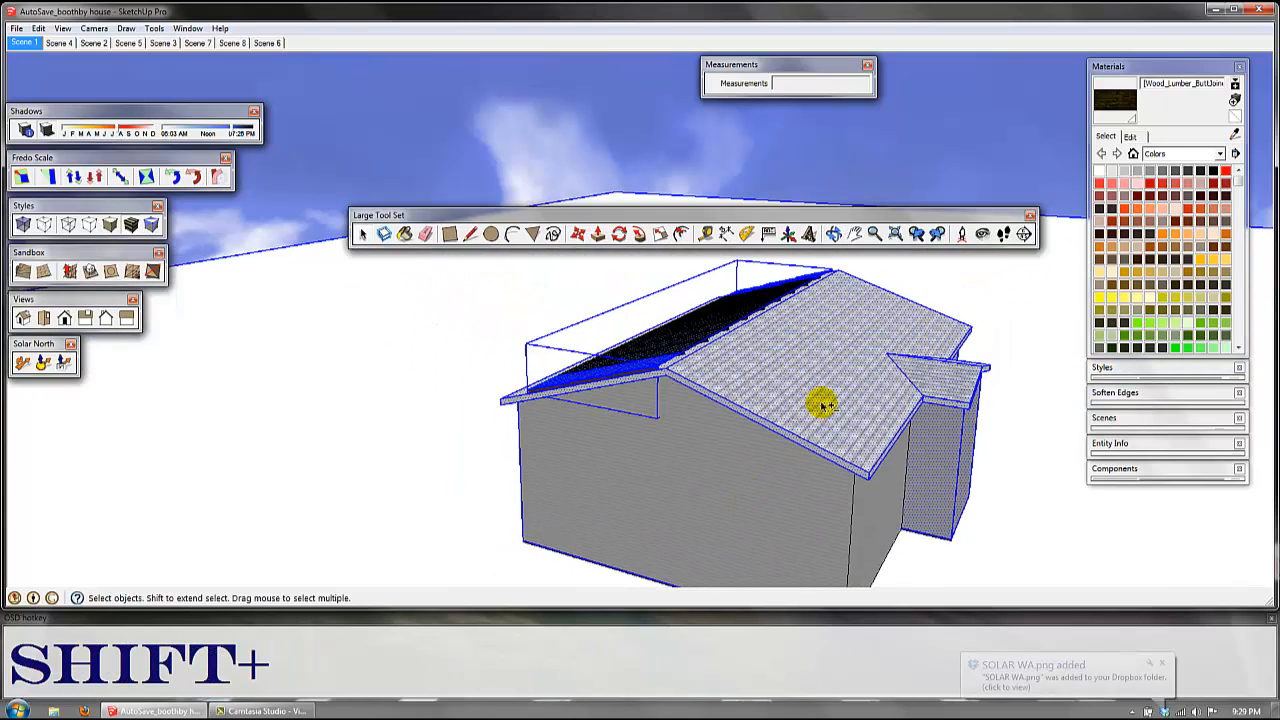
{"action": "left_click", "coordinate": [822, 404], "text": "shift"}
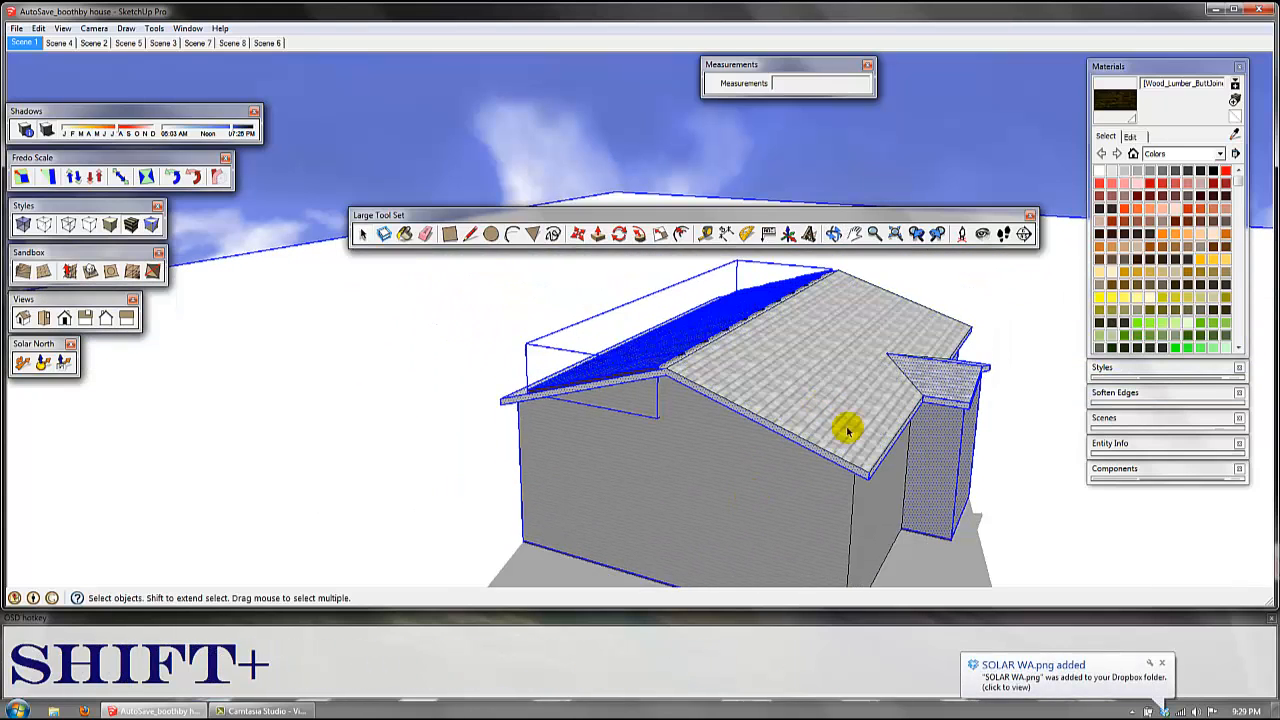
Step: Return the small house's roof slope and walls to the selection, then remove all of the house's connected geometry from it
{"action": "middle_click_drag", "start_coordinate": [811, 470], "coordinate": [735, 438]}
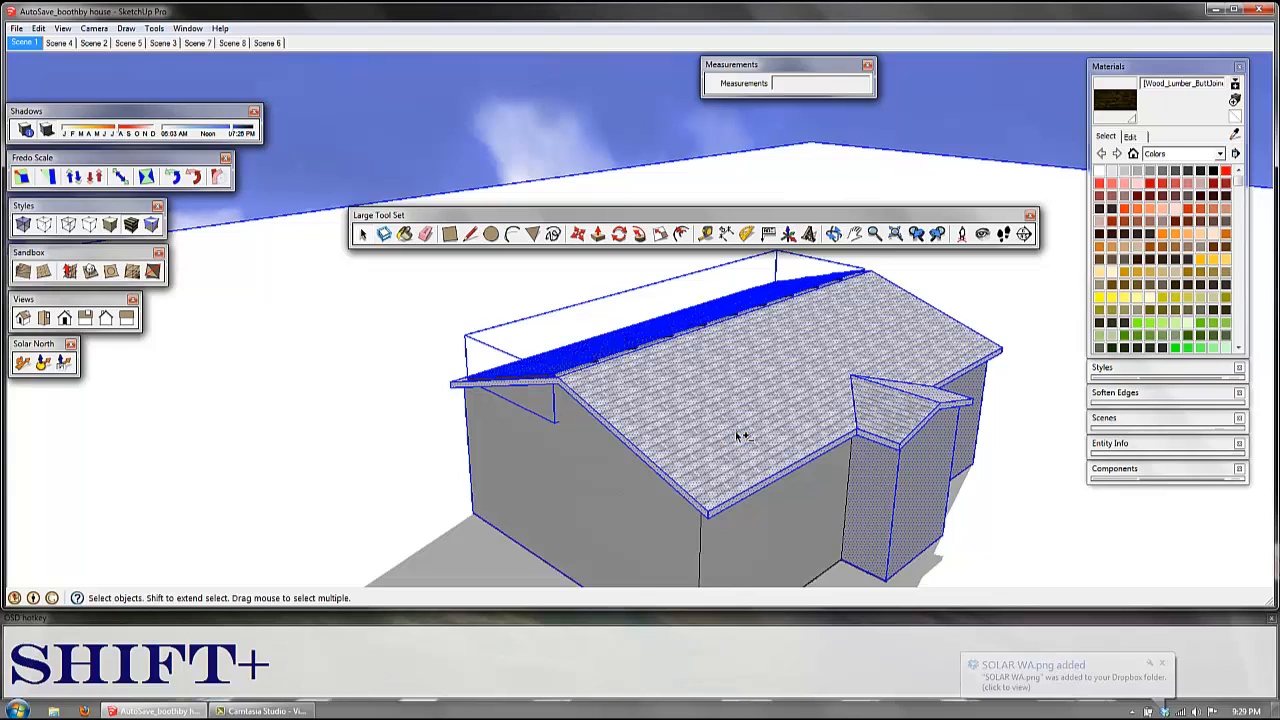
{"action": "left_click", "coordinate": [735, 434], "text": "shift"}
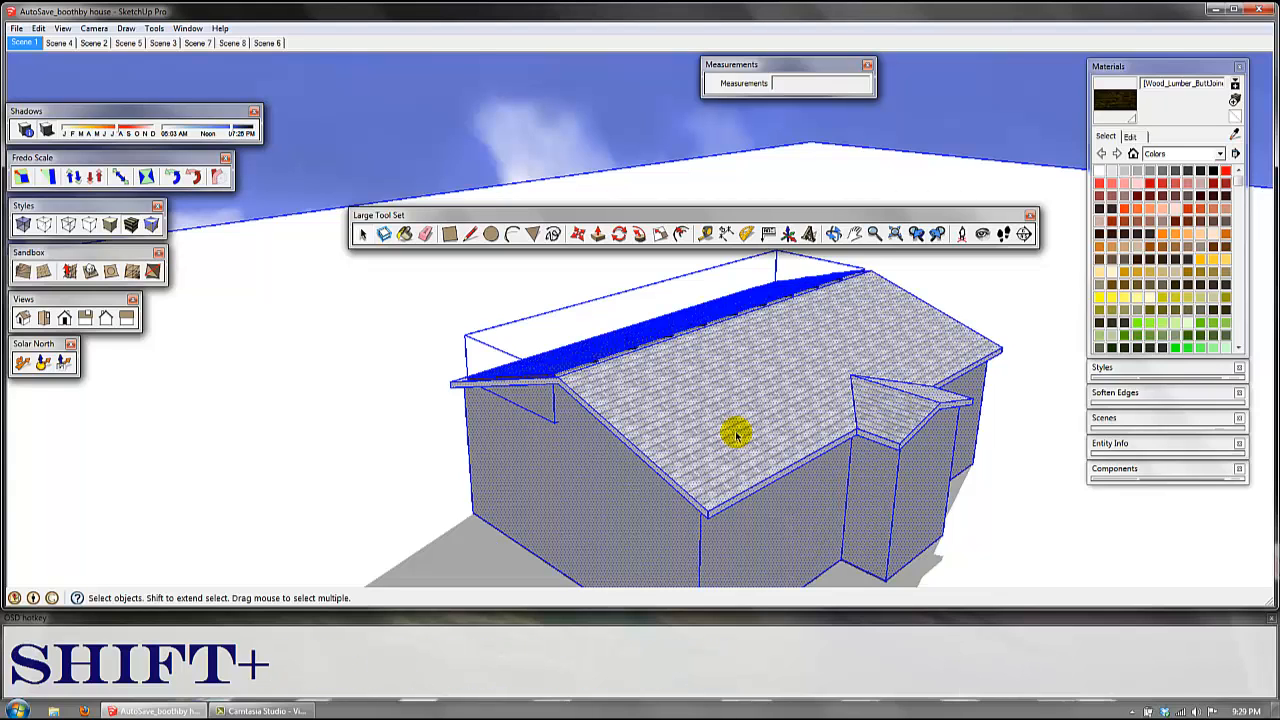
{"action": "left_click", "coordinate": [735, 431], "text": "shift"}
Step: Toggle the faces of the gable end wall and the window wall repeatedly into and out of the selection
{"action": "middle_click_drag", "start_coordinate": [710, 487], "coordinate": [737, 460]}
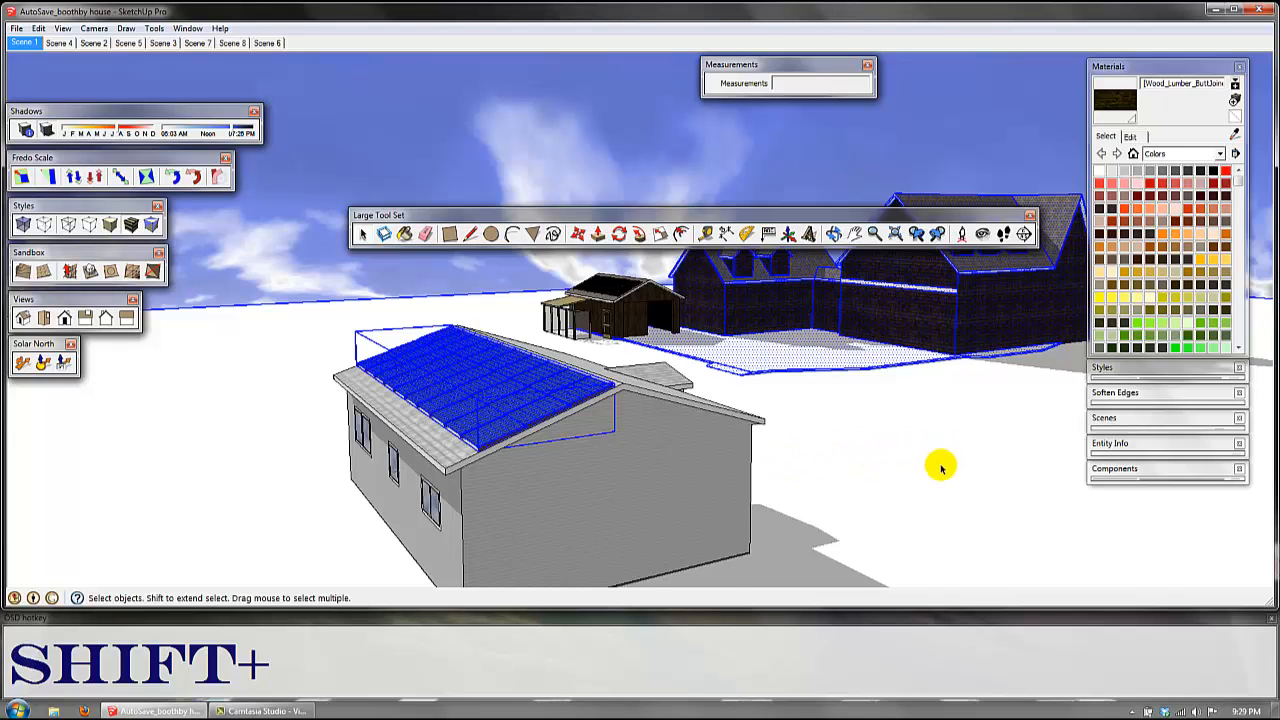
{"action": "middle_click_drag", "start_coordinate": [941, 467], "coordinate": [929, 434], "text": "shift"}
{"action": "middle_click_drag", "start_coordinate": [583, 477], "coordinate": [777, 437], "text": "shift"}
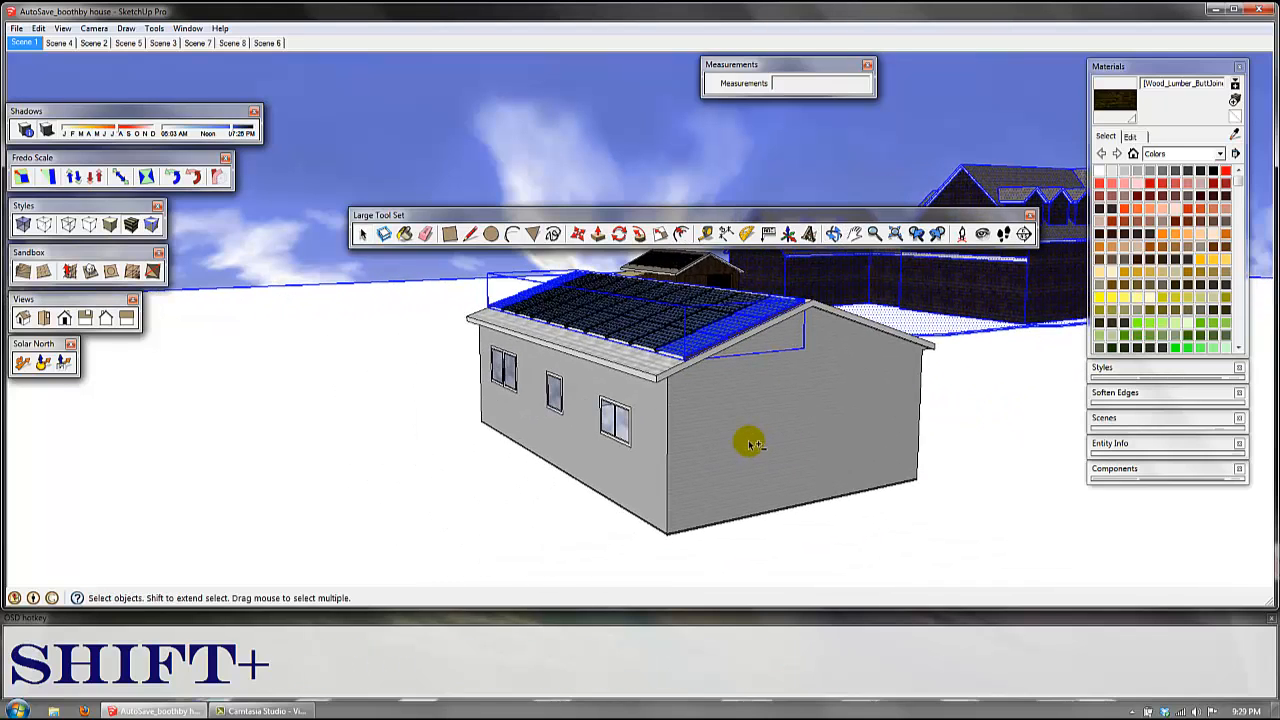
{"action": "left_click", "coordinate": [751, 444], "text": "shift"}
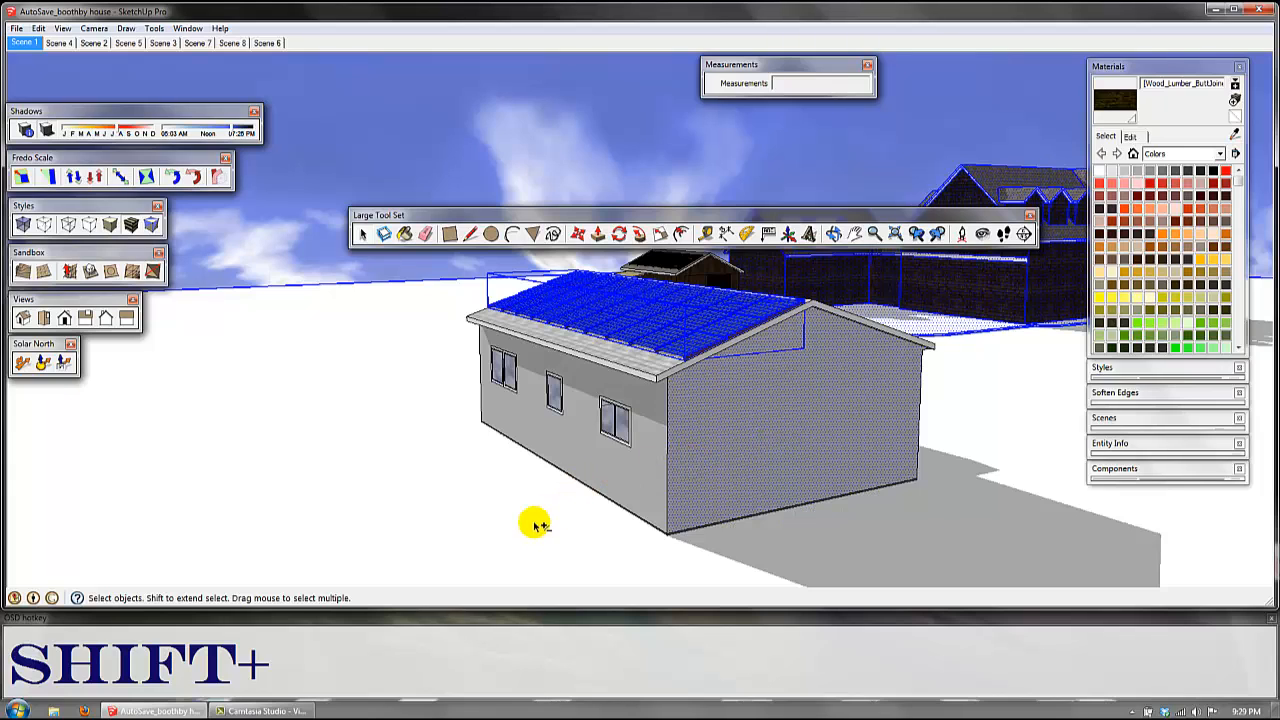
{"action": "left_click", "coordinate": [645, 465], "text": "shift"}
{"action": "left_click", "coordinate": [720, 455], "text": "shift"}
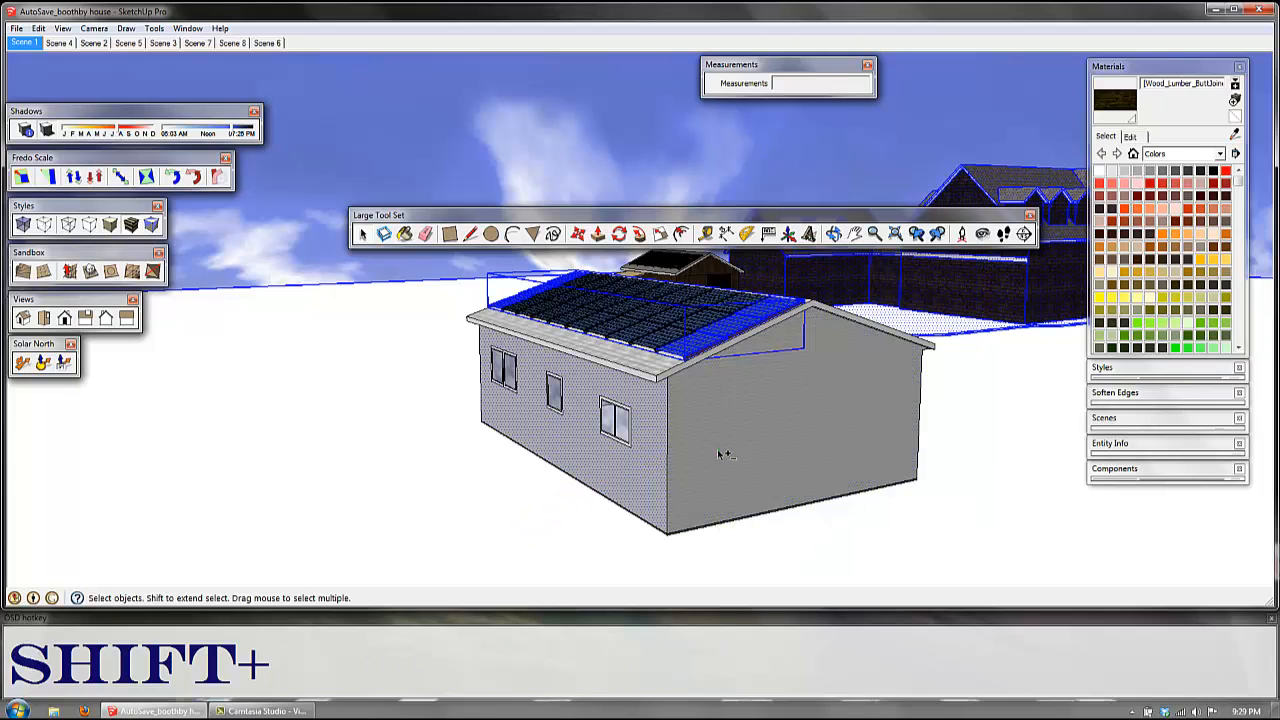
{"action": "left_click", "coordinate": [654, 475], "text": "shift"}
{"action": "left_click", "coordinate": [688, 474], "text": "shift"}
{"action": "left_click", "coordinate": [658, 479], "text": "shift"}
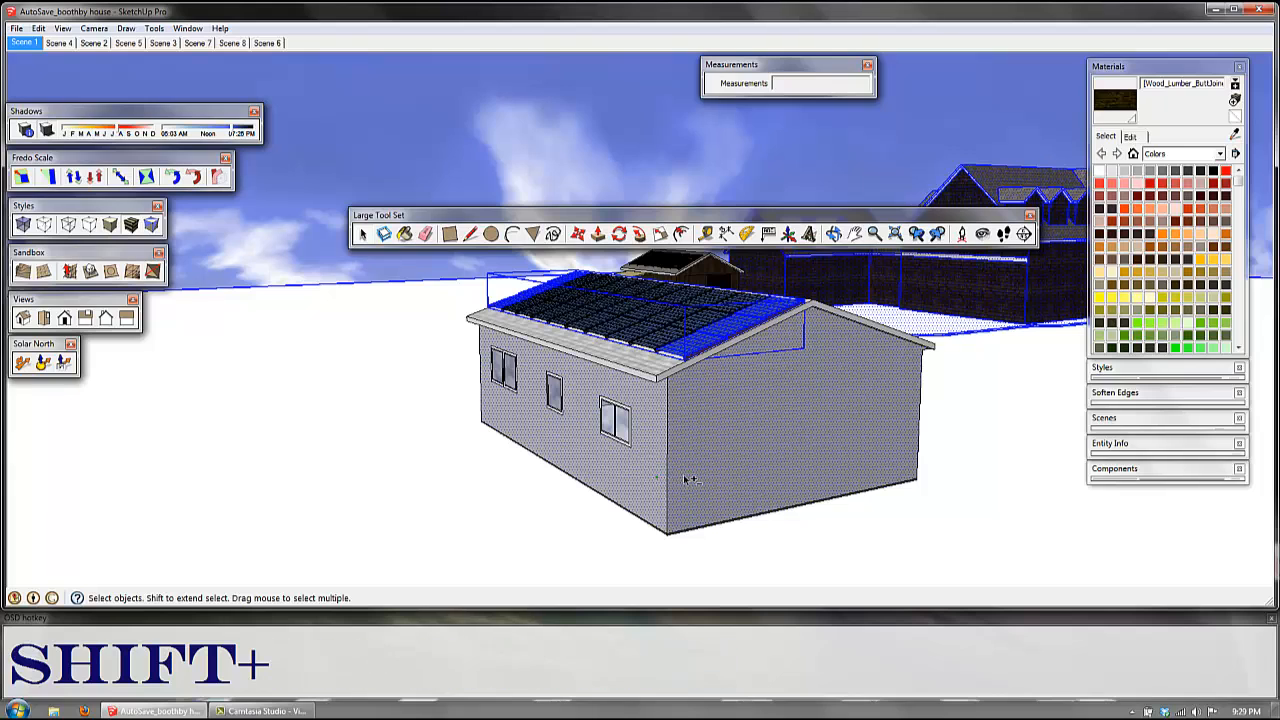
{"action": "left_click", "coordinate": [684, 477], "text": "shift"}
{"action": "left_click", "coordinate": [654, 479], "text": "shift"}
{"action": "left_click", "coordinate": [700, 477], "text": "shift"}
{"action": "left_click", "coordinate": [662, 476], "text": "shift"}
{"action": "left_click", "coordinate": [684, 470], "text": "shift"}
{"action": "left_click", "coordinate": [653, 470], "text": "shift"}
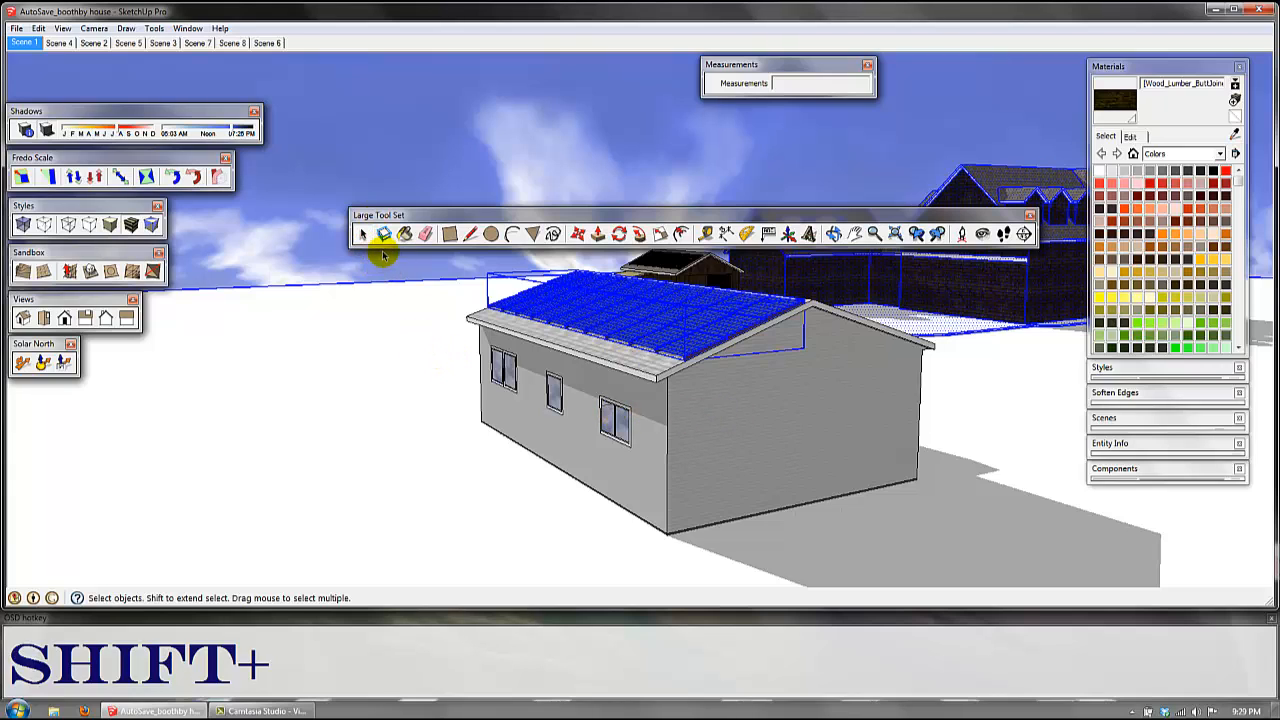
Step: With the Large Tool Set toolbar moved clear of the model, select the small house's connected geometry and add the dark houses to the selection
{"action": "left_click_drag", "start_coordinate": [507, 216], "coordinate": [487, 127]}
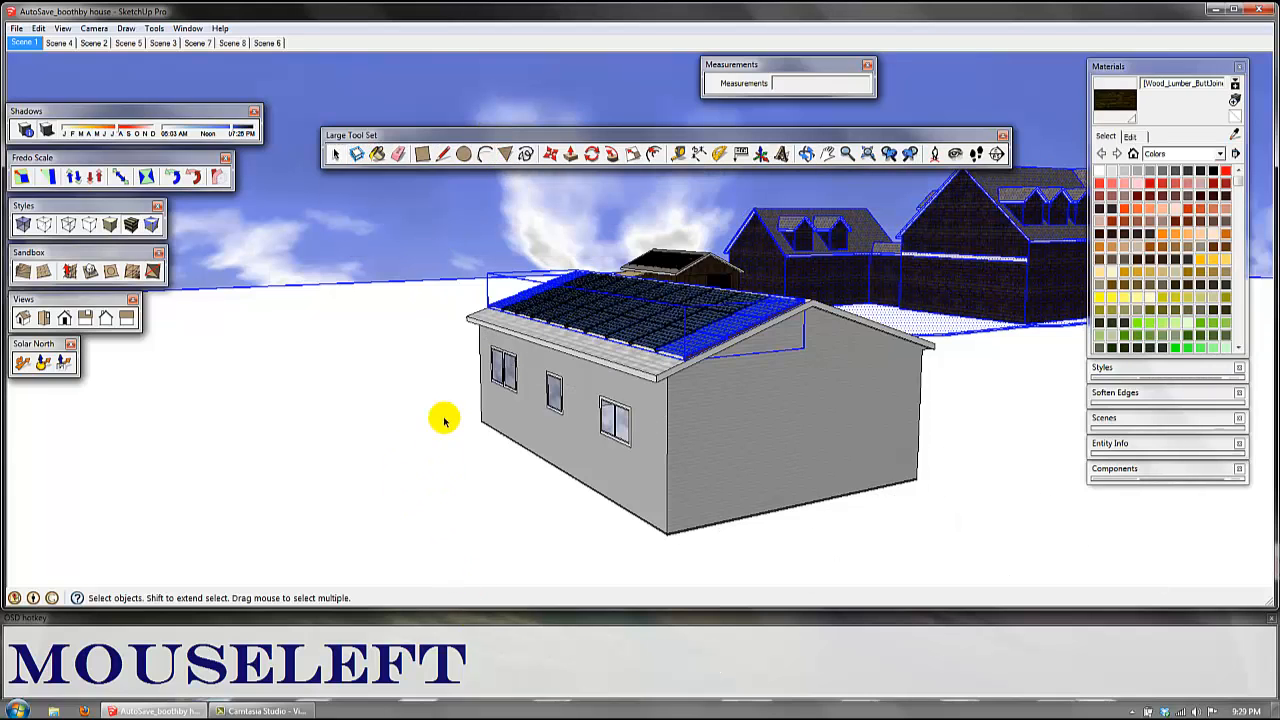
{"action": "left_click", "coordinate": [726, 396]}
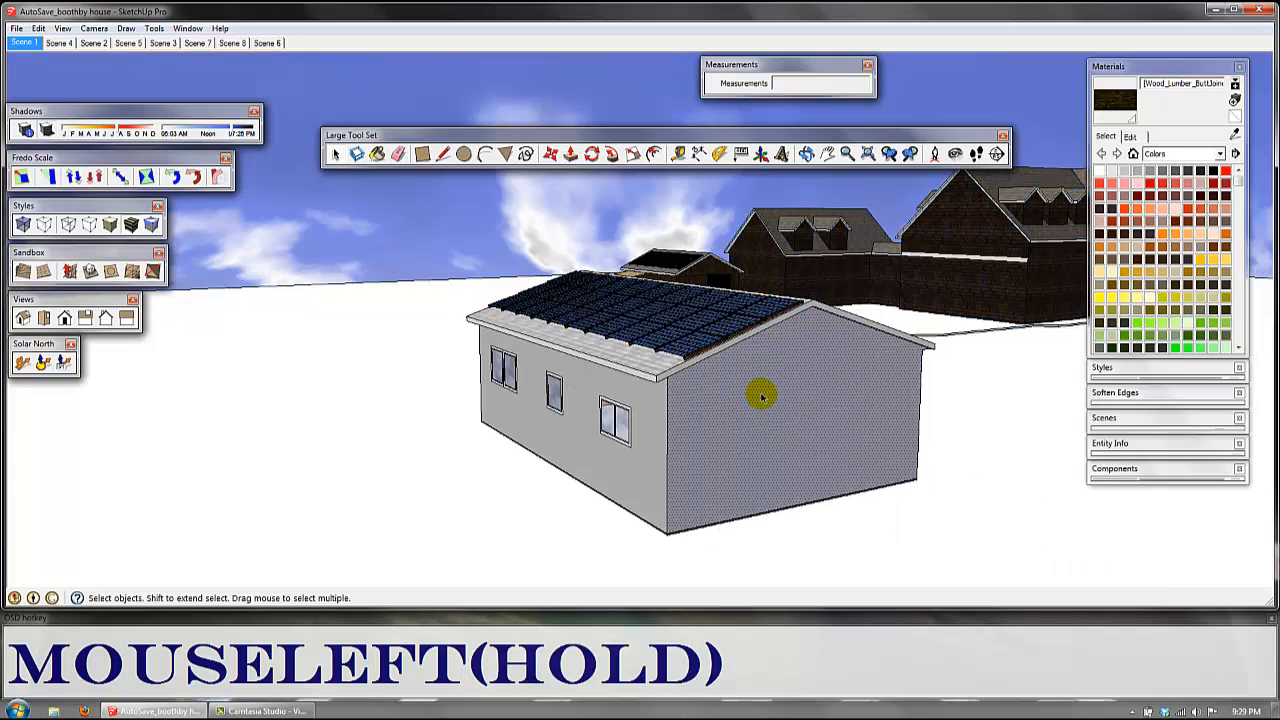
{"action": "double_click", "coordinate": [761, 397]}
{"action": "triple_click", "coordinate": [762, 397]}
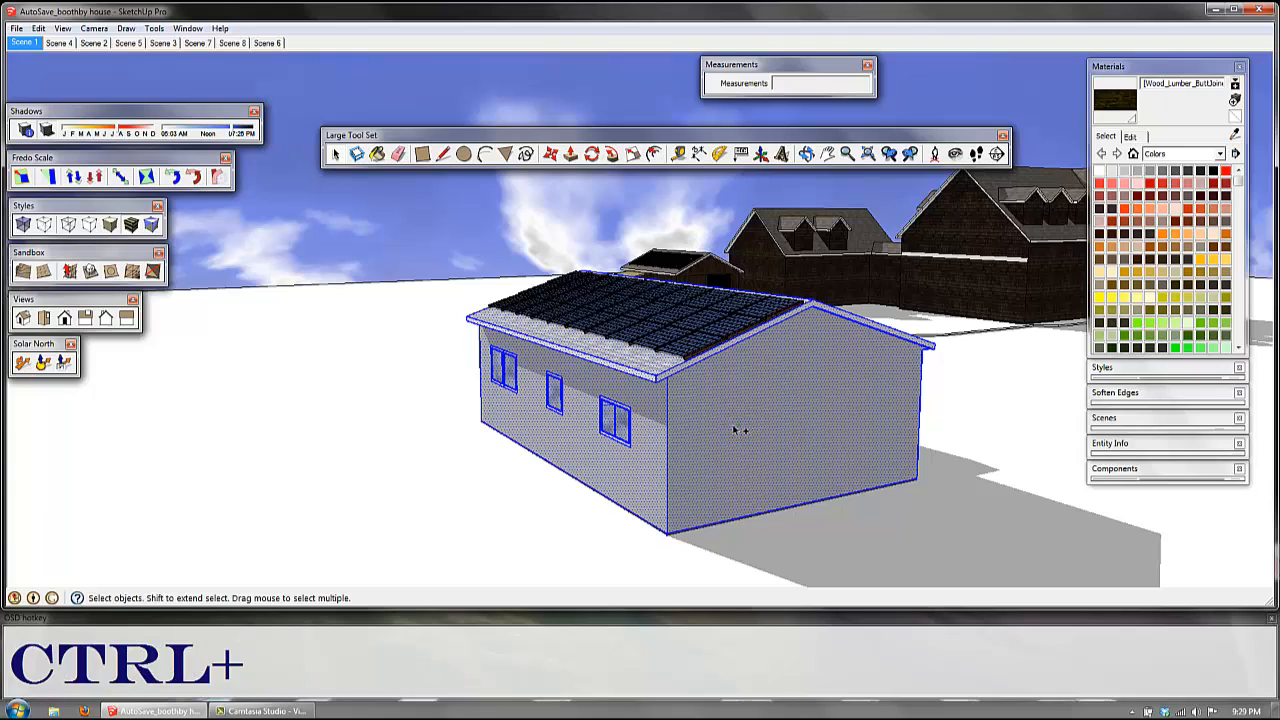
{"action": "left_click", "coordinate": [898, 302], "text": "ctrl"}
{"action": "left_click", "coordinate": [899, 269], "text": "ctrl"}
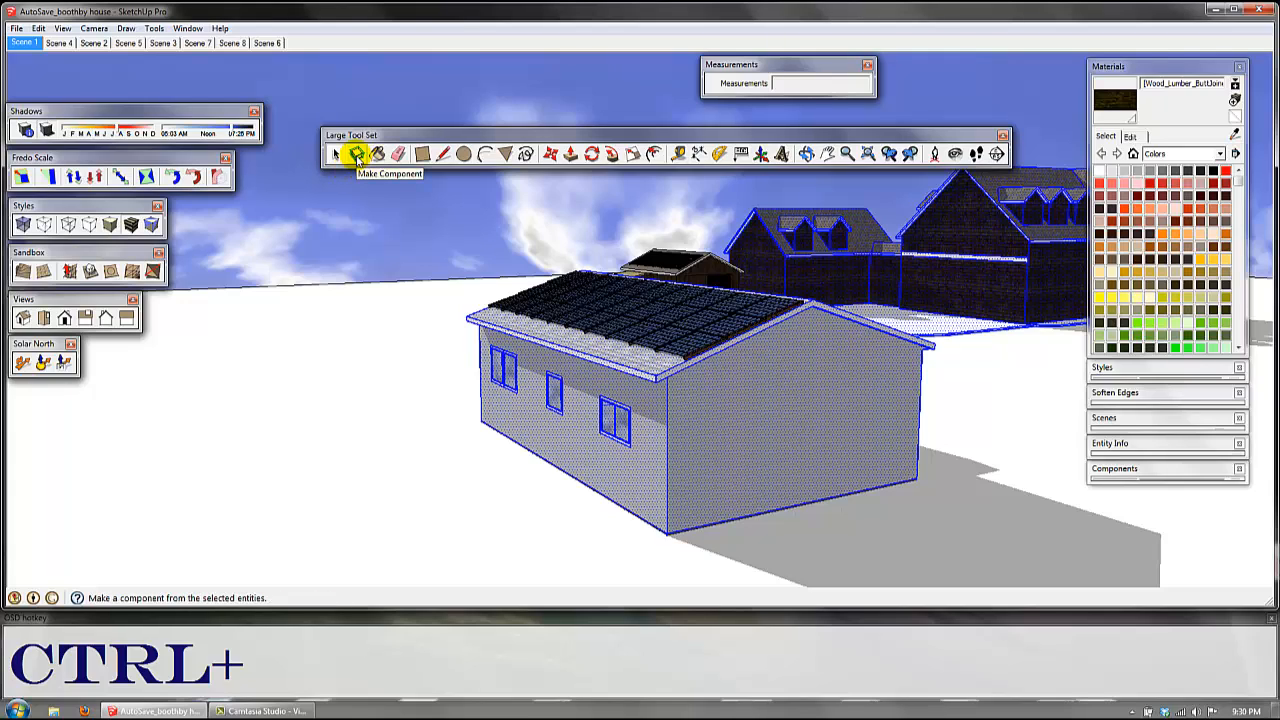
Step: Clear the whole selection and select only the face of the small house's gable end wall
{"action": "left_click", "coordinate": [390, 225]}
{"action": "key", "text": "g"}
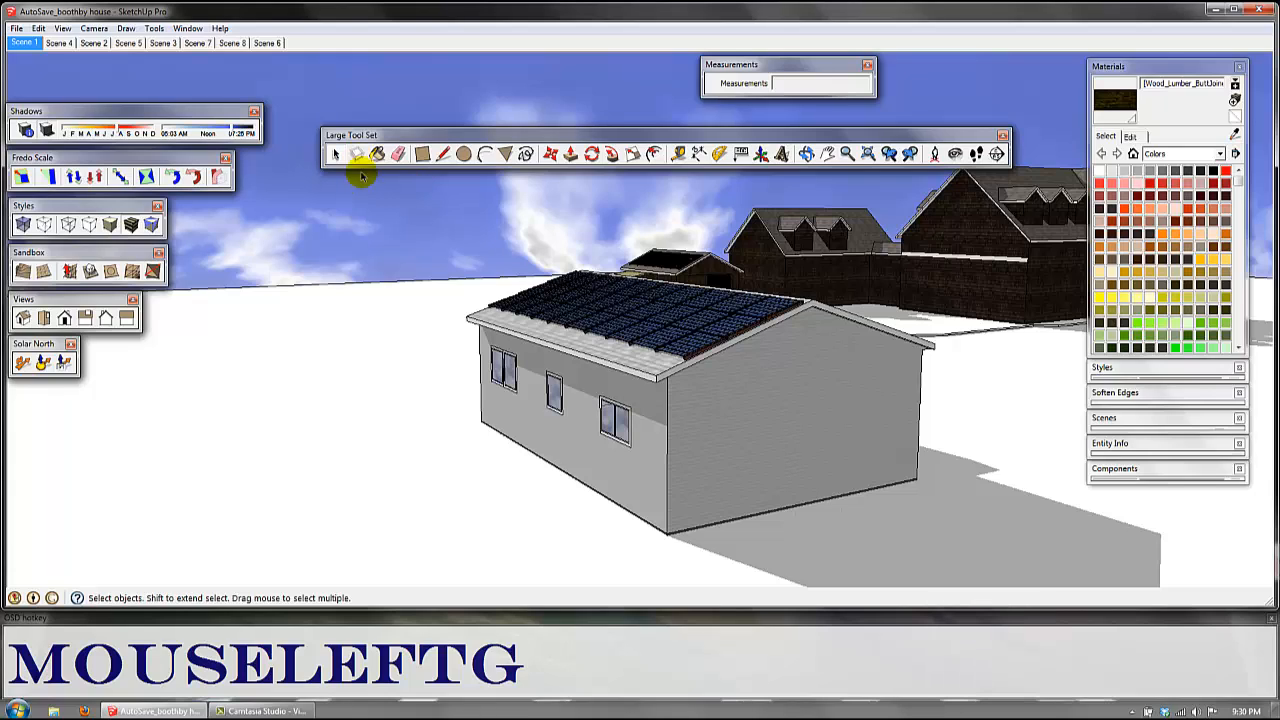
{"action": "left_click", "coordinate": [829, 405]}
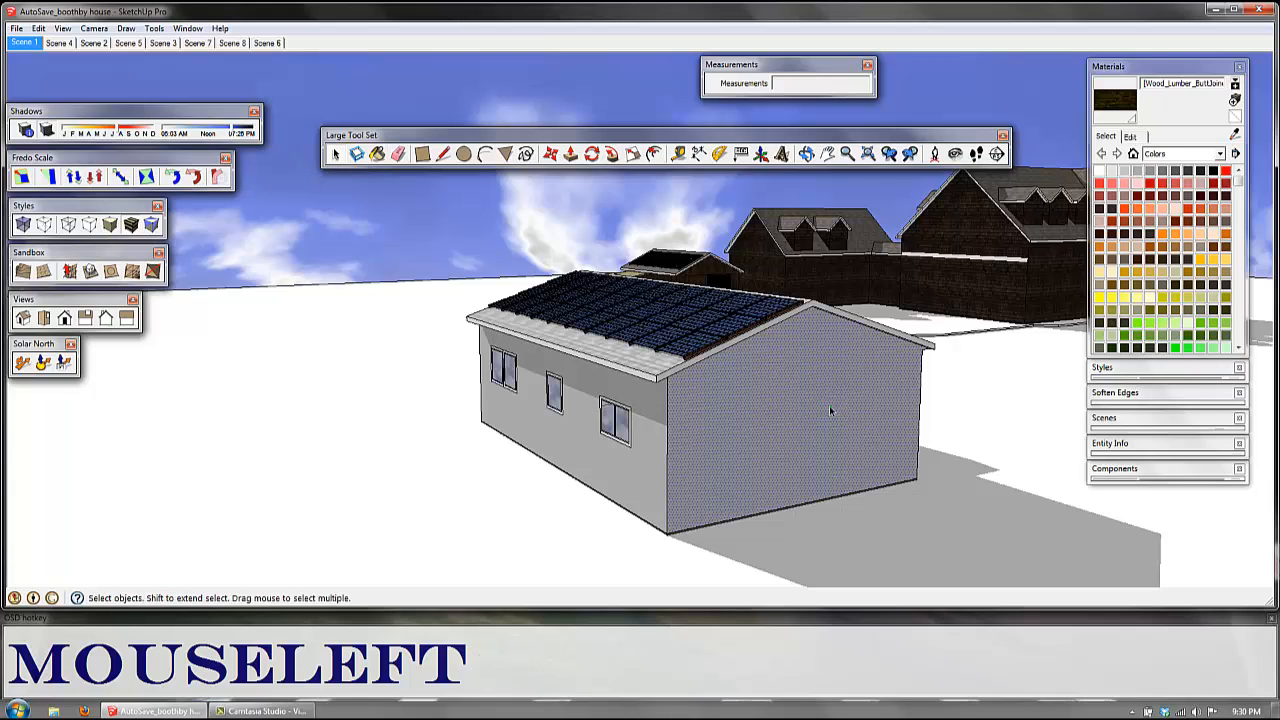
Step: Select the small house's connected geometry and make it a component named house
{"action": "double_click", "coordinate": [776, 410]}
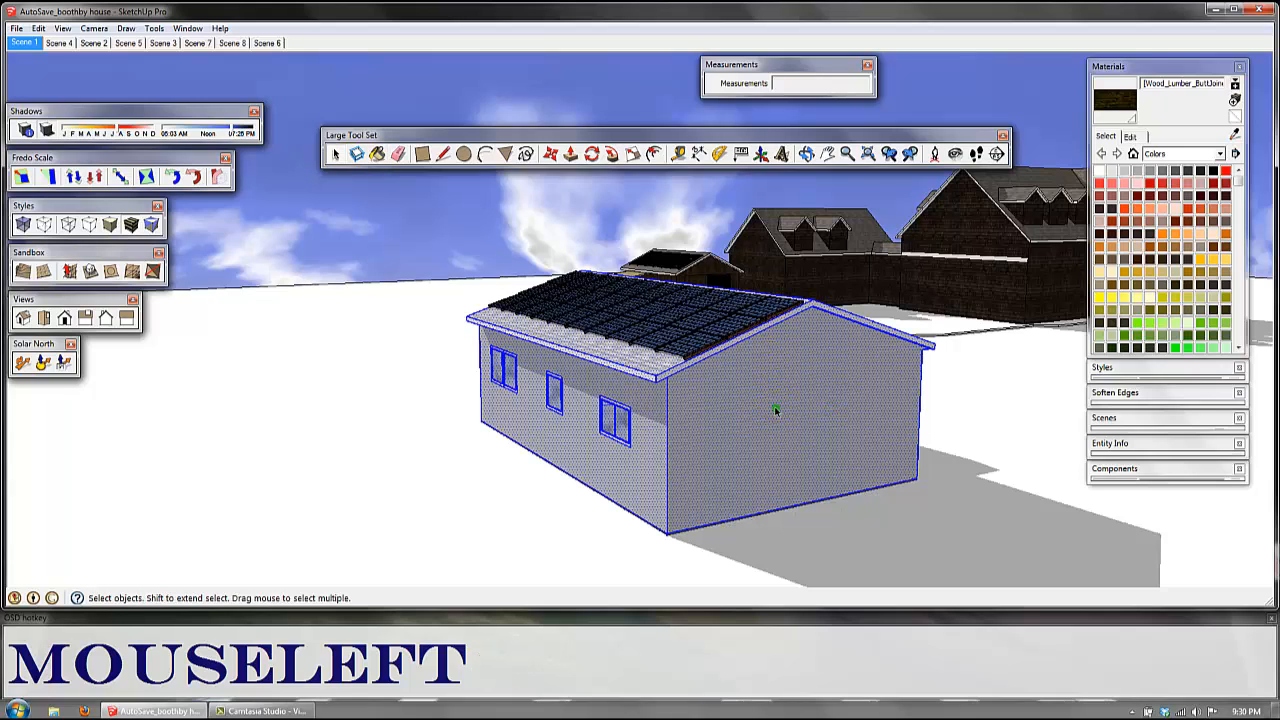
{"action": "left_click", "coordinate": [357, 156]}
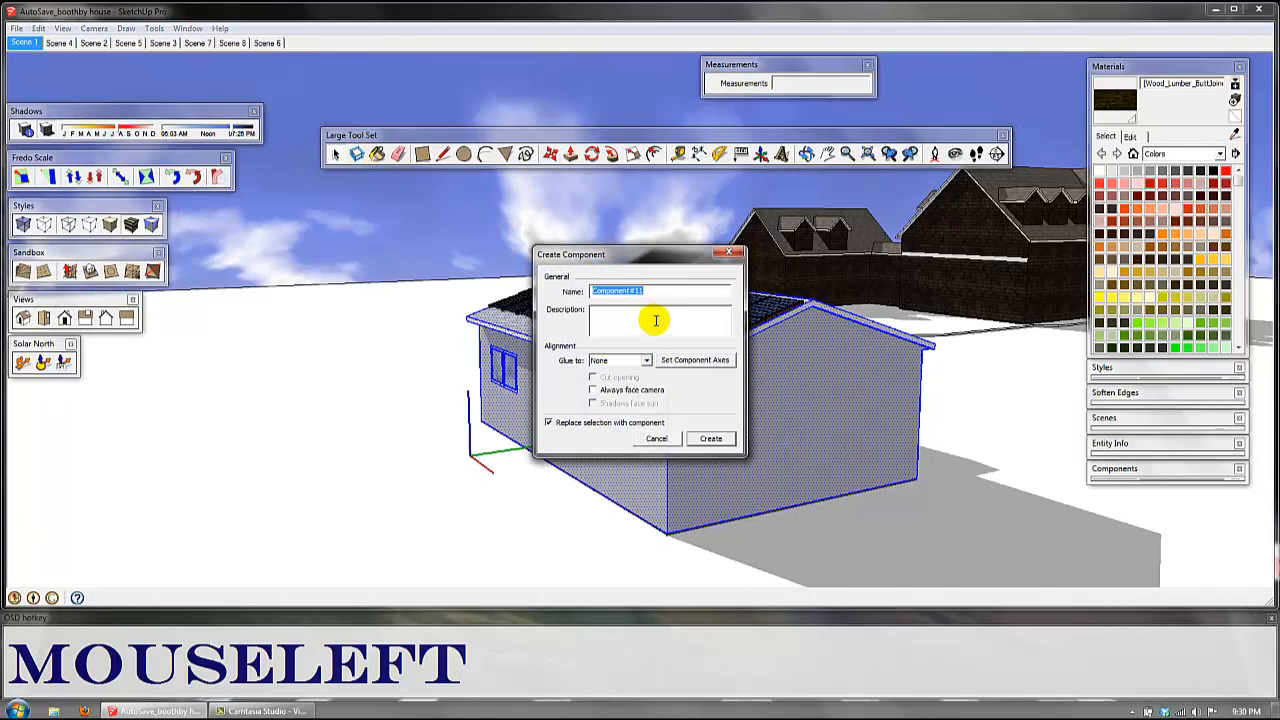
{"action": "type", "text": "HOUSE"}
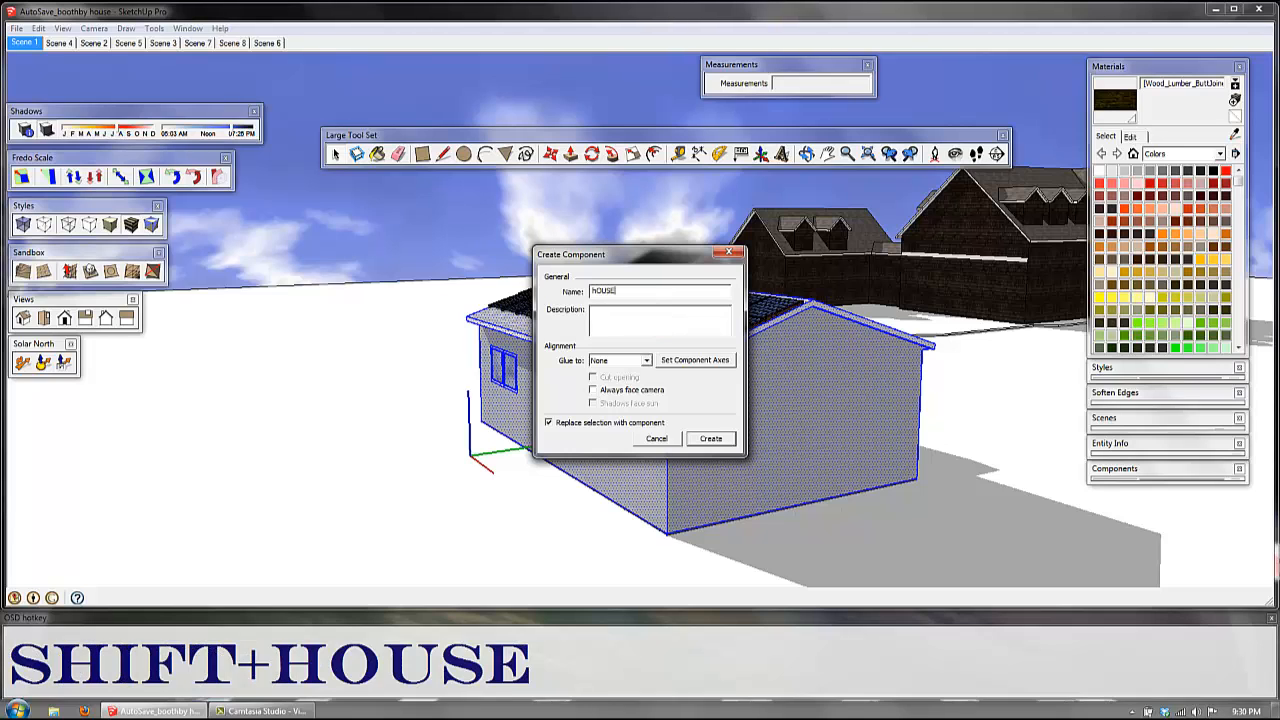
{"action": "key", "text": "BackSpace"}
{"action": "key", "text": "BackSpace"}
{"action": "key", "text": "Caps_Lock"}
{"action": "type", "text": "HOUSE"}
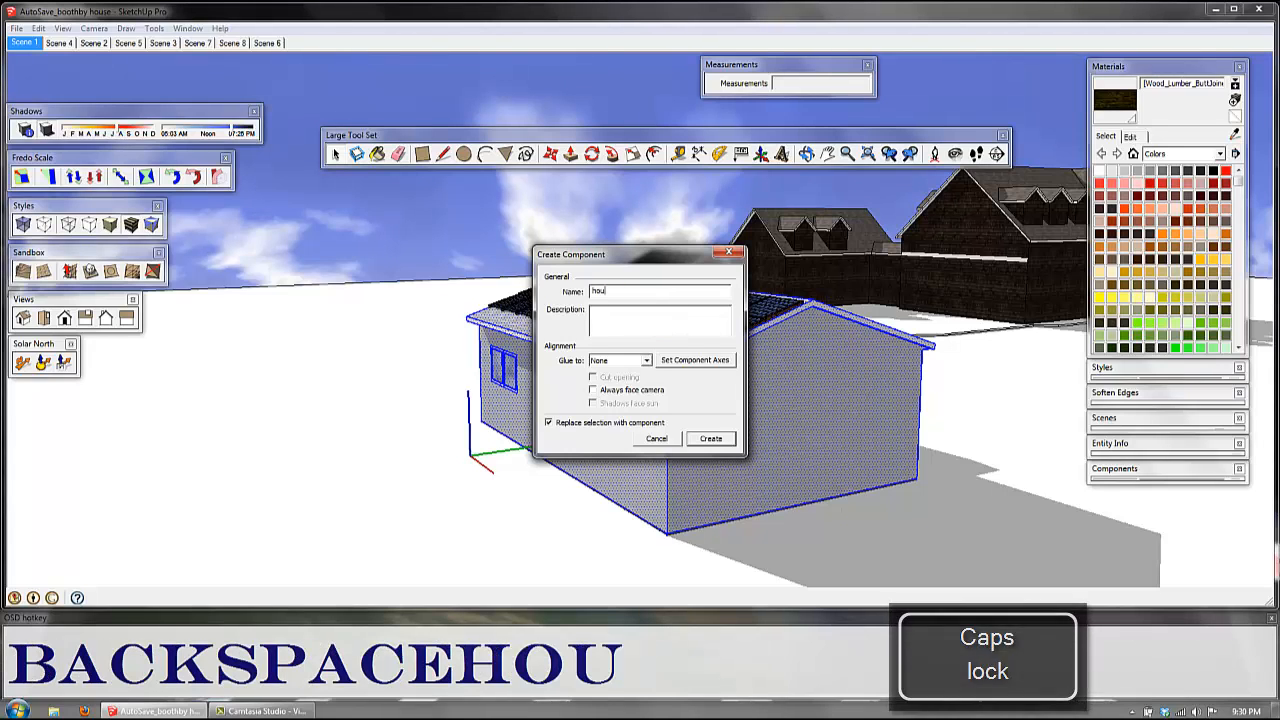
{"action": "key", "text": "Return"}
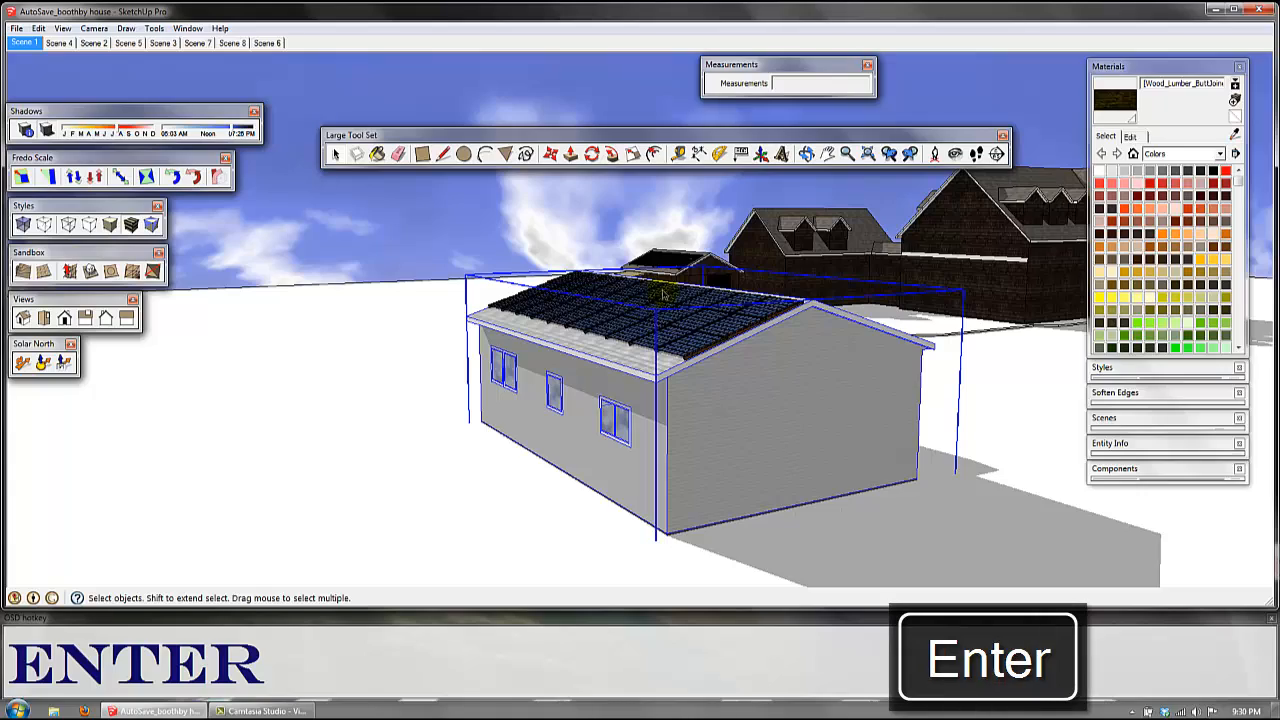
Step: Try to combine all connected geometry of the dark houses, including the adjoining yard, into a single component
{"action": "middle_click_drag", "start_coordinate": [933, 390], "coordinate": [735, 381], "text": "shift"}
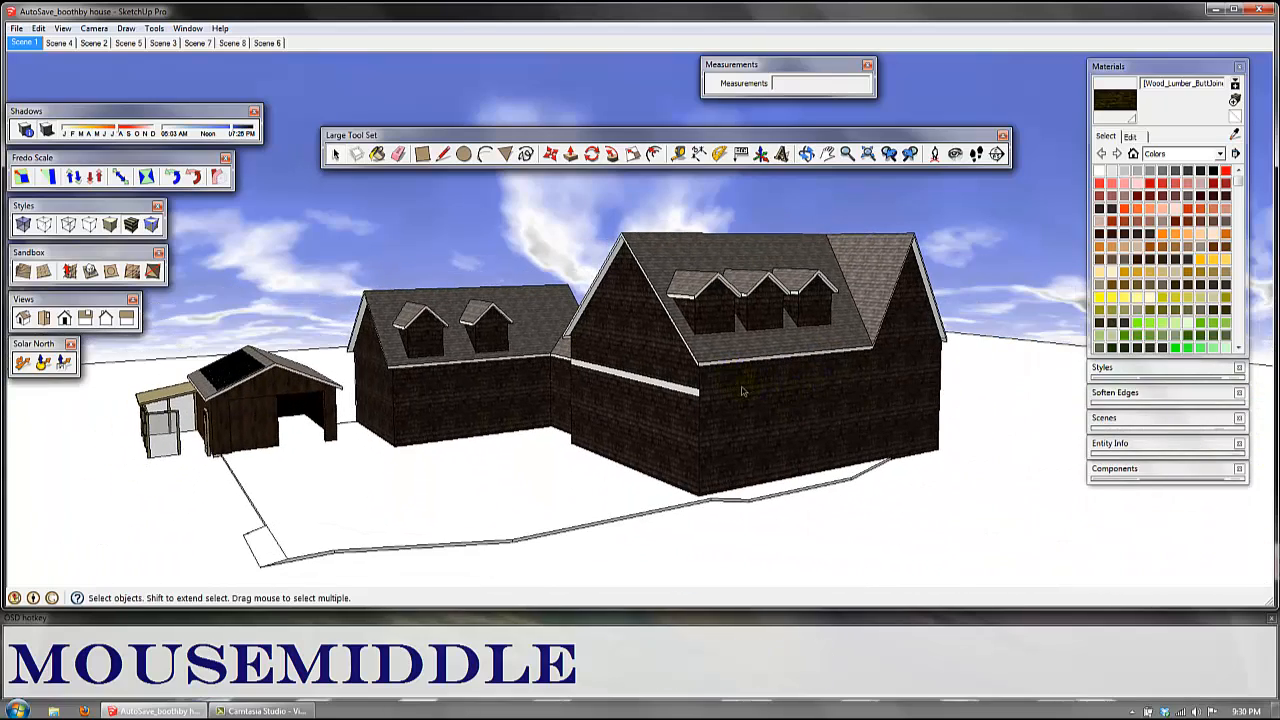
{"action": "scroll", "coordinate": [742, 391], "scroll_direction": "up", "scroll_amount": 1}
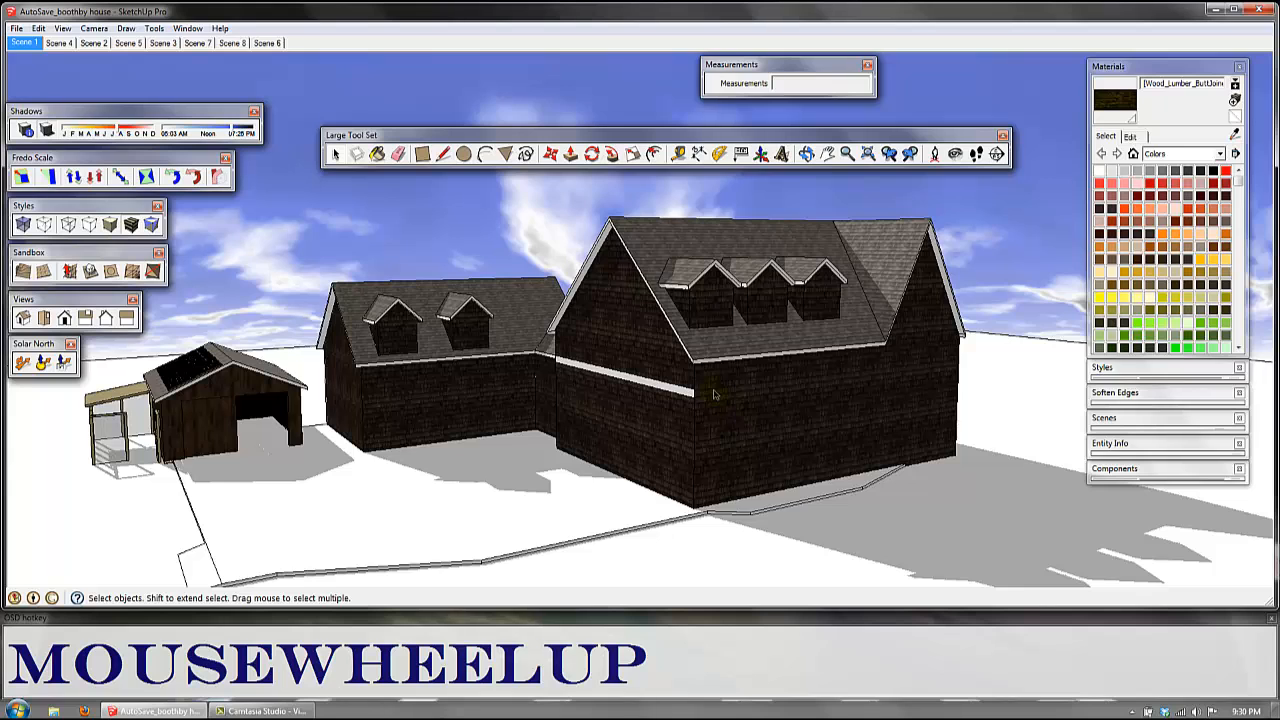
{"action": "mouse_move", "coordinate": [713, 394]}
{"action": "middle_mouse_down"}
{"action": "mouse_move", "coordinate": [763, 416]}
{"action": "mouse_move", "coordinate": [727, 414]}
{"action": "middle_mouse_up"}
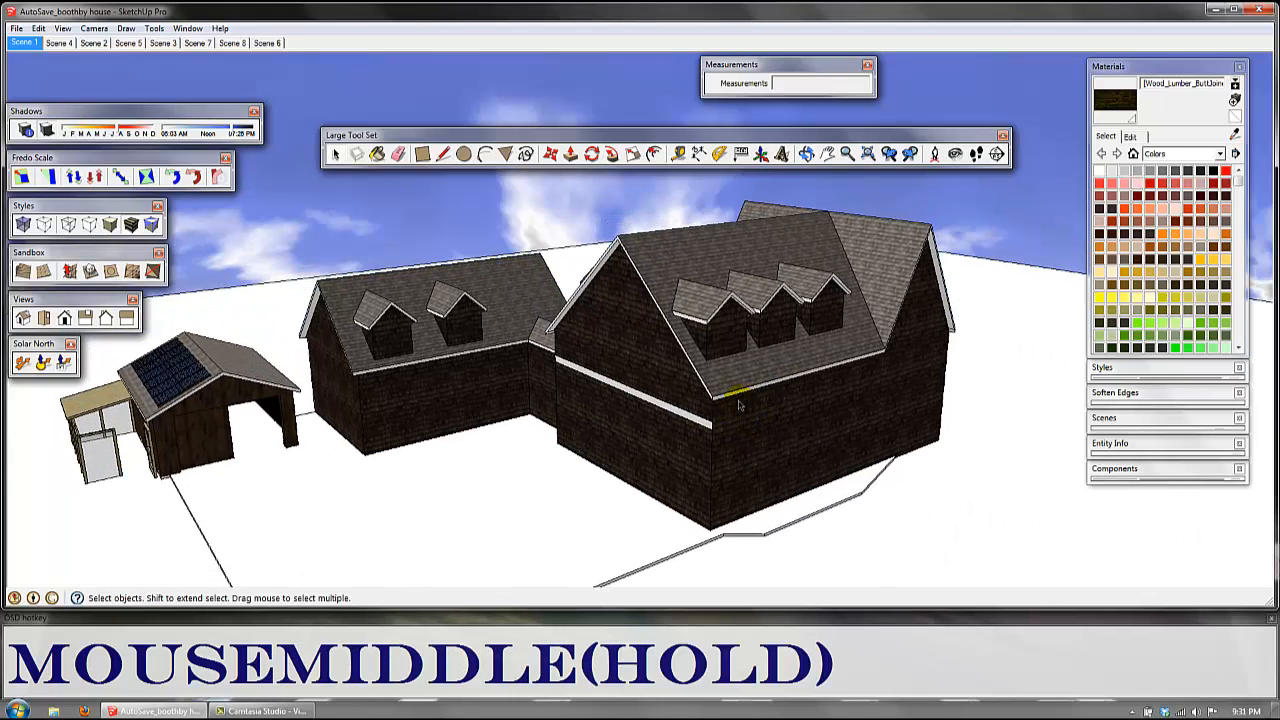
{"action": "scroll", "coordinate": [720, 397], "scroll_direction": "up", "scroll_amount": 1}
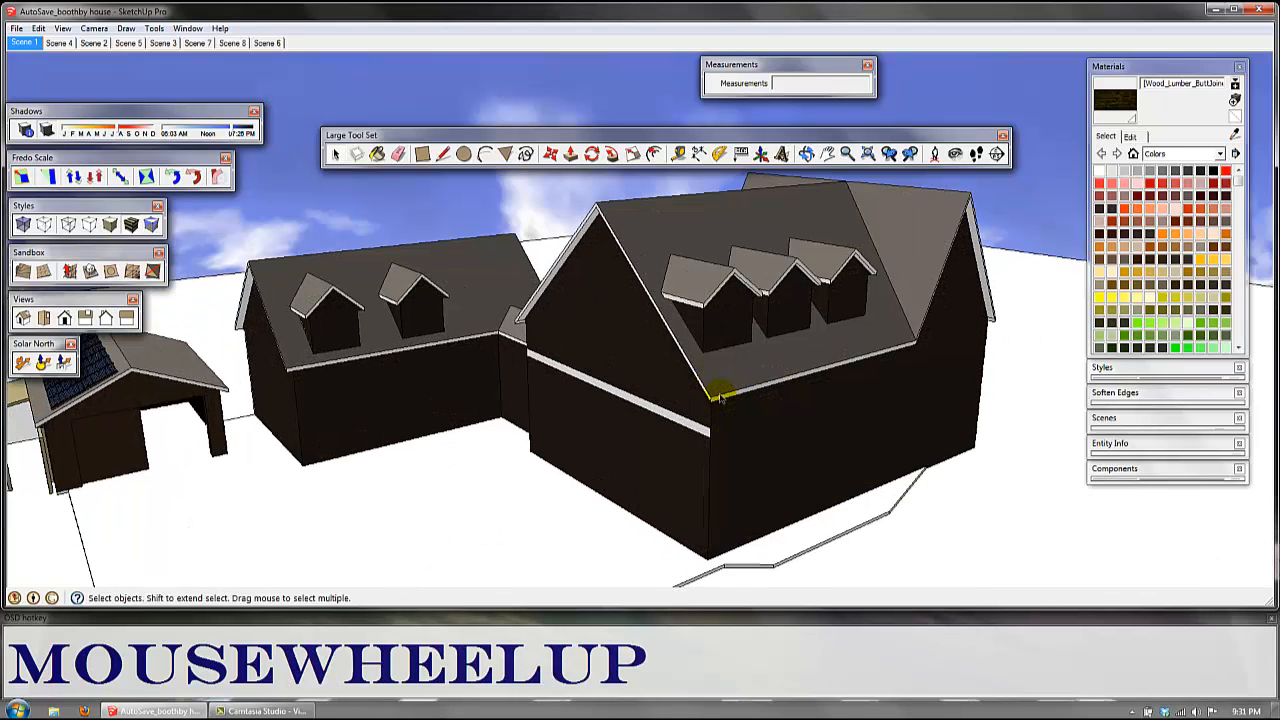
{"action": "scroll", "coordinate": [720, 397], "scroll_direction": "down", "scroll_amount": 1}
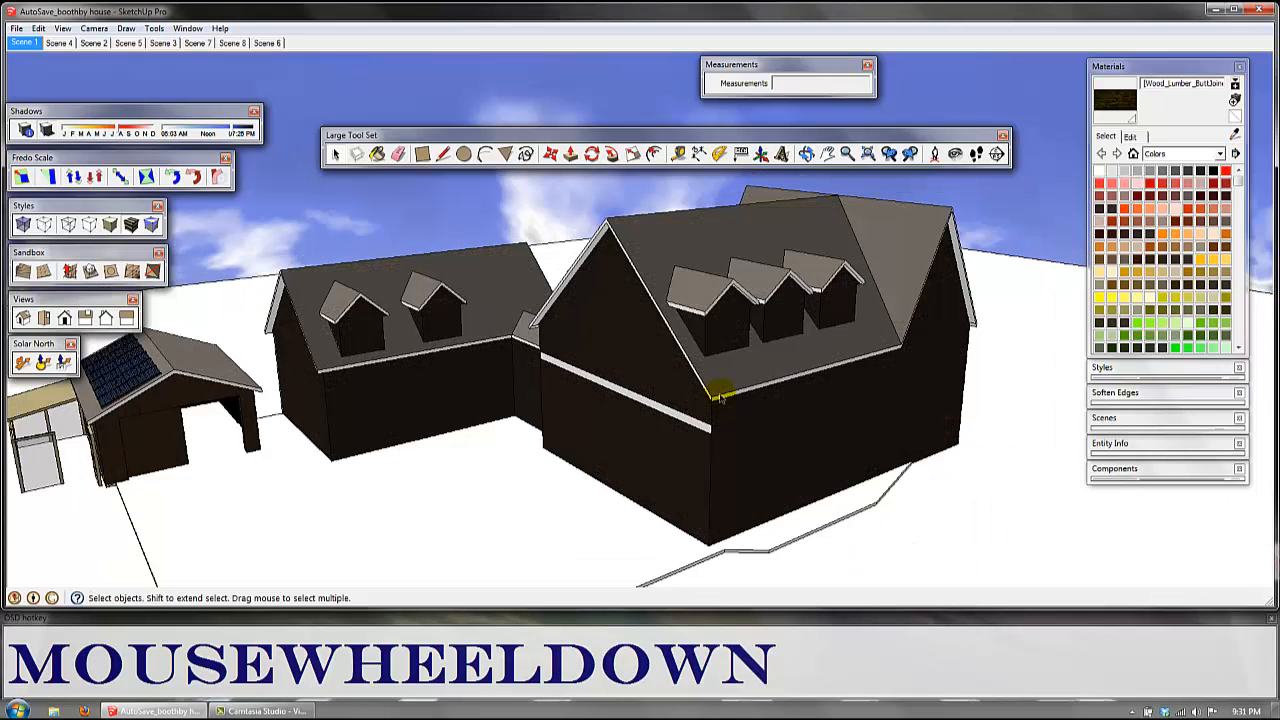
{"action": "middle_click_drag", "start_coordinate": [728, 436], "coordinate": [686, 434]}
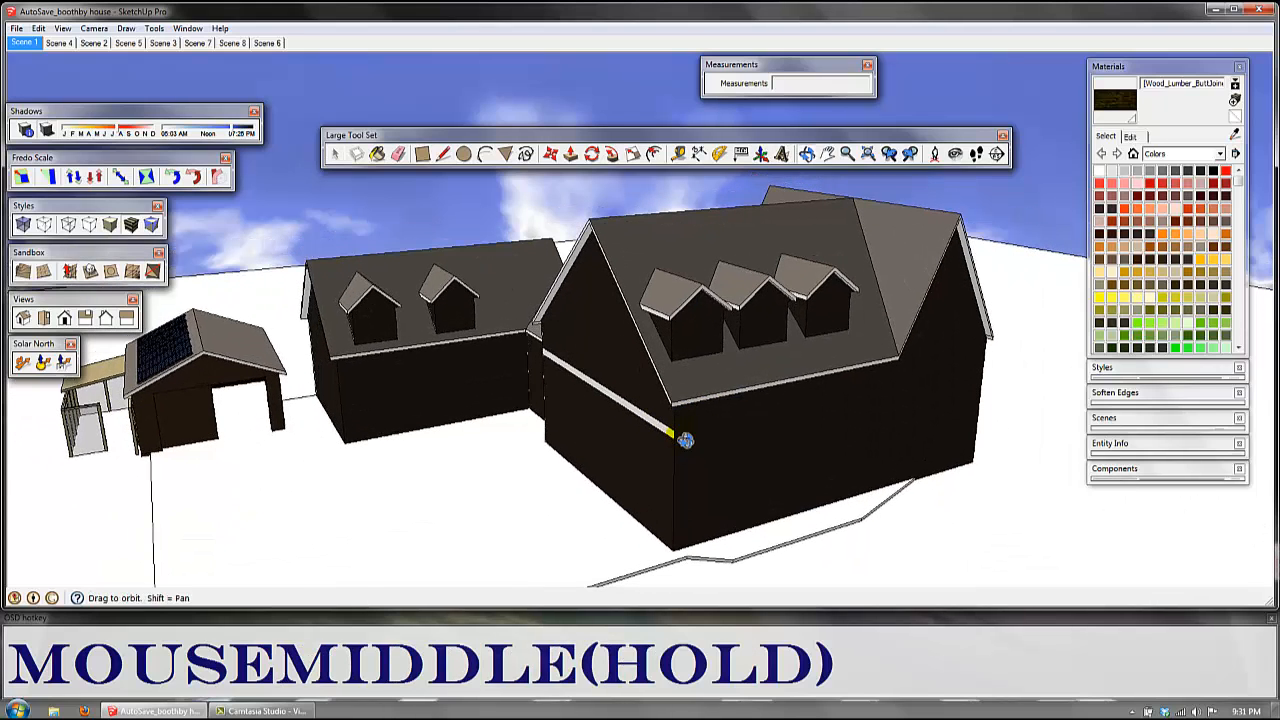
{"action": "left_click", "coordinate": [705, 398]}
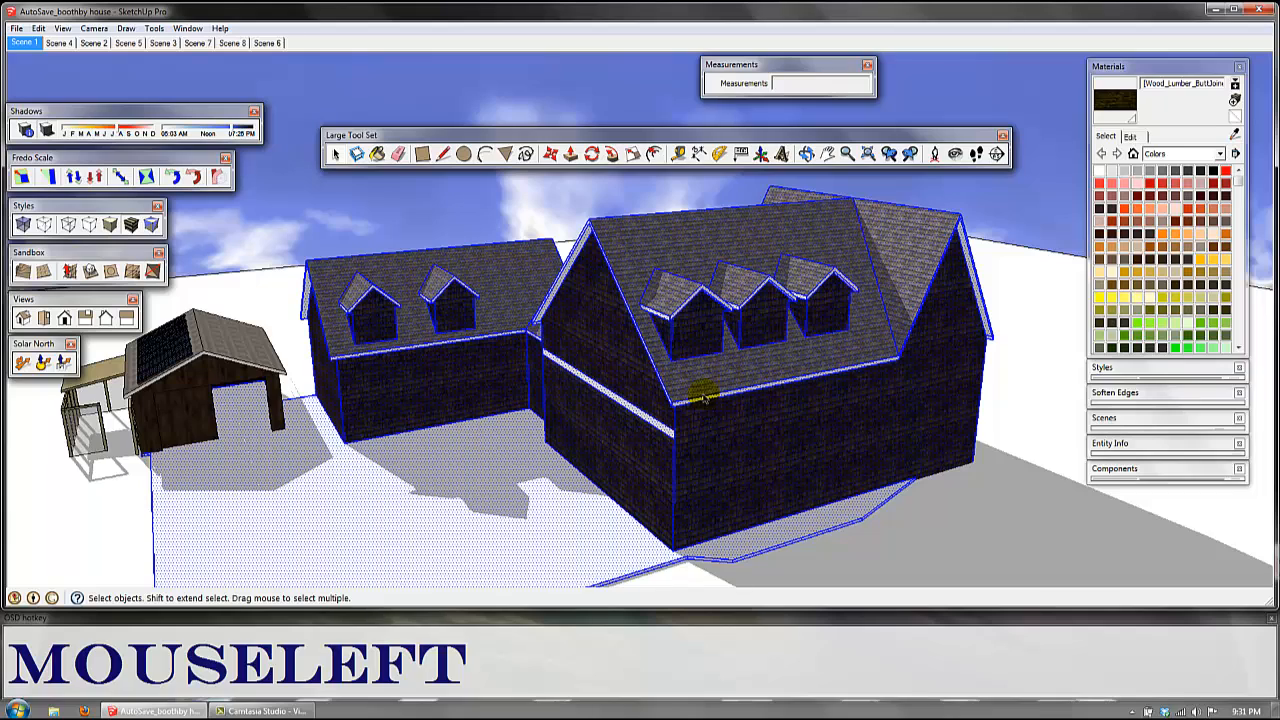
{"action": "key", "text": "g"}
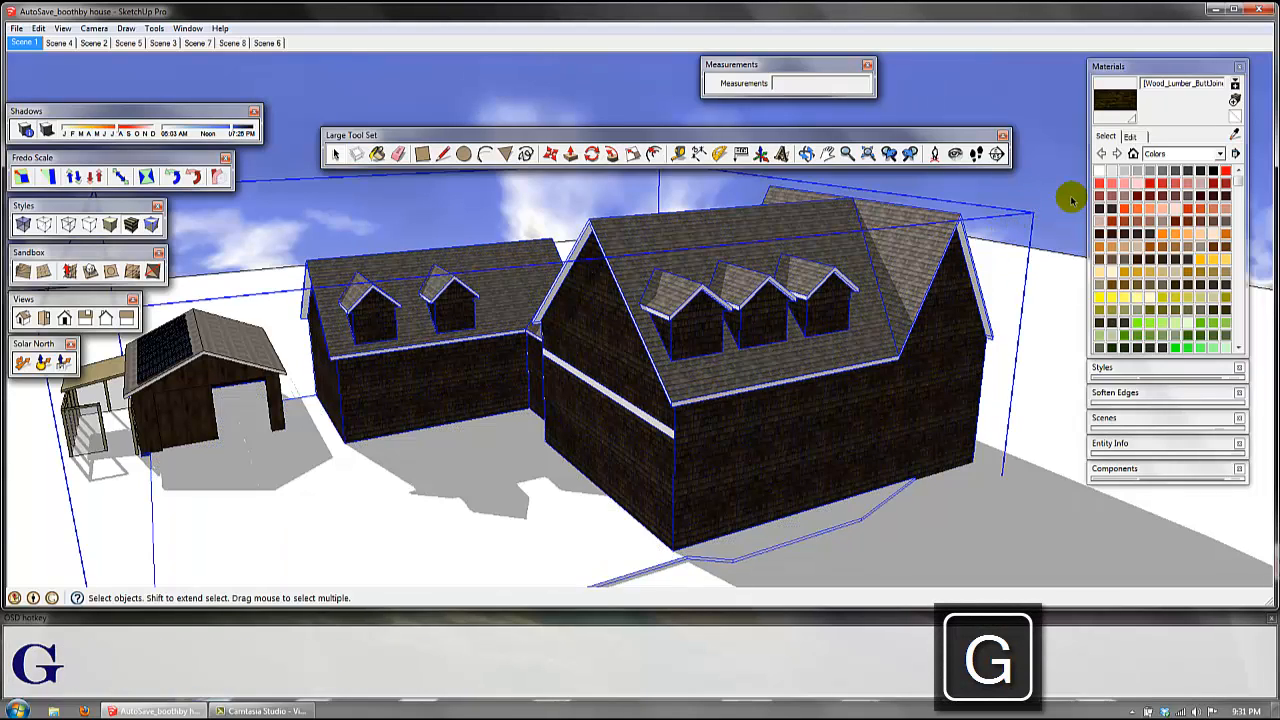
Step: Undo combining the dark houses and the adjoining yard
{"action": "scroll", "coordinate": [829, 480], "scroll_direction": "down", "scroll_amount": 5}
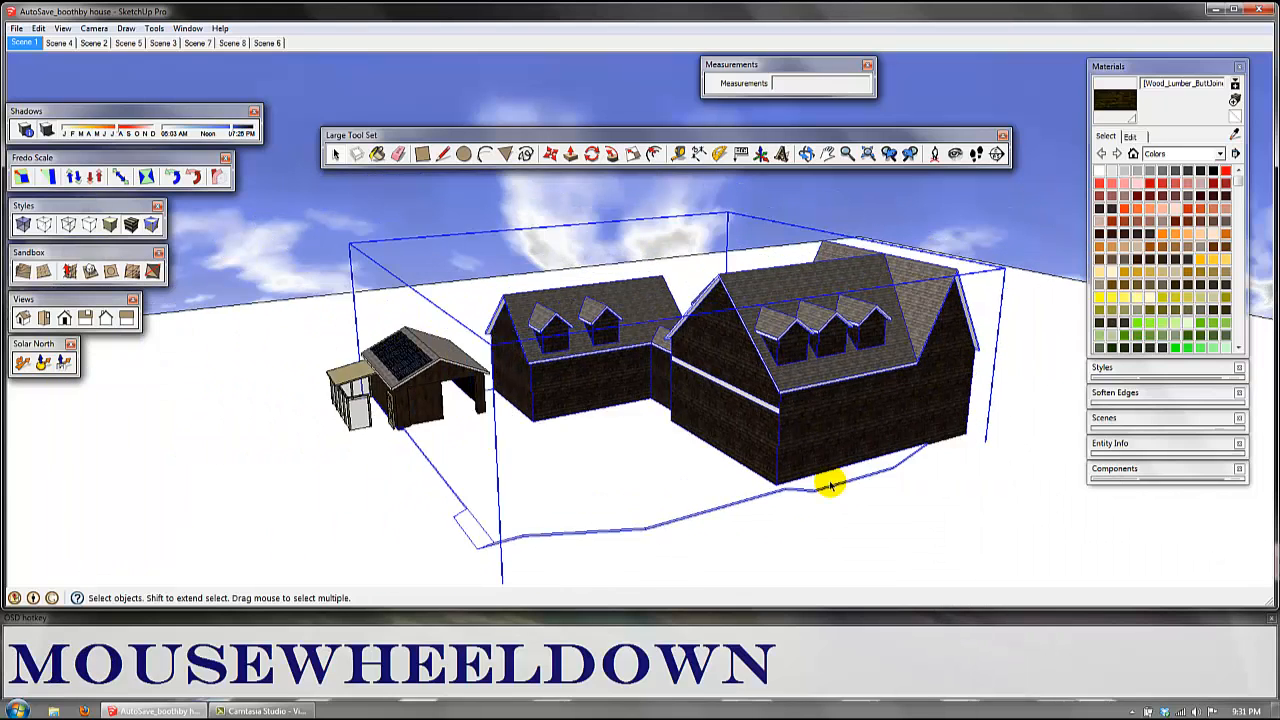
{"action": "key", "text": "ctrl+z"}
{"action": "key", "text": "ctrl+z"}
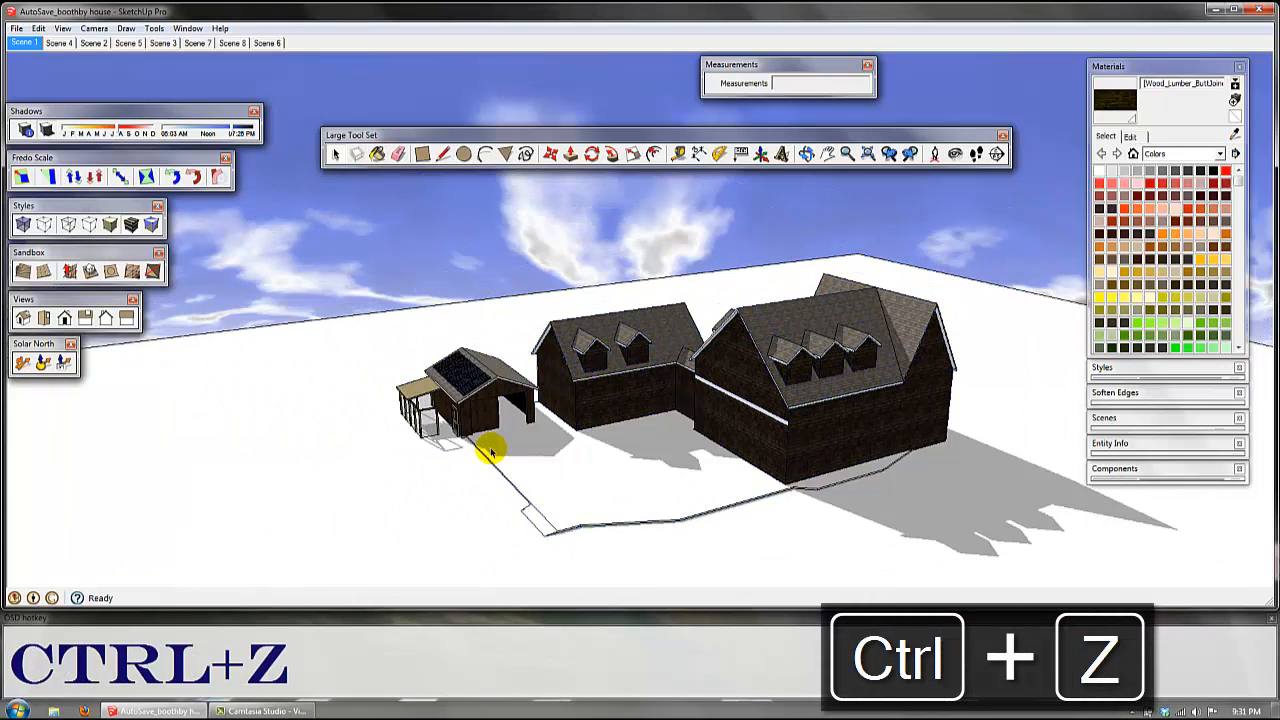
Step: Activate the Paint Bucket, collapse the Materials window and switch to the Eraser tool
{"action": "middle_click_drag", "start_coordinate": [488, 446], "coordinate": [521, 395]}
{"action": "scroll", "coordinate": [528, 425], "scroll_direction": "down", "scroll_amount": 3}
{"action": "middle_click_drag", "start_coordinate": [549, 474], "coordinate": [530, 375], "text": "shift"}
{"action": "left_click", "coordinate": [377, 154]}
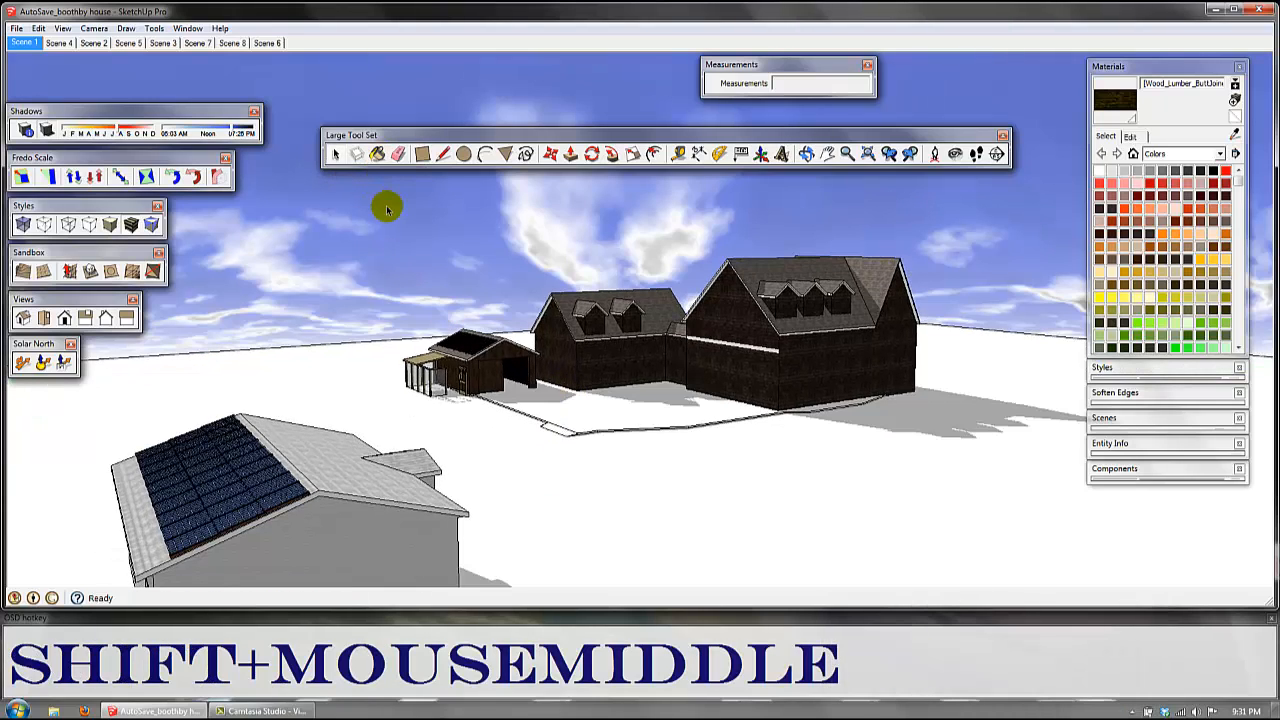
{"action": "key", "text": "b"}
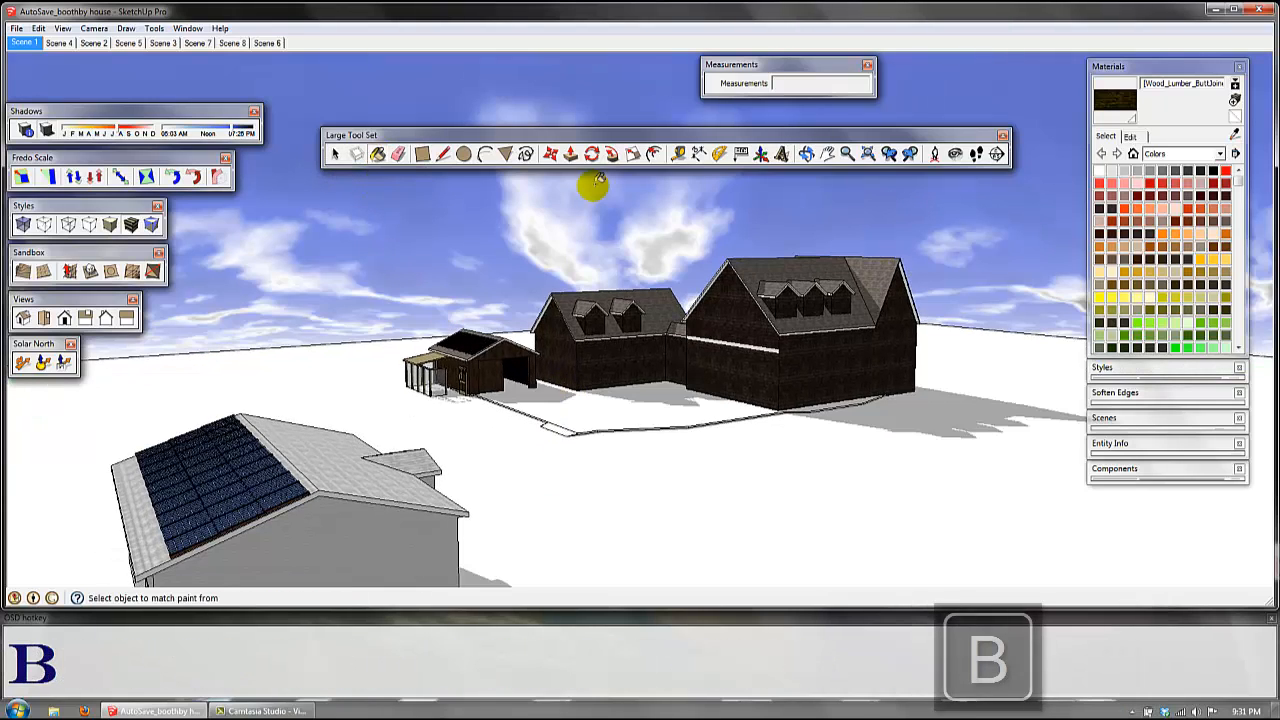
{"action": "left_click", "coordinate": [1166, 67]}
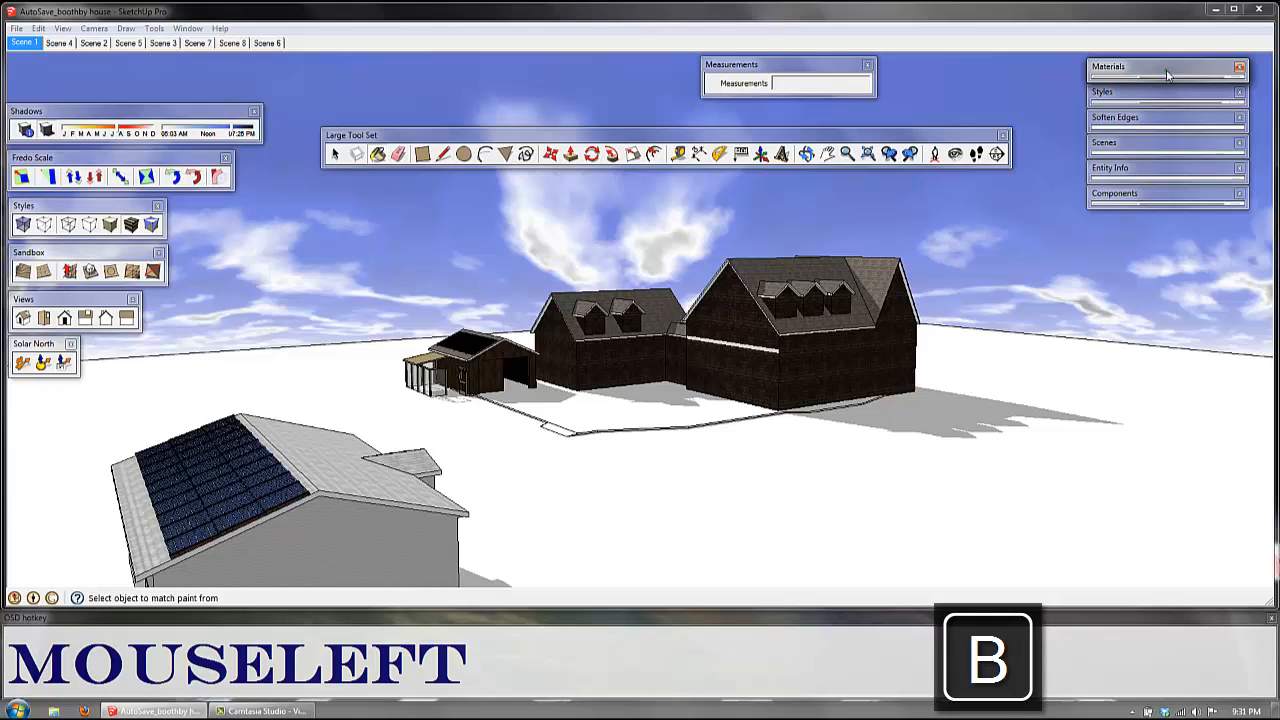
{"action": "left_click", "coordinate": [400, 157]}
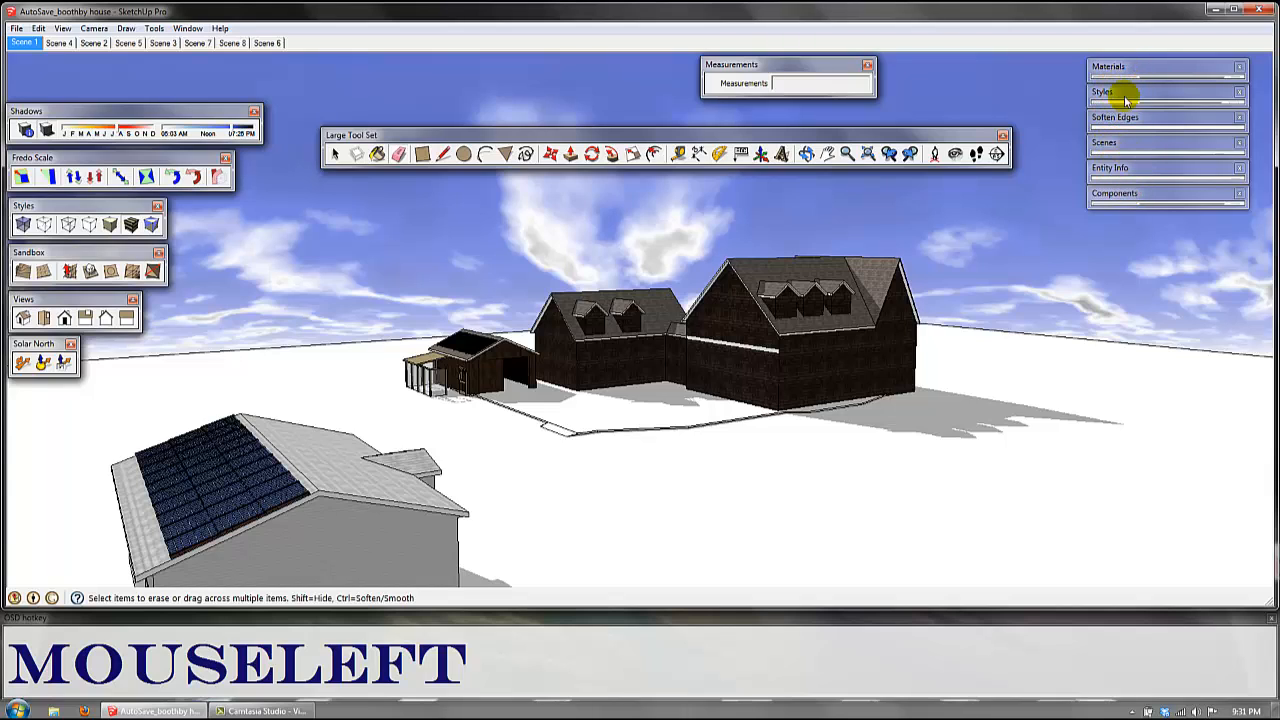
Step: Paint the ground around the buildings with Vegetation_Juniper2 from the Vegetation materials
{"action": "key", "text": "b"}
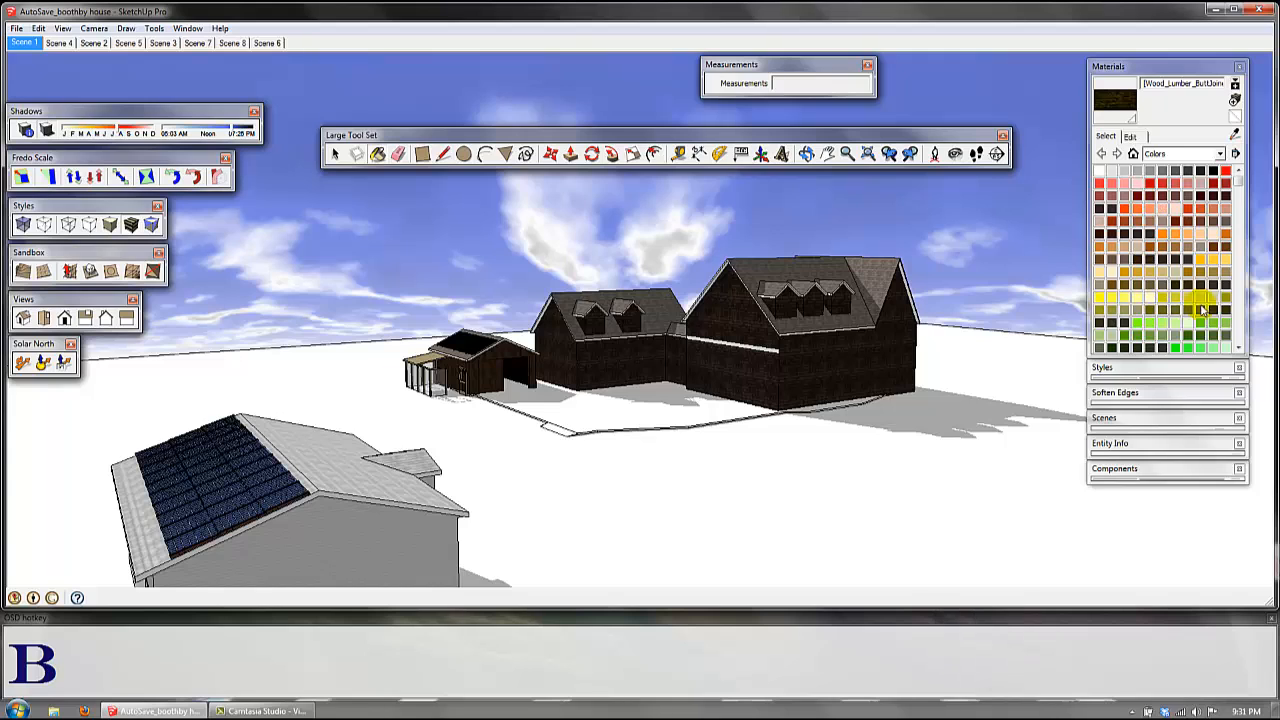
{"action": "left_click", "coordinate": [1192, 155]}
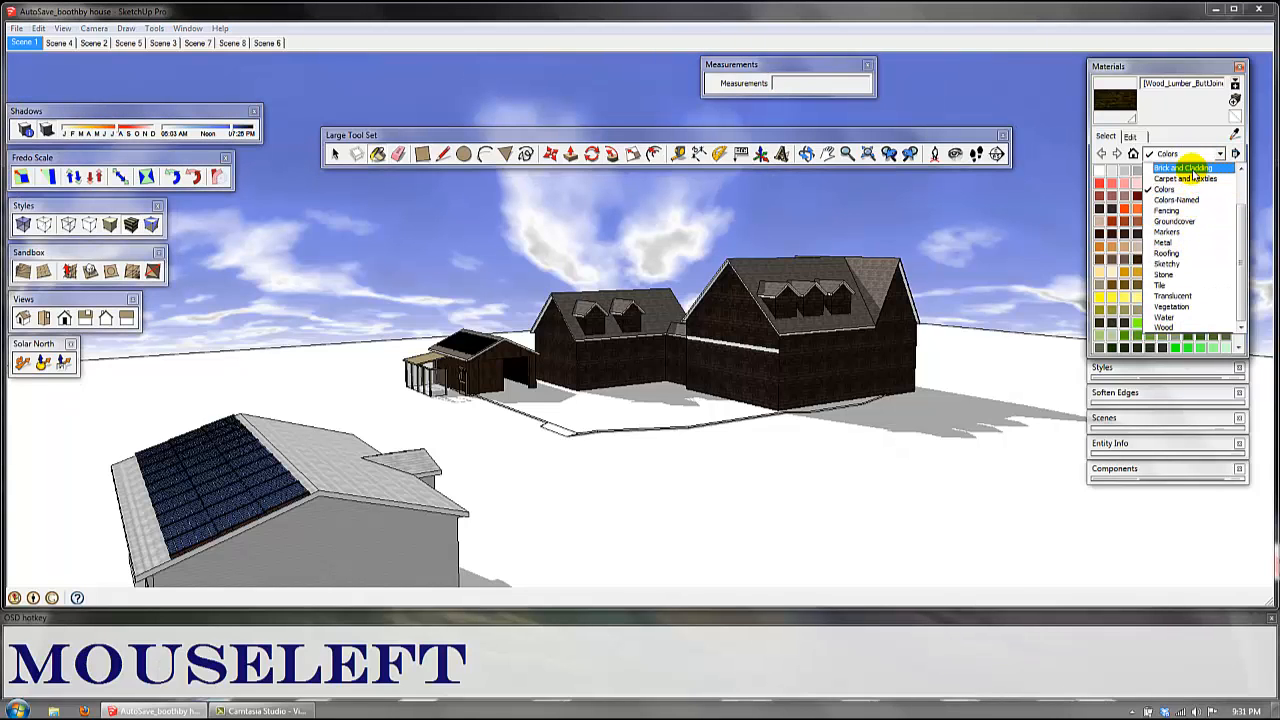
{"action": "left_click", "coordinate": [1192, 155]}
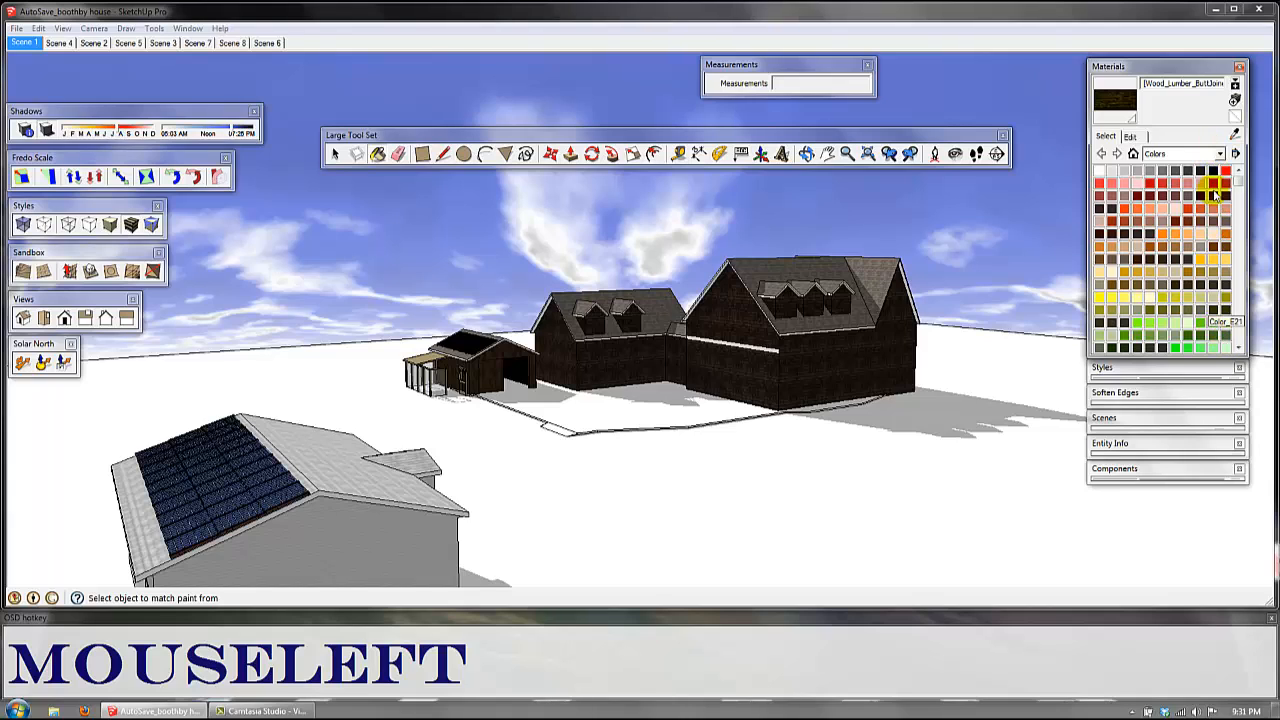
{"action": "left_click", "coordinate": [1219, 154]}
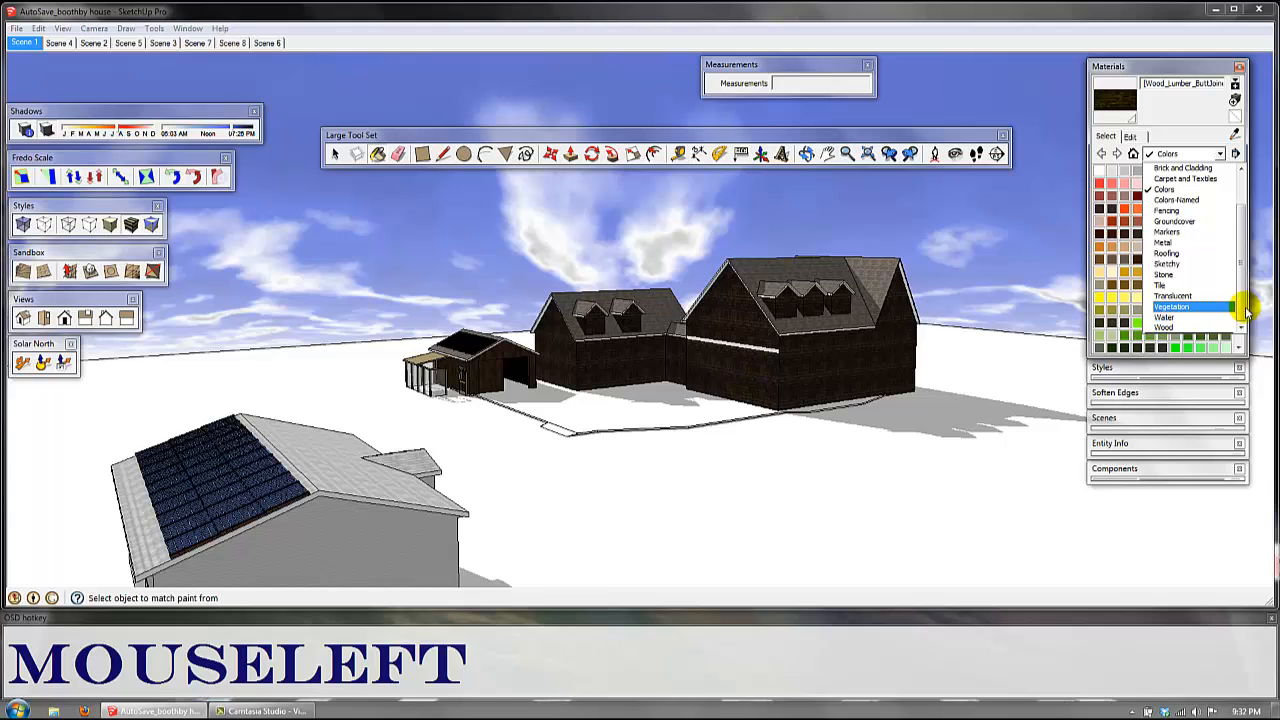
{"action": "left_click", "coordinate": [1175, 306]}
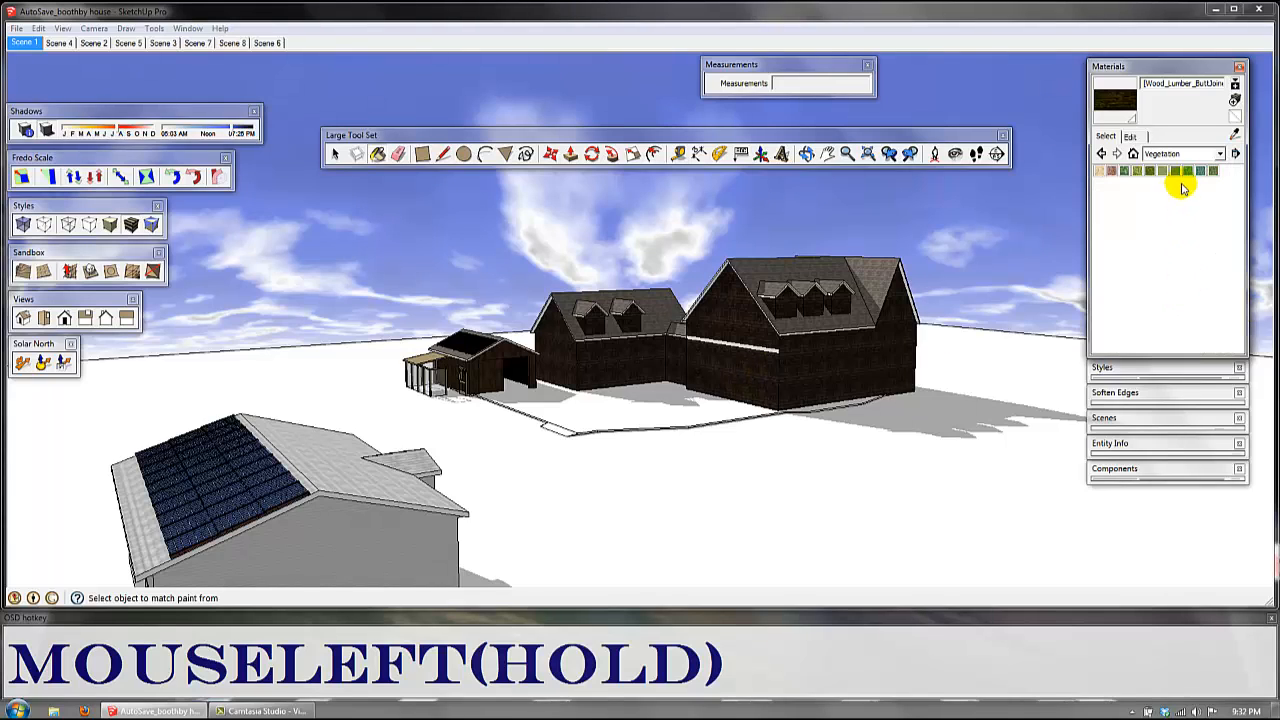
{"action": "left_click", "coordinate": [1213, 170]}
{"action": "left_click", "coordinate": [684, 472]}
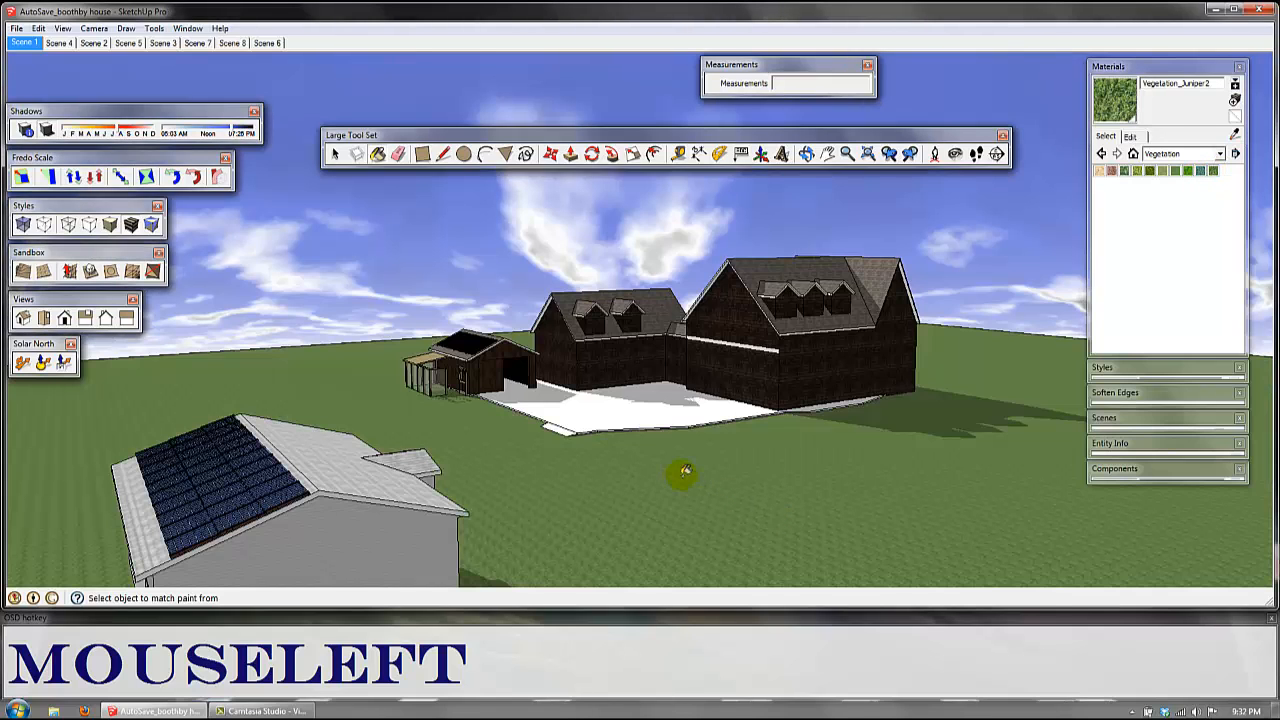
Step: Try the Vegetation_Juniper2 material on the yard in front of the dark houses and undo it
{"action": "left_click", "coordinate": [560, 419]}
{"action": "mouse_move", "coordinate": [560, 419]}
{"action": "middle_mouse_down"}
{"action": "mouse_move", "coordinate": [586, 457]}
{"action": "mouse_move", "coordinate": [643, 458]}
{"action": "middle_mouse_up"}
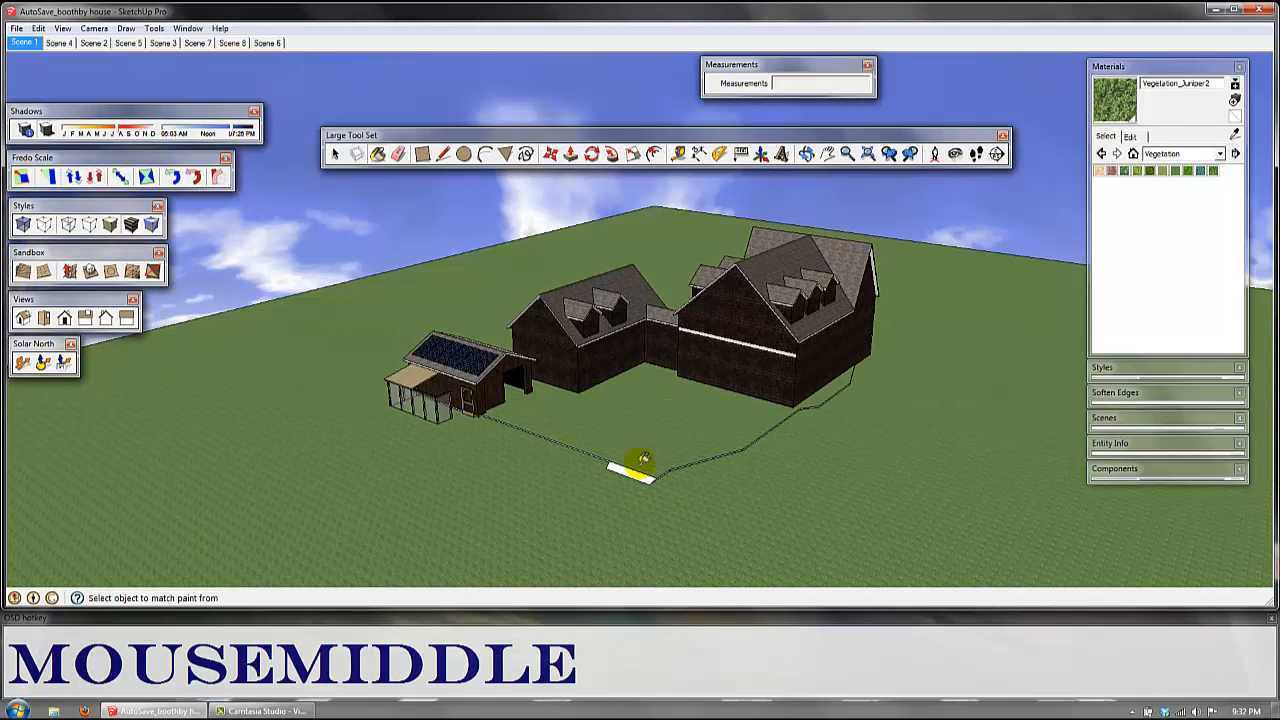
{"action": "key", "text": "ctrl+z"}
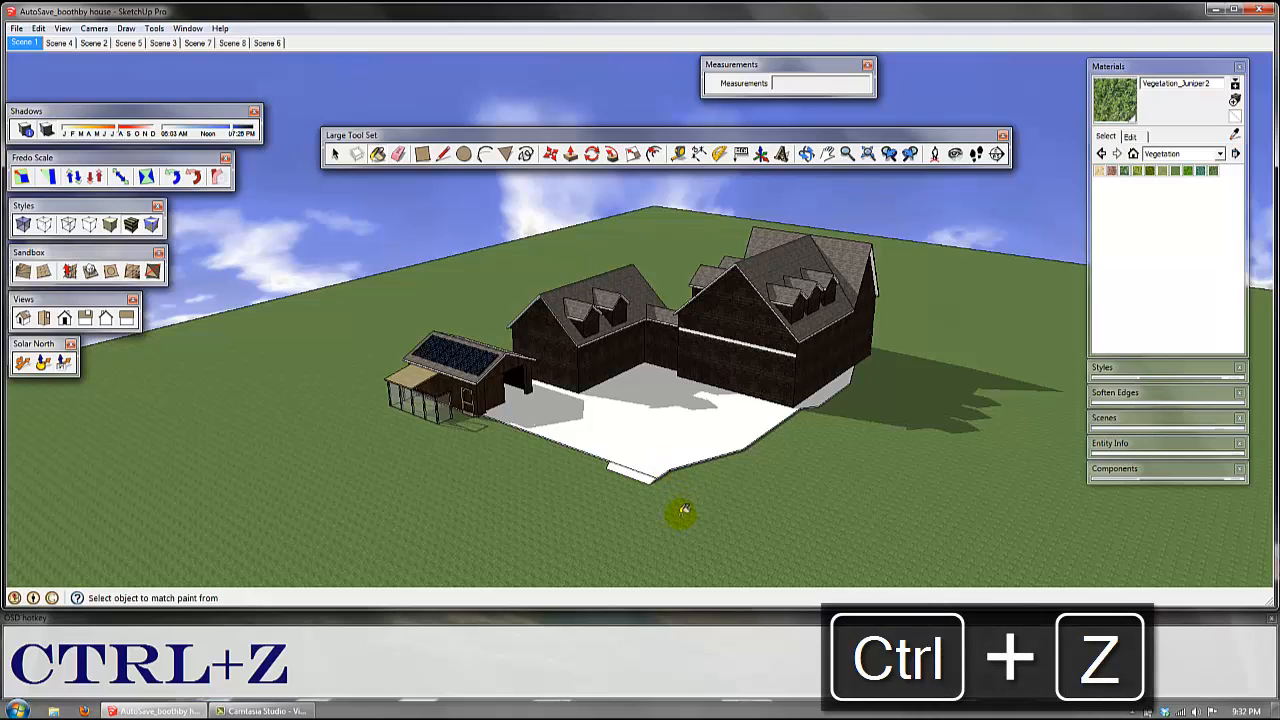
Step: Erase the boundary edges of the white yard between the shed and the dark houses with the Eraser
{"action": "scroll", "coordinate": [684, 510], "scroll_direction": "down", "scroll_amount": 1}
{"action": "scroll", "coordinate": [684, 510], "scroll_direction": "down", "scroll_amount": 1}
{"action": "middle_click_drag", "start_coordinate": [706, 491], "coordinate": [638, 350], "text": "shift"}
{"action": "key", "text": "b"}
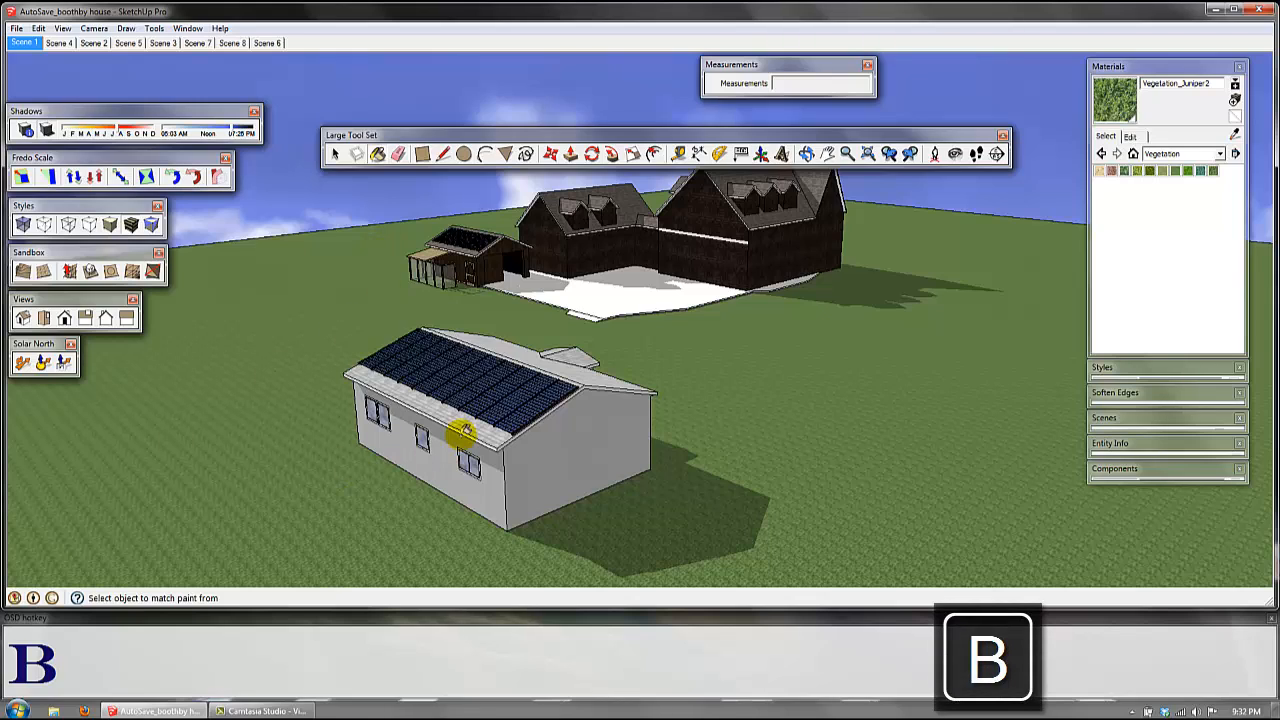
{"action": "left_click", "coordinate": [400, 155]}
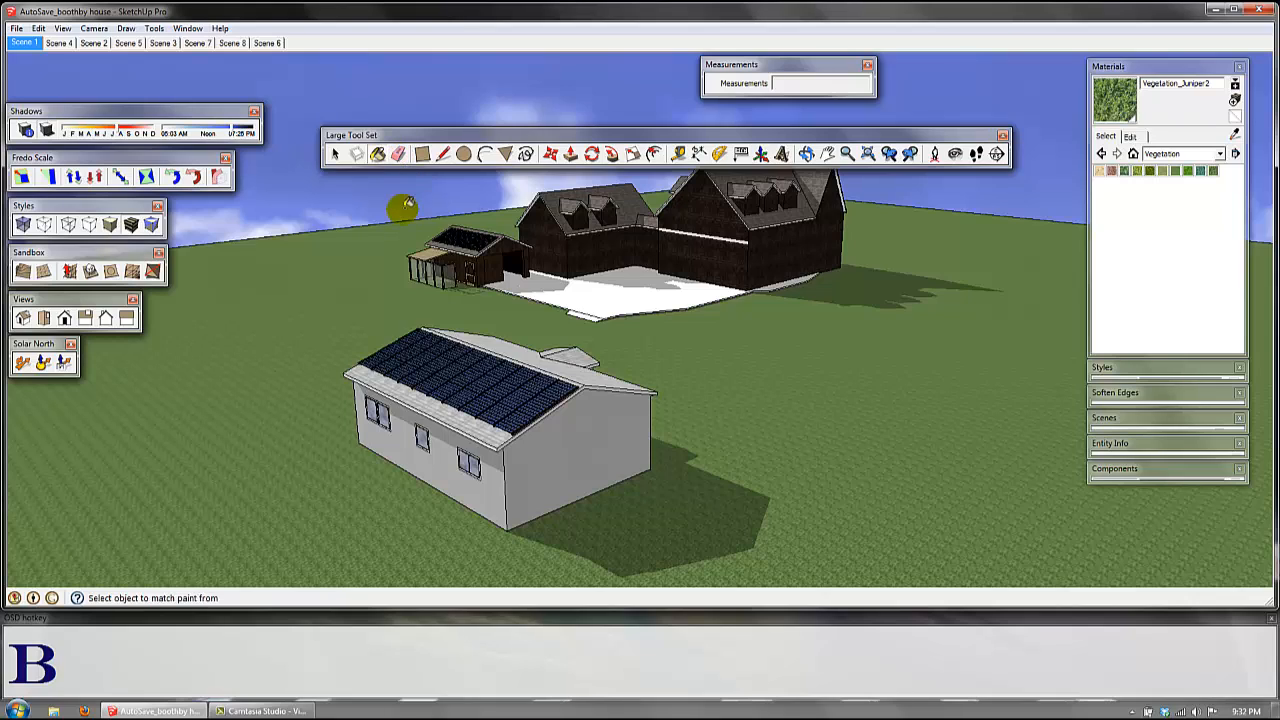
{"action": "key", "text": "e"}
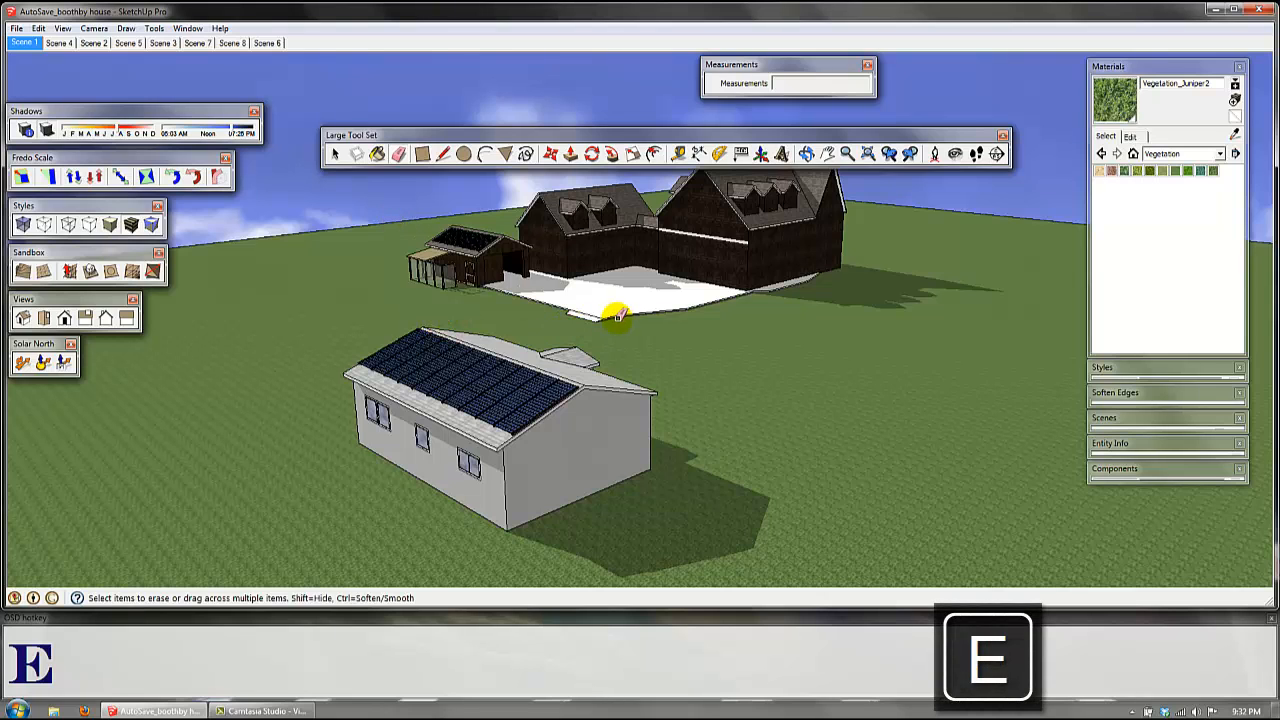
{"action": "middle_click_drag", "start_coordinate": [615, 315], "coordinate": [557, 300]}
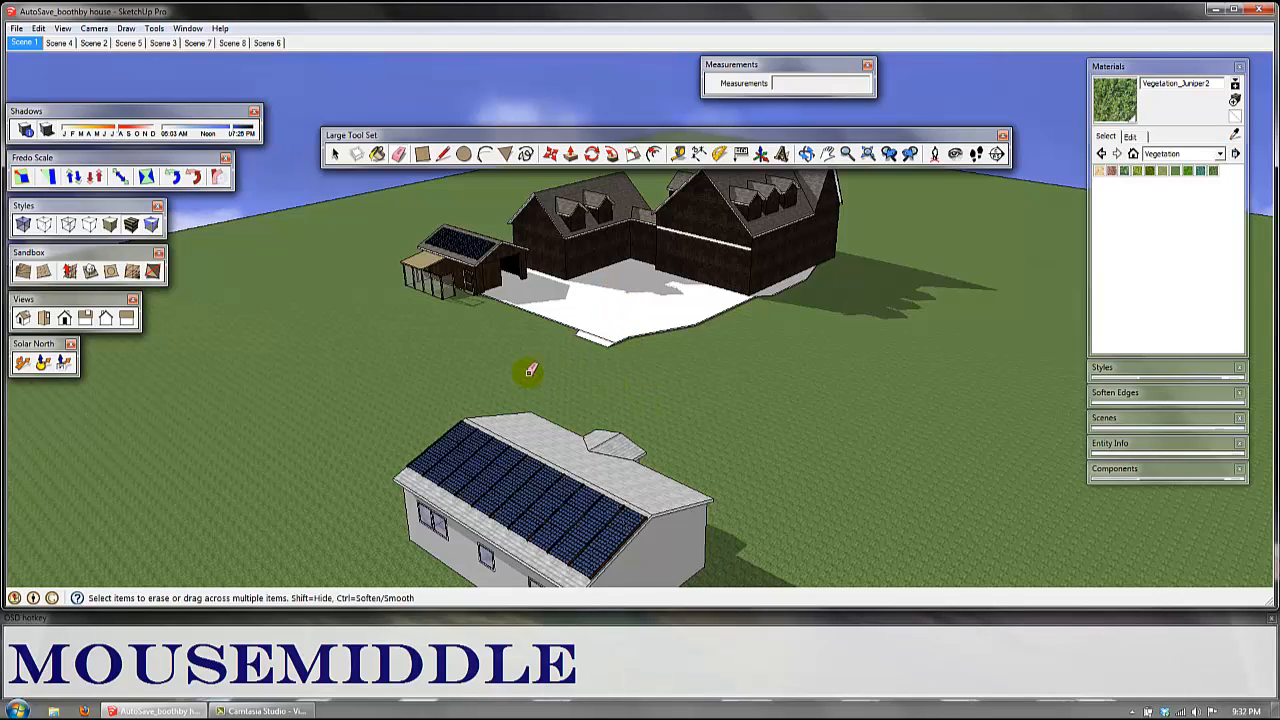
{"action": "mouse_move", "coordinate": [381, 377]}
{"action": "left_mouse_down"}
{"action": "mouse_move", "coordinate": [625, 379]}
{"action": "mouse_move", "coordinate": [654, 320]}
{"action": "mouse_move", "coordinate": [643, 369]}
{"action": "mouse_move", "coordinate": [626, 322]}
{"action": "mouse_move", "coordinate": [702, 320]}
{"action": "mouse_move", "coordinate": [605, 328]}
{"action": "mouse_move", "coordinate": [571, 314]}
{"action": "mouse_move", "coordinate": [620, 294]}
{"action": "mouse_move", "coordinate": [606, 350]}
{"action": "mouse_move", "coordinate": [614, 343]}
{"action": "left_mouse_up"}
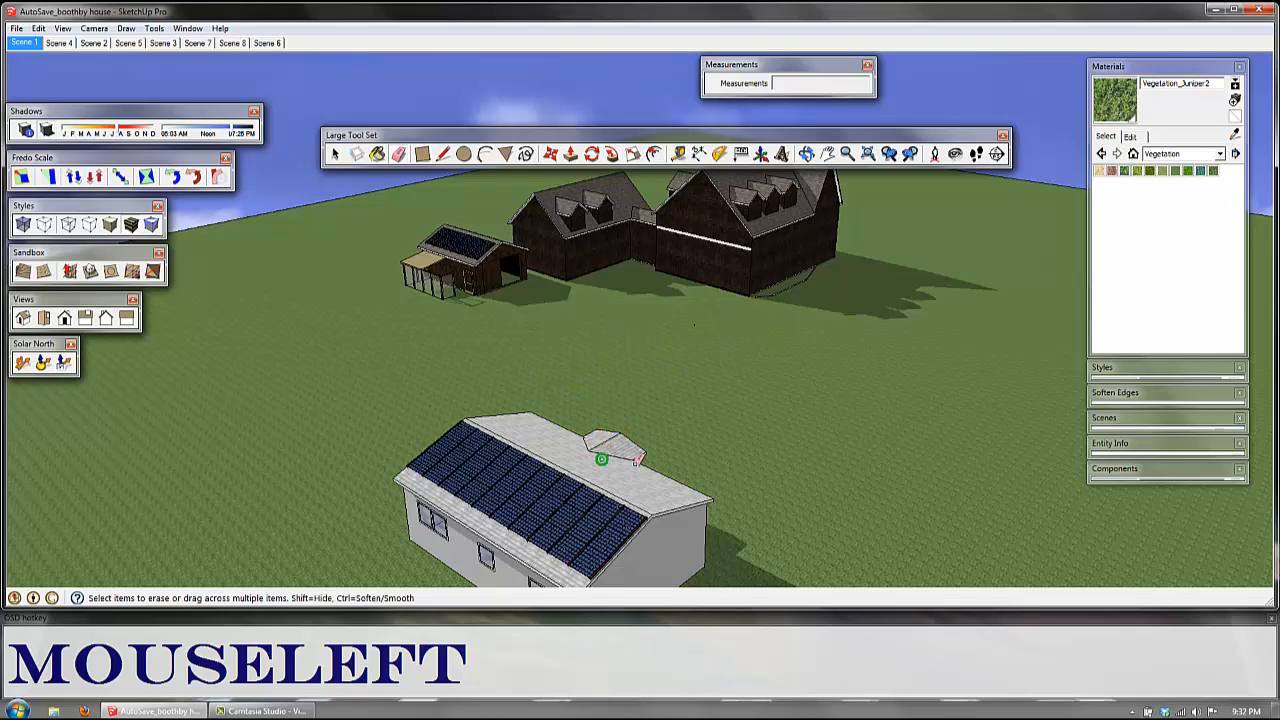
Step: Erase the small house with its solar panels, and the shed beside the dark houses
{"action": "left_click_drag", "start_coordinate": [666, 470], "coordinate": [497, 411]}
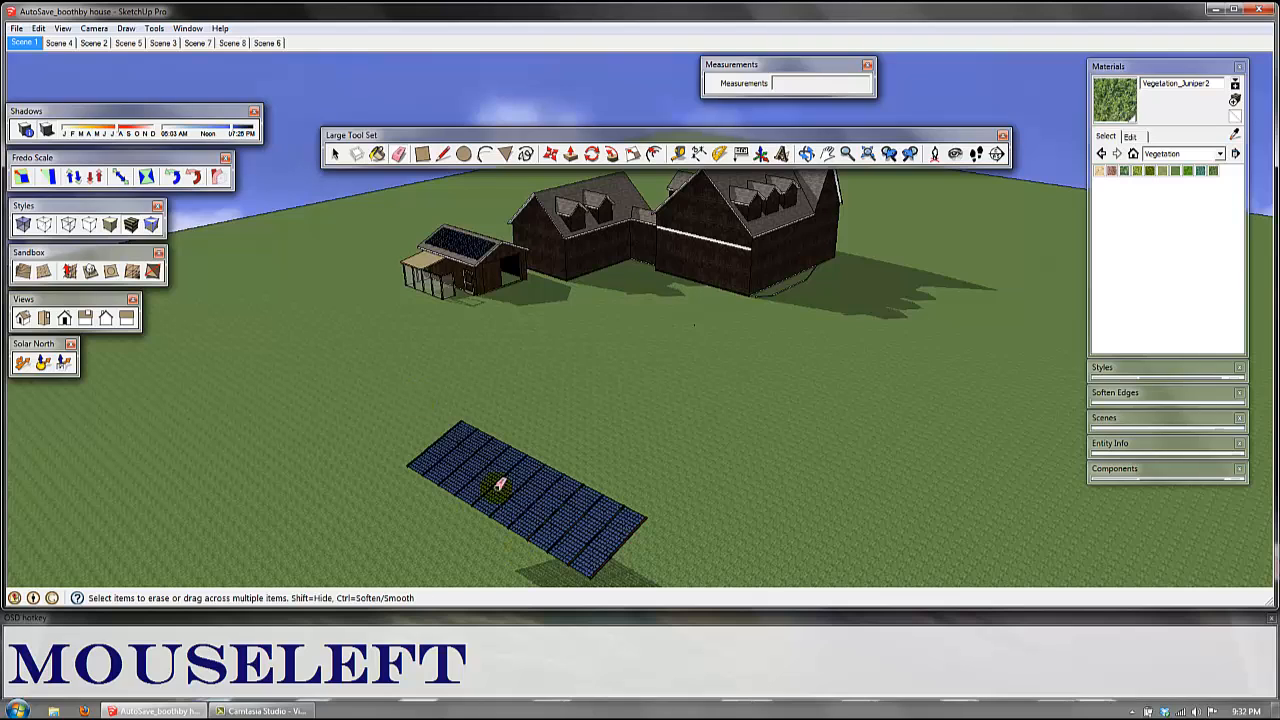
{"action": "left_click", "coordinate": [536, 493]}
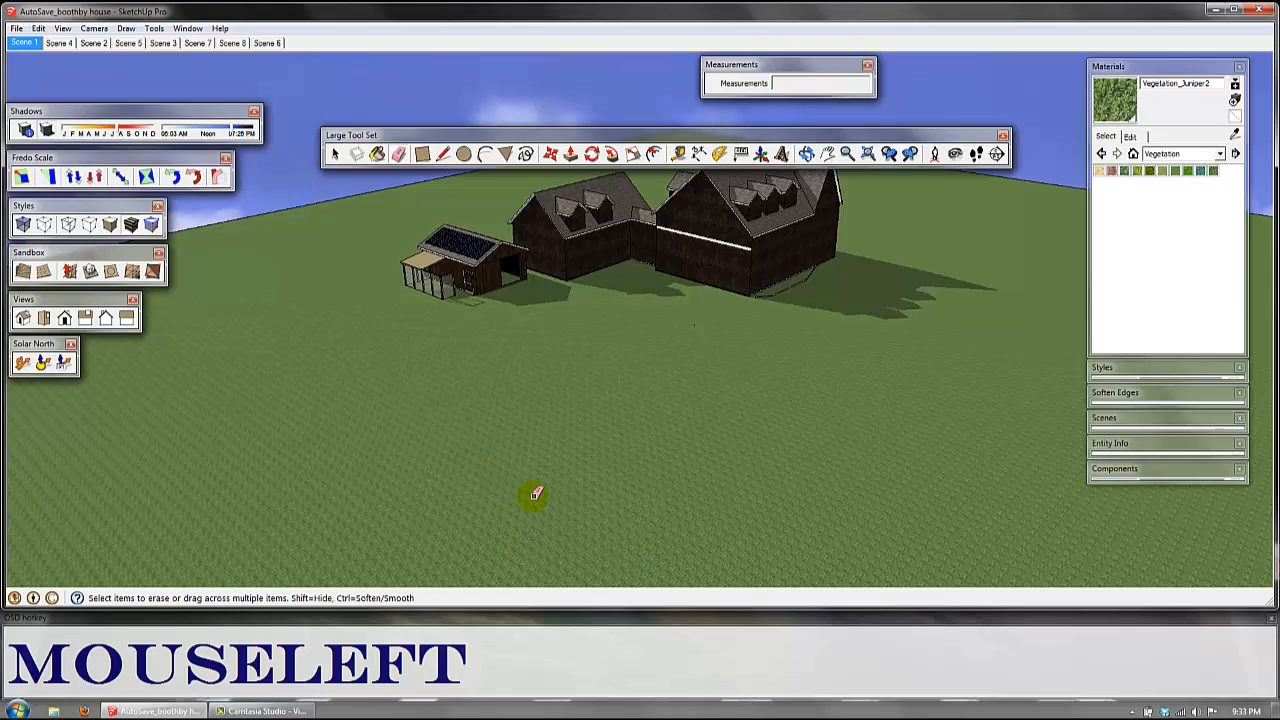
{"action": "left_click", "coordinate": [437, 258]}
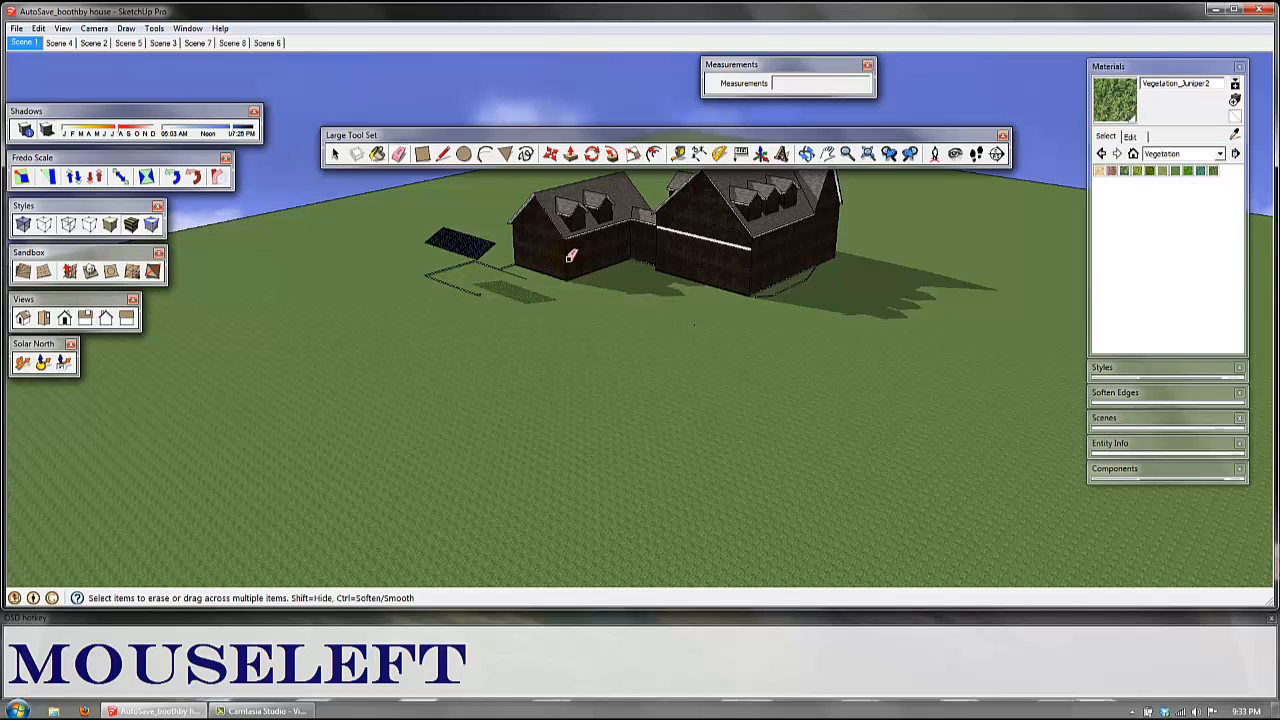
Step: Try erasing the walls of the two dark houses with the Eraser
{"action": "mouse_move", "coordinate": [567, 258]}
{"action": "left_mouse_down"}
{"action": "mouse_move", "coordinate": [632, 240]}
{"action": "mouse_move", "coordinate": [752, 268]}
{"action": "mouse_move", "coordinate": [845, 218]}
{"action": "left_mouse_up"}
{"action": "left_click", "coordinate": [652, 257]}
{"action": "mouse_move", "coordinate": [845, 218]}
{"action": "middle_mouse_down"}
{"action": "mouse_move", "coordinate": [651, 274]}
{"action": "mouse_move", "coordinate": [537, 243]}
{"action": "middle_mouse_up"}
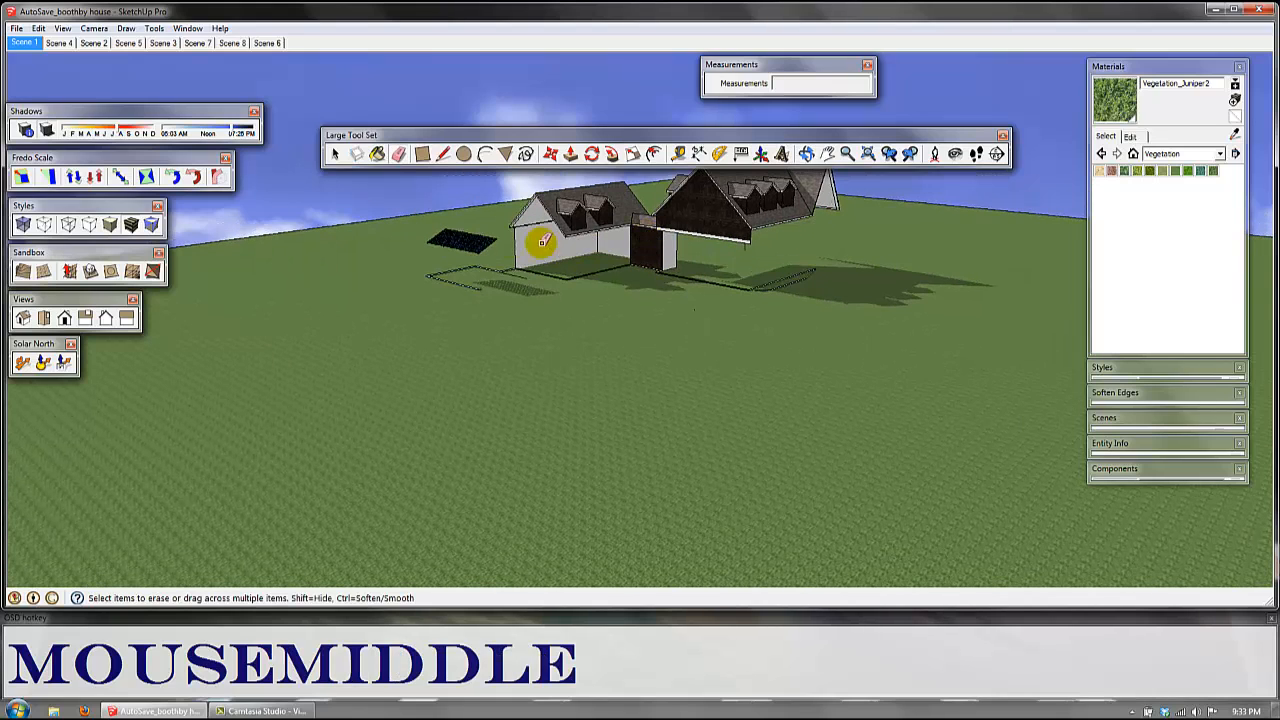
{"action": "left_click", "coordinate": [525, 237]}
Step: Undo the erasures of the dark houses' walls, the shed, the small solar-panel house and the white yard
{"action": "key", "text": "ctrl+z"}
{"action": "key", "text": "ctrl+z"}
{"action": "key", "text": "ctrl+z"}
{"action": "key", "text": "ctrl+z"}
{"action": "key", "text": "ctrl+z"}
{"action": "key", "text": "ctrl+z"}
{"action": "key", "text": "ctrl+z"}
{"action": "key", "text": "ctrl+z"}
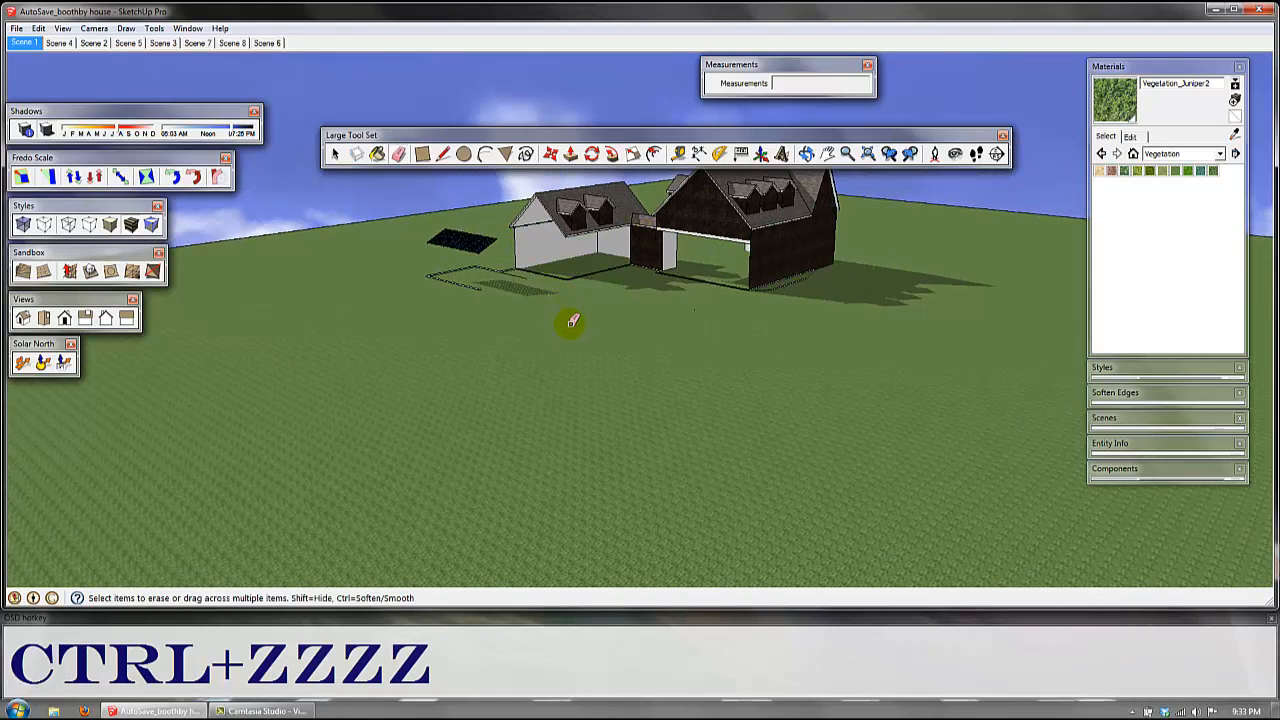
{"action": "key", "text": "ctrl+z"}
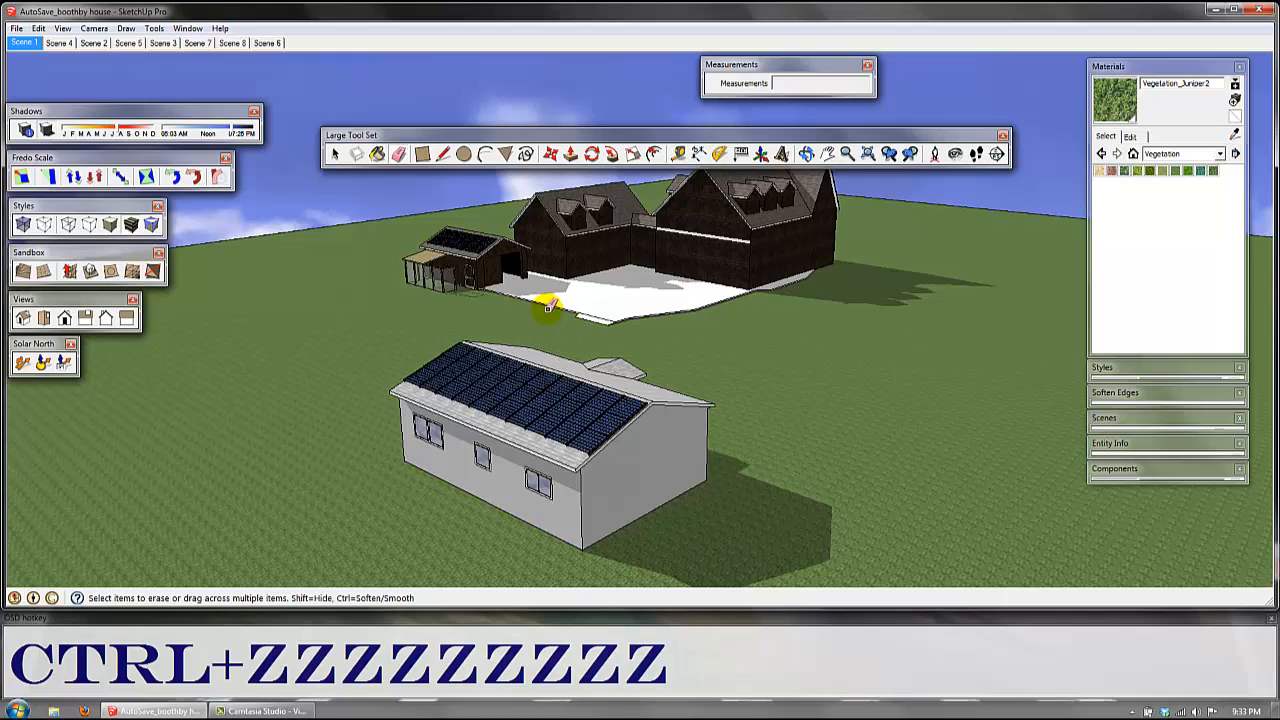
Step: Draw a rectangle about 35' by 31' 7" on the open ground between the shed and the small solar-panel house
{"action": "left_click", "coordinate": [398, 153]}
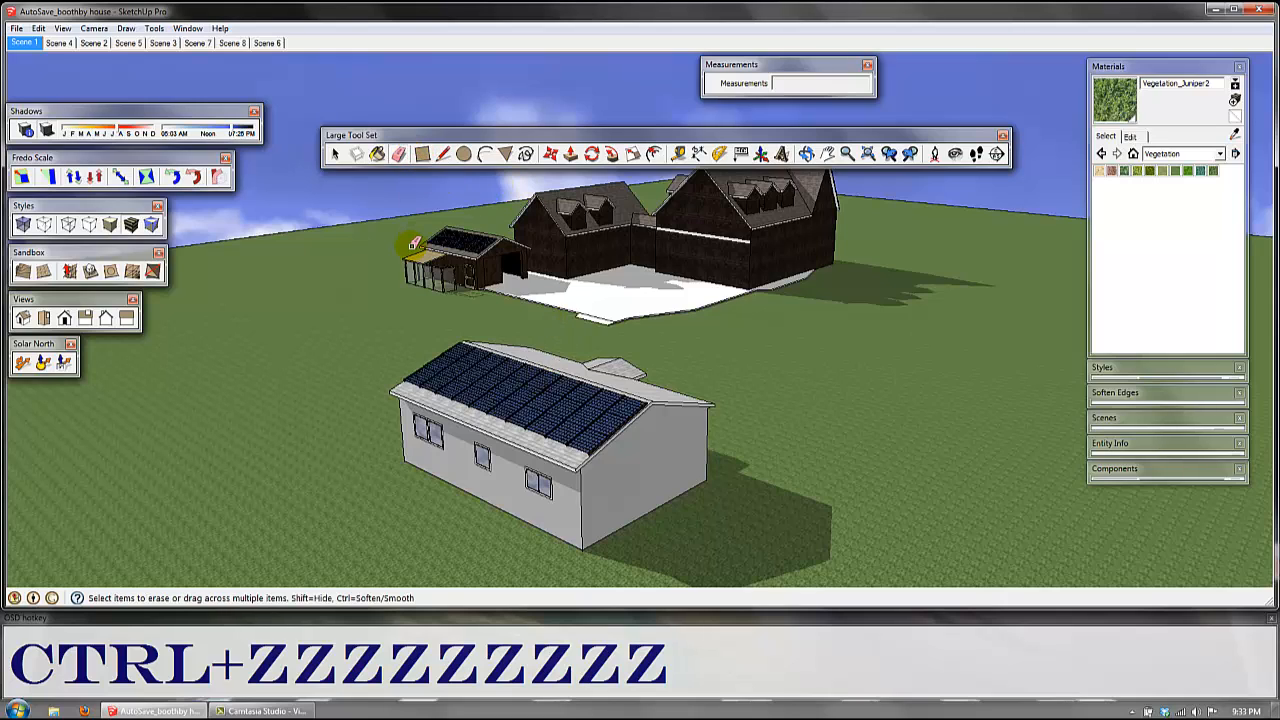
{"action": "key", "text": "r"}
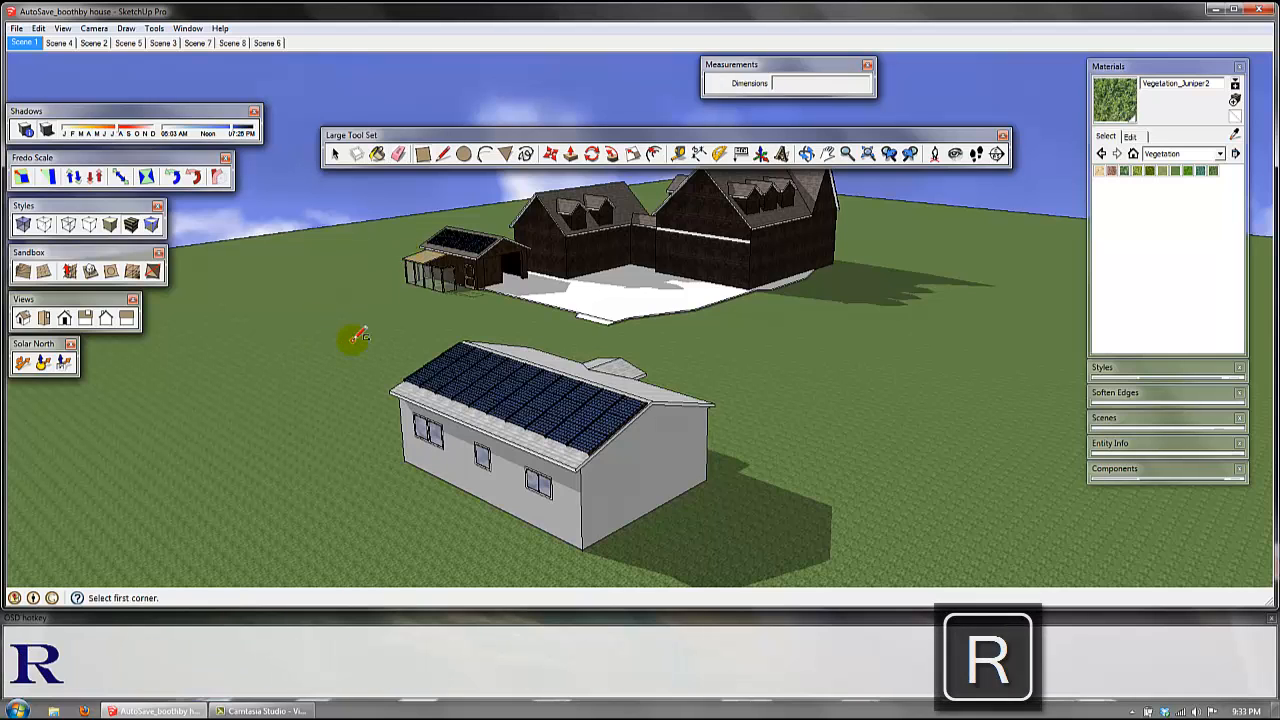
{"action": "middle_click", "coordinate": [360, 333]}
{"action": "middle_click_drag", "start_coordinate": [360, 333], "coordinate": [354, 360]}
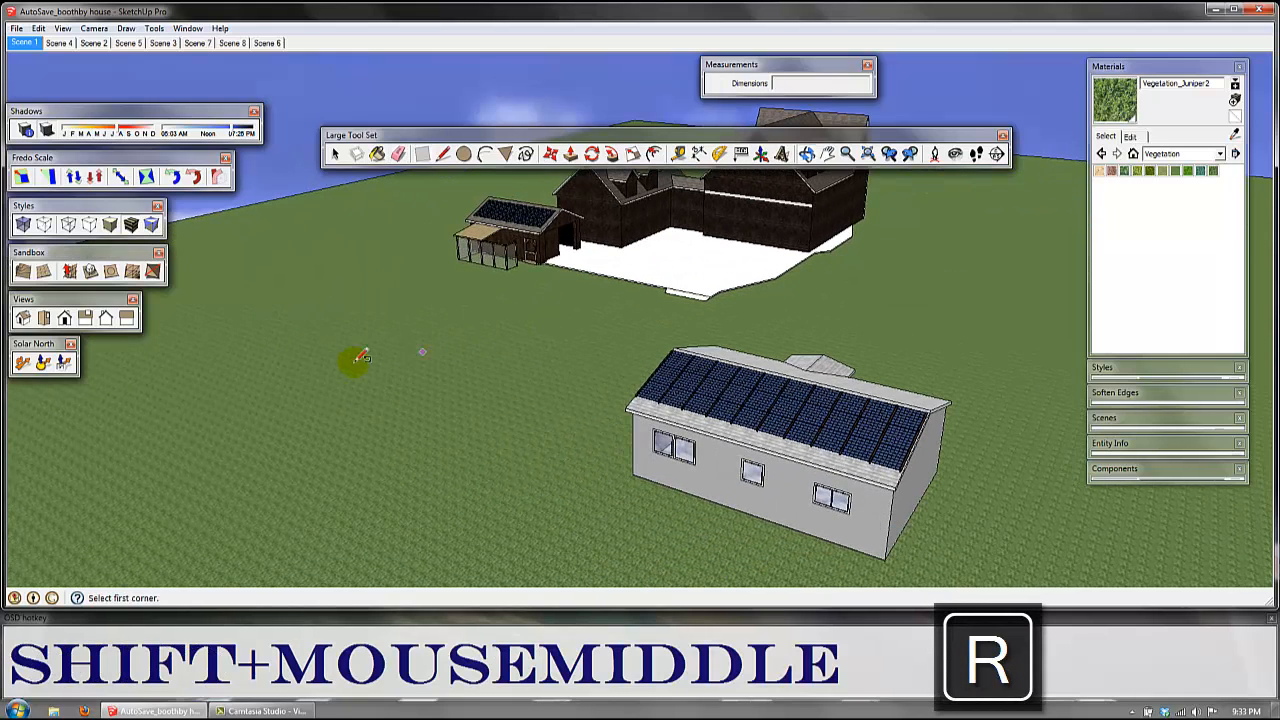
{"action": "left_click", "coordinate": [342, 362]}
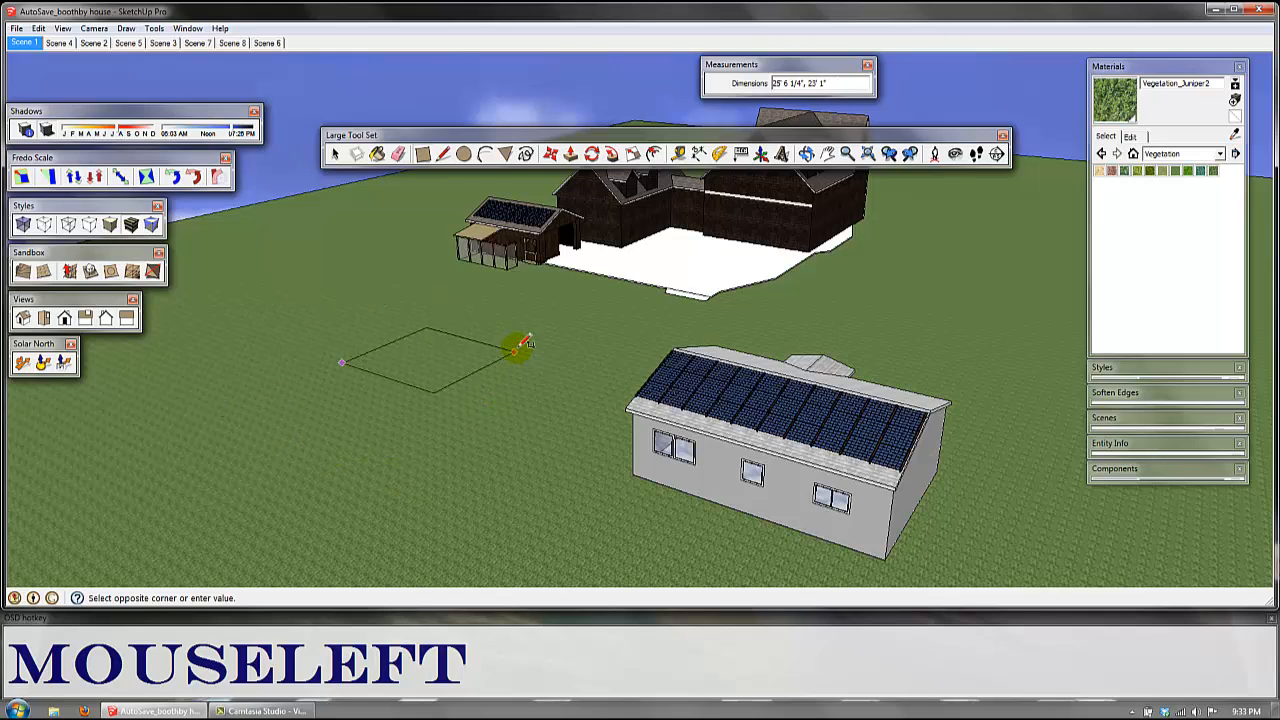
{"action": "left_click", "coordinate": [586, 334]}
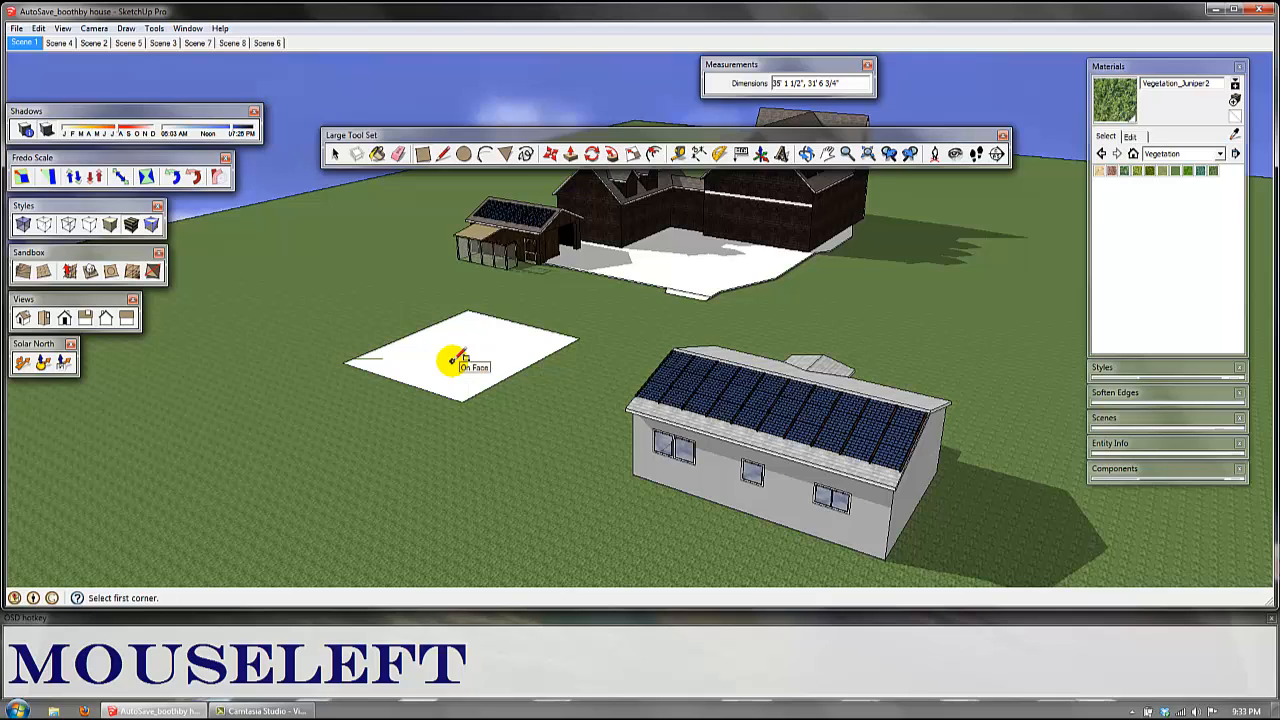
Step: Set the new ground rectangle's dimensions to 20' by 20'
{"action": "type", "text": "20'"}
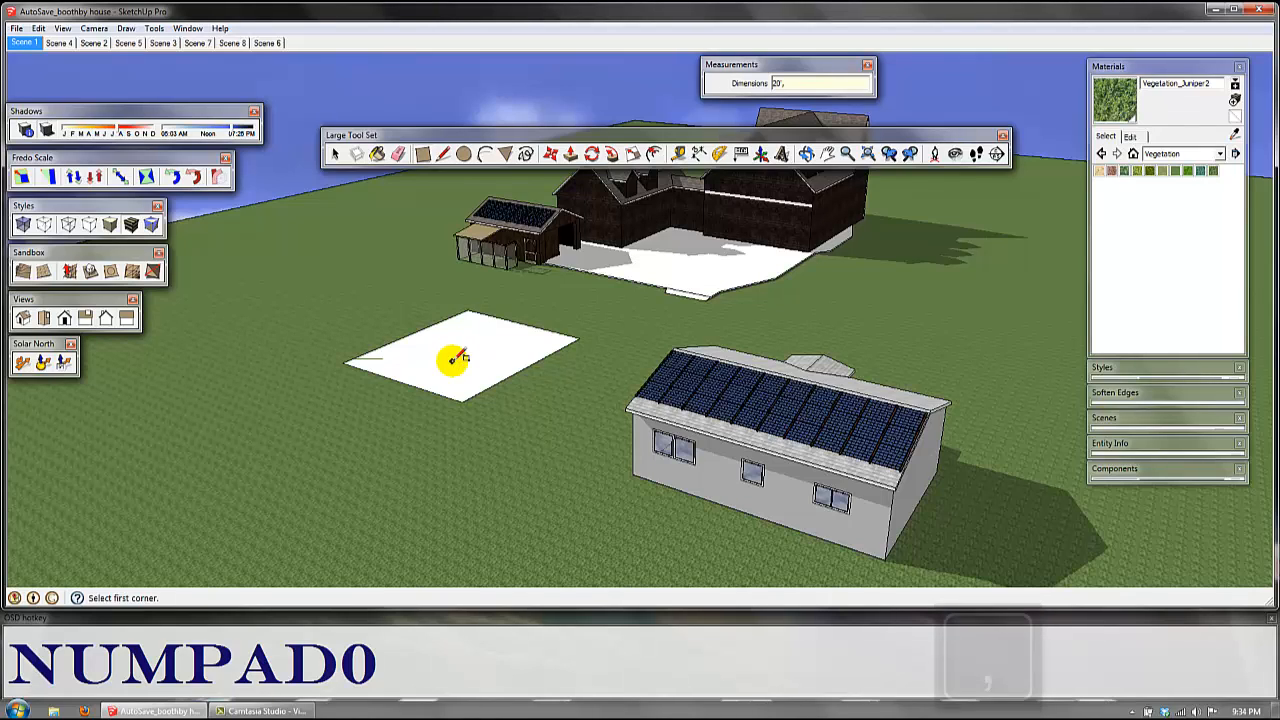
{"action": "type", "text": ",20'"}
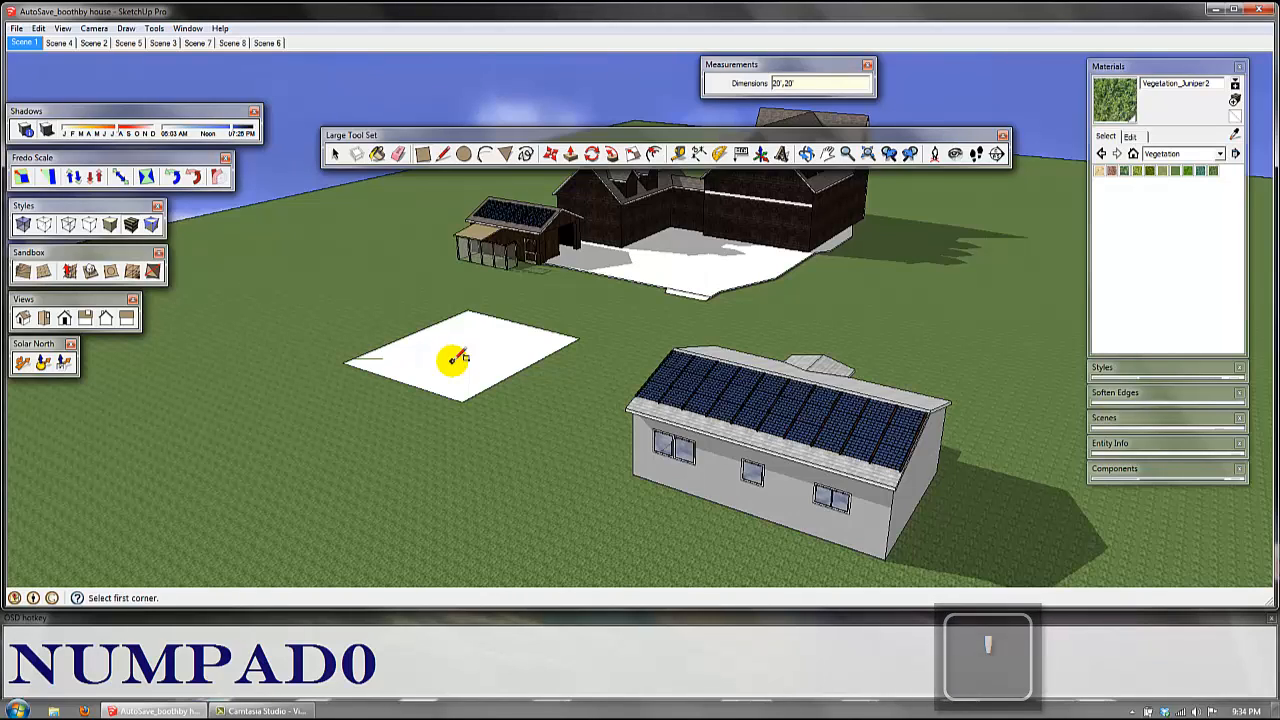
{"action": "key", "text": "Return"}
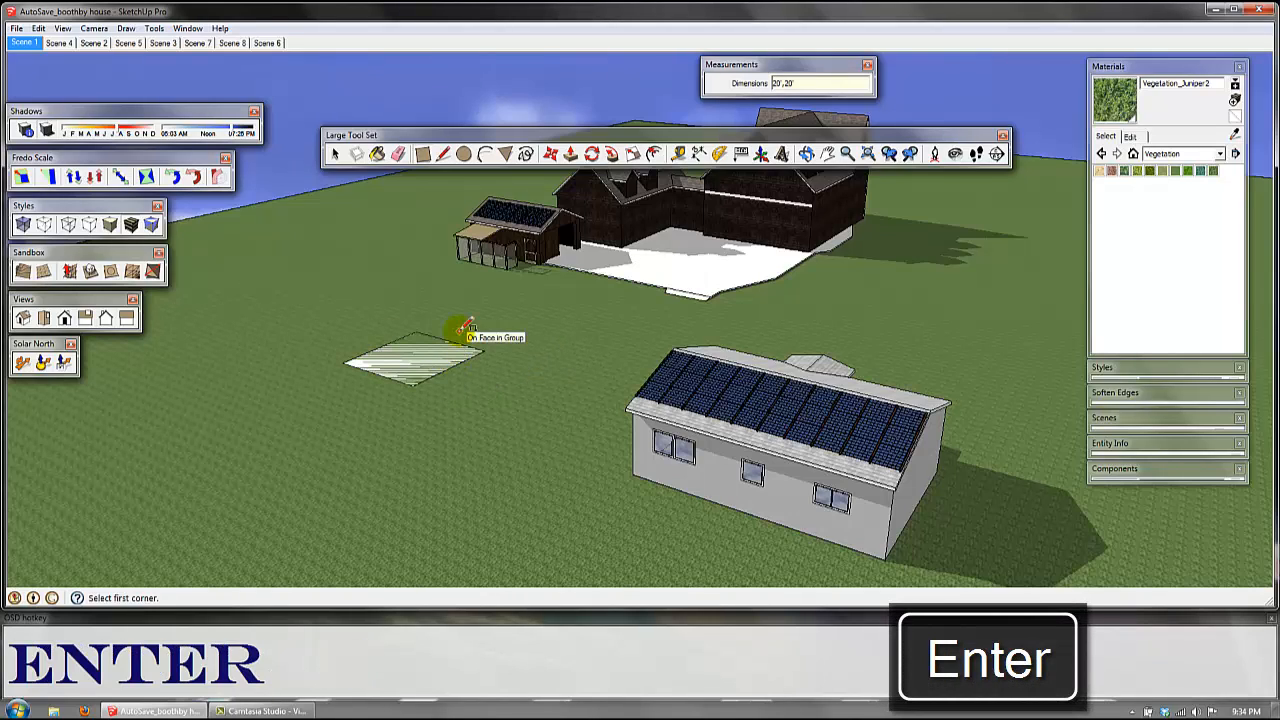
Step: Draw a stepped chain of connected edges on the ground around the 20' square, starting at its near corner, and end with a vertical edge about 29' 6" high
{"action": "left_click", "coordinate": [443, 155]}
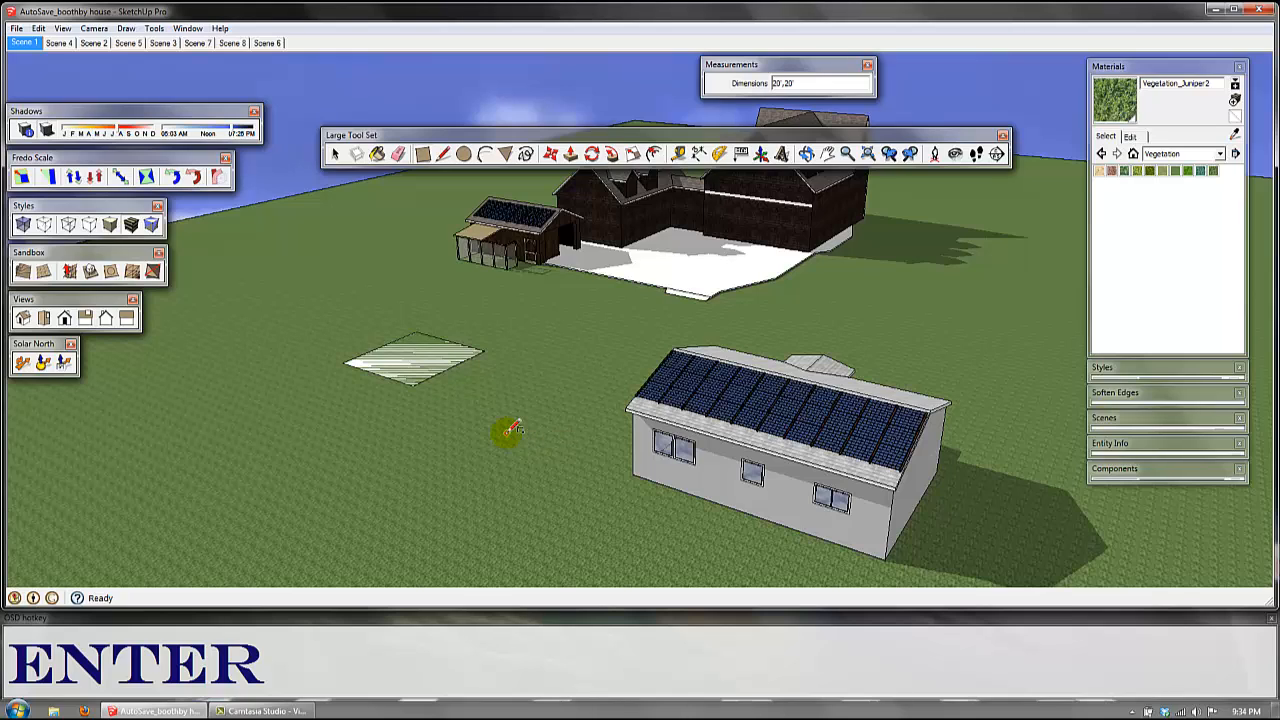
{"action": "key", "text": "l"}
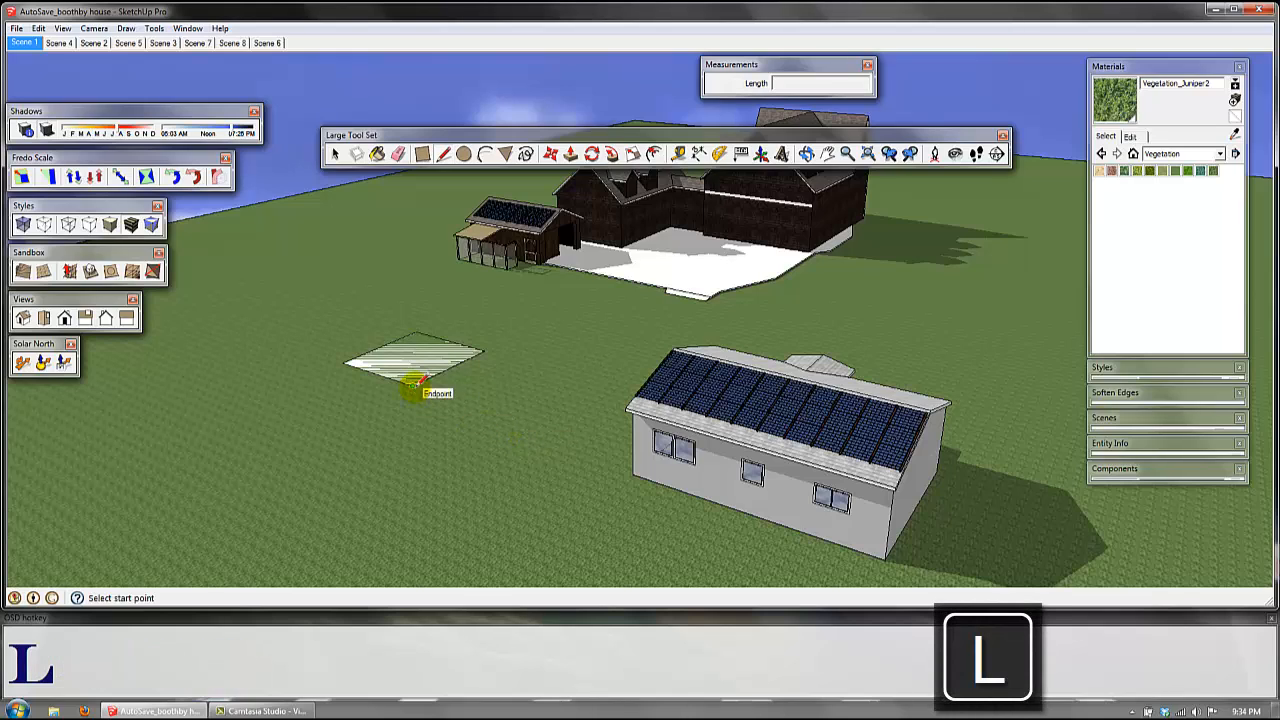
{"action": "left_click_drag", "start_coordinate": [412, 383], "coordinate": [507, 415]}
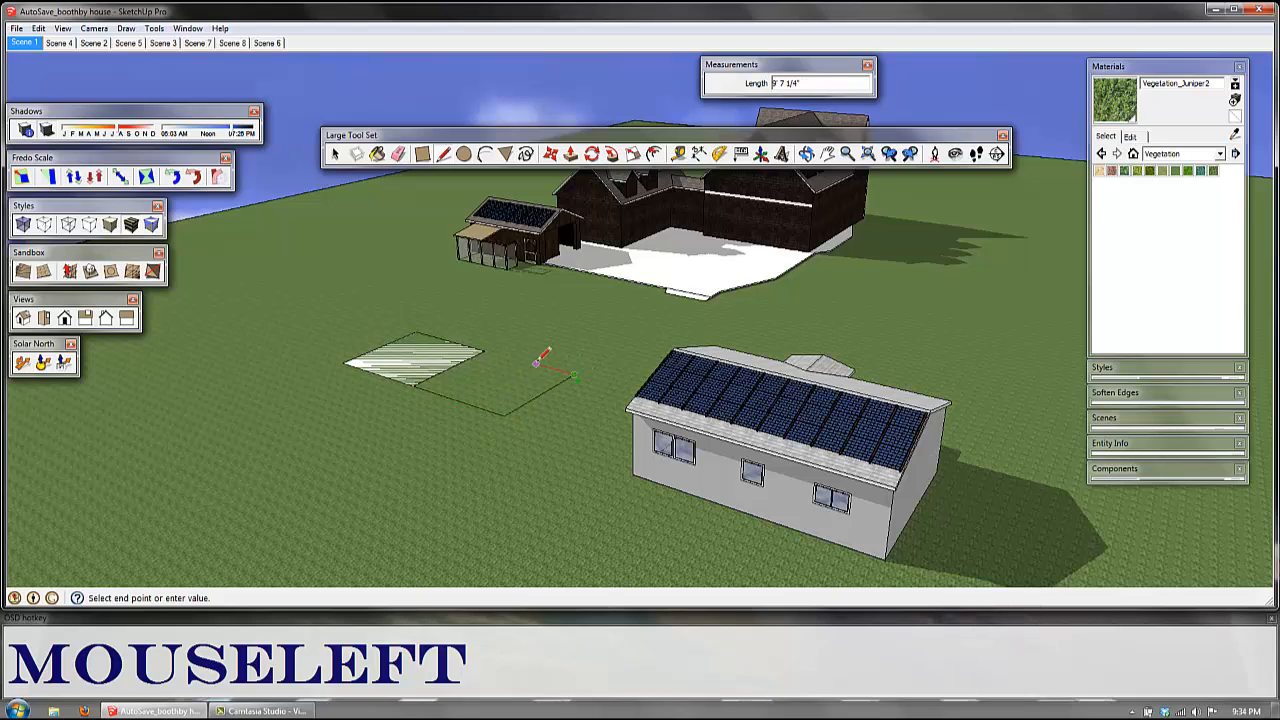
{"action": "left_click", "coordinate": [595, 331]}
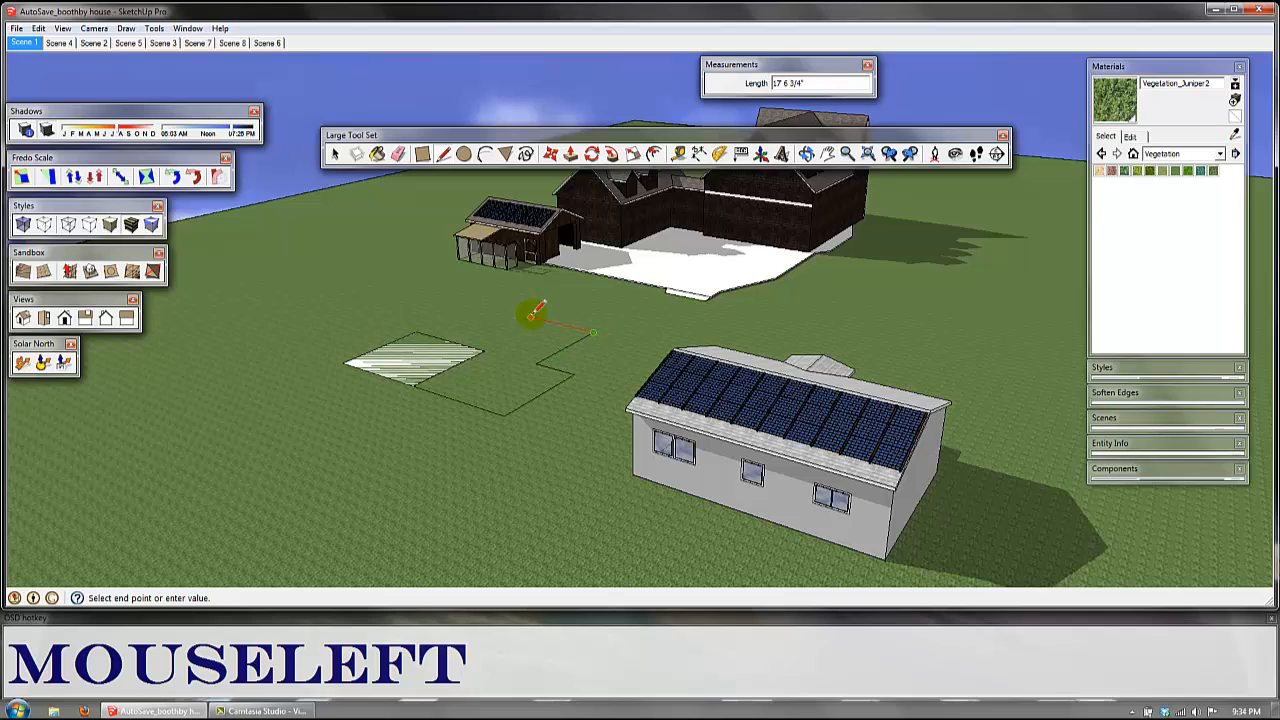
{"action": "left_click", "coordinate": [507, 328]}
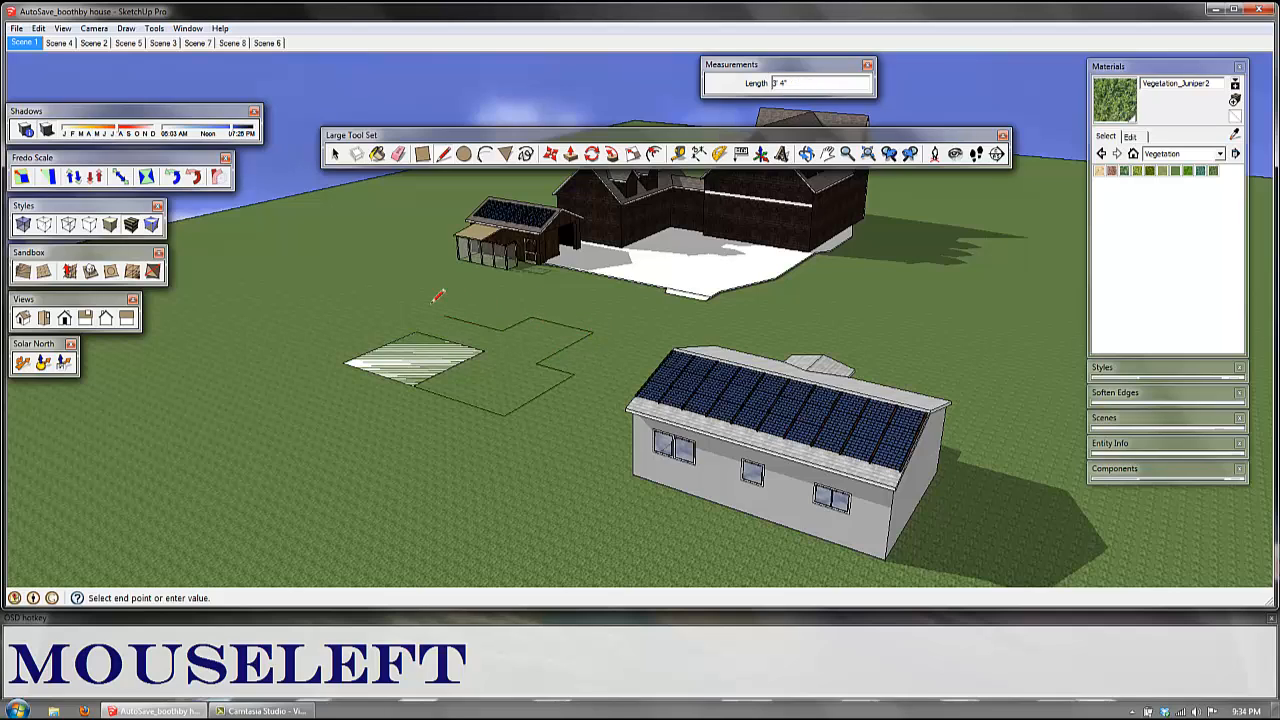
{"action": "left_click", "coordinate": [397, 298]}
{"action": "left_click", "coordinate": [385, 275]}
{"action": "left_click", "coordinate": [289, 308]}
{"action": "left_click", "coordinate": [234, 372]}
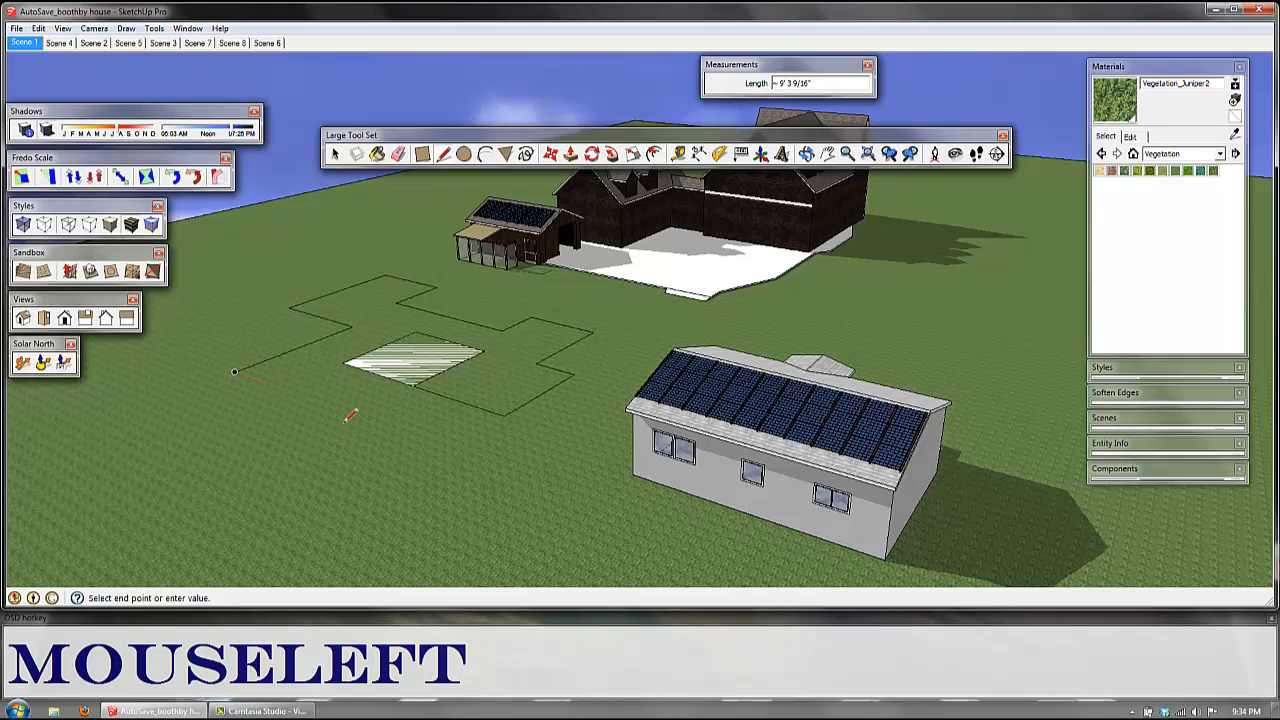
{"action": "left_click", "coordinate": [380, 428]}
{"action": "left_click", "coordinate": [280, 477]}
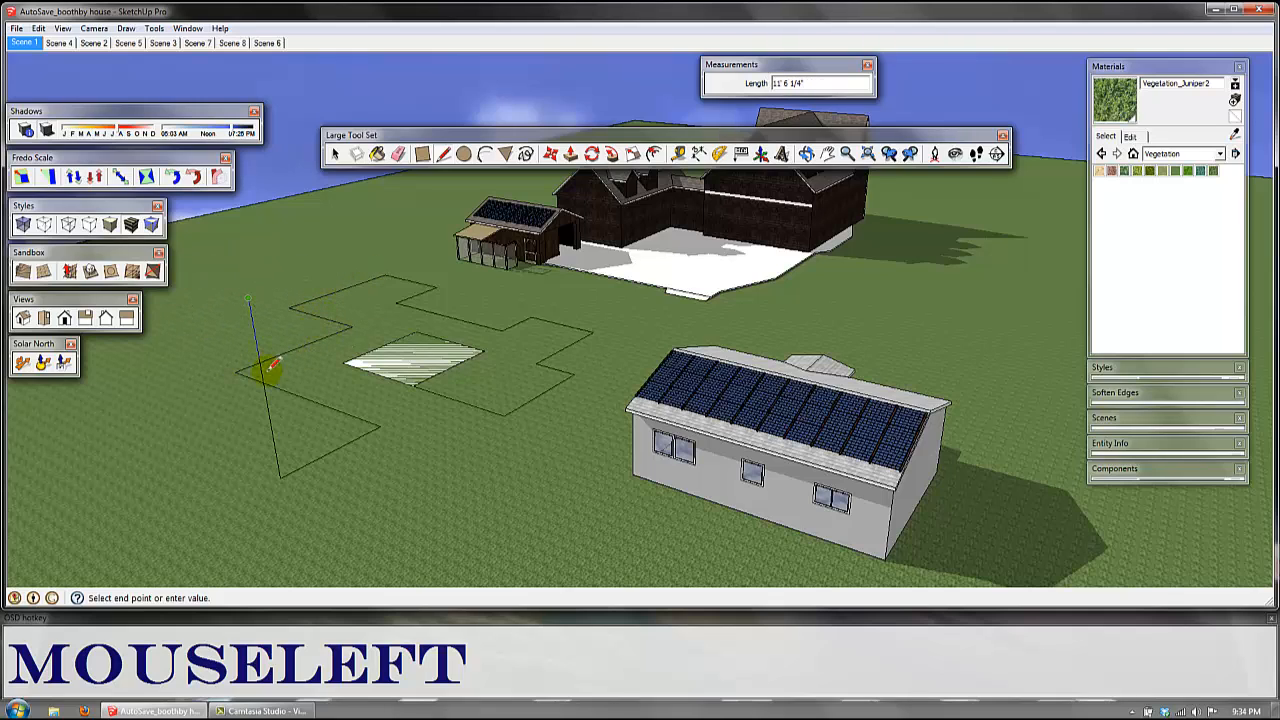
Step: Try locking the next edge from the vertical line's upper end to the green, red and blue axes in turn
{"action": "middle_click_drag", "start_coordinate": [320, 350], "coordinate": [380, 340]}
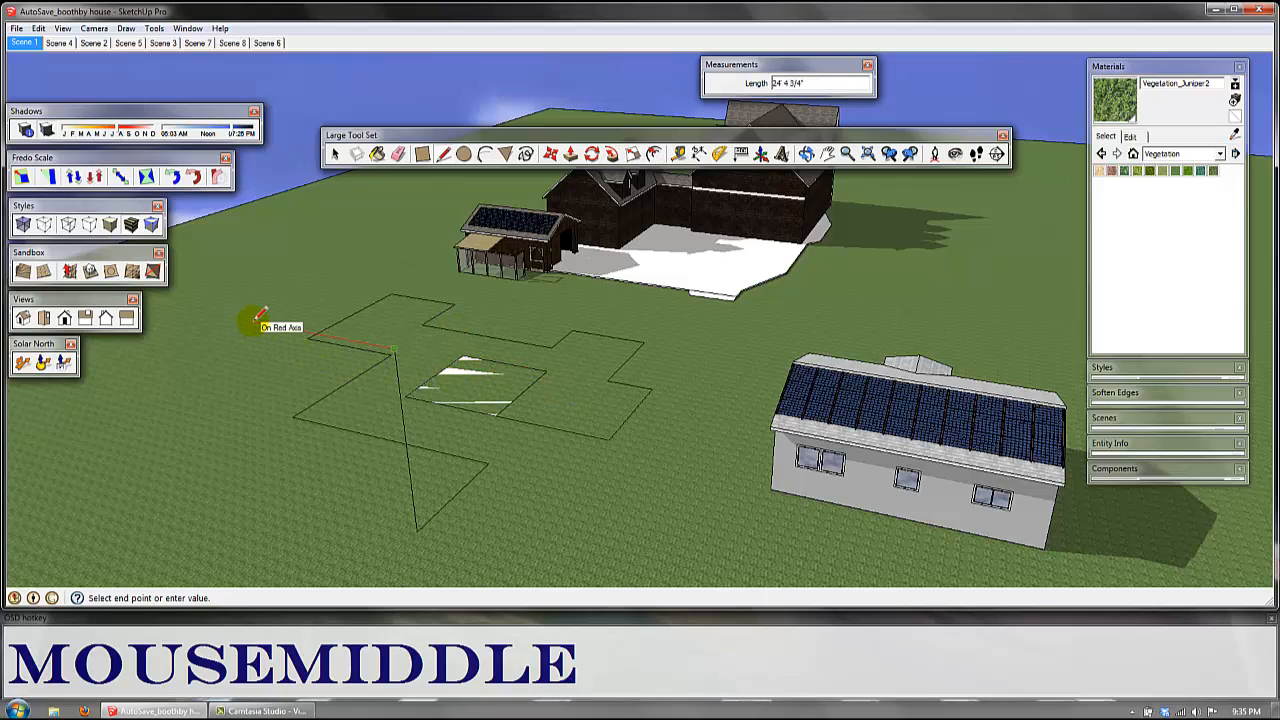
{"action": "key", "text": "Left"}
{"action": "key", "text": "Right"}
{"action": "key", "text": "Up"}
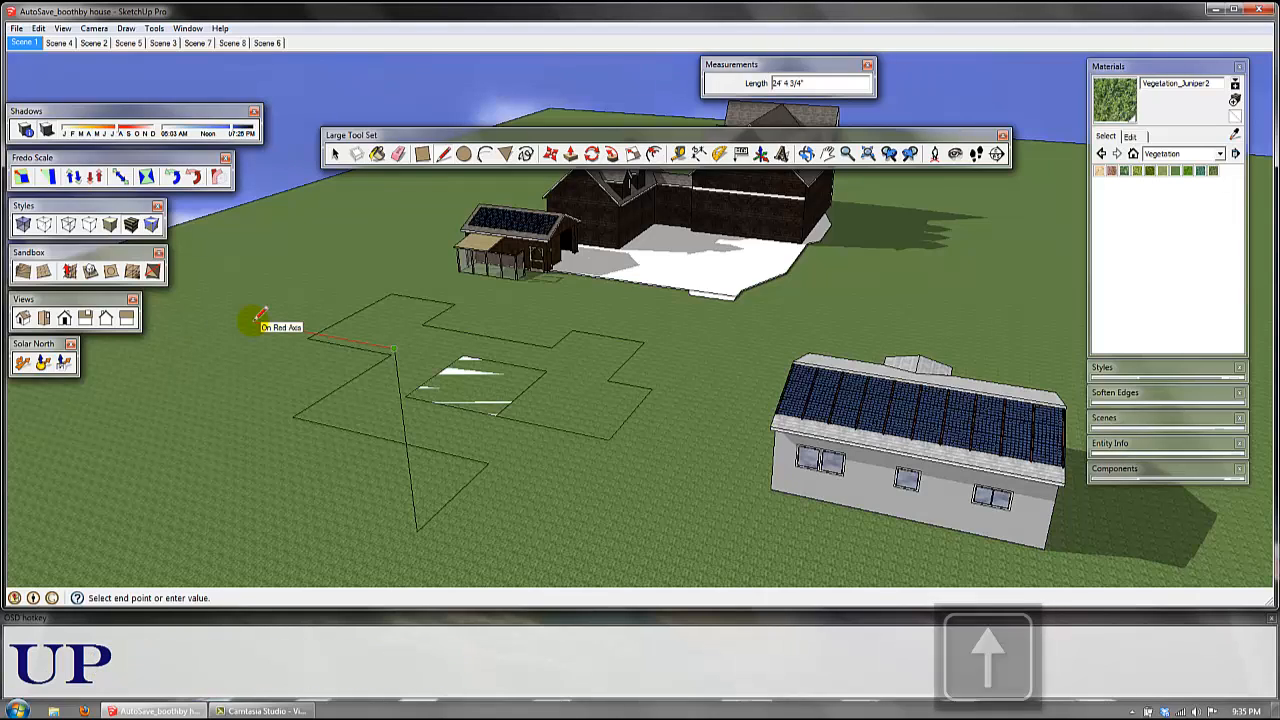
{"action": "key", "text": "Down"}
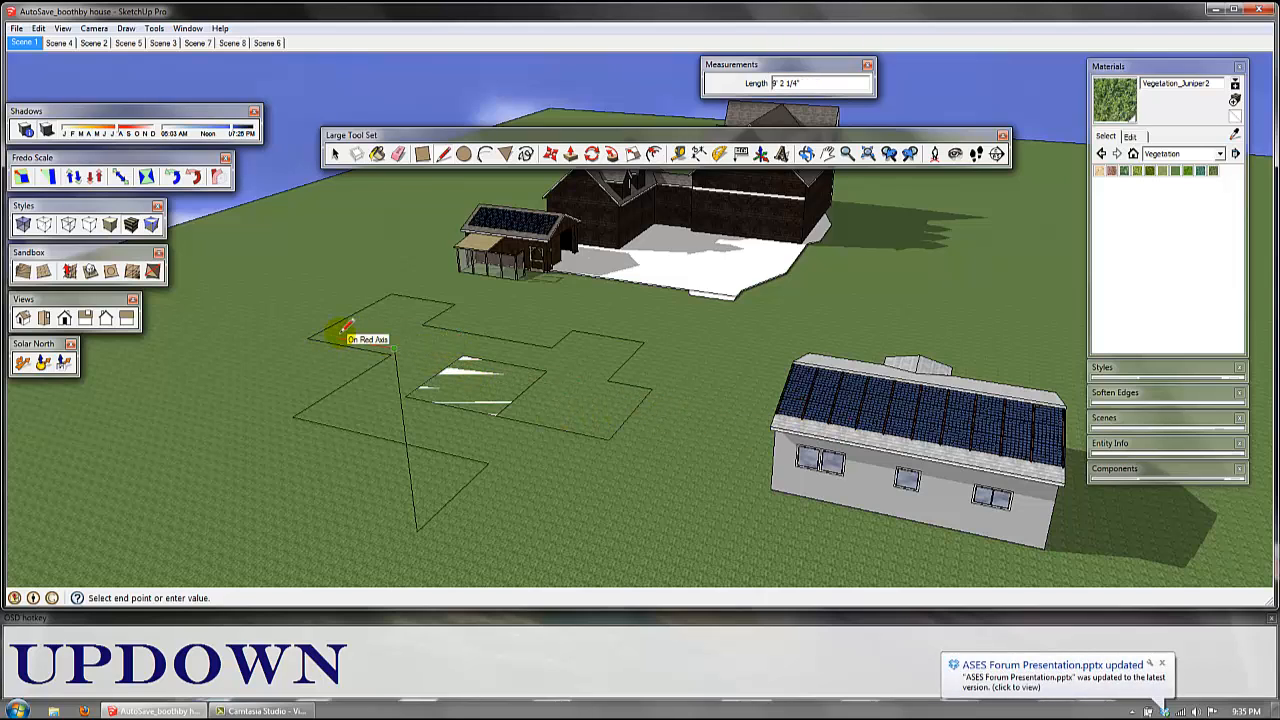
{"action": "key", "text": "Left"}
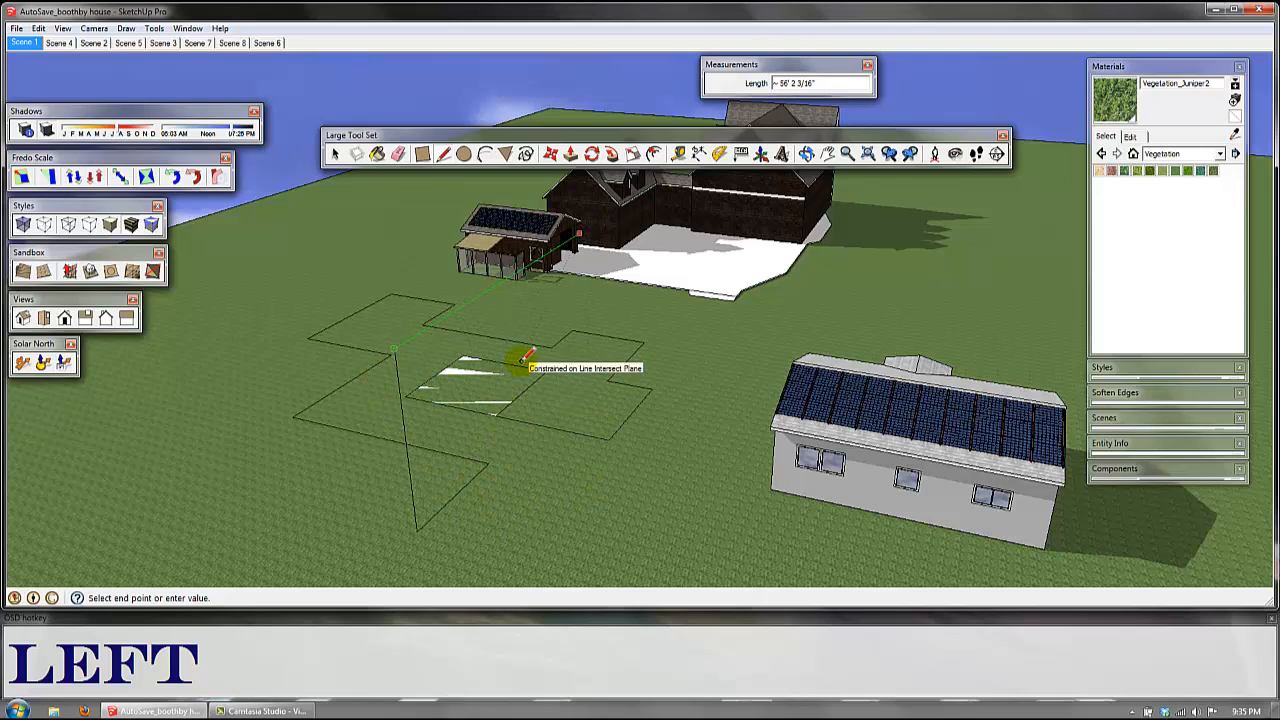
{"action": "key", "text": "Right"}
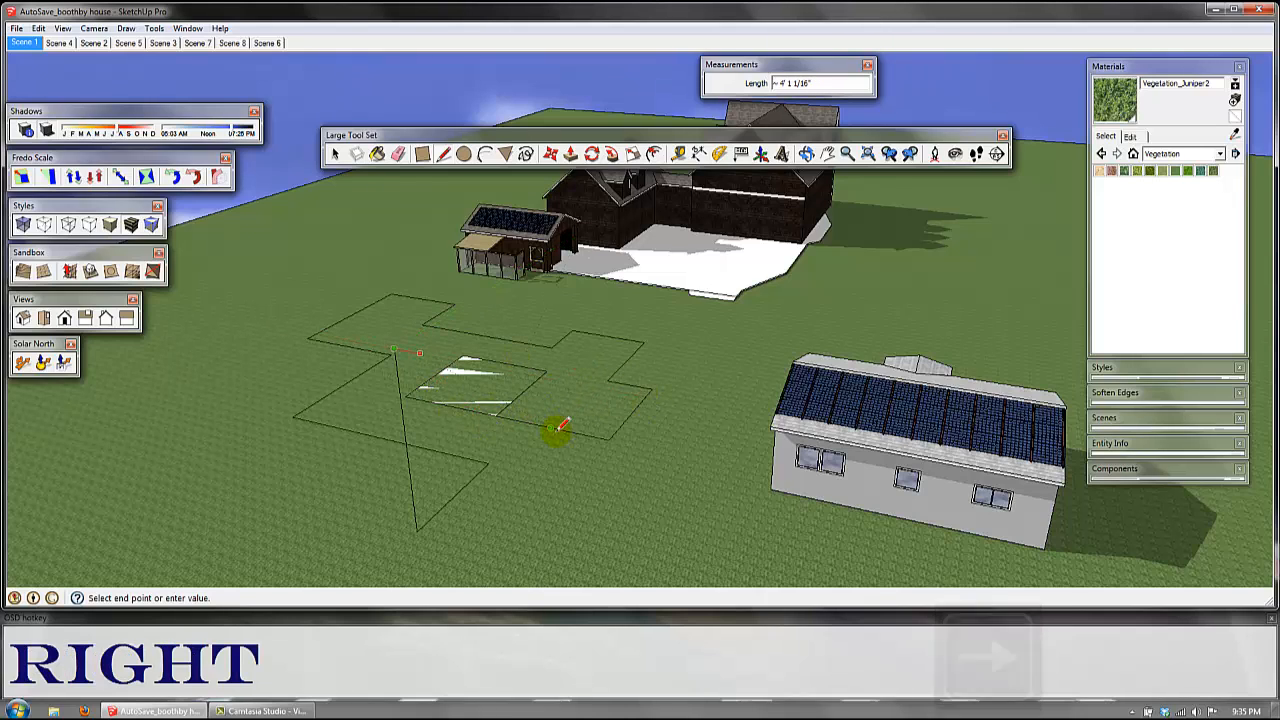
{"action": "key", "text": "Up"}
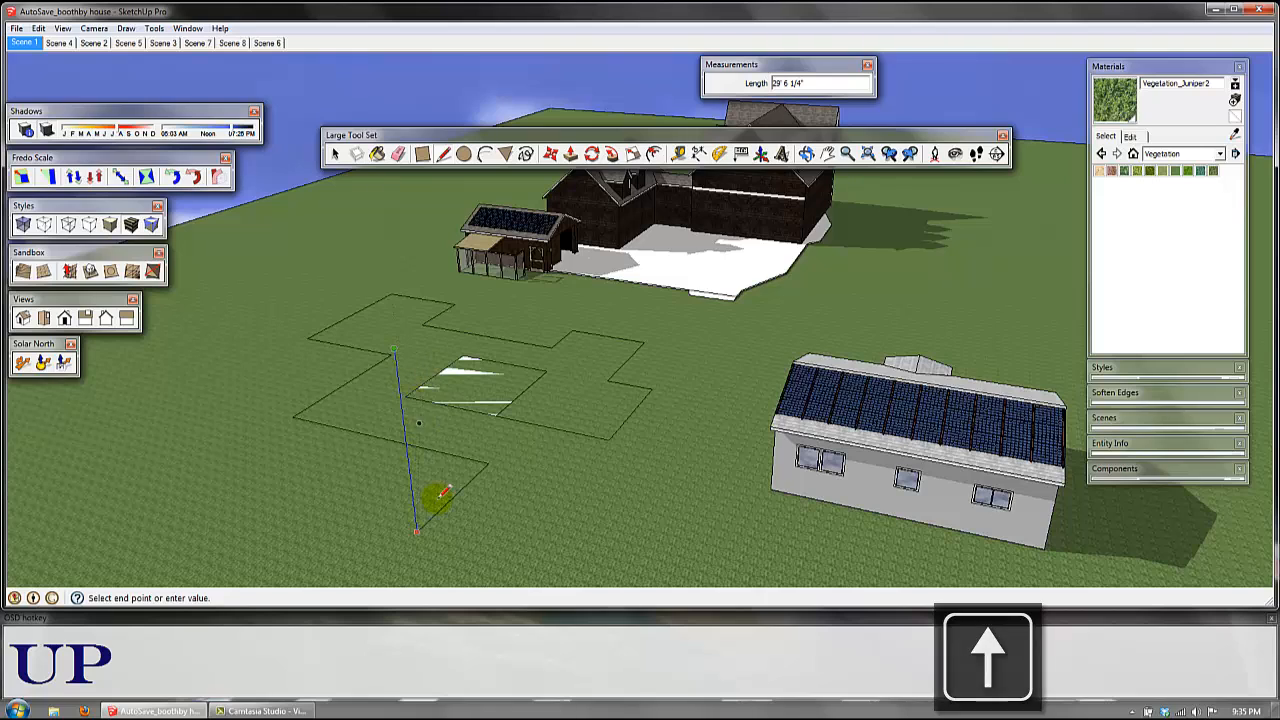
{"action": "key", "text": "Escape"}
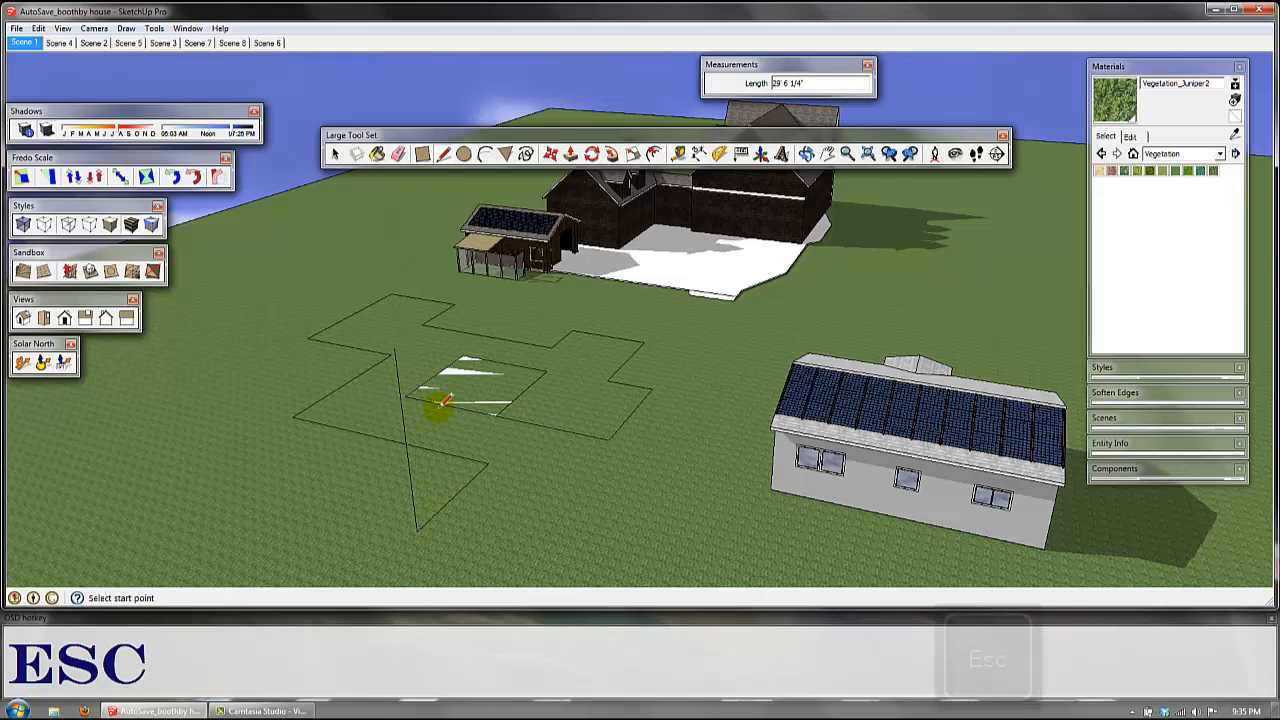
Step: Draw a circle about 10' 5" in radius on the ground beside the stepped outline
{"action": "left_click", "coordinate": [463, 156]}
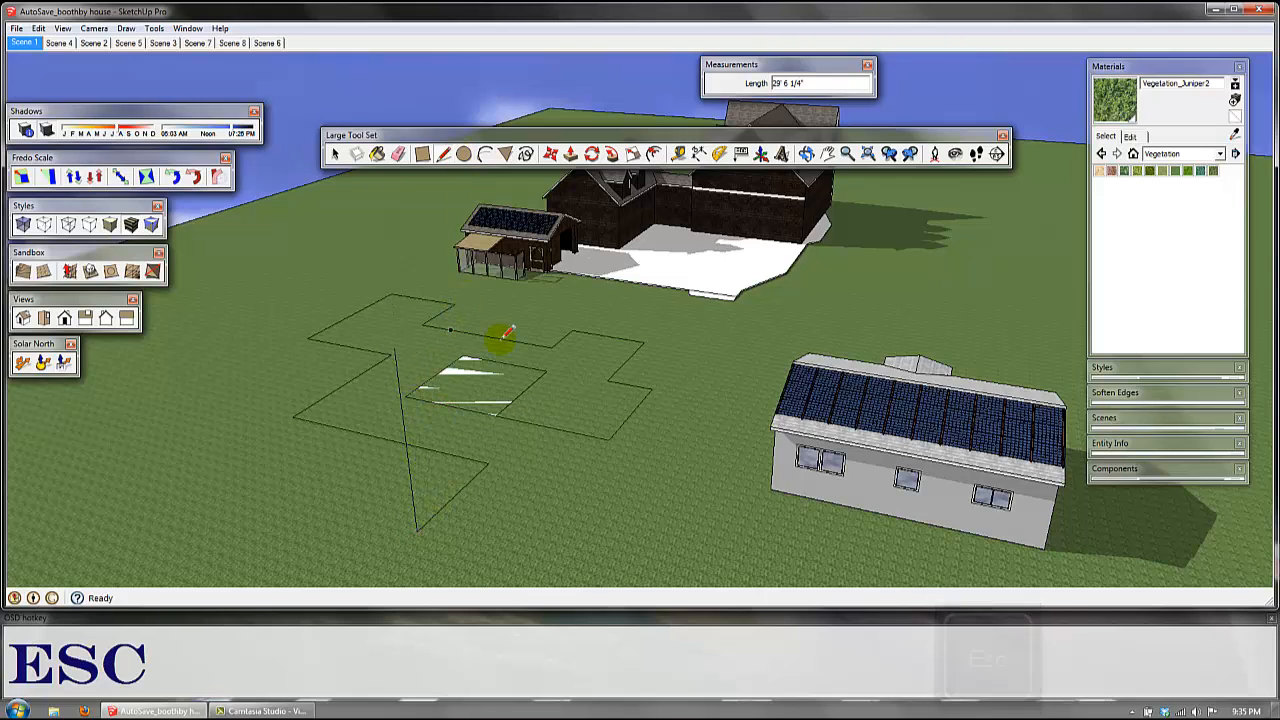
{"action": "key", "text": "c"}
{"action": "left_click", "coordinate": [231, 474]}
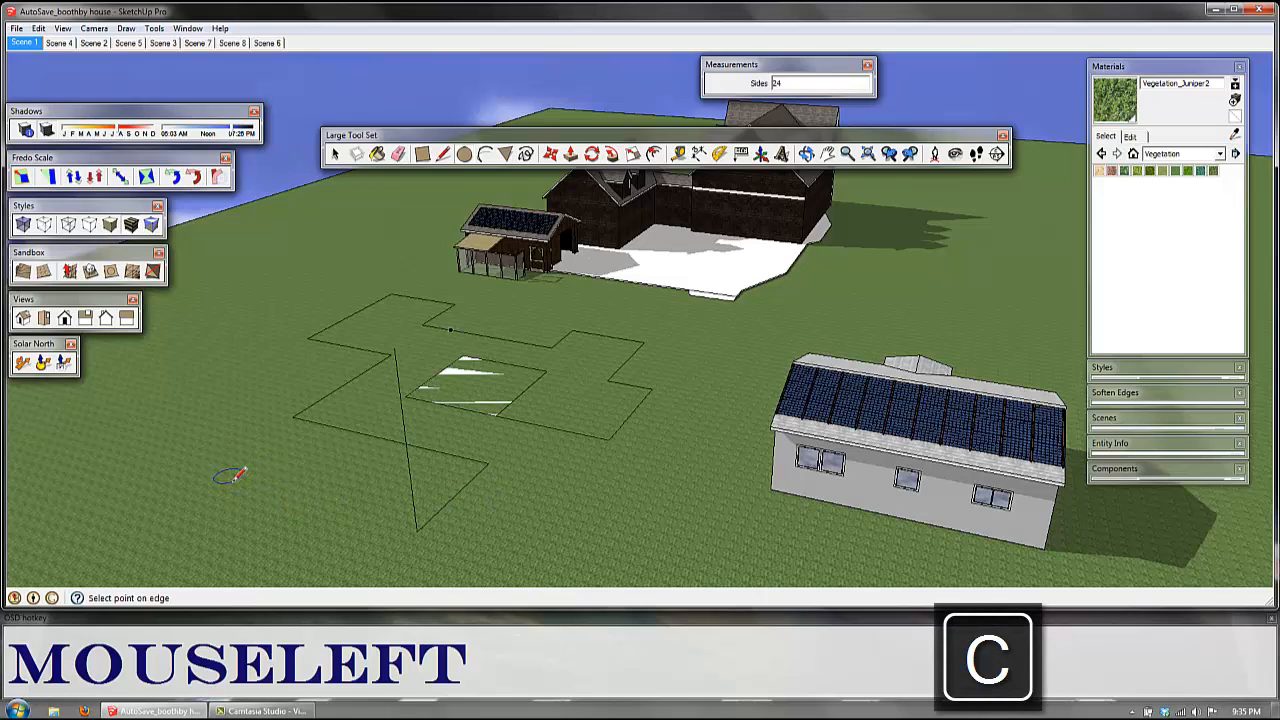
{"action": "left_click", "coordinate": [278, 448]}
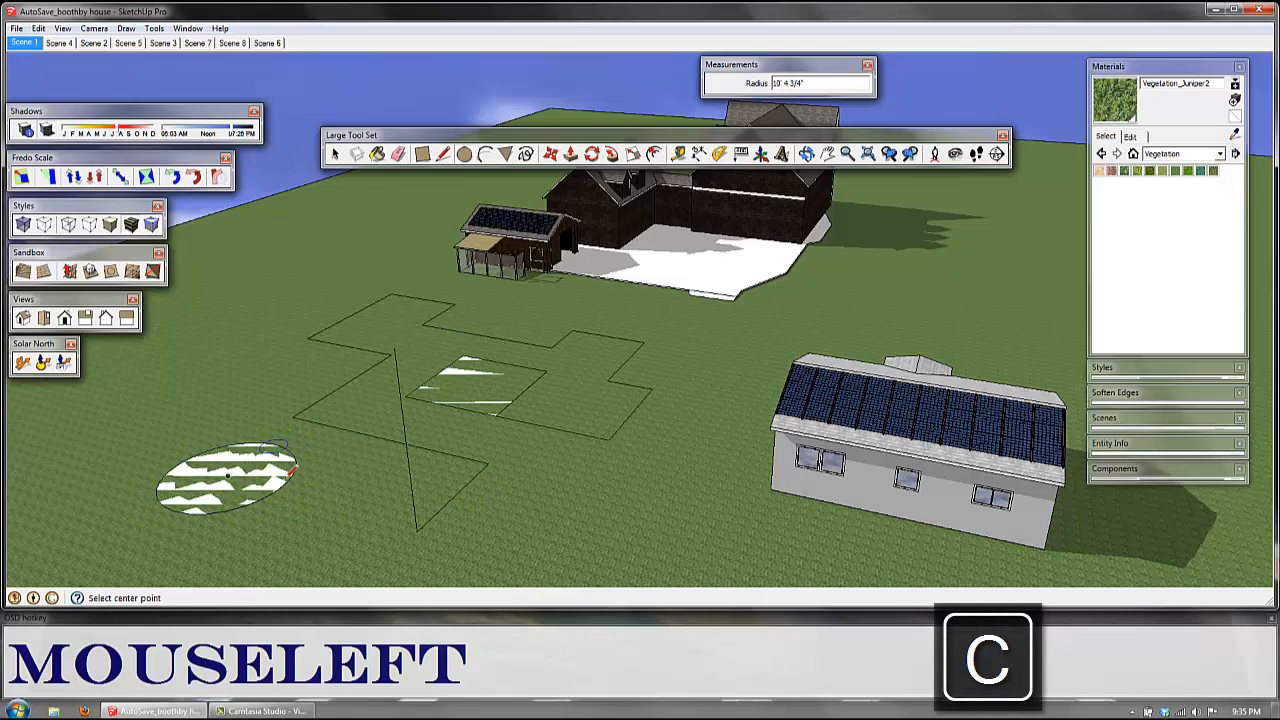
Step: Draw four smaller concentric circles inside the large circle, from about 1' 8" to about 8' 10" in radius
{"action": "left_click_drag", "start_coordinate": [228, 474], "coordinate": [250, 466]}
{"action": "left_click", "coordinate": [240, 470]}
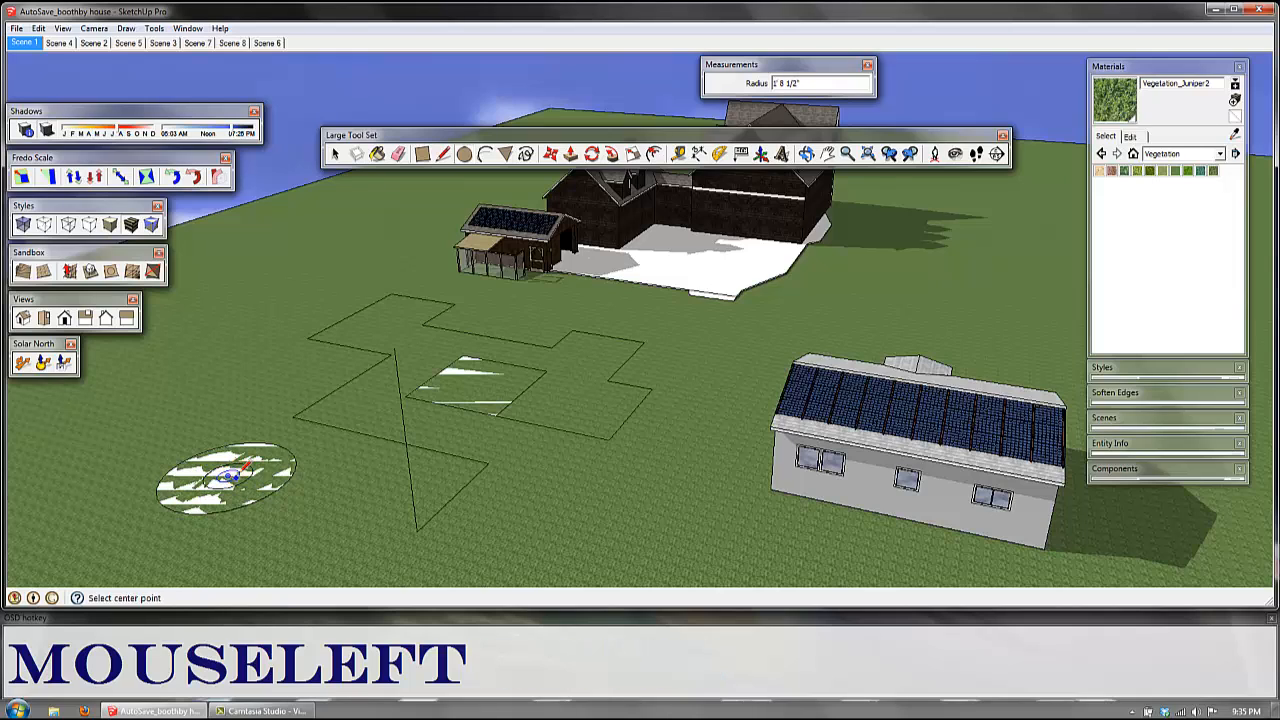
{"action": "left_click", "coordinate": [228, 475]}
{"action": "left_click", "coordinate": [252, 455]}
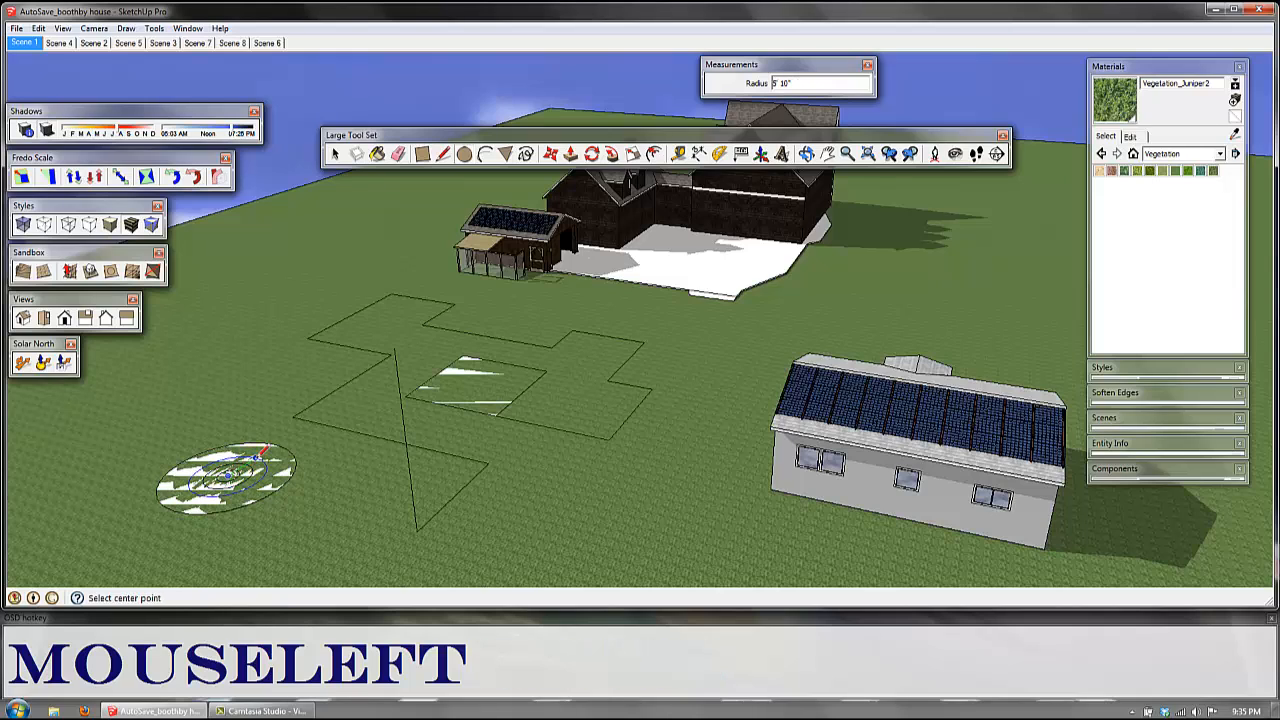
{"action": "left_click", "coordinate": [228, 474]}
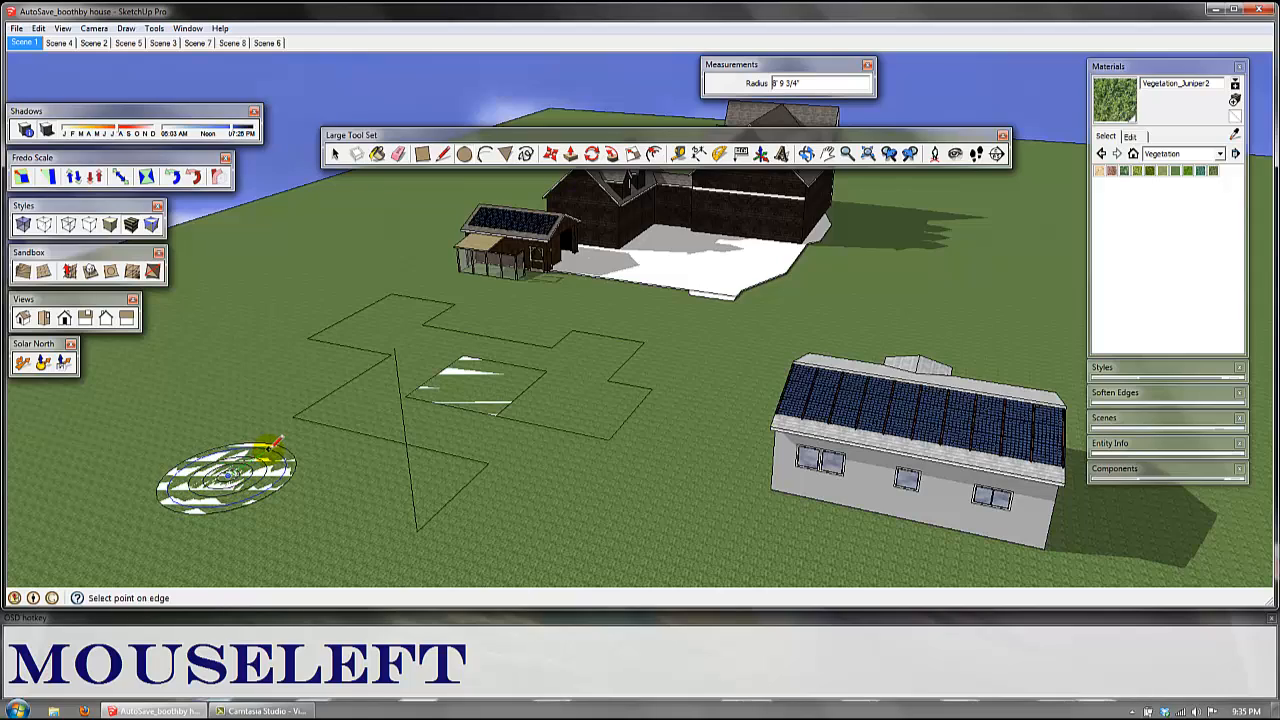
{"action": "left_click", "coordinate": [271, 443]}
Step: Examine the concentric circles on the ground up close and return to the Select tool
{"action": "middle_click_drag", "start_coordinate": [458, 502], "coordinate": [280, 517]}
{"action": "scroll", "coordinate": [610, 535], "scroll_direction": "up", "scroll_amount": 5}
{"action": "scroll", "coordinate": [625, 545], "scroll_direction": "up", "scroll_amount": 4}
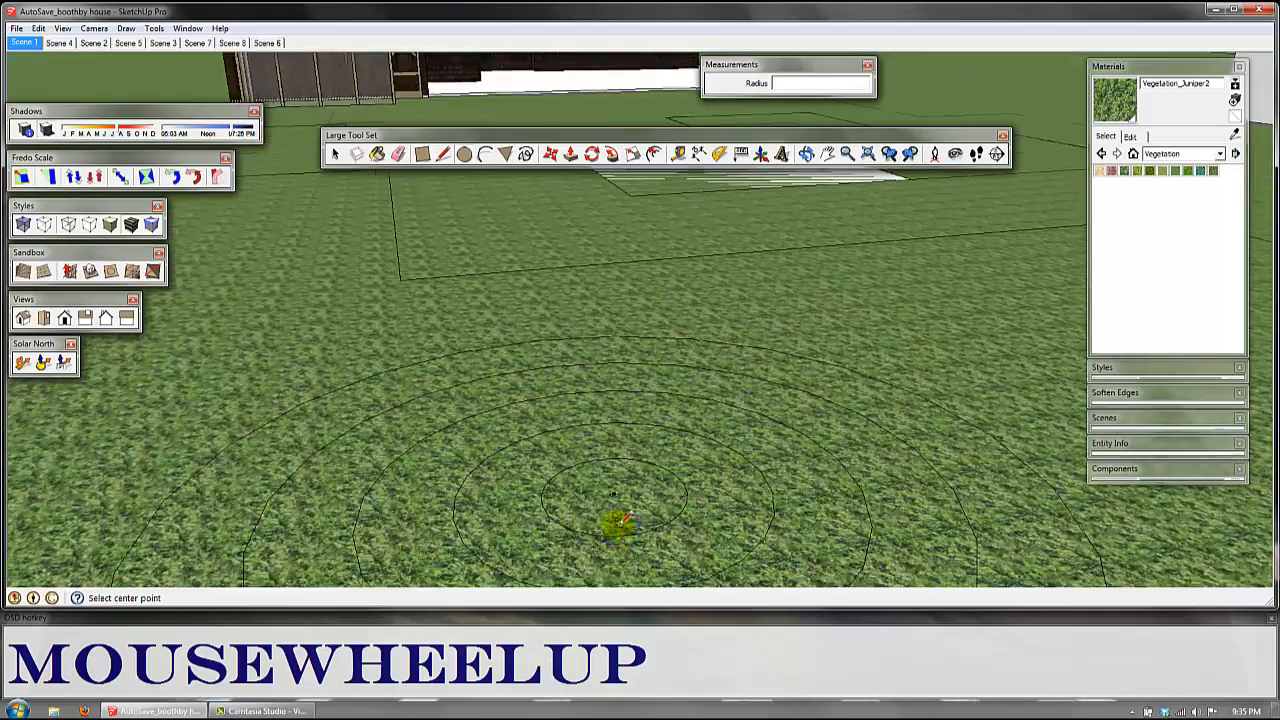
{"action": "scroll", "coordinate": [663, 500], "scroll_direction": "up", "scroll_amount": 3}
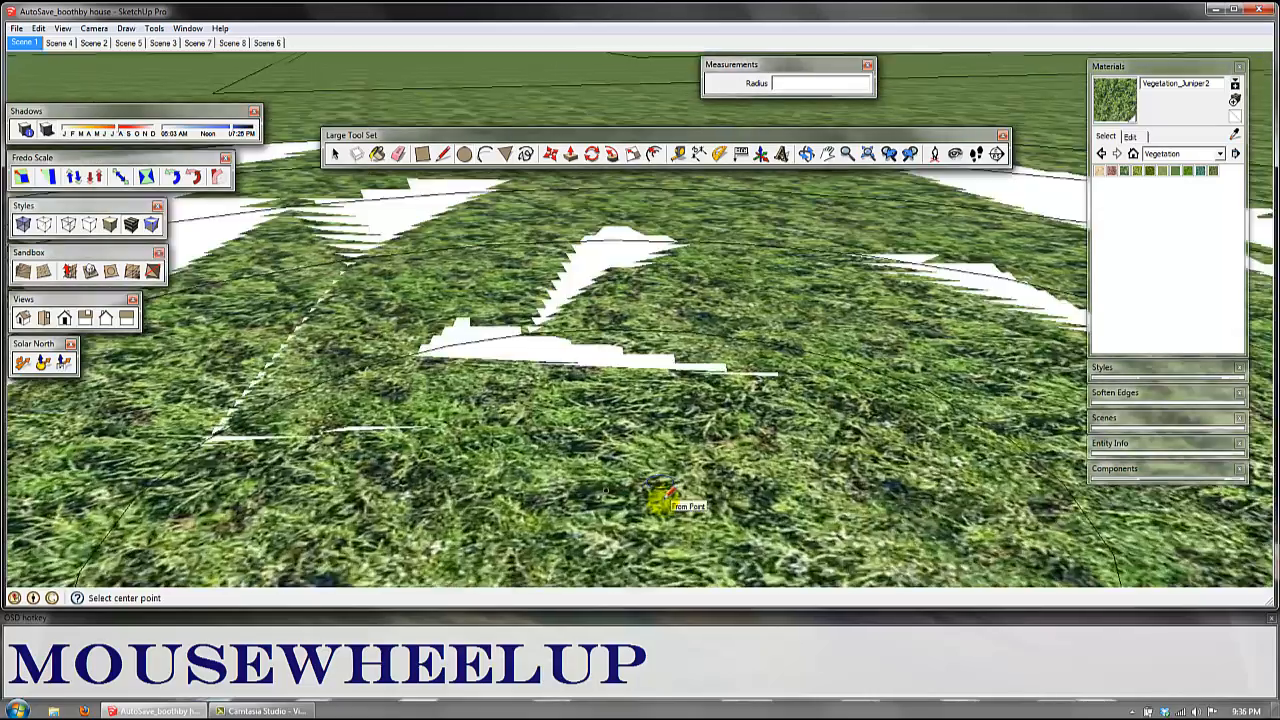
{"action": "scroll", "coordinate": [666, 474], "scroll_direction": "down", "scroll_amount": 5}
{"action": "scroll", "coordinate": [661, 475], "scroll_direction": "down", "scroll_amount": 3}
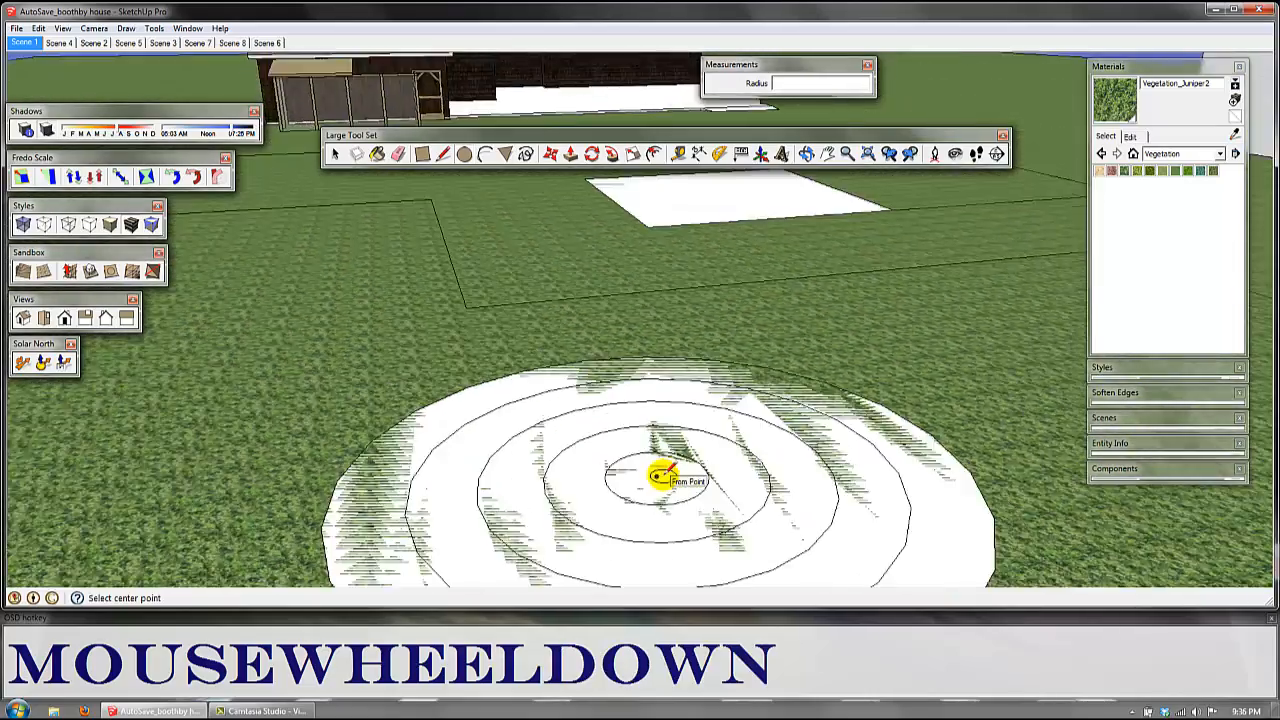
{"action": "key", "text": "space"}
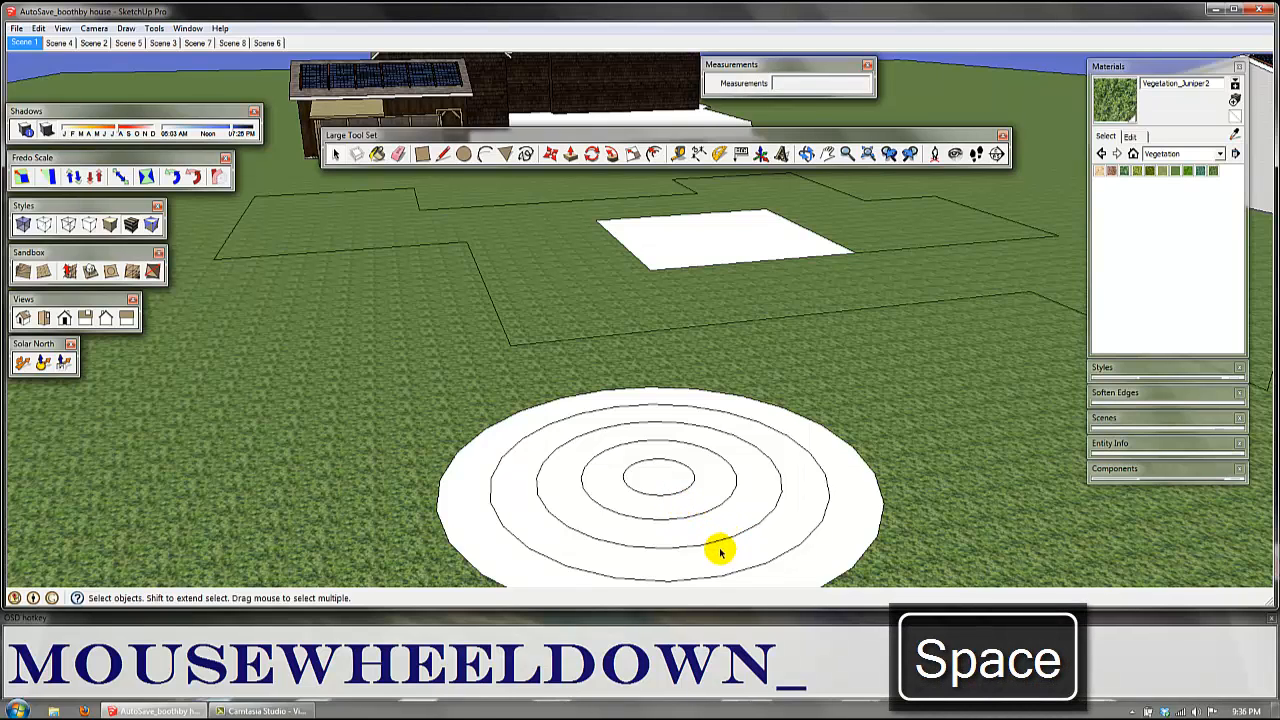
Step: Divide the second-largest of the concentric circles into 24 segments
{"action": "left_click", "coordinate": [737, 574]}
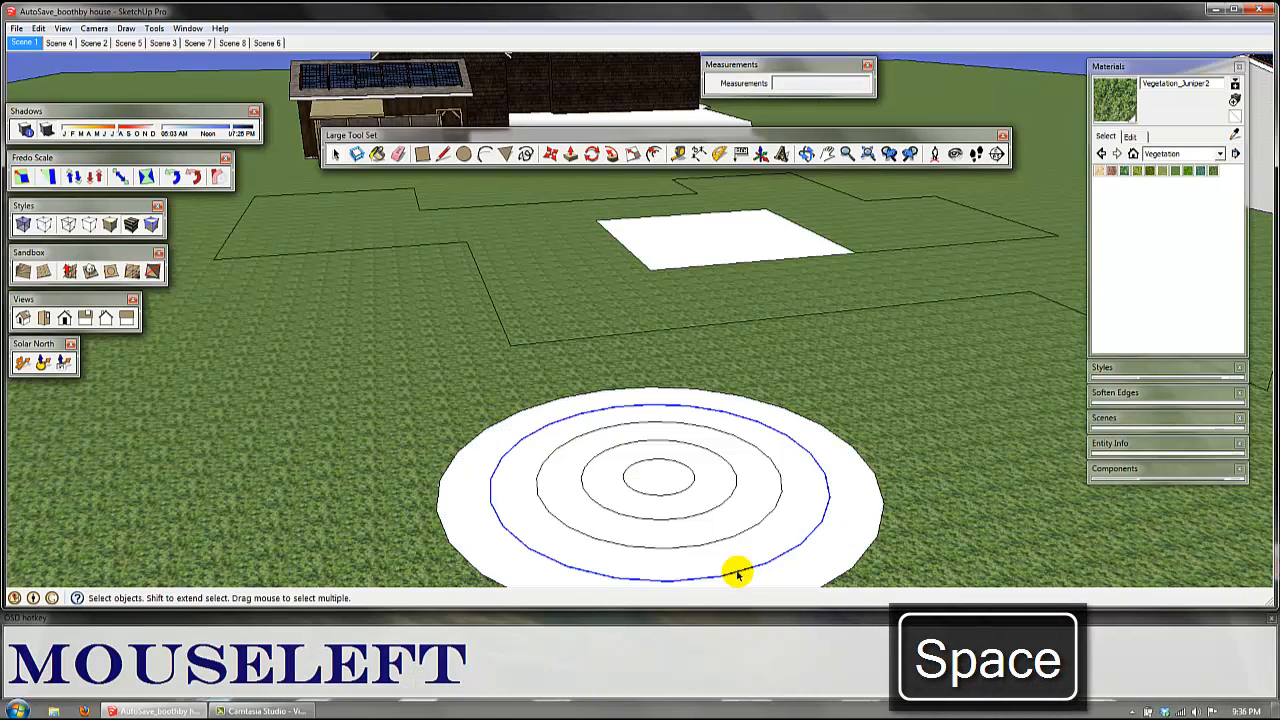
{"action": "right_click", "coordinate": [737, 574]}
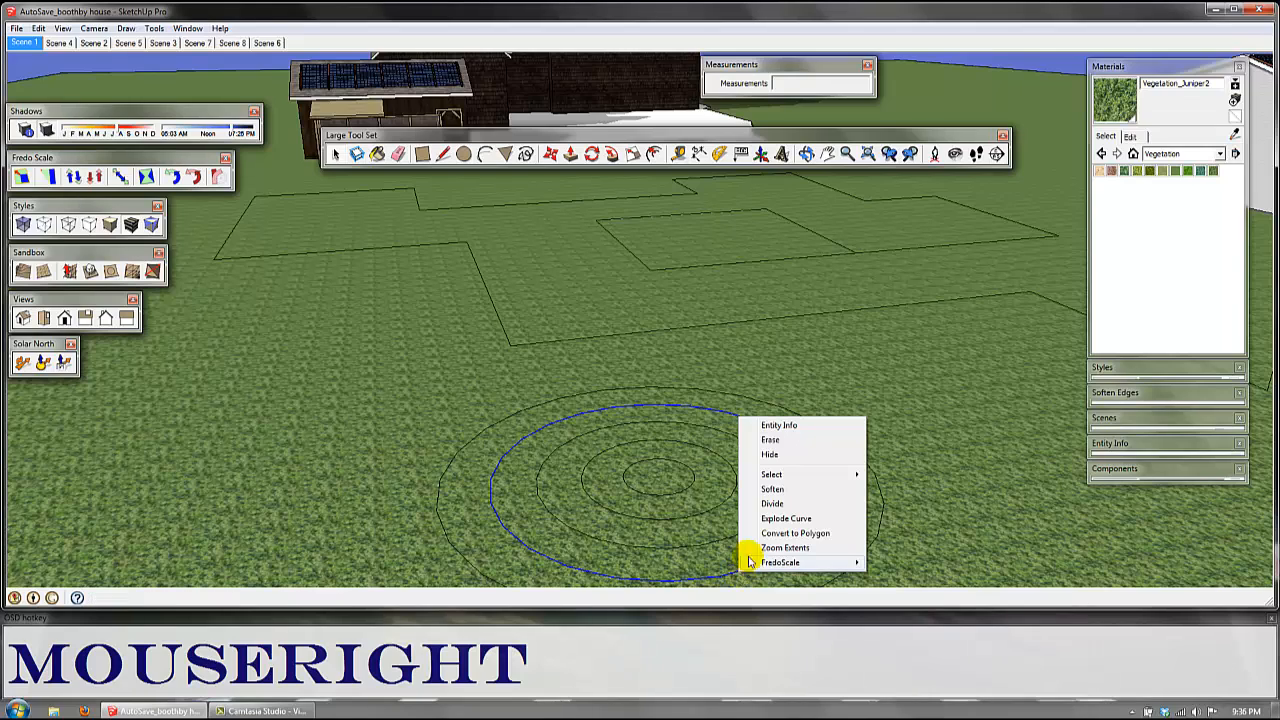
{"action": "left_click", "coordinate": [773, 503]}
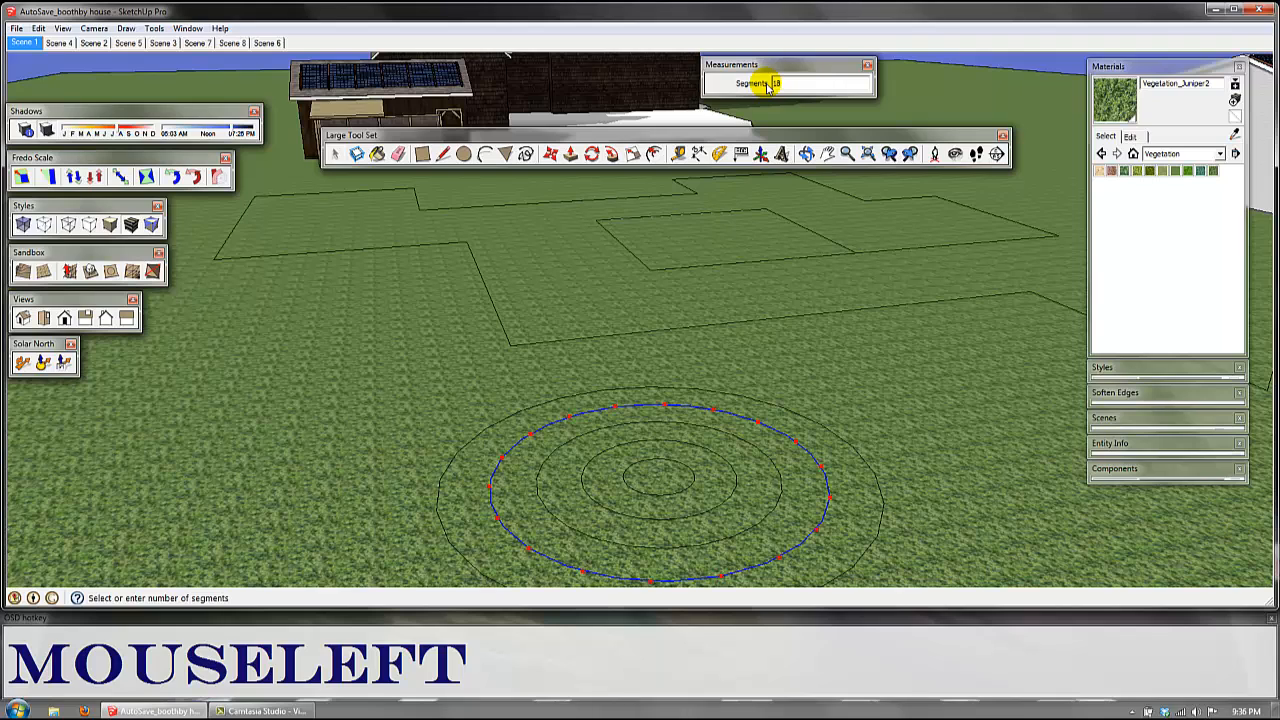
{"action": "type", "text": "24"}
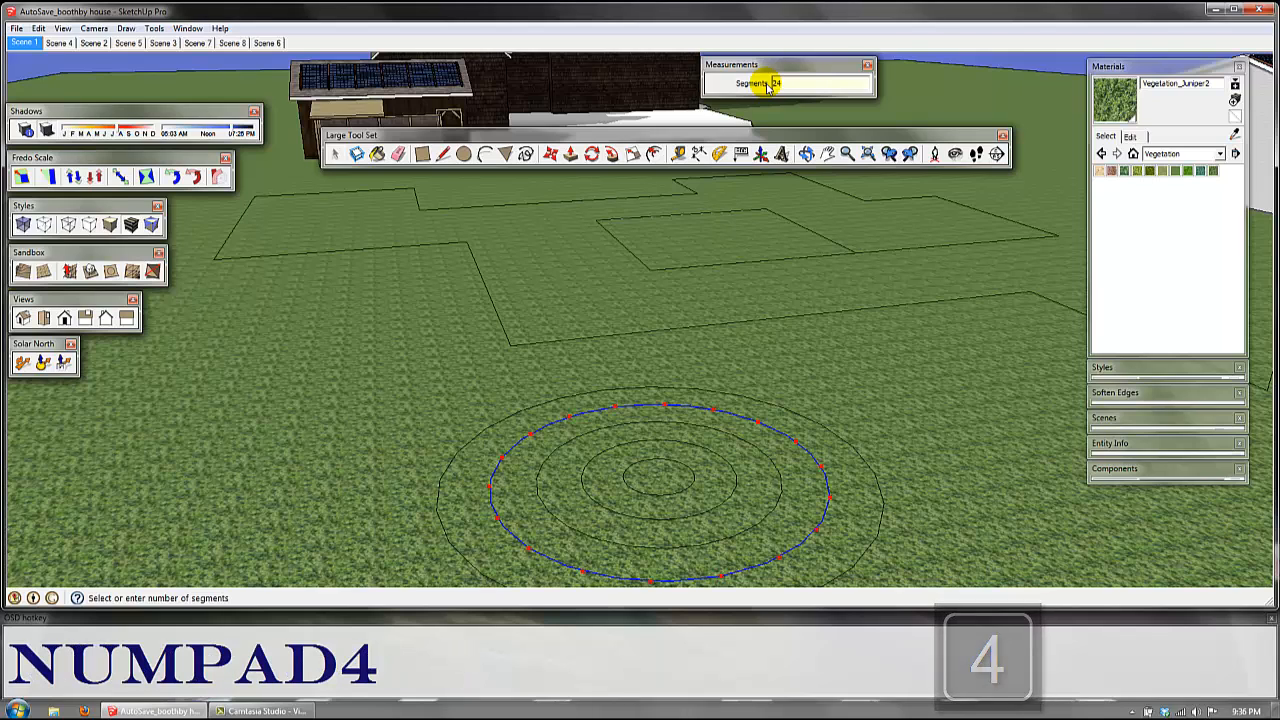
{"action": "key", "text": "Return"}
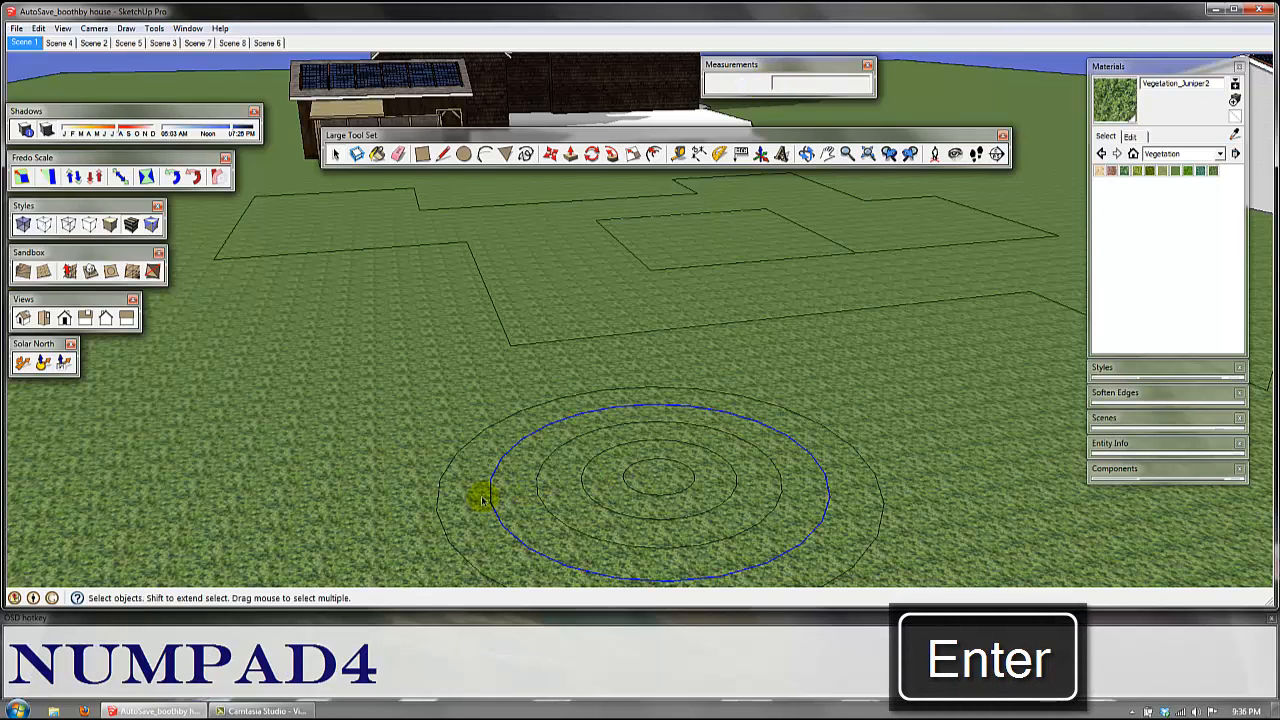
Step: Select individual segments around the near side of the divided circle one after another to check that they are separate
{"action": "left_click", "coordinate": [490, 494]}
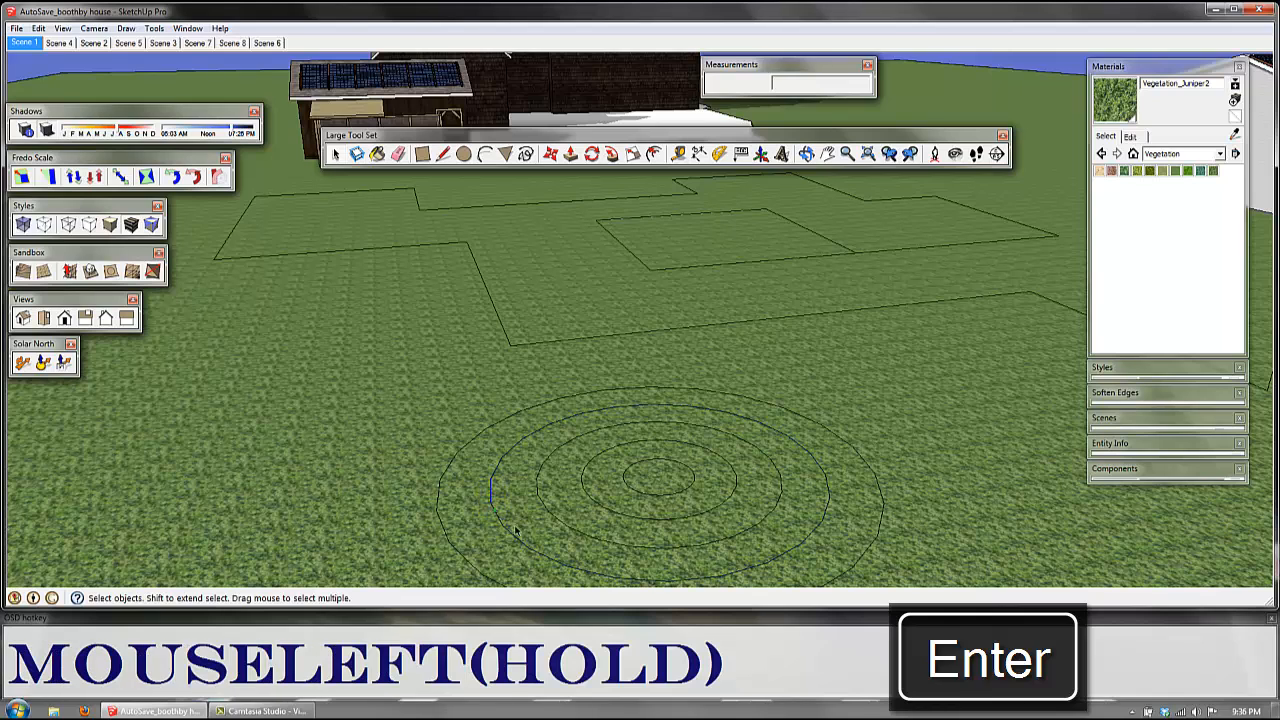
{"action": "left_click", "coordinate": [509, 534]}
{"action": "left_click", "coordinate": [541, 554]}
{"action": "left_click", "coordinate": [566, 565]}
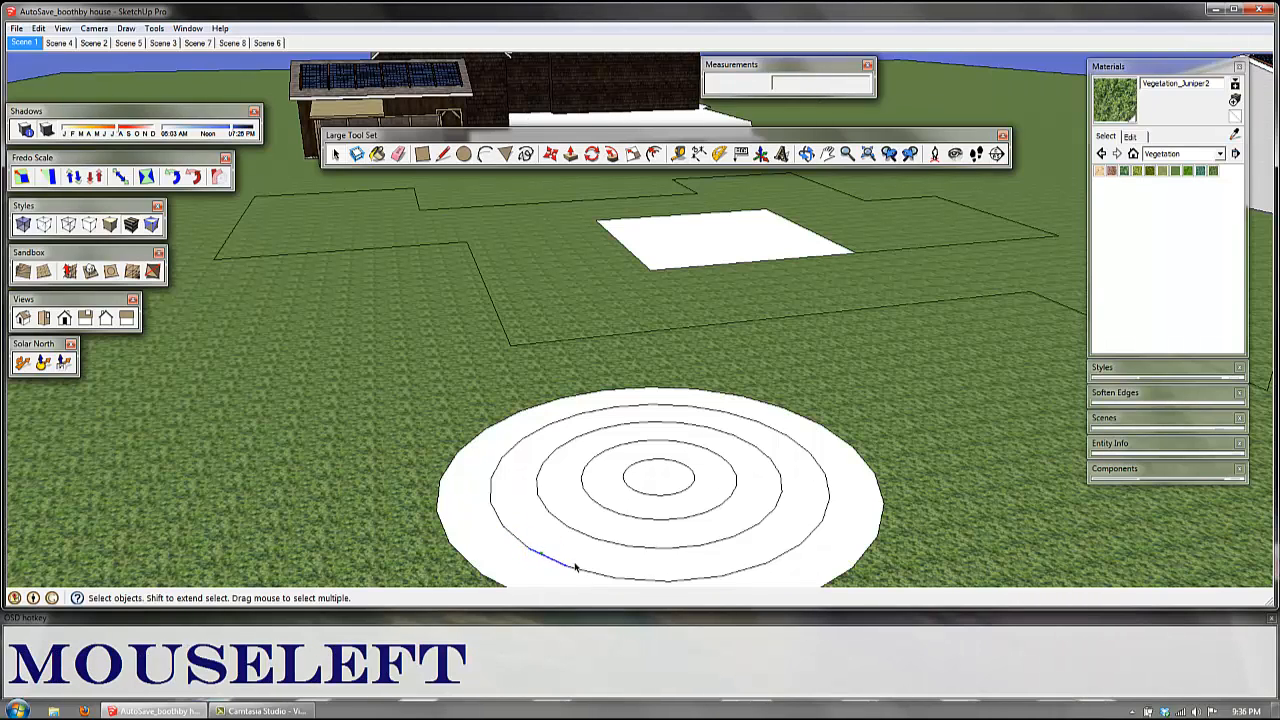
{"action": "left_click", "coordinate": [612, 576]}
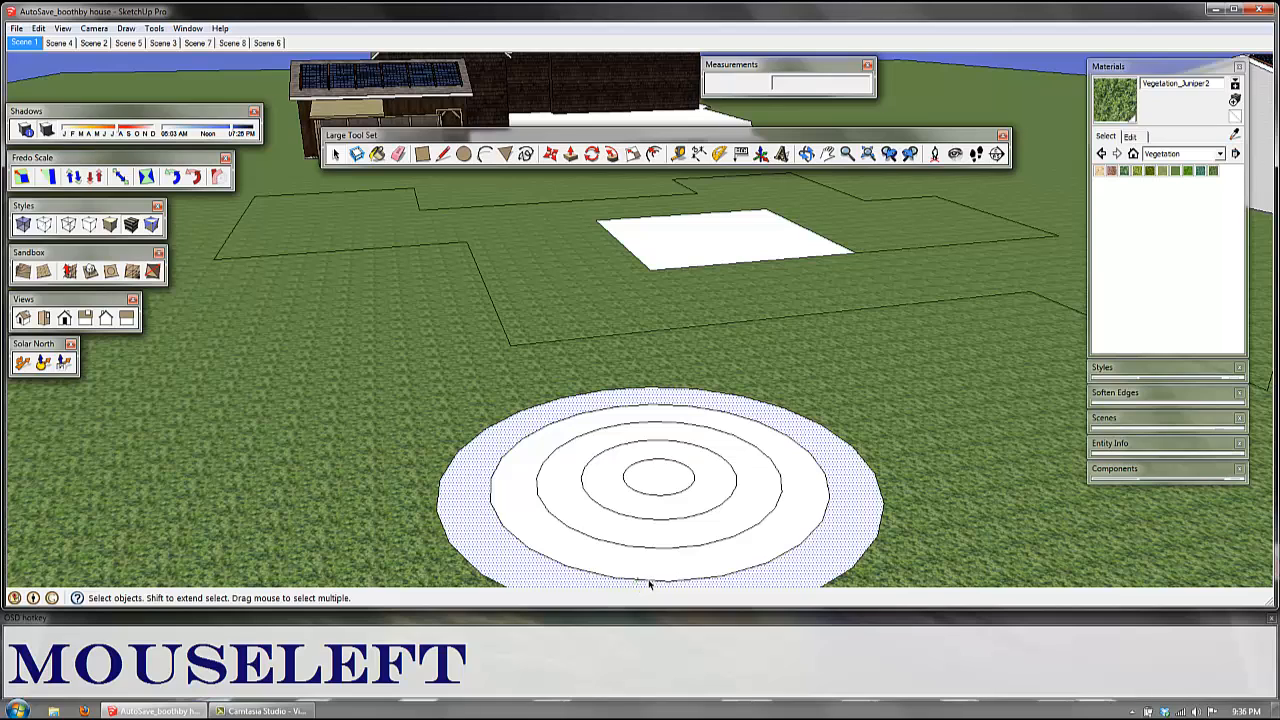
{"action": "left_click", "coordinate": [650, 581]}
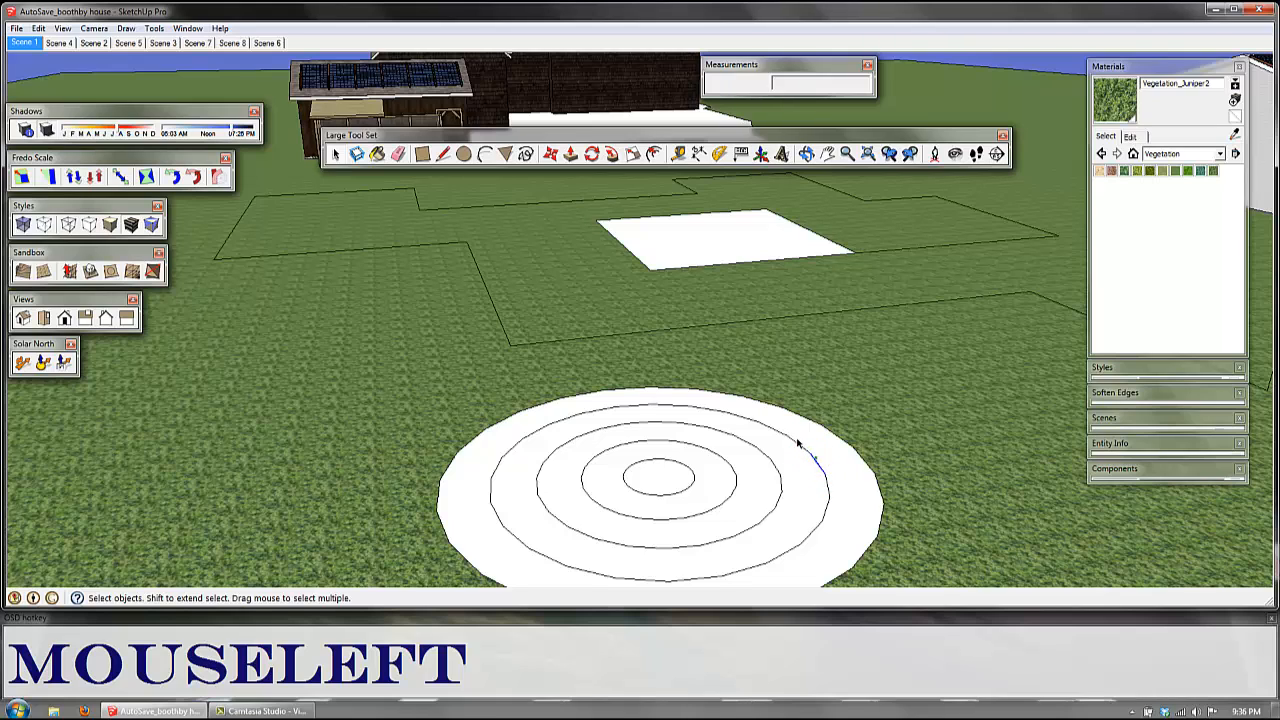
Step: Erase several separate segments around the divided circle with the Eraser
{"action": "key", "text": "e"}
{"action": "left_click", "coordinate": [748, 416]}
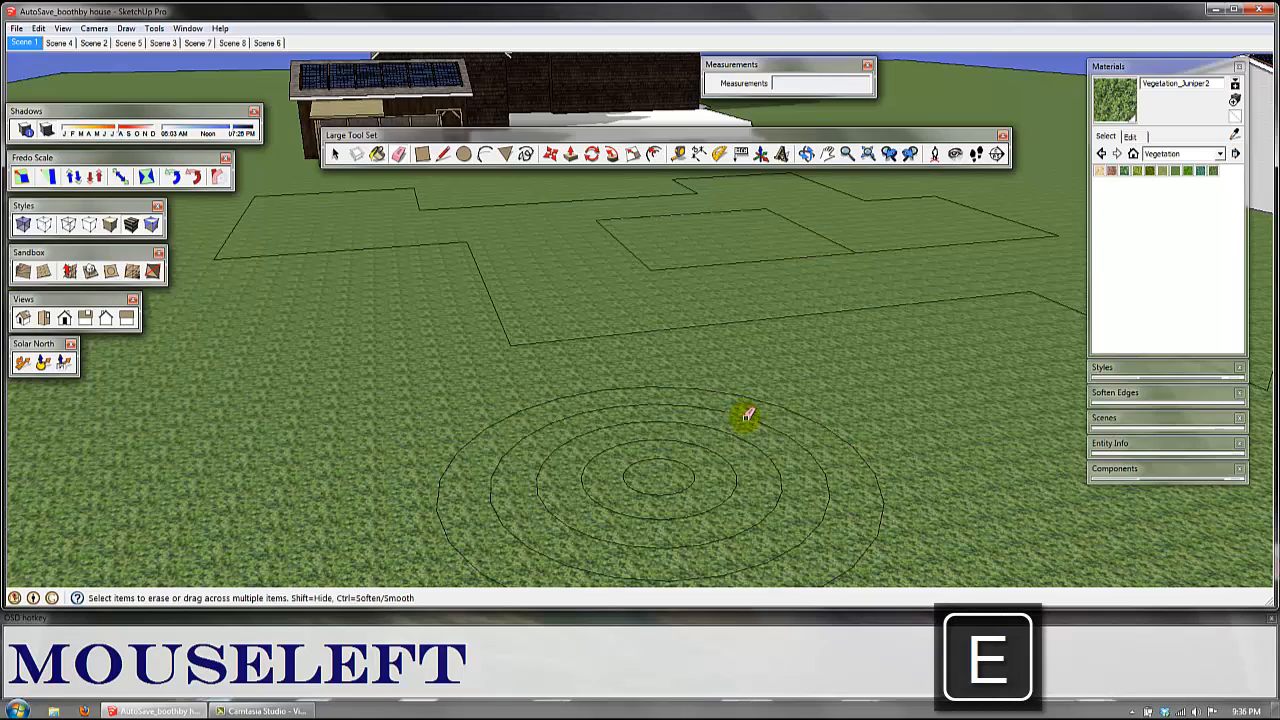
{"action": "left_click_drag", "start_coordinate": [837, 499], "coordinate": [736, 524]}
{"action": "left_click_drag", "start_coordinate": [500, 481], "coordinate": [486, 485]}
{"action": "left_click_drag", "start_coordinate": [571, 435], "coordinate": [565, 432]}
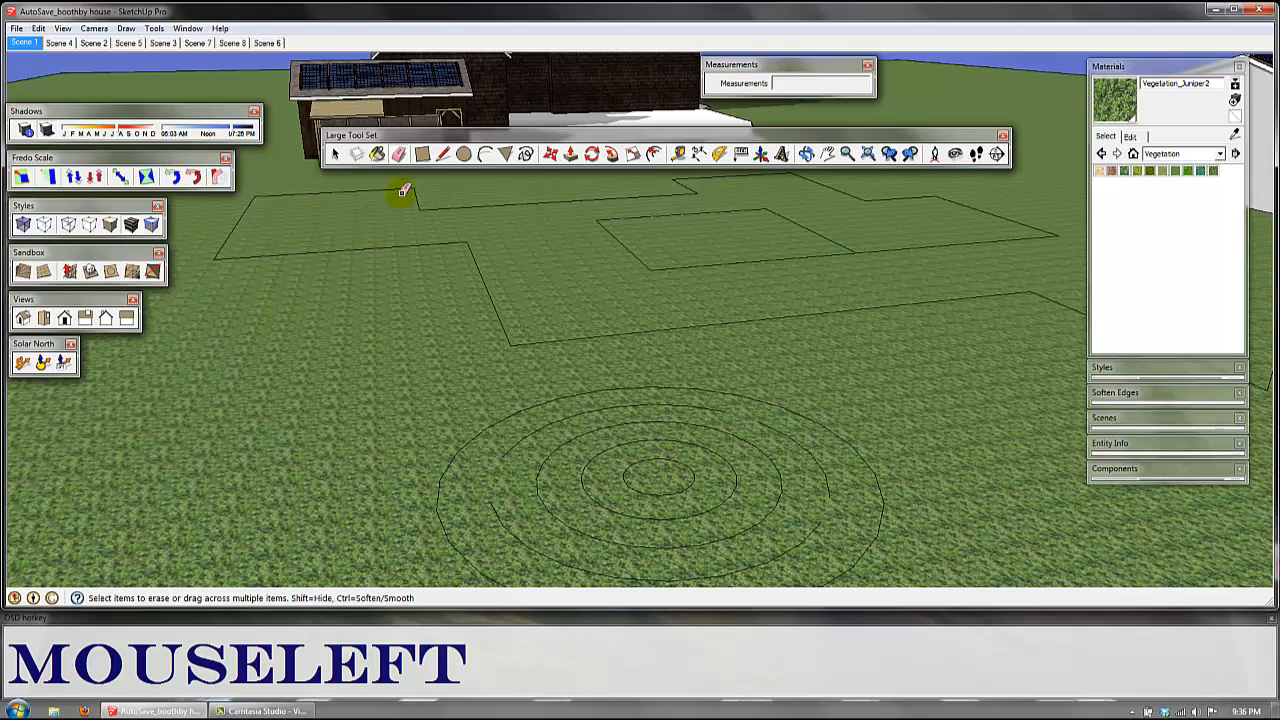
{"action": "key", "text": "c"}
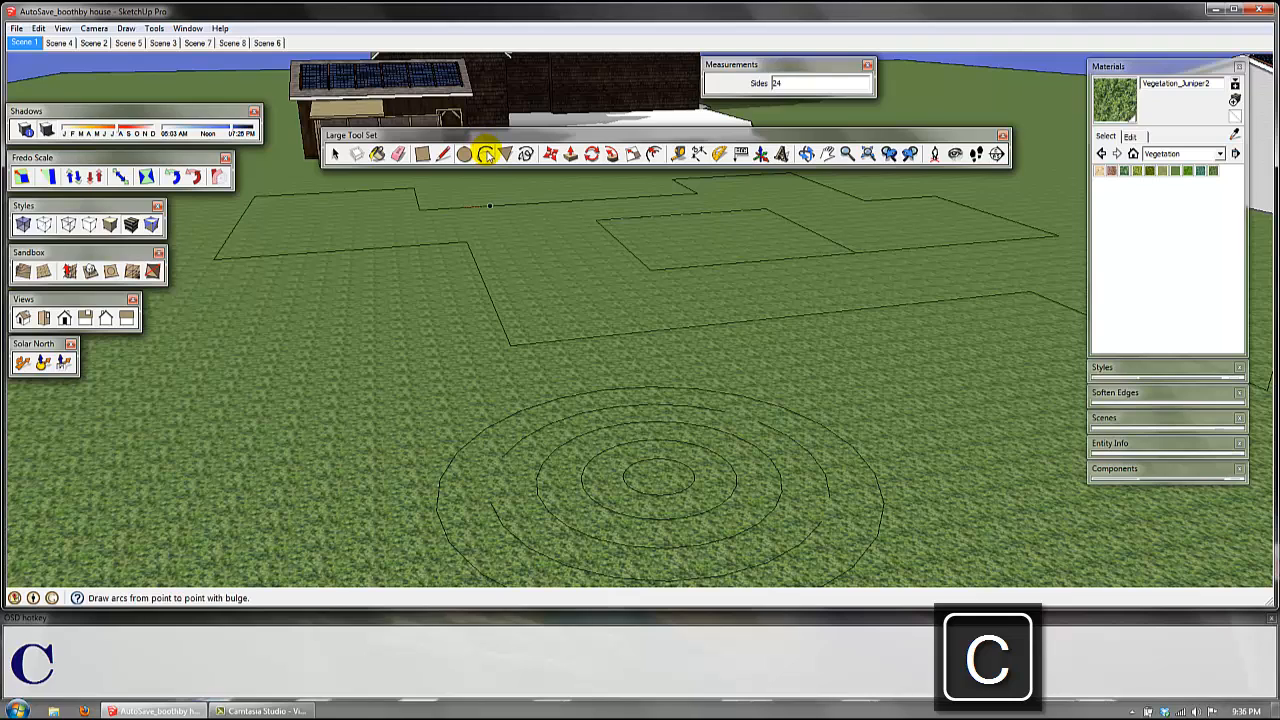
{"action": "left_click", "coordinate": [486, 155]}
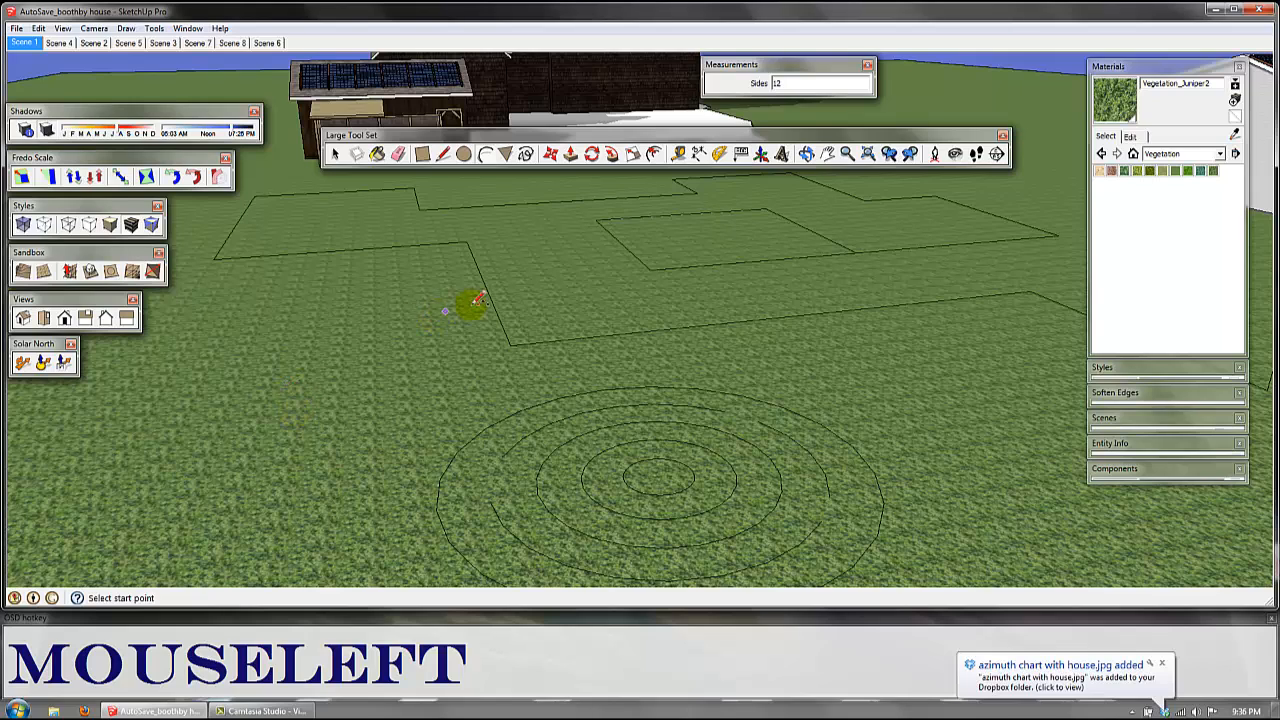
{"action": "key", "text": "a"}
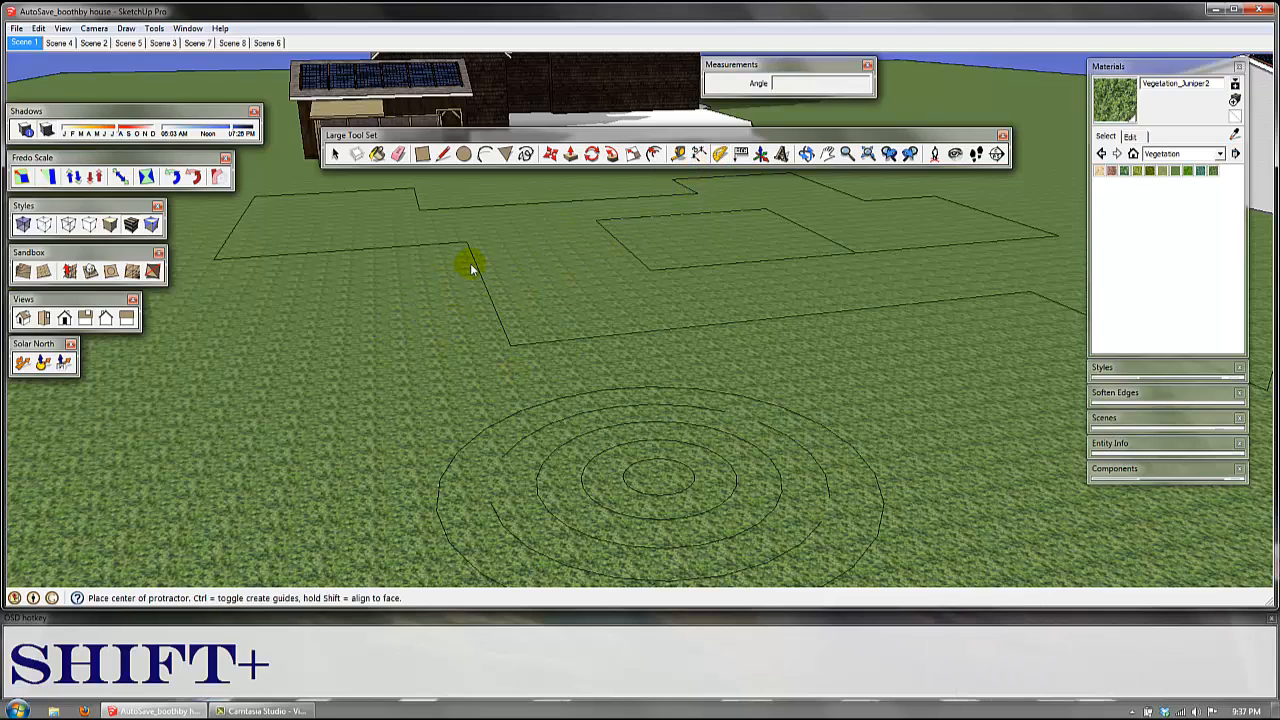
{"action": "middle_click_drag", "start_coordinate": [469, 338], "coordinate": [623, 331], "text": "shift"}
{"action": "scroll", "coordinate": [249, 354], "scroll_direction": "down", "scroll_amount": 2}
{"action": "middle_click_drag", "start_coordinate": [249, 354], "coordinate": [651, 481], "text": "shift"}
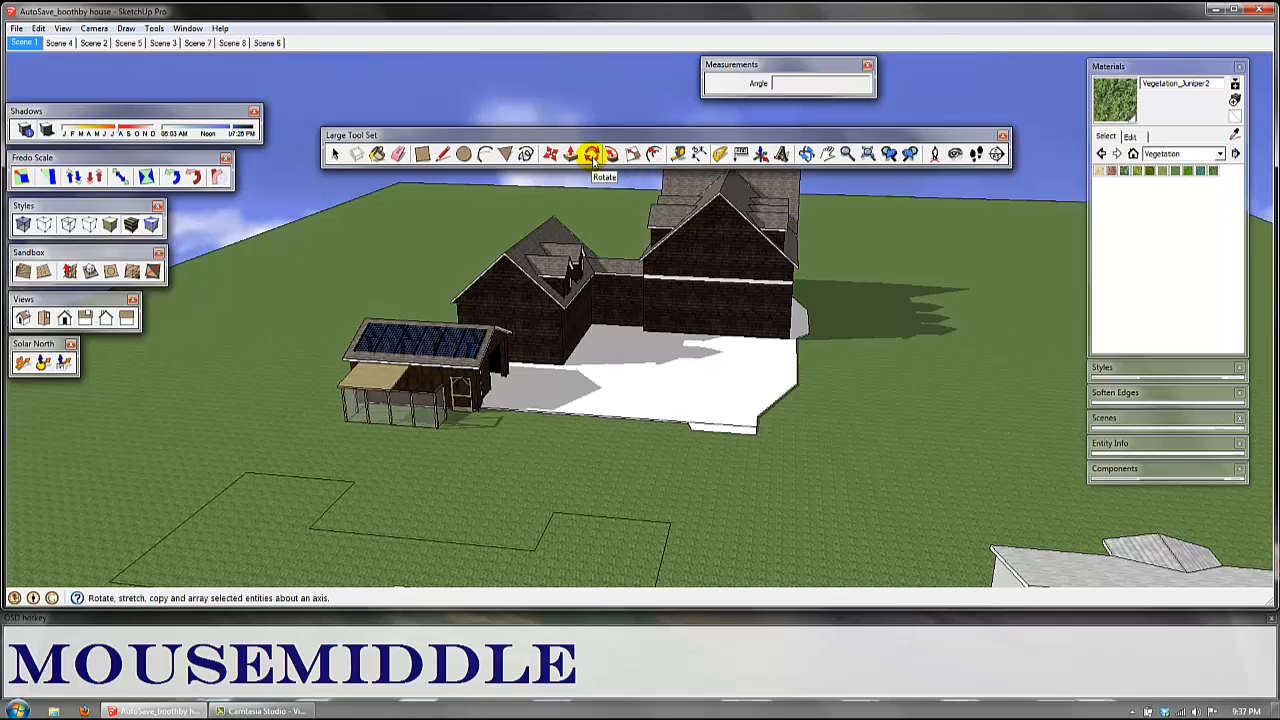
{"action": "key", "text": "q"}
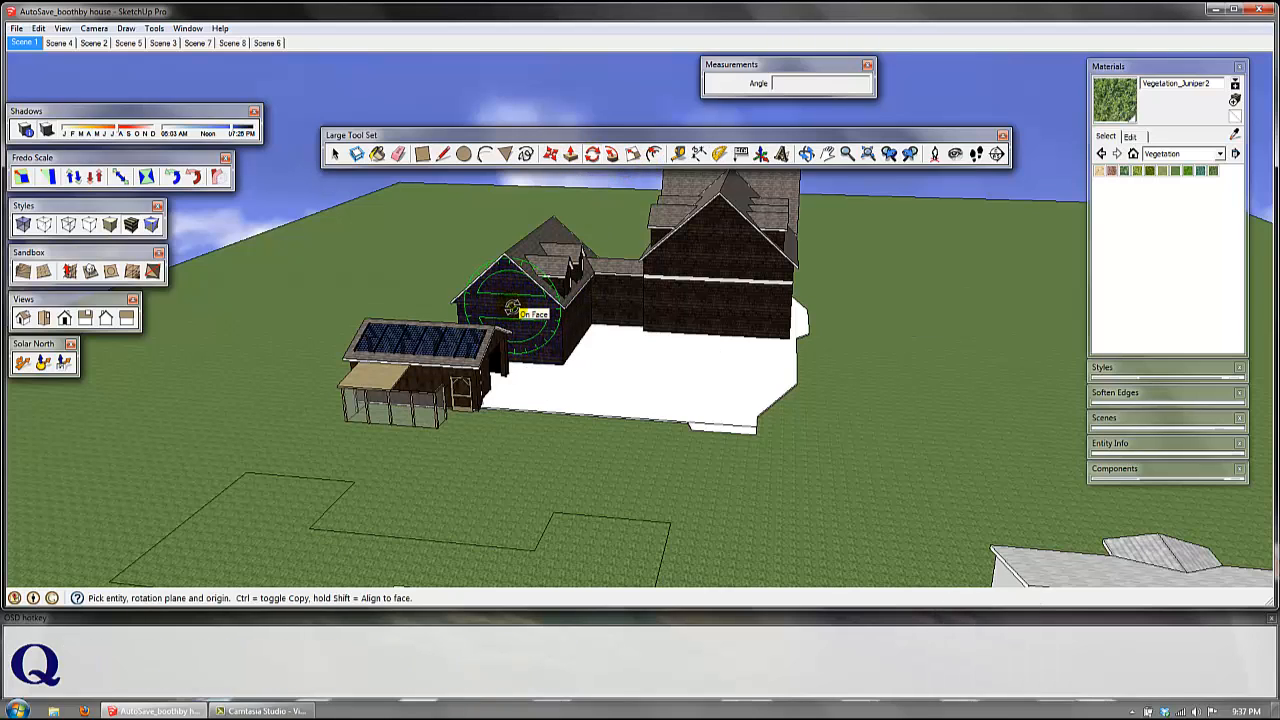
{"action": "key", "text": "a"}
{"action": "key", "text": "q"}
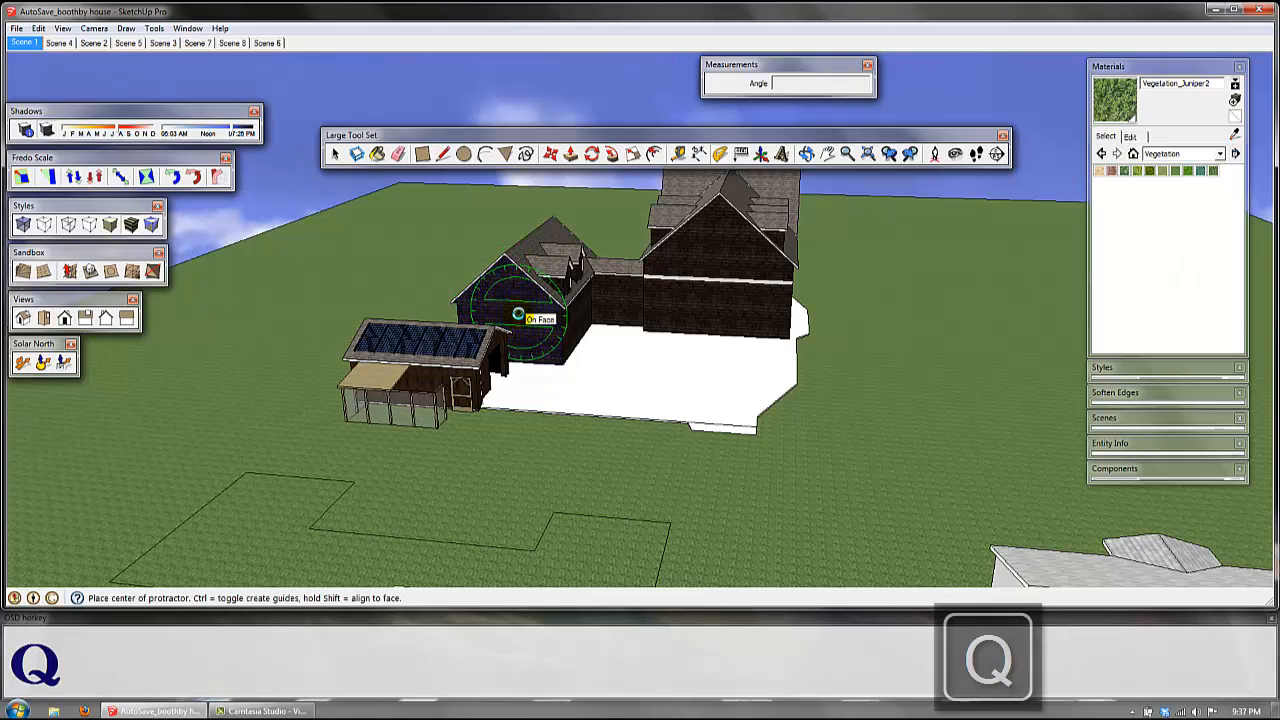
{"action": "key", "text": "a"}
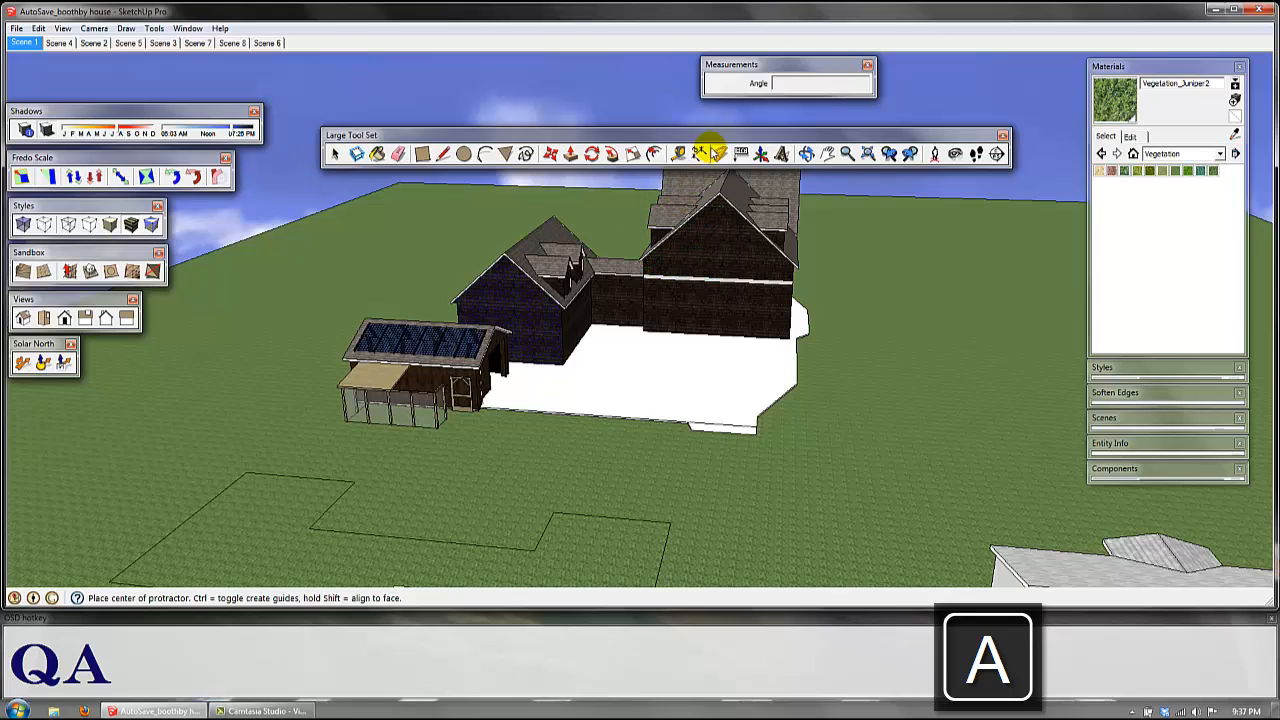
Step: Try a two-point arc with a bulge across the white paved area and another on the grass beside it
{"action": "left_click", "coordinate": [485, 155]}
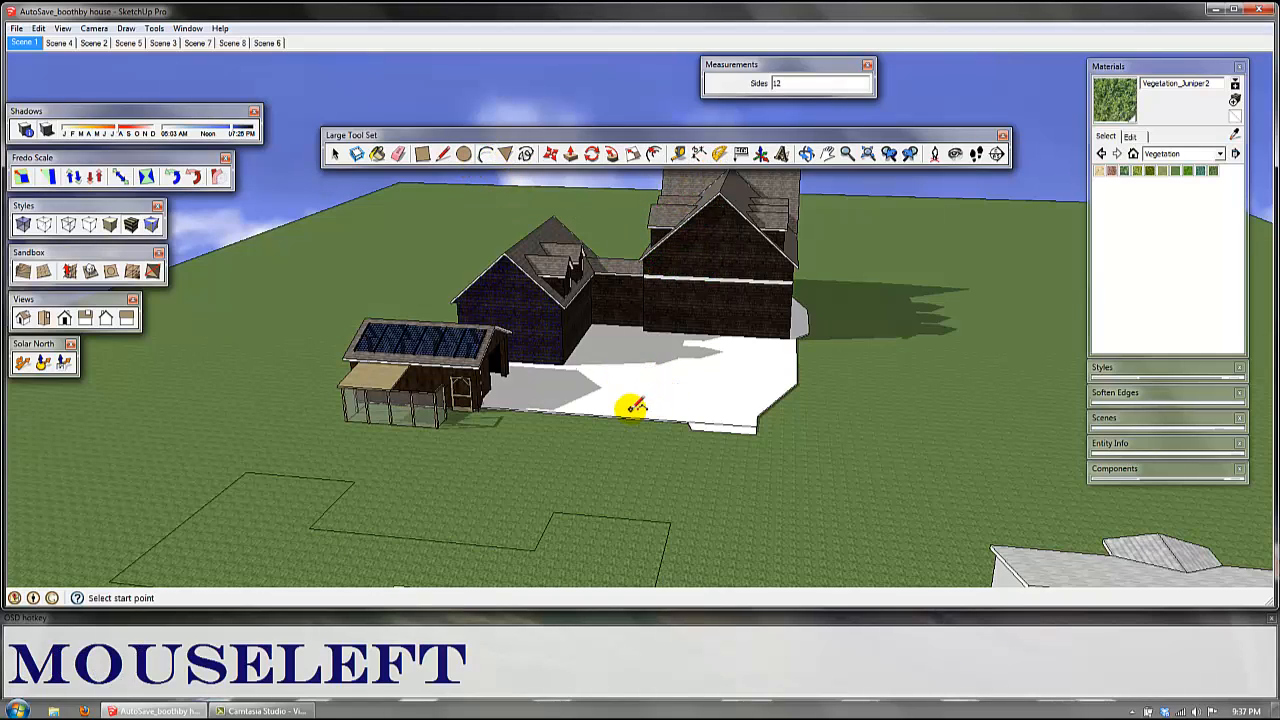
{"action": "left_click", "coordinate": [795, 364]}
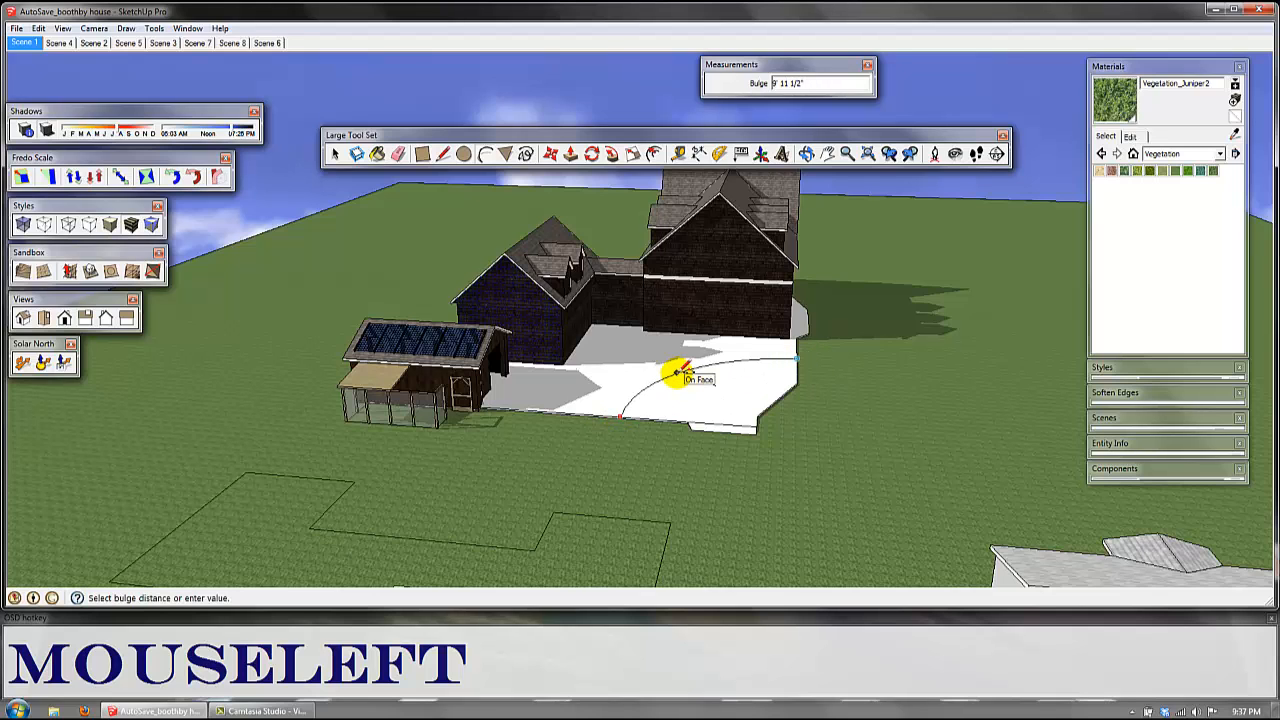
{"action": "key", "text": "Escape"}
{"action": "middle_click_drag", "start_coordinate": [863, 451], "coordinate": [640, 491], "text": "shift"}
{"action": "left_click", "coordinate": [640, 477]}
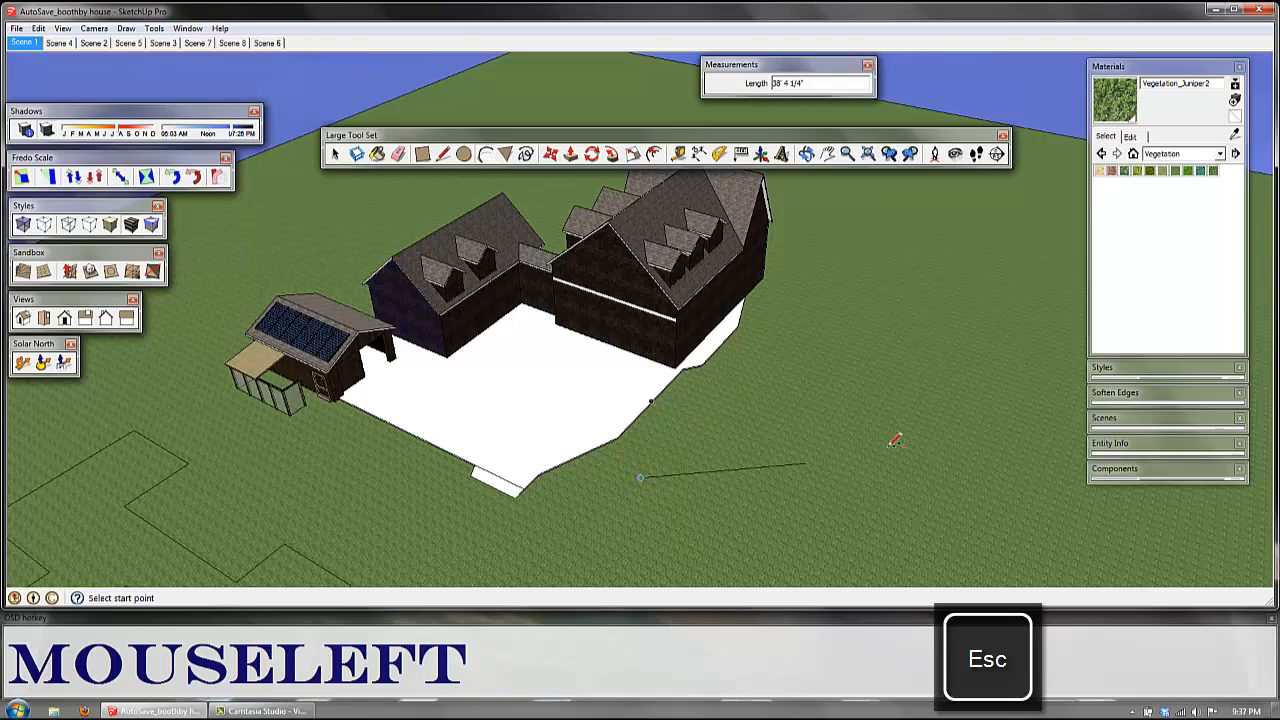
{"action": "left_click", "coordinate": [970, 437]}
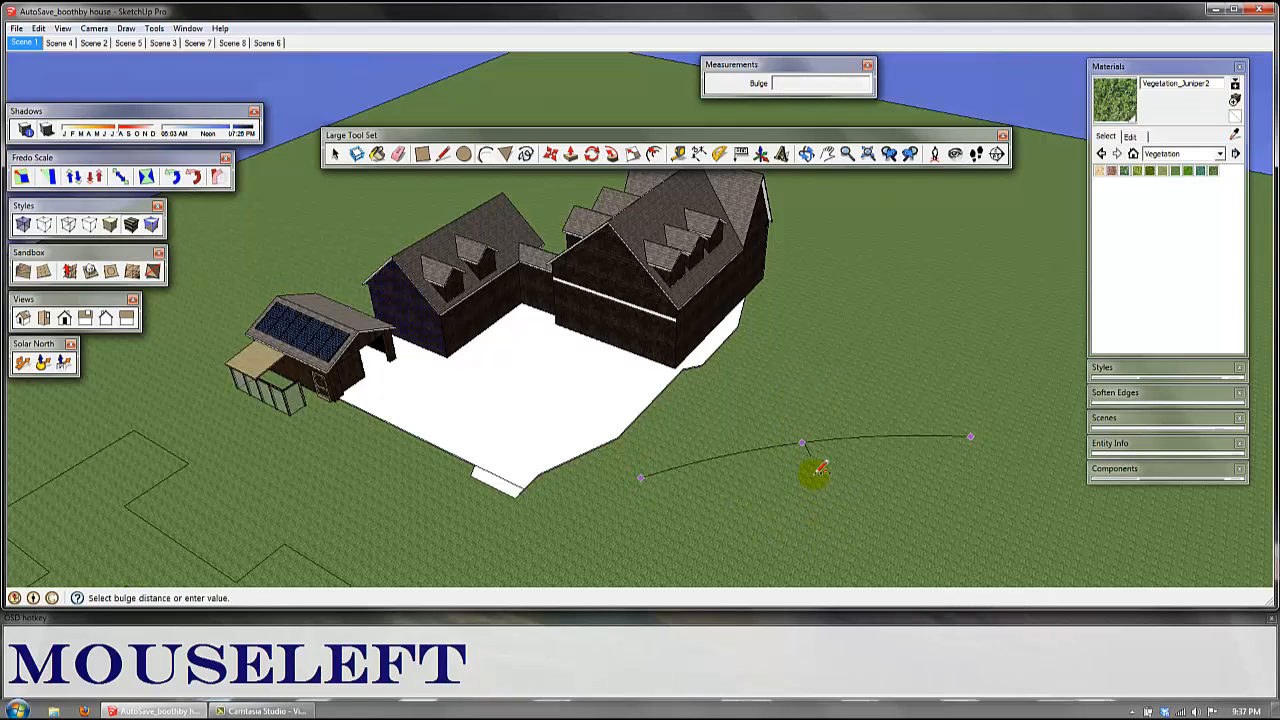
{"action": "key", "text": "Escape"}
Step: Draw an arc about 74' long with a bulge of about 12' from the white paved area to the main house's far corner
{"action": "middle_click_drag", "start_coordinate": [640, 437], "coordinate": [700, 510]}
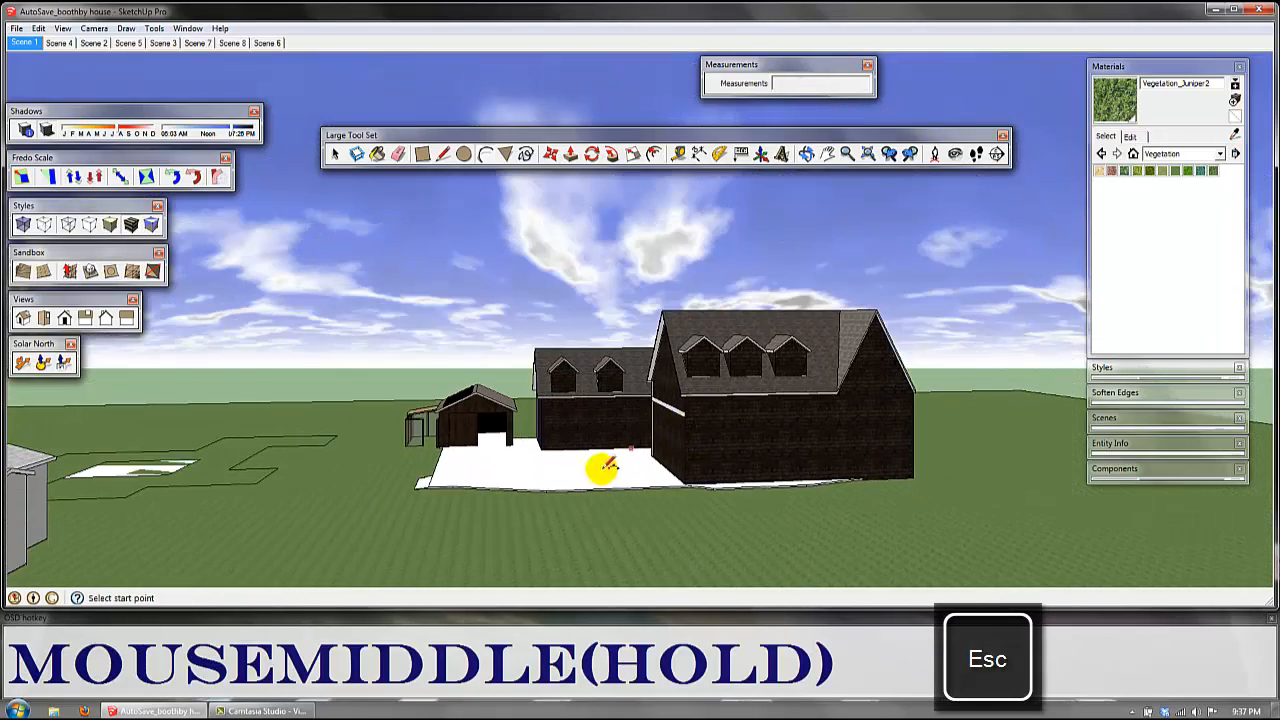
{"action": "middle_click_drag", "start_coordinate": [546, 471], "coordinate": [640, 477]}
{"action": "left_click_drag", "start_coordinate": [550, 503], "coordinate": [712, 505]}
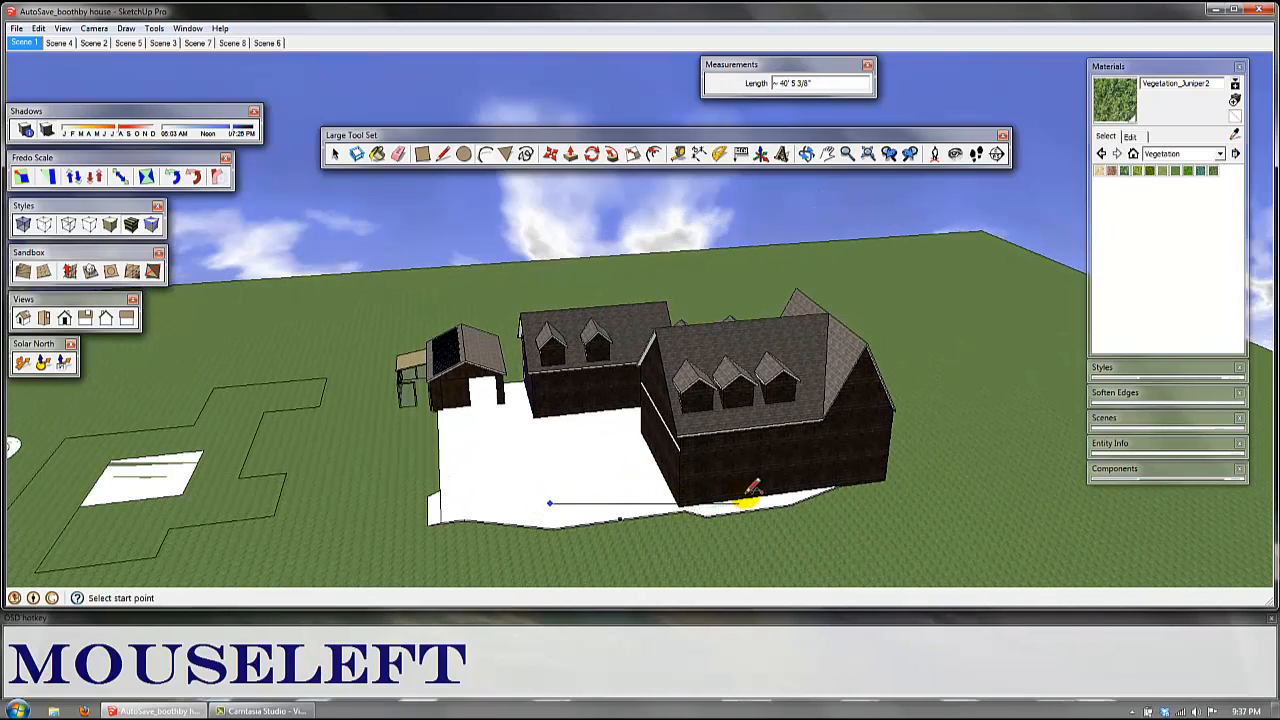
{"action": "left_click", "coordinate": [885, 479]}
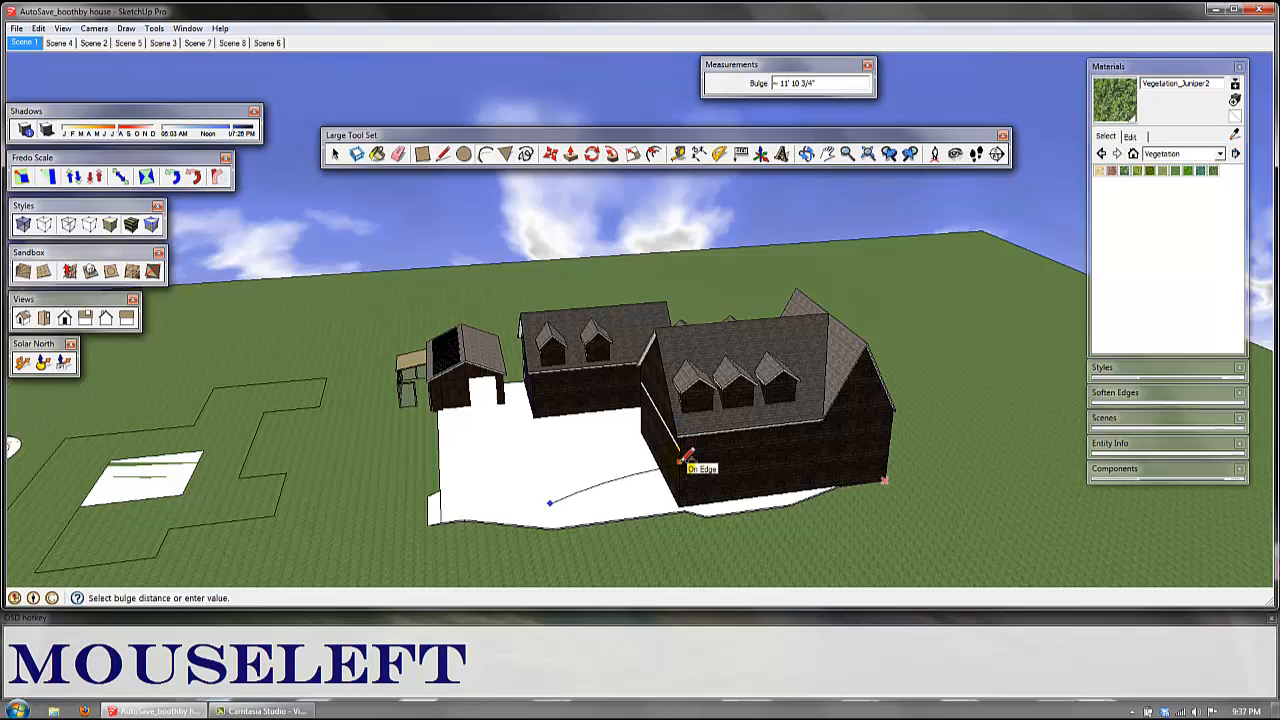
{"action": "left_click", "coordinate": [655, 495]}
{"action": "middle_click_drag", "start_coordinate": [655, 495], "coordinate": [771, 480]}
{"action": "scroll", "coordinate": [753, 436], "scroll_direction": "up", "scroll_amount": 6}
{"action": "scroll", "coordinate": [826, 440], "scroll_direction": "up", "scroll_amount": 2}
{"action": "middle_click_drag", "start_coordinate": [826, 440], "coordinate": [585, 215]}
{"action": "scroll", "coordinate": [555, 523], "scroll_direction": "down", "scroll_amount": 3}
{"action": "scroll", "coordinate": [555, 523], "scroll_direction": "down", "scroll_amount": 5}
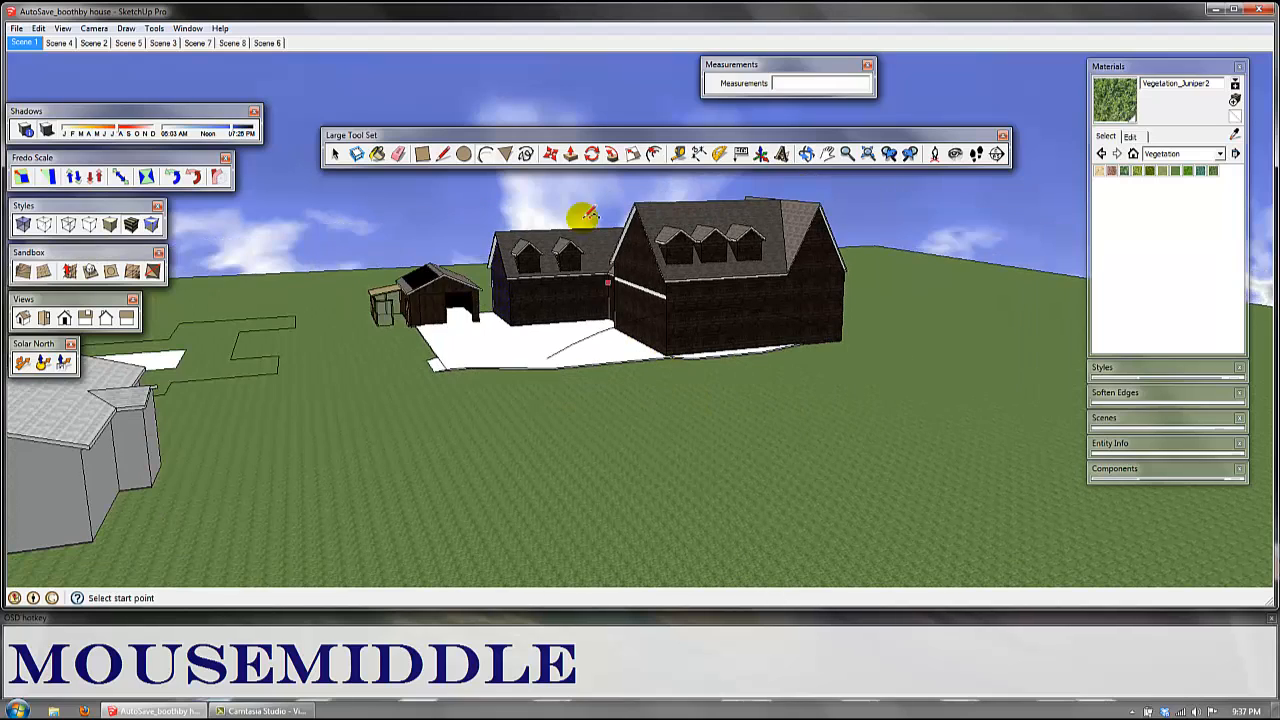
Step: Draw a hexagon about 6' 8" in radius on the grass in front of the house and try a larger one beside it
{"action": "left_click", "coordinate": [505, 153]}
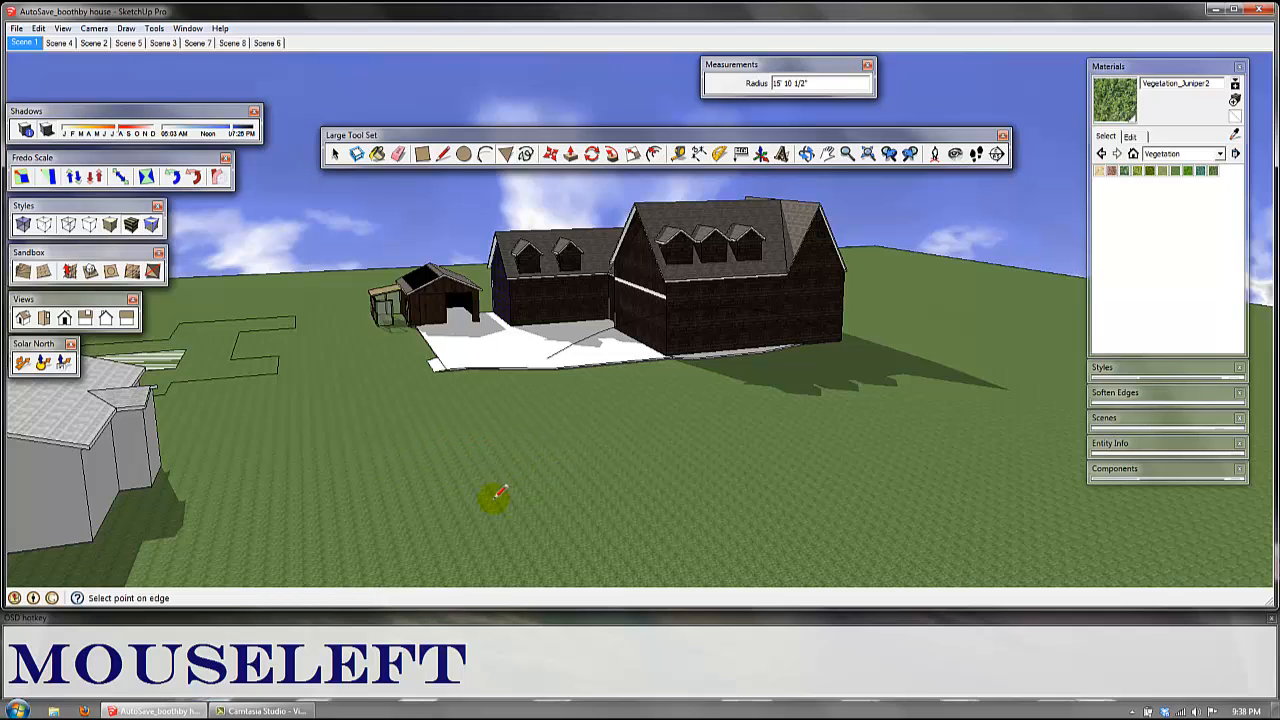
{"action": "left_click", "coordinate": [493, 465]}
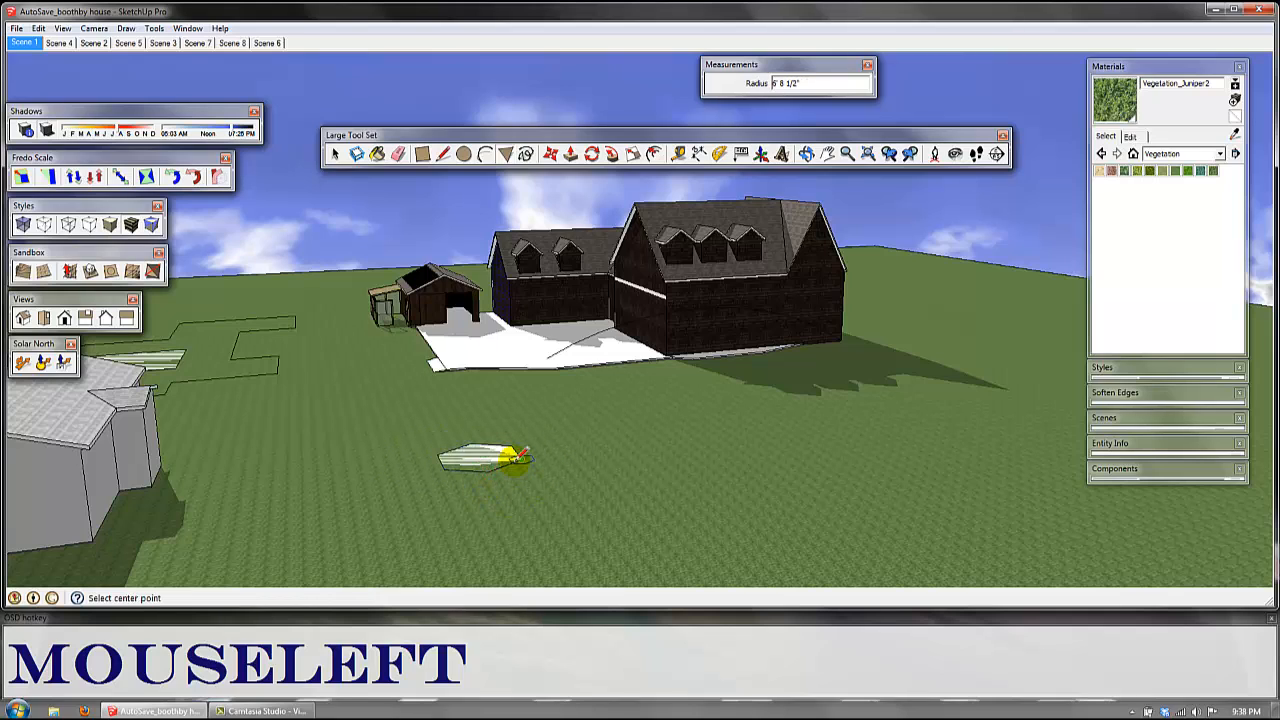
{"action": "middle_click_drag", "start_coordinate": [566, 443], "coordinate": [594, 423]}
{"action": "key", "text": "Escape"}
{"action": "middle_click_drag", "start_coordinate": [582, 486], "coordinate": [580, 443], "text": "shift"}
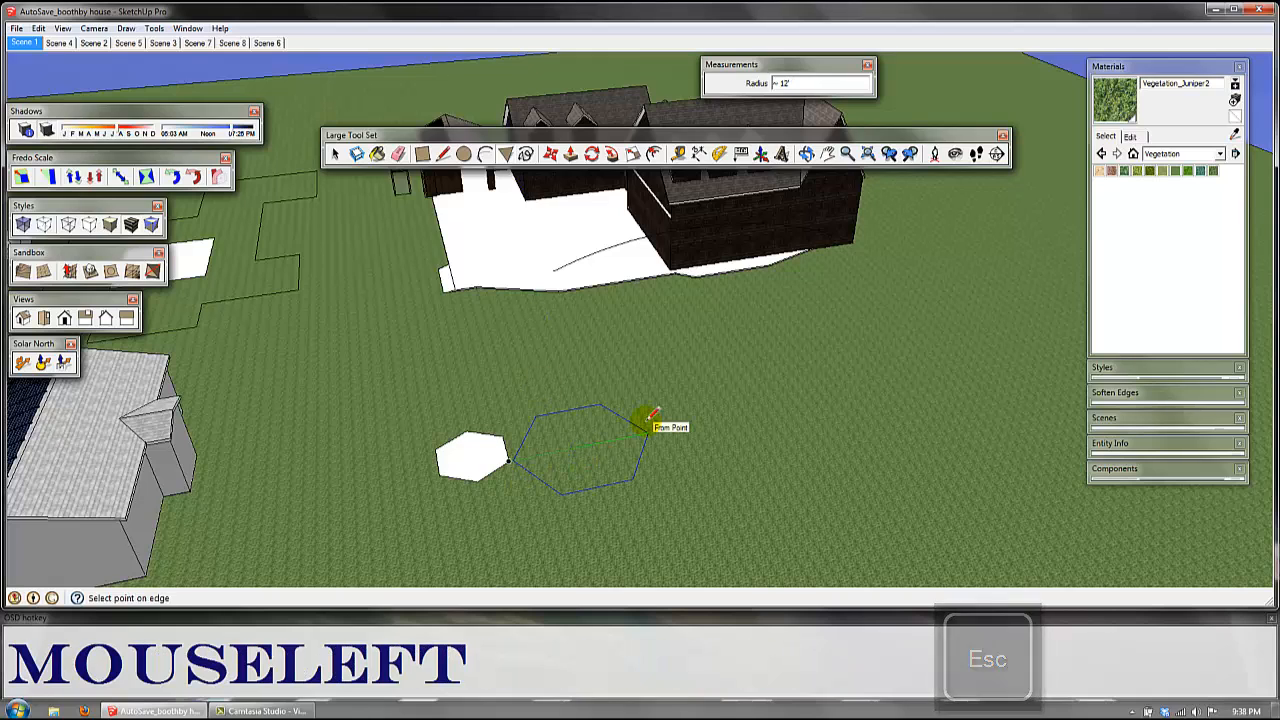
{"action": "key", "text": "Escape"}
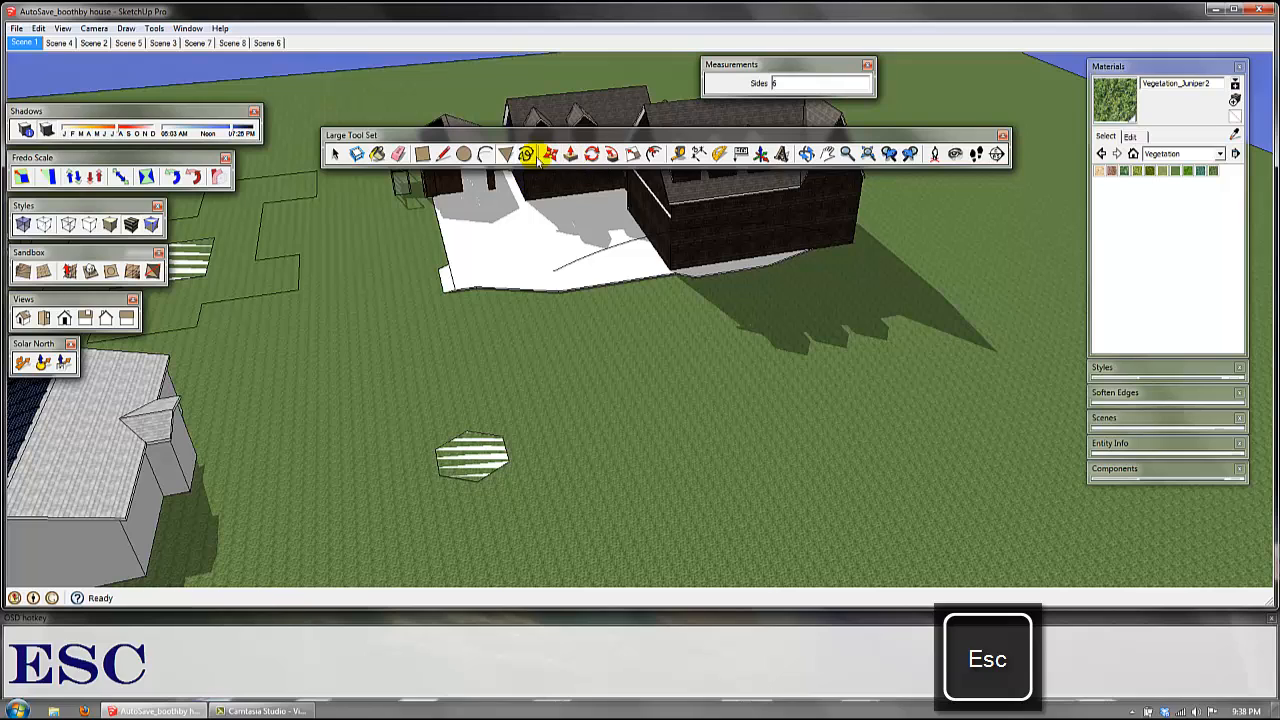
Step: Set the polygon to 4 sides and try a square about 5' 9" in radius beside the hexagon
{"action": "left_click", "coordinate": [487, 158]}
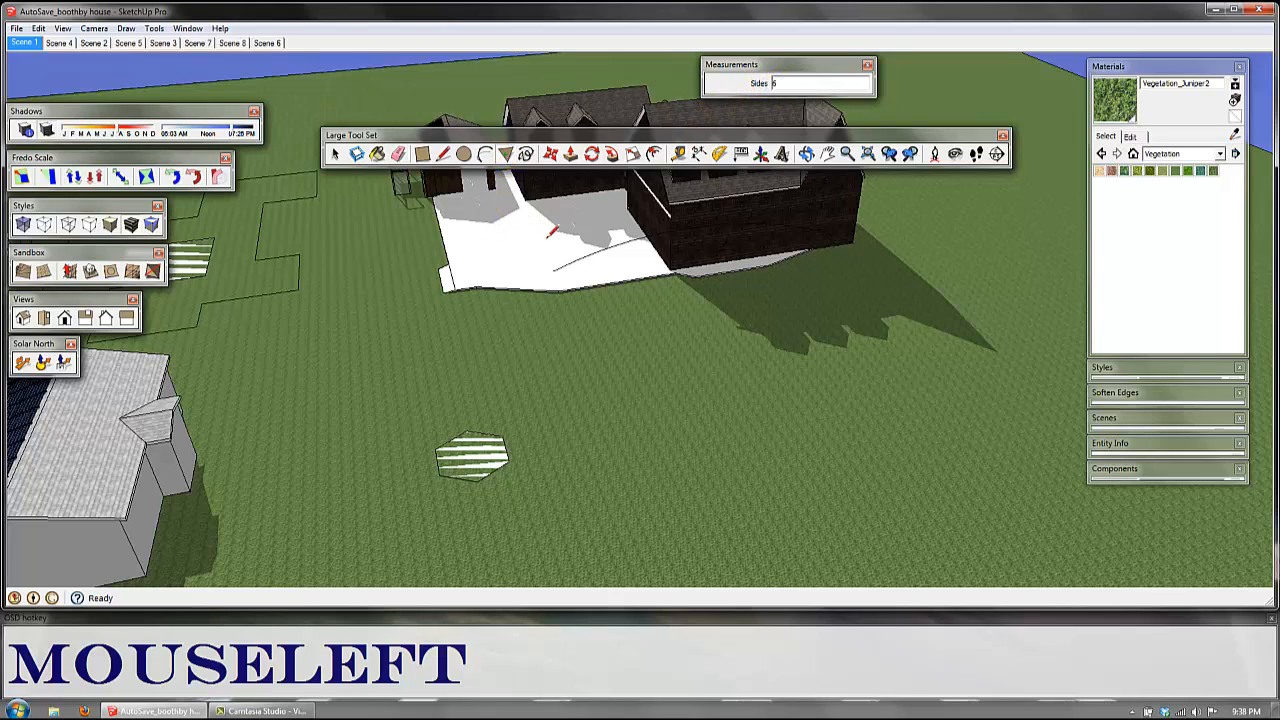
{"action": "type", "text": "4"}
{"action": "key", "text": "Return"}
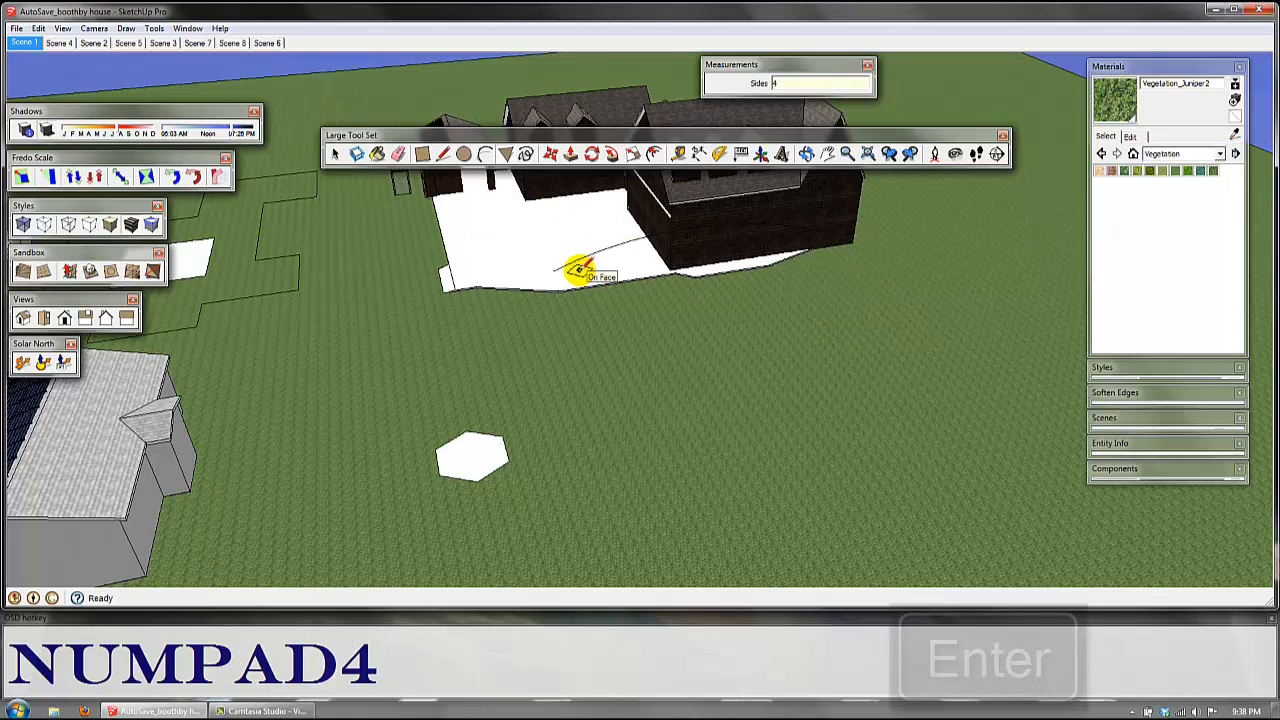
{"action": "left_click", "coordinate": [600, 479]}
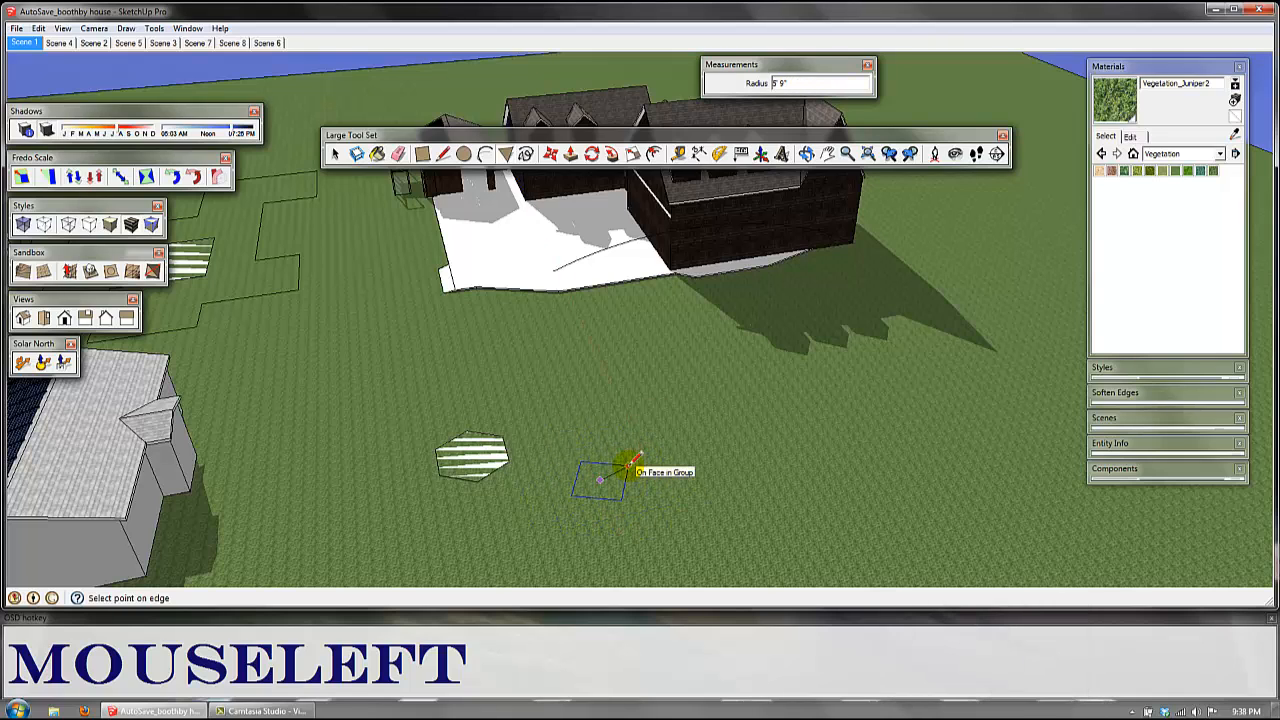
{"action": "key", "text": "Escape"}
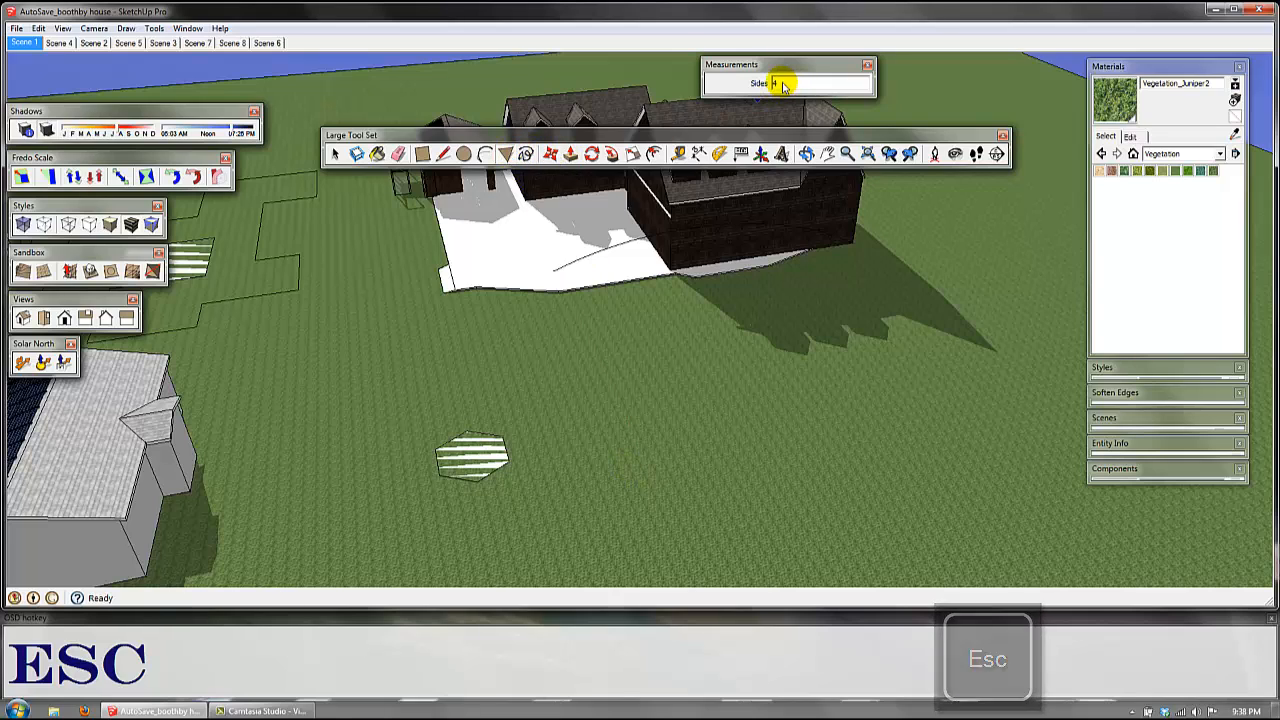
Step: Set the polygon to 3 sides and draw a triangle about 14' 2" in radius on the grass beside the hexagon
{"action": "type", "text": "3"}
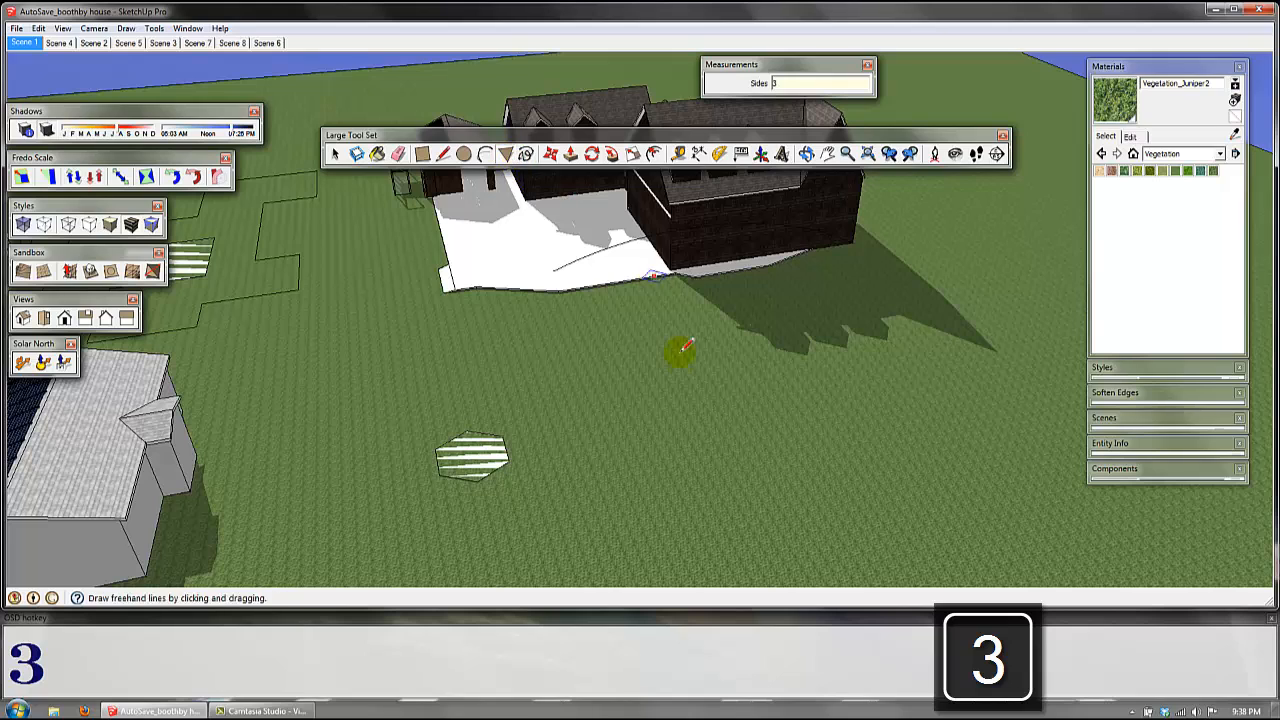
{"action": "left_click", "coordinate": [657, 420]}
{"action": "key", "text": "Escape"}
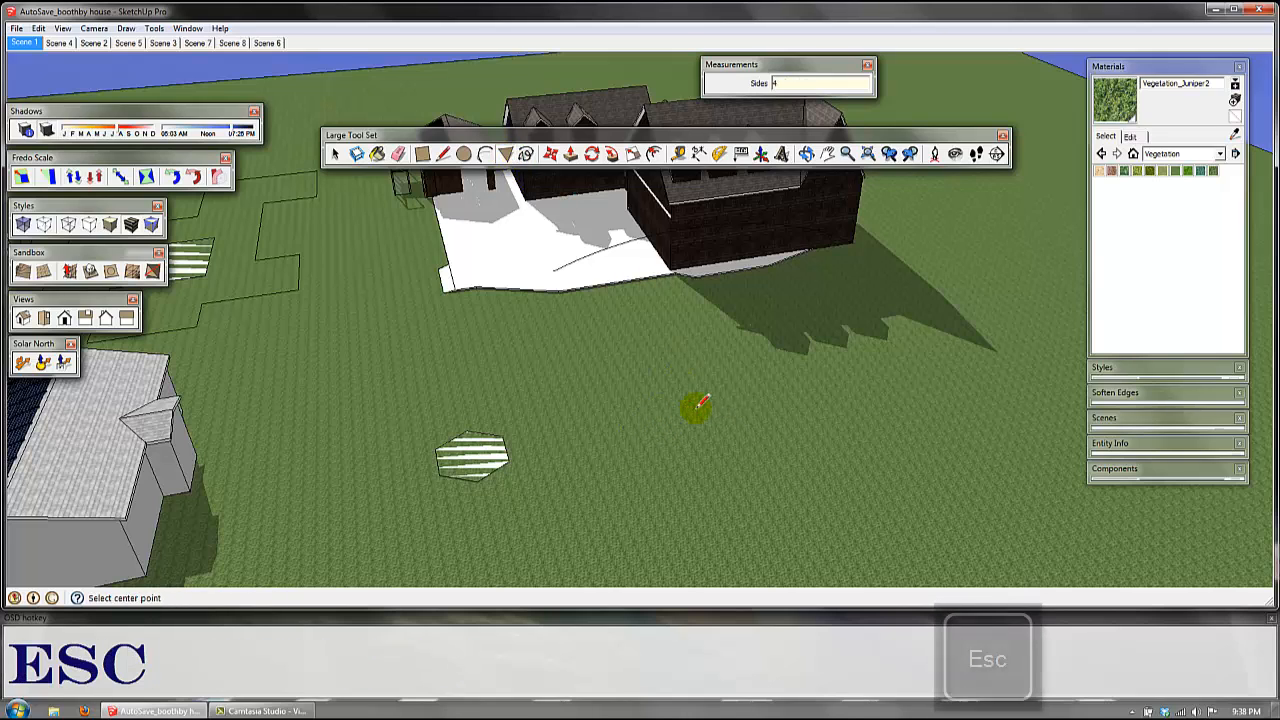
{"action": "left_click", "coordinate": [508, 162]}
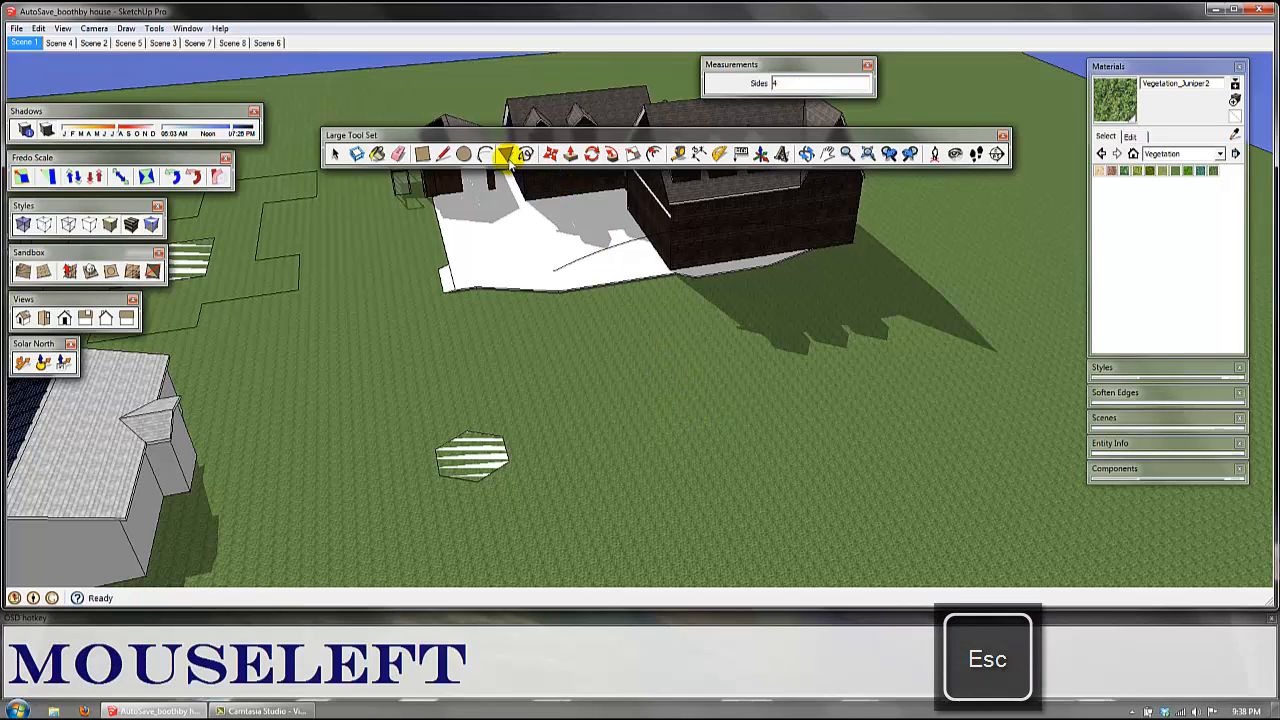
{"action": "type", "text": "3"}
{"action": "key", "text": "Return"}
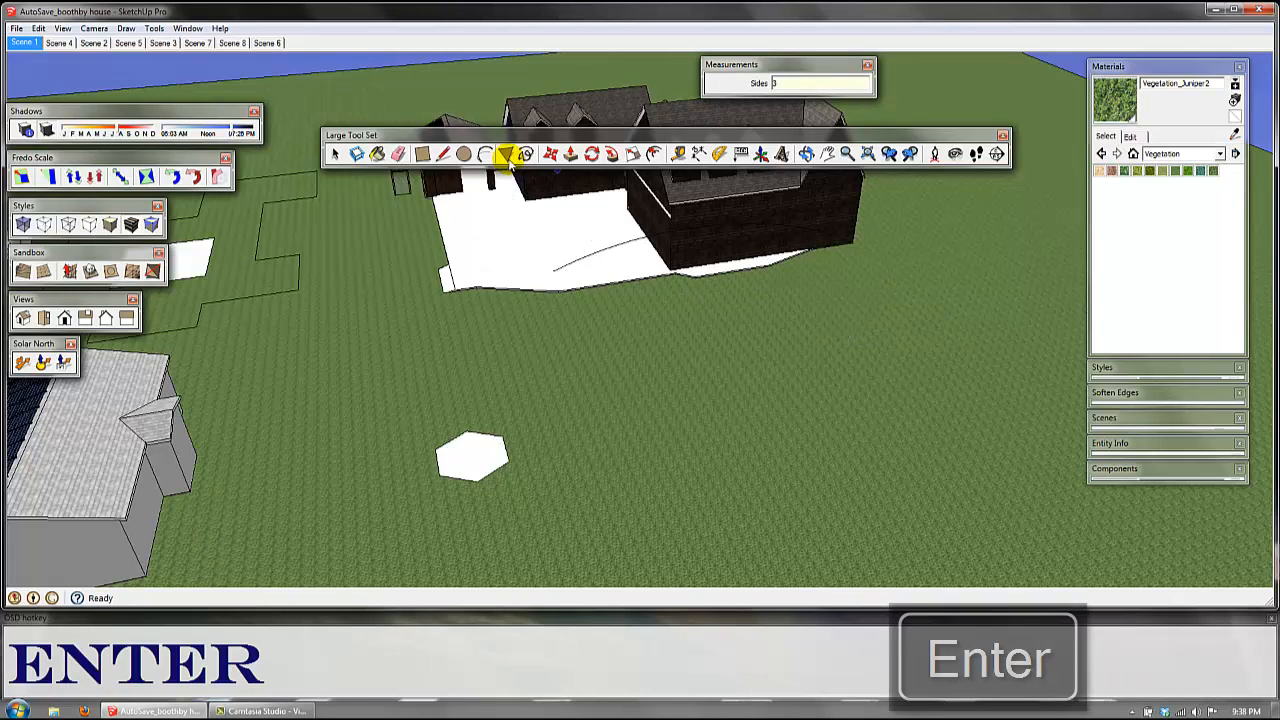
{"action": "left_click", "coordinate": [615, 452]}
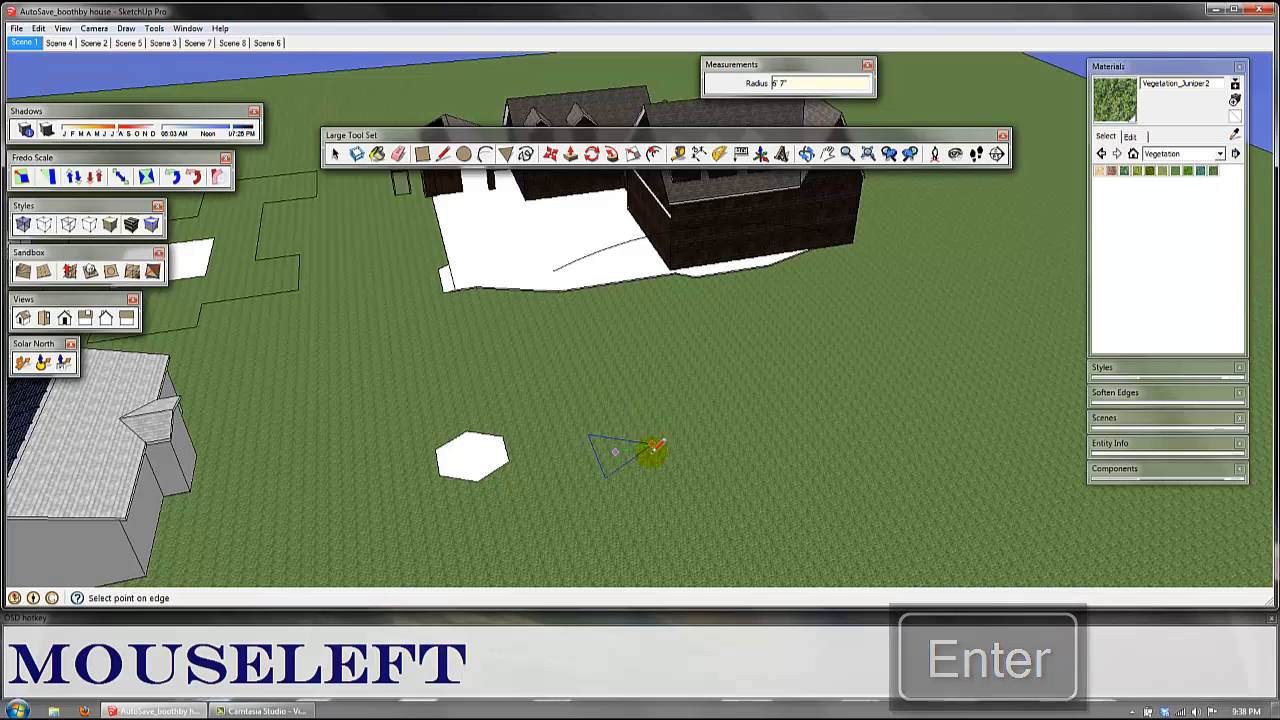
{"action": "left_click", "coordinate": [596, 404]}
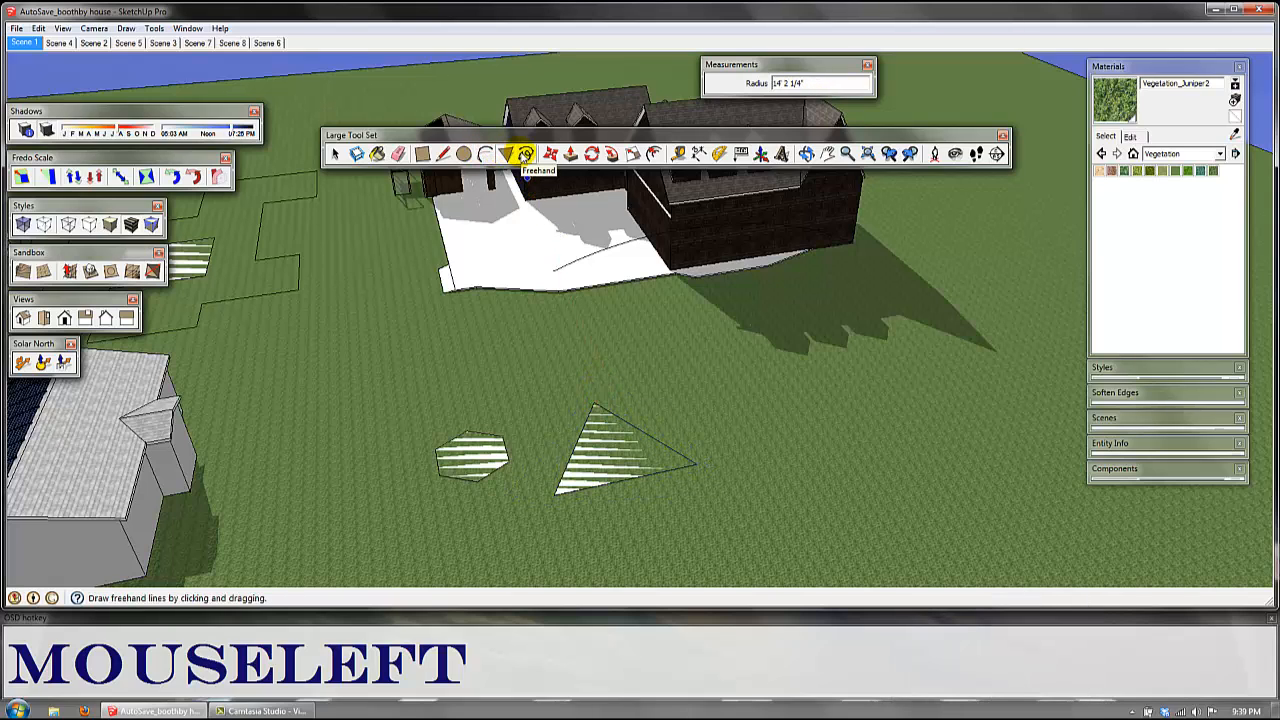
Step: Draw a closed, winding freehand outline on the grass around the triangle and past the hexagon
{"action": "left_click", "coordinate": [525, 154]}
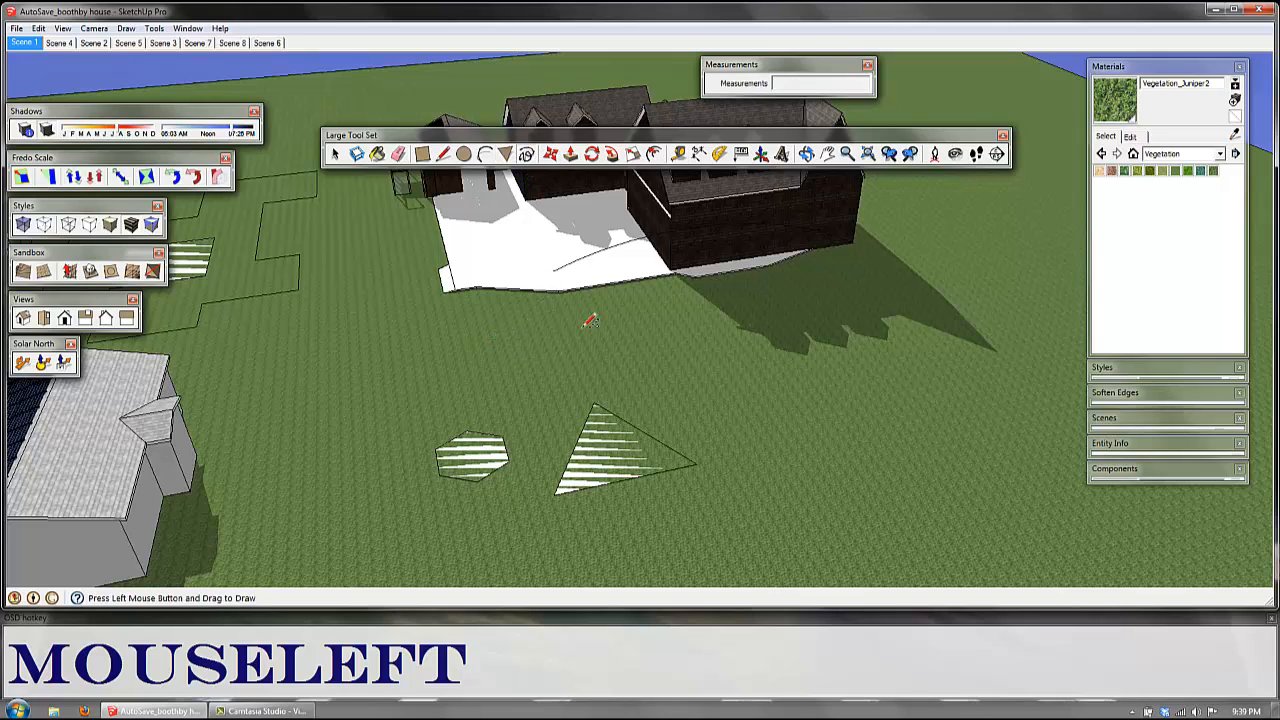
{"action": "mouse_move", "coordinate": [493, 340]}
{"action": "left_mouse_down"}
{"action": "mouse_move", "coordinate": [706, 400]}
{"action": "mouse_move", "coordinate": [826, 503]}
{"action": "mouse_move", "coordinate": [545, 522]}
{"action": "left_mouse_up"}
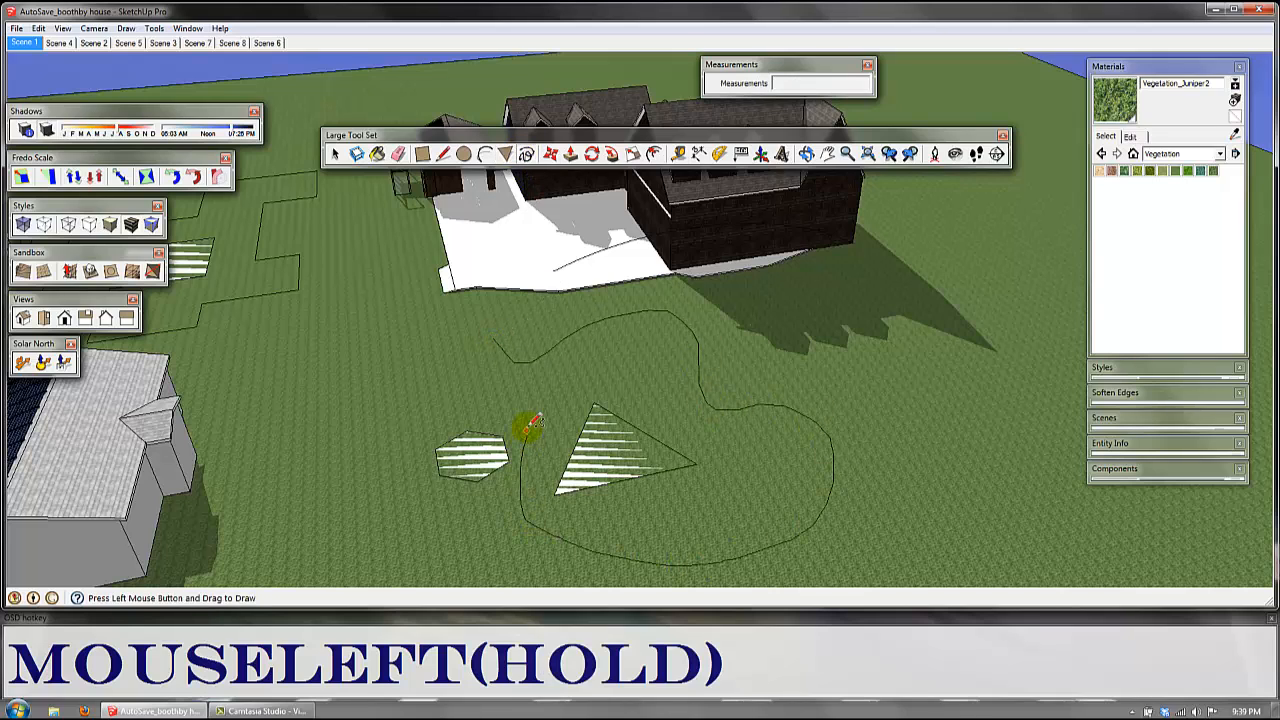
{"action": "left_click_drag", "start_coordinate": [530, 425], "coordinate": [382, 482]}
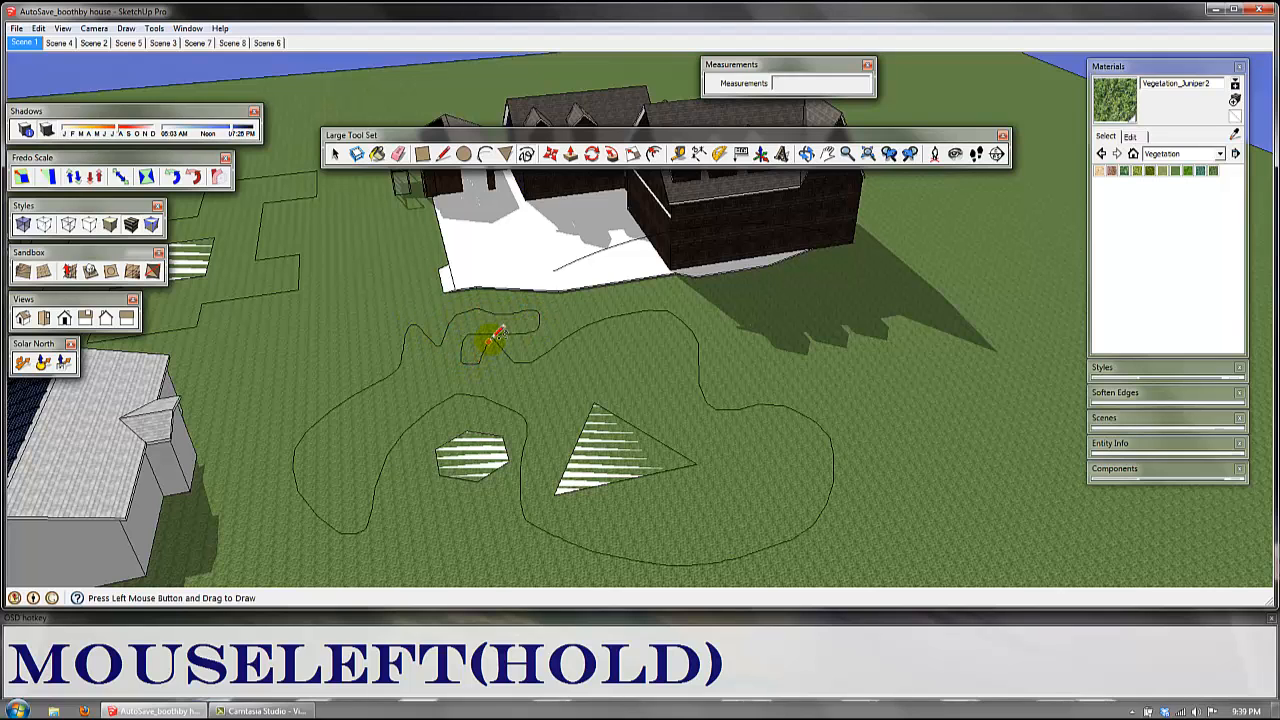
{"action": "left_click_drag", "start_coordinate": [496, 337], "coordinate": [493, 340]}
Step: Draw loose, looping freehand curves on the open grass beyond the closed freehand shape
{"action": "middle_click_drag", "start_coordinate": [900, 458], "coordinate": [740, 400]}
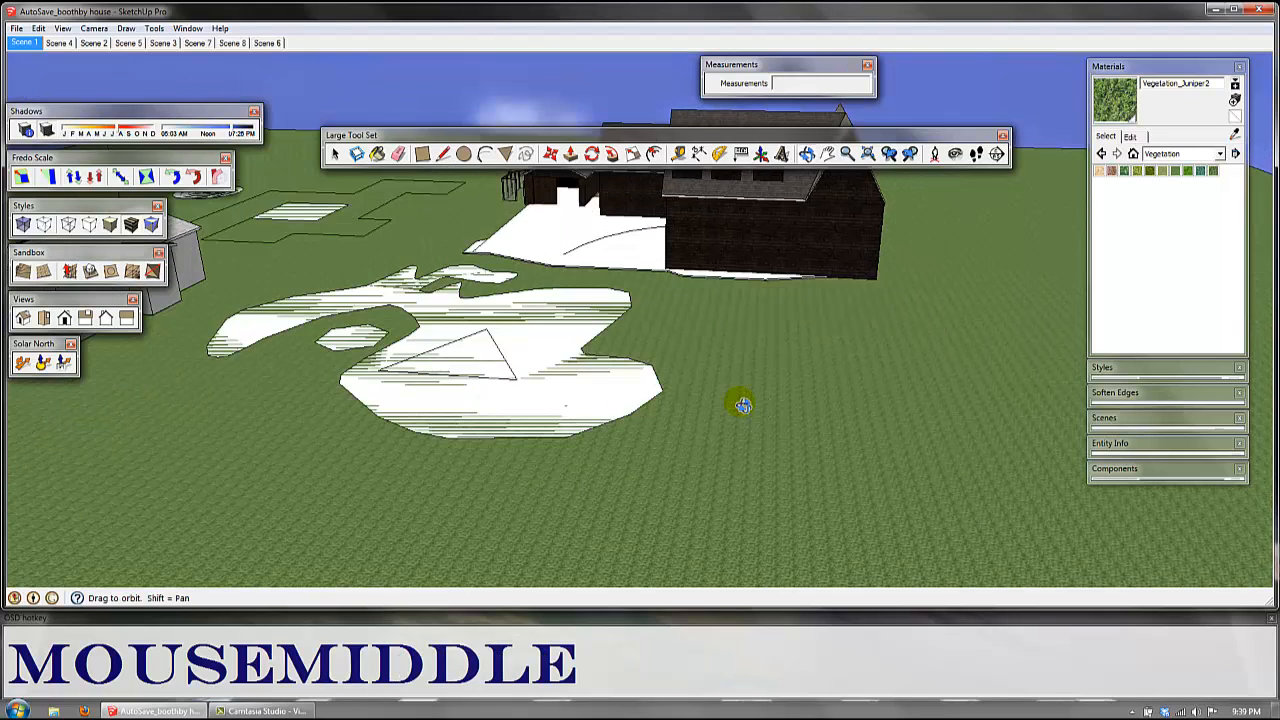
{"action": "scroll", "coordinate": [646, 423], "scroll_direction": "down", "scroll_amount": 3}
{"action": "middle_click_drag", "start_coordinate": [495, 425], "coordinate": [810, 270], "text": "shift"}
{"action": "left_click_drag", "start_coordinate": [808, 274], "coordinate": [857, 402]}
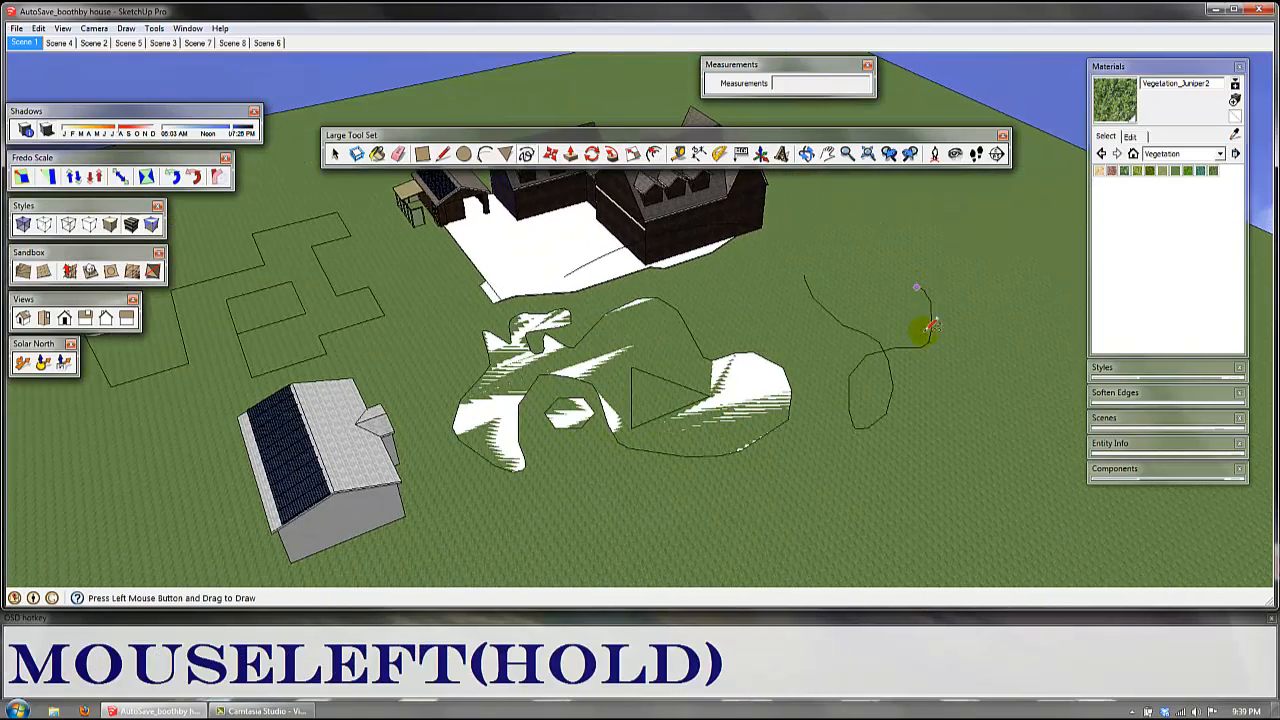
{"action": "left_click_drag", "start_coordinate": [918, 446], "coordinate": [924, 397]}
{"action": "middle_click_drag", "start_coordinate": [798, 455], "coordinate": [824, 338], "text": "shift"}
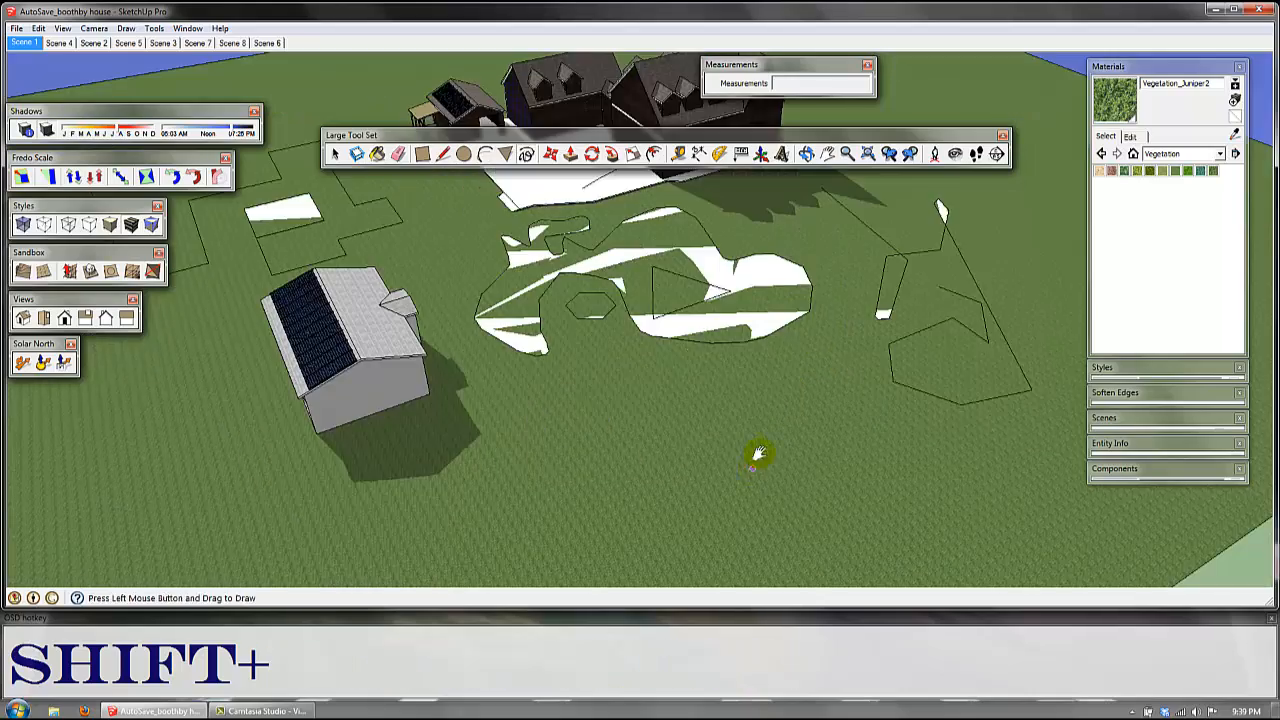
{"action": "mouse_move", "coordinate": [697, 458]}
{"action": "middle_mouse_down", "text": "shift"}
{"action": "mouse_move", "coordinate": [715, 395]}
{"action": "mouse_move", "coordinate": [843, 460]}
{"action": "mouse_move", "coordinate": [529, 423]}
{"action": "mouse_move", "coordinate": [677, 403]}
{"action": "mouse_move", "coordinate": [753, 360]}
{"action": "mouse_move", "coordinate": [634, 263]}
{"action": "mouse_move", "coordinate": [639, 243]}
{"action": "mouse_move", "coordinate": [659, 320]}
{"action": "middle_mouse_up", "text": "shift"}
{"action": "scroll", "coordinate": [842, 459], "scroll_direction": "down", "scroll_amount": 5}
{"action": "scroll", "coordinate": [614, 337], "scroll_direction": "up", "scroll_amount": 8}
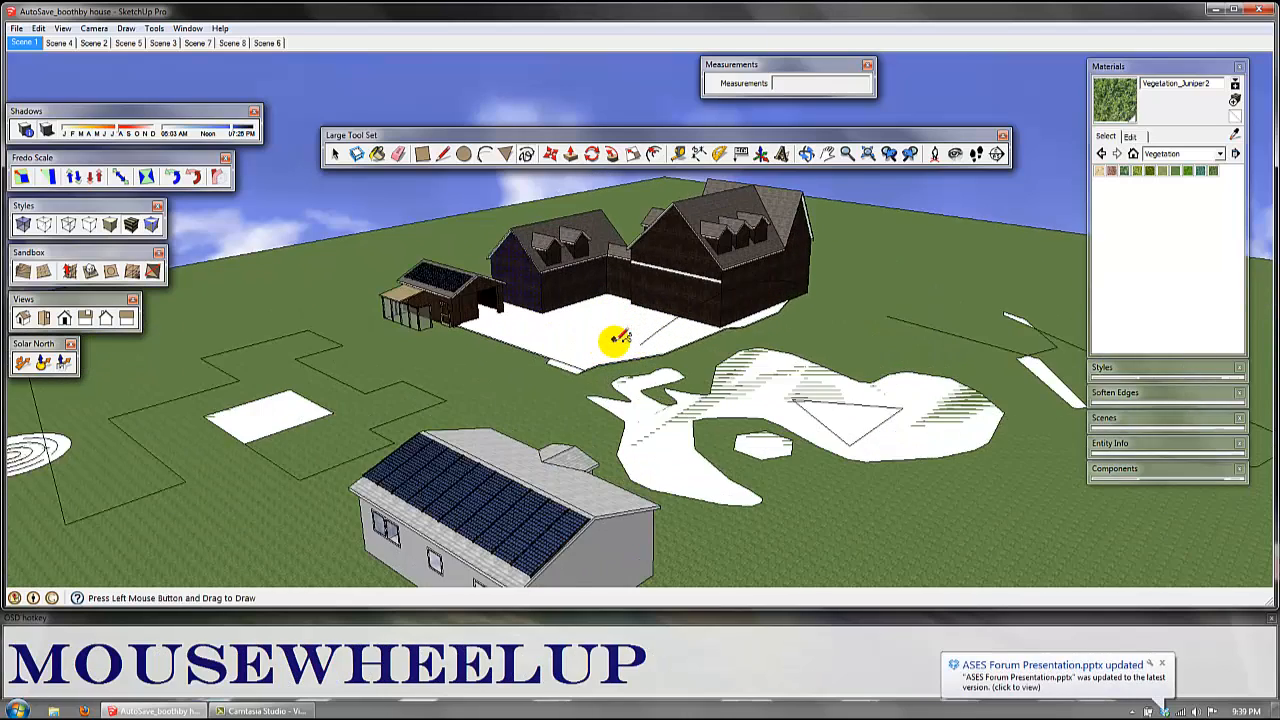
Step: Select the vertical line at the corner of the stepped ground outline and move it by its lower endpoint across the grass
{"action": "left_click", "coordinate": [552, 158]}
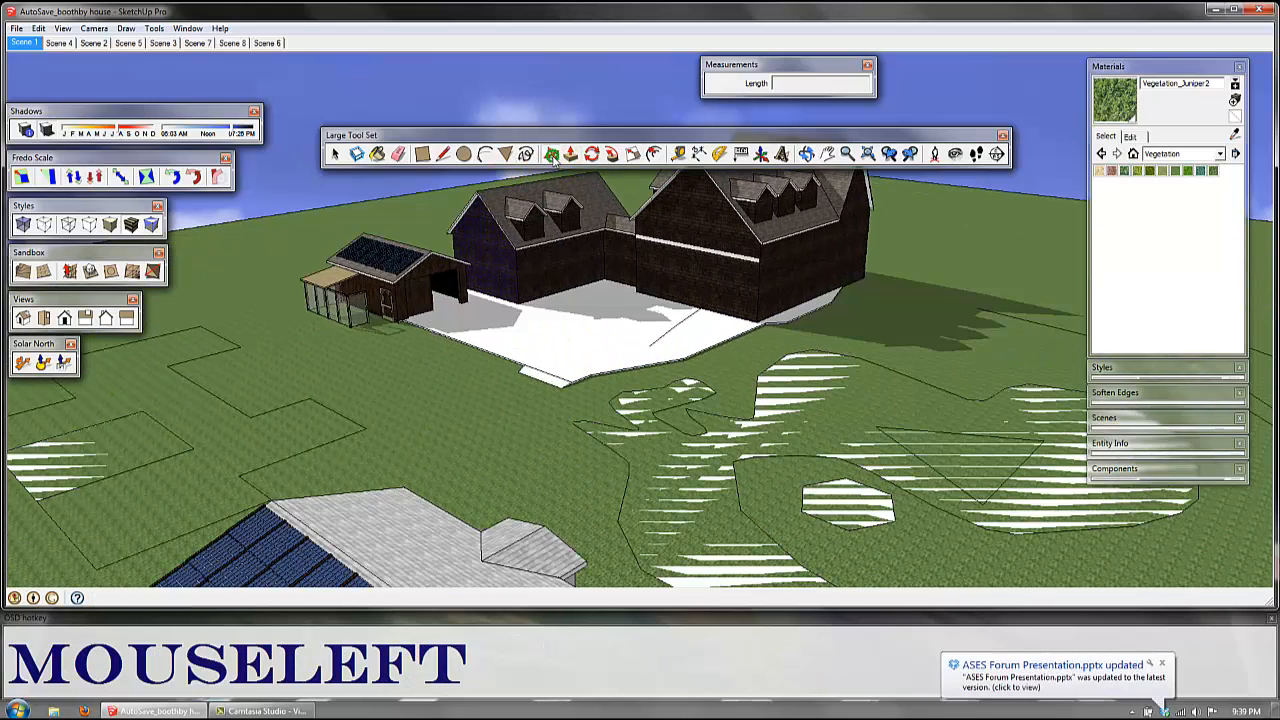
{"action": "key", "text": "m"}
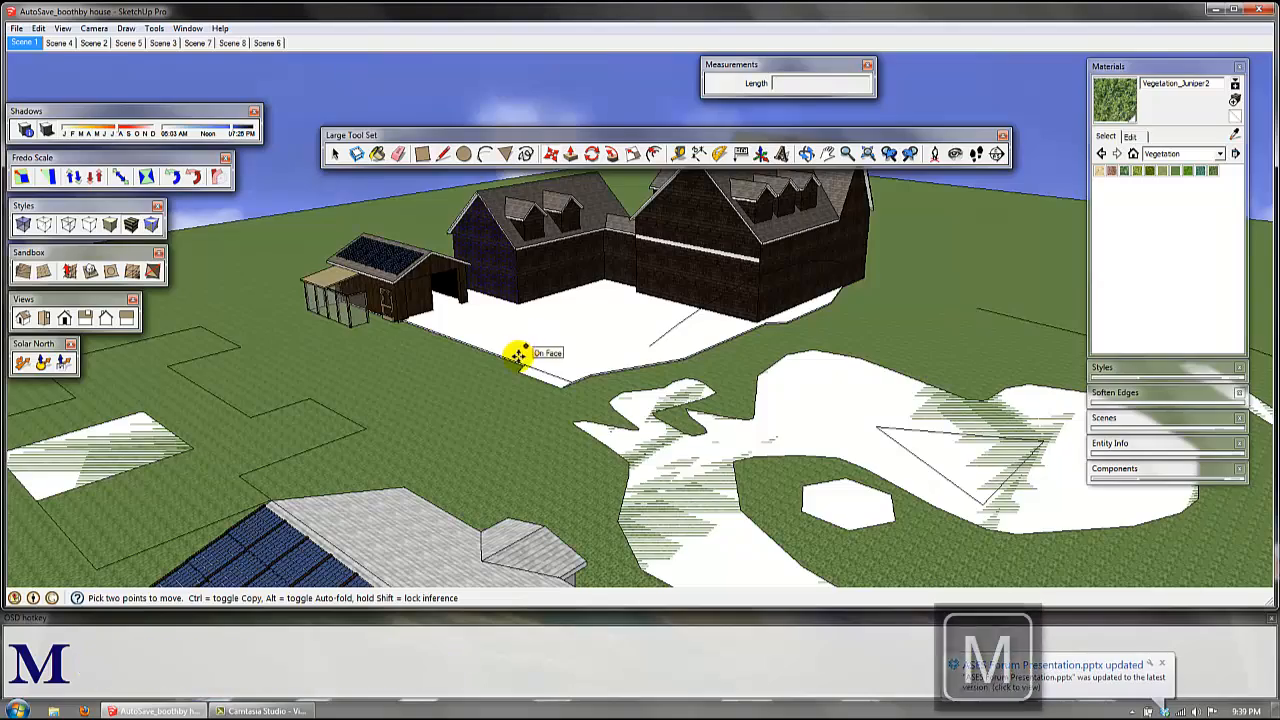
{"action": "scroll", "coordinate": [486, 423], "scroll_direction": "down", "scroll_amount": 3}
{"action": "middle_click_drag", "start_coordinate": [486, 432], "coordinate": [638, 399], "text": "shift"}
{"action": "middle_click_drag", "start_coordinate": [812, 387], "coordinate": [586, 420], "text": "shift"}
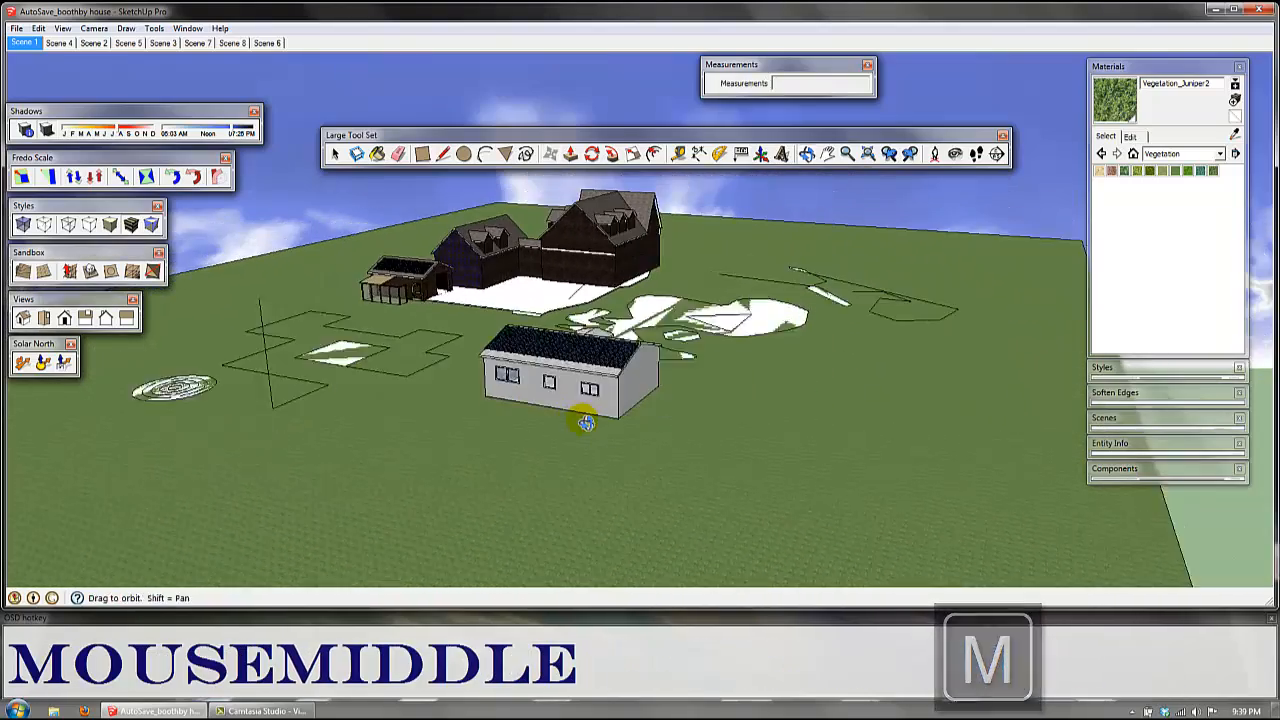
{"action": "left_click", "coordinate": [250, 311]}
{"action": "key", "text": "Escape"}
{"action": "key", "text": "space"}
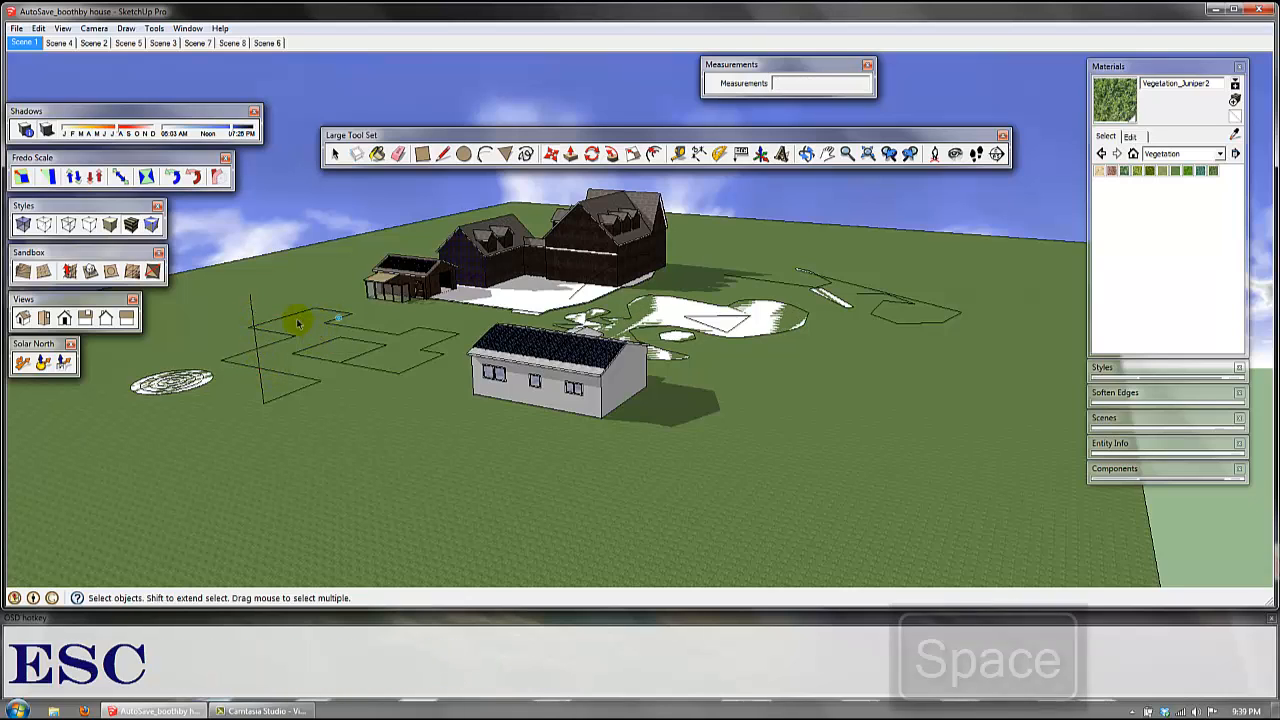
{"action": "left_click", "coordinate": [258, 311]}
{"action": "left_click", "coordinate": [252, 309]}
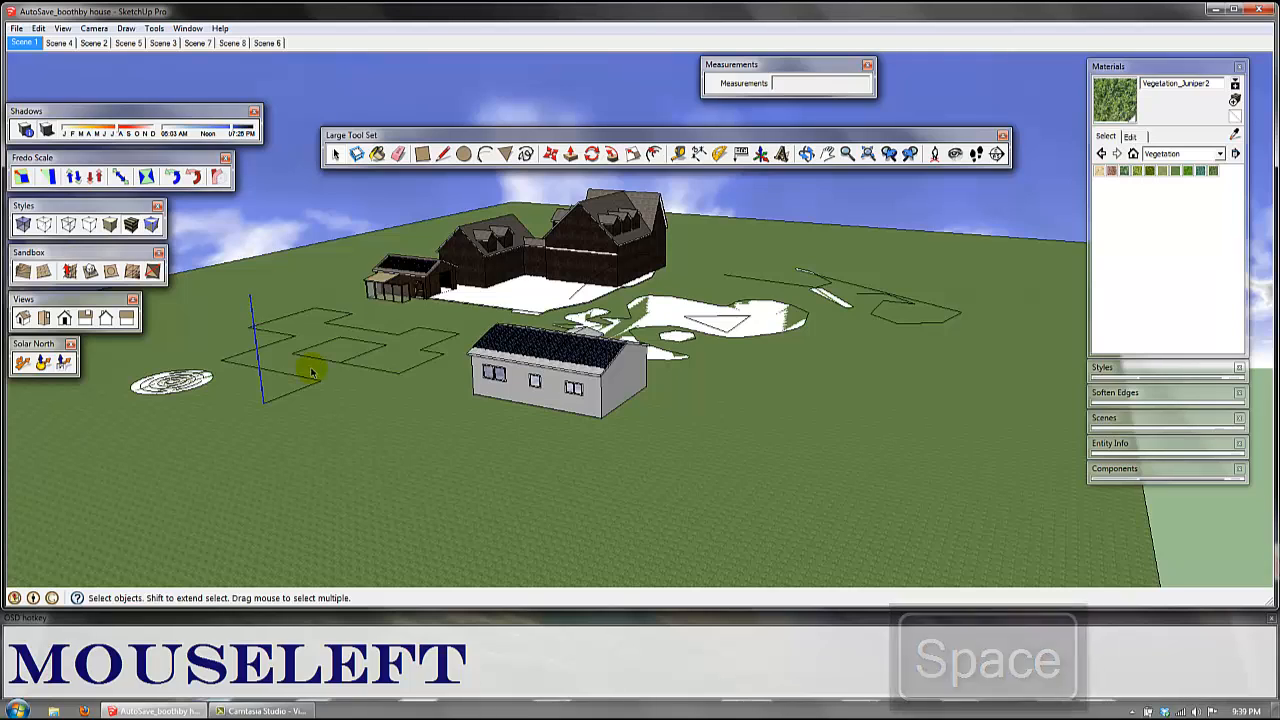
{"action": "key", "text": "m"}
{"action": "left_click", "coordinate": [265, 399]}
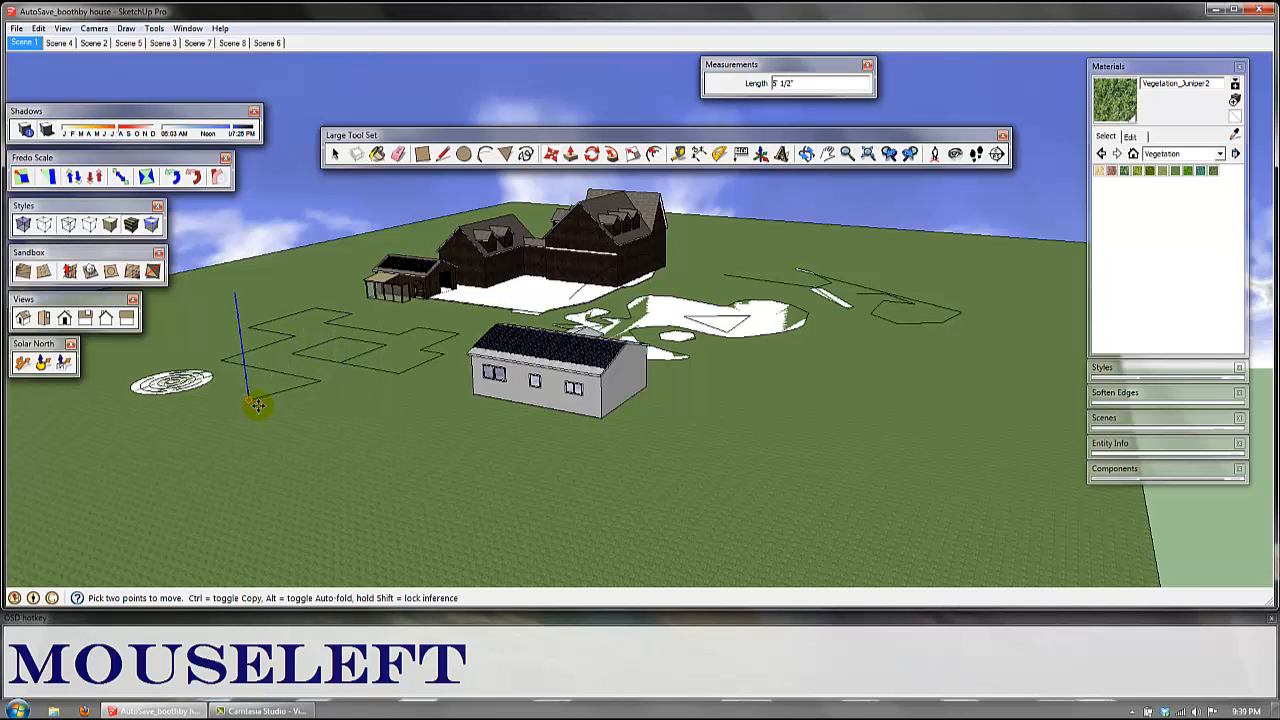
{"action": "middle_click_drag", "start_coordinate": [391, 455], "coordinate": [525, 473]}
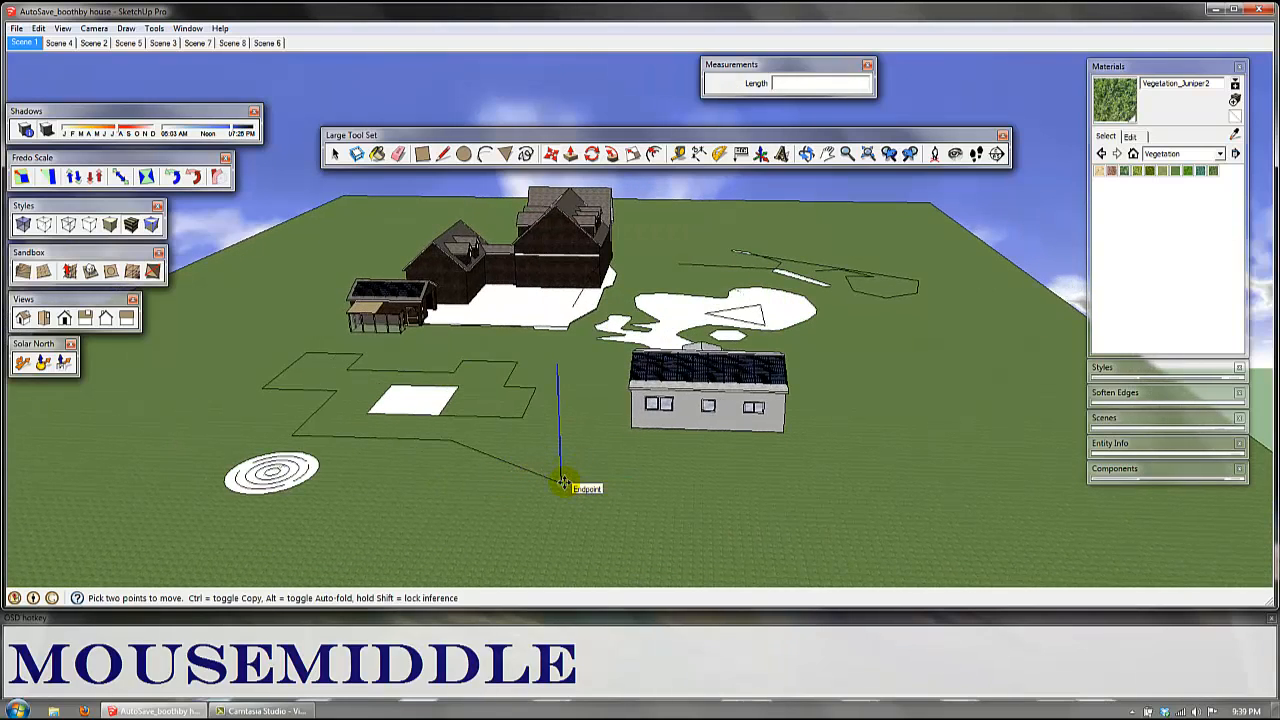
Step: Select the white rectangle with its edges inside the stepped outline and try moving it about 70' across the grass
{"action": "key", "text": "space"}
{"action": "left_click", "coordinate": [425, 400]}
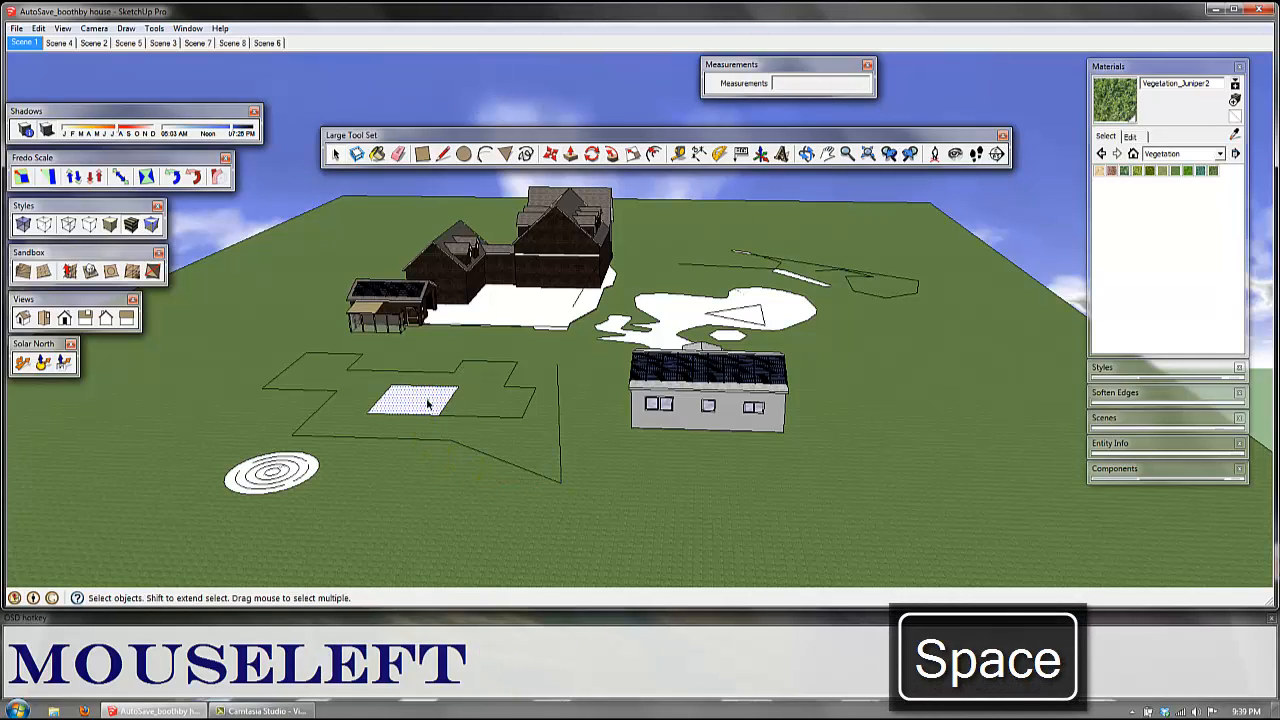
{"action": "key", "text": "m"}
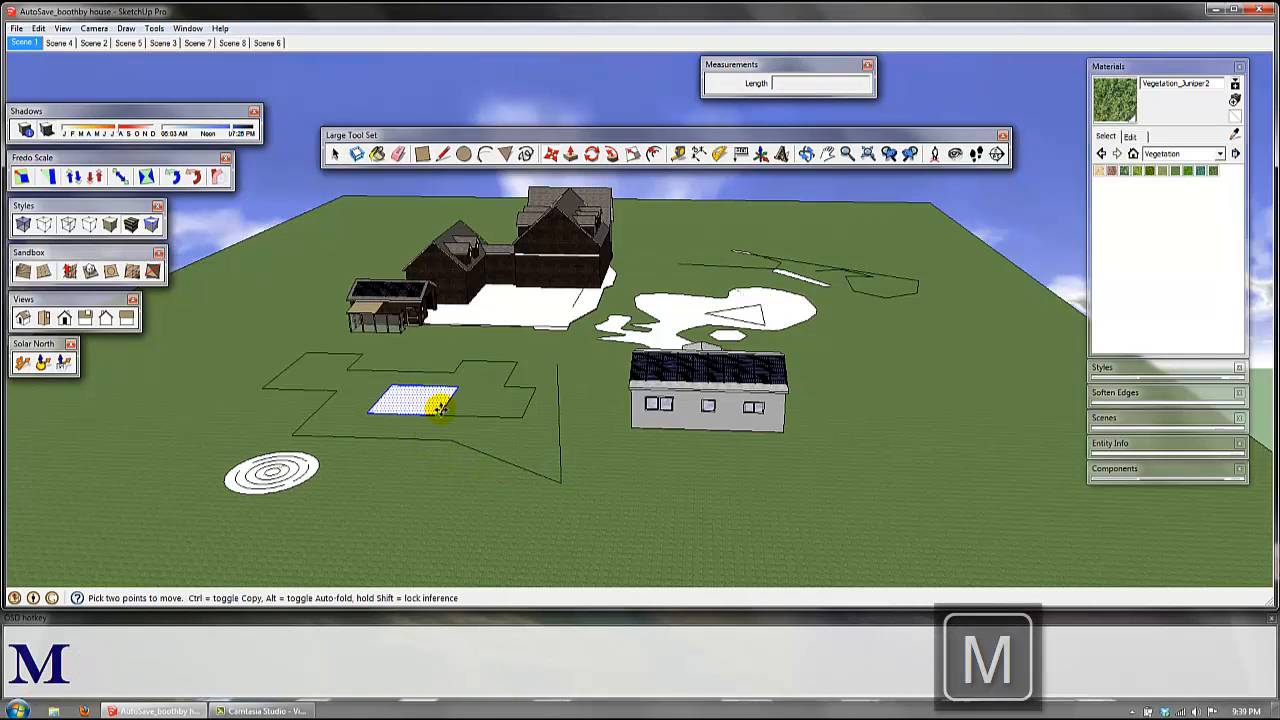
{"action": "left_click_drag", "start_coordinate": [440, 417], "coordinate": [431, 422]}
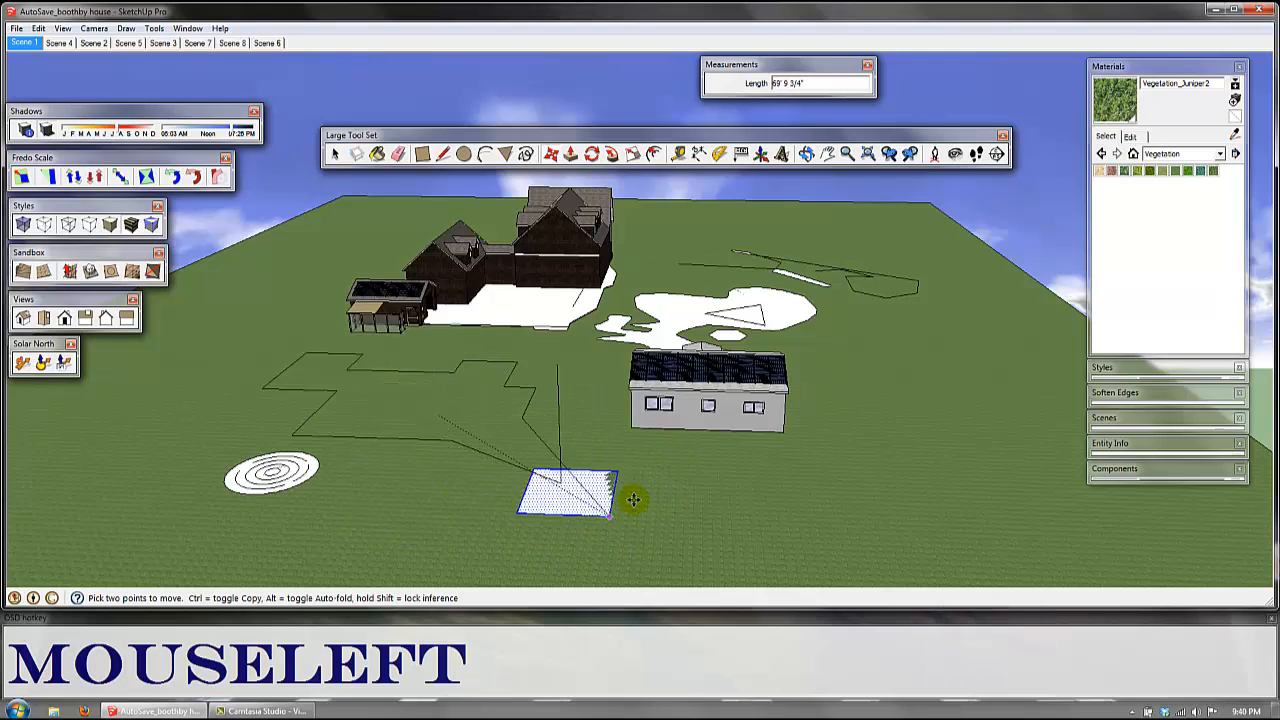
{"action": "left_click", "coordinate": [456, 416]}
{"action": "key", "text": "space"}
{"action": "key", "text": "space"}
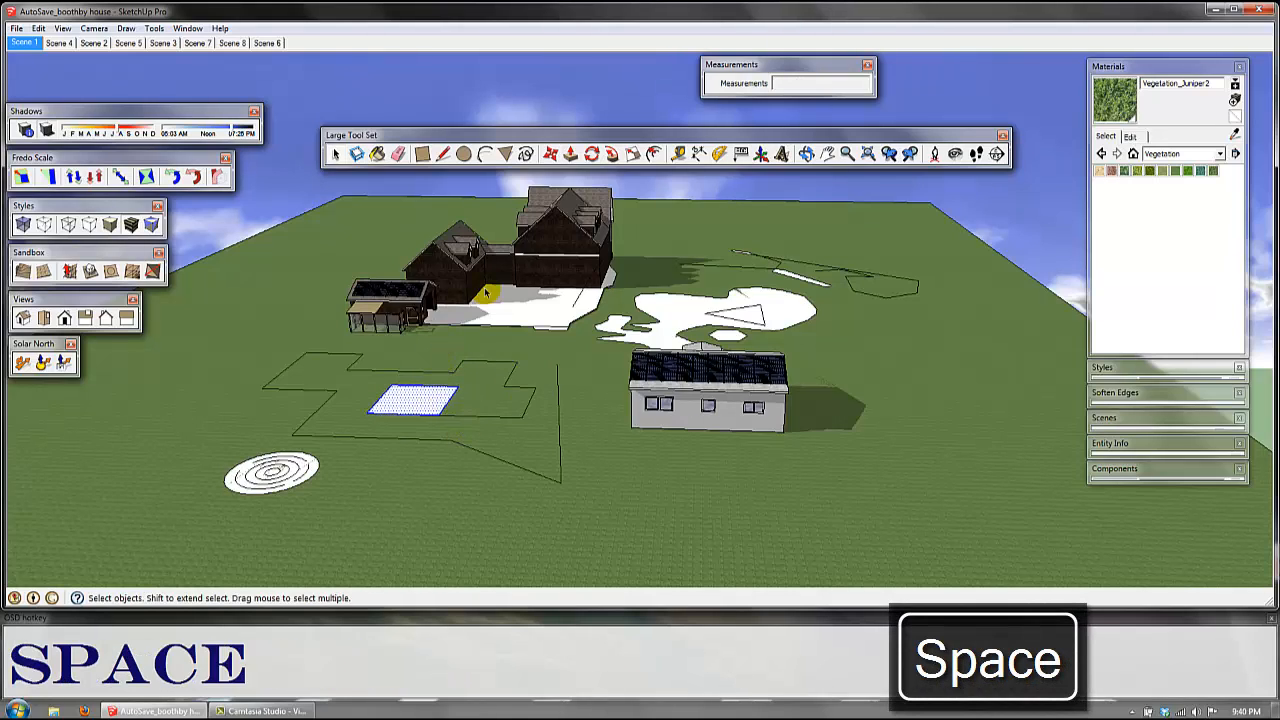
Step: Select the main house's dormered roof face and try moving it by the gable peak about 71' toward the small shed
{"action": "middle_click_drag", "start_coordinate": [522, 238], "coordinate": [585, 200]}
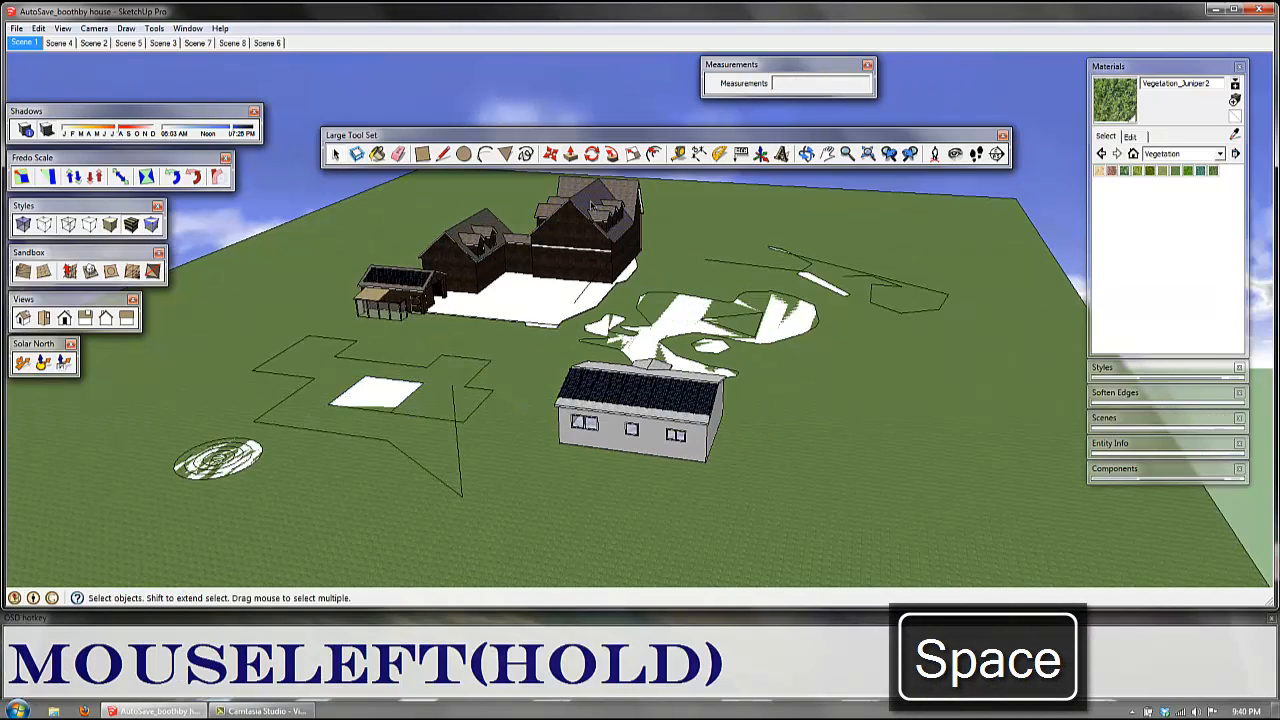
{"action": "left_click", "coordinate": [591, 205]}
{"action": "key", "text": "m"}
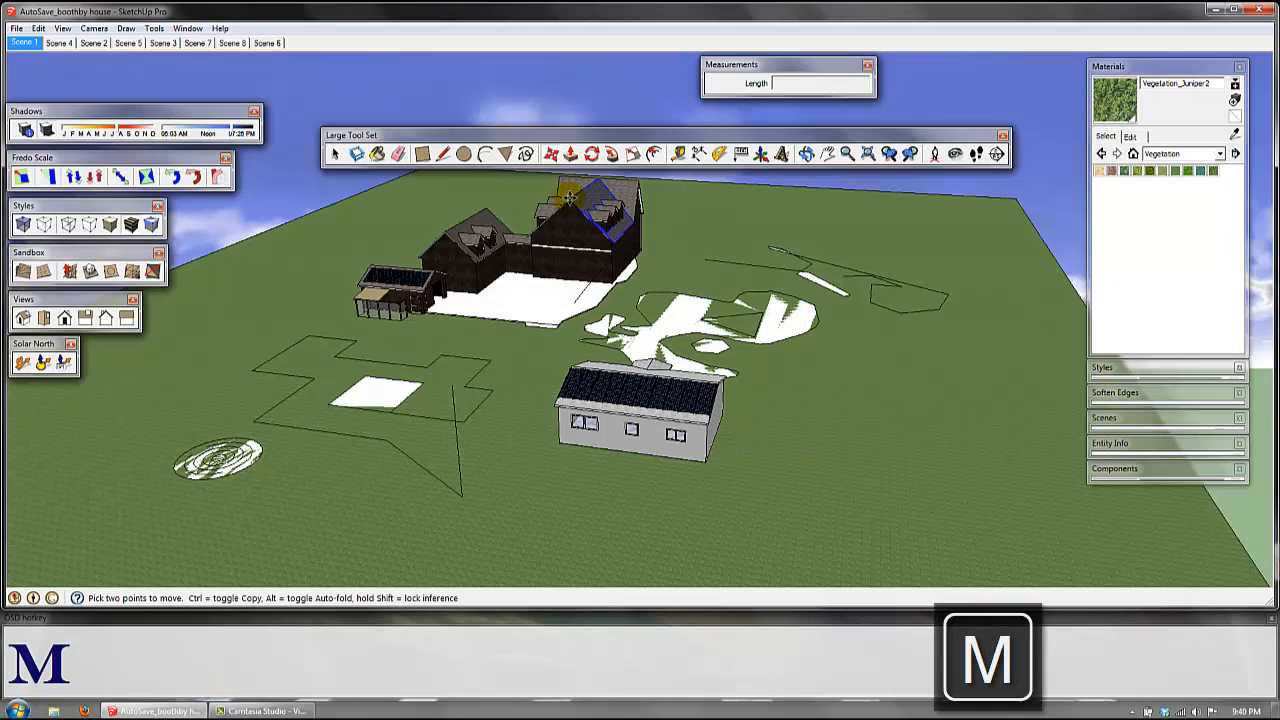
{"action": "left_click", "coordinate": [568, 197]}
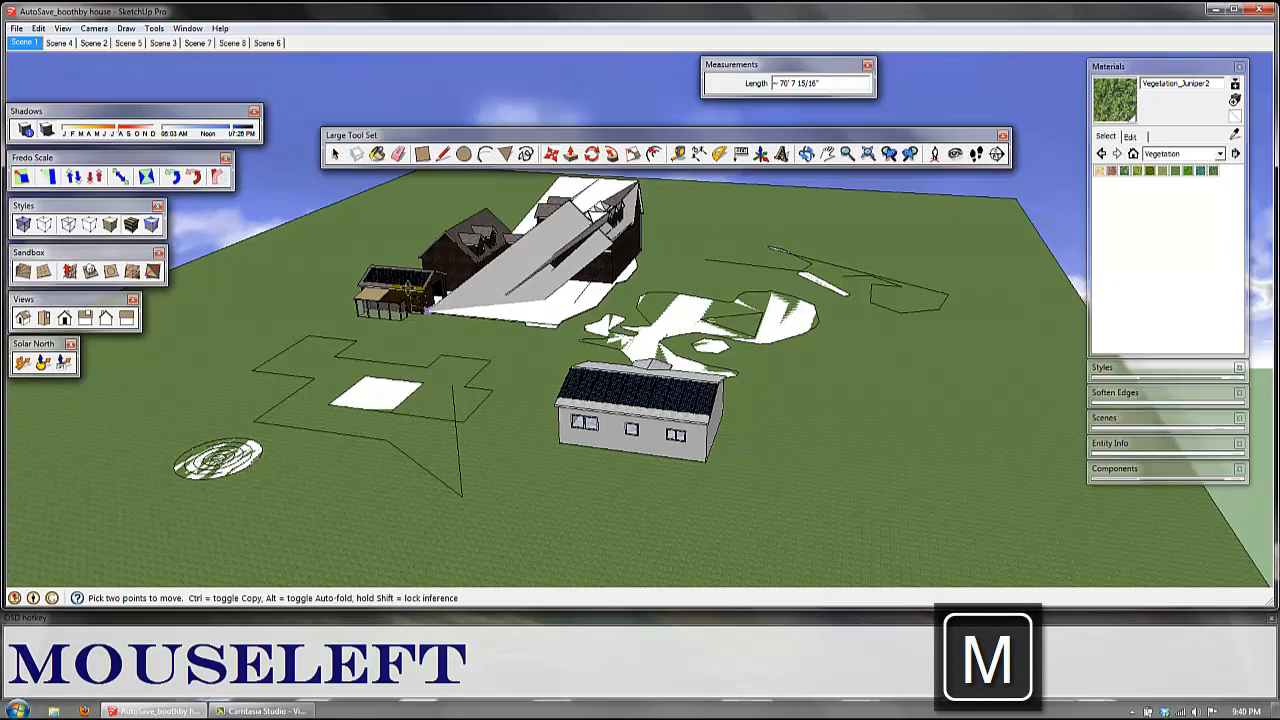
{"action": "key", "text": "Escape"}
{"action": "key", "text": "space"}
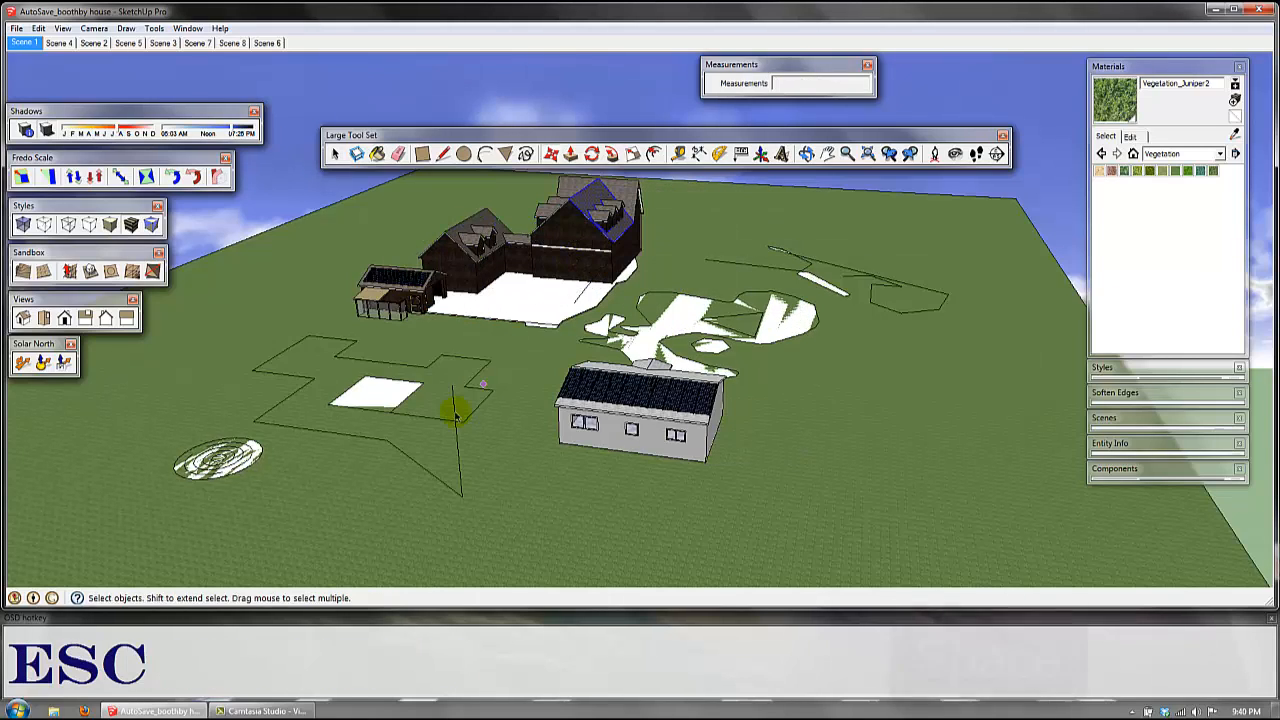
Step: Select the white rectangle with its edges inside the stepped outline and make it a group
{"action": "left_click", "coordinate": [383, 405]}
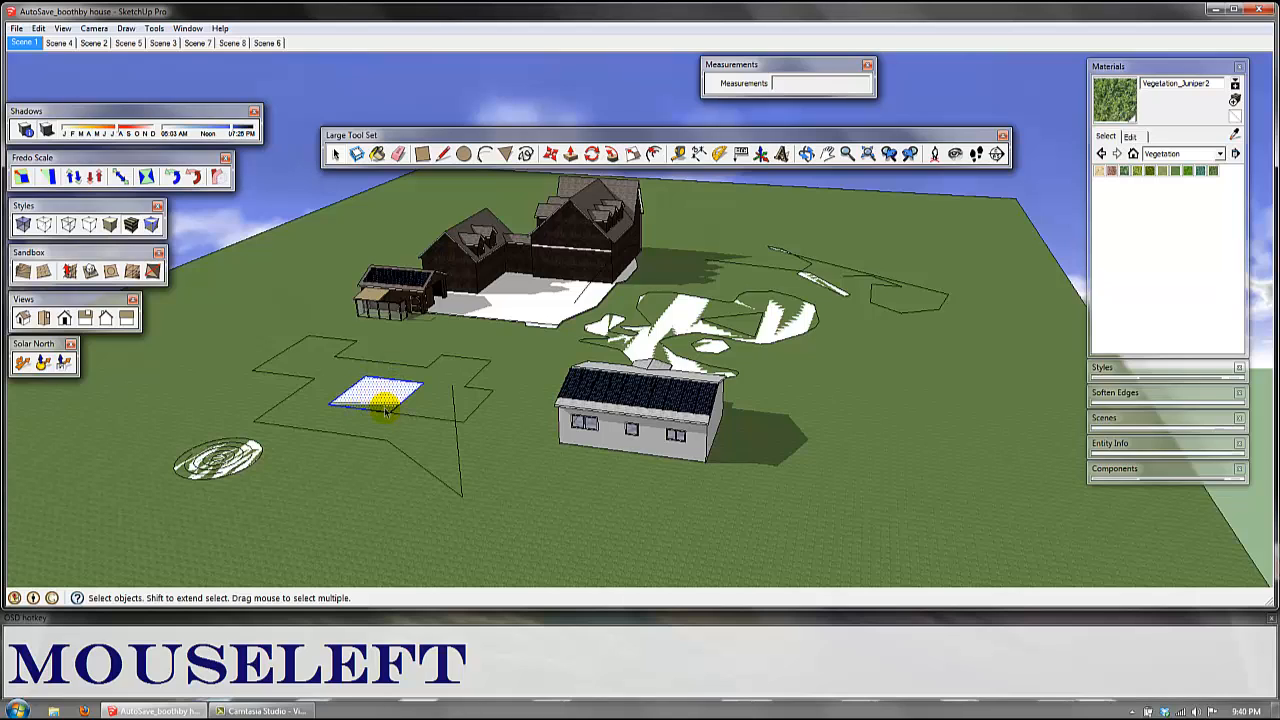
{"action": "right_click", "coordinate": [372, 393]}
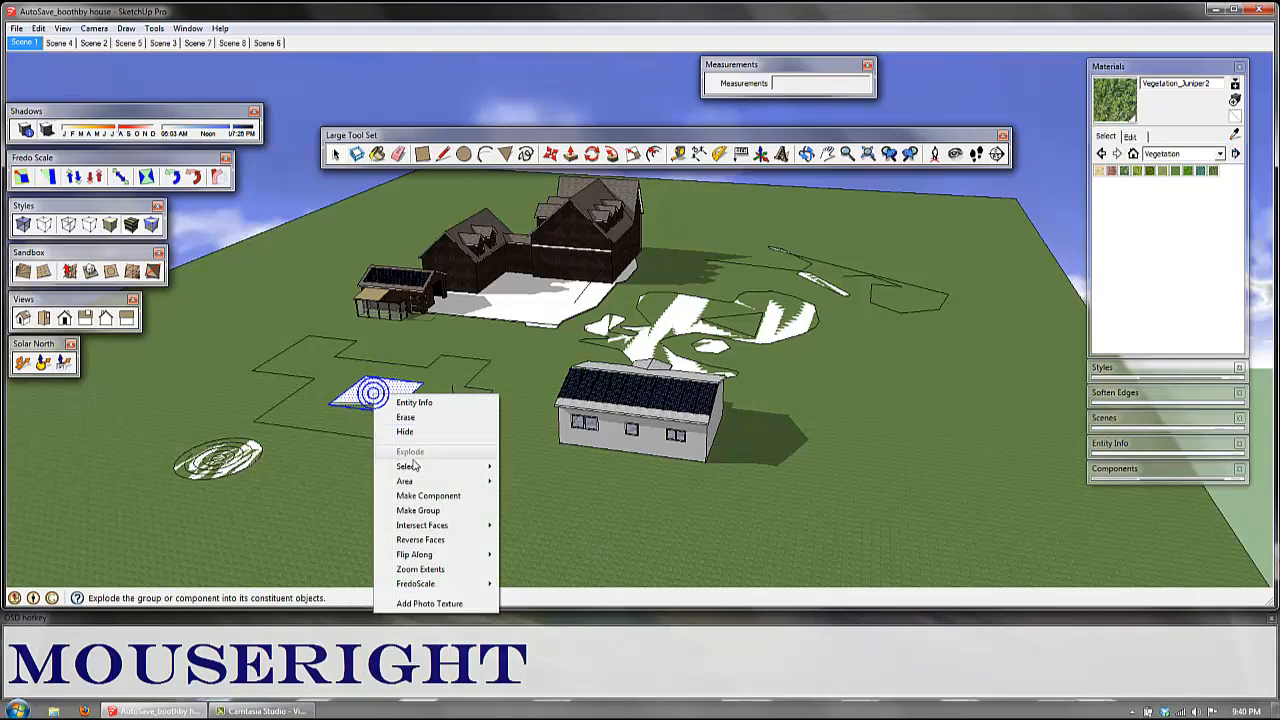
{"action": "key", "text": "Escape"}
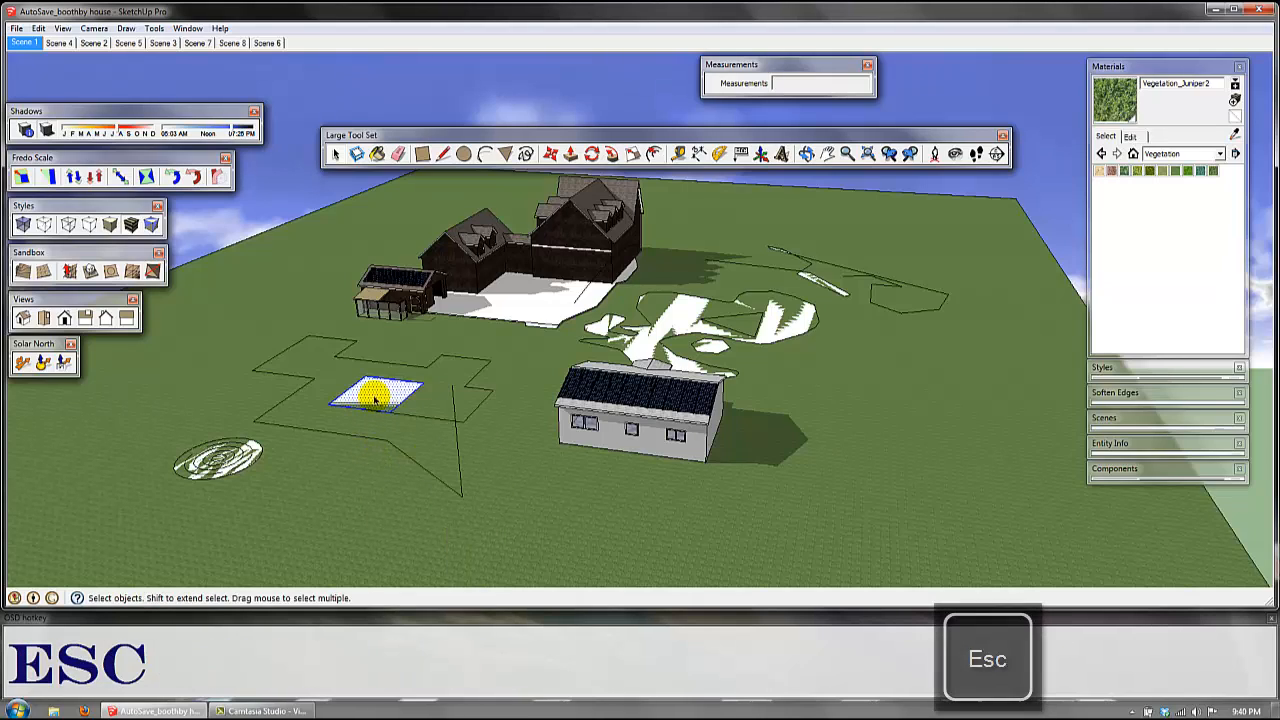
{"action": "key", "text": "g"}
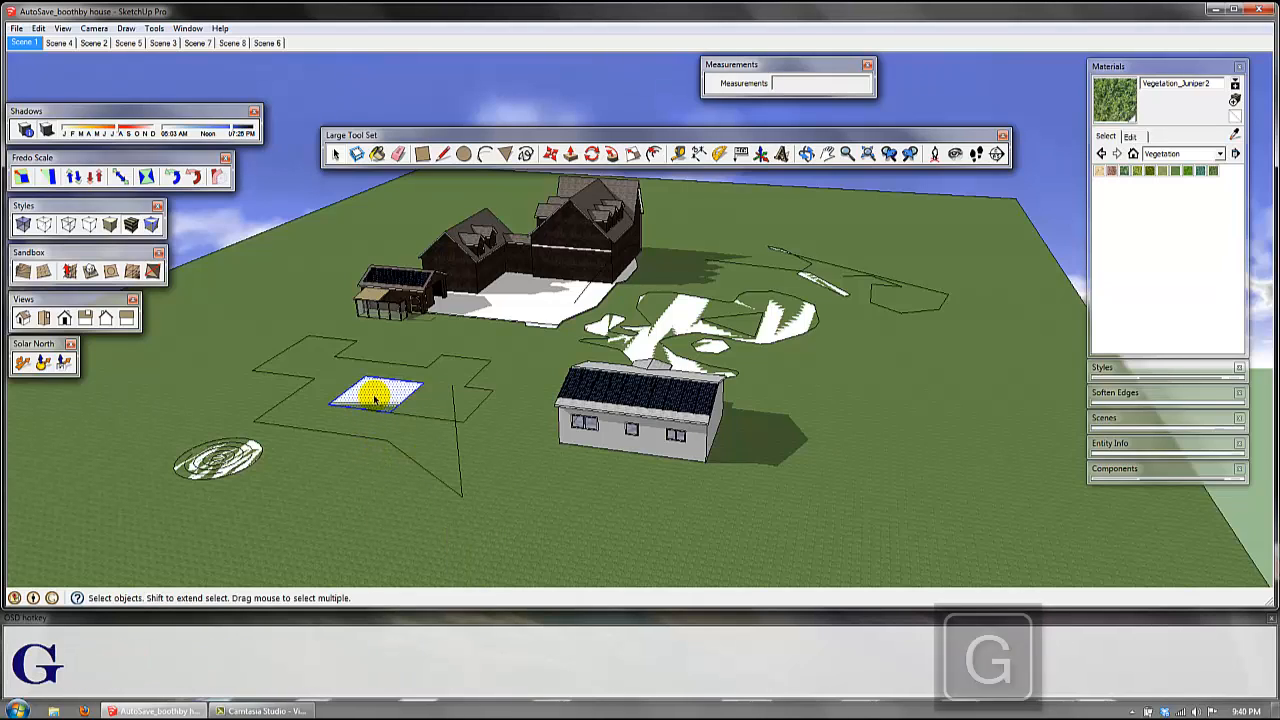
Step: Try moving the grouped white rectangle by its corner about 124' across the grass
{"action": "key", "text": "m"}
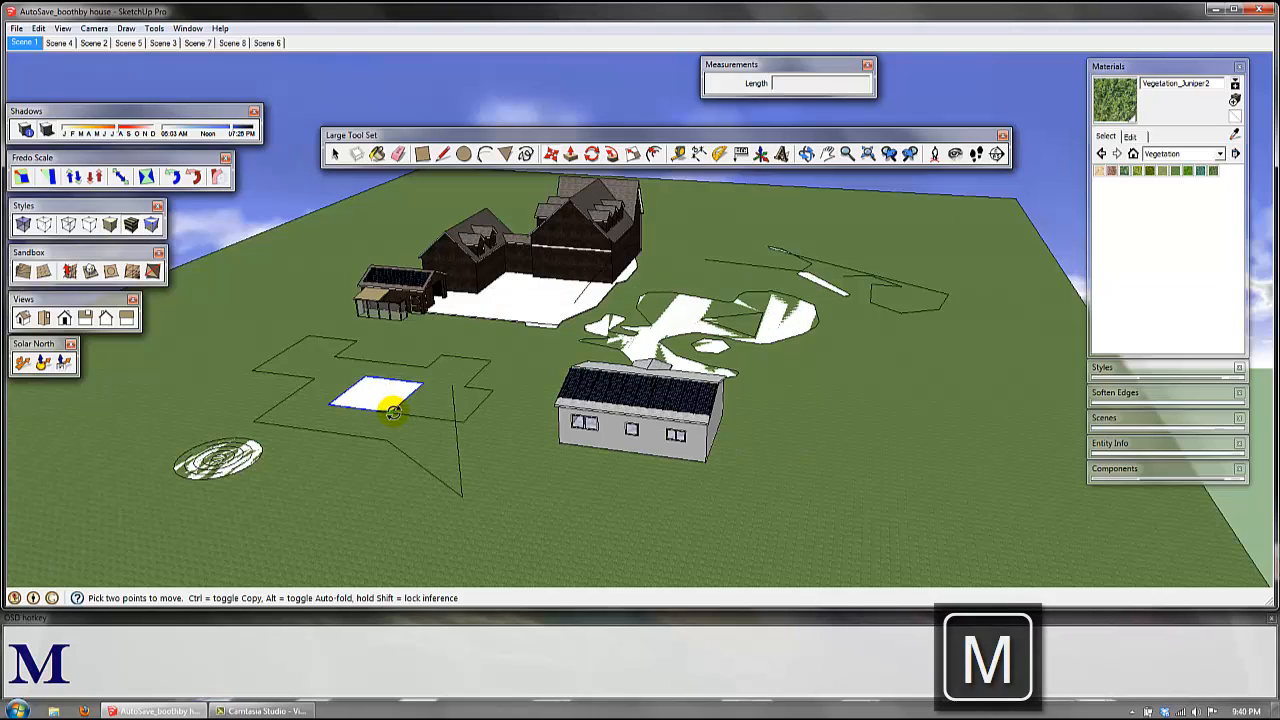
{"action": "left_click", "coordinate": [390, 402]}
{"action": "key", "text": "Escape"}
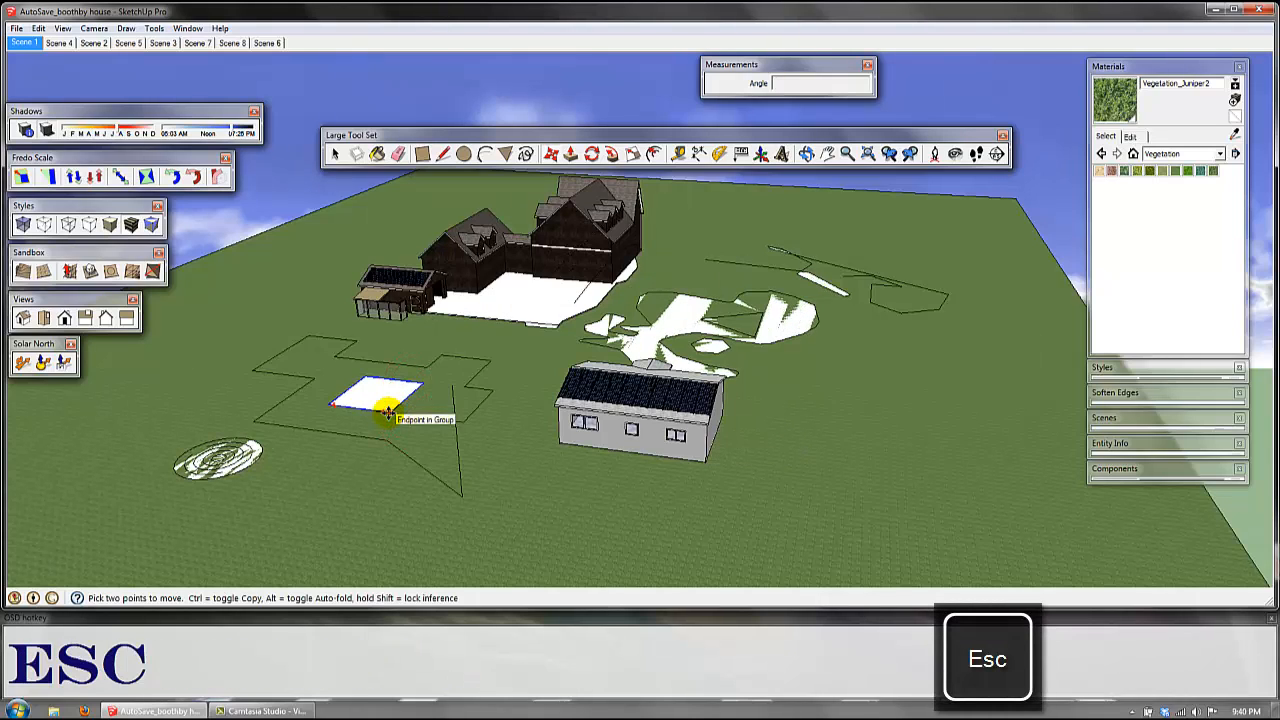
{"action": "left_click", "coordinate": [388, 402]}
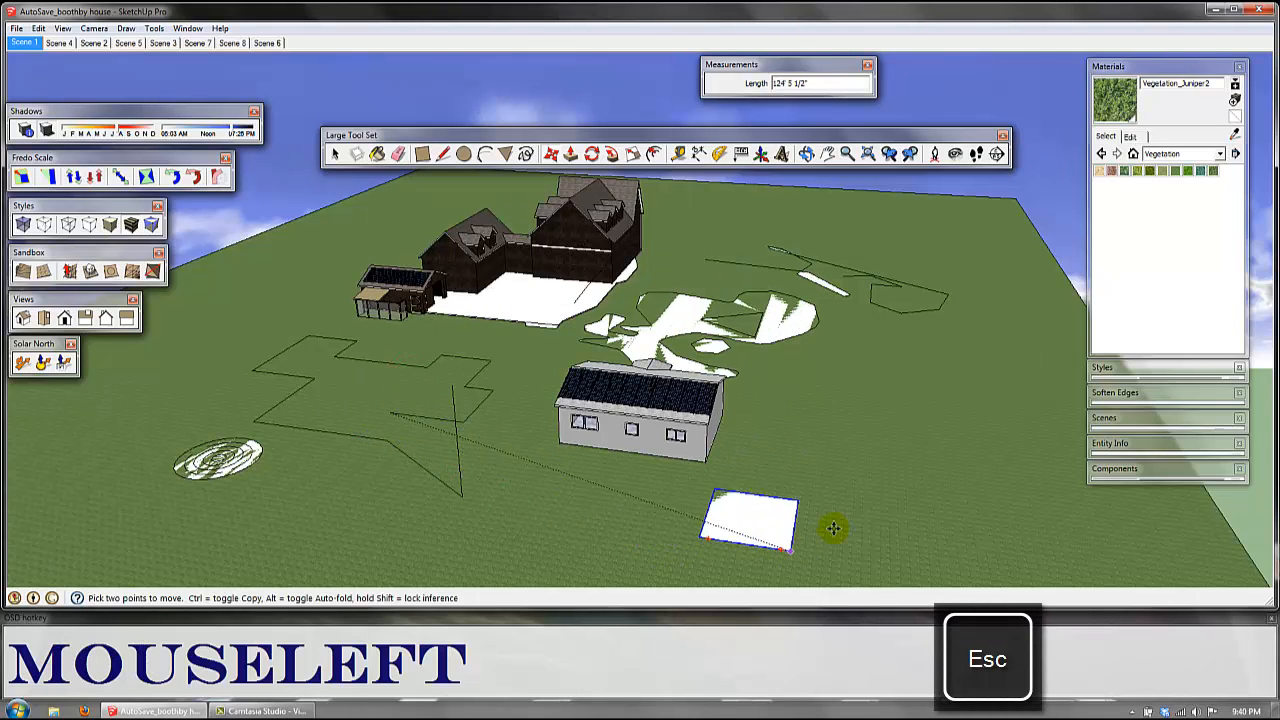
{"action": "key", "text": "Escape"}
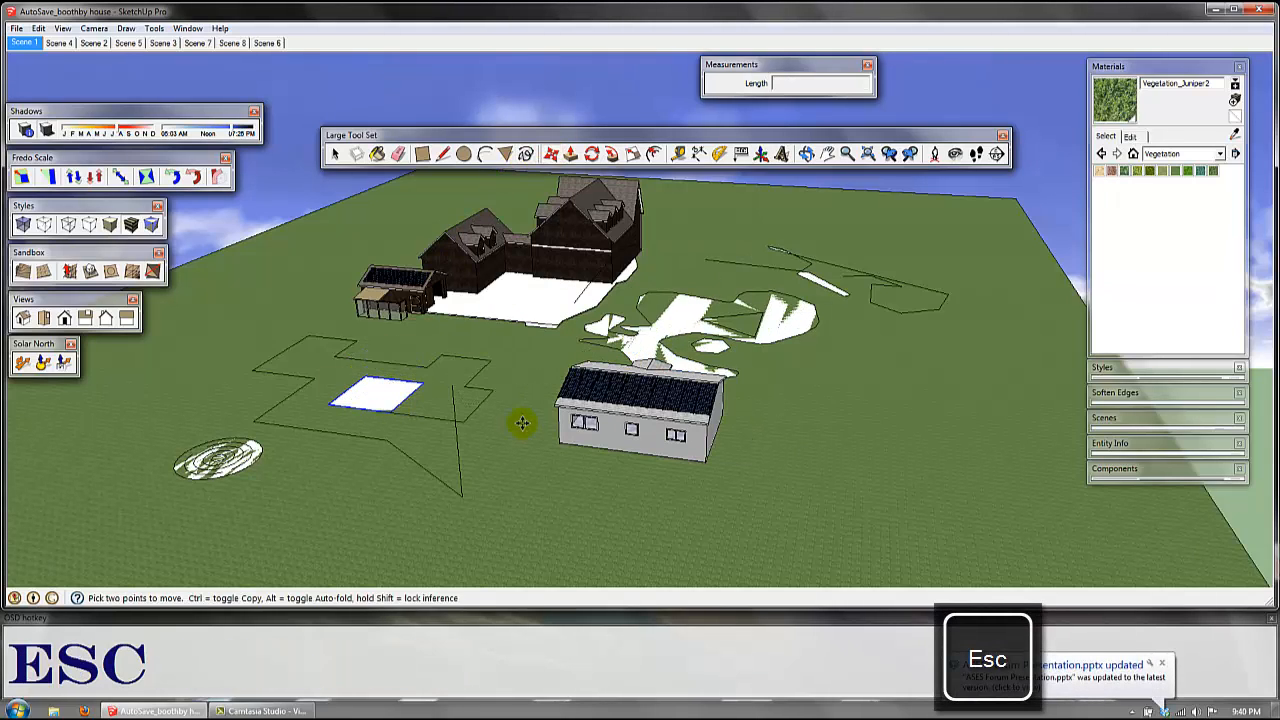
Step: Copy the grouped white rectangle about 16' straight up from its near corner
{"action": "middle_click_drag", "start_coordinate": [522, 423], "coordinate": [516, 361]}
{"action": "middle_click_drag", "start_coordinate": [522, 288], "coordinate": [589, 354], "text": "shift"}
{"action": "scroll", "coordinate": [410, 458], "scroll_direction": "up", "scroll_amount": 5}
{"action": "scroll", "coordinate": [432, 460], "scroll_direction": "up", "scroll_amount": 2}
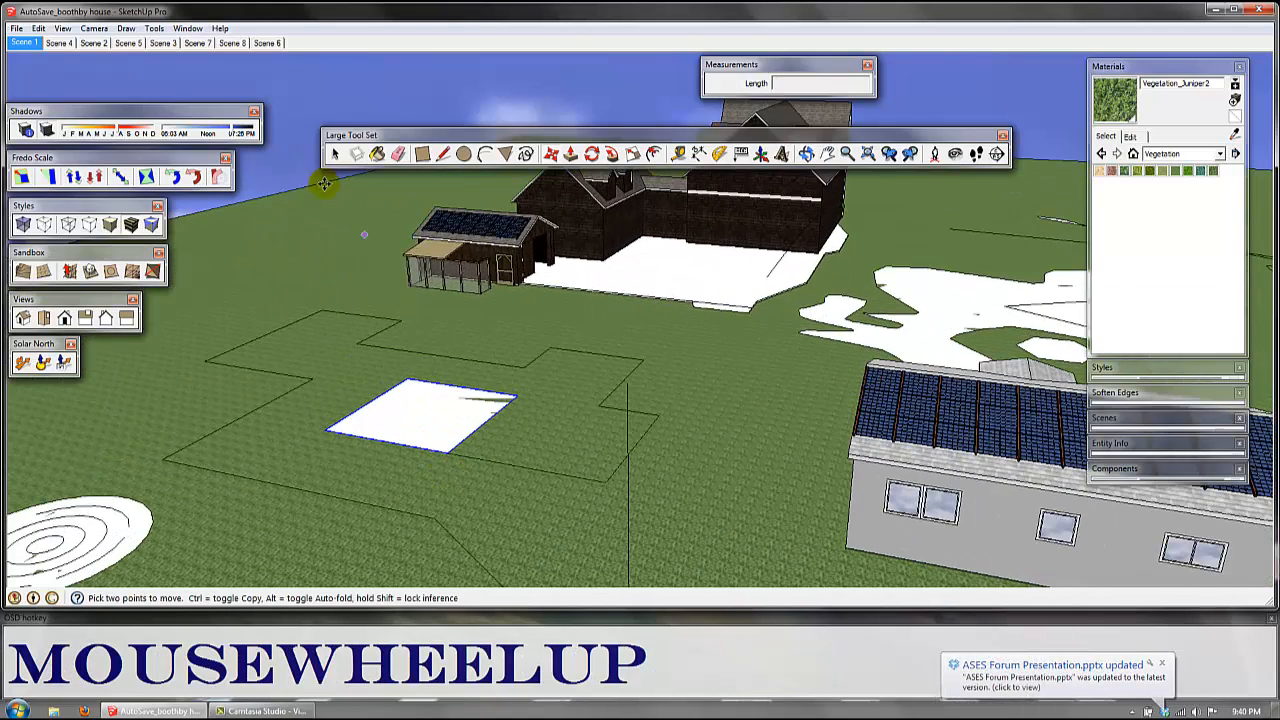
{"action": "key", "text": "ctrl"}
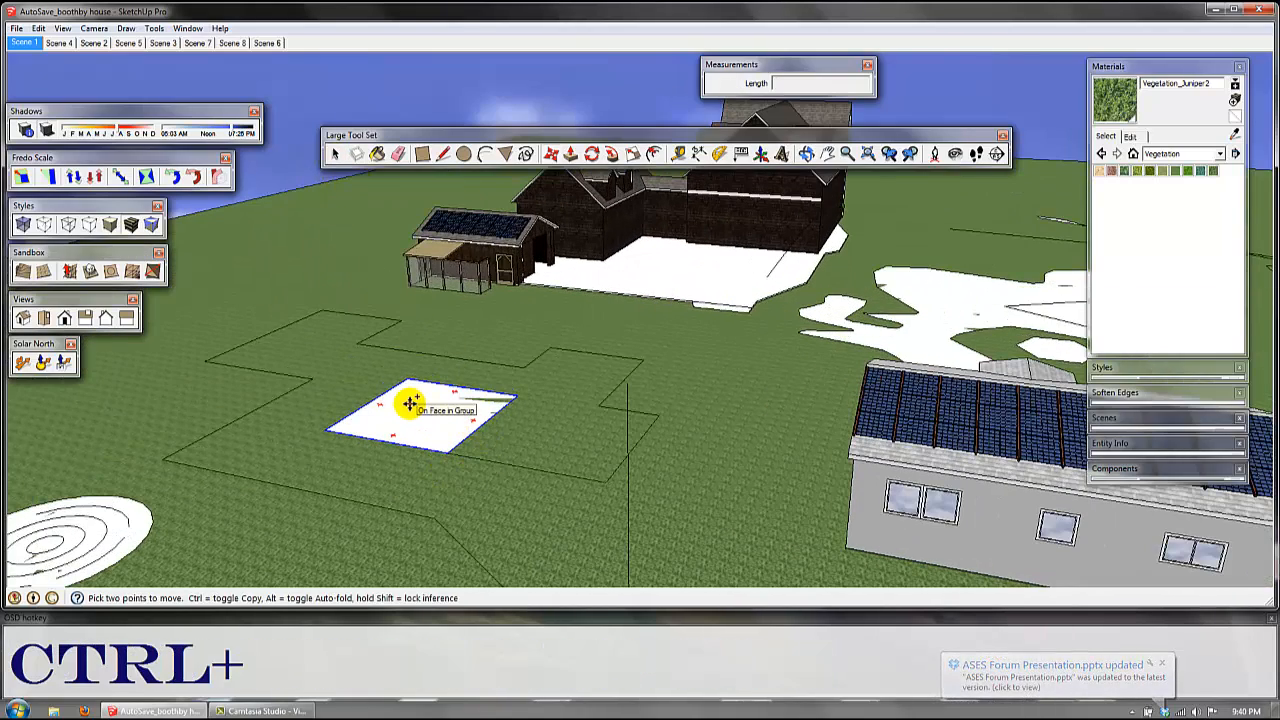
{"action": "left_click", "coordinate": [449, 455]}
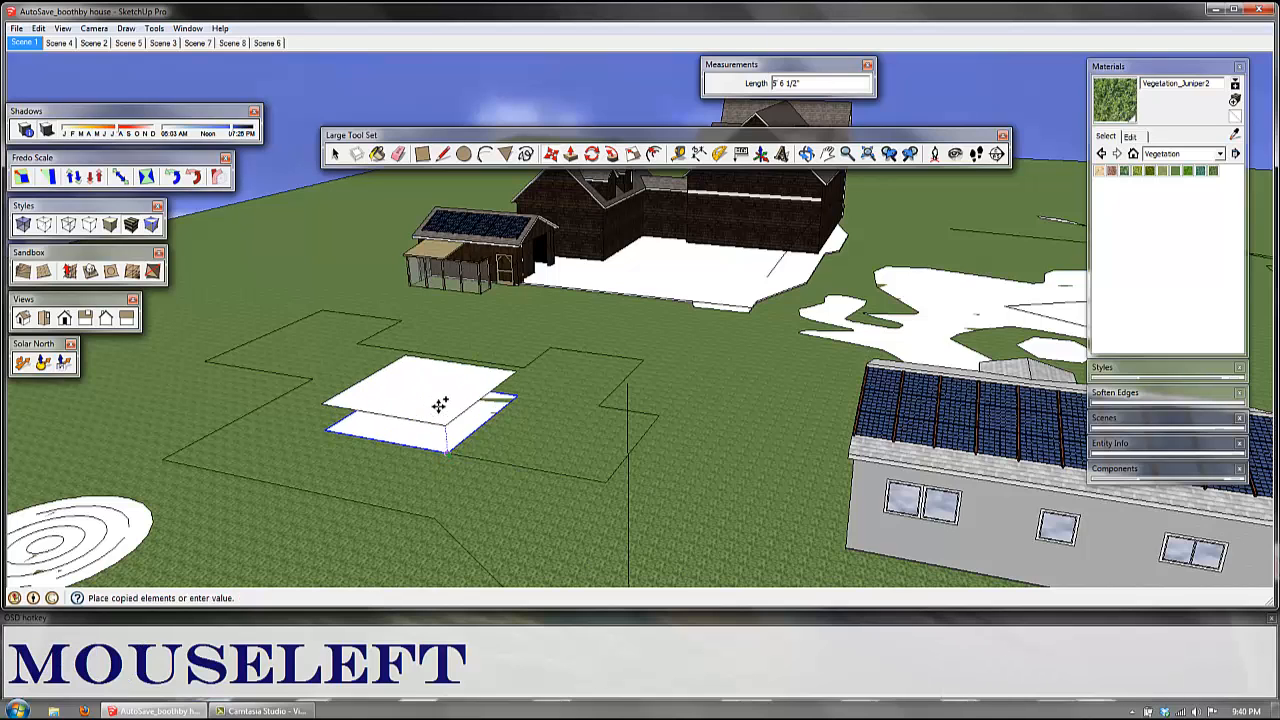
{"action": "left_click", "coordinate": [441, 338]}
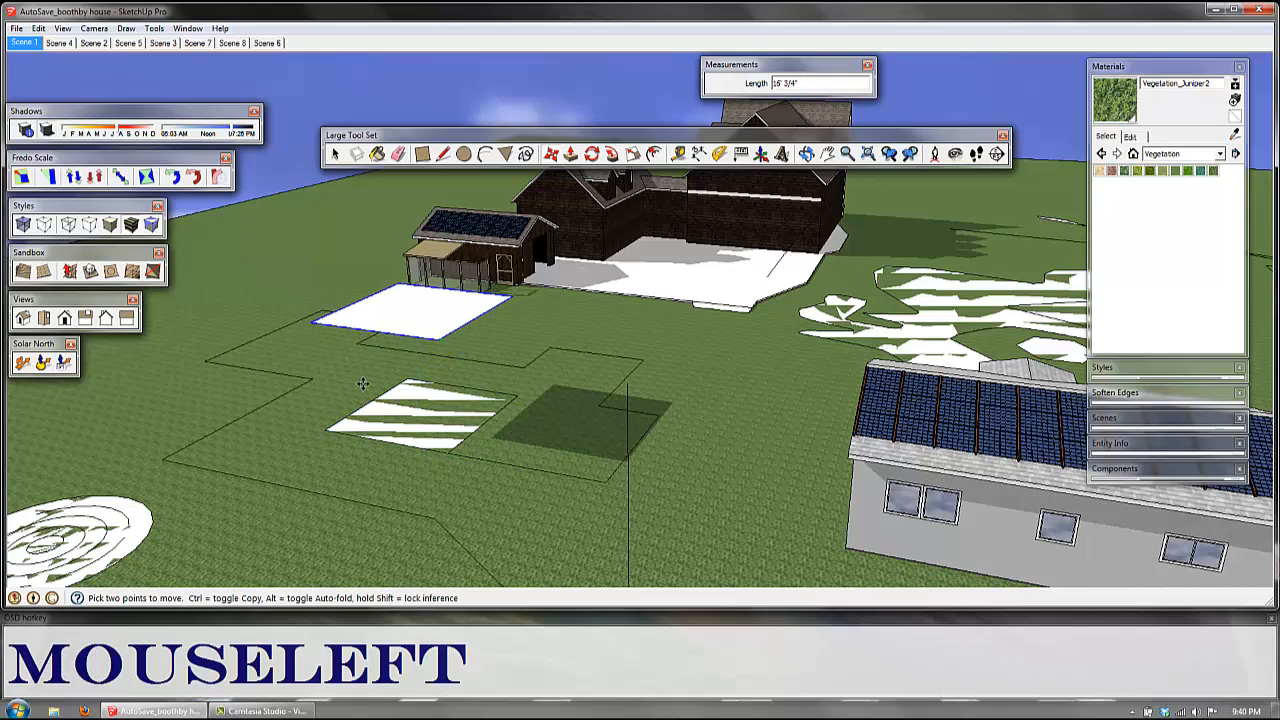
Step: Copy the raised rectangle 20' sideways from its corner so that the two sit edge to edge
{"action": "middle_click_drag", "start_coordinate": [441, 338], "coordinate": [456, 390]}
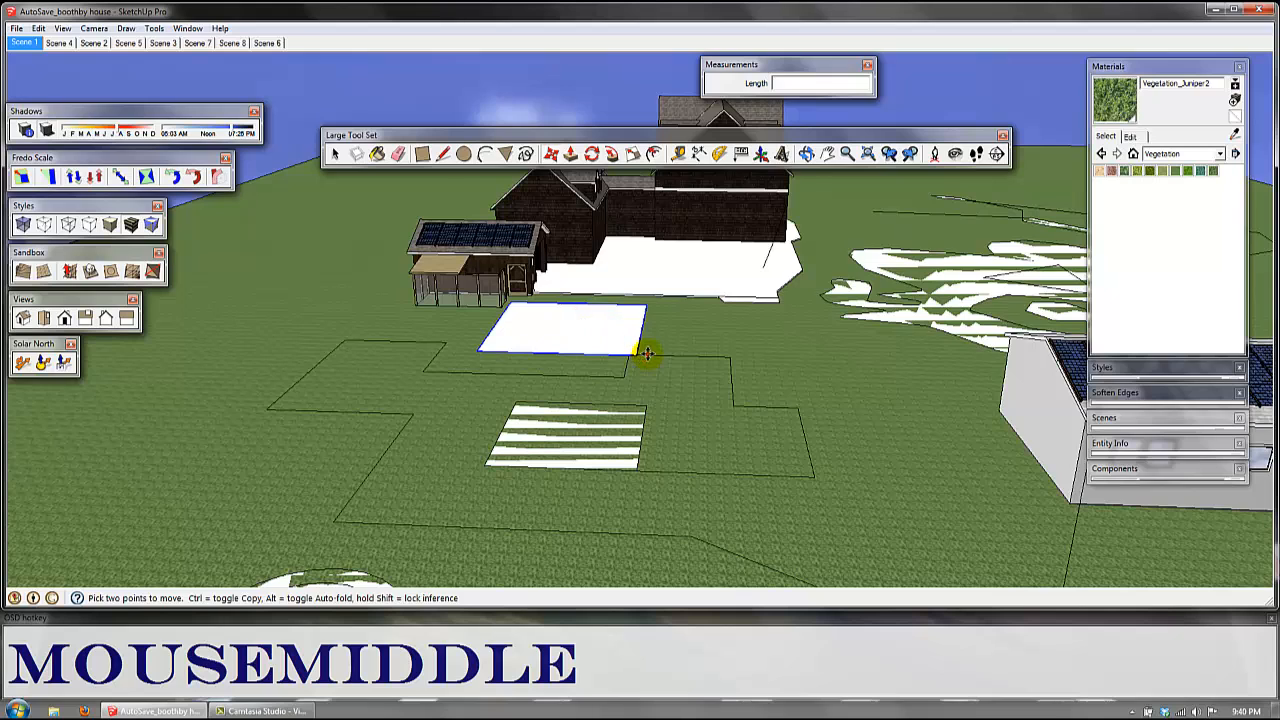
{"action": "middle_click_drag", "start_coordinate": [646, 353], "coordinate": [549, 342]}
{"action": "key", "text": "ctrl"}
{"action": "left_click", "coordinate": [349, 314]}
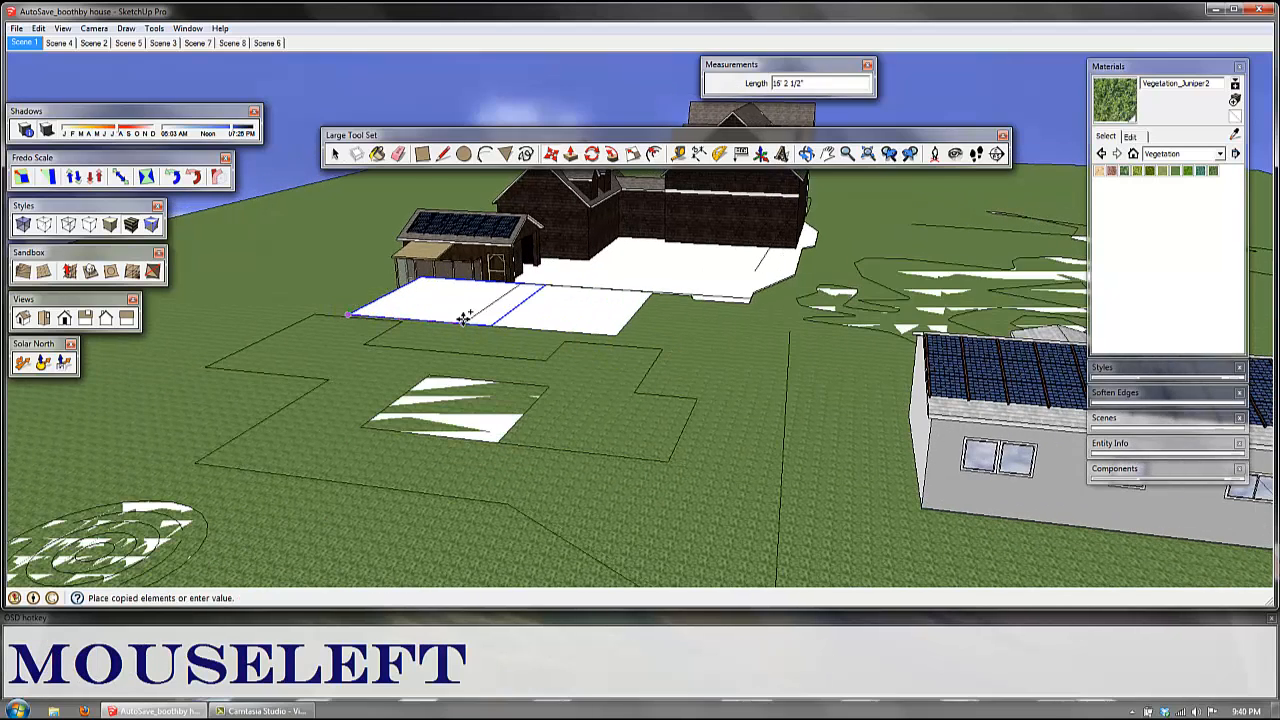
{"action": "key", "text": "ctrl"}
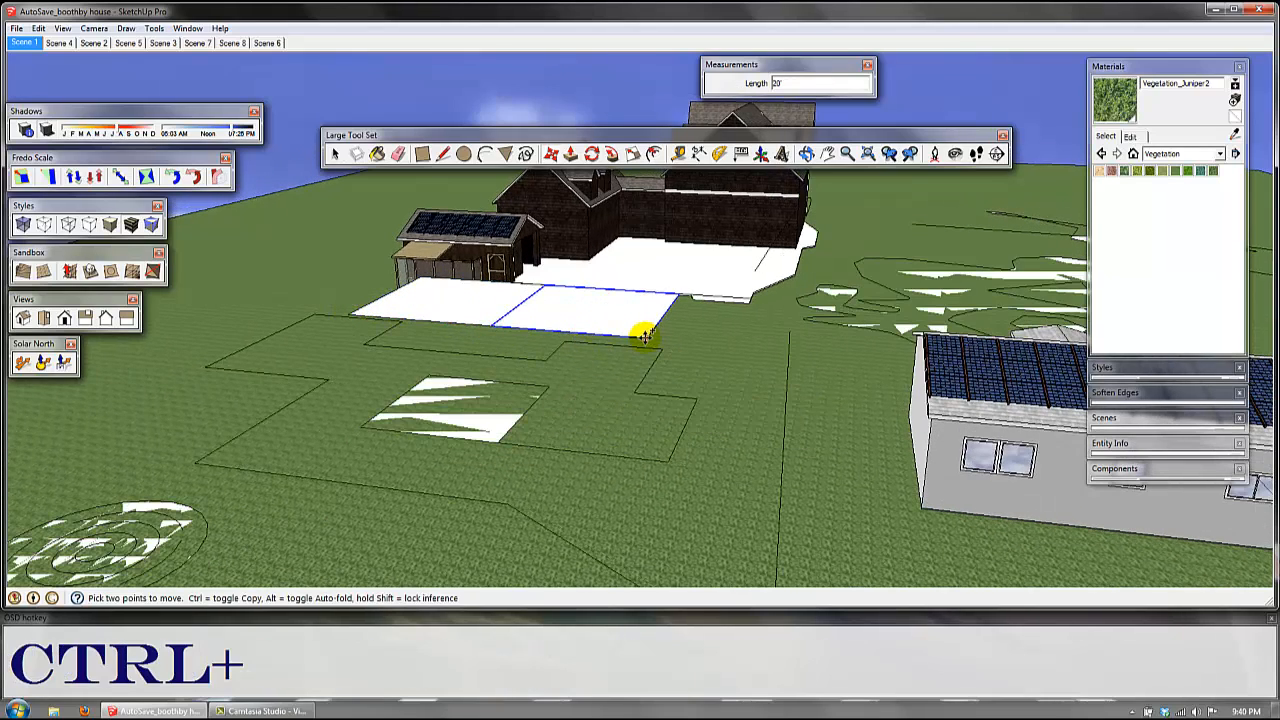
Step: Try moving the second raised rectangle by its near corner to points on the grass and near the other rectangles
{"action": "left_click", "coordinate": [645, 337]}
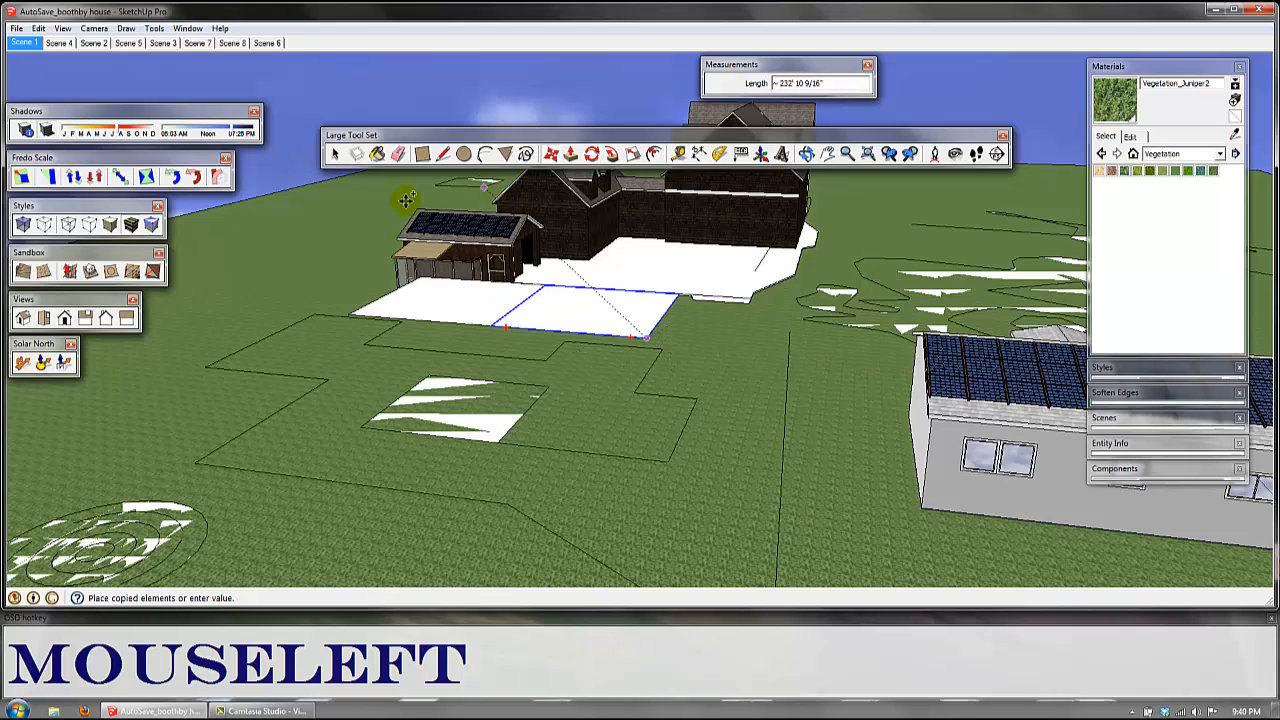
{"action": "key", "text": "Escape"}
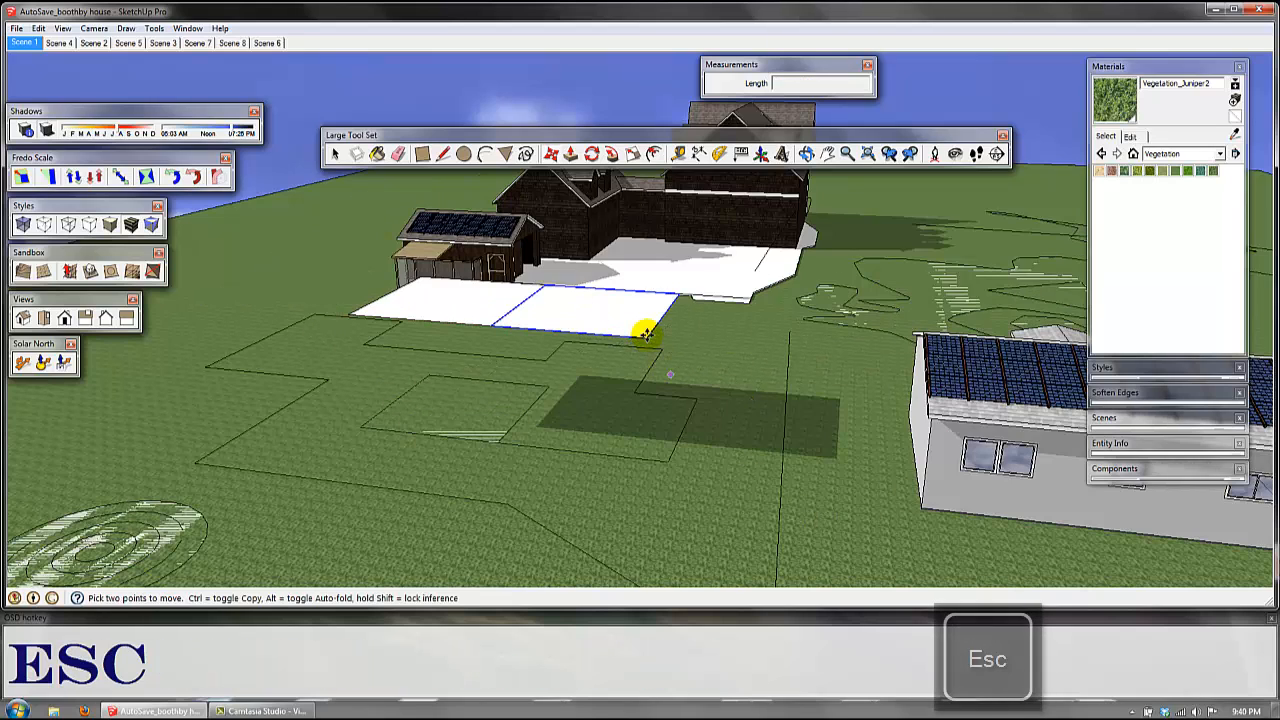
{"action": "left_click", "coordinate": [645, 337]}
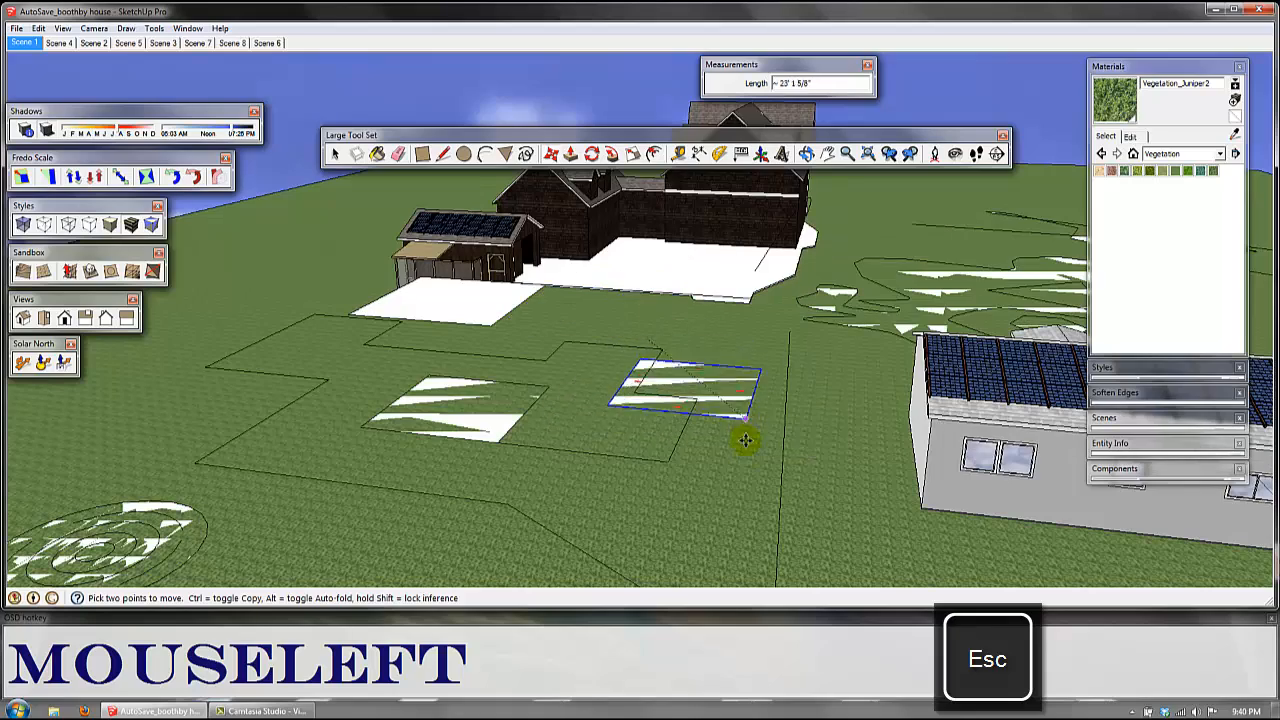
{"action": "scroll", "coordinate": [808, 509], "scroll_direction": "down", "scroll_amount": 2}
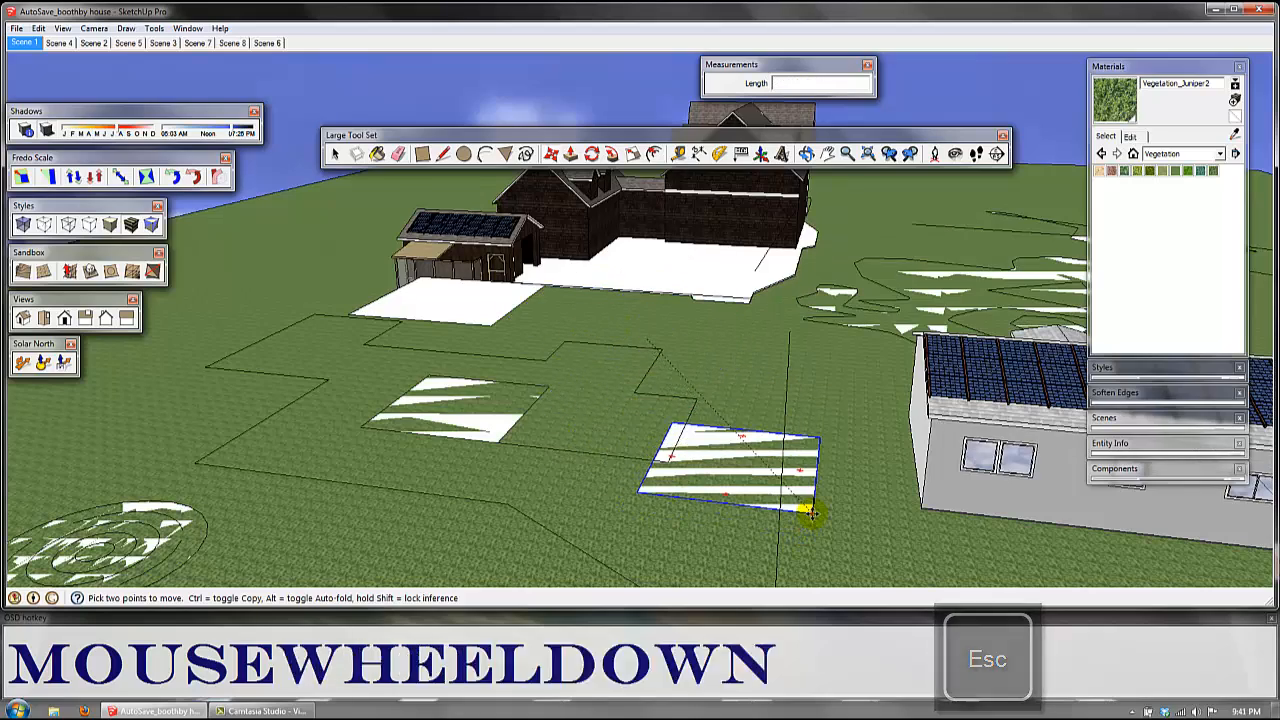
{"action": "middle_click_drag", "start_coordinate": [811, 506], "coordinate": [405, 478], "text": "shift"}
{"action": "key", "text": "Escape"}
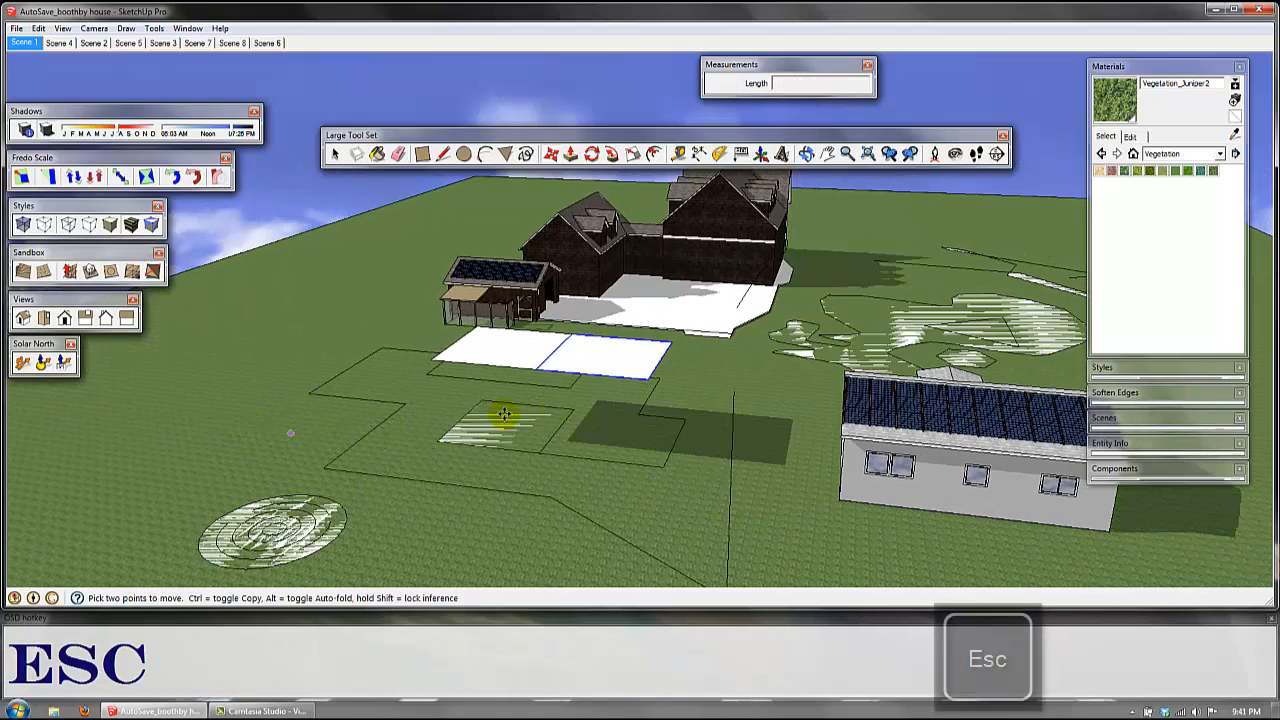
{"action": "left_click", "coordinate": [648, 375]}
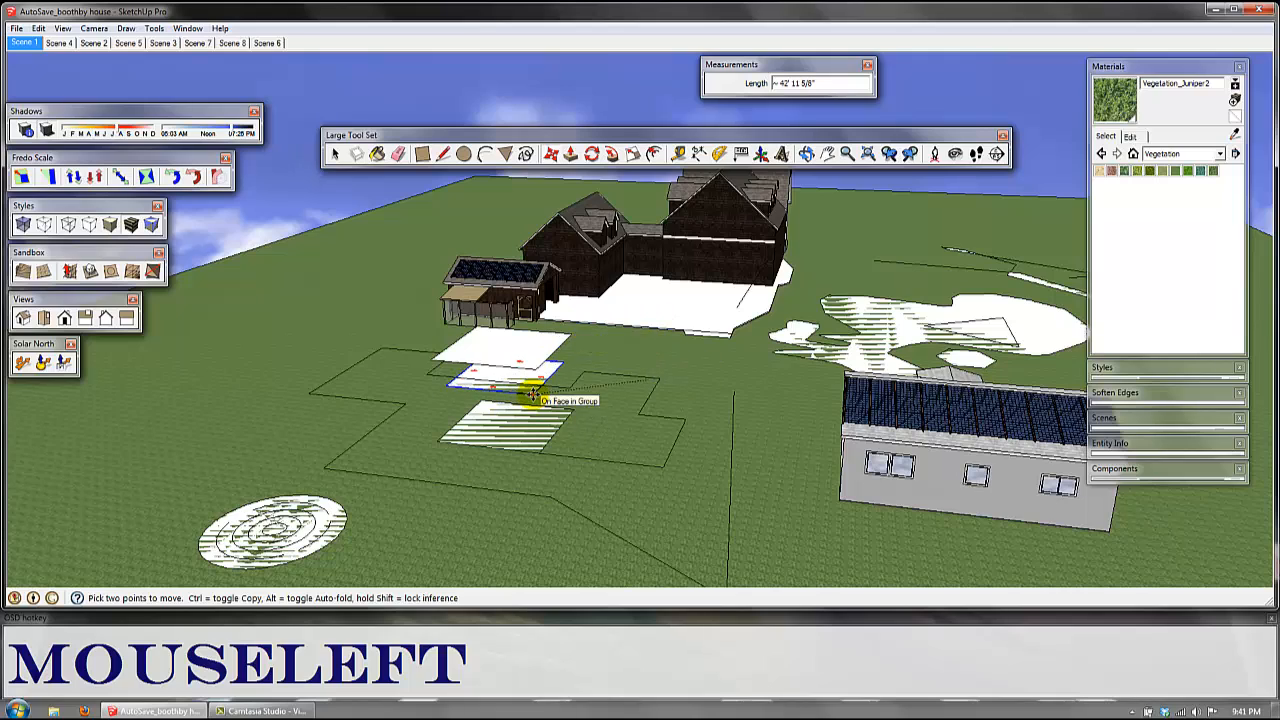
{"action": "key", "text": "Escape"}
Step: Push/Pull the triangular face inside the white curved ground shape up into a prism about 20' tall
{"action": "middle_click_drag", "start_coordinate": [734, 380], "coordinate": [637, 390]}
{"action": "scroll", "coordinate": [637, 390], "scroll_direction": "down", "scroll_amount": 2}
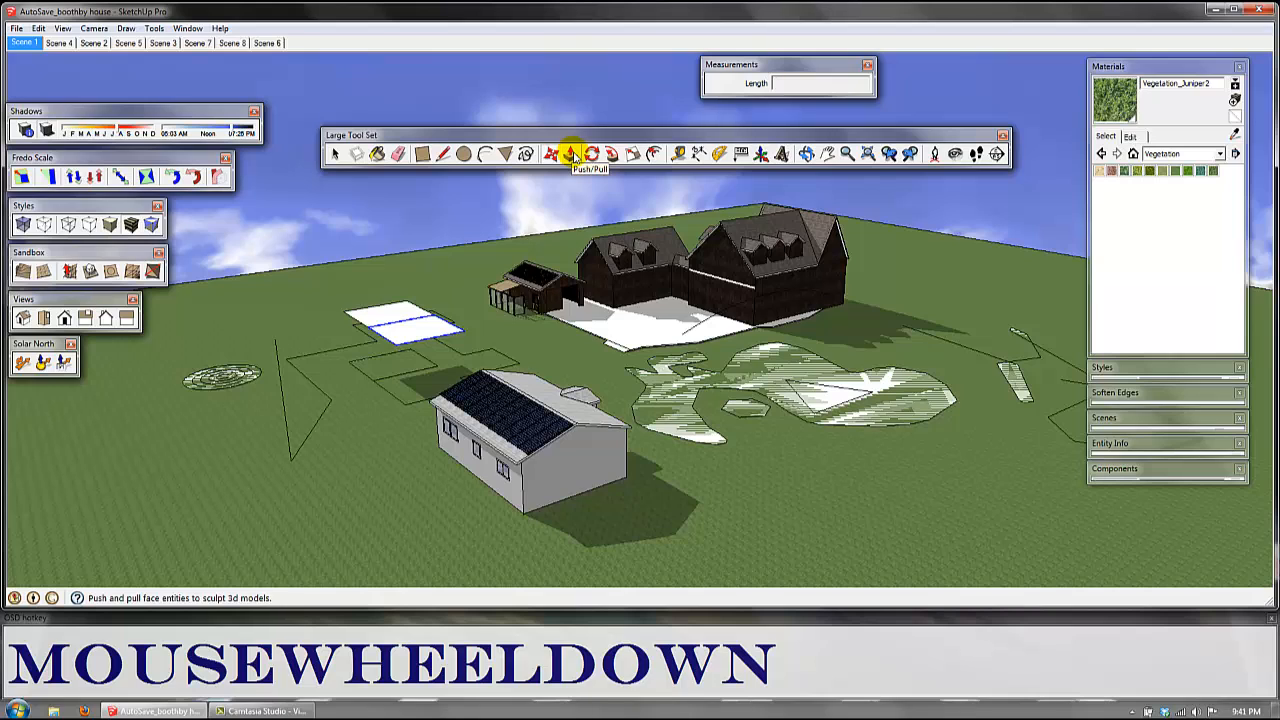
{"action": "left_click", "coordinate": [570, 155]}
{"action": "scroll", "coordinate": [634, 329], "scroll_direction": "up", "scroll_amount": 2}
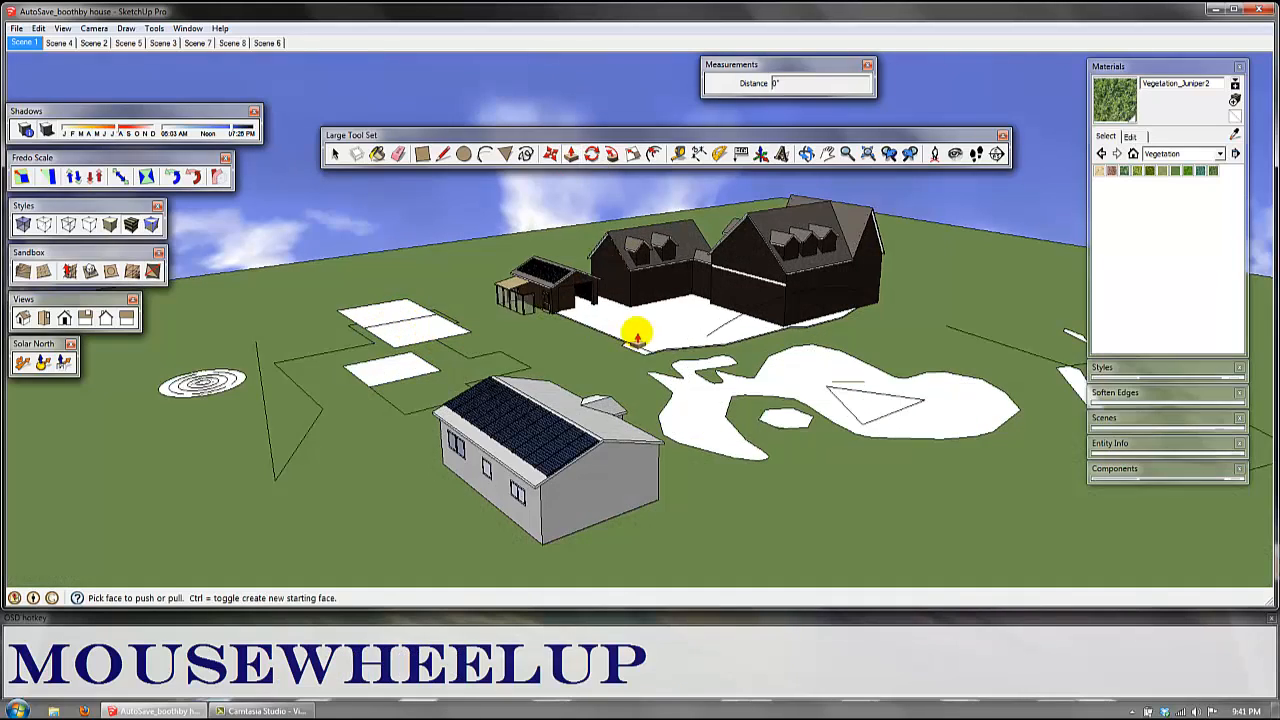
{"action": "middle_click_drag", "start_coordinate": [634, 329], "coordinate": [810, 450], "text": "shift"}
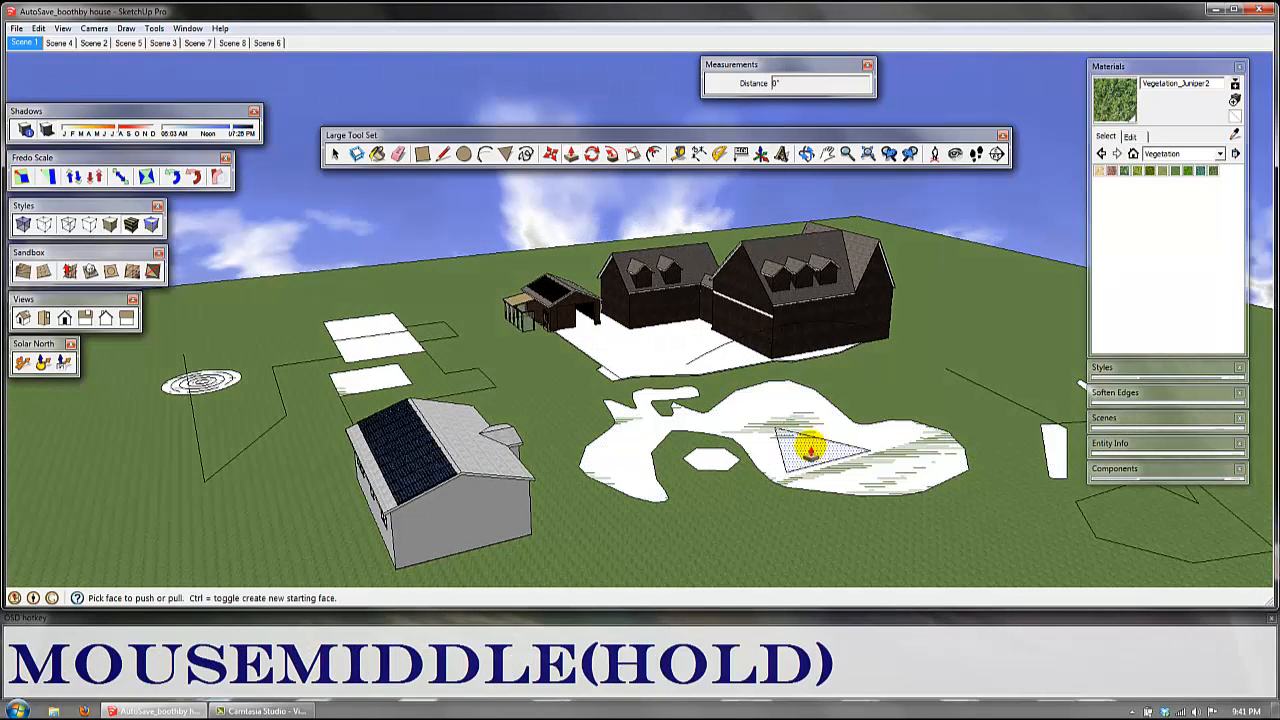
{"action": "left_click", "coordinate": [806, 455]}
{"action": "key", "text": "Escape"}
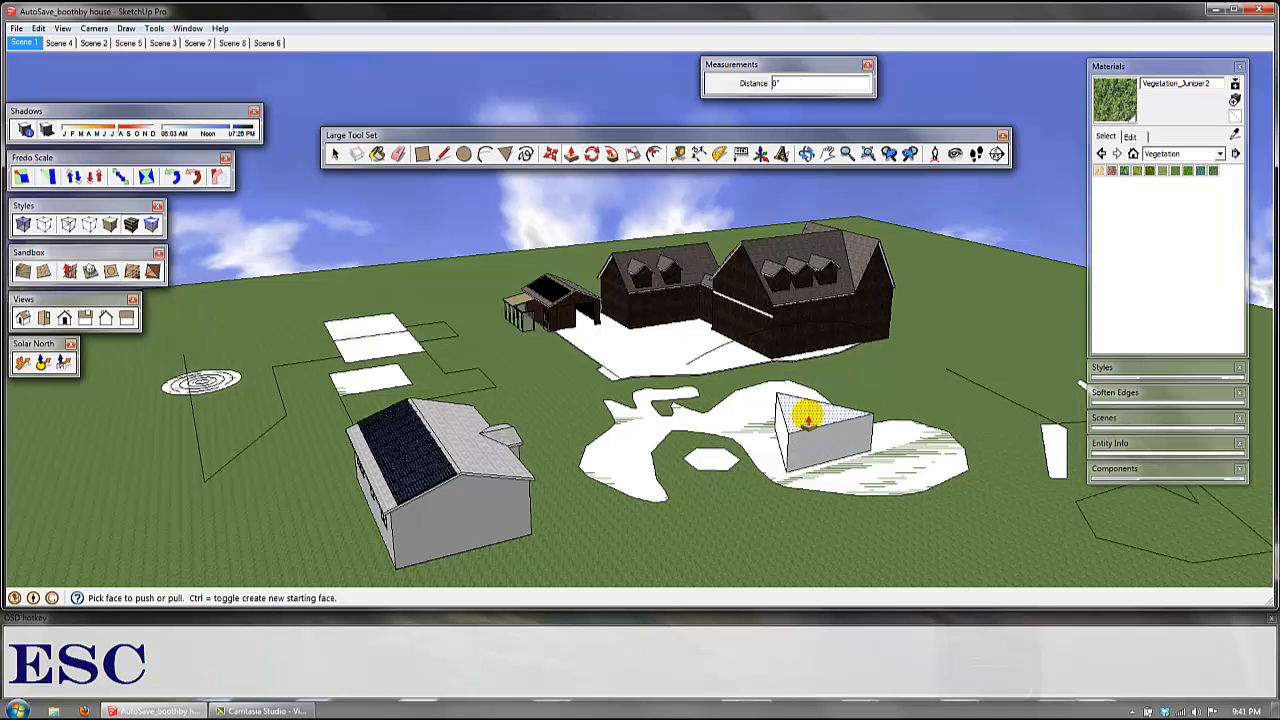
{"action": "middle_click_drag", "start_coordinate": [808, 446], "coordinate": [790, 418]}
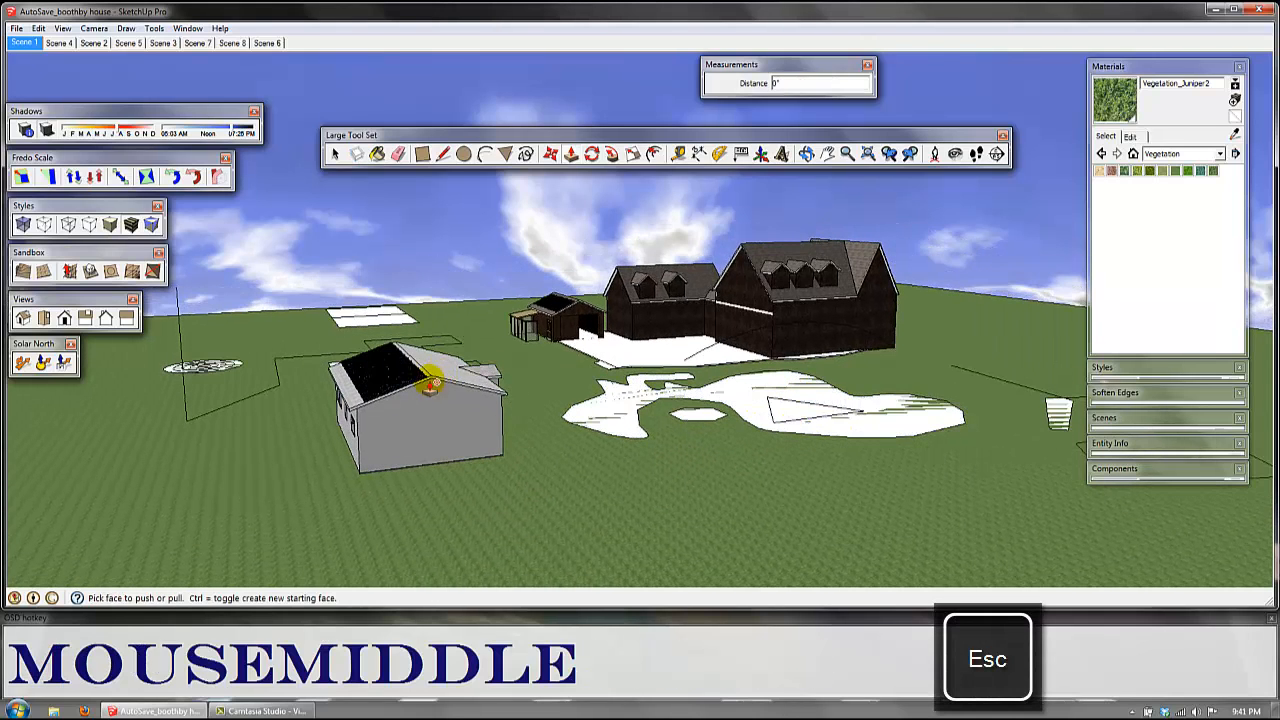
{"action": "left_click", "coordinate": [793, 410]}
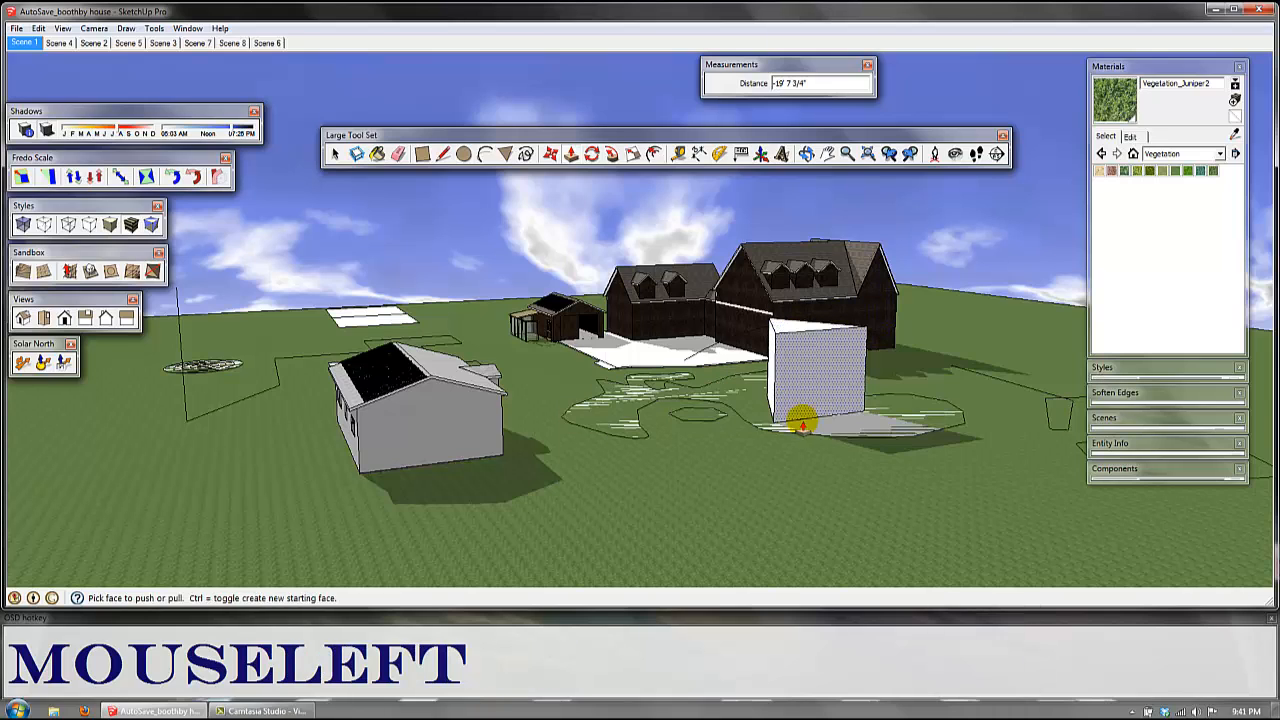
Step: Extend the triangular prism upward with Push/Pull in stacked sections, creating a new starting face to keep the dividing edges
{"action": "left_click_drag", "start_coordinate": [789, 331], "coordinate": [786, 275]}
{"action": "left_click_drag", "start_coordinate": [789, 218], "coordinate": [789, 222]}
{"action": "middle_click_drag", "start_coordinate": [789, 222], "coordinate": [780, 417]}
{"action": "left_click_drag", "start_coordinate": [786, 393], "coordinate": [800, 368]}
{"action": "key", "text": "ctrl"}
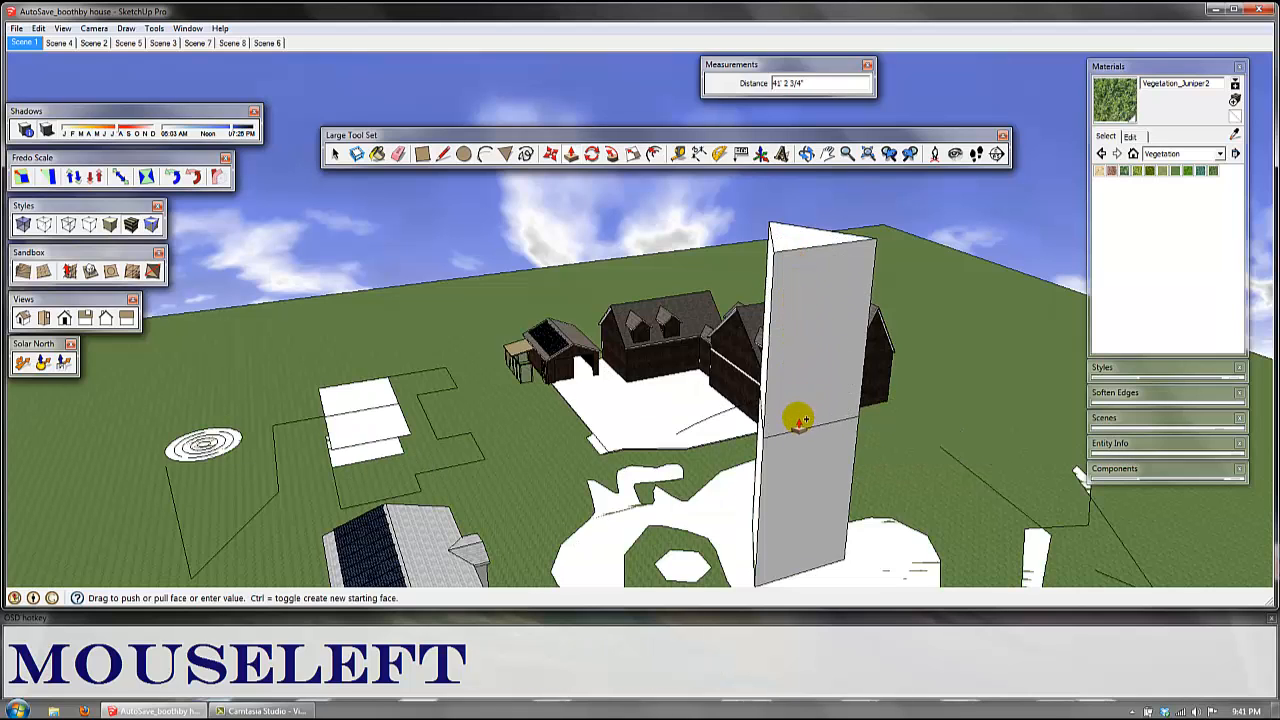
{"action": "left_click_drag", "start_coordinate": [798, 420], "coordinate": [791, 429]}
{"action": "left_click_drag", "start_coordinate": [783, 237], "coordinate": [801, 210]}
{"action": "middle_click_drag", "start_coordinate": [754, 364], "coordinate": [762, 446], "text": "shift"}
{"action": "middle_click_drag", "start_coordinate": [762, 446], "coordinate": [866, 286]}
{"action": "key", "text": "ctrl"}
{"action": "left_click_drag", "start_coordinate": [866, 286], "coordinate": [843, 302]}
{"action": "middle_click_drag", "start_coordinate": [843, 302], "coordinate": [951, 294]}
{"action": "scroll", "coordinate": [951, 371], "scroll_direction": "down", "scroll_amount": 3}
{"action": "scroll", "coordinate": [931, 363], "scroll_direction": "down", "scroll_amount": 3, "text": "shift"}
{"action": "middle_click_drag", "start_coordinate": [931, 363], "coordinate": [886, 268]}
{"action": "scroll", "coordinate": [830, 428], "scroll_direction": "up", "scroll_amount": 2}
{"action": "scroll", "coordinate": [830, 428], "scroll_direction": "up", "scroll_amount": 3}
{"action": "key", "text": "space"}
{"action": "left_click", "coordinate": [592, 157]}
{"action": "left_click", "coordinate": [893, 280]}
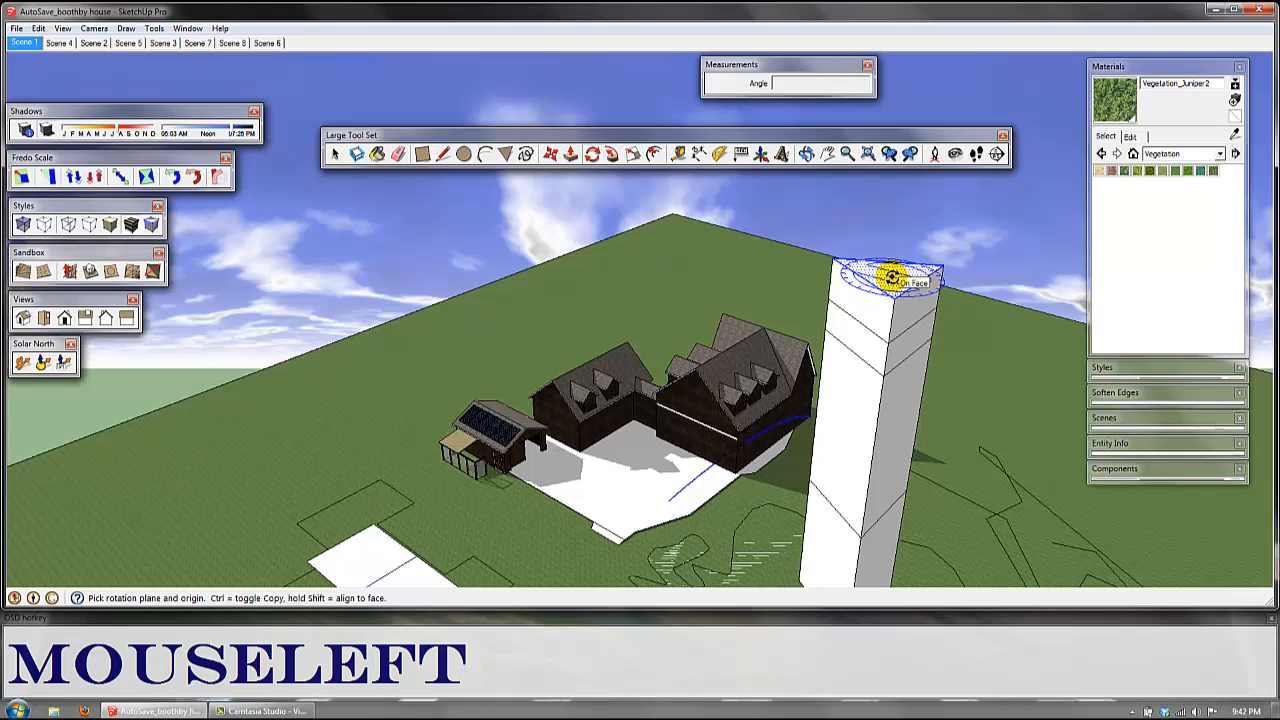
{"action": "key", "text": "space"}
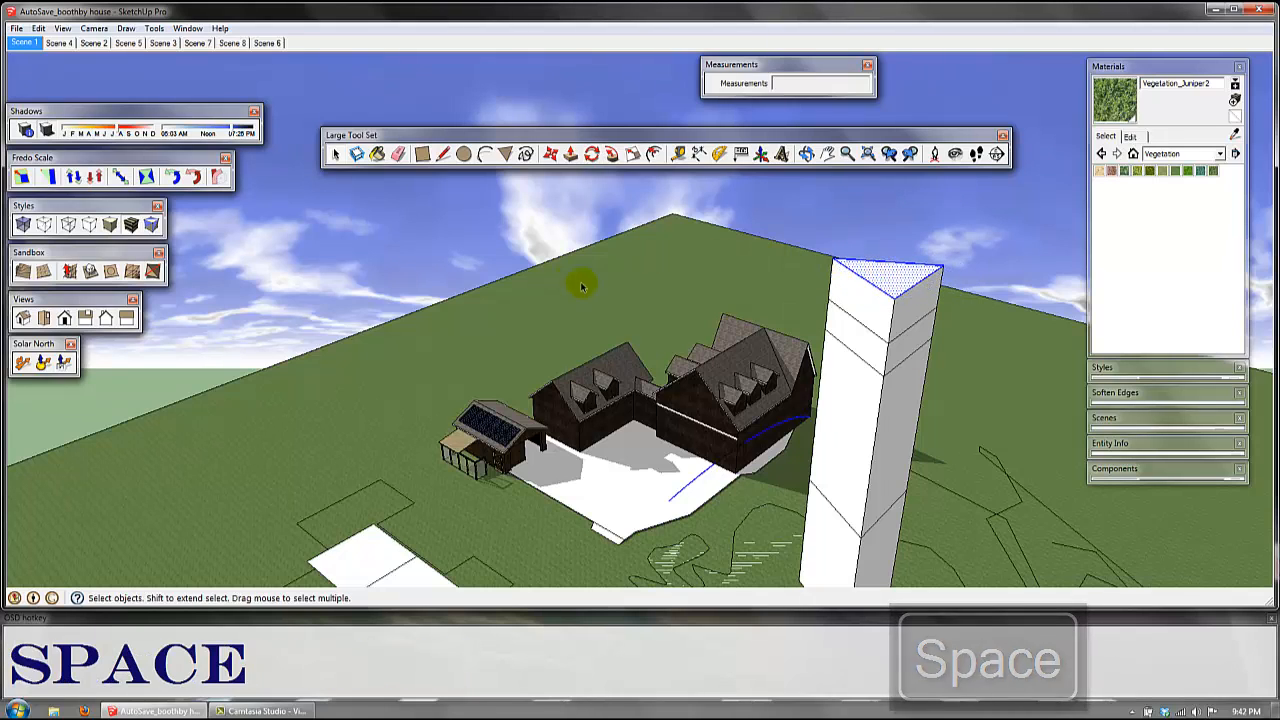
Step: Select the topmost side face of the triangular tower and rotate it 90 degrees about its upper corner
{"action": "left_click", "coordinate": [862, 302]}
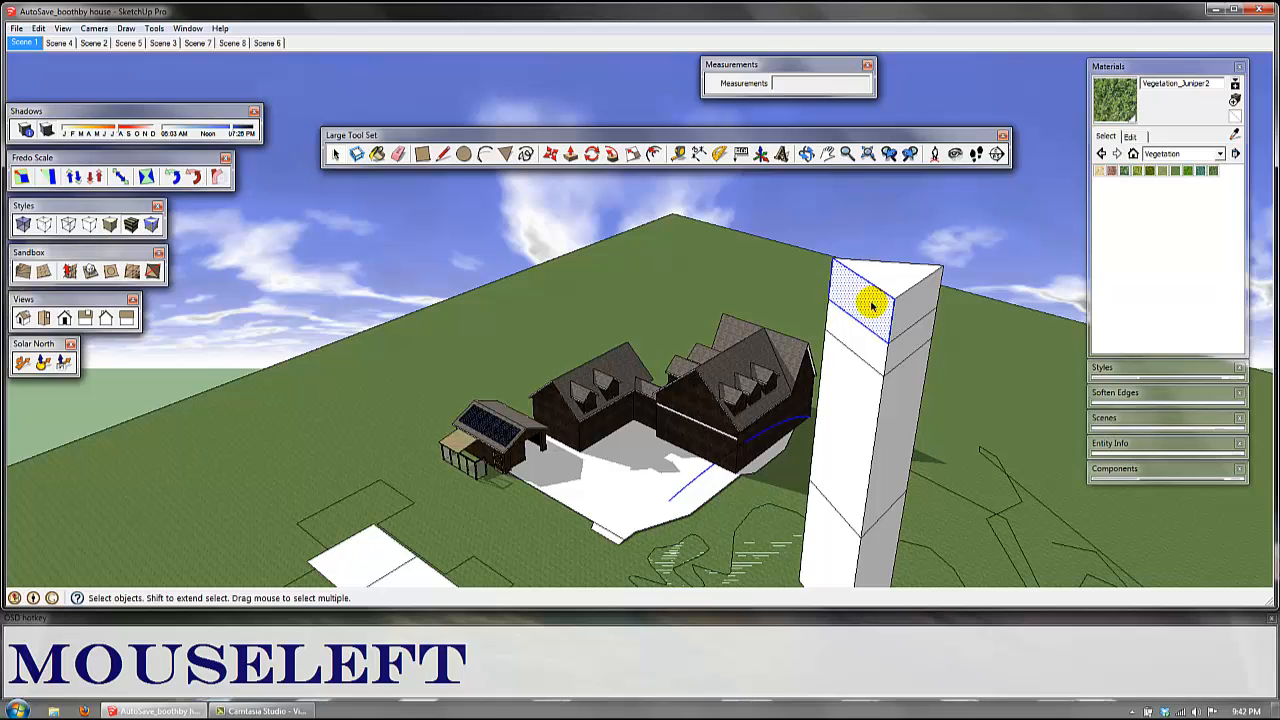
{"action": "key", "text": "Tab"}
{"action": "key", "text": "q"}
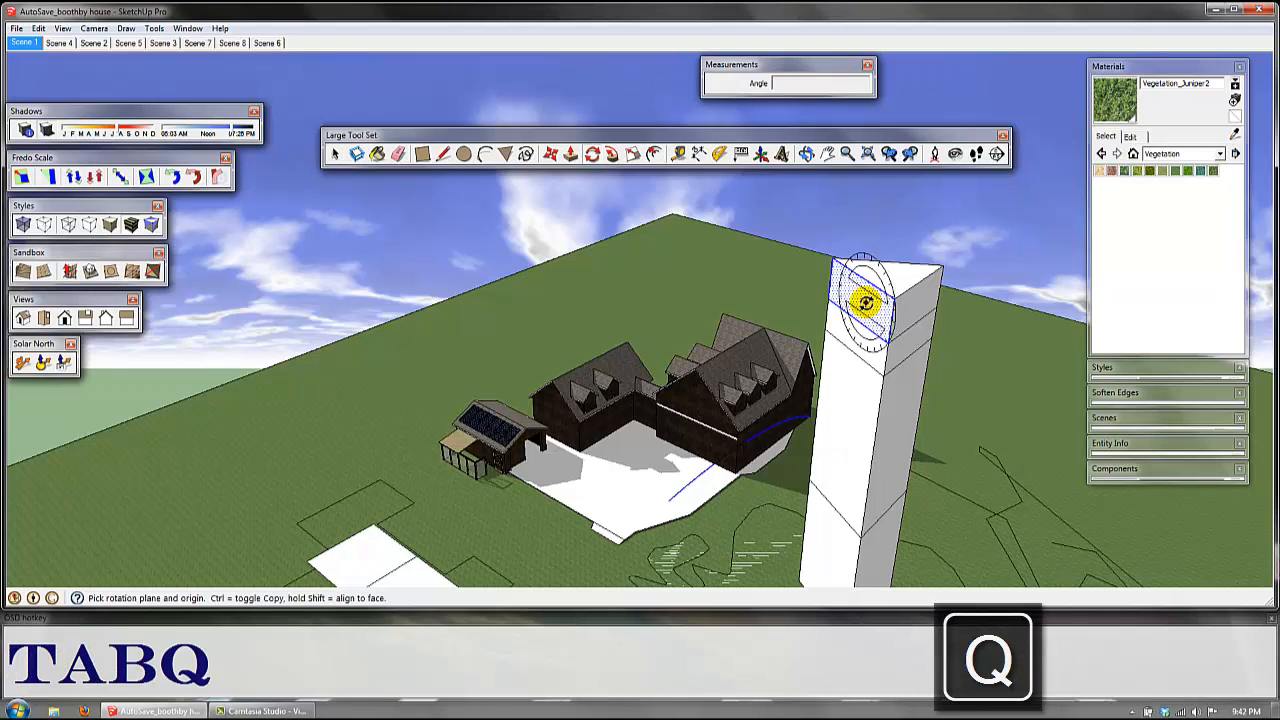
{"action": "left_click", "coordinate": [830, 263]}
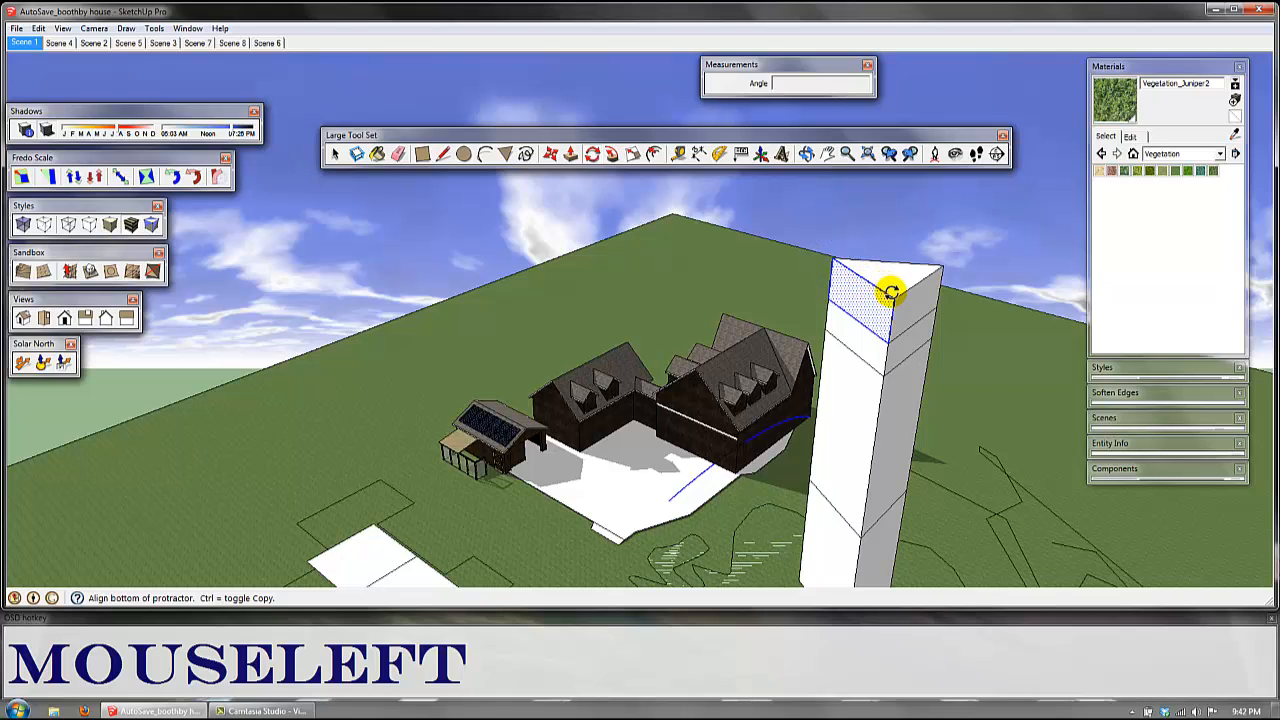
{"action": "left_click", "coordinate": [895, 246]}
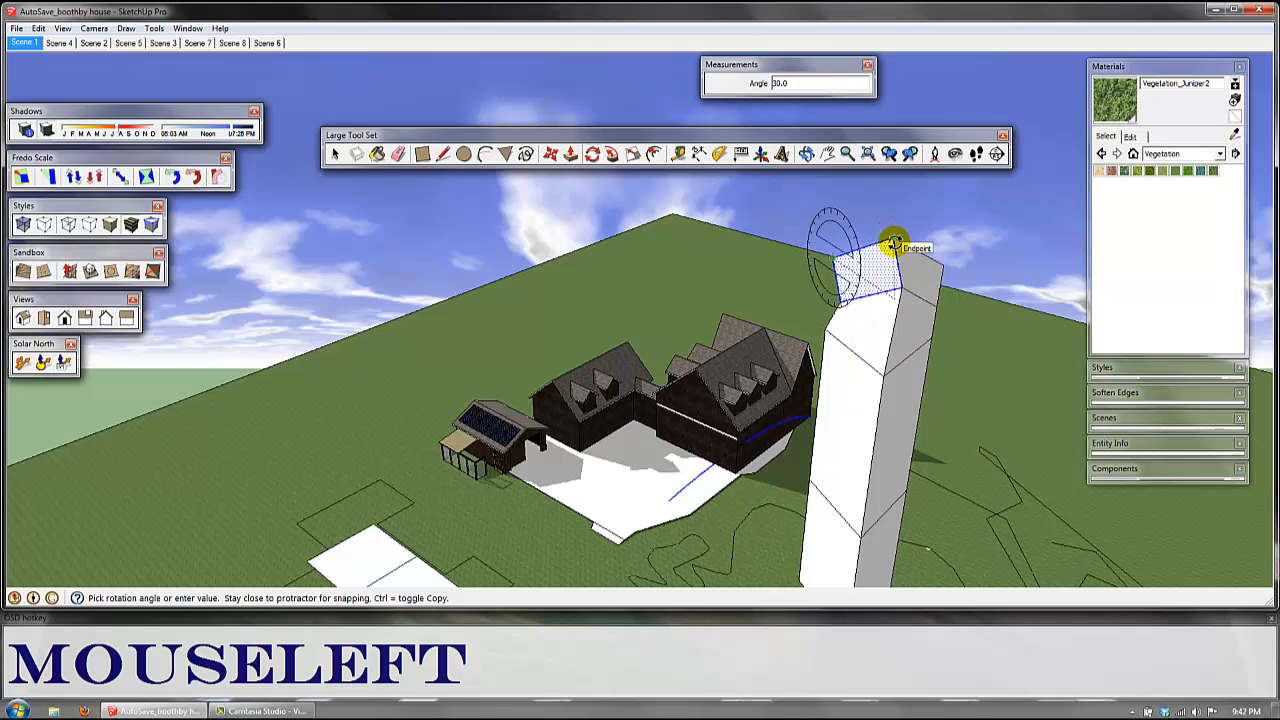
{"action": "type", "text": "90"}
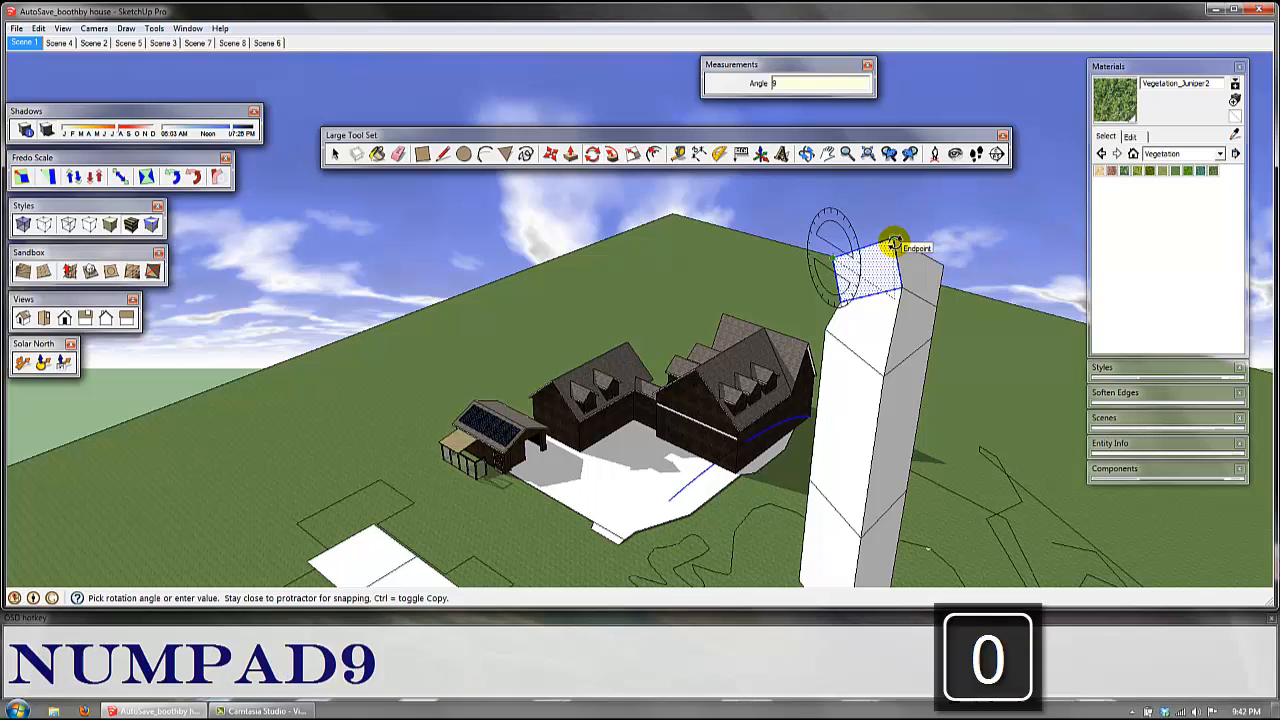
{"action": "key", "text": "Return"}
{"action": "middle_click_drag", "start_coordinate": [909, 312], "coordinate": [753, 285], "text": "shift"}
{"action": "key", "text": "space"}
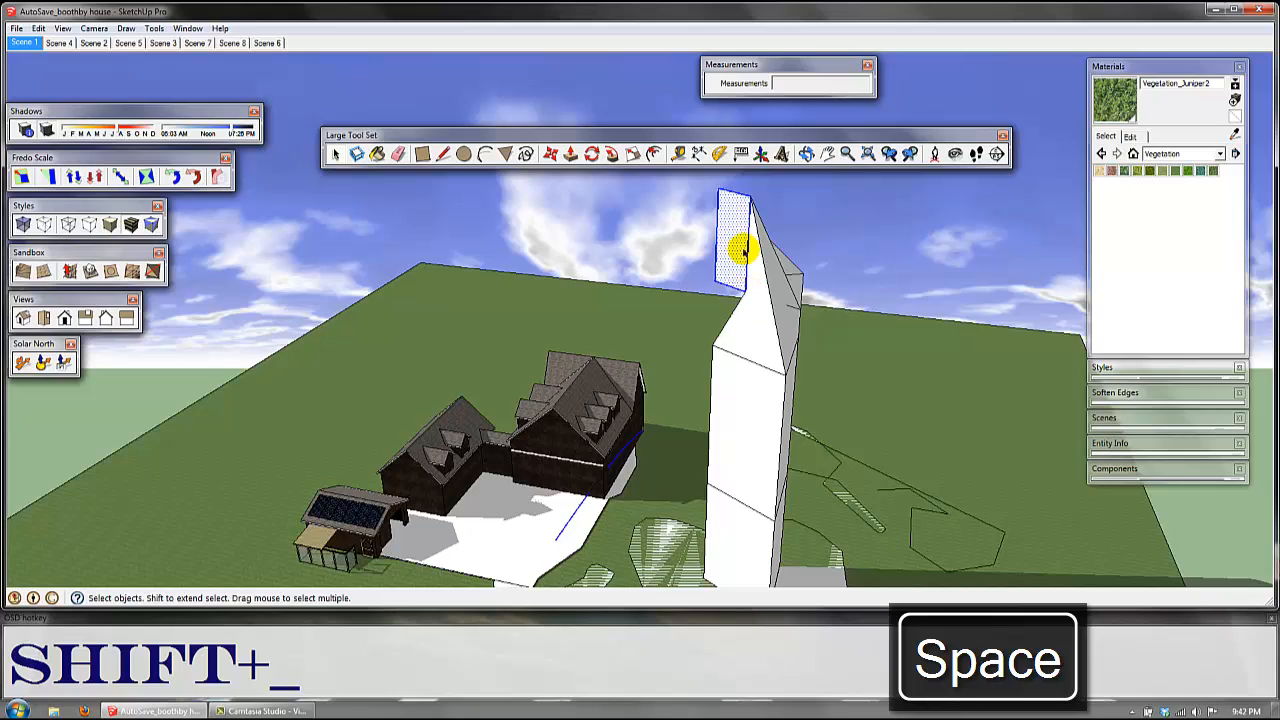
Step: Select the raised rectangle group nearest the solar-roofed house and rotate it 45 degrees about its centre
{"action": "middle_click_drag", "start_coordinate": [595, 453], "coordinate": [645, 353], "text": "shift"}
{"action": "scroll", "coordinate": [645, 353], "scroll_direction": "down", "scroll_amount": 2}
{"action": "middle_click_drag", "start_coordinate": [466, 494], "coordinate": [528, 446], "text": "shift"}
{"action": "scroll", "coordinate": [531, 460], "scroll_direction": "up", "scroll_amount": 3}
{"action": "left_click", "coordinate": [531, 462]}
{"action": "middle_click_drag", "start_coordinate": [558, 490], "coordinate": [600, 410], "text": "shift"}
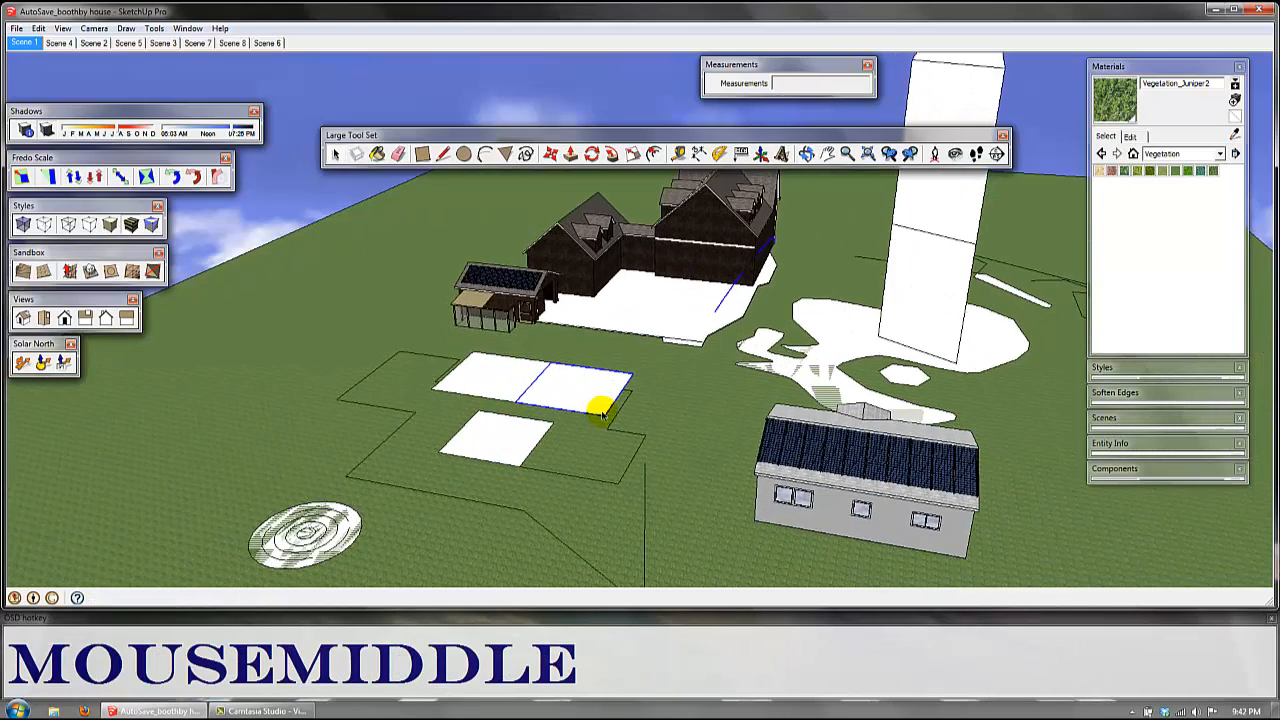
{"action": "double_click", "coordinate": [584, 402]}
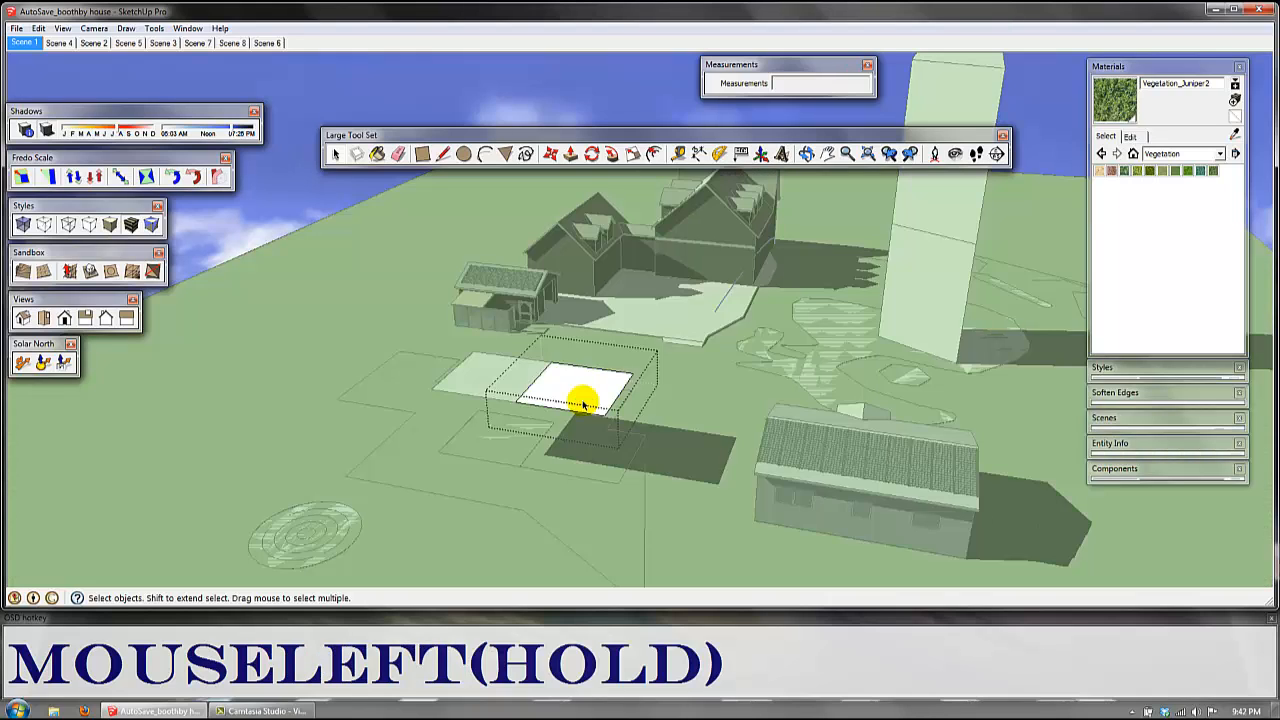
{"action": "key", "text": "Escape"}
{"action": "left_click", "coordinate": [578, 394]}
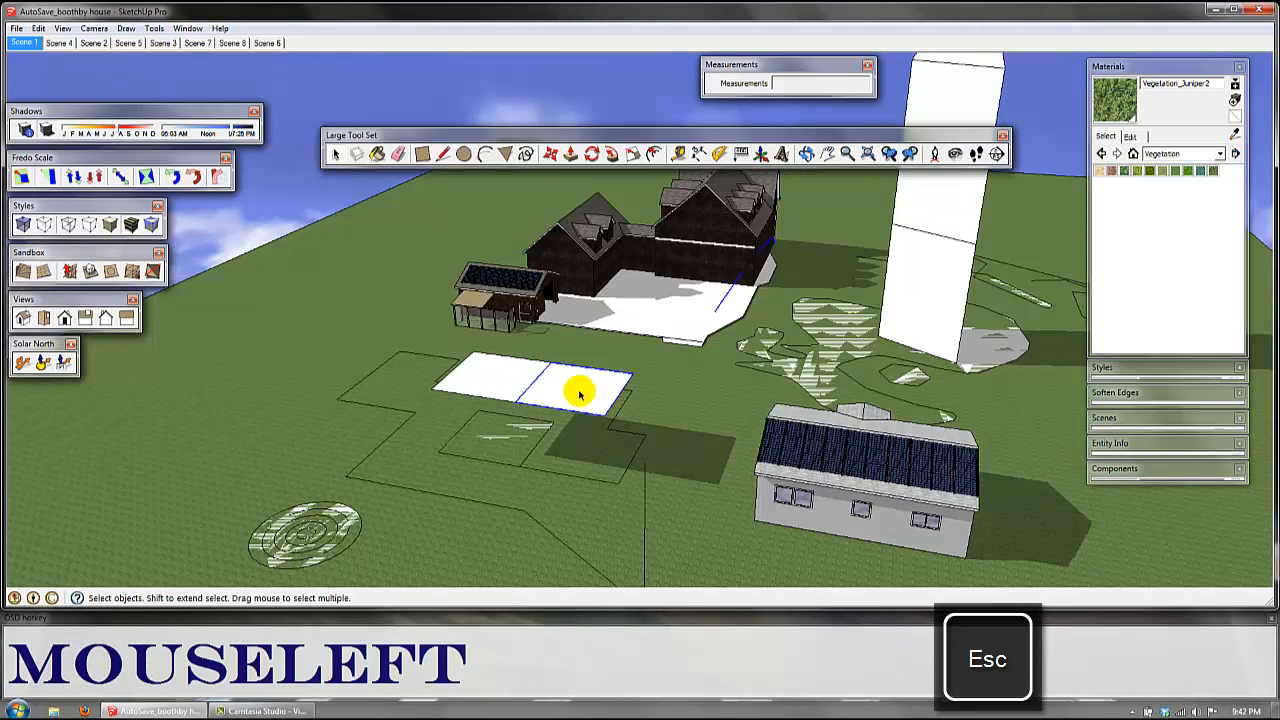
{"action": "key", "text": "q"}
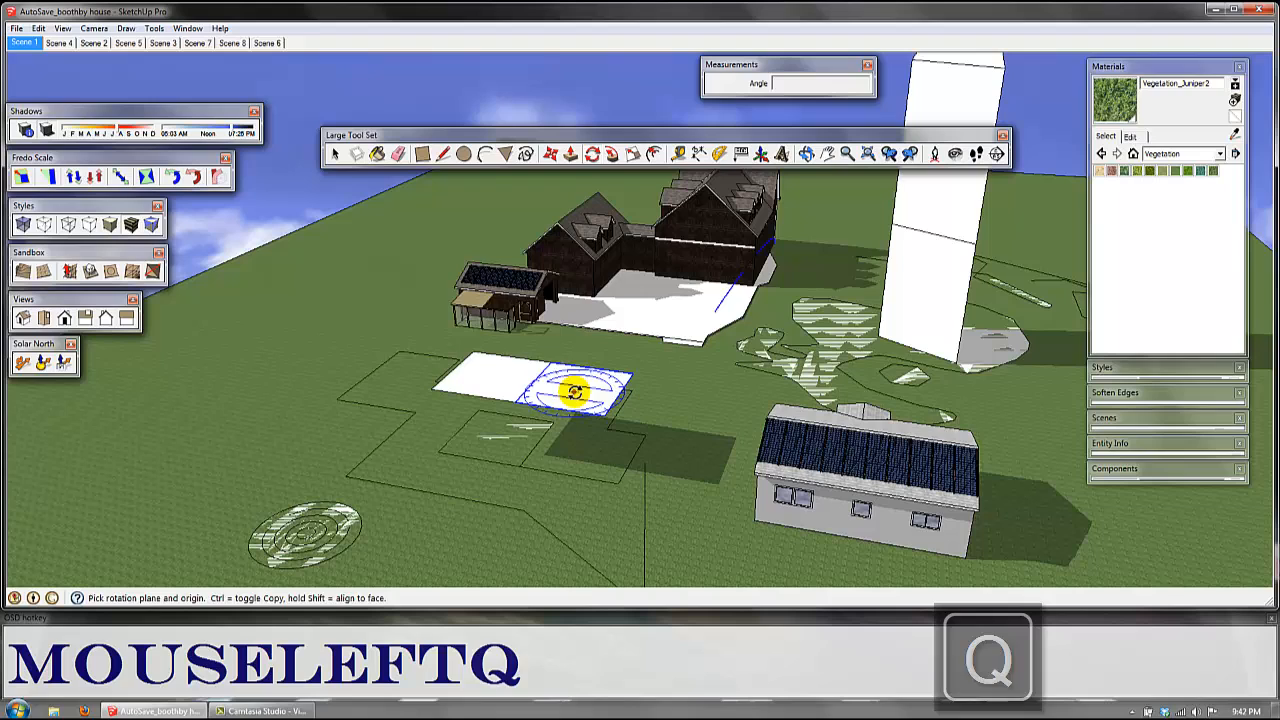
{"action": "left_click", "coordinate": [660, 406]}
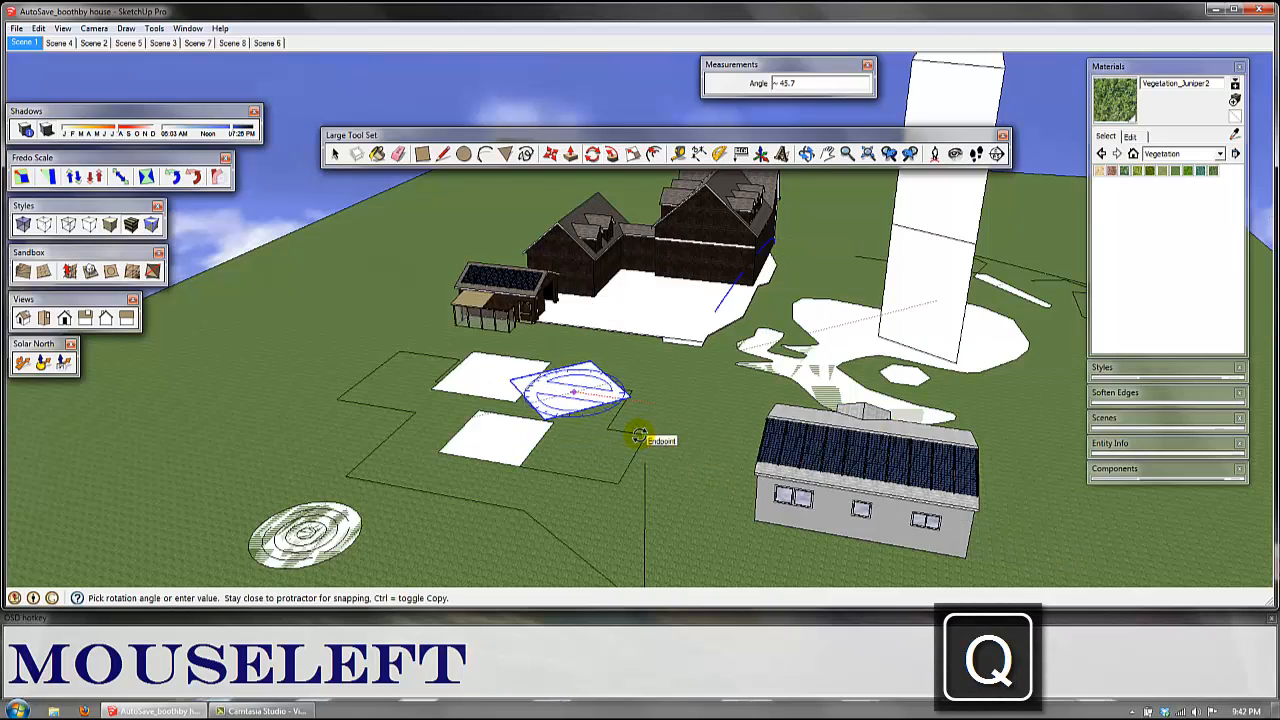
{"action": "type", "text": "45"}
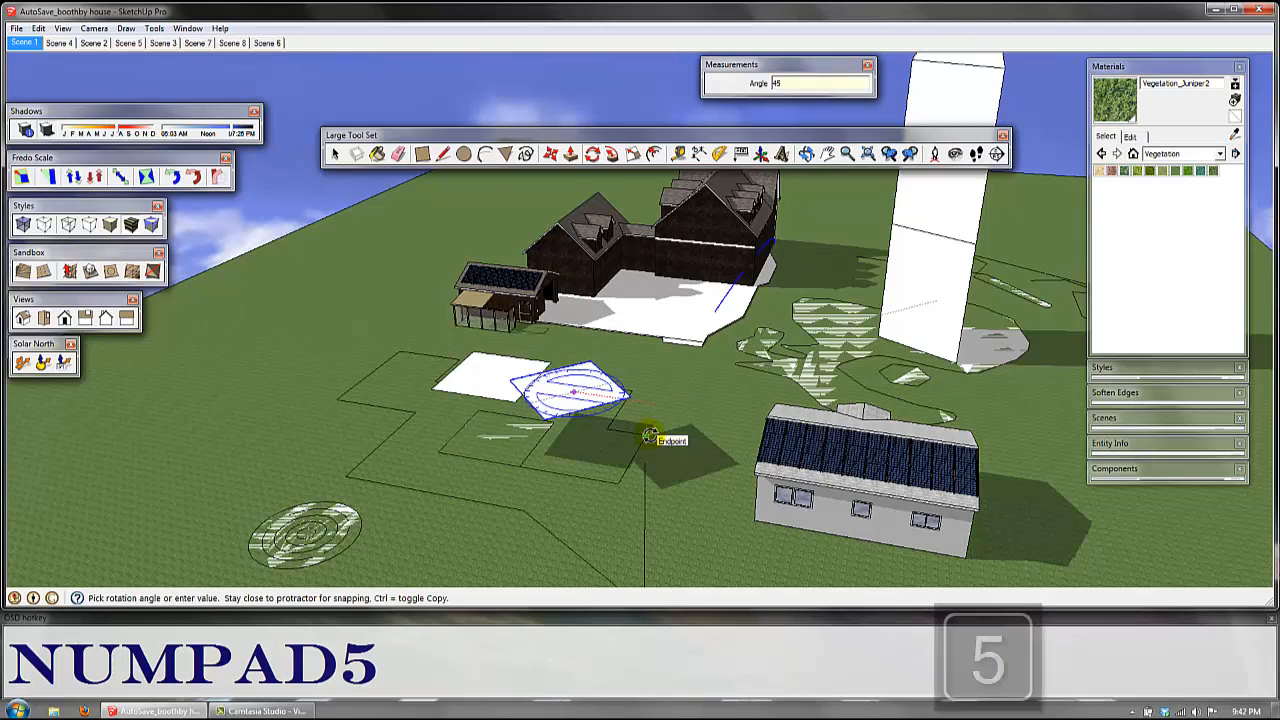
{"action": "key", "text": "Return"}
{"action": "key", "text": "space"}
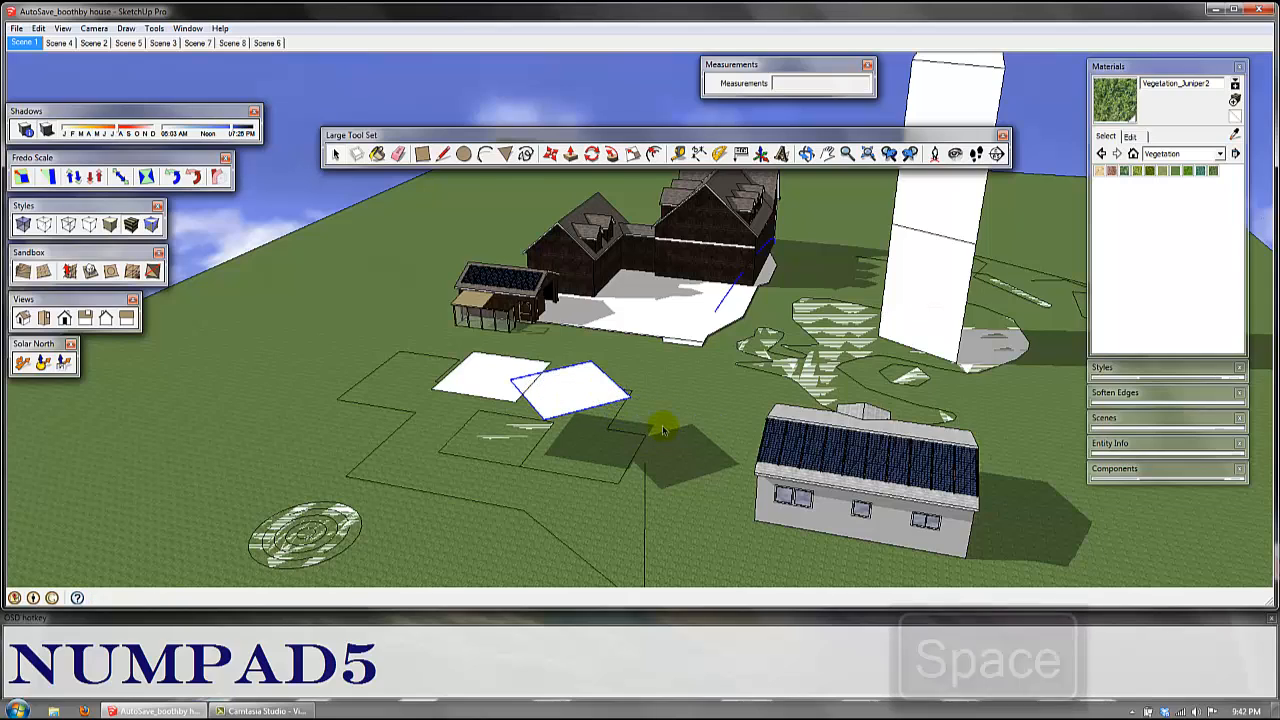
Step: Draw a small horizontal circle centred on the upper end of the vertical line beside the concentric circles
{"action": "scroll", "coordinate": [660, 443], "scroll_direction": "down", "scroll_amount": 1}
{"action": "scroll", "coordinate": [660, 443], "scroll_direction": "down", "scroll_amount": 3}
{"action": "middle_click_drag", "start_coordinate": [740, 462], "coordinate": [671, 416], "text": "shift"}
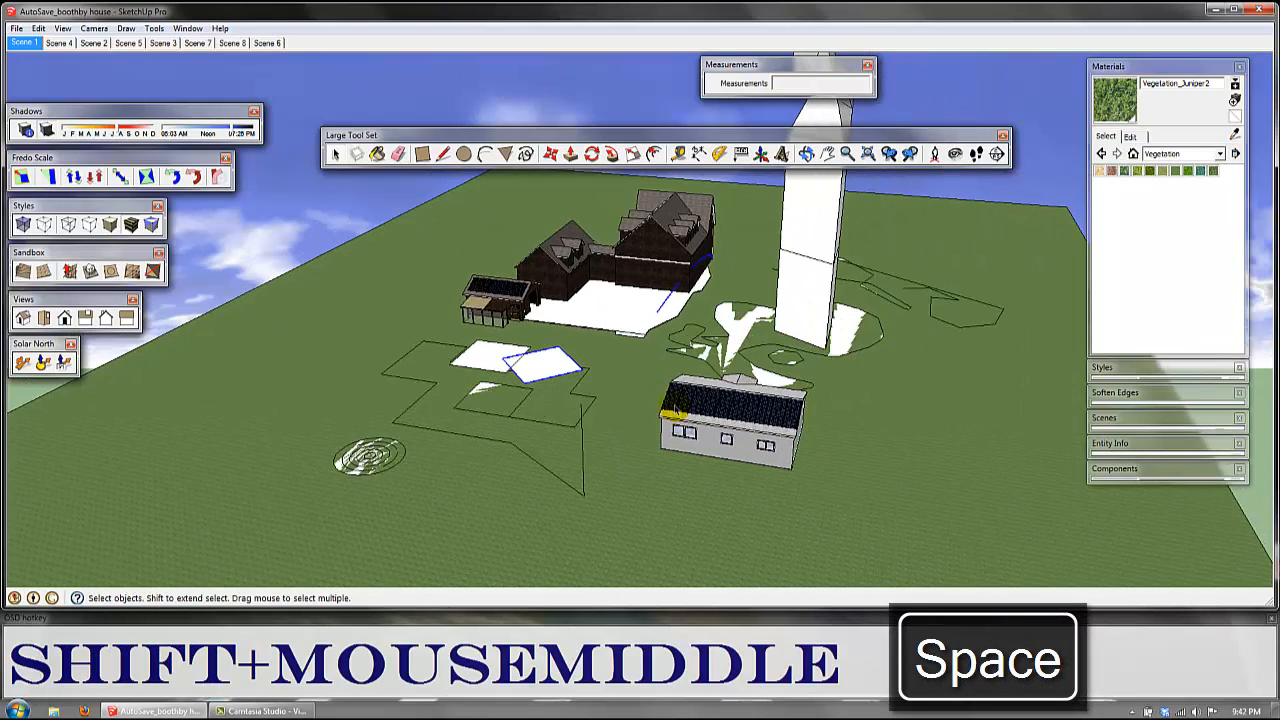
{"action": "middle_click_drag", "start_coordinate": [660, 343], "coordinate": [566, 204]}
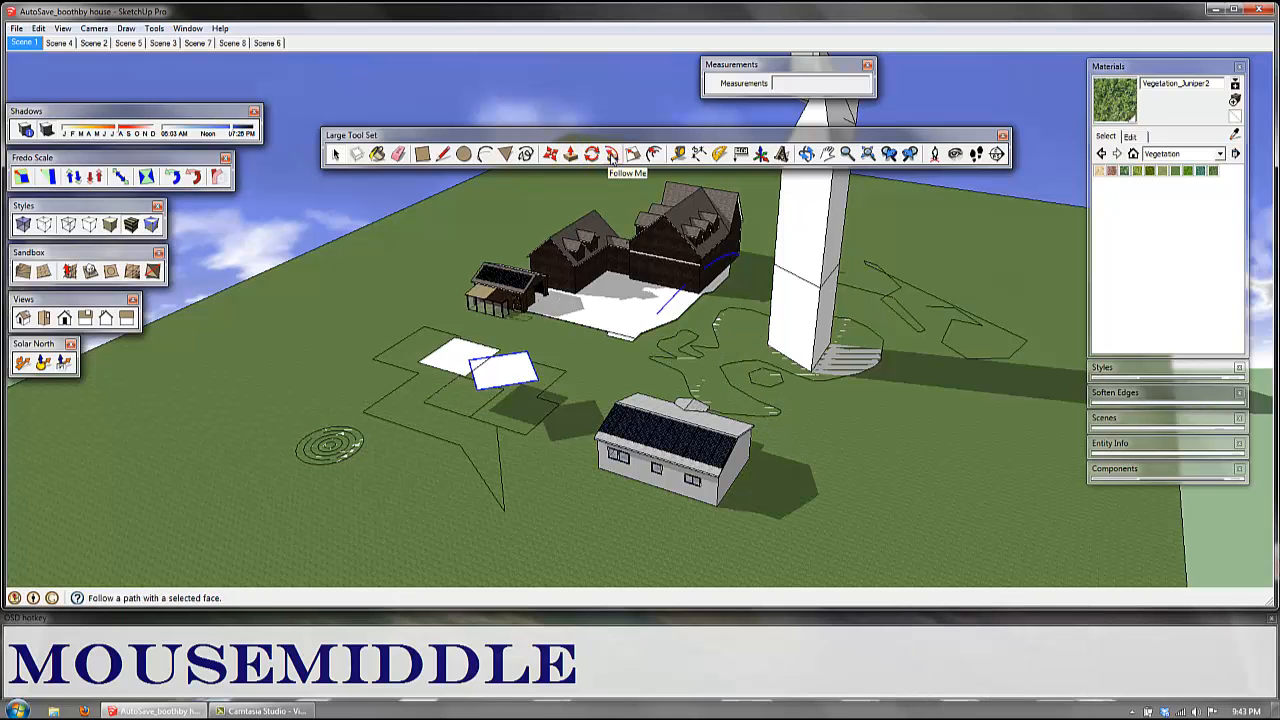
{"action": "left_click", "coordinate": [611, 156]}
{"action": "middle_click_drag", "start_coordinate": [717, 473], "coordinate": [780, 413], "text": "shift"}
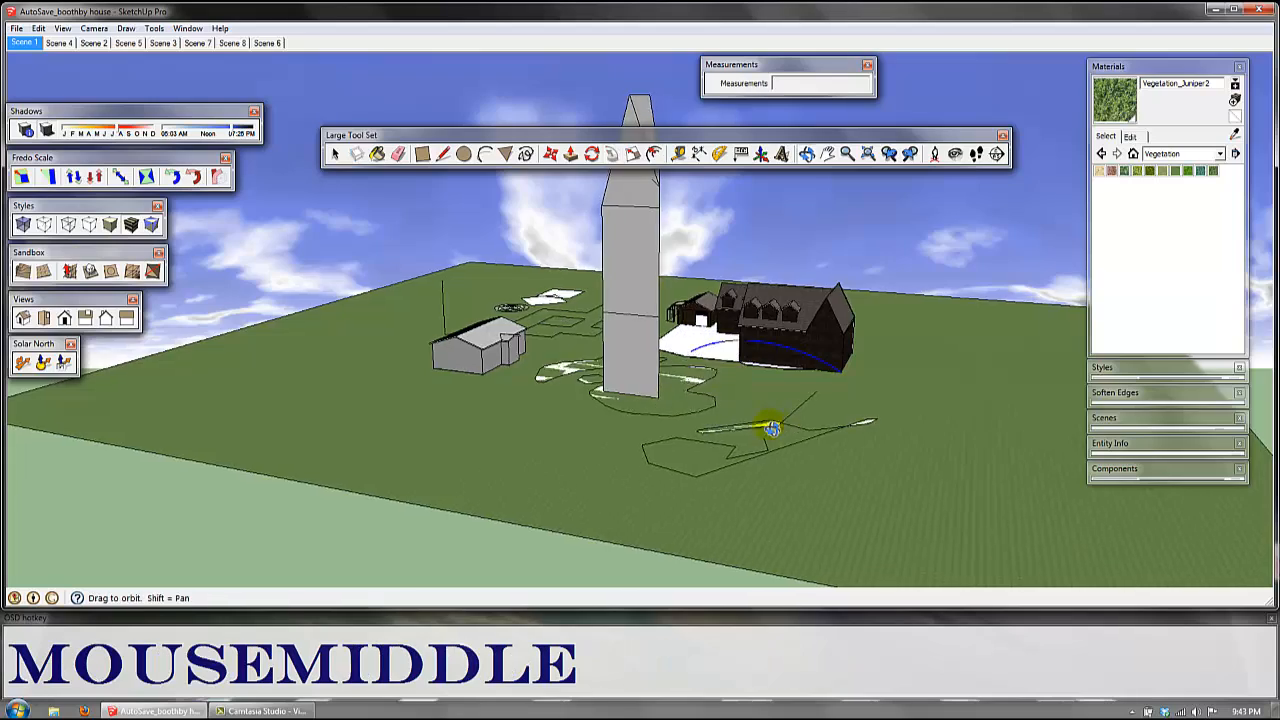
{"action": "middle_click_drag", "start_coordinate": [766, 423], "coordinate": [651, 380]}
{"action": "scroll", "coordinate": [436, 356], "scroll_direction": "up", "scroll_amount": 3}
{"action": "scroll", "coordinate": [436, 356], "scroll_direction": "up", "scroll_amount": 2}
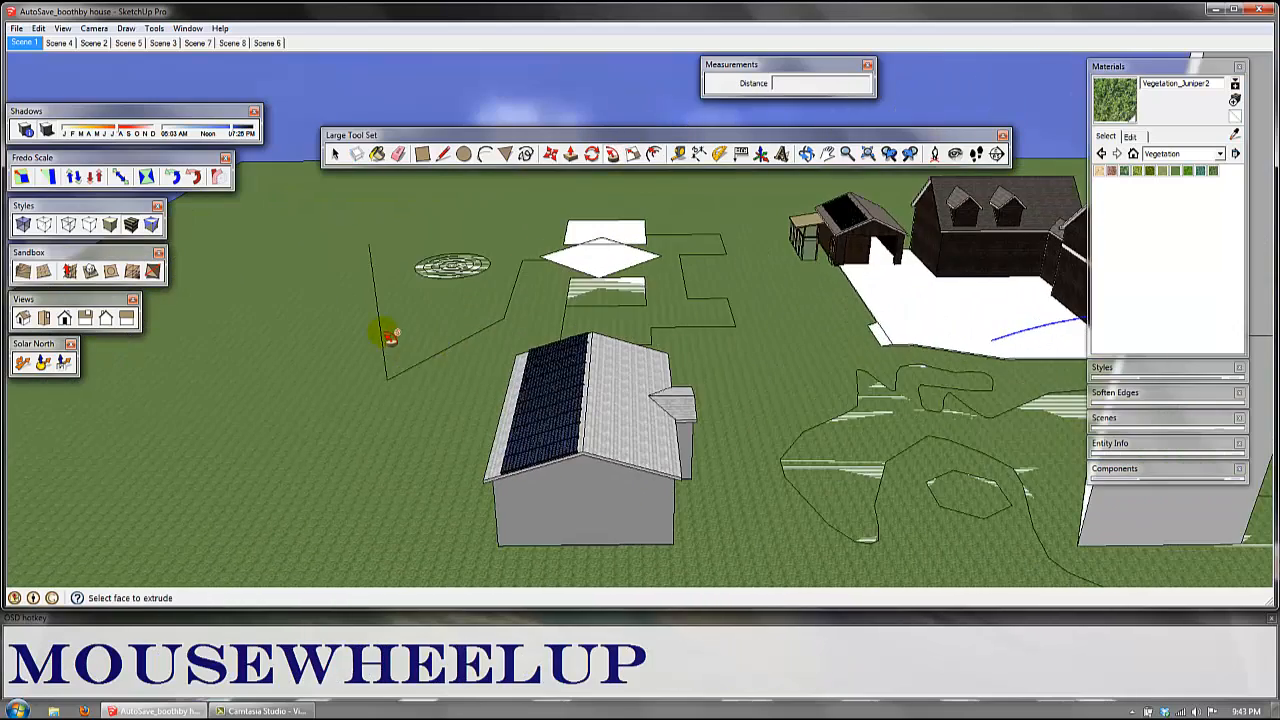
{"action": "middle_click_drag", "start_coordinate": [380, 331], "coordinate": [423, 403], "text": "shift"}
{"action": "key", "text": "space"}
{"action": "key", "text": "shift+c"}
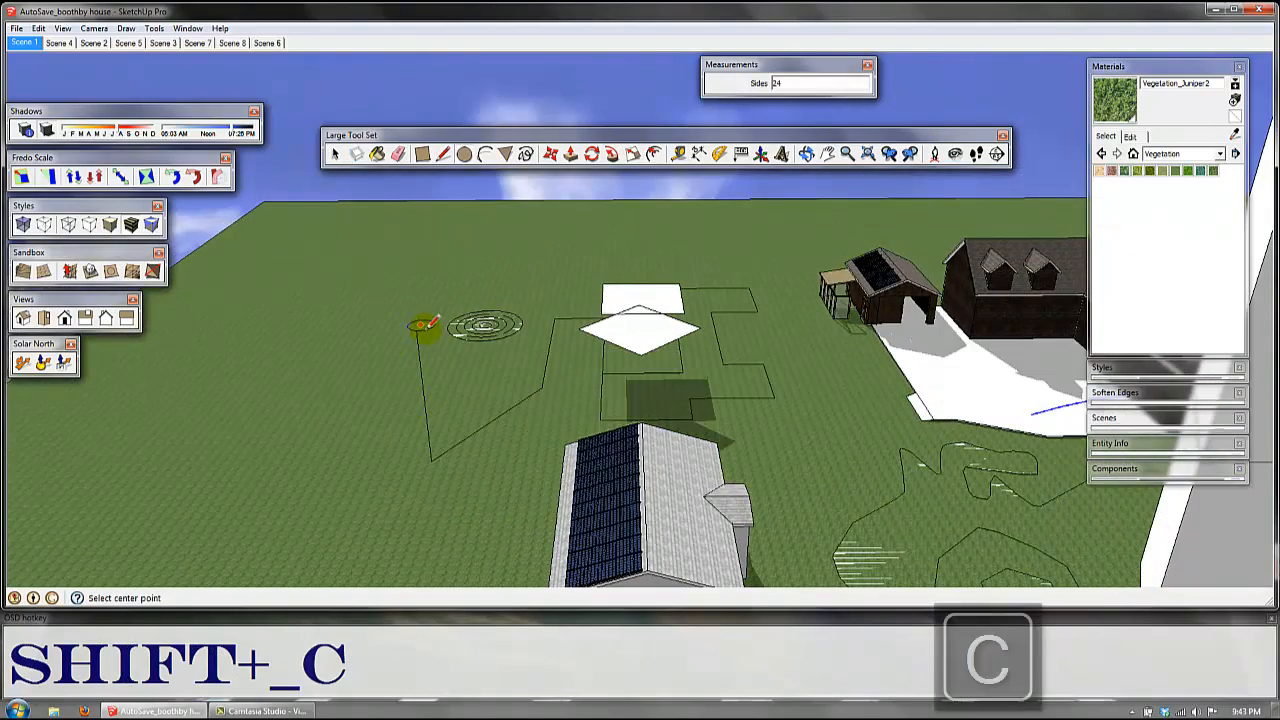
{"action": "left_click", "coordinate": [416, 331]}
{"action": "left_click", "coordinate": [430, 329]}
{"action": "key", "text": "space"}
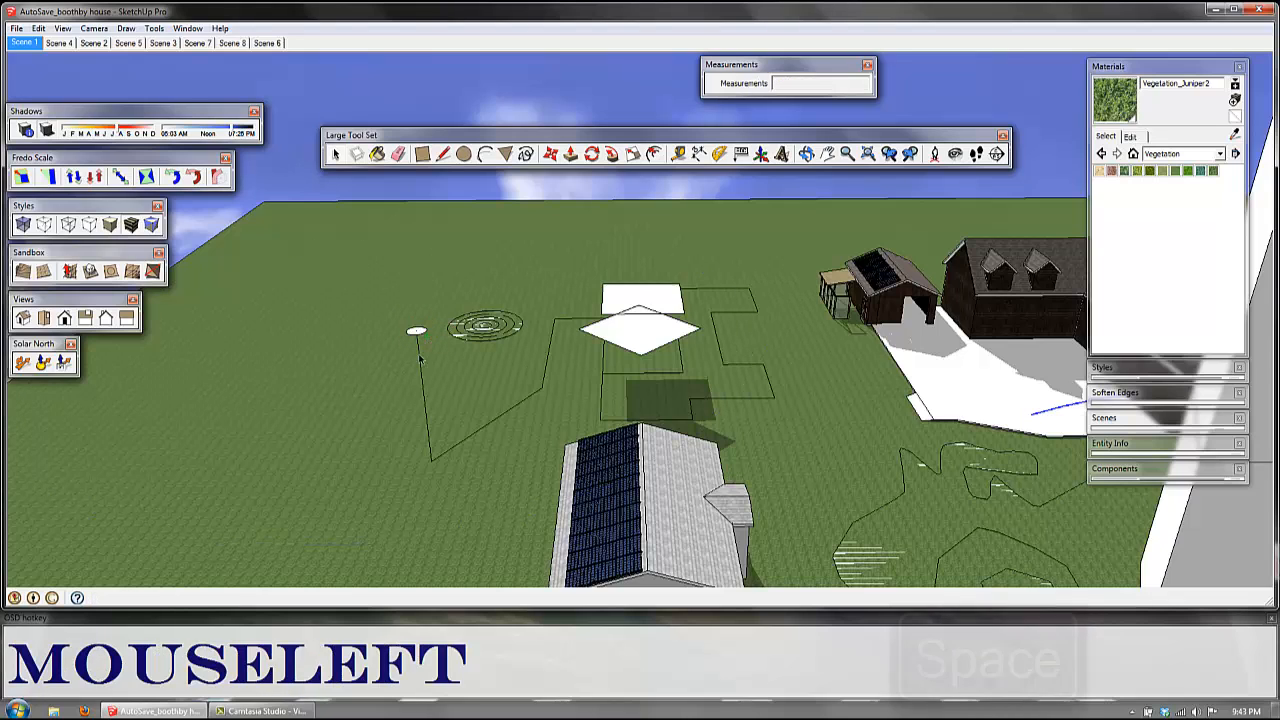
Step: Select the connected line segments running from the small circle to the rectangles as the extrusion path
{"action": "scroll", "coordinate": [523, 366], "scroll_direction": "up", "scroll_amount": 3}
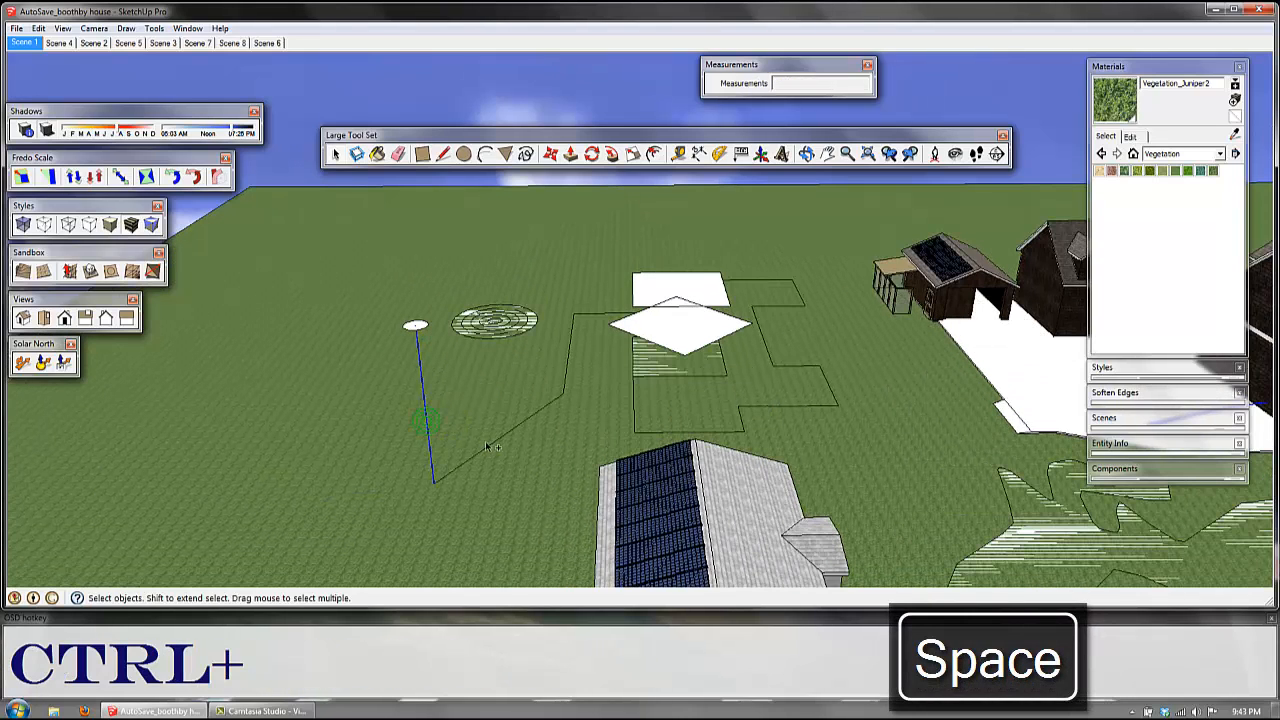
{"action": "left_click", "coordinate": [598, 315], "text": "ctrl"}
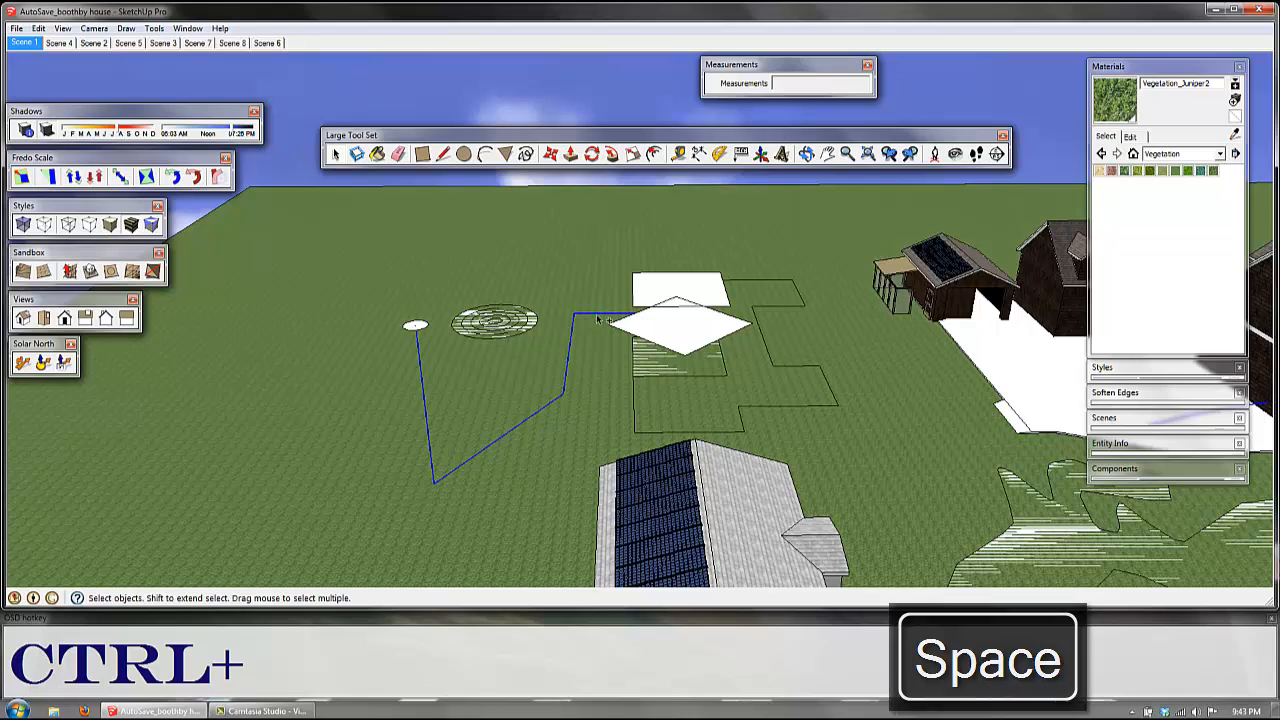
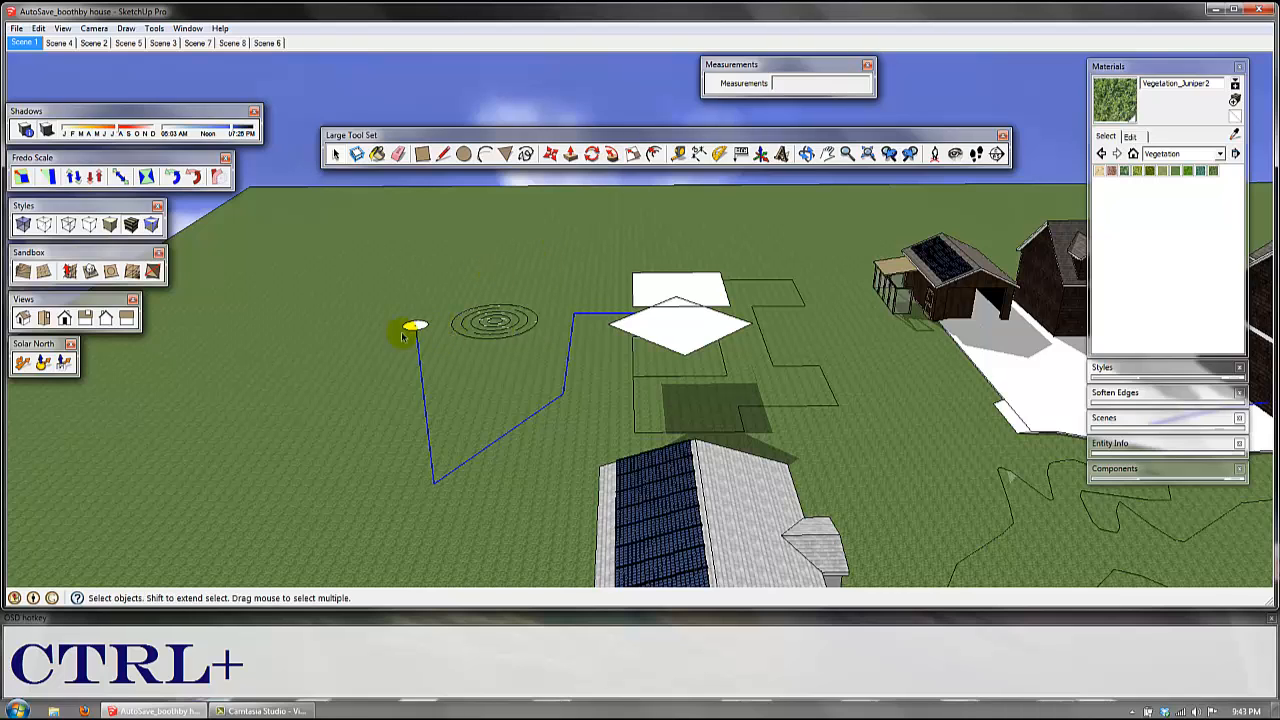
Step: Extrude the small circle face along the selected line path with Follow Me to form a round pipe
{"action": "key", "text": "shift+f"}
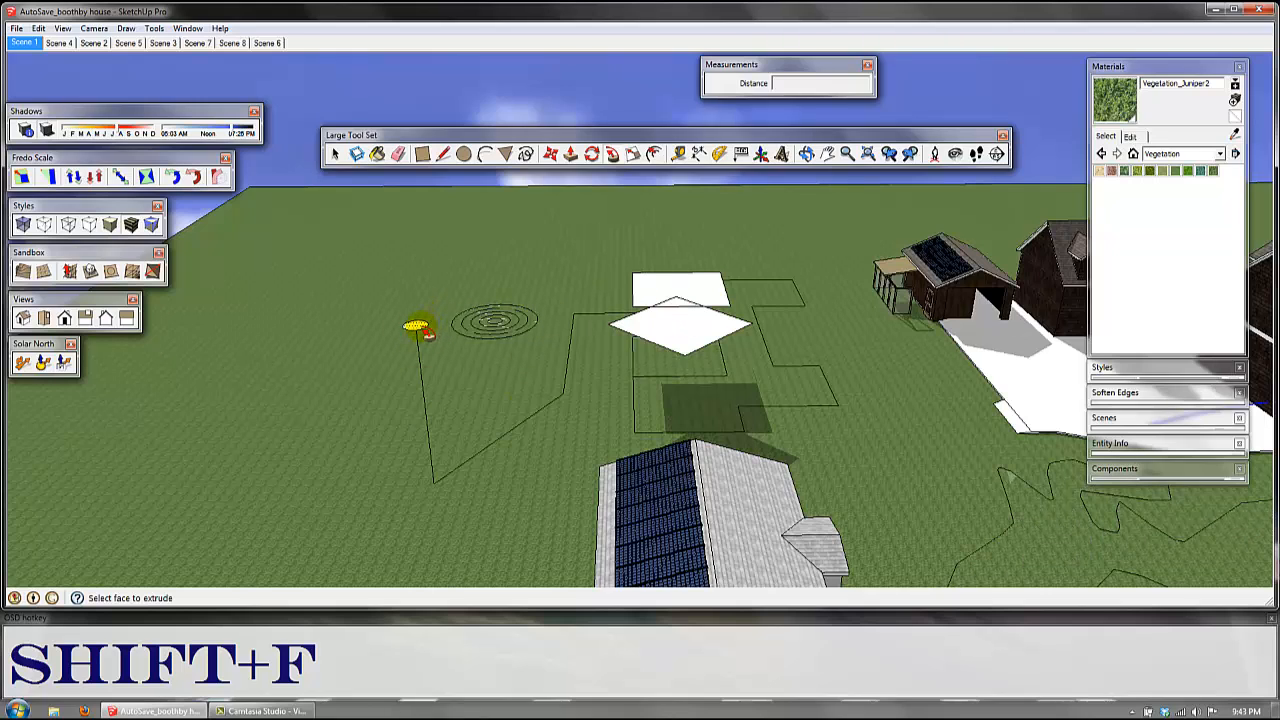
{"action": "left_click", "coordinate": [418, 330]}
{"action": "middle_click_drag", "start_coordinate": [414, 406], "coordinate": [598, 407]}
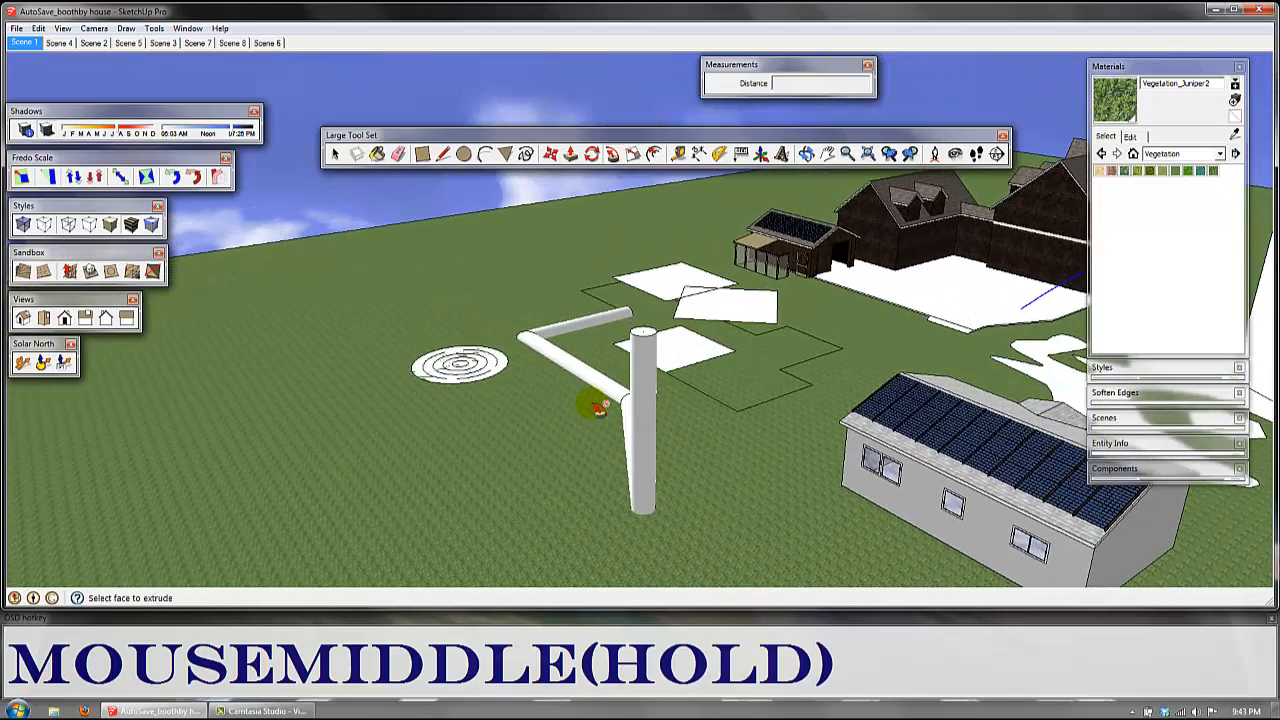
{"action": "scroll", "coordinate": [600, 365], "scroll_direction": "down", "scroll_amount": 5}
{"action": "middle_click_drag", "start_coordinate": [609, 243], "coordinate": [568, 290]}
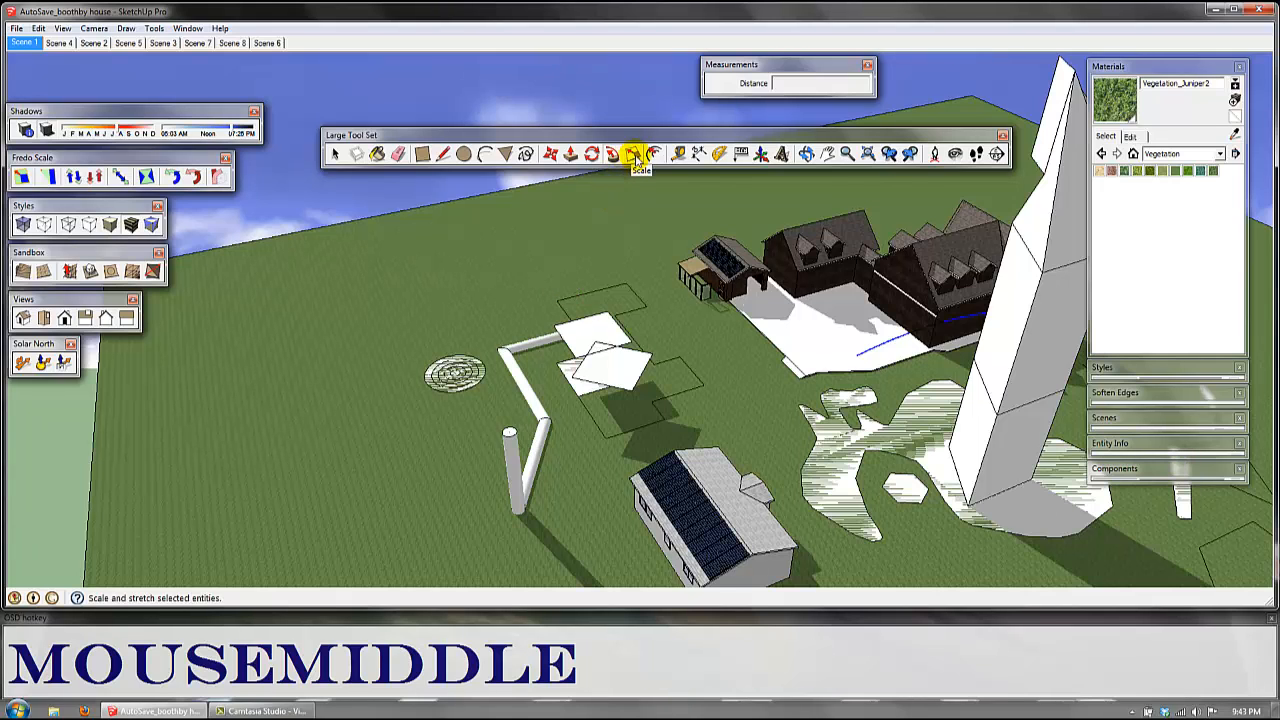
Step: Select the entire tall tower and scale it down uniformly to about 0.63 from a corner
{"action": "middle_click_drag", "start_coordinate": [502, 371], "coordinate": [698, 302]}
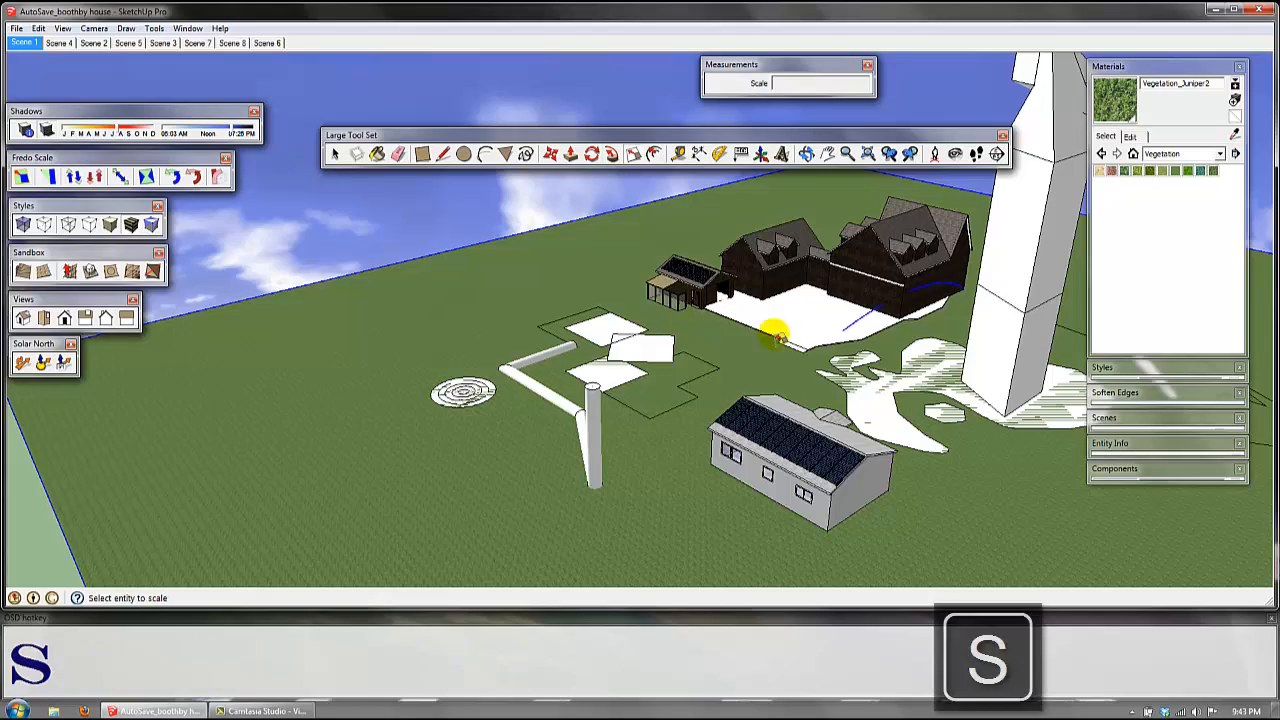
{"action": "middle_click_drag", "start_coordinate": [771, 329], "coordinate": [556, 408], "text": "shift"}
{"action": "key", "text": "space"}
{"action": "middle_click_drag", "start_coordinate": [808, 338], "coordinate": [866, 264]}
{"action": "scroll", "coordinate": [872, 357], "scroll_direction": "down", "scroll_amount": 2}
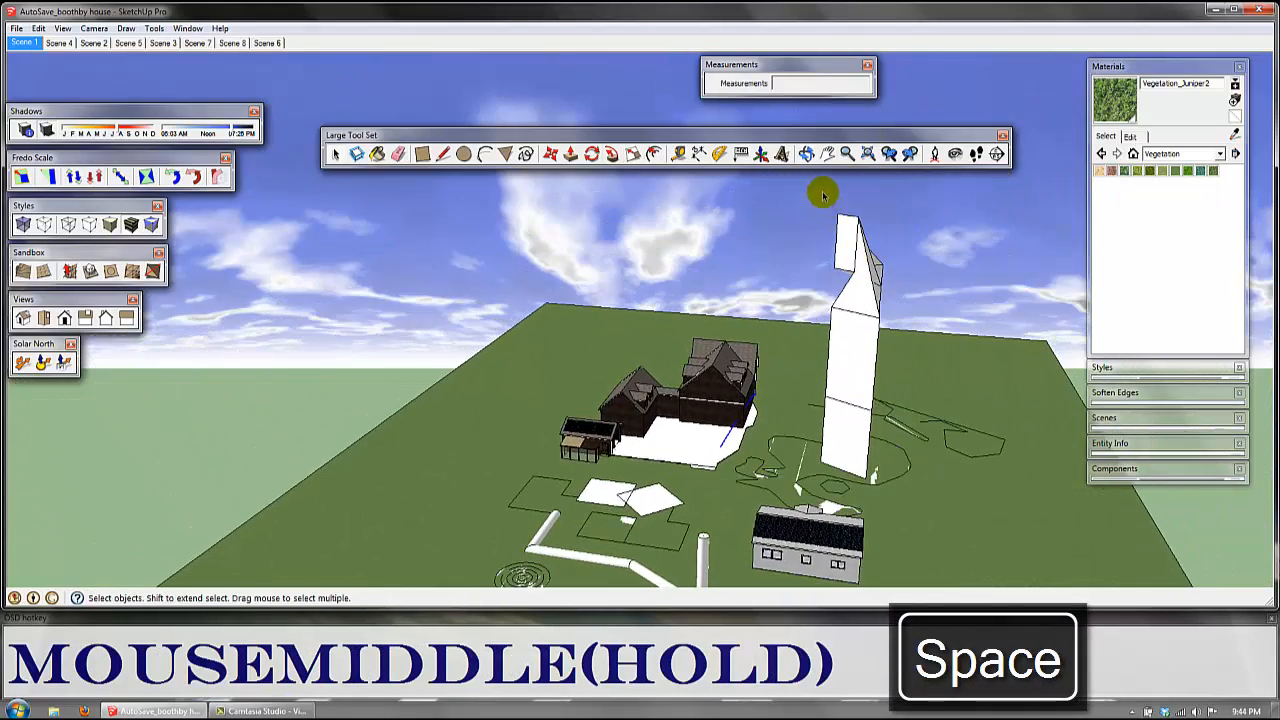
{"action": "left_click_drag", "start_coordinate": [824, 196], "coordinate": [896, 491]}
{"action": "middle_click_drag", "start_coordinate": [843, 444], "coordinate": [831, 229]}
{"action": "left_click", "coordinate": [855, 435]}
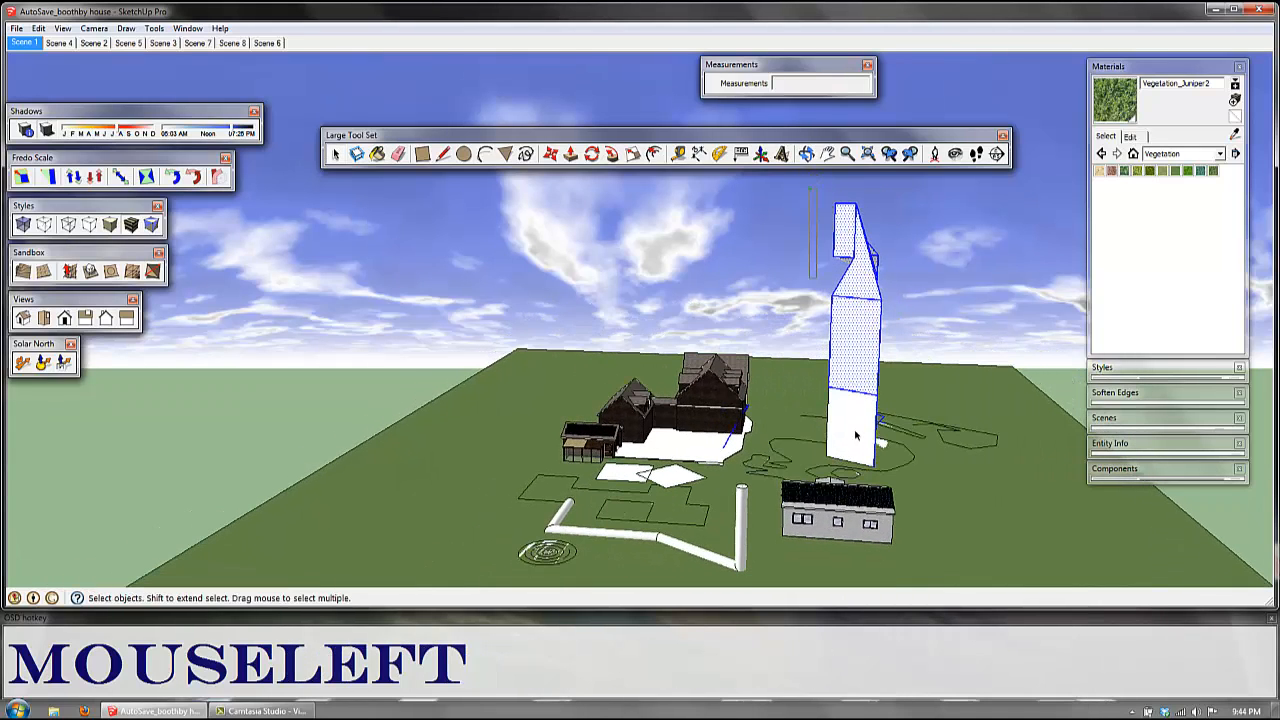
{"action": "left_click_drag", "start_coordinate": [855, 435], "coordinate": [896, 474]}
{"action": "middle_click_drag", "start_coordinate": [871, 359], "coordinate": [745, 420]}
{"action": "key", "text": "s"}
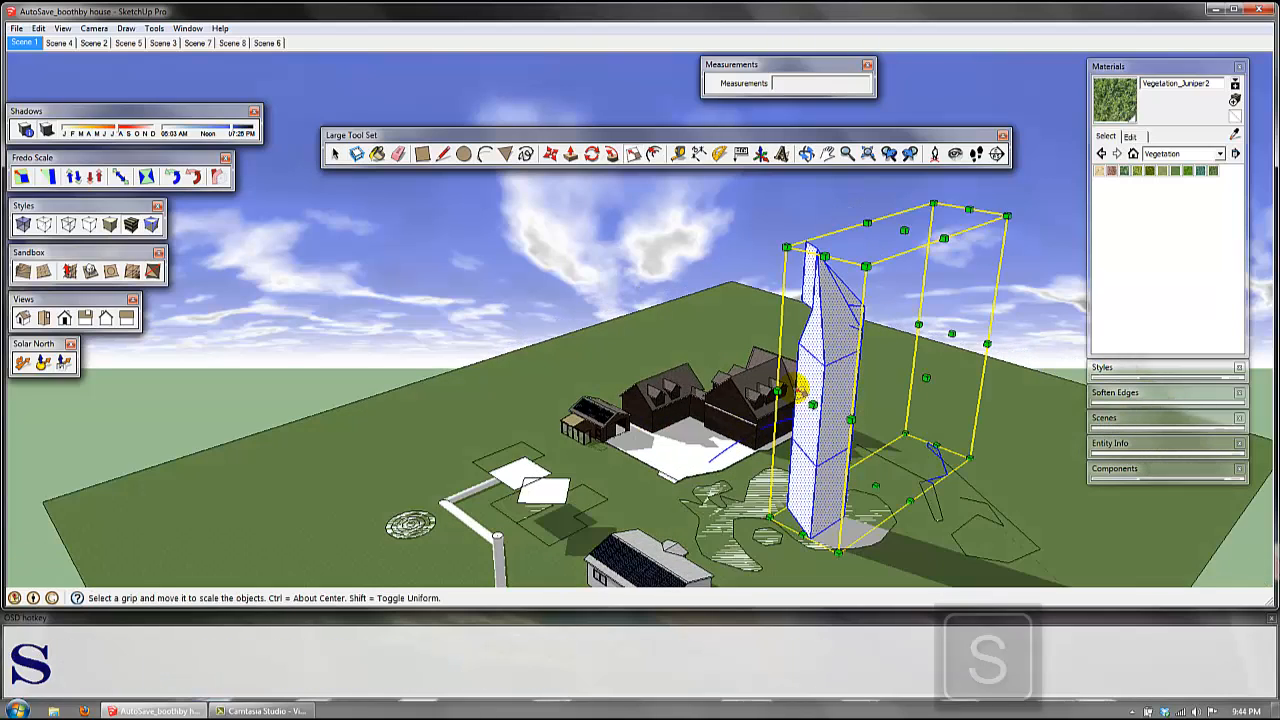
{"action": "middle_click_drag", "start_coordinate": [842, 318], "coordinate": [887, 498]}
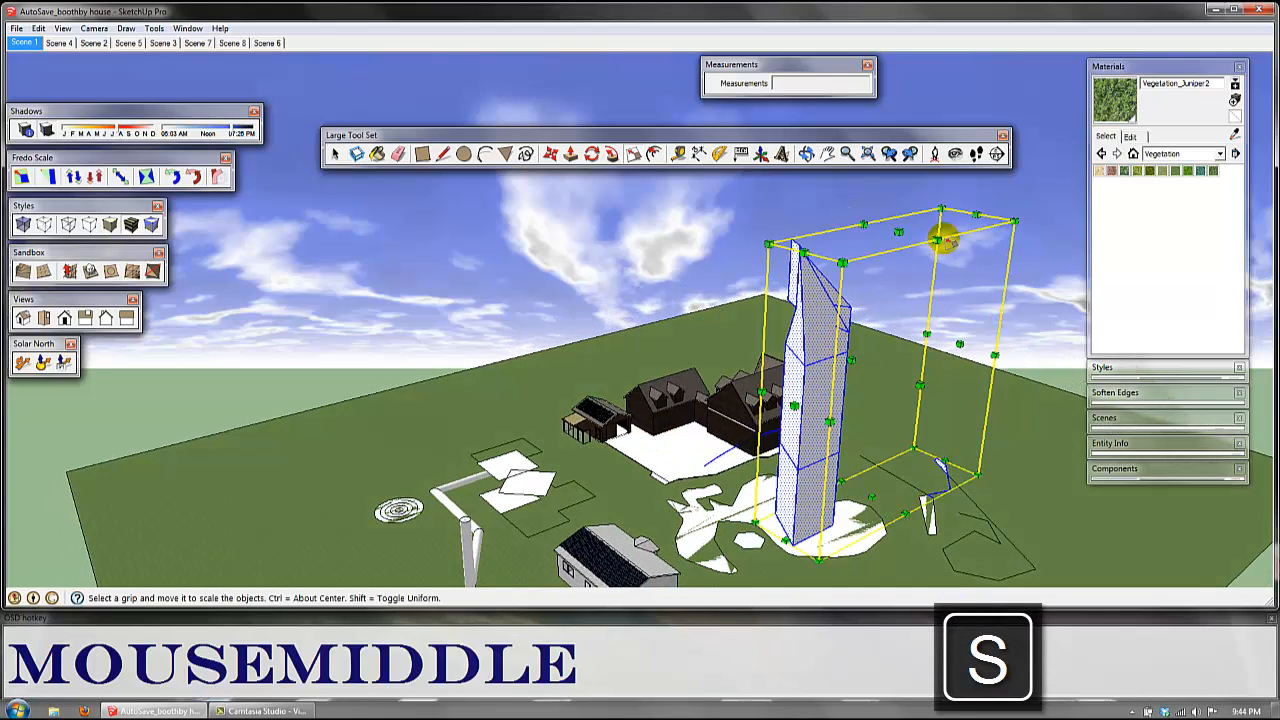
{"action": "left_click", "coordinate": [945, 205]}
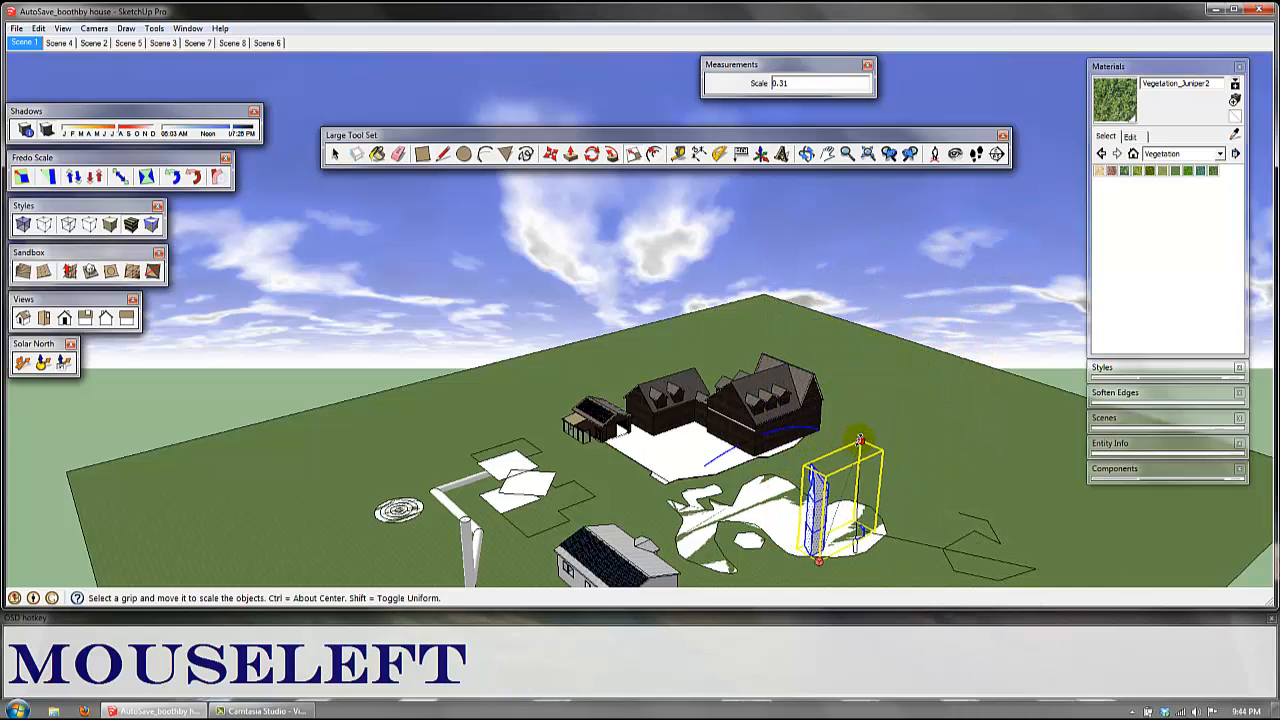
{"action": "left_click", "coordinate": [906, 330]}
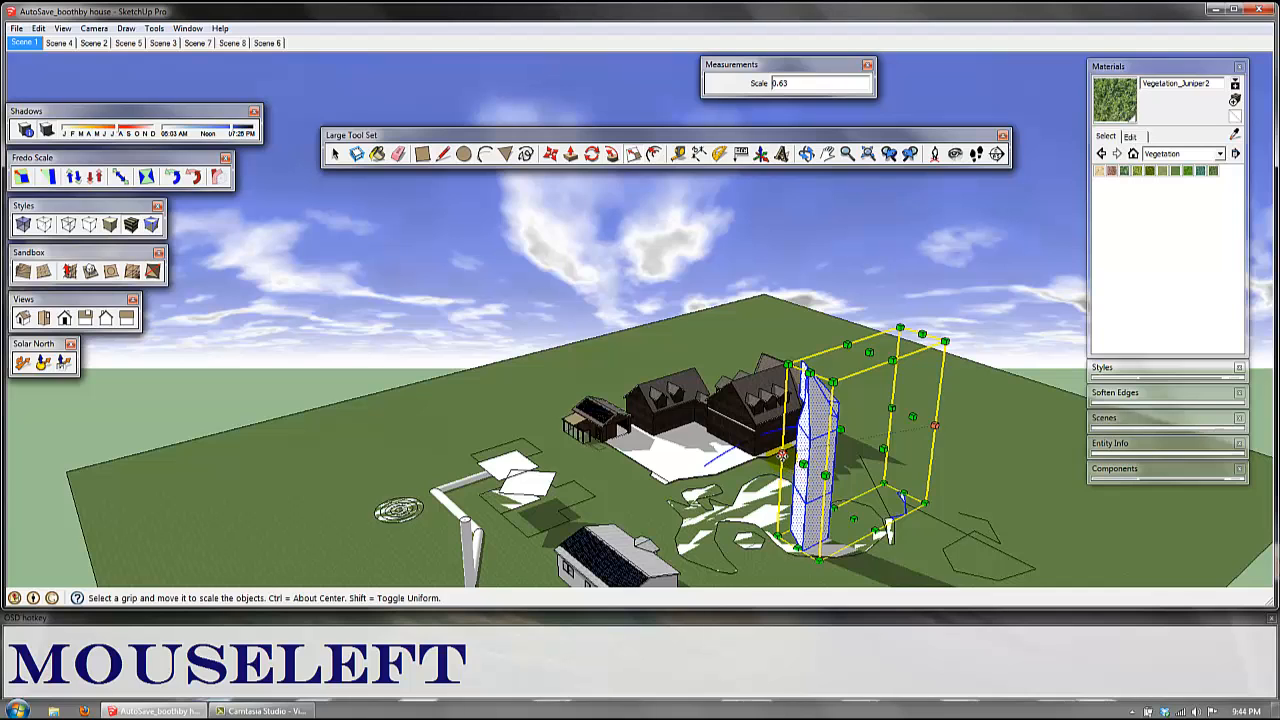
Step: Stretch the tower's side to about 1.15 on the green axis and scale it uniformly about its centre
{"action": "left_click", "coordinate": [782, 455]}
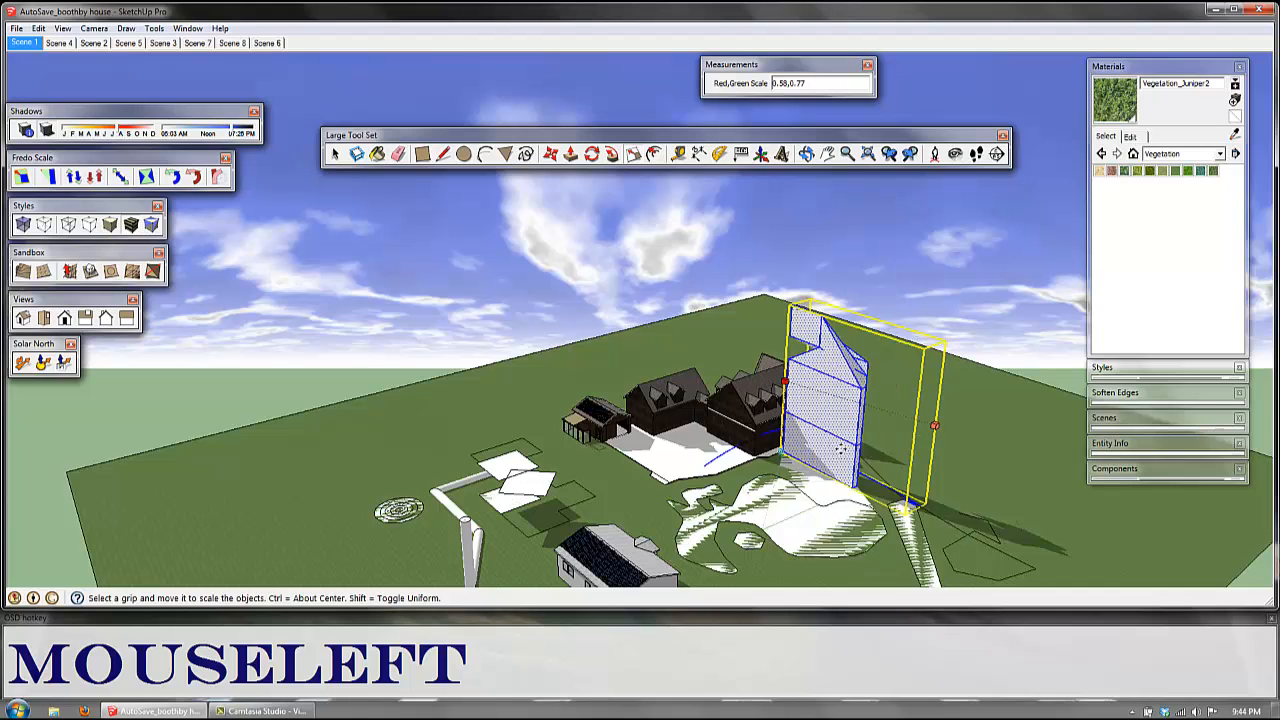
{"action": "left_click", "coordinate": [764, 462]}
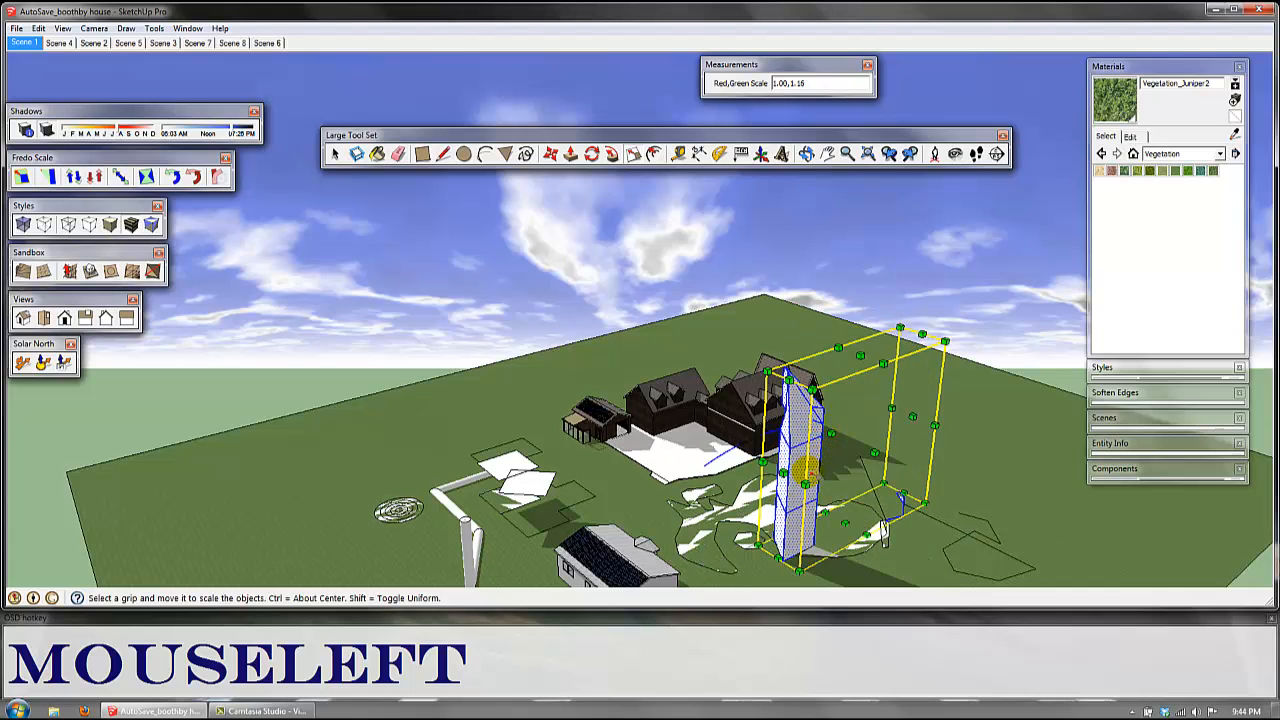
{"action": "key", "text": "ctrl"}
{"action": "left_click_drag", "start_coordinate": [772, 370], "coordinate": [801, 396], "text": "ctrl"}
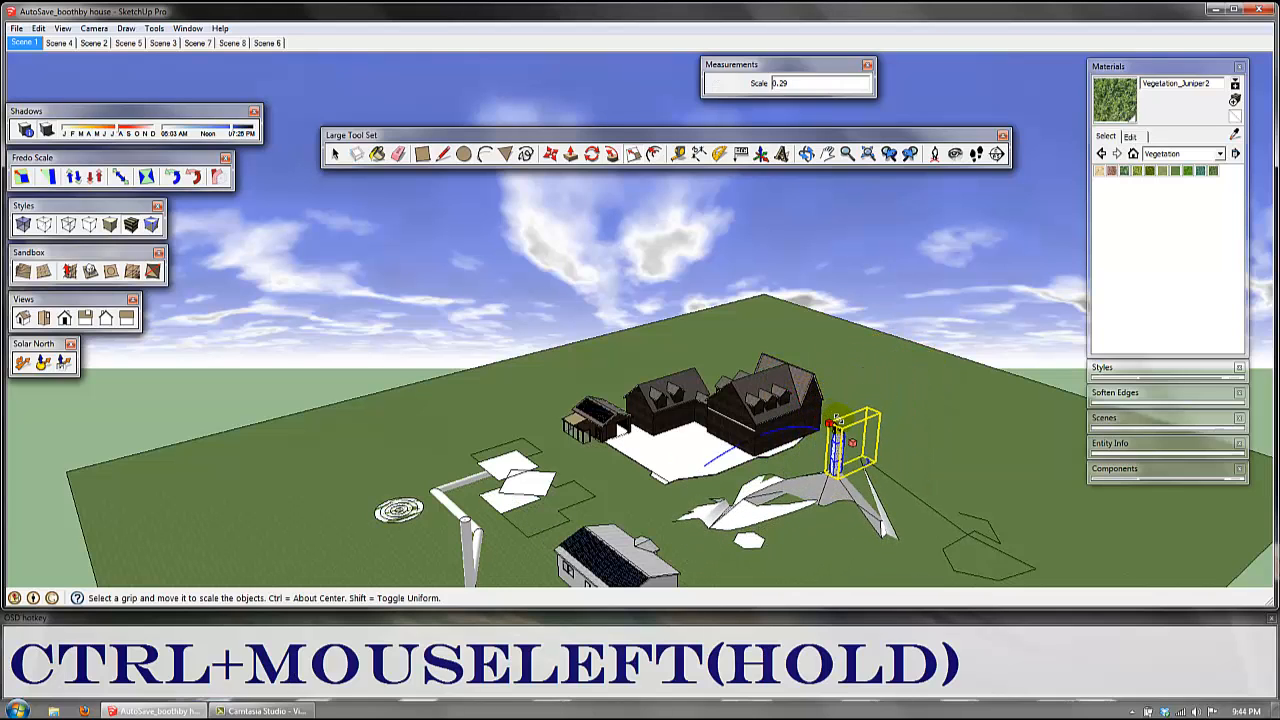
{"action": "left_click_drag", "start_coordinate": [830, 425], "coordinate": [808, 407], "text": "ctrl"}
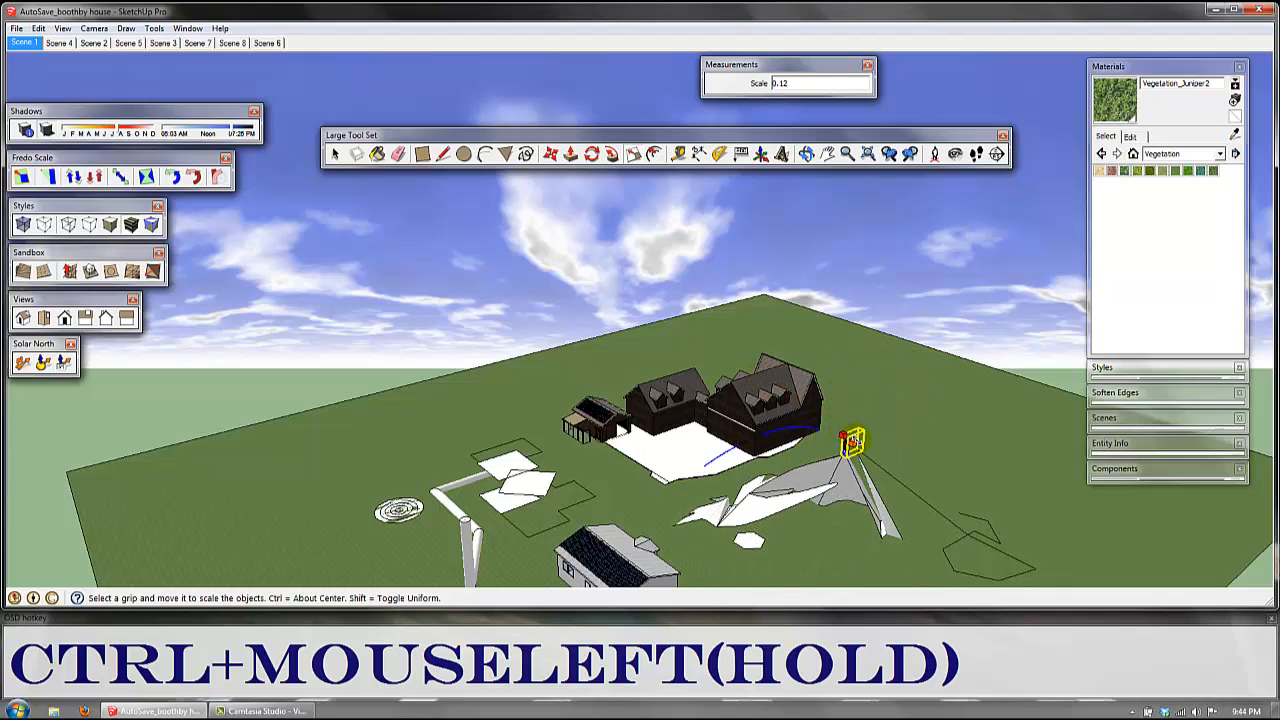
{"action": "left_click_drag", "start_coordinate": [868, 445], "coordinate": [768, 374], "text": "ctrl"}
Step: Shrink the upright pipe's circular end face about its centre so the pipe tapers to a near point, and clear the selection
{"action": "scroll", "coordinate": [443, 523], "scroll_direction": "up", "scroll_amount": 2}
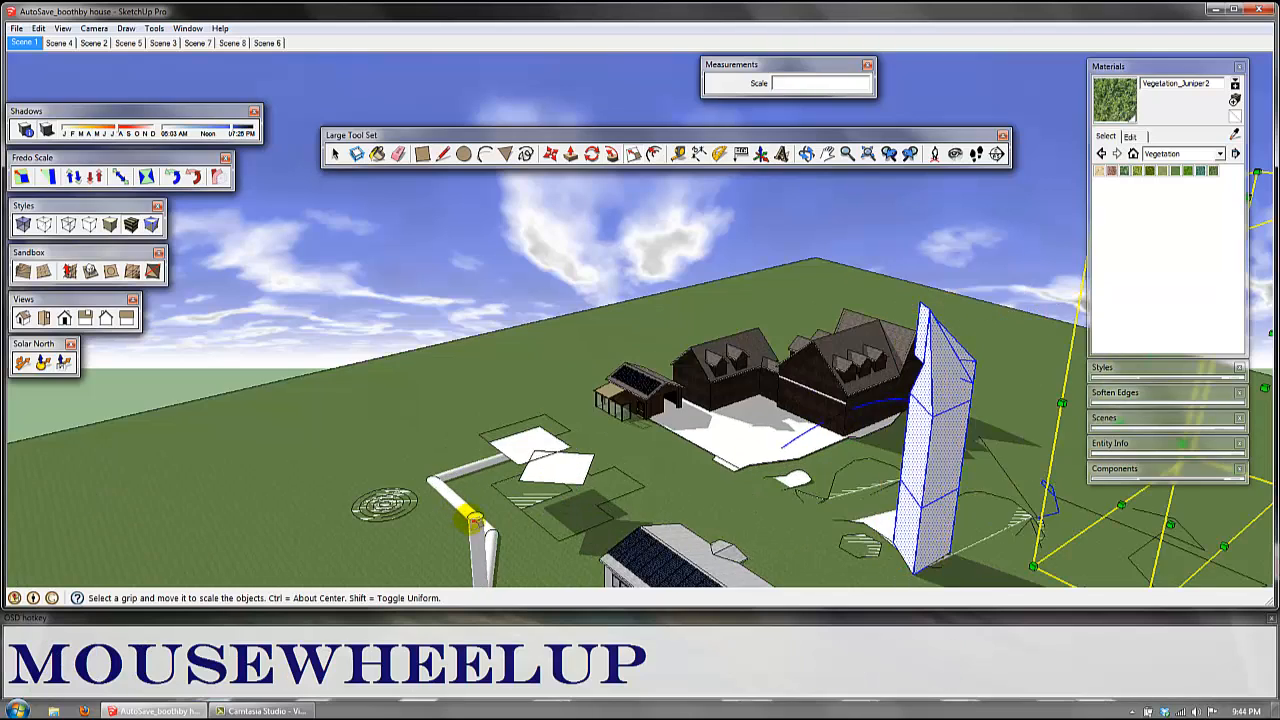
{"action": "scroll", "coordinate": [472, 516], "scroll_direction": "up", "scroll_amount": 1}
{"action": "key", "text": "space"}
{"action": "middle_click_drag", "start_coordinate": [477, 514], "coordinate": [514, 380], "text": "shift"}
{"action": "scroll", "coordinate": [526, 391], "scroll_direction": "up", "scroll_amount": 3}
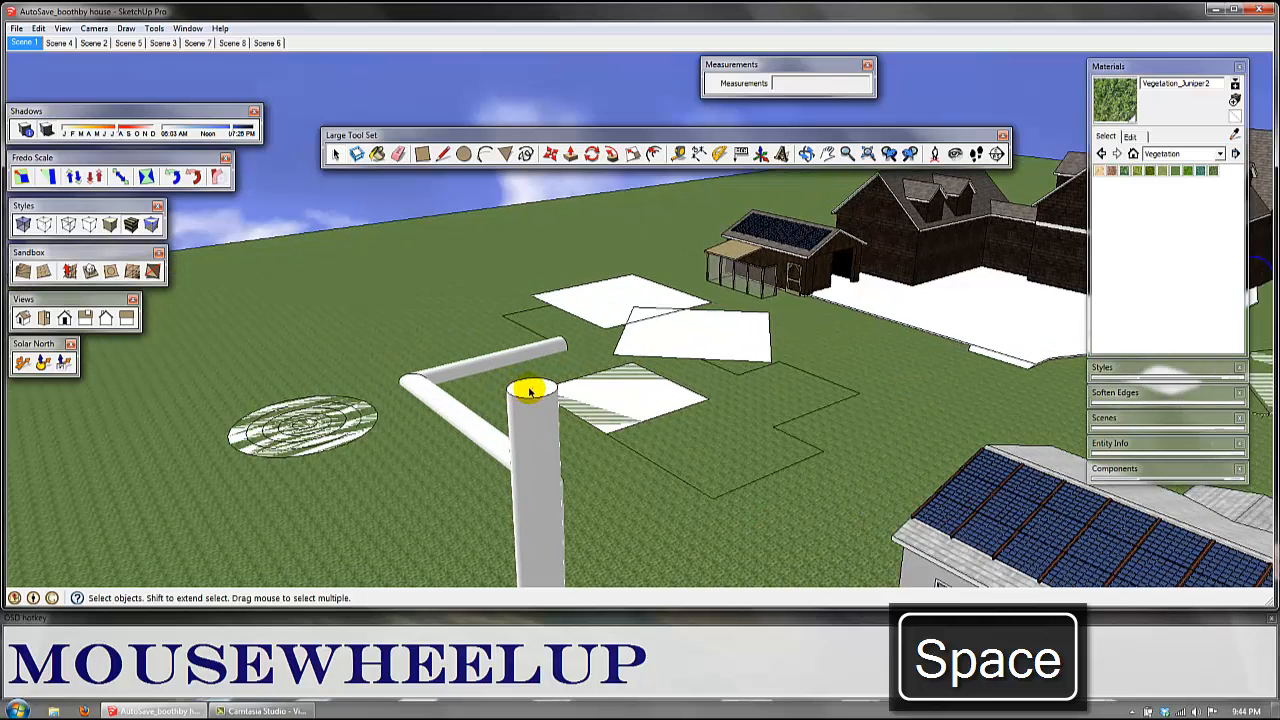
{"action": "left_click", "coordinate": [532, 394]}
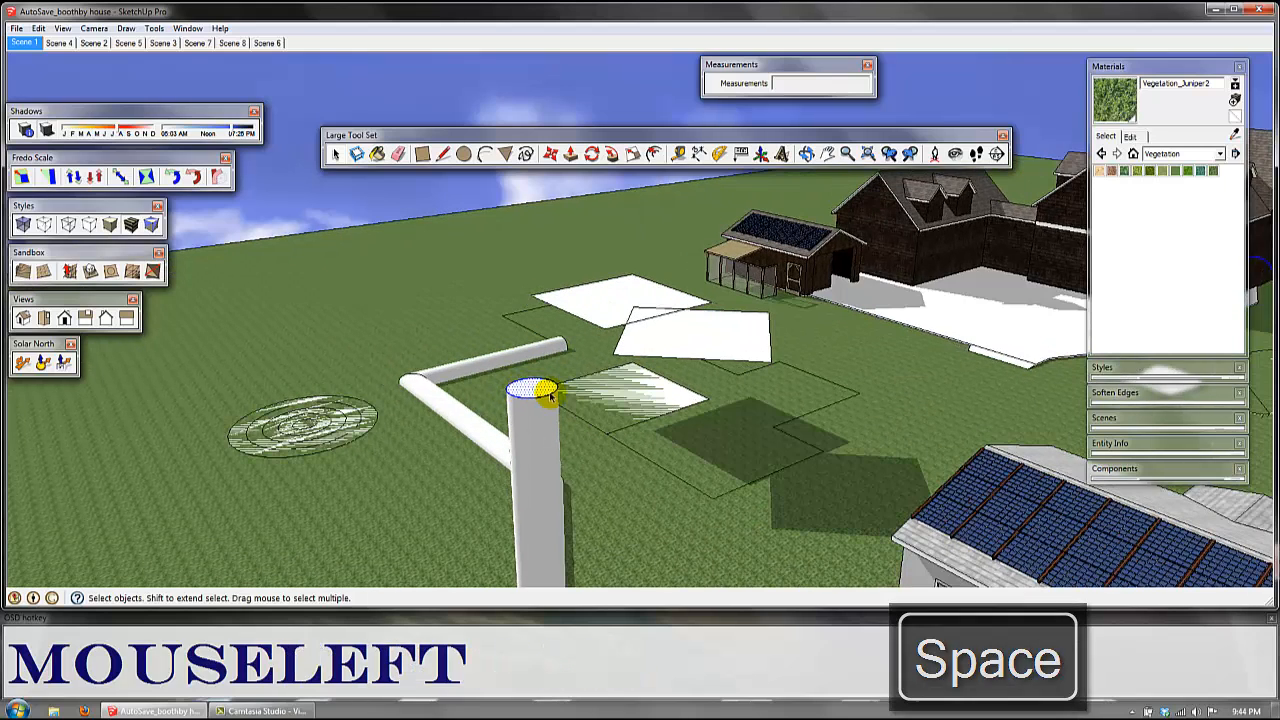
{"action": "key", "text": "s"}
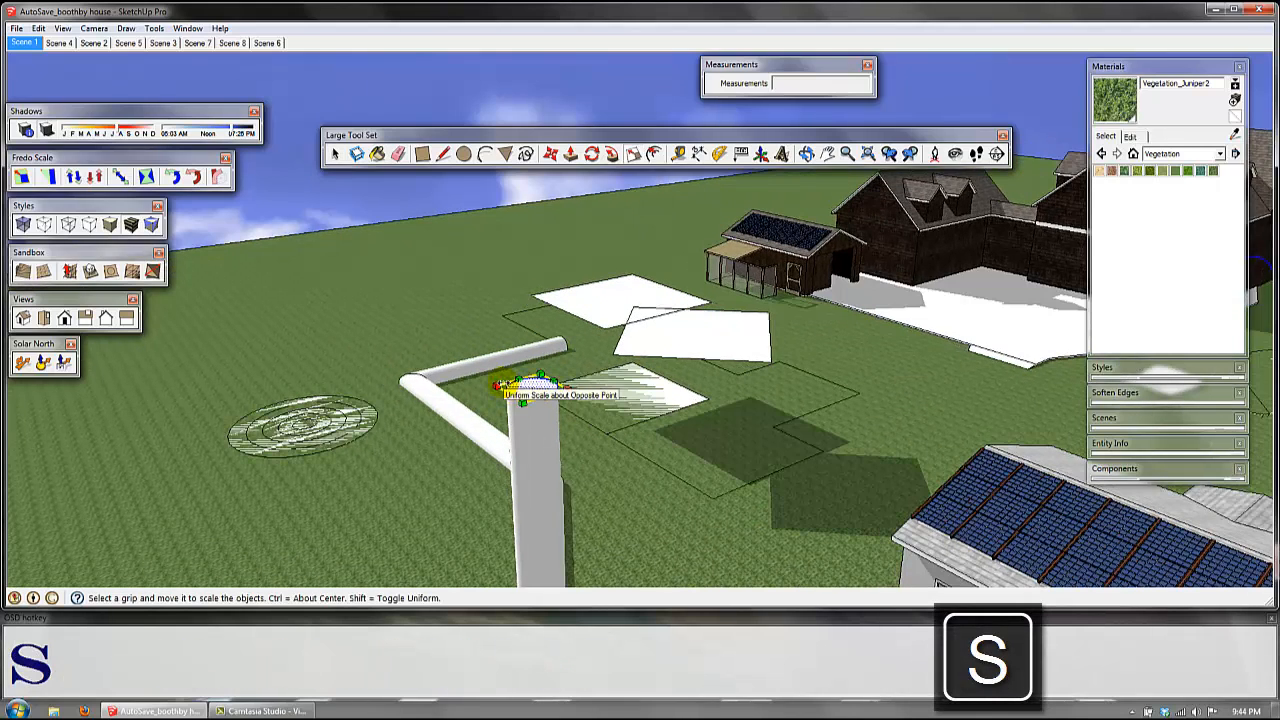
{"action": "left_click_drag", "start_coordinate": [508, 390], "coordinate": [530, 388], "text": "ctrl"}
{"action": "key", "text": "space"}
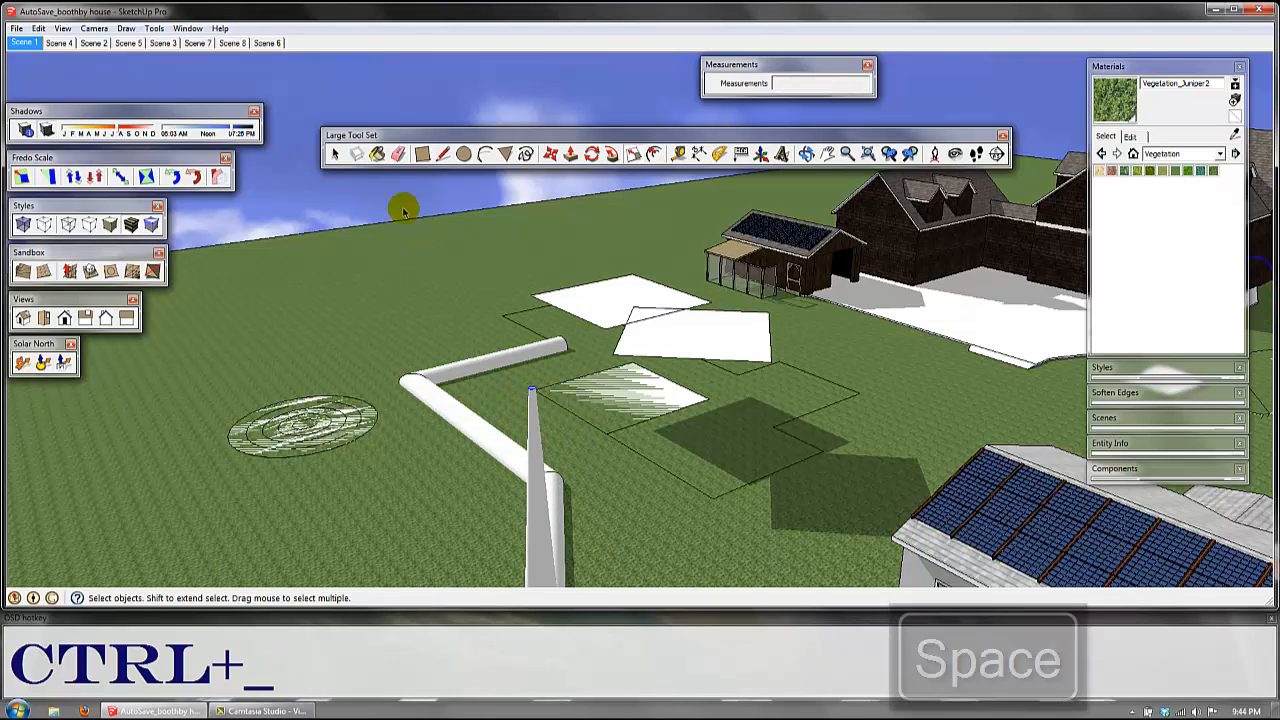
{"action": "left_click", "coordinate": [487, 341]}
Step: Draw a rectangle about 19' 6" by 18' 11" on the white patio surface in front of the dark house
{"action": "middle_click_drag", "start_coordinate": [571, 466], "coordinate": [623, 420], "text": "shift"}
{"action": "scroll", "coordinate": [887, 413], "scroll_direction": "down", "scroll_amount": 2}
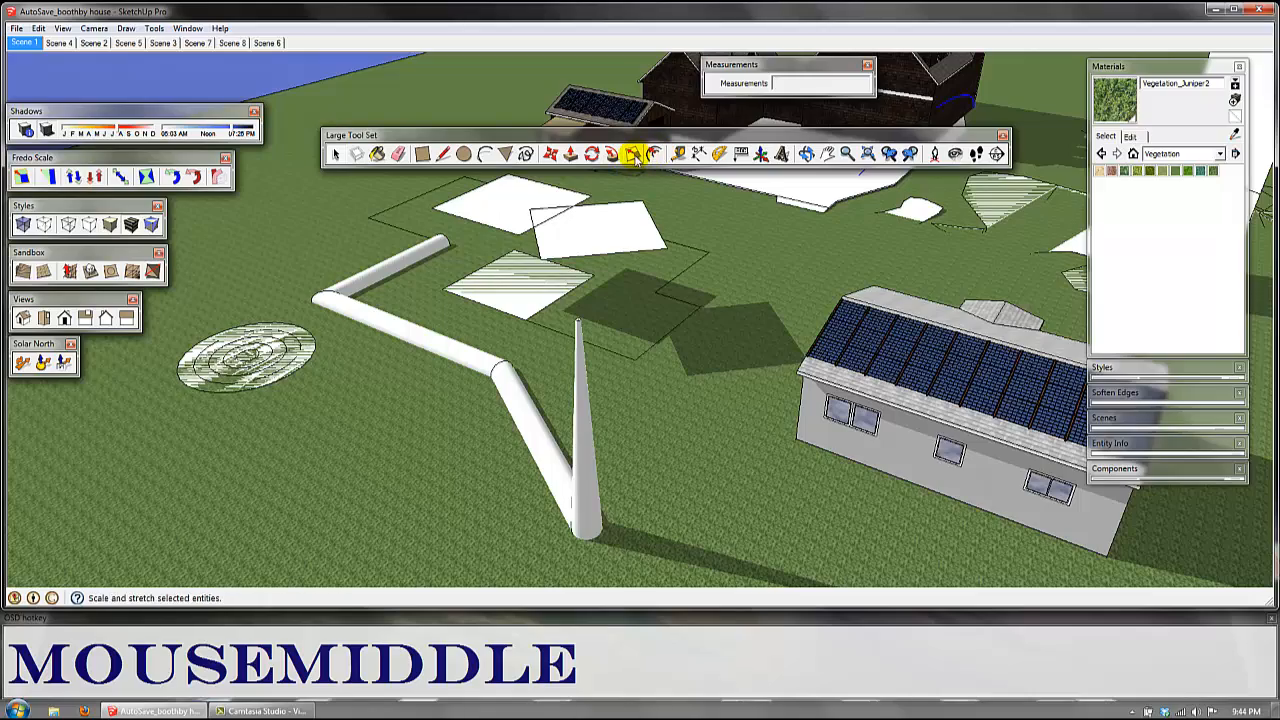
{"action": "middle_click_drag", "start_coordinate": [666, 240], "coordinate": [580, 300], "text": "shift"}
{"action": "scroll", "coordinate": [502, 340], "scroll_direction": "down", "scroll_amount": 3}
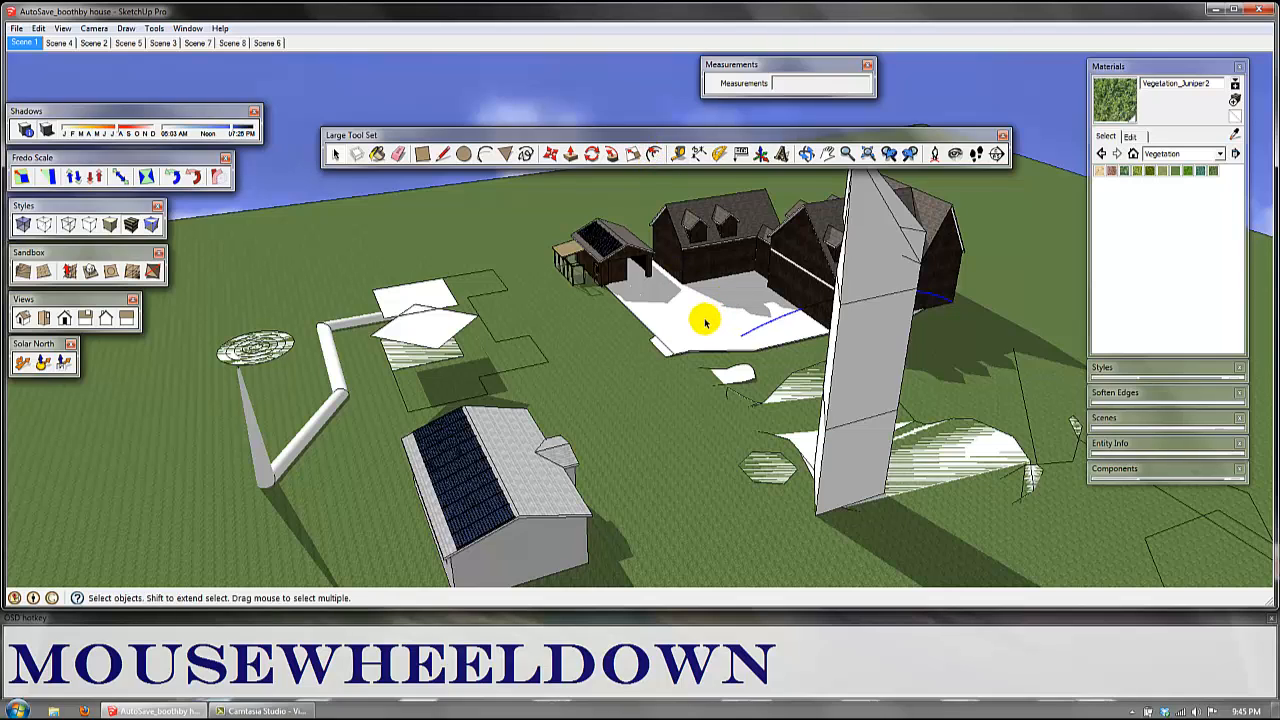
{"action": "key", "text": "f"}
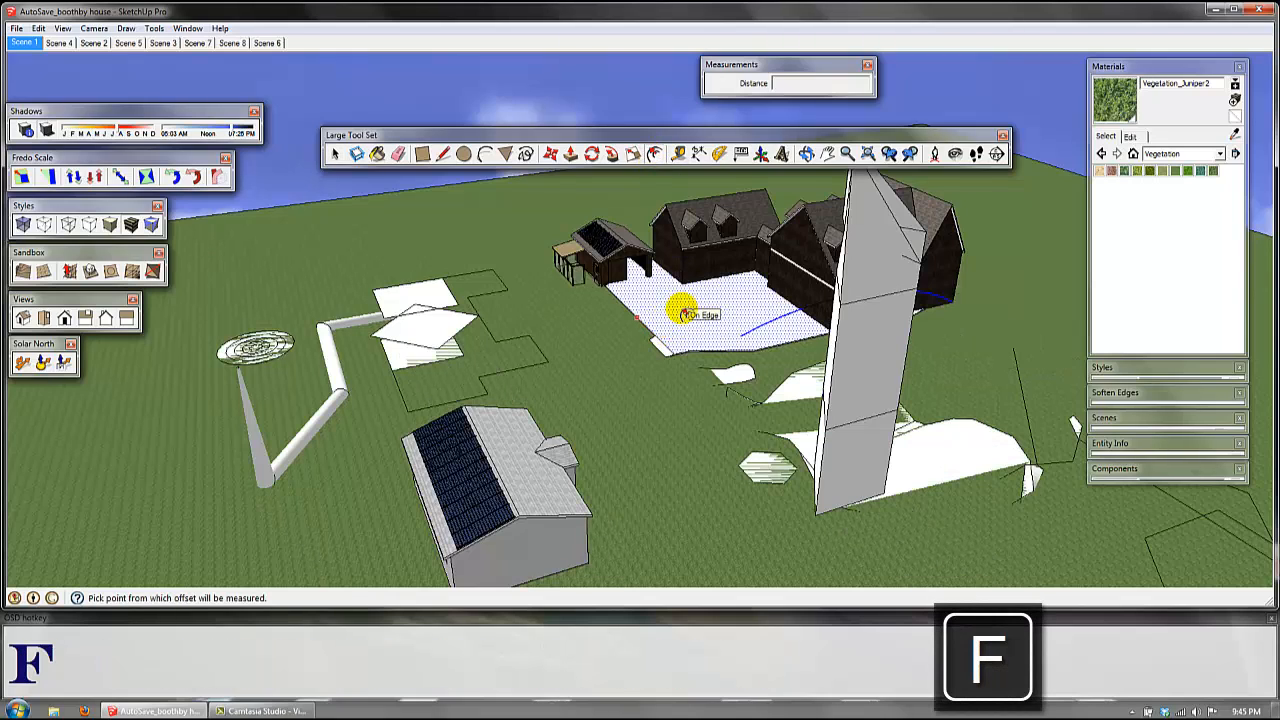
{"action": "scroll", "coordinate": [676, 316], "scroll_direction": "up", "scroll_amount": 5}
{"action": "key", "text": "r"}
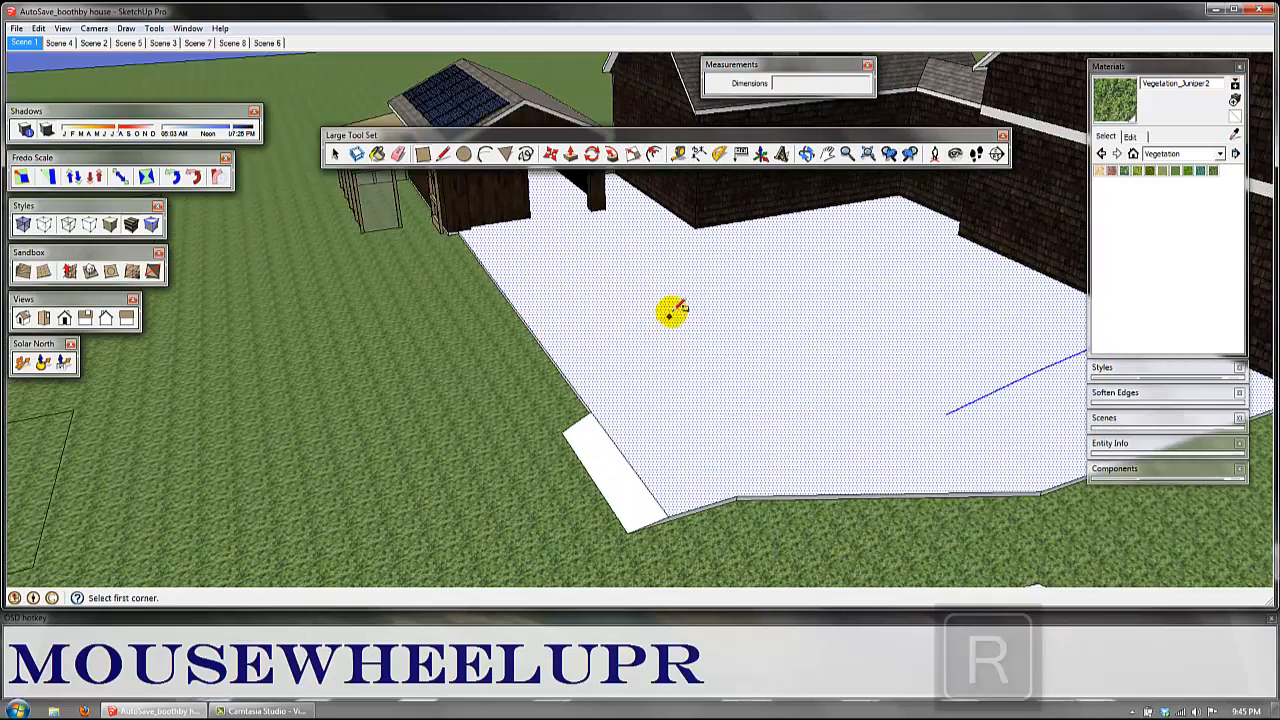
{"action": "left_click", "coordinate": [674, 303]}
{"action": "left_click", "coordinate": [996, 350]}
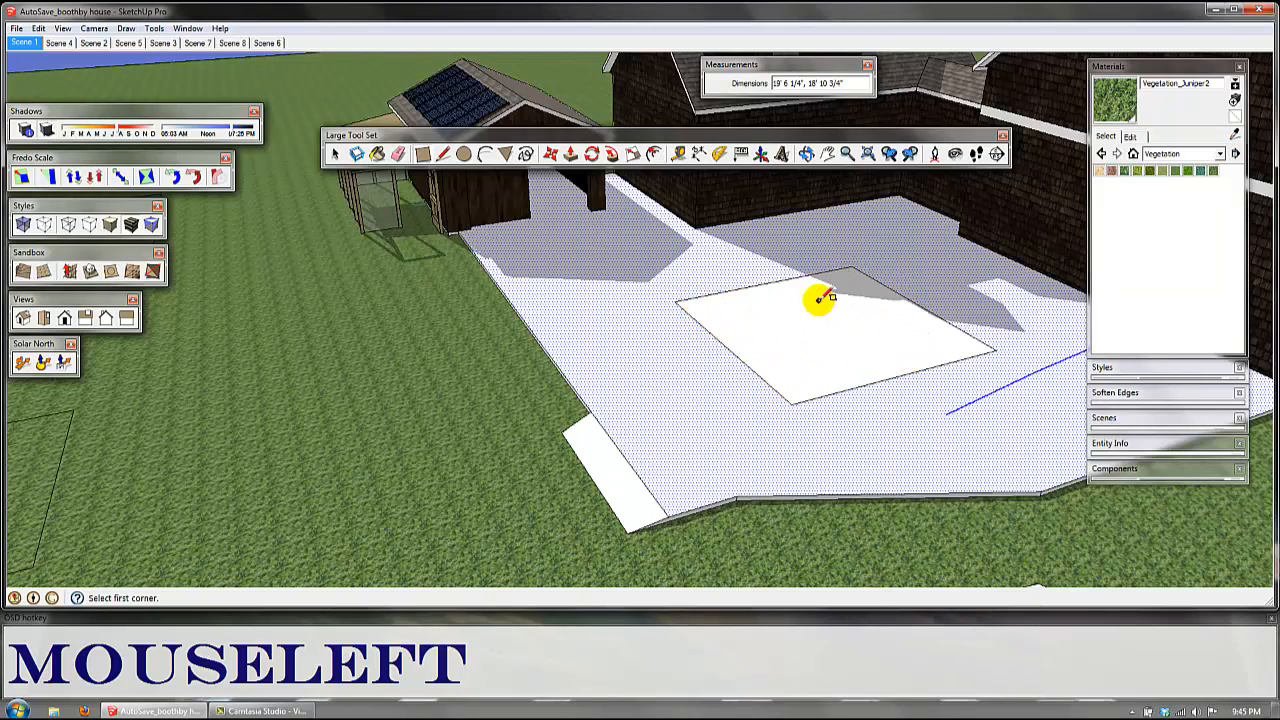
Step: Select the patio rectangle with its edges and offset its outline outward by 8 inches
{"action": "left_click", "coordinate": [655, 155]}
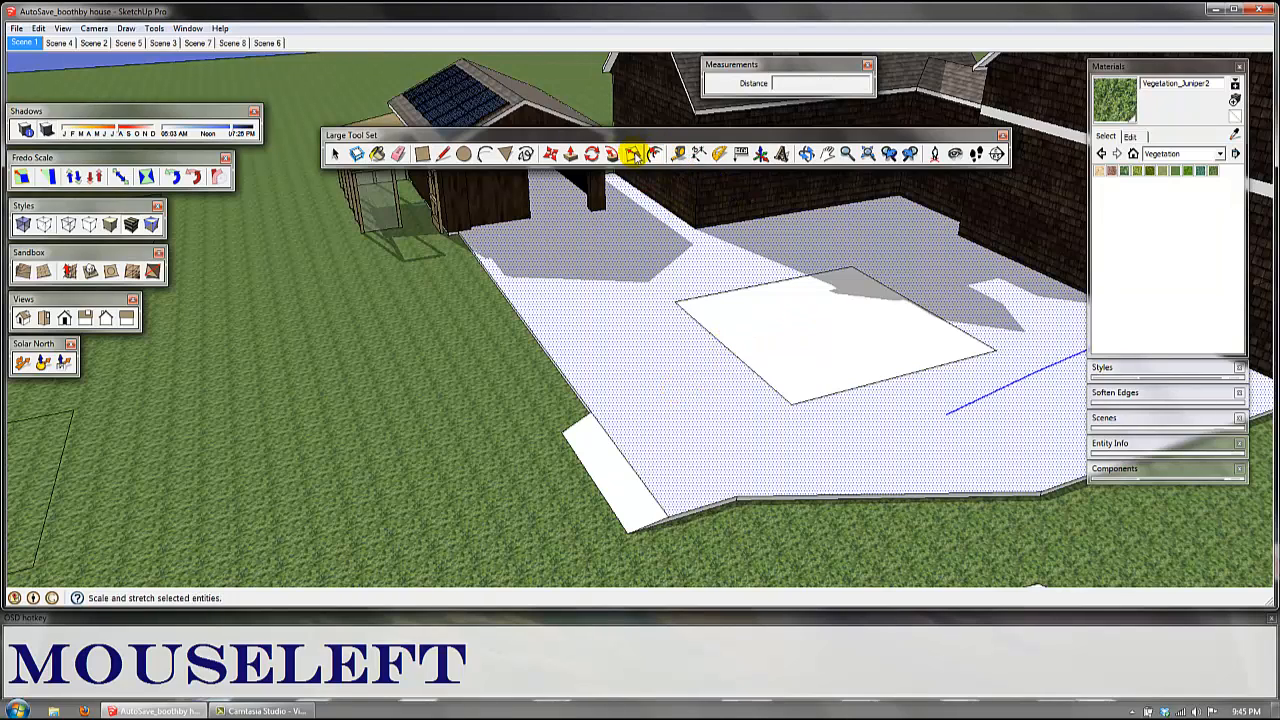
{"action": "left_click", "coordinate": [633, 155]}
{"action": "key", "text": "space"}
{"action": "double_click", "coordinate": [763, 309]}
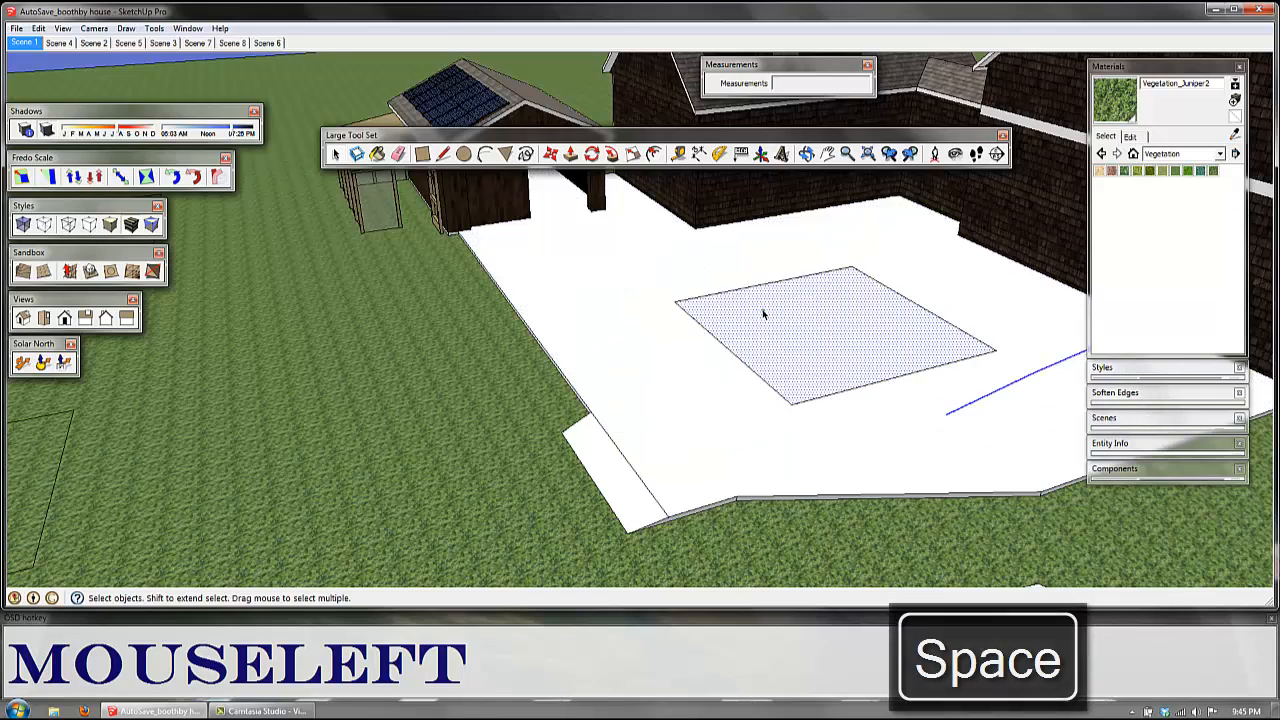
{"action": "key", "text": "f"}
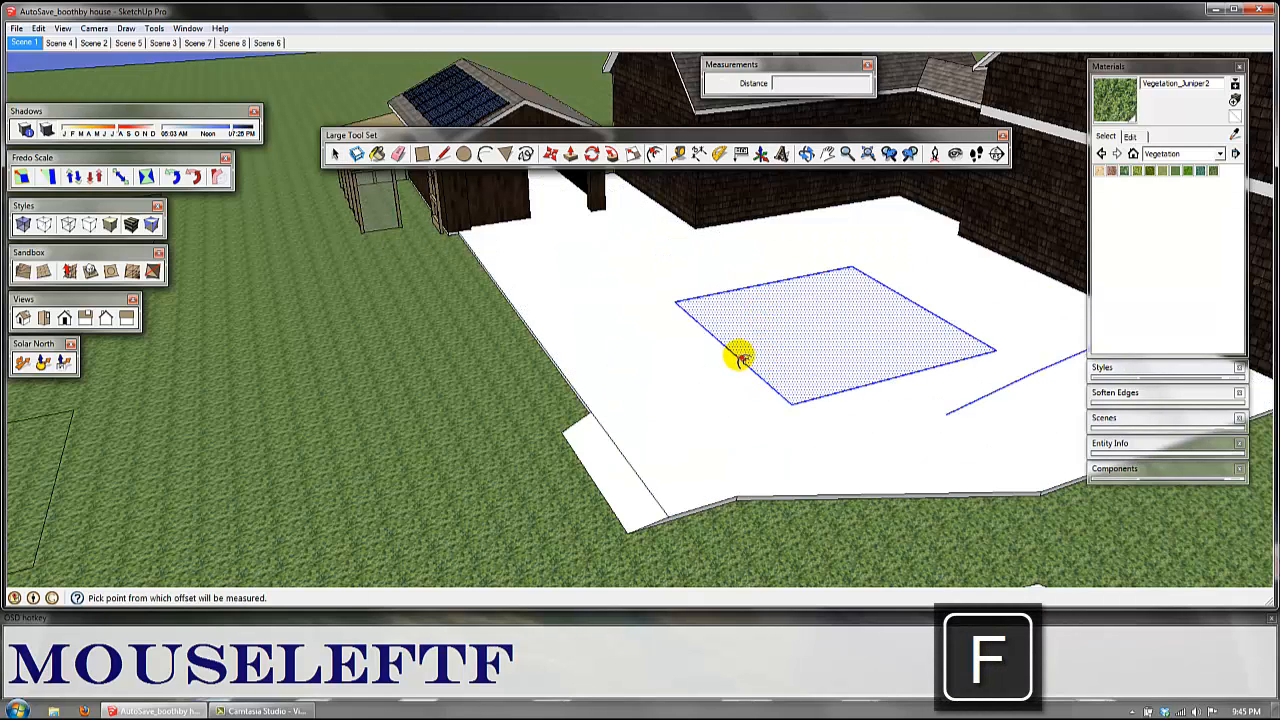
{"action": "left_click", "coordinate": [737, 358]}
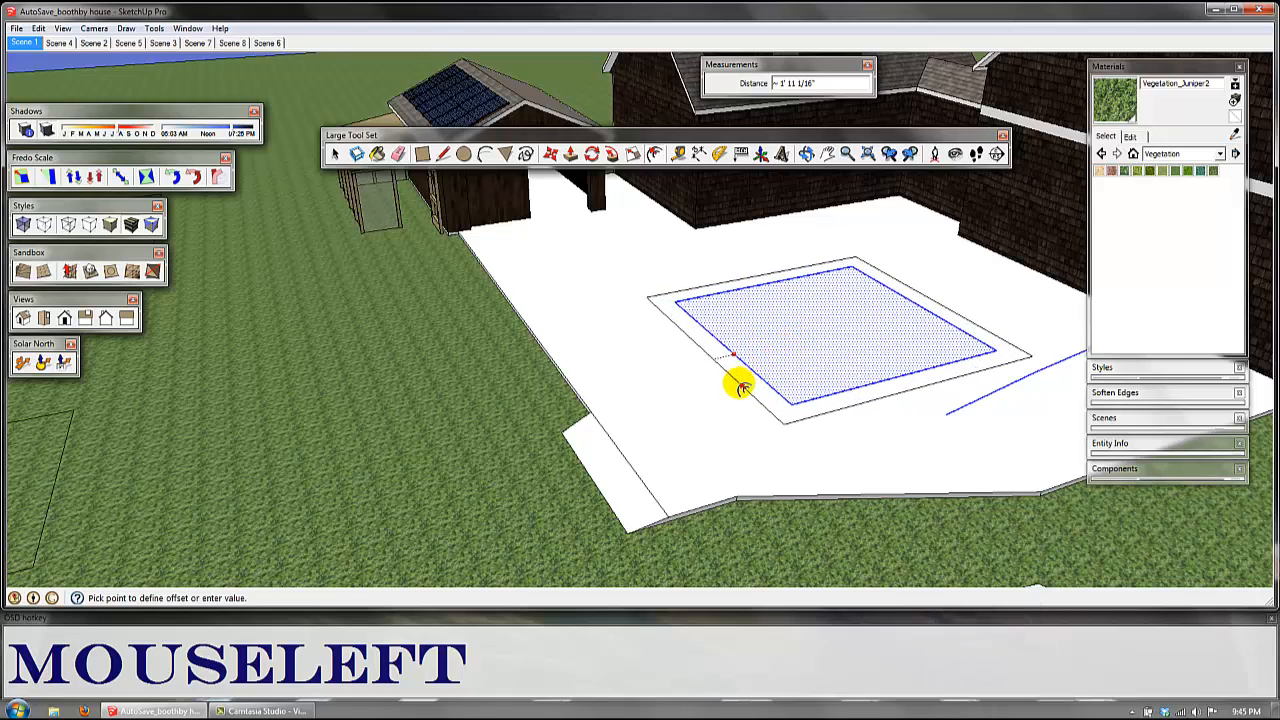
{"action": "type", "text": "8"}
{"action": "key", "text": "Return"}
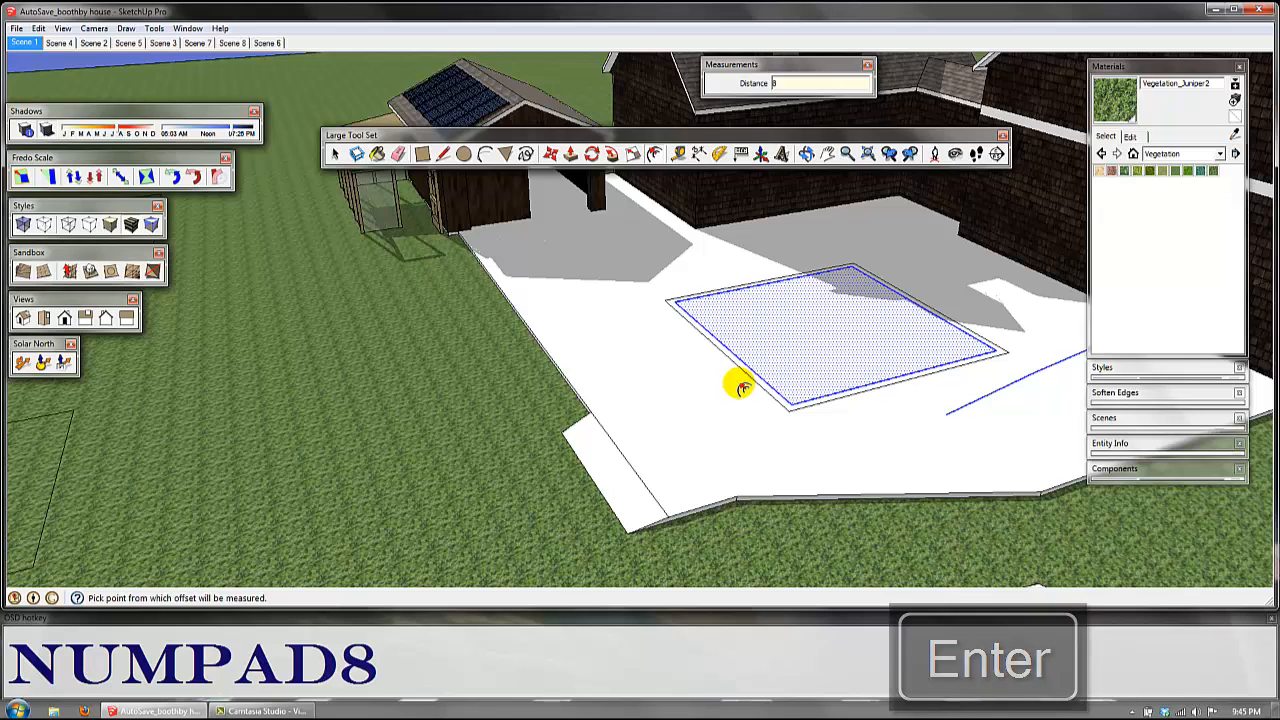
Step: Try to offset the entire patio face outline outward by about 1' 7 3/8"
{"action": "key", "text": "space"}
{"action": "left_click", "coordinate": [670, 403]}
{"action": "key", "text": "f"}
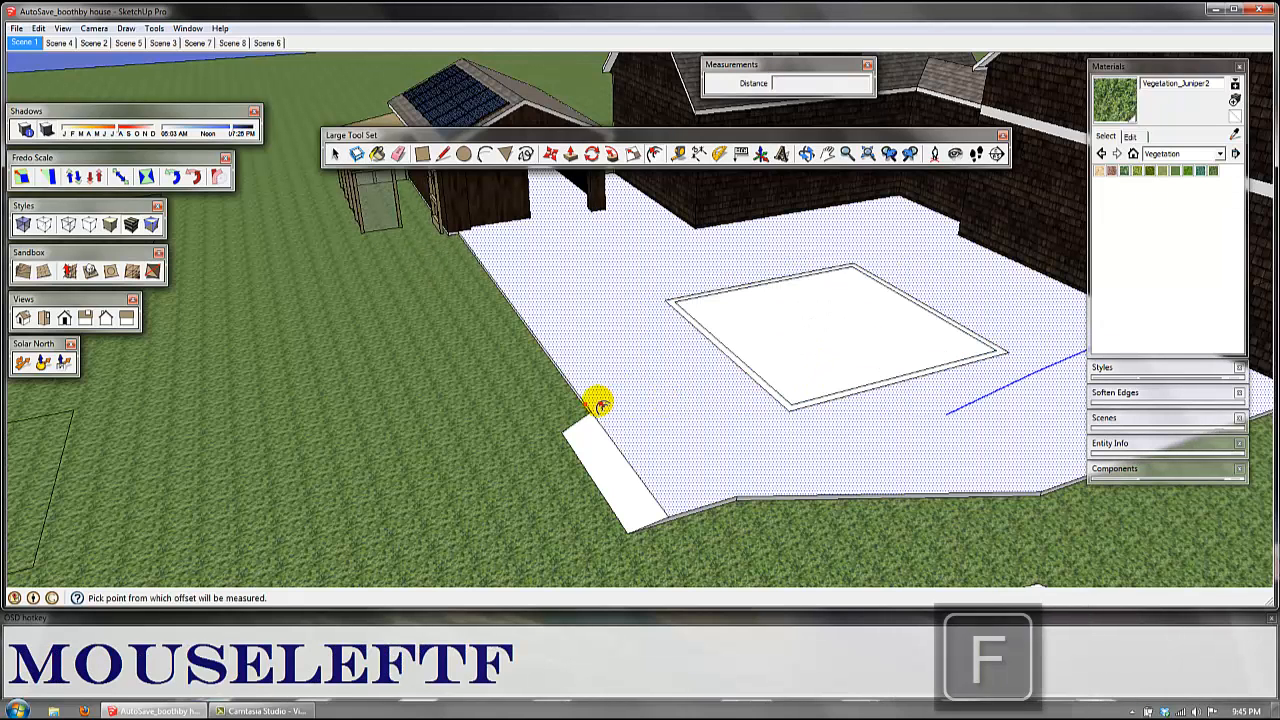
{"action": "left_click", "coordinate": [581, 396]}
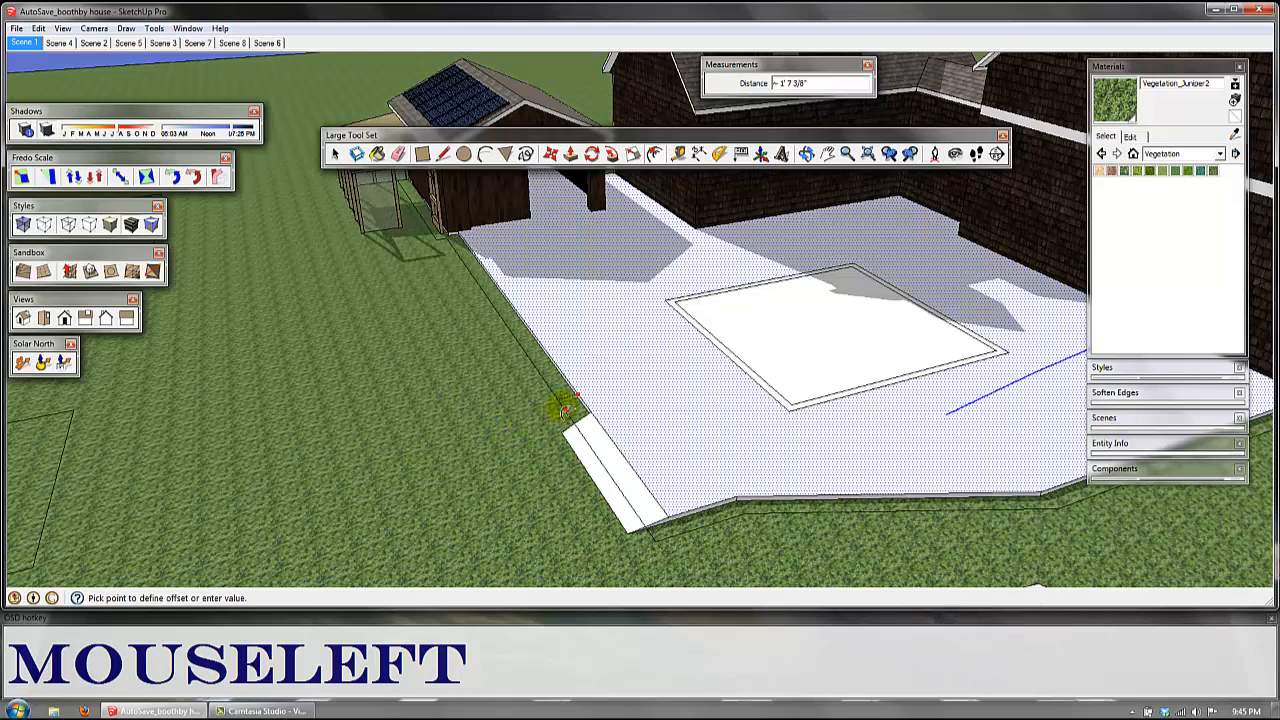
{"action": "key", "text": "space"}
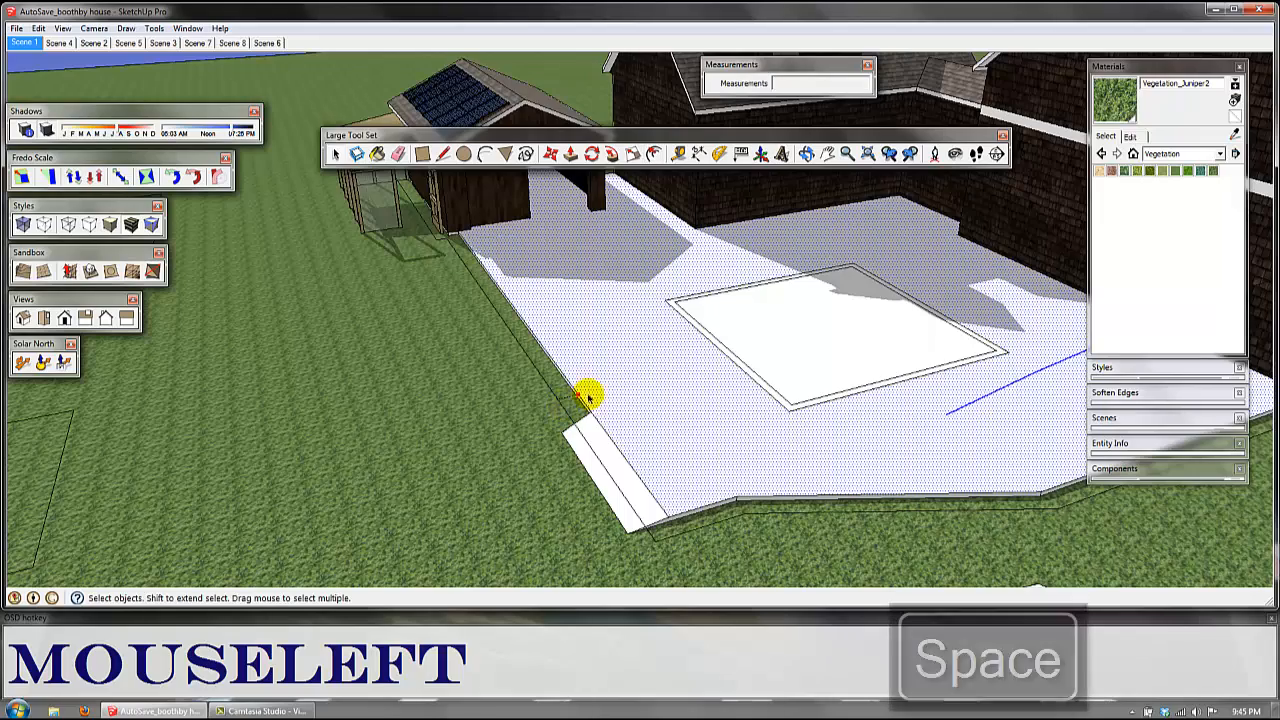
Step: Select the patio's front boundary edges and try to offset them inward by about 2'
{"action": "left_click_drag", "start_coordinate": [660, 356], "coordinate": [608, 363]}
{"action": "scroll", "coordinate": [717, 486], "scroll_direction": "up", "scroll_amount": 1}
{"action": "middle_click_drag", "start_coordinate": [717, 486], "coordinate": [628, 458], "text": "shift"}
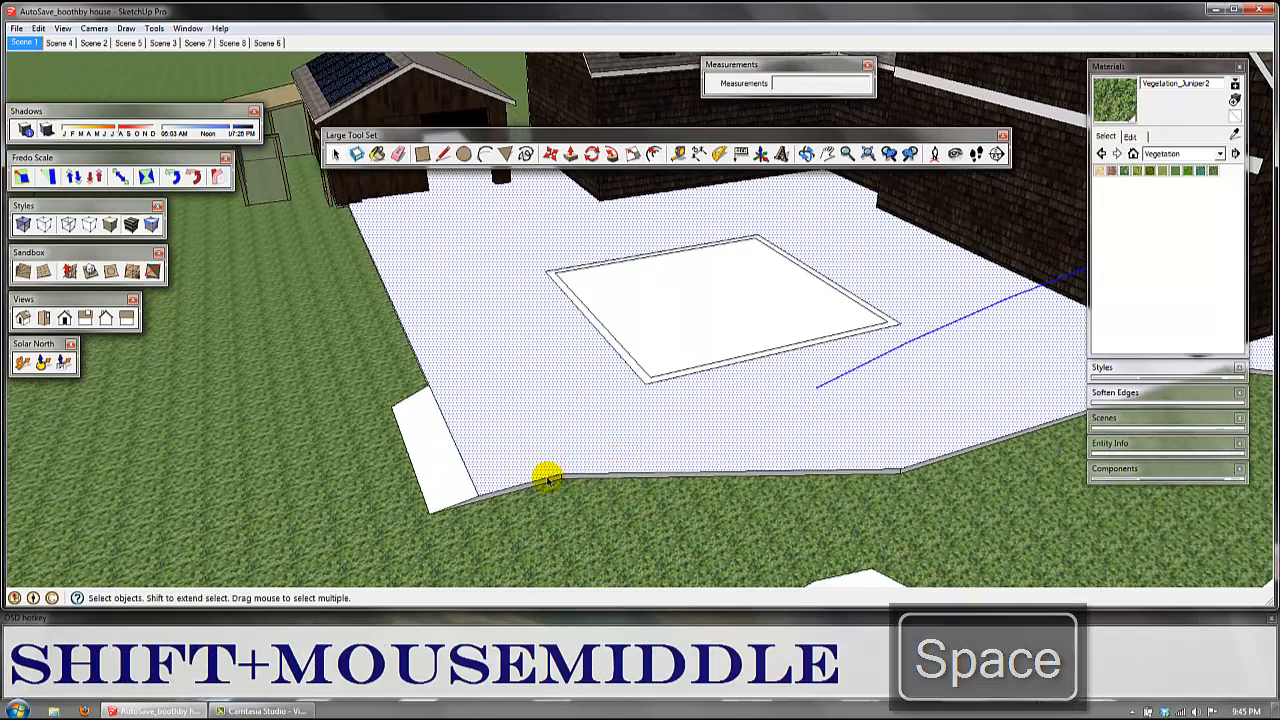
{"action": "left_click", "coordinate": [616, 472]}
{"action": "left_click", "coordinate": [618, 470], "text": "ctrl"}
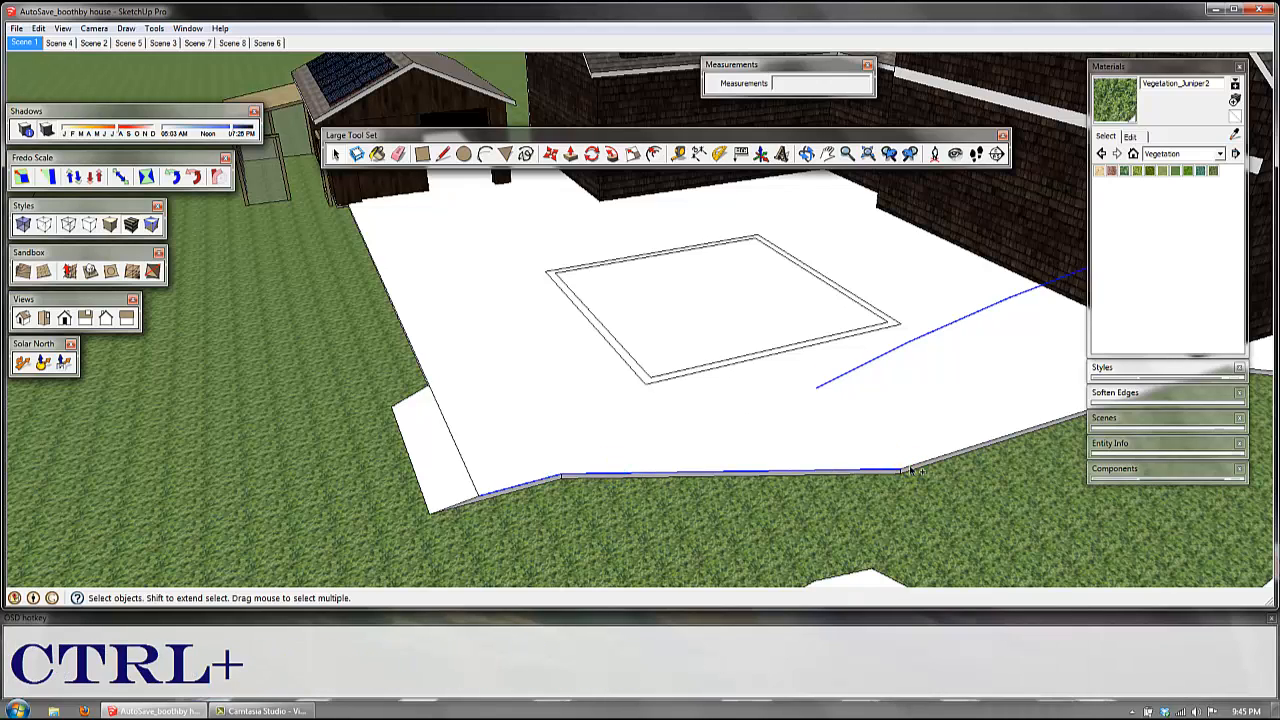
{"action": "key", "text": "f"}
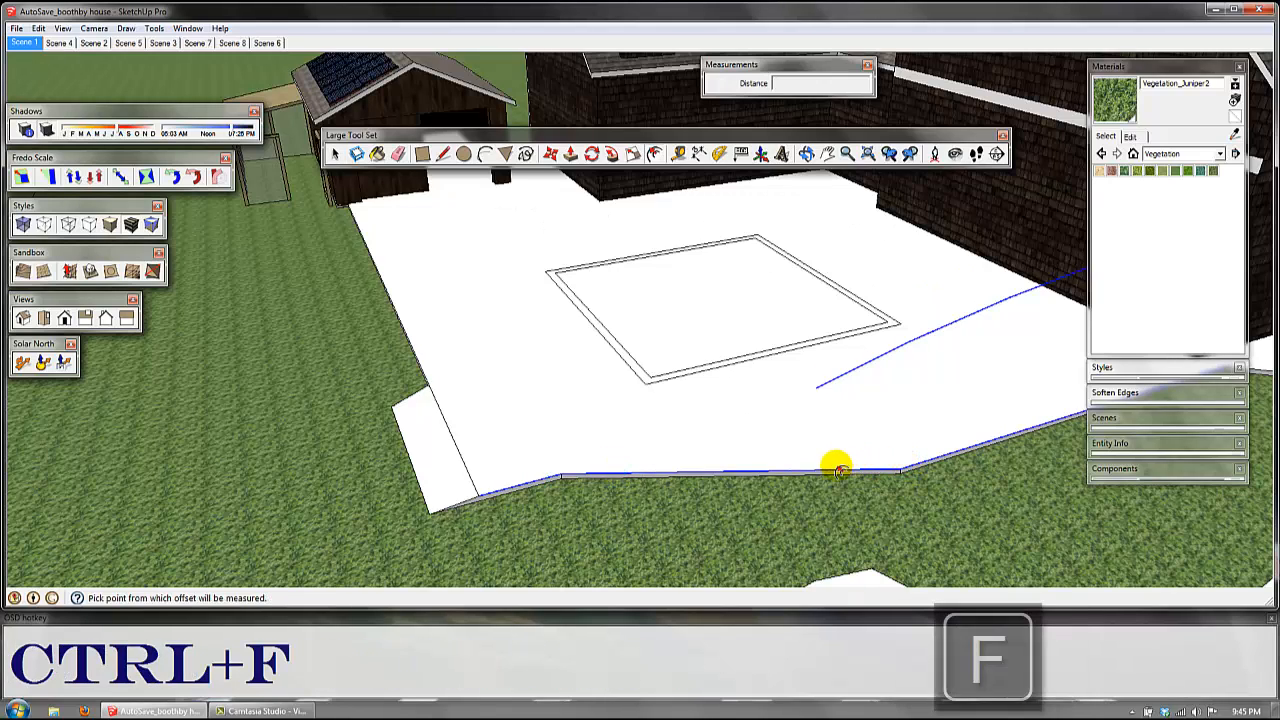
{"action": "left_click", "coordinate": [838, 466]}
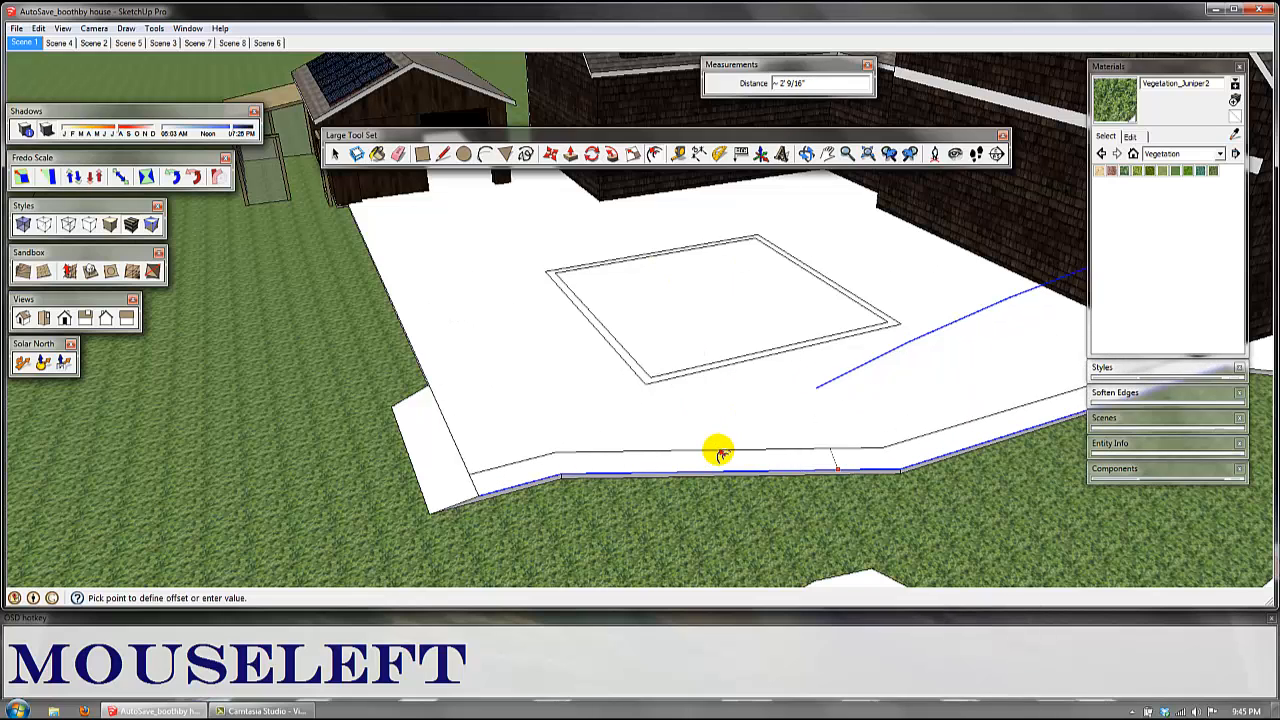
{"action": "key", "text": "Up"}
{"action": "key", "text": "space"}
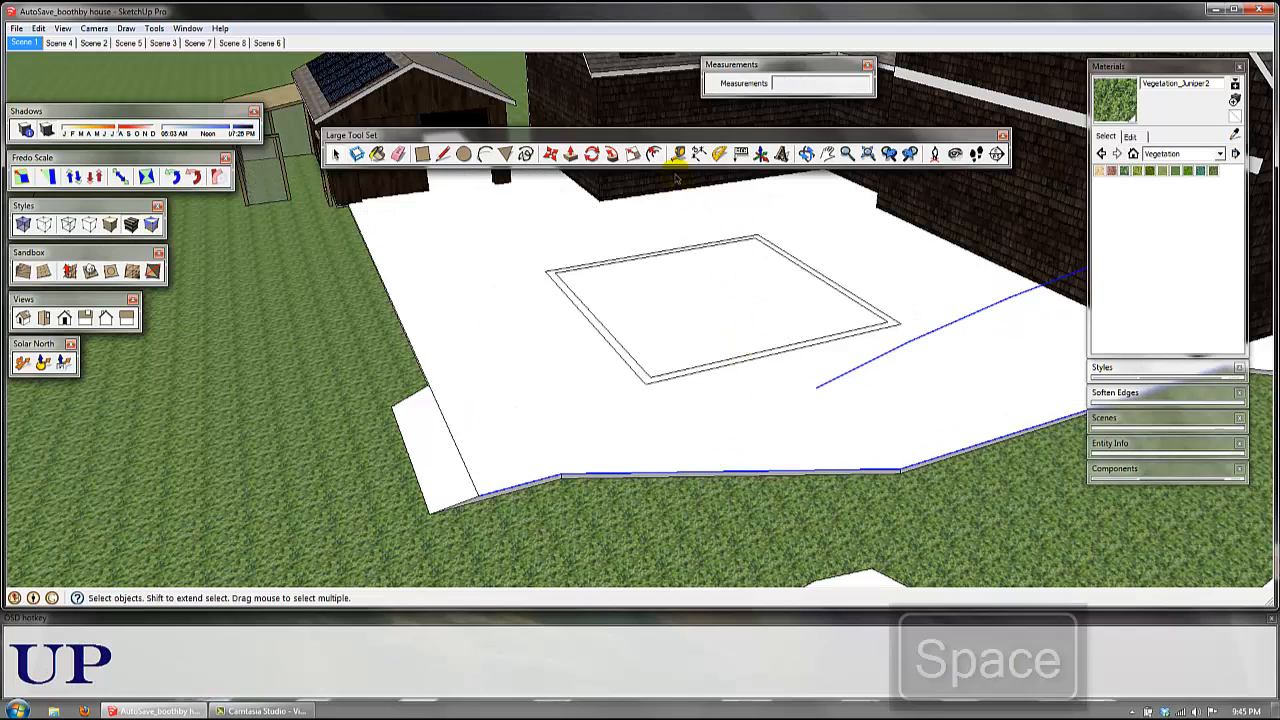
Step: Measure the vertical edge segment on the tall white column between its two corner endpoints with the Tape Measure
{"action": "left_click", "coordinate": [676, 155]}
{"action": "key", "text": "space"}
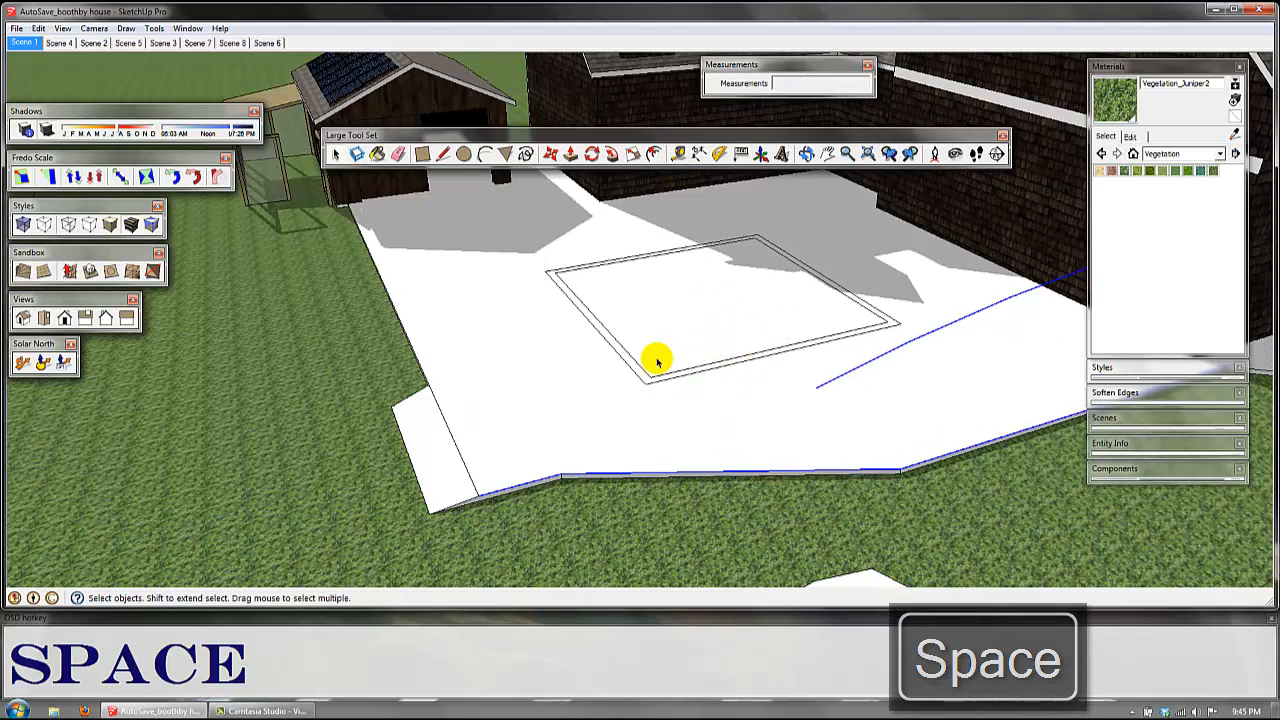
{"action": "key", "text": "t"}
{"action": "middle_click_drag", "start_coordinate": [503, 337], "coordinate": [590, 347]}
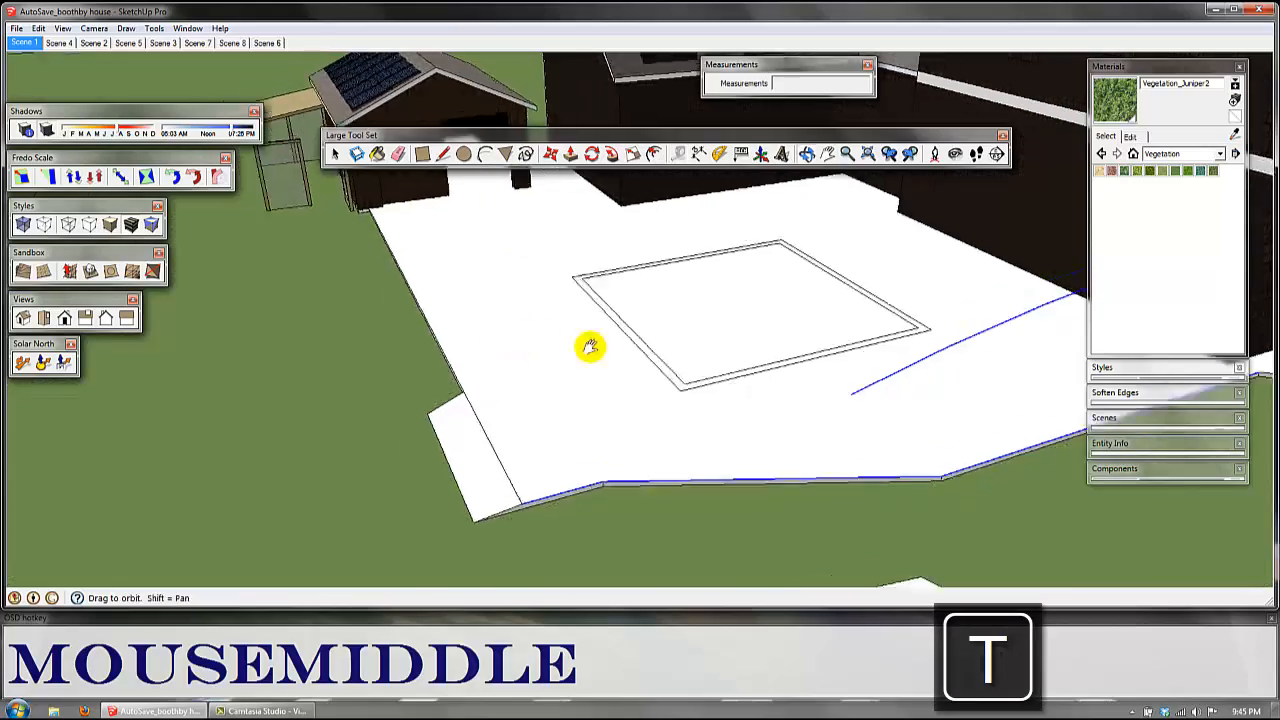
{"action": "scroll", "coordinate": [669, 322], "scroll_direction": "down", "scroll_amount": 5}
{"action": "middle_click_drag", "start_coordinate": [674, 329], "coordinate": [731, 423], "text": "shift"}
{"action": "scroll", "coordinate": [734, 390], "scroll_direction": "down", "scroll_amount": 2}
{"action": "middle_click_drag", "start_coordinate": [737, 360], "coordinate": [809, 294]}
{"action": "scroll", "coordinate": [817, 354], "scroll_direction": "up", "scroll_amount": 4}
{"action": "middle_click_drag", "start_coordinate": [817, 357], "coordinate": [718, 308], "text": "shift"}
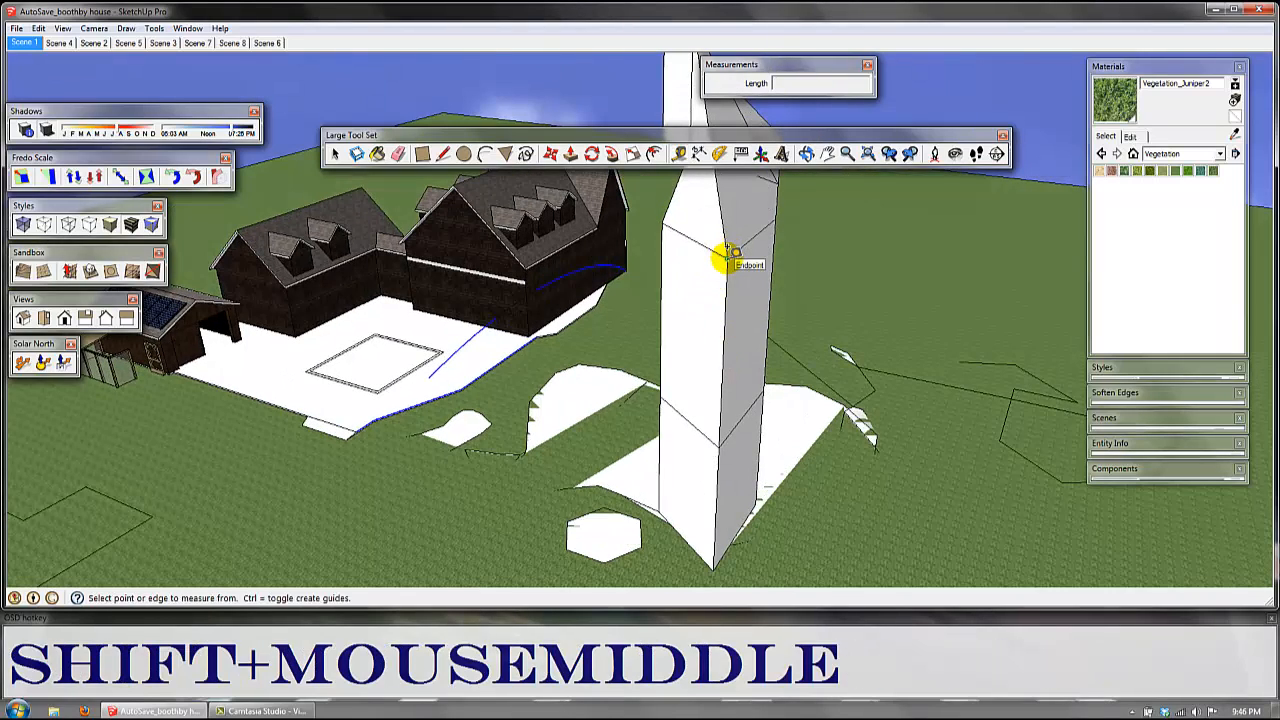
{"action": "left_click", "coordinate": [727, 258]}
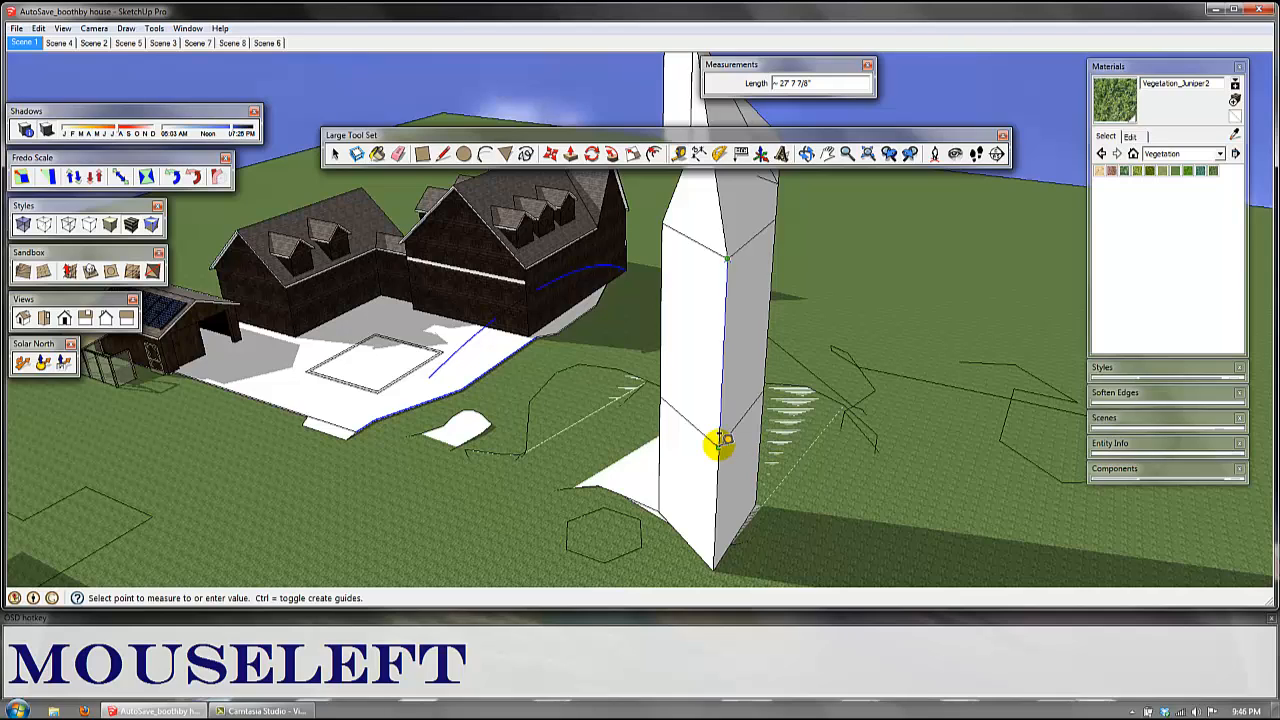
{"action": "key", "text": "Escape"}
Step: Create three guides parallel to the column's vertical corner edge, about 8' 10", 18' 1" and 35' 5" away
{"action": "middle_click_drag", "start_coordinate": [718, 440], "coordinate": [692, 406]}
{"action": "key", "text": "ctrl"}
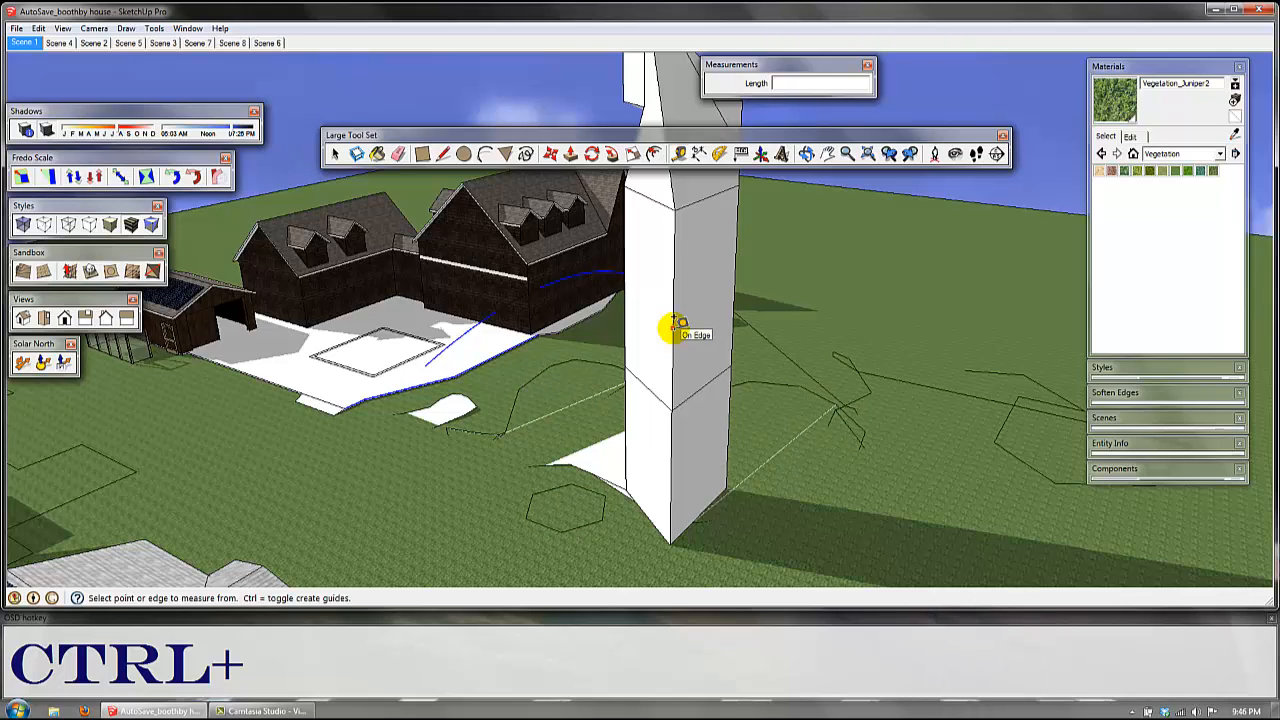
{"action": "left_click", "coordinate": [678, 324]}
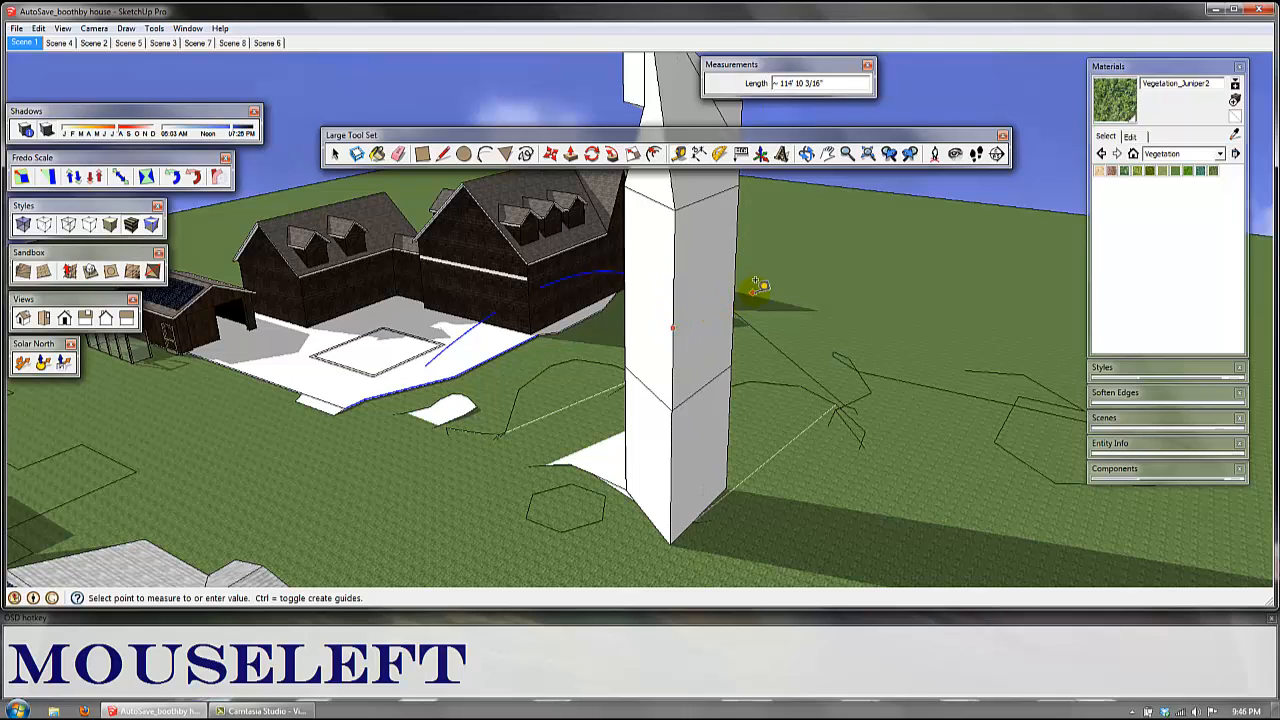
{"action": "left_click", "coordinate": [700, 314]}
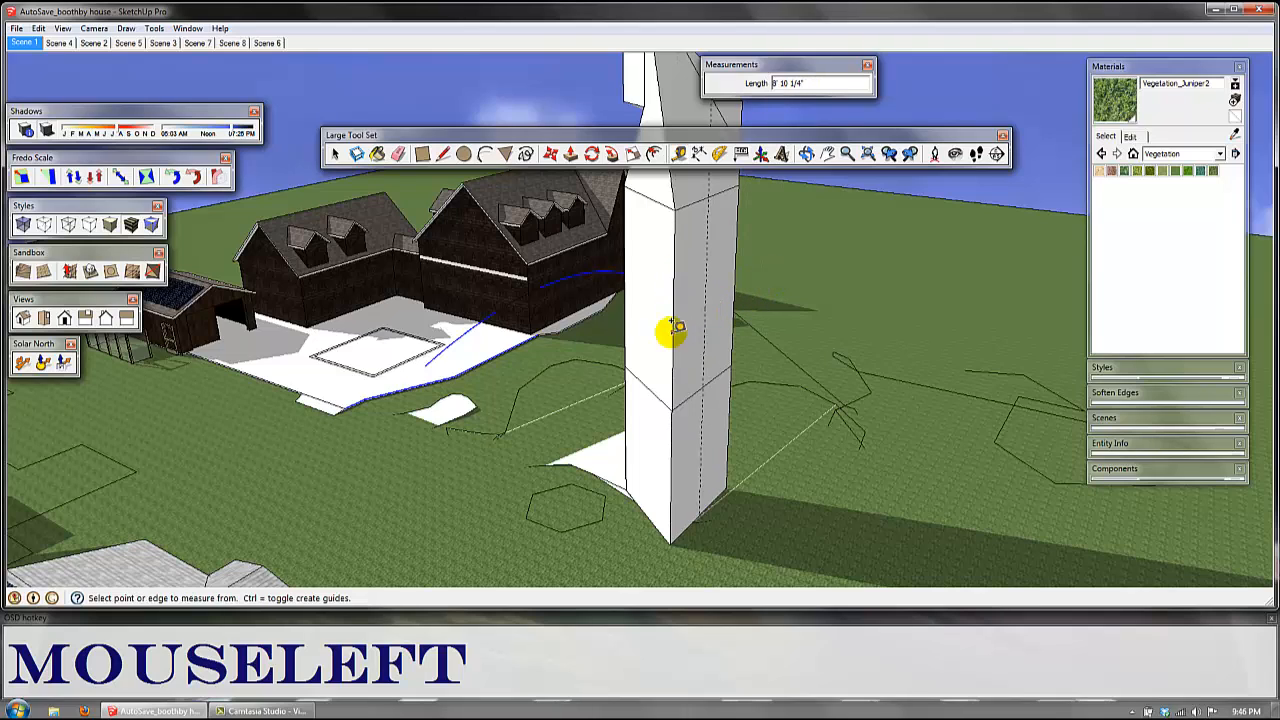
{"action": "left_click", "coordinate": [673, 330]}
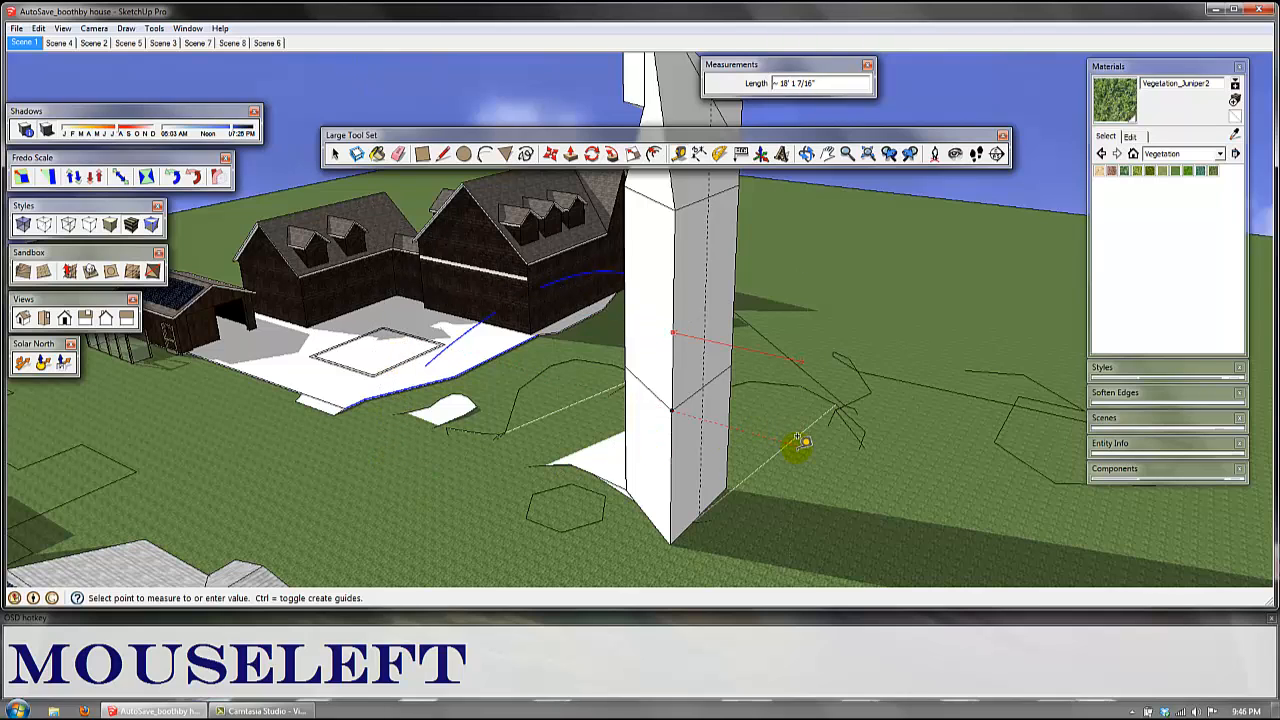
{"action": "left_click_drag", "start_coordinate": [800, 440], "coordinate": [678, 293]}
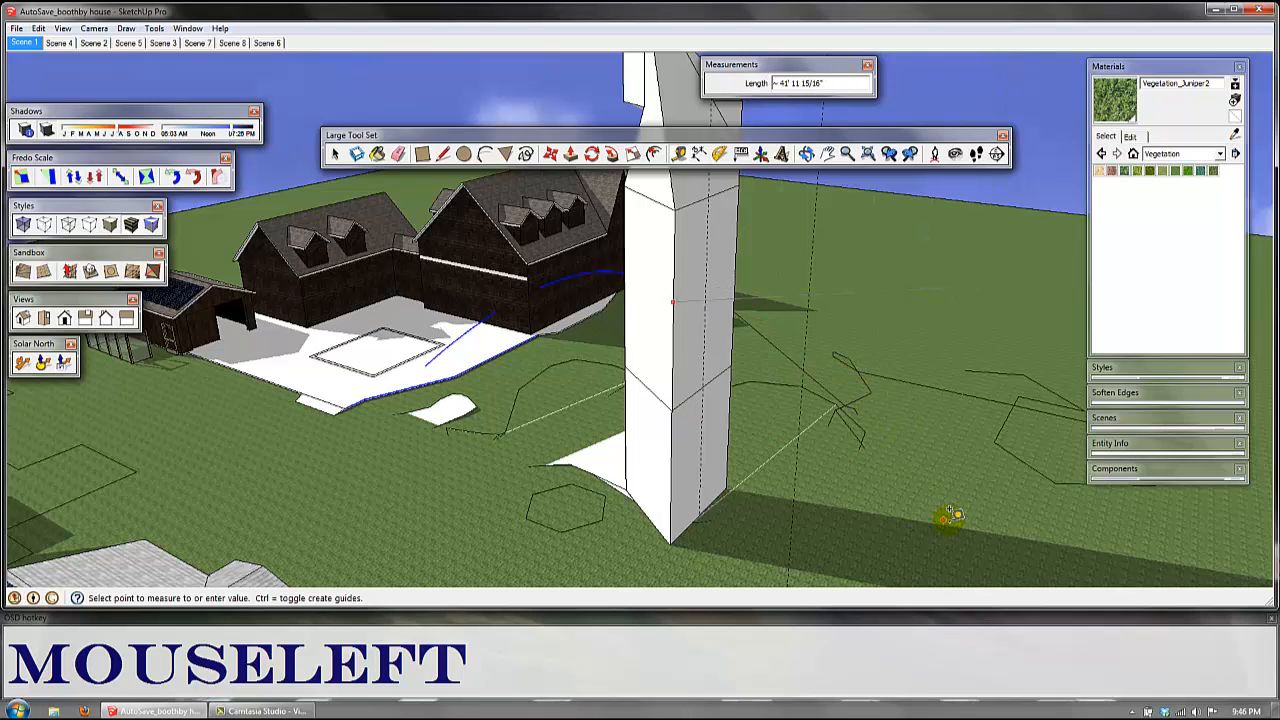
{"action": "key", "text": "Escape"}
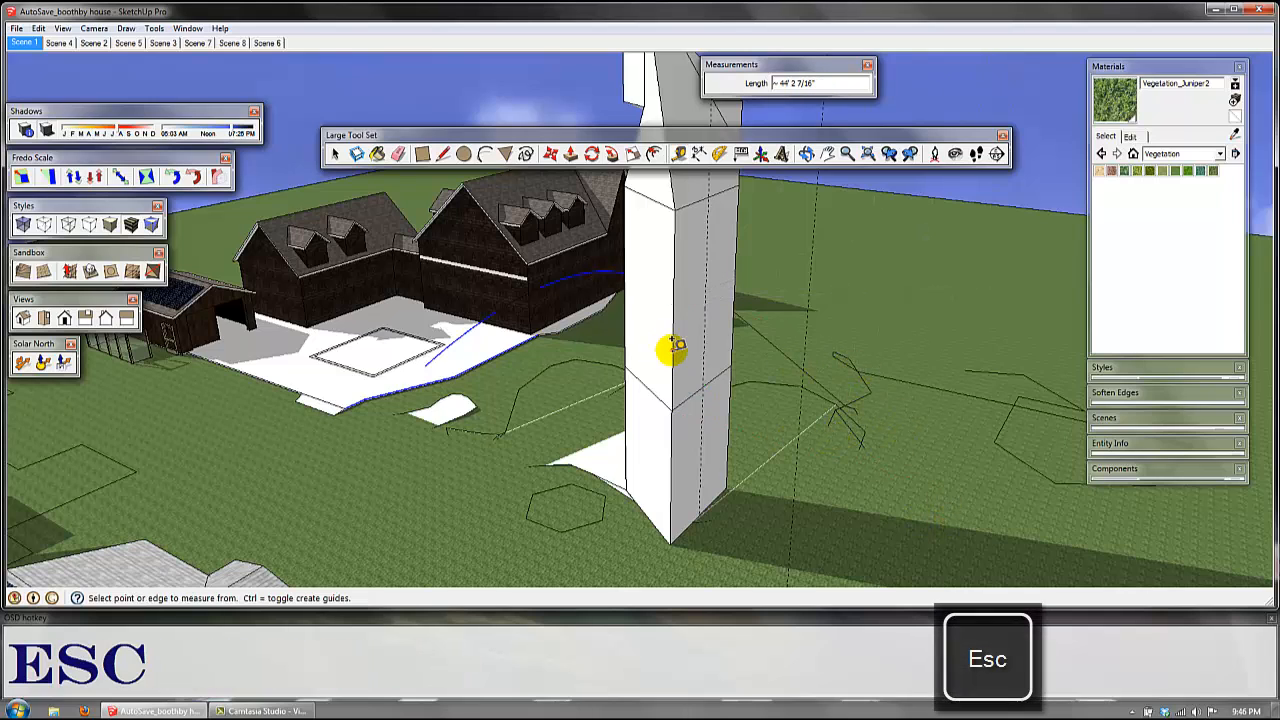
{"action": "left_click_drag", "start_coordinate": [669, 349], "coordinate": [494, 457]}
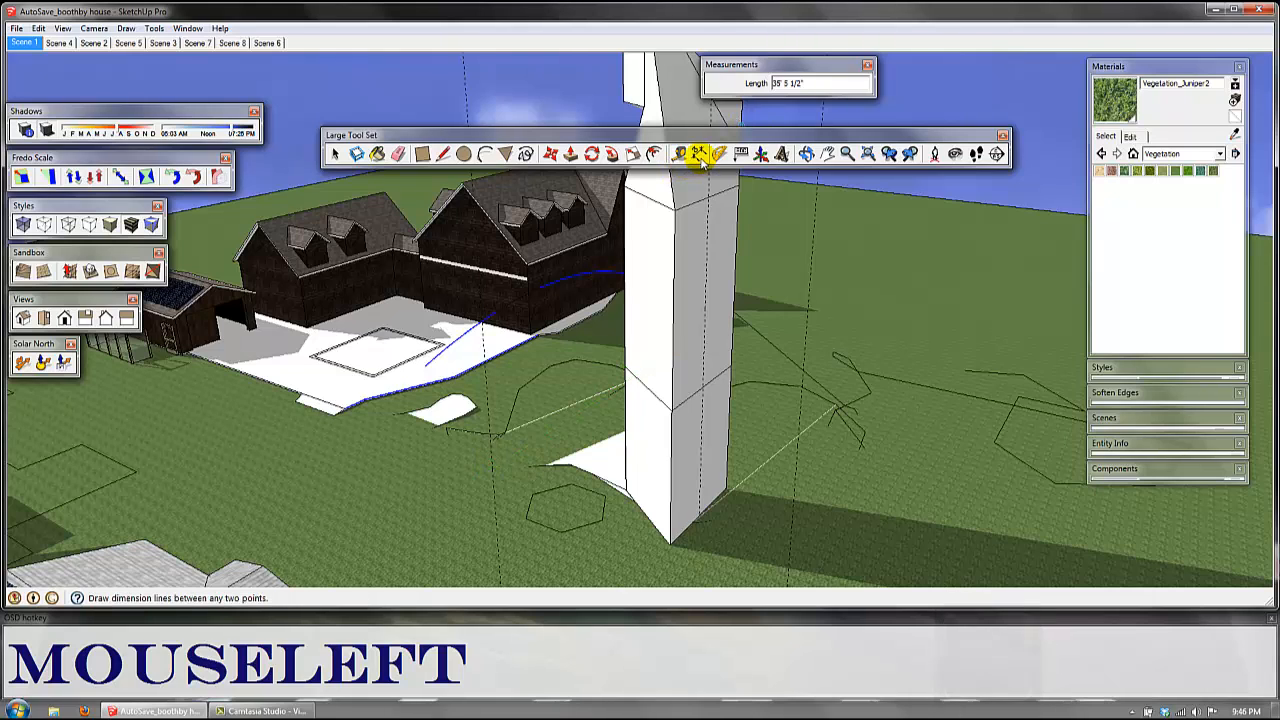
Step: Add linear dimensions to two vertical edge segments of the column, at its near corner and its house-side edge
{"action": "left_click", "coordinate": [698, 154]}
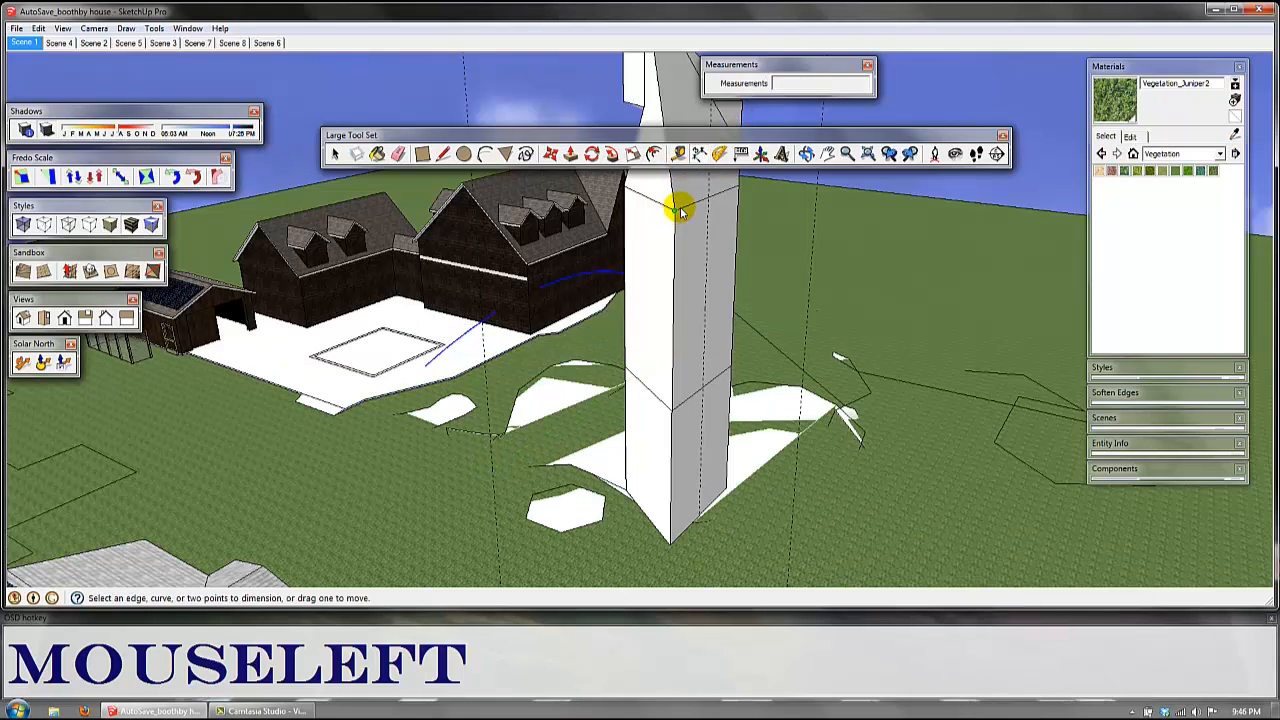
{"action": "left_click", "coordinate": [677, 211]}
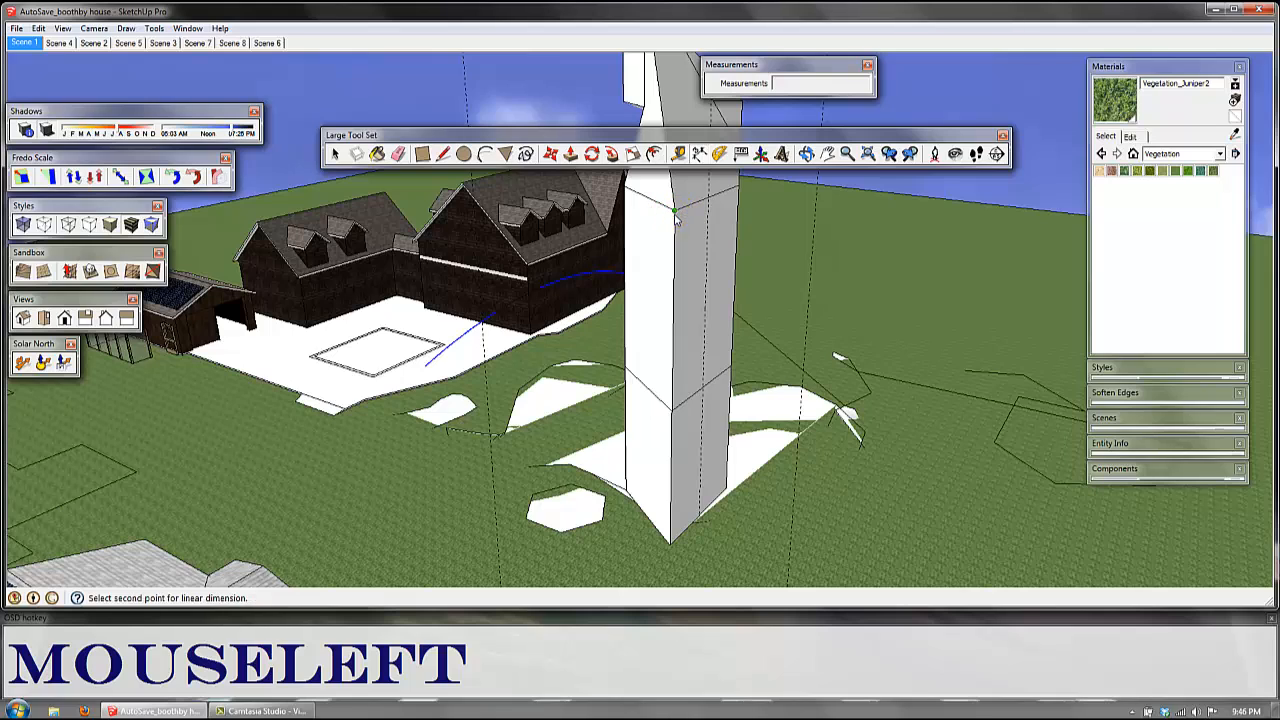
{"action": "left_click", "coordinate": [671, 408]}
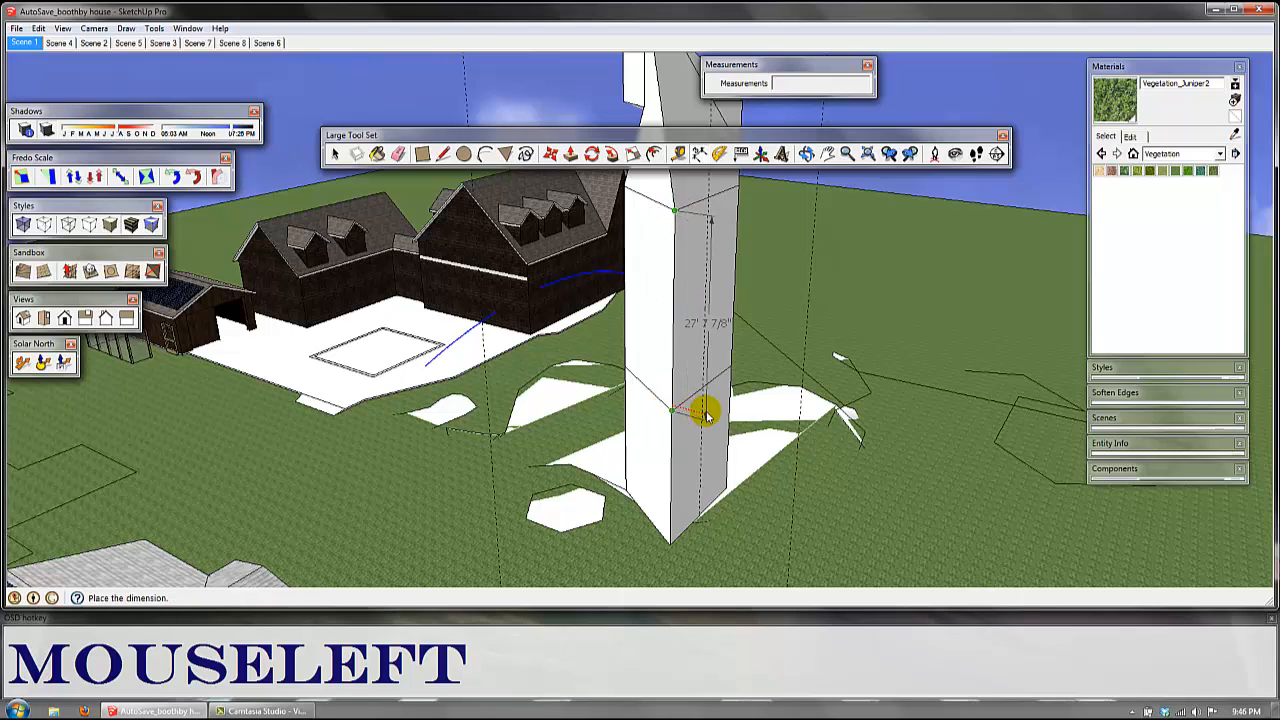
{"action": "left_click", "coordinate": [703, 412]}
{"action": "left_click", "coordinate": [627, 187]}
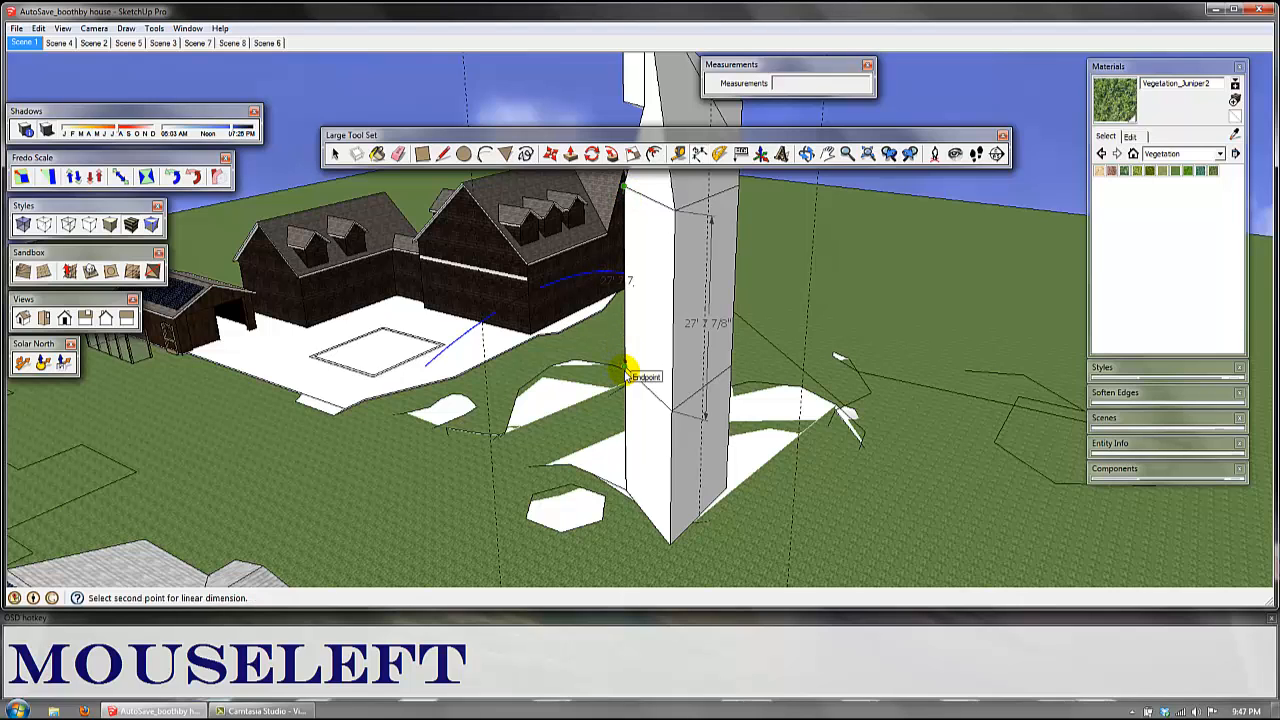
{"action": "middle_click_drag", "start_coordinate": [629, 366], "coordinate": [700, 366]}
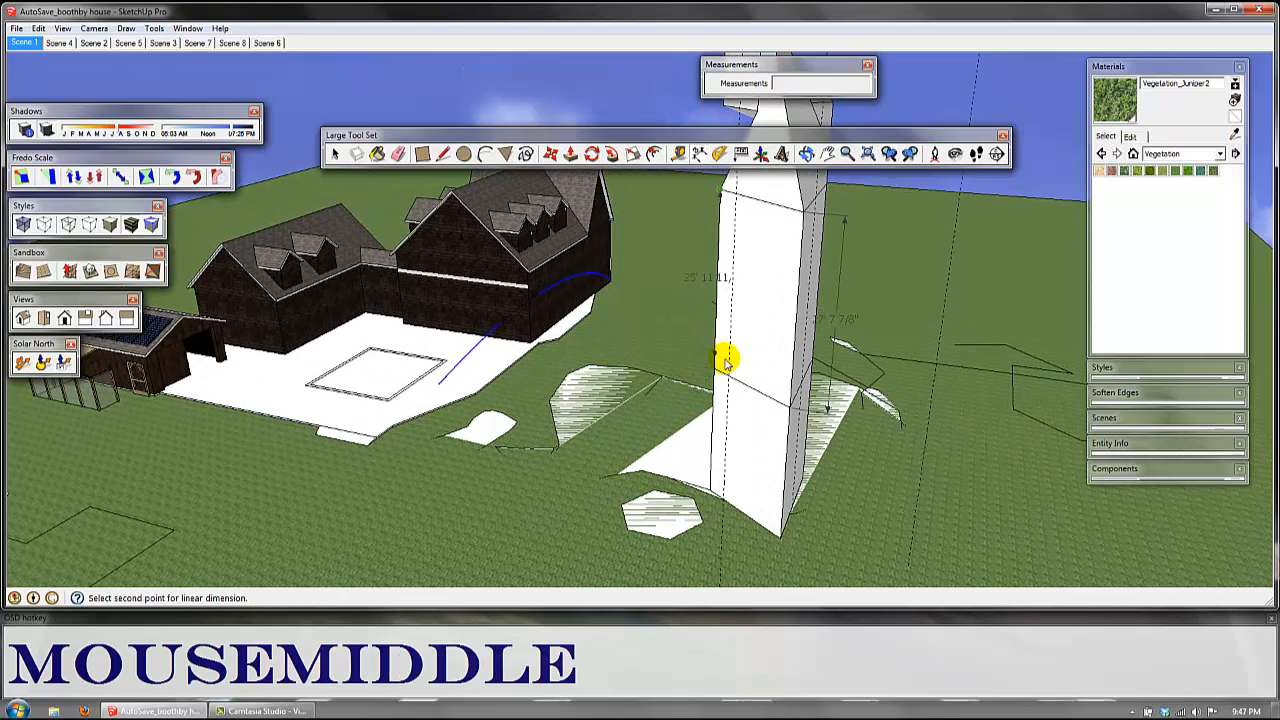
{"action": "left_click", "coordinate": [718, 370]}
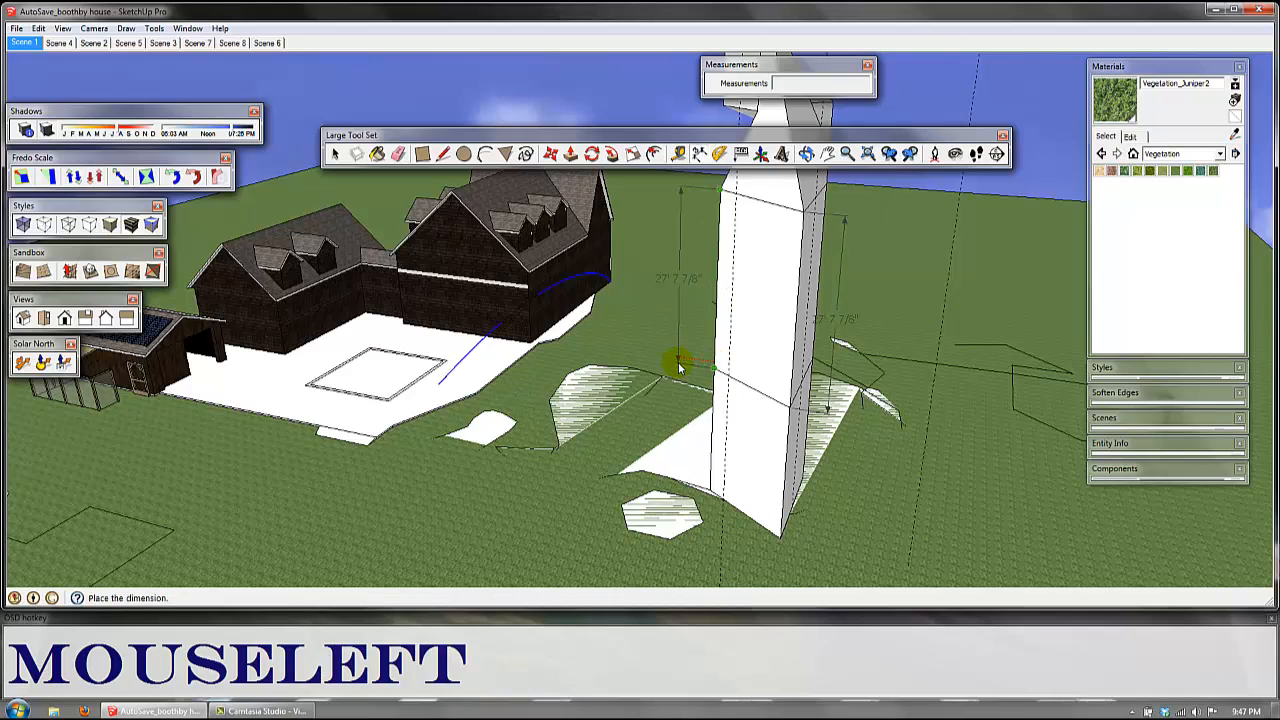
{"action": "left_click", "coordinate": [674, 363]}
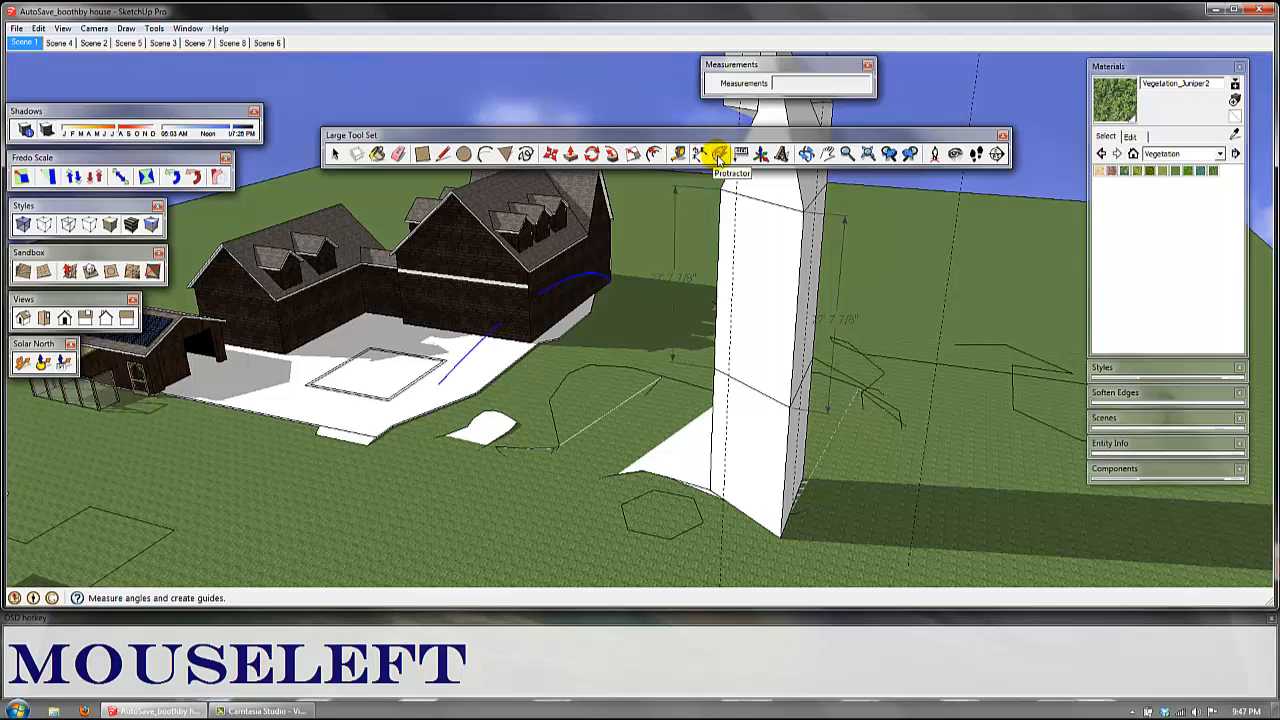
Step: Create a 45-degree Protractor guide on the house's gable wall, measured from a horizontal baseline
{"action": "key", "text": "a"}
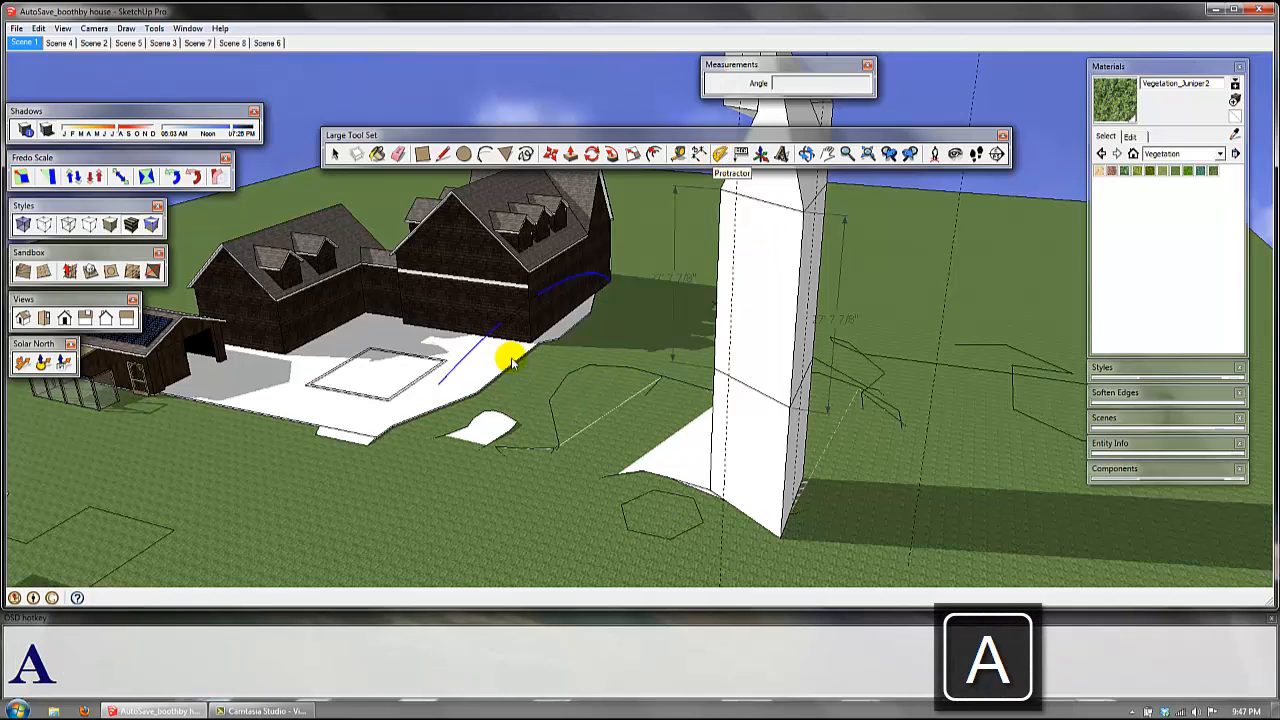
{"action": "middle_click_drag", "start_coordinate": [492, 378], "coordinate": [357, 200], "text": "shift"}
{"action": "left_click", "coordinate": [335, 153]}
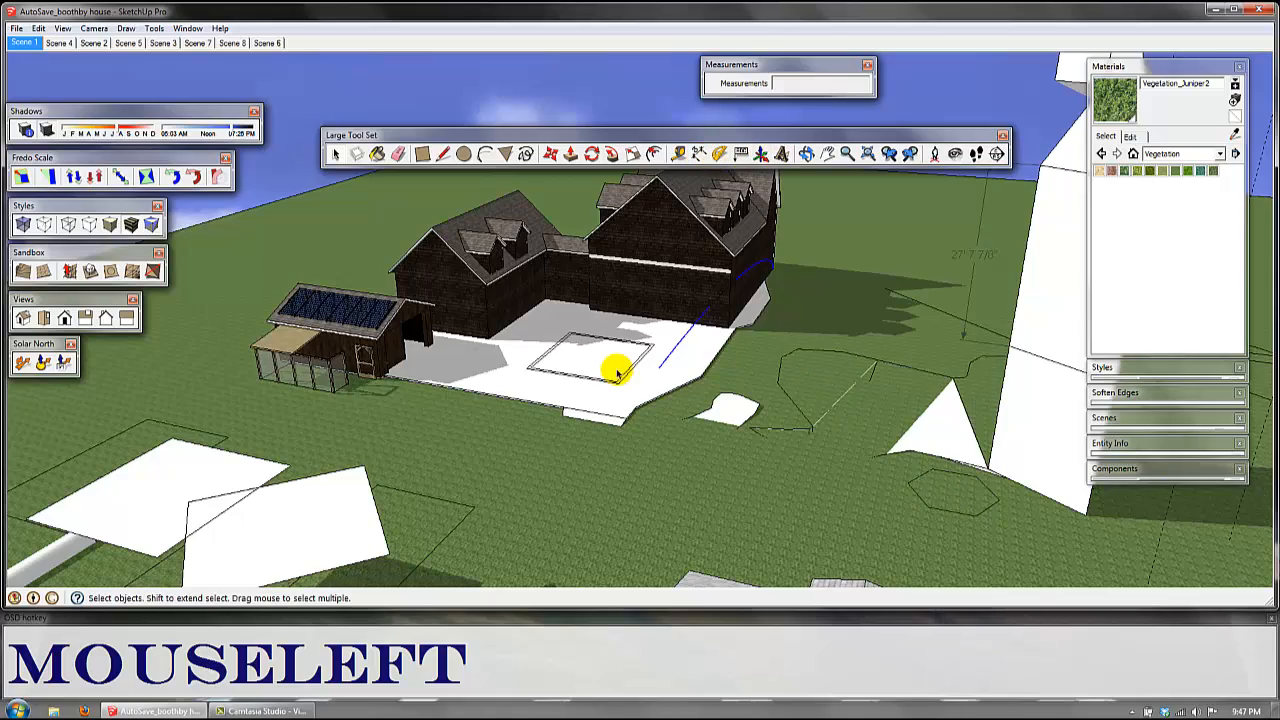
{"action": "middle_click_drag", "start_coordinate": [600, 288], "coordinate": [616, 329]}
{"action": "scroll", "coordinate": [616, 329], "scroll_direction": "up", "scroll_amount": 5}
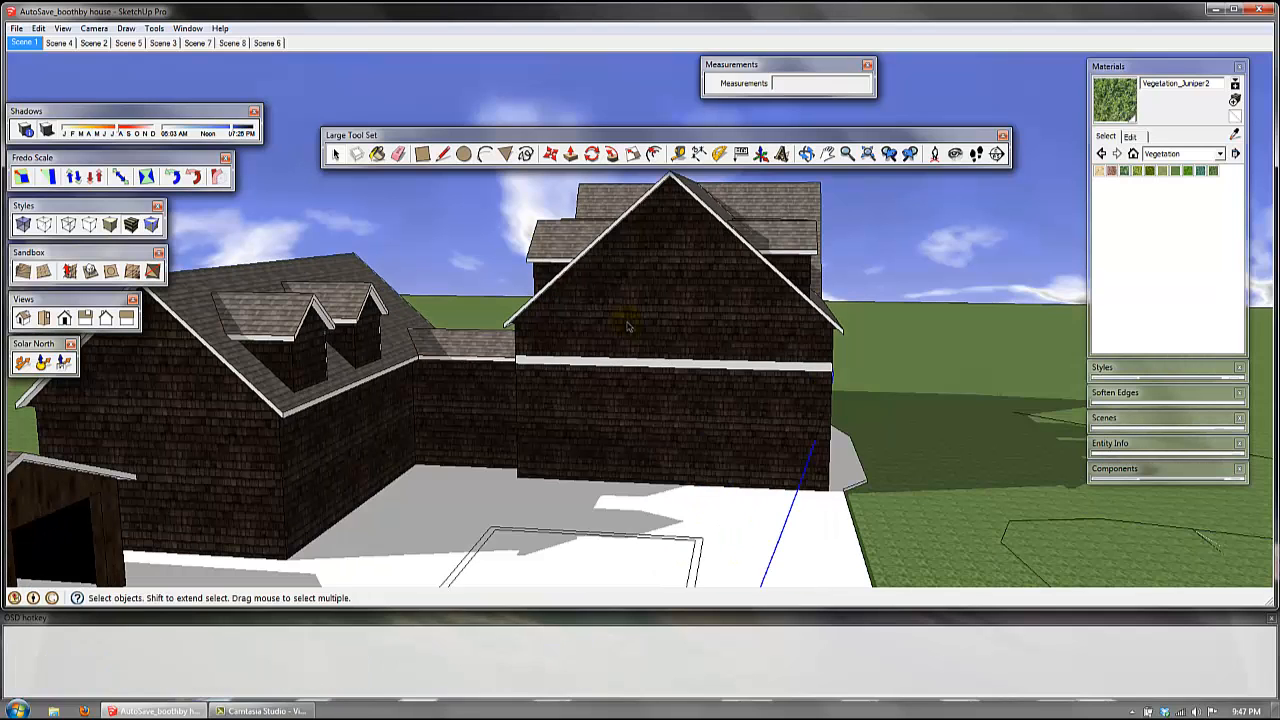
{"action": "key", "text": "a"}
{"action": "left_click", "coordinate": [622, 312]}
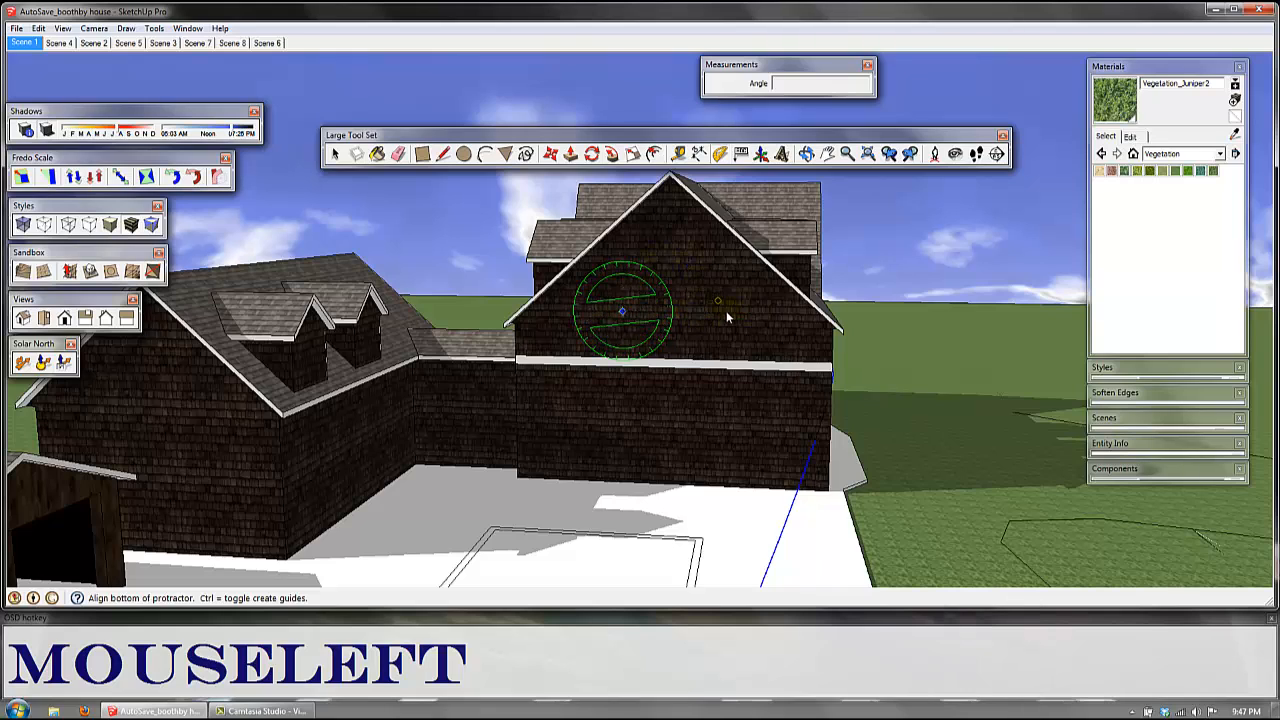
{"action": "left_click", "coordinate": [753, 319]}
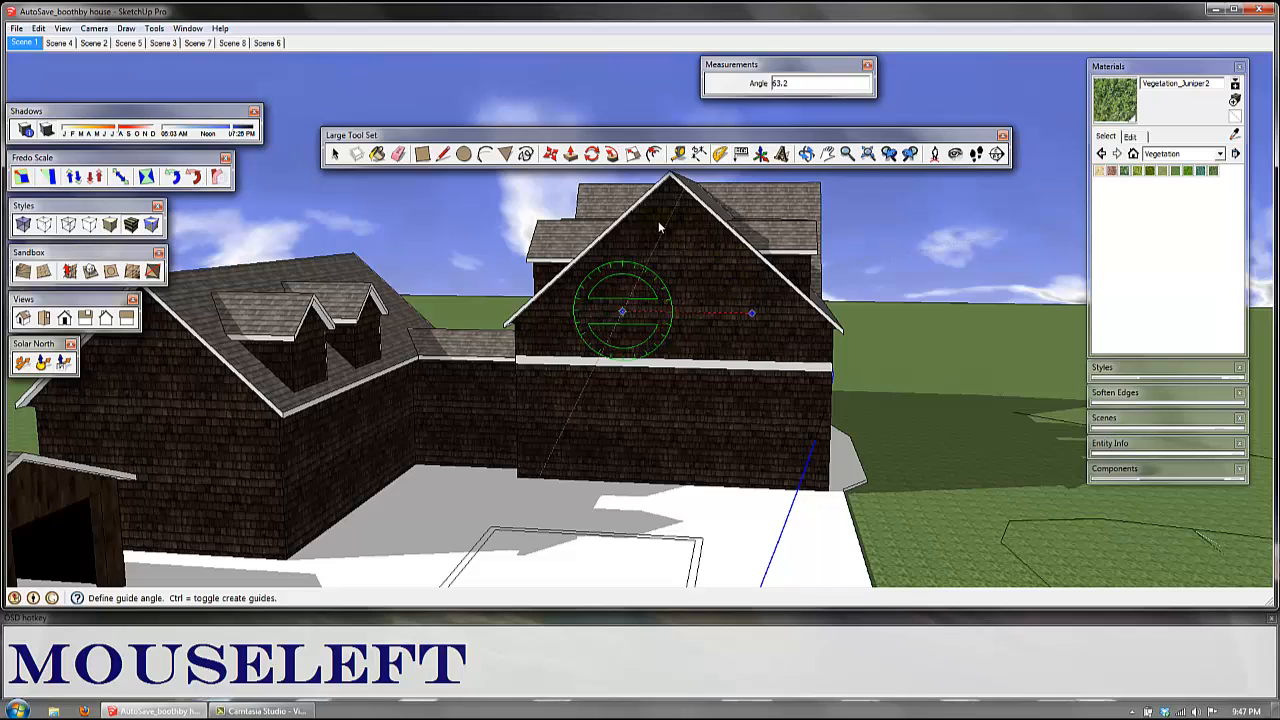
{"action": "left_click", "coordinate": [621, 210]}
{"action": "left_click", "coordinate": [482, 311]}
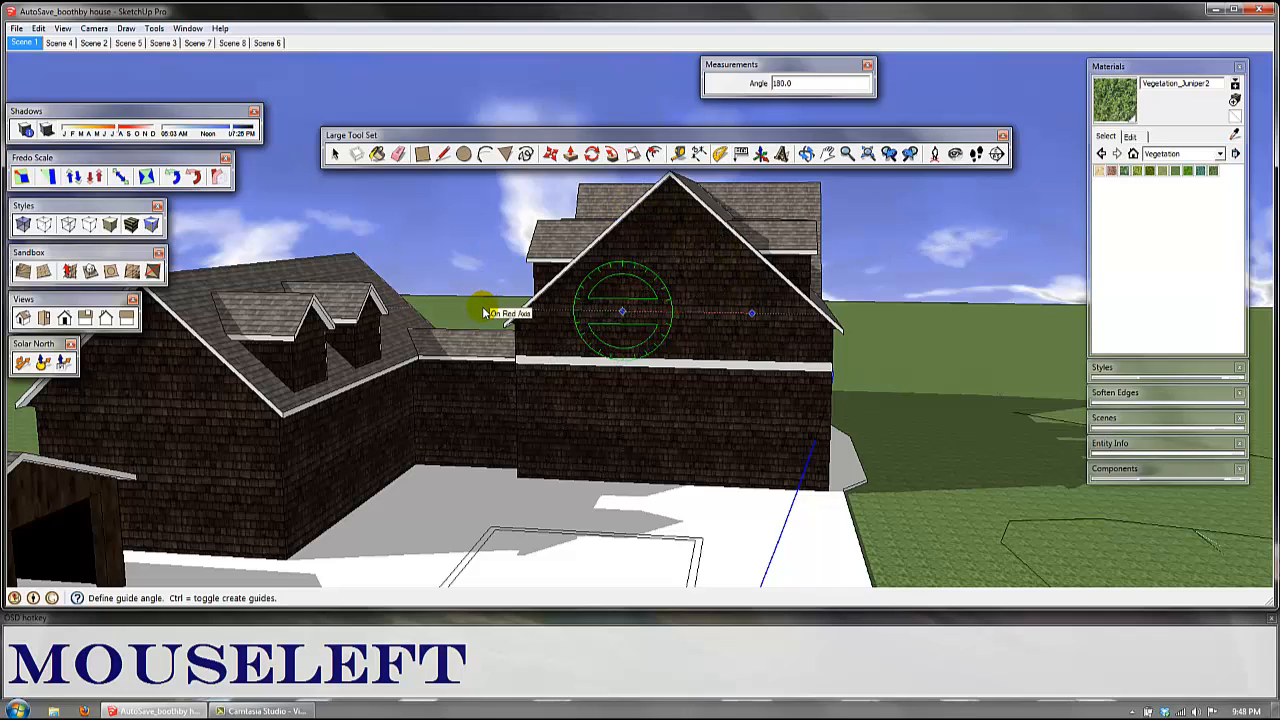
{"action": "left_click", "coordinate": [633, 371]}
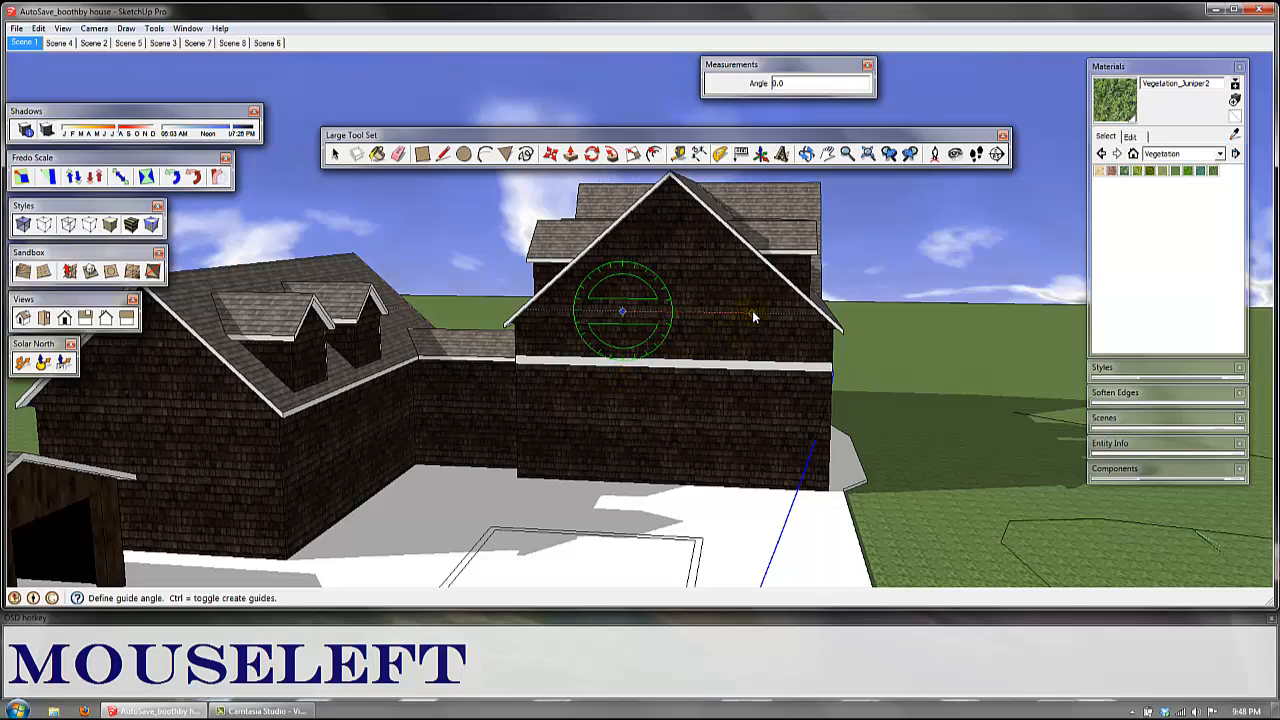
{"action": "type", "text": "45"}
{"action": "key", "text": "Return"}
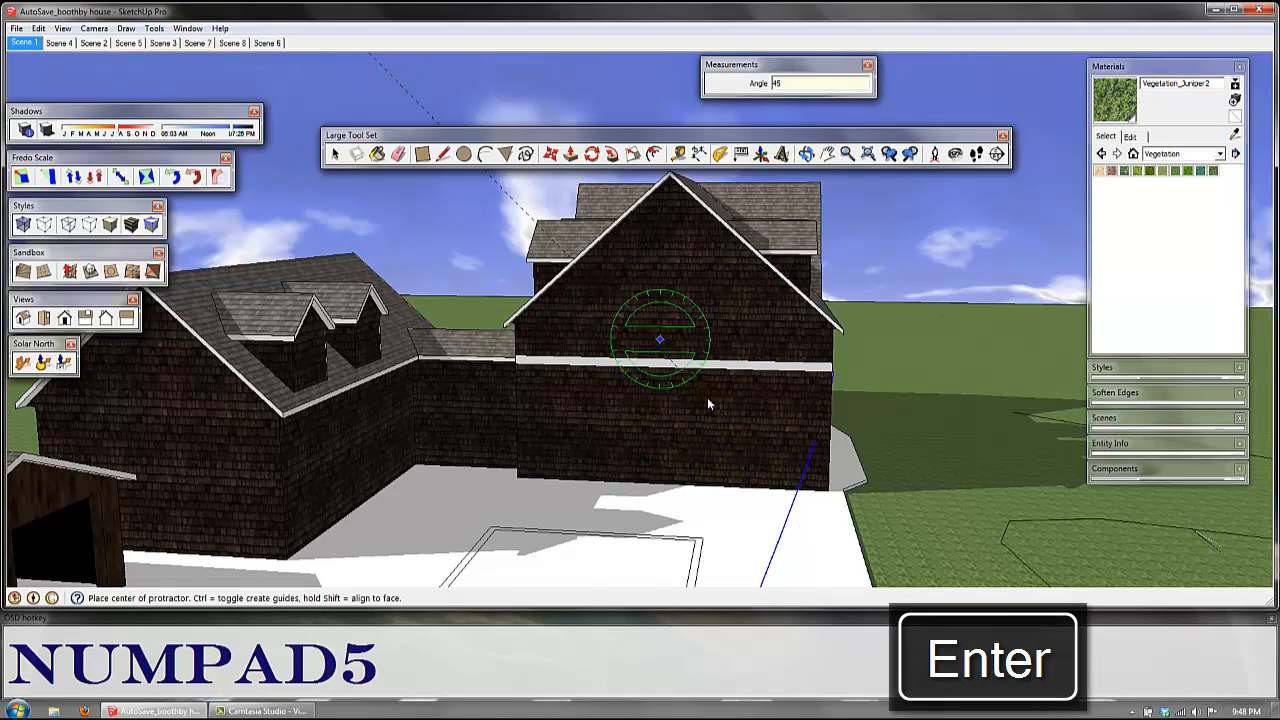
Step: Draw a closed right triangle beside the tall house's dormer, with its sloping side along the 45-degree guide
{"action": "scroll", "coordinate": [847, 411], "scroll_direction": "down", "scroll_amount": 1}
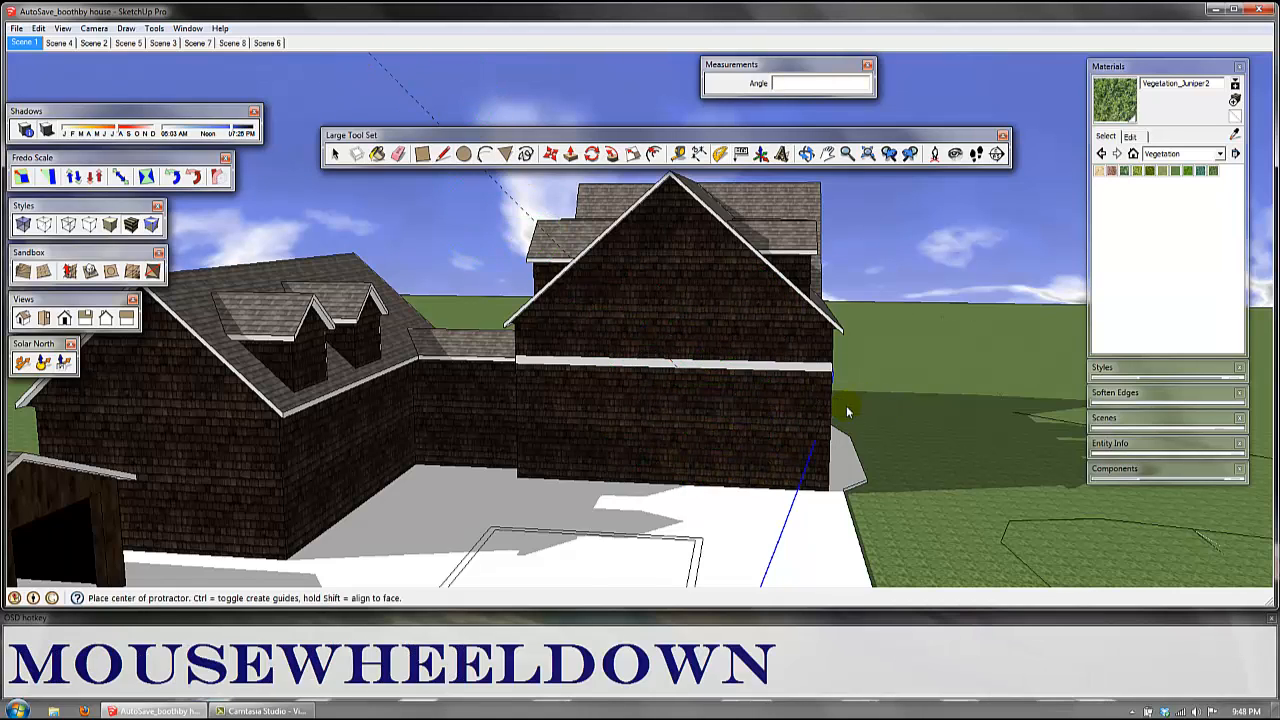
{"action": "scroll", "coordinate": [751, 416], "scroll_direction": "down", "scroll_amount": 4}
{"action": "key", "text": "k"}
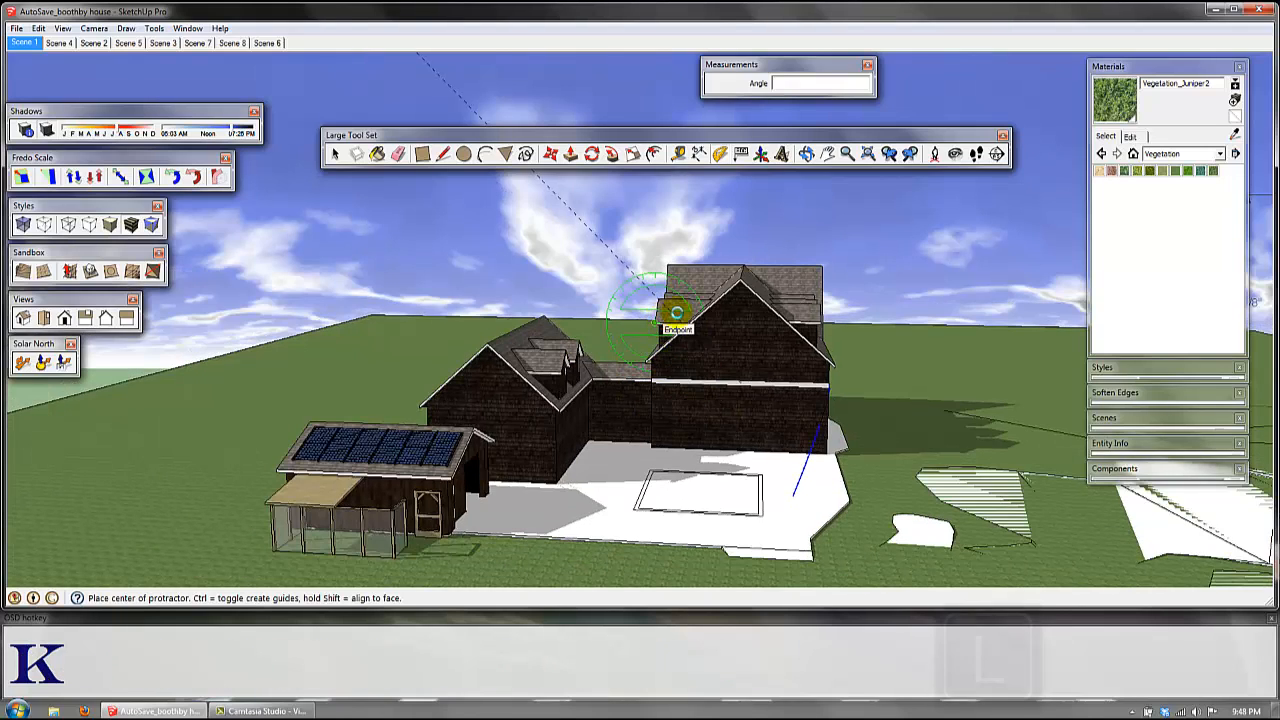
{"action": "key", "text": "l"}
{"action": "left_click", "coordinate": [668, 298]}
{"action": "left_click_drag", "start_coordinate": [591, 228], "coordinate": [590, 296]}
{"action": "left_click", "coordinate": [589, 231]}
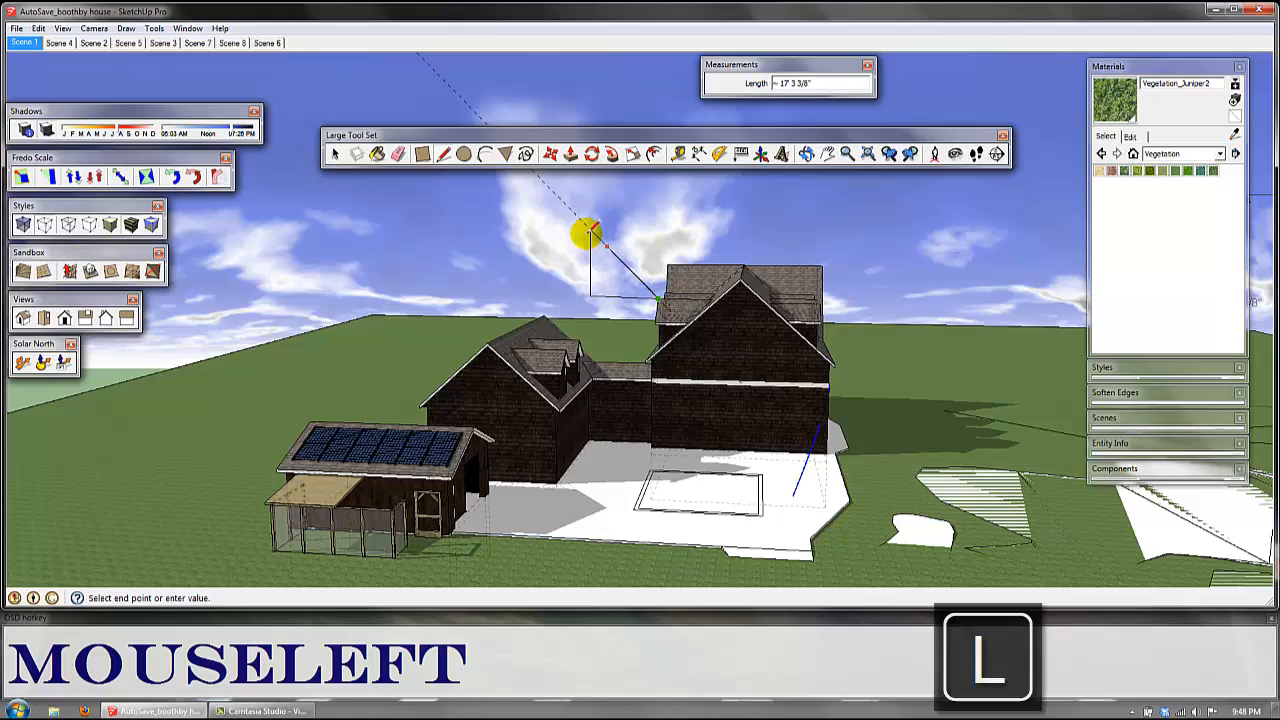
{"action": "middle_click_drag", "start_coordinate": [588, 231], "coordinate": [562, 360]}
{"action": "scroll", "coordinate": [562, 360], "scroll_direction": "down", "scroll_amount": 3}
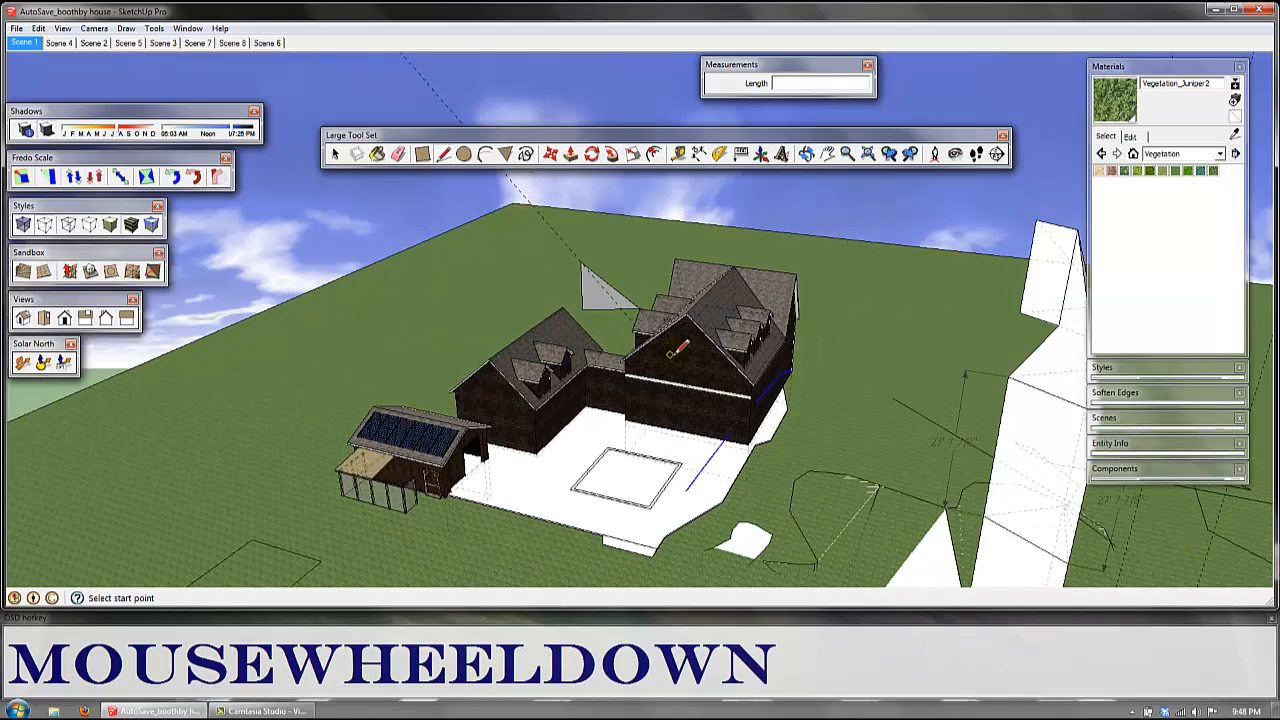
{"action": "middle_click_drag", "start_coordinate": [740, 362], "coordinate": [692, 332]}
{"action": "scroll", "coordinate": [692, 332], "scroll_direction": "down", "scroll_amount": 2}
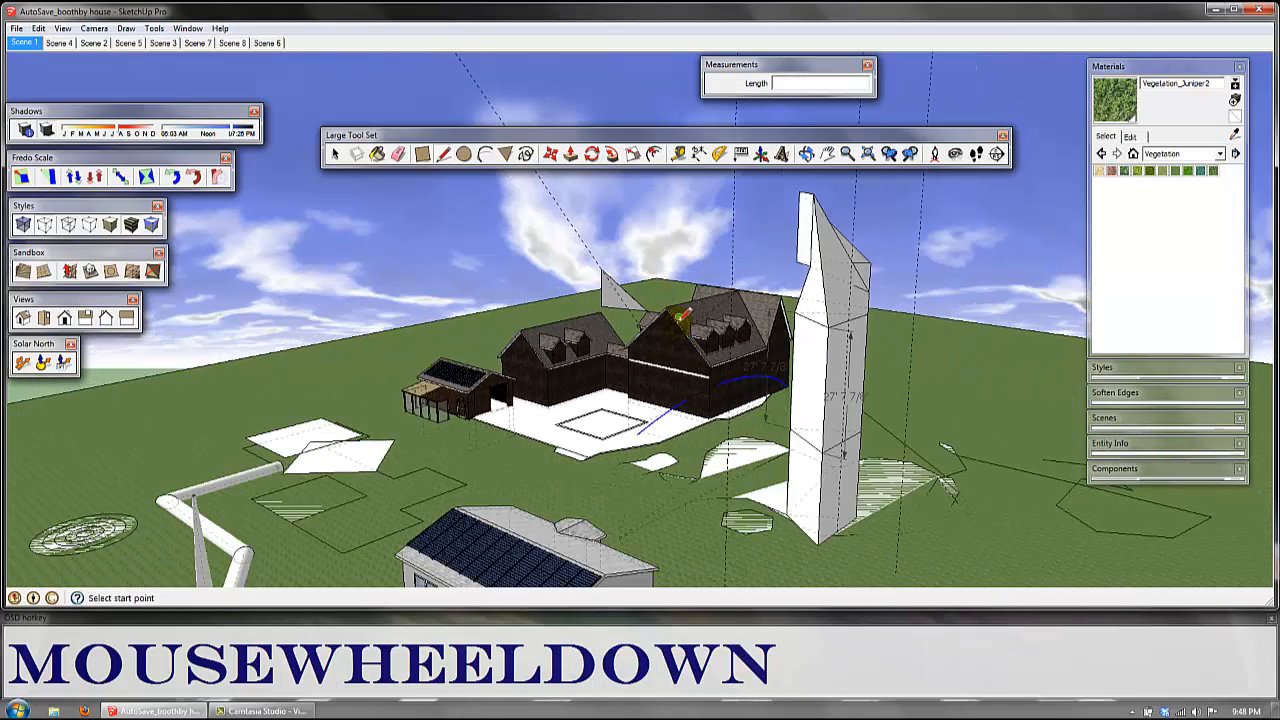
{"action": "key", "text": "k"}
{"action": "middle_click_drag", "start_coordinate": [797, 429], "coordinate": [723, 94]}
{"action": "left_click", "coordinate": [760, 163]}
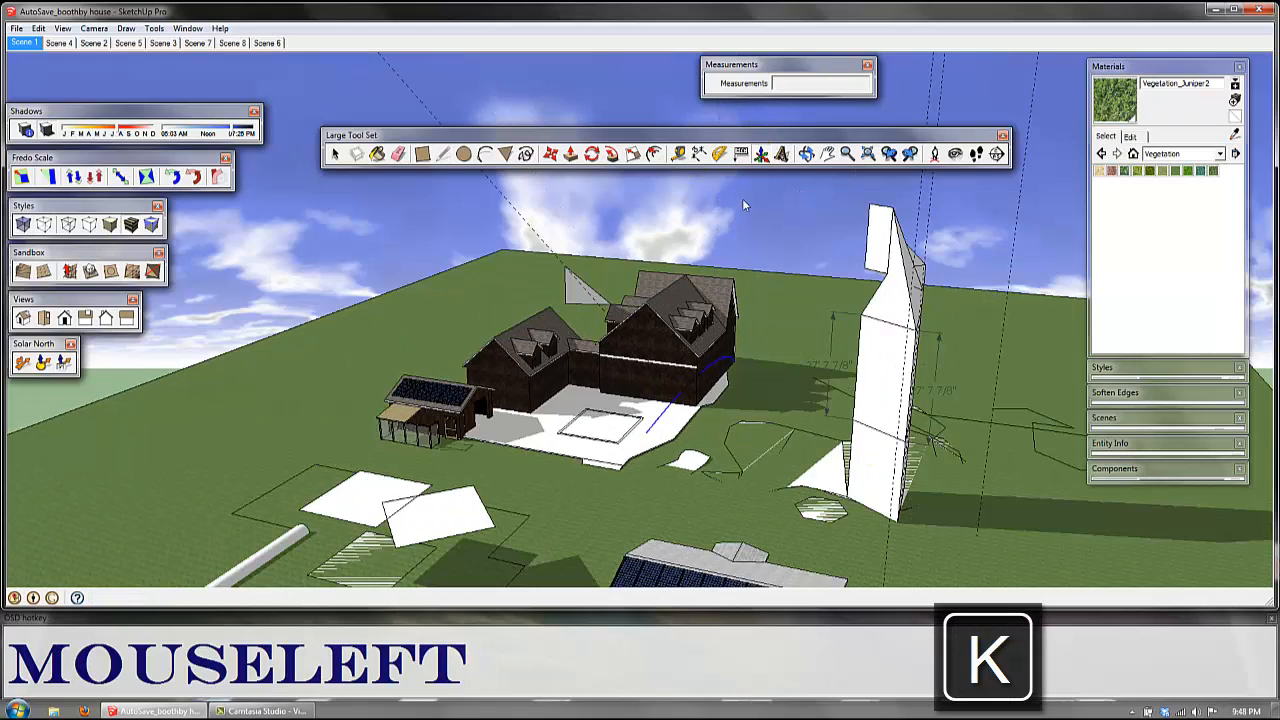
{"action": "middle_click_drag", "start_coordinate": [742, 198], "coordinate": [660, 419], "text": "shift"}
{"action": "scroll", "coordinate": [660, 419], "scroll_direction": "down", "scroll_amount": 2}
{"action": "scroll", "coordinate": [630, 448], "scroll_direction": "down", "scroll_amount": 3}
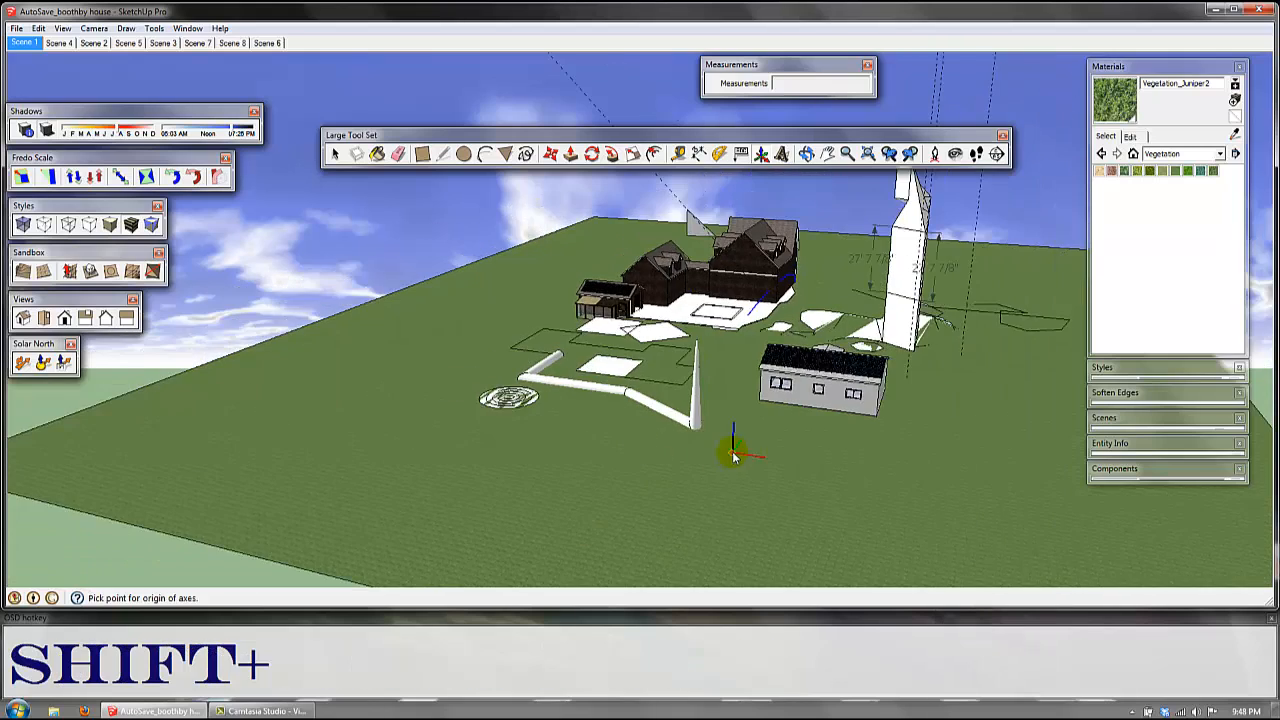
{"action": "middle_click_drag", "start_coordinate": [734, 443], "coordinate": [678, 472], "text": "shift"}
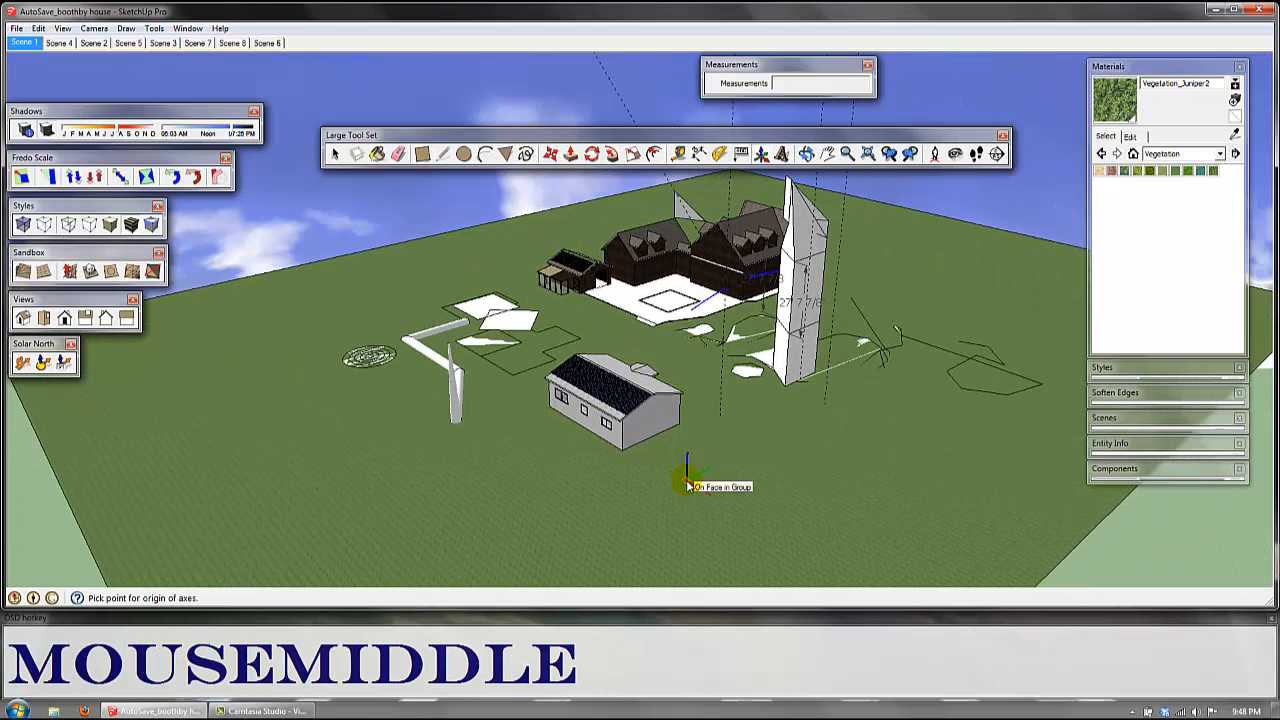
{"action": "left_click", "coordinate": [688, 486]}
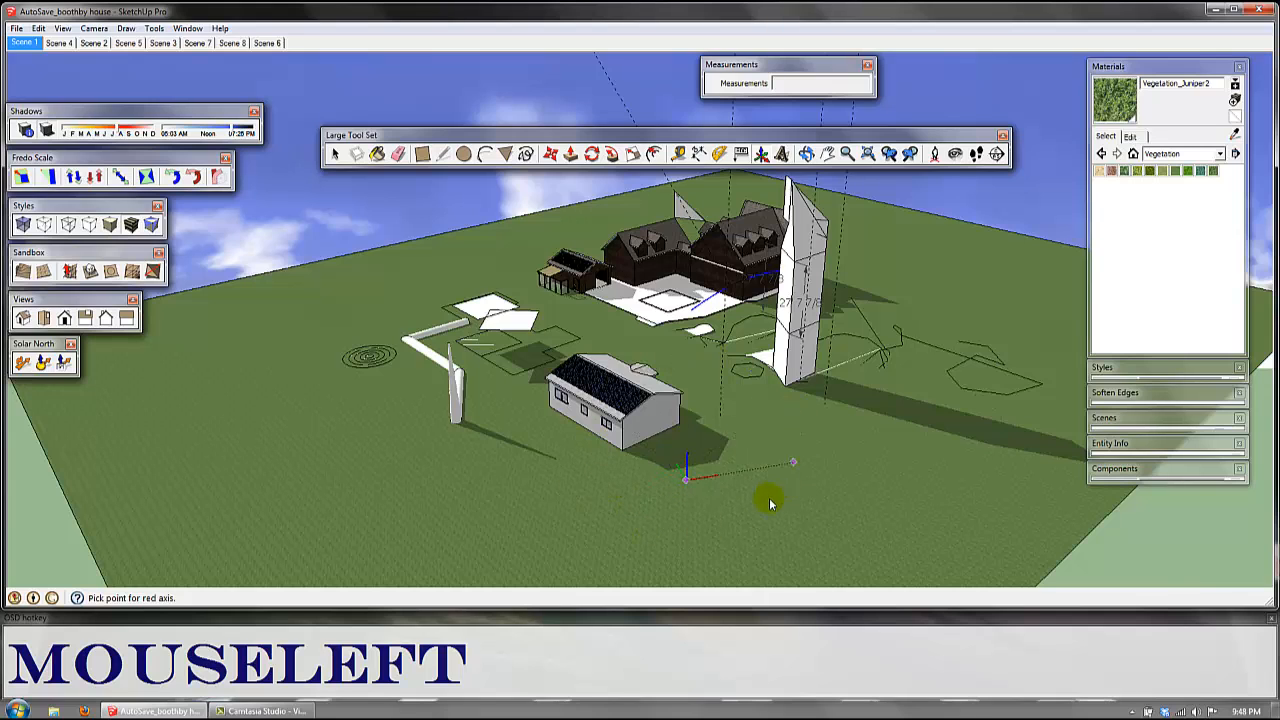
{"action": "key", "text": "Escape"}
{"action": "scroll", "coordinate": [747, 455], "scroll_direction": "down", "scroll_amount": 3}
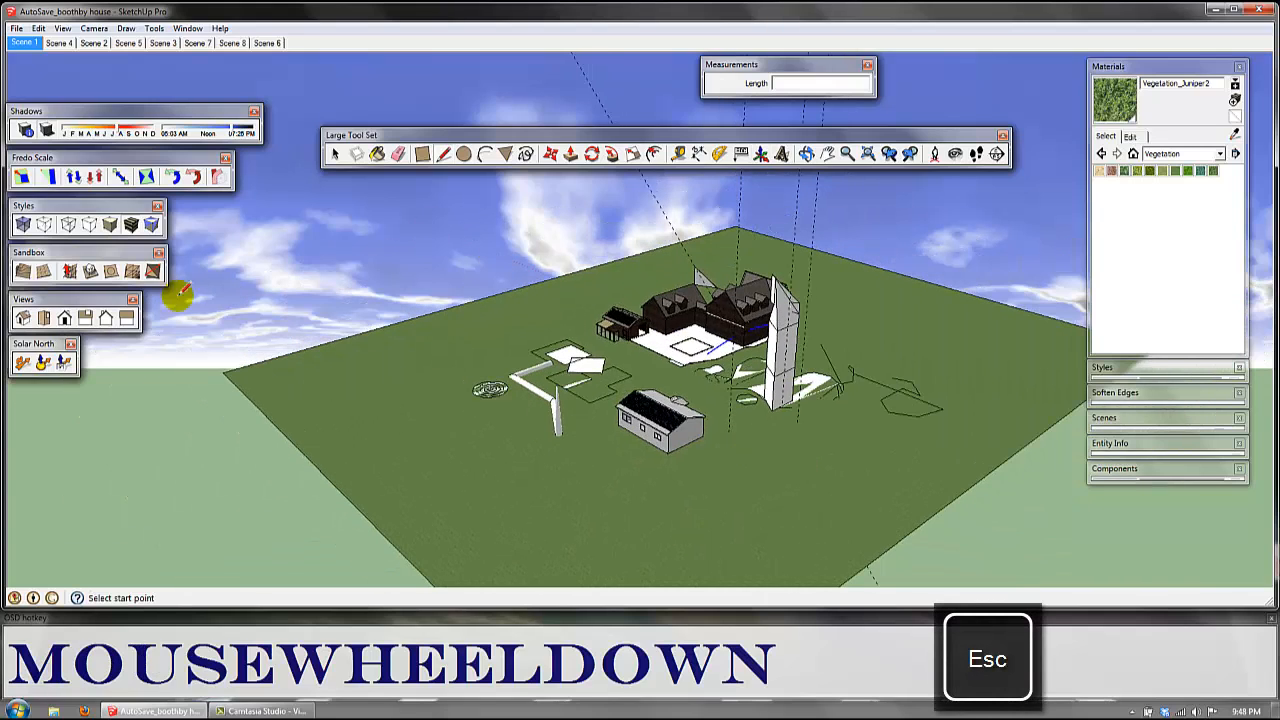
Step: Look over the whole site in the standard top view and from angled views
{"action": "left_click", "coordinate": [44, 318]}
{"action": "scroll", "coordinate": [660, 327], "scroll_direction": "down", "scroll_amount": 3}
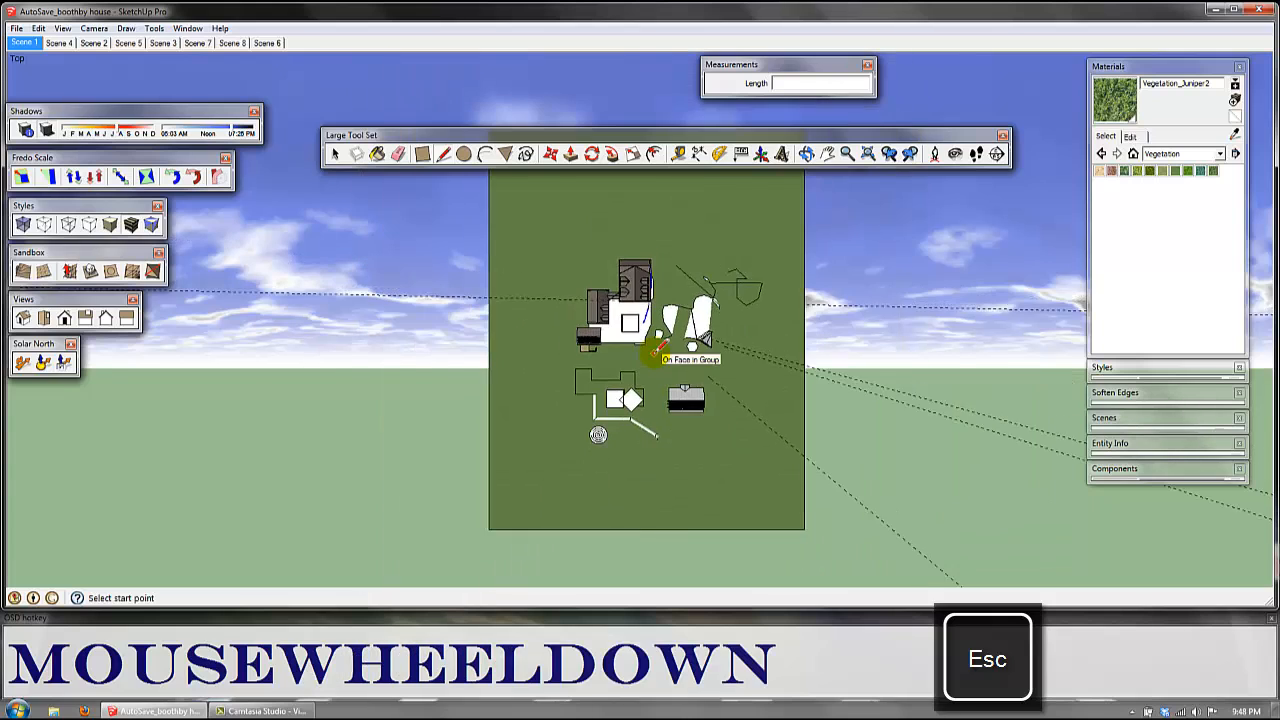
{"action": "middle_click_drag", "start_coordinate": [646, 385], "coordinate": [663, 286], "text": "shift"}
{"action": "scroll", "coordinate": [689, 451], "scroll_direction": "up", "scroll_amount": 3}
{"action": "scroll", "coordinate": [695, 458], "scroll_direction": "up", "scroll_amount": 2}
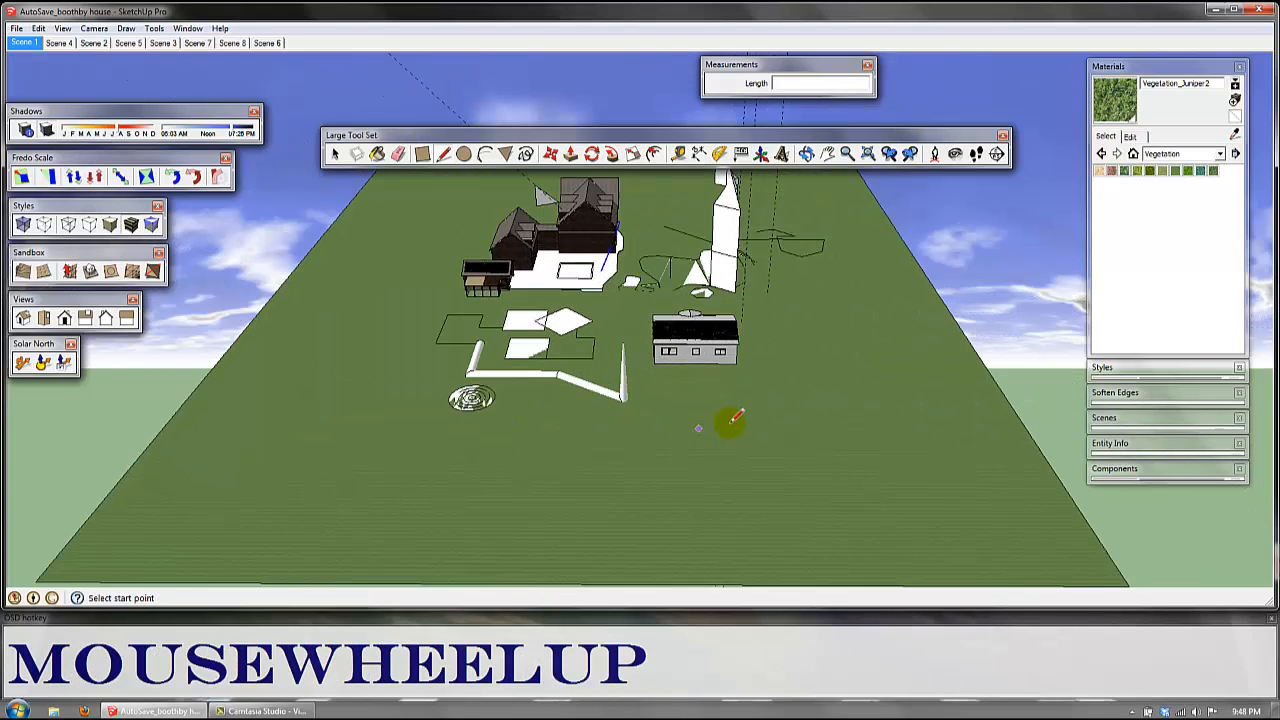
{"action": "middle_click_drag", "start_coordinate": [729, 423], "coordinate": [638, 459]}
{"action": "middle_click_drag", "start_coordinate": [537, 483], "coordinate": [690, 450]}
Step: Place the drawing axes at a new origin on the ground near the solar-roofed building, setting the red and green directions
{"action": "left_click", "coordinate": [761, 153]}
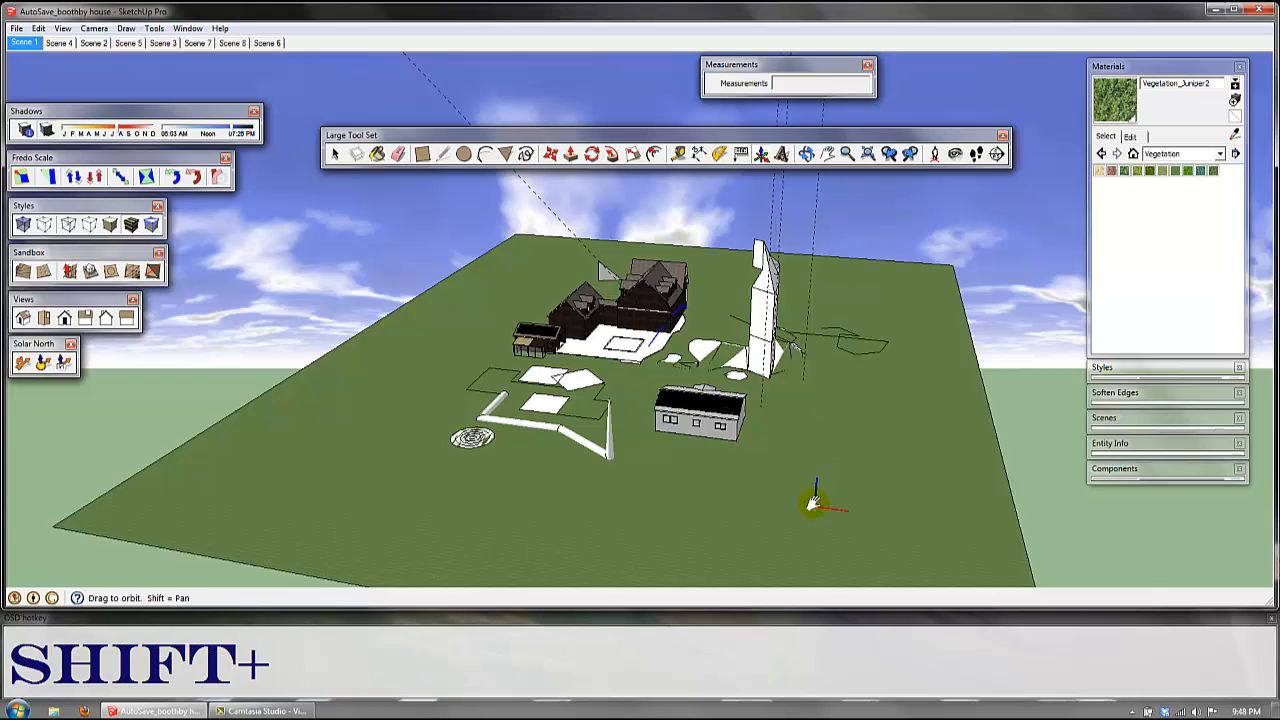
{"action": "middle_click_drag", "start_coordinate": [814, 500], "coordinate": [677, 480], "text": "shift"}
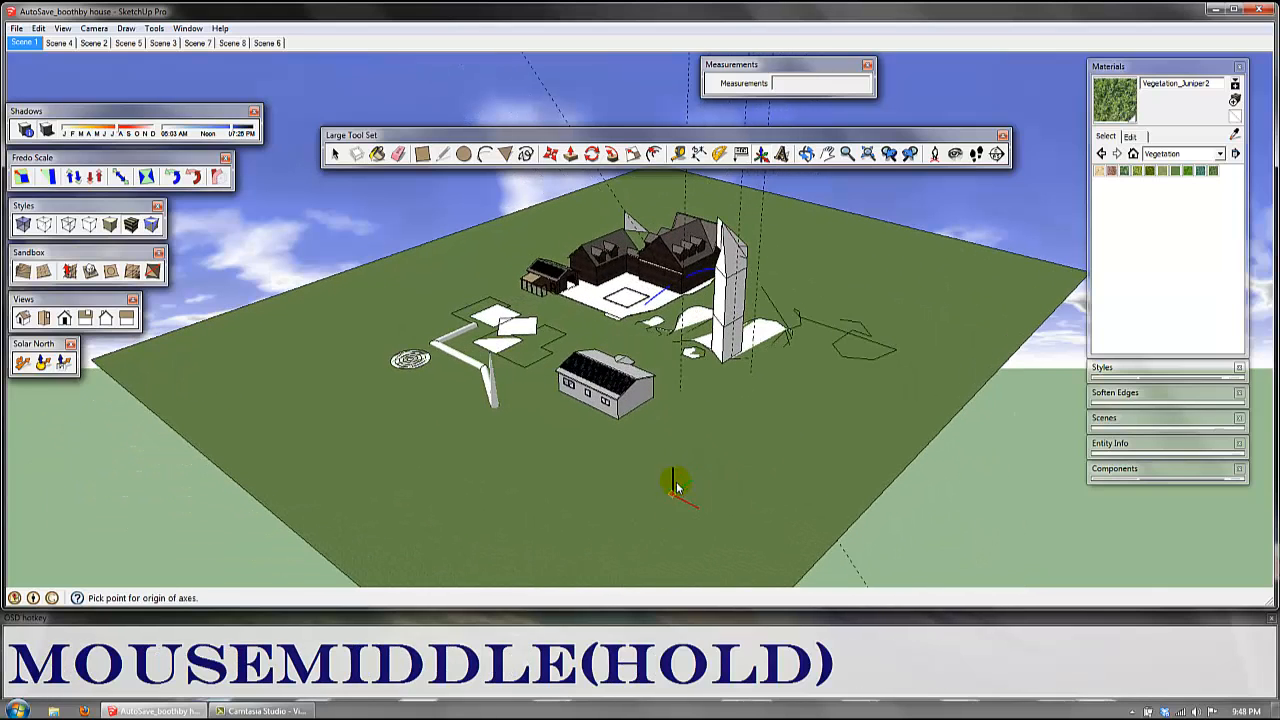
{"action": "left_click_drag", "start_coordinate": [680, 474], "coordinate": [733, 503]}
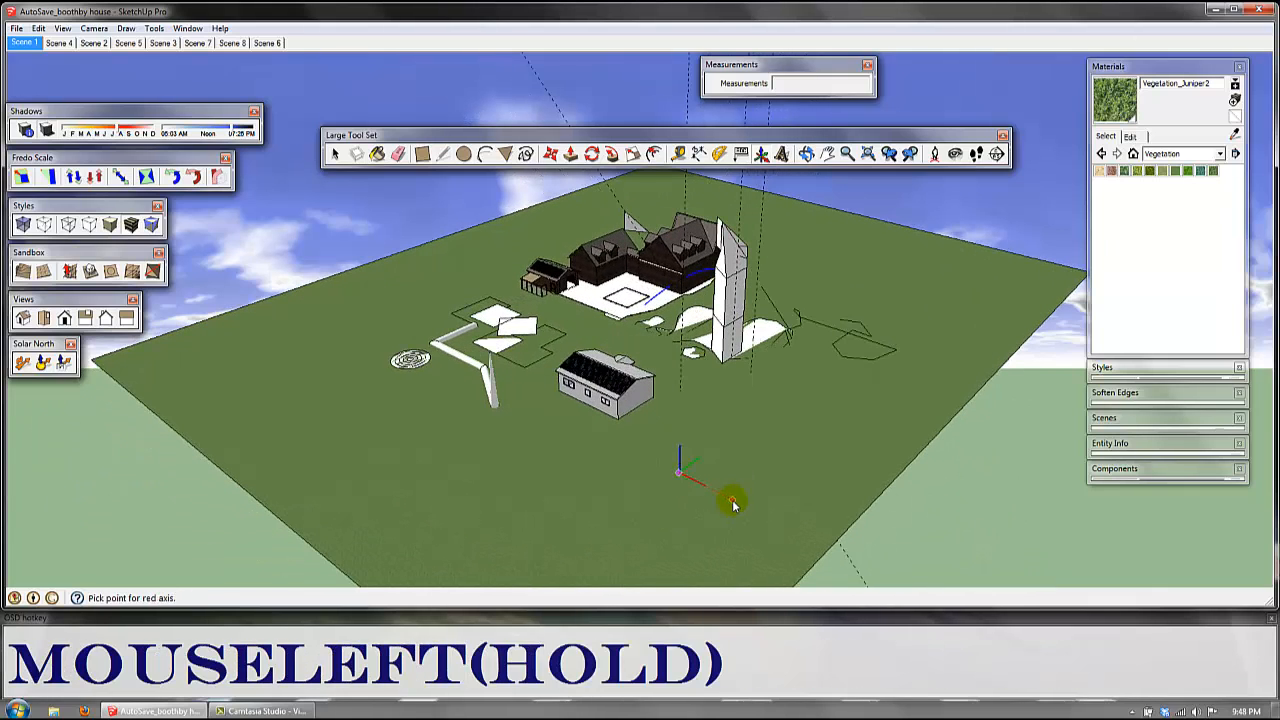
{"action": "middle_click_drag", "start_coordinate": [677, 490], "coordinate": [810, 405]}
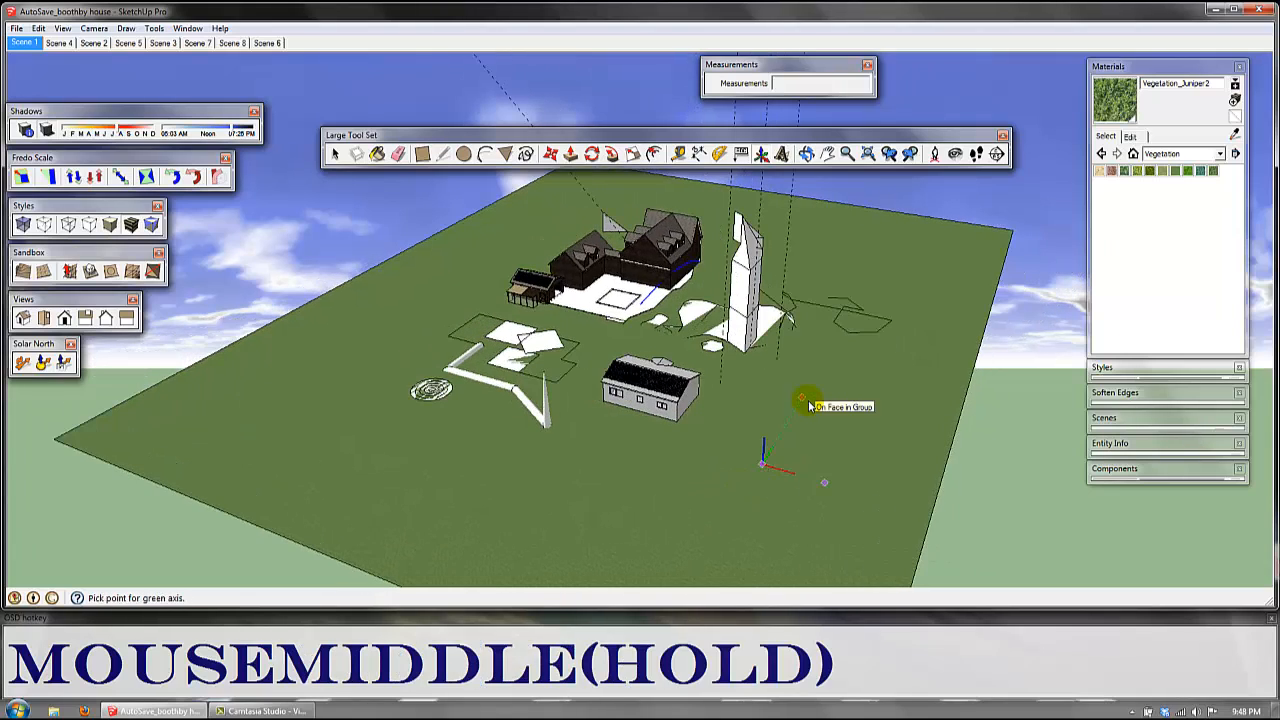
{"action": "left_click", "coordinate": [810, 405]}
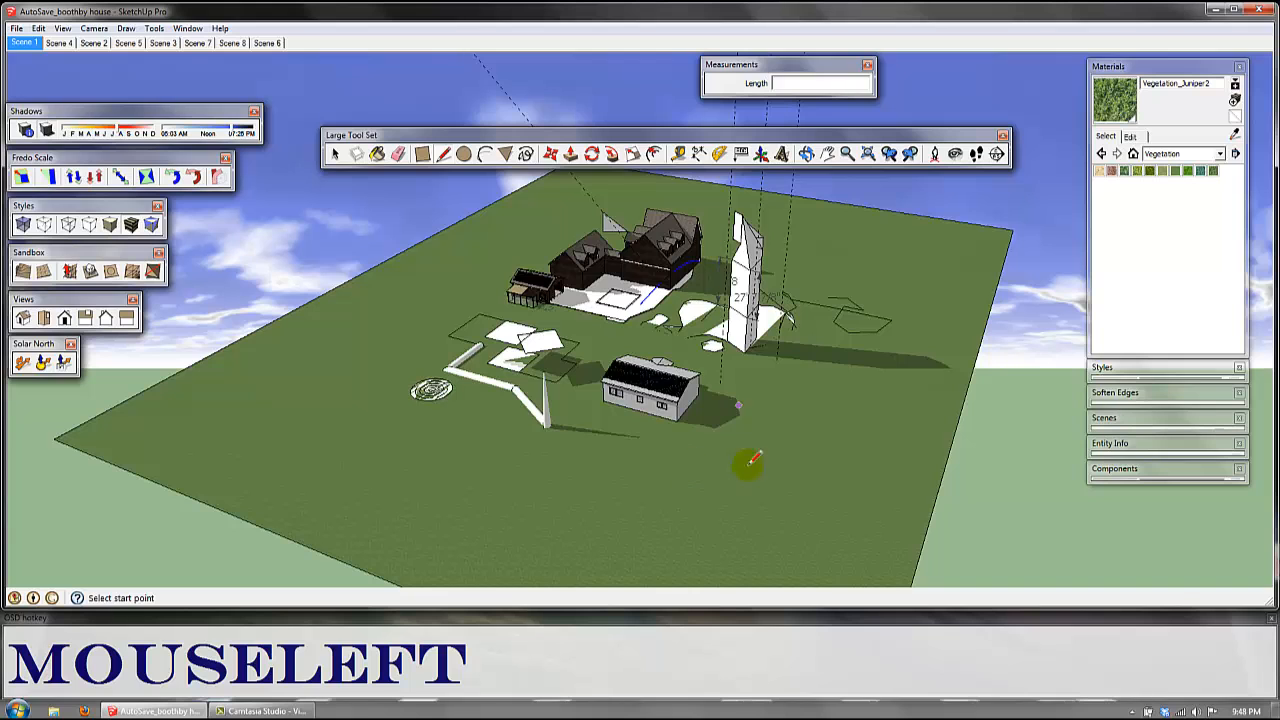
Step: Reposition the drawing axes on the open ground in front of the solar-roofed building, with the red axis pointing away from the origin at an angle
{"action": "middle_click_drag", "start_coordinate": [772, 417], "coordinate": [830, 428]}
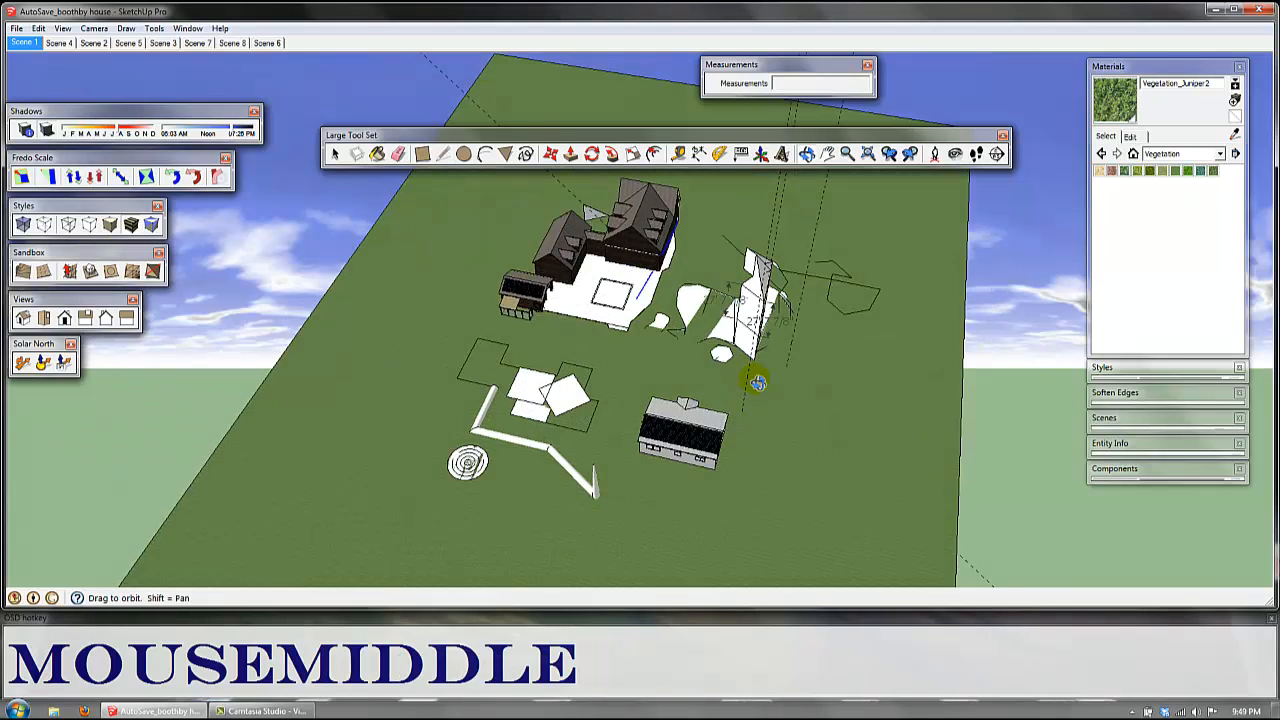
{"action": "mouse_move", "coordinate": [757, 383]}
{"action": "middle_mouse_down"}
{"action": "mouse_move", "coordinate": [823, 371]}
{"action": "mouse_move", "coordinate": [791, 400]}
{"action": "mouse_move", "coordinate": [706, 309]}
{"action": "mouse_move", "coordinate": [755, 365]}
{"action": "mouse_move", "coordinate": [772, 258]}
{"action": "middle_mouse_up"}
{"action": "left_click", "coordinate": [761, 154]}
{"action": "middle_click_drag", "start_coordinate": [765, 356], "coordinate": [735, 254], "text": "shift"}
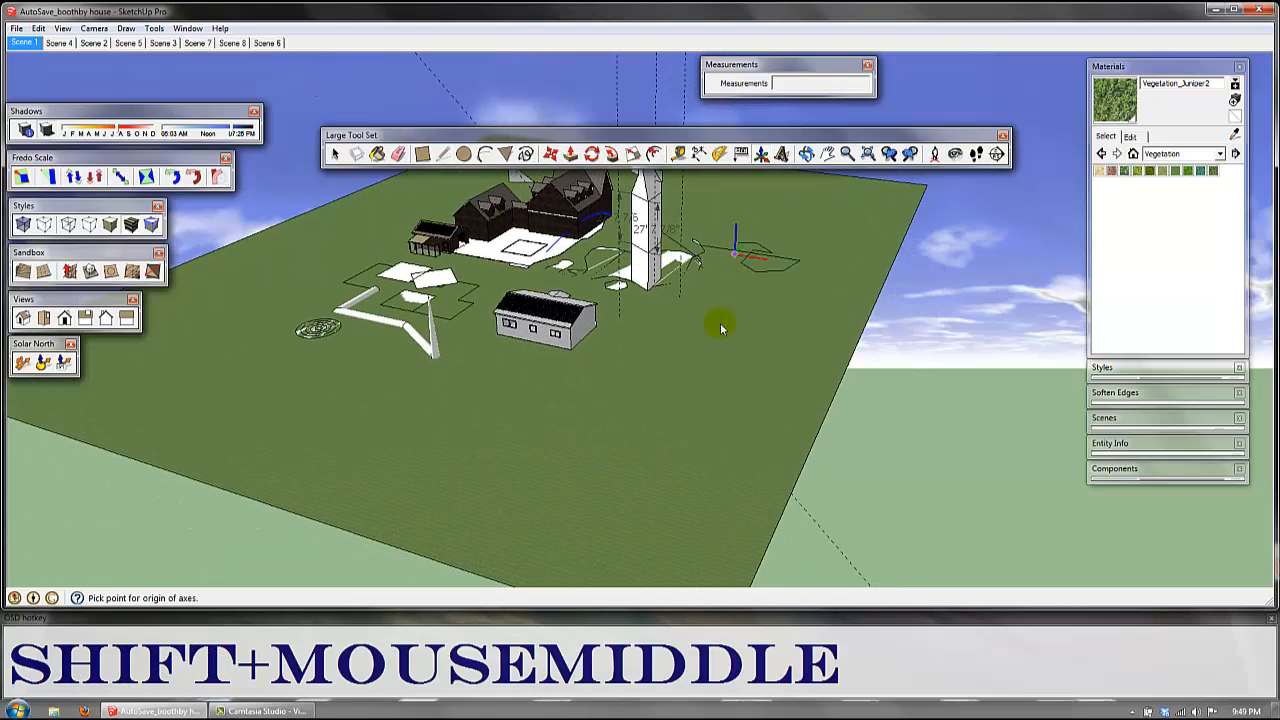
{"action": "left_click", "coordinate": [590, 404]}
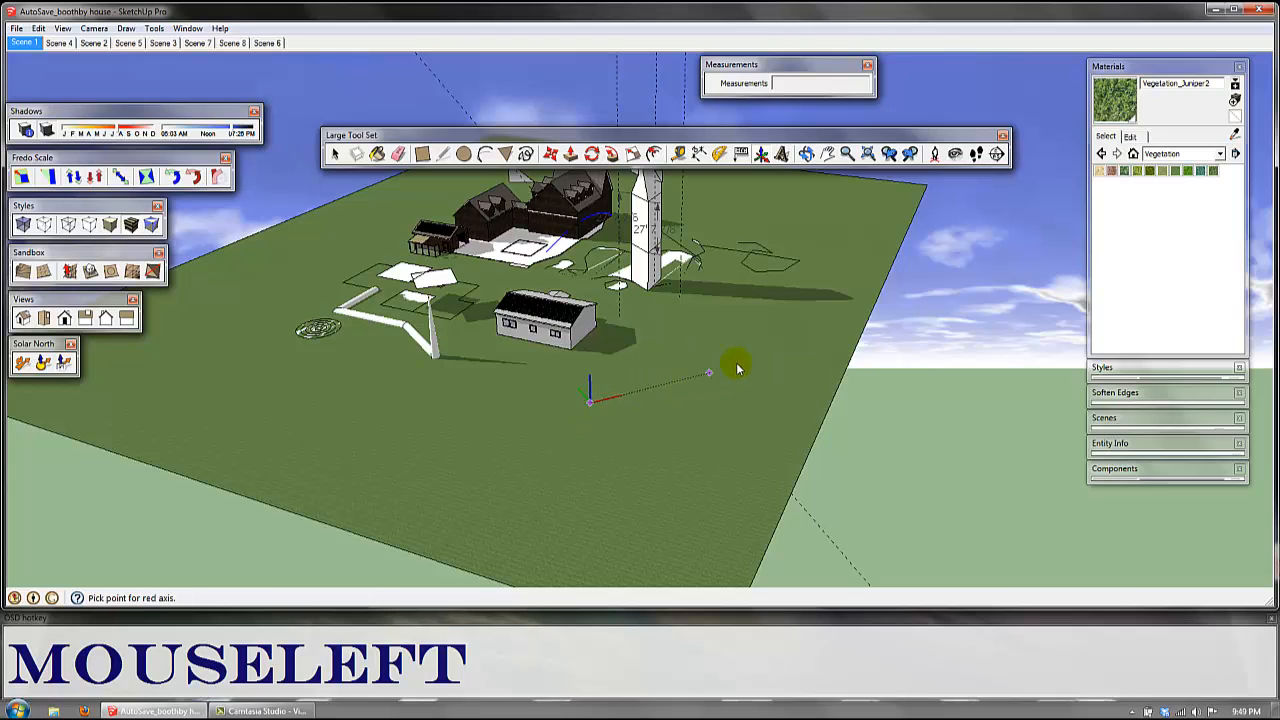
{"action": "left_click", "coordinate": [790, 341]}
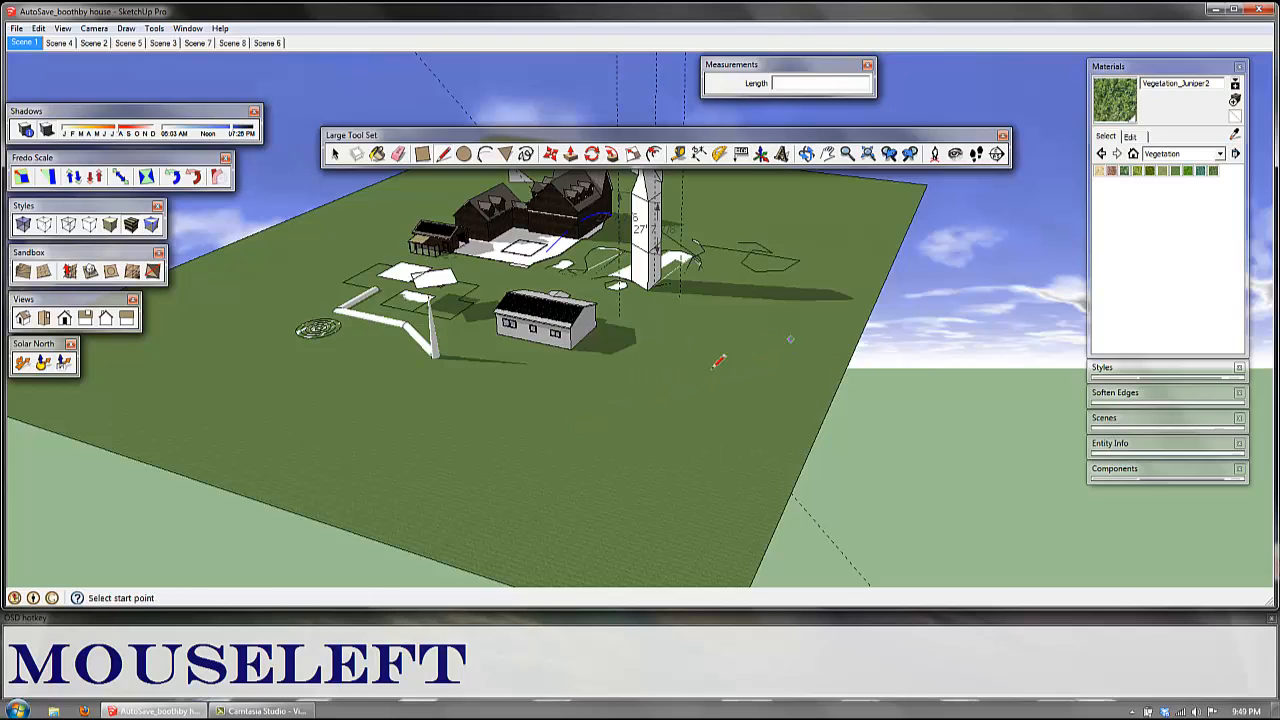
Step: Draw two perpendicular lines forming a T on the open ground near the solar-roofed building, following the new axes
{"action": "left_click", "coordinate": [568, 411]}
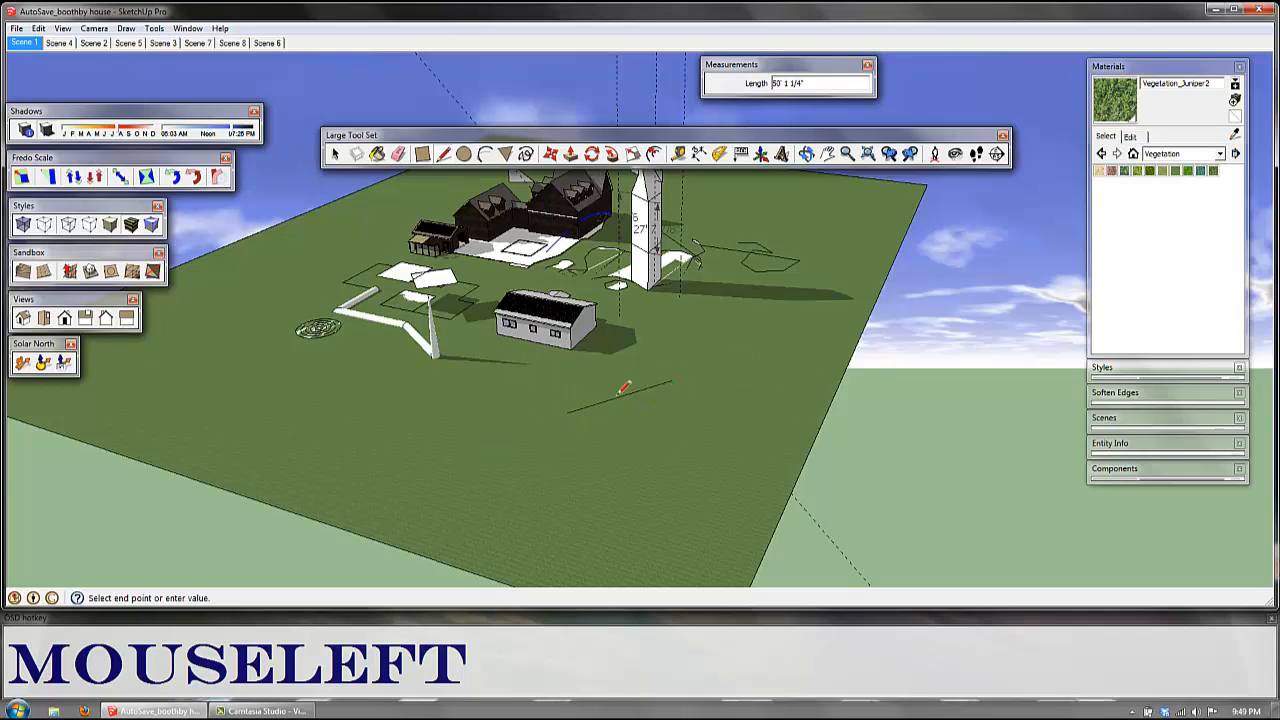
{"action": "left_click", "coordinate": [650, 393]}
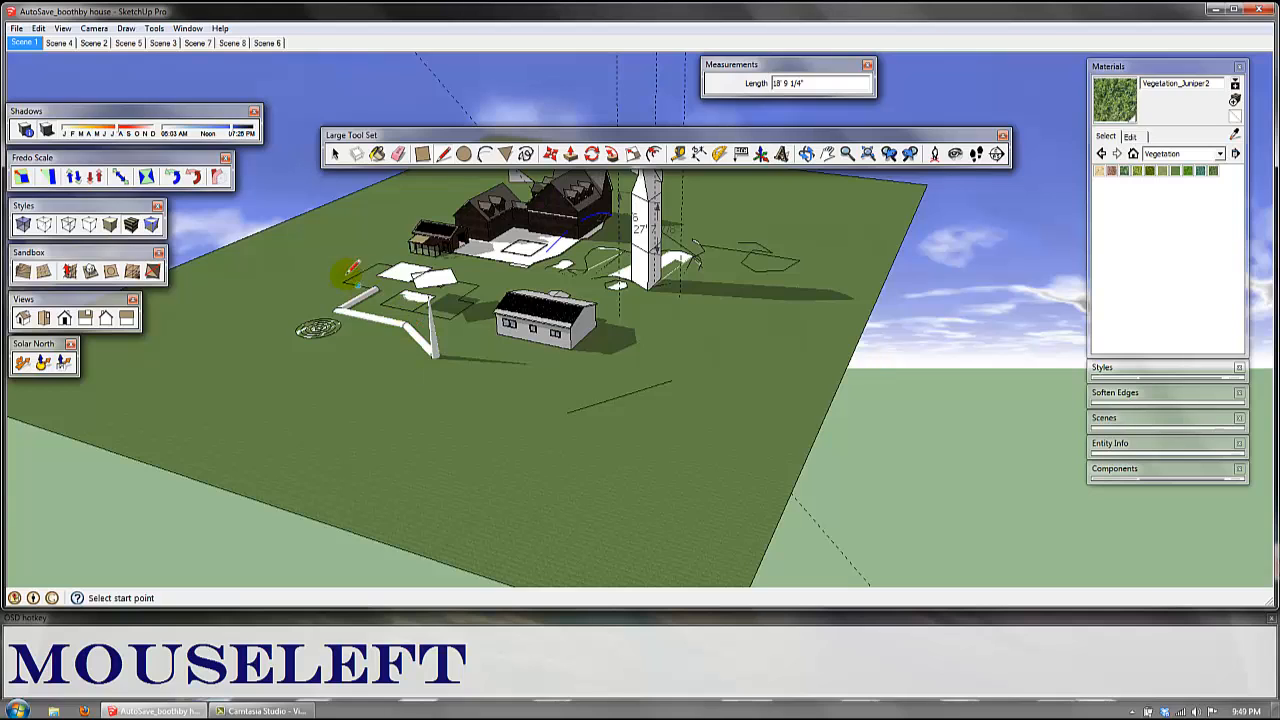
{"action": "left_click", "coordinate": [604, 396]}
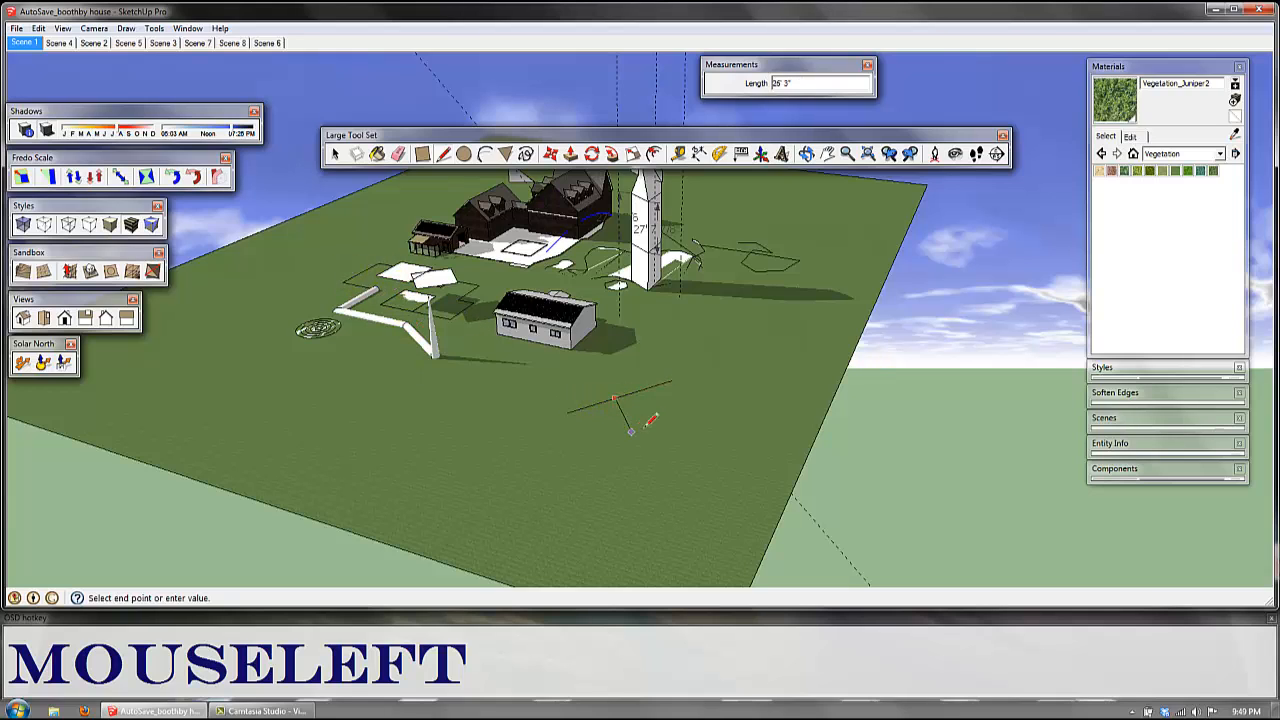
{"action": "key", "text": "Escape"}
Step: Orbit around the entire site to view the buildings, column and drawn shapes from several sides
{"action": "middle_click_drag", "start_coordinate": [731, 429], "coordinate": [781, 160]}
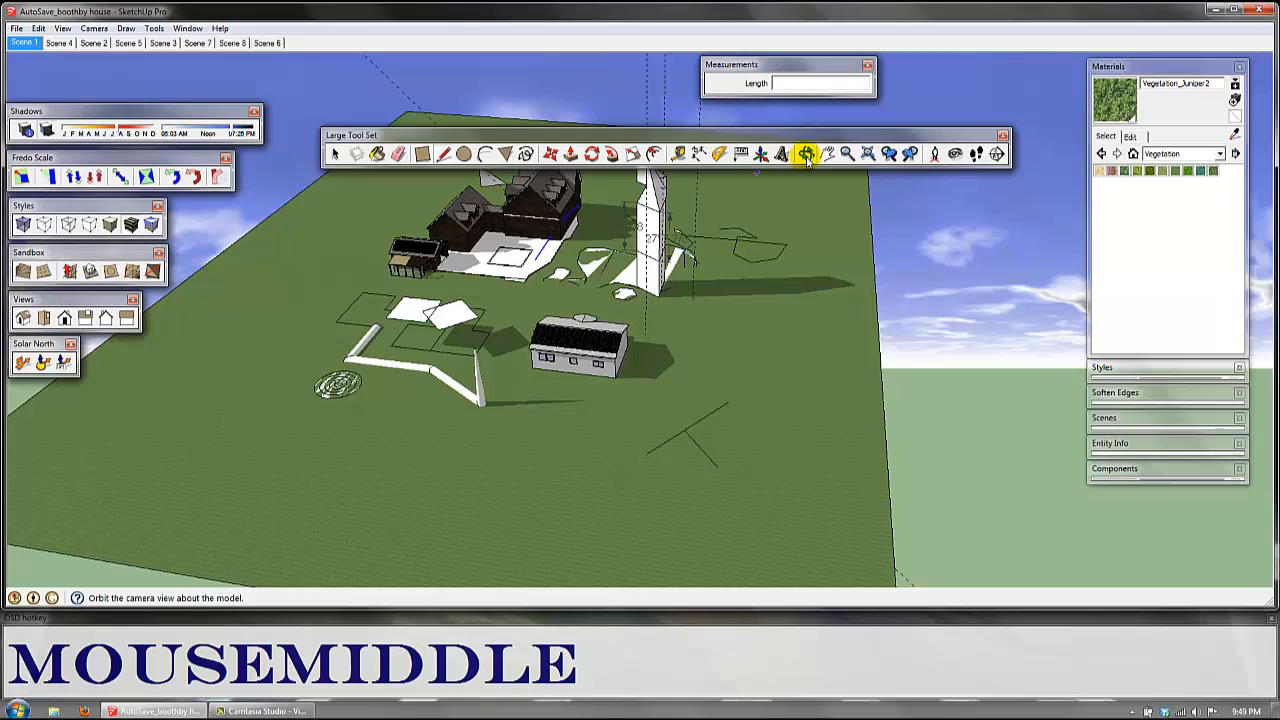
{"action": "middle_click_drag", "start_coordinate": [748, 342], "coordinate": [657, 266]}
{"action": "key", "text": "o"}
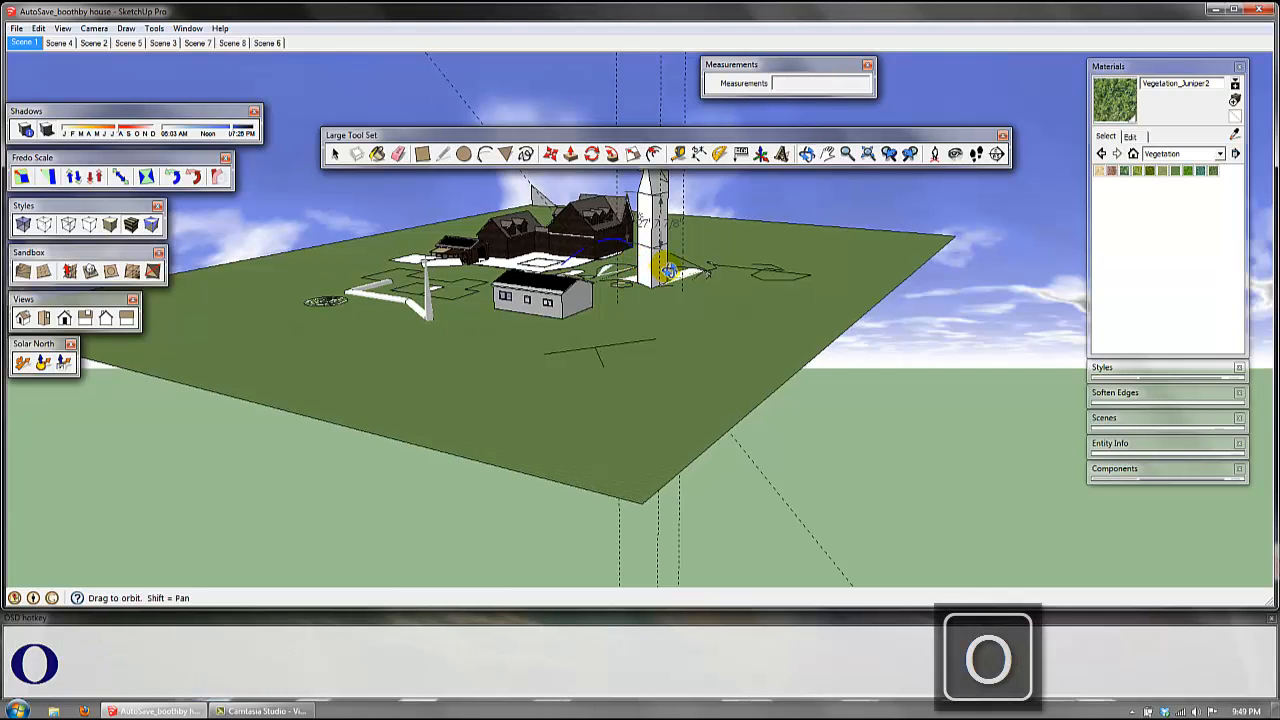
{"action": "left_click_drag", "start_coordinate": [689, 271], "coordinate": [731, 324]}
{"action": "key", "text": "space"}
{"action": "middle_click_drag", "start_coordinate": [731, 324], "coordinate": [695, 365], "text": "shift"}
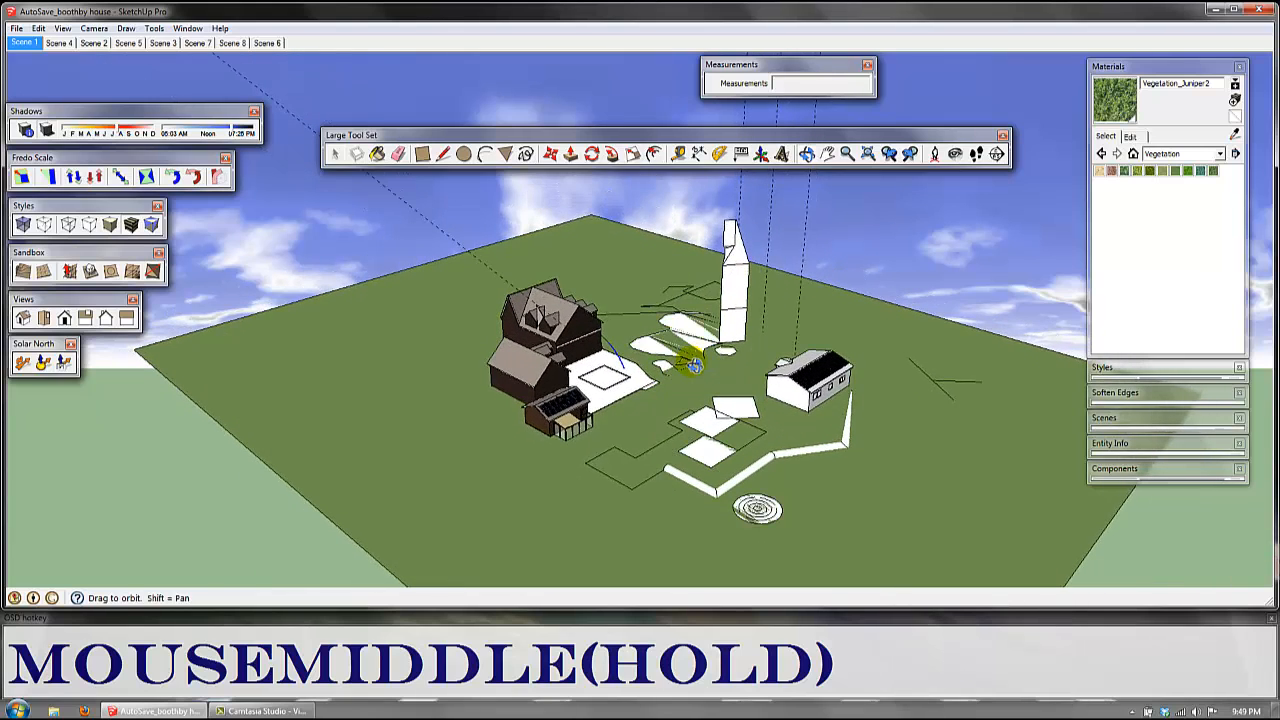
{"action": "mouse_move", "coordinate": [694, 366]}
{"action": "middle_mouse_down"}
{"action": "mouse_move", "coordinate": [640, 390]}
{"action": "mouse_move", "coordinate": [391, 391]}
{"action": "mouse_move", "coordinate": [517, 394]}
{"action": "mouse_move", "coordinate": [697, 360]}
{"action": "mouse_move", "coordinate": [443, 366]}
{"action": "mouse_move", "coordinate": [700, 314]}
{"action": "mouse_move", "coordinate": [706, 344]}
{"action": "mouse_move", "coordinate": [640, 337]}
{"action": "mouse_move", "coordinate": [726, 323]}
{"action": "mouse_move", "coordinate": [470, 340]}
{"action": "mouse_move", "coordinate": [600, 330]}
{"action": "mouse_move", "coordinate": [693, 257]}
{"action": "middle_mouse_up"}
{"action": "mouse_move", "coordinate": [665, 385]}
{"action": "middle_mouse_down"}
{"action": "mouse_move", "coordinate": [517, 406]}
{"action": "mouse_move", "coordinate": [529, 429]}
{"action": "mouse_move", "coordinate": [634, 436]}
{"action": "mouse_move", "coordinate": [557, 449]}
{"action": "mouse_move", "coordinate": [623, 303]}
{"action": "mouse_move", "coordinate": [565, 393]}
{"action": "mouse_move", "coordinate": [742, 262]}
{"action": "middle_mouse_up"}
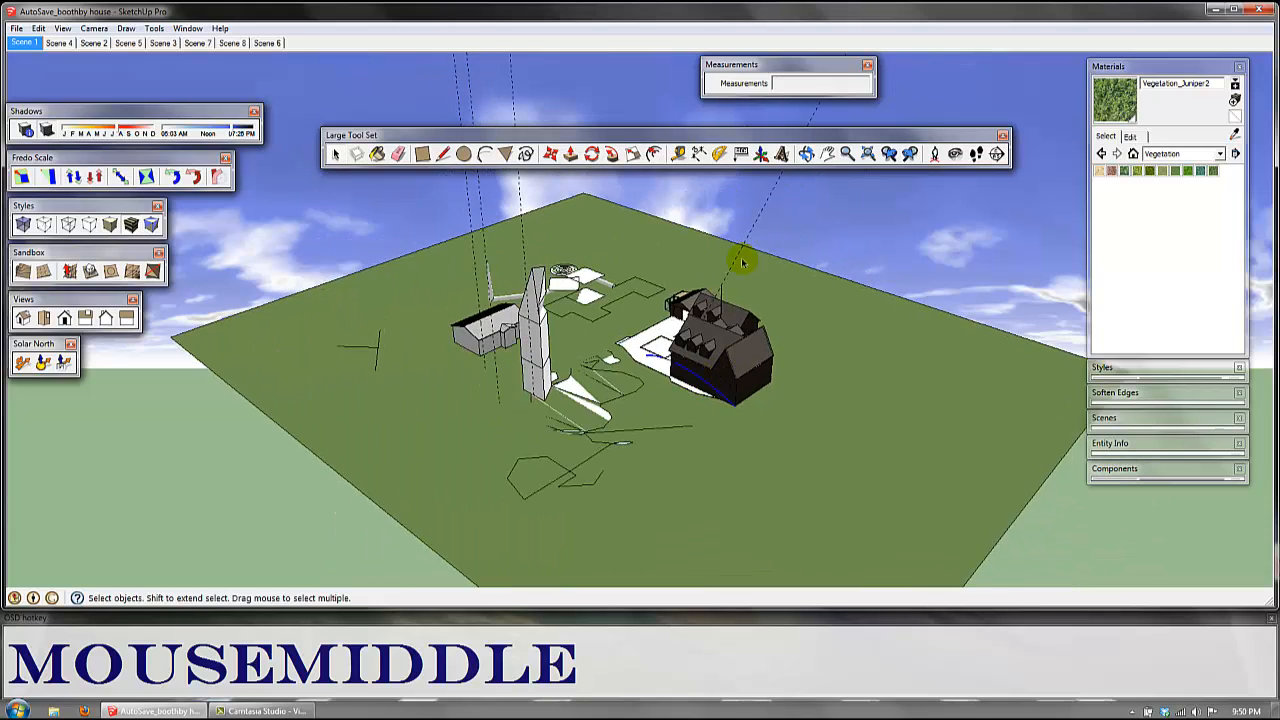
Step: Pan and orbit the view to examine the site from the far side of the houses
{"action": "left_click", "coordinate": [827, 158]}
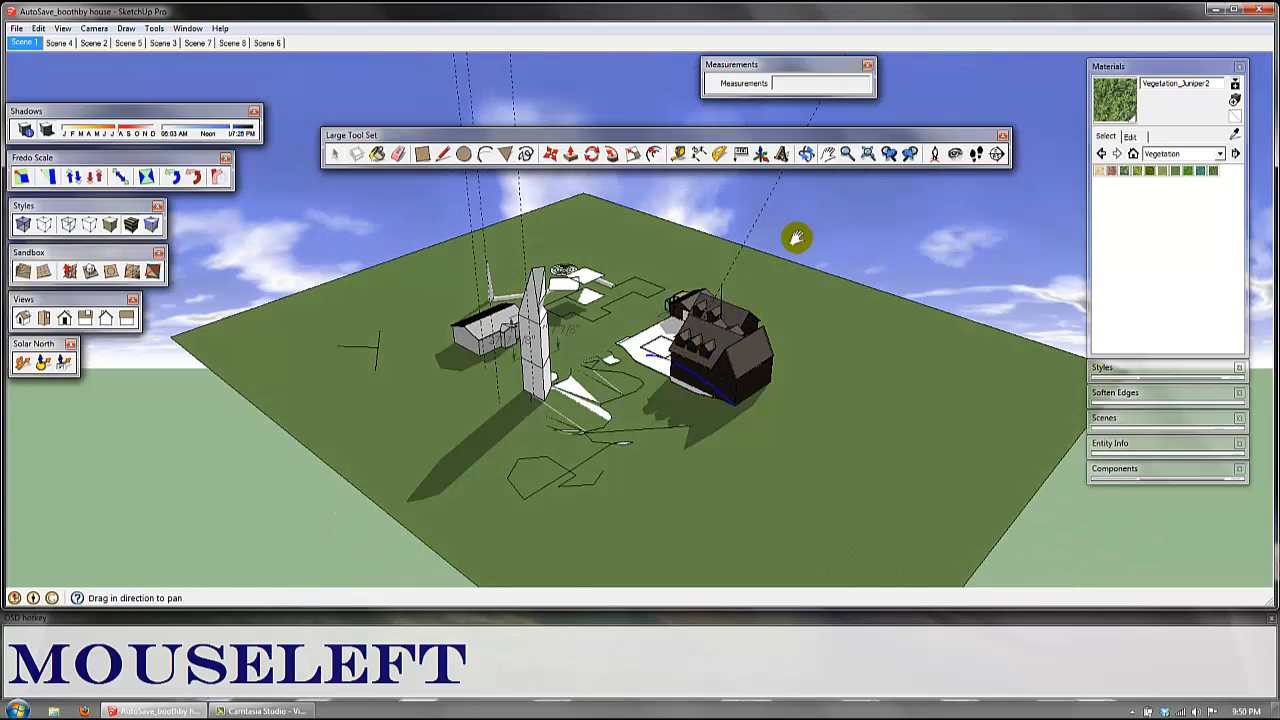
{"action": "middle_click_drag", "start_coordinate": [741, 393], "coordinate": [728, 333], "text": "shift"}
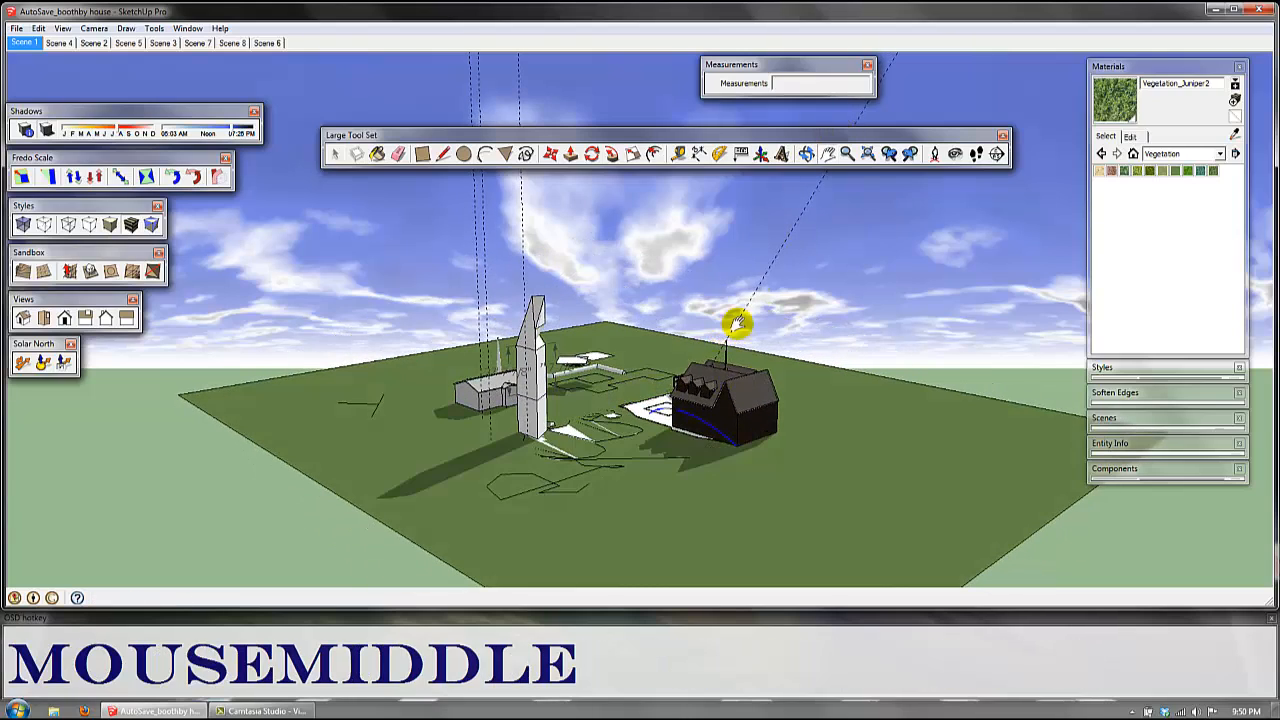
{"action": "middle_click_drag", "start_coordinate": [706, 403], "coordinate": [727, 357]}
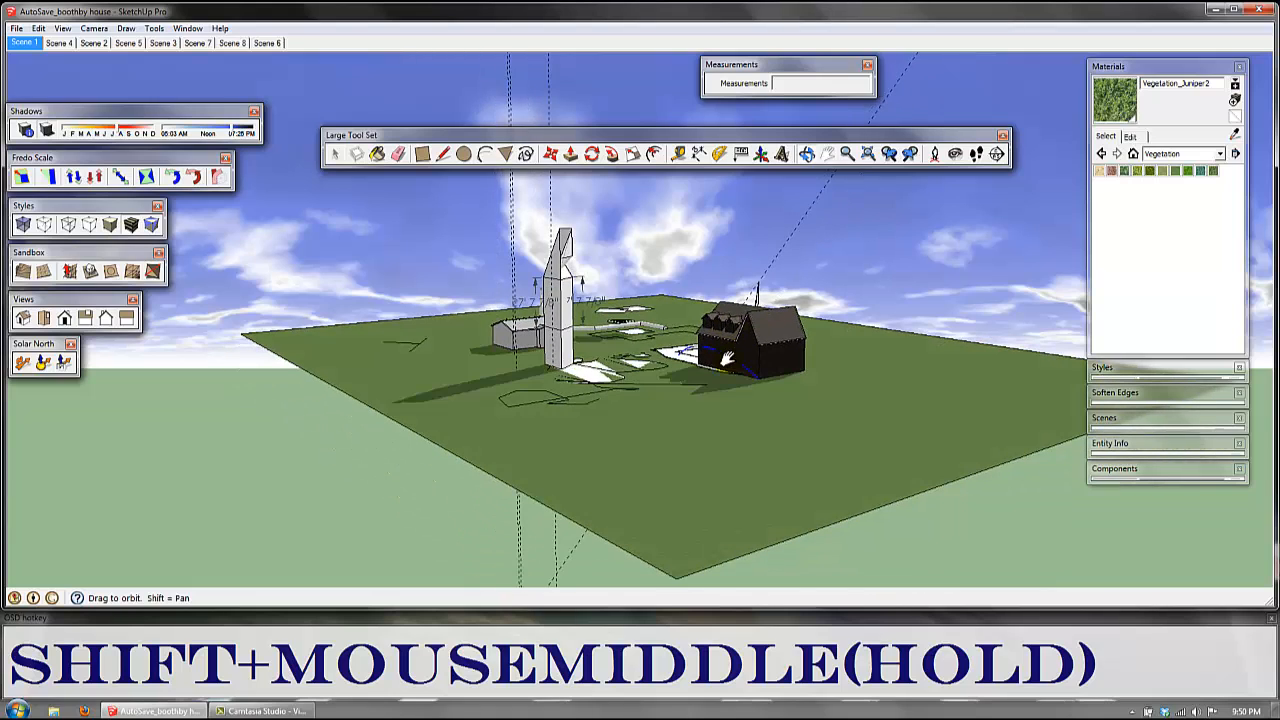
{"action": "middle_click_drag", "start_coordinate": [727, 357], "coordinate": [733, 409], "text": "shift"}
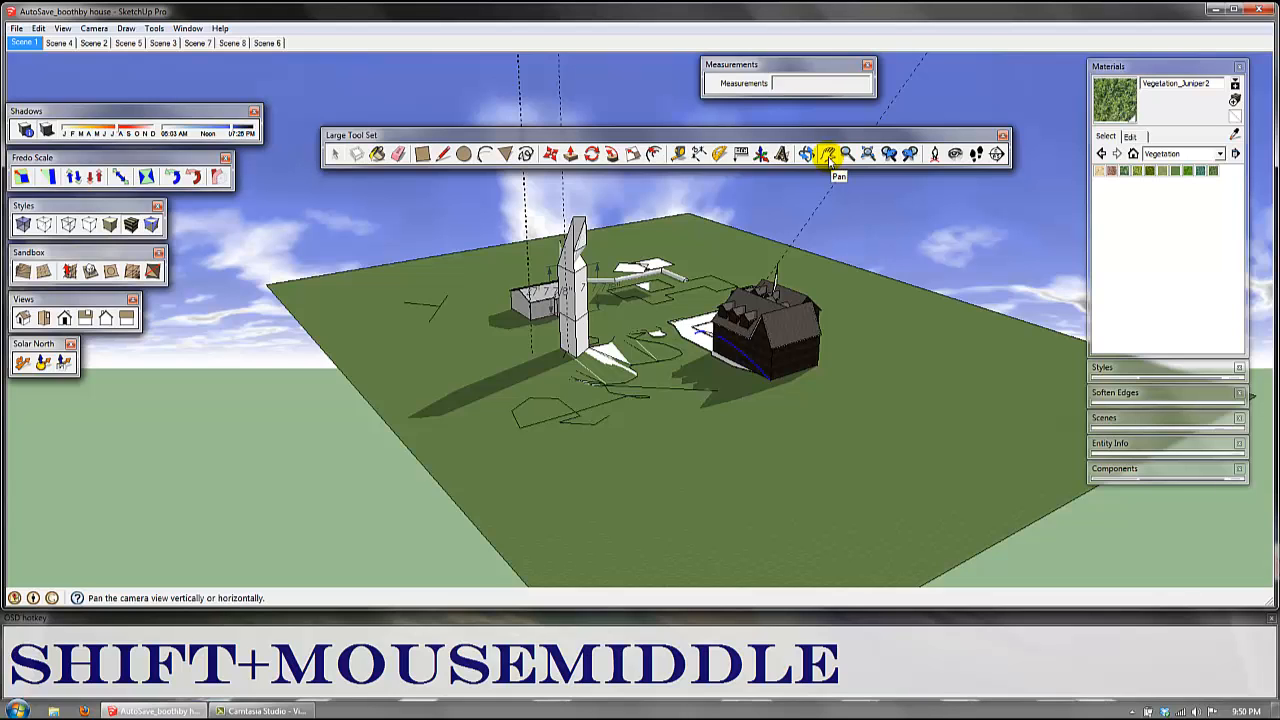
{"action": "left_click", "coordinate": [830, 164]}
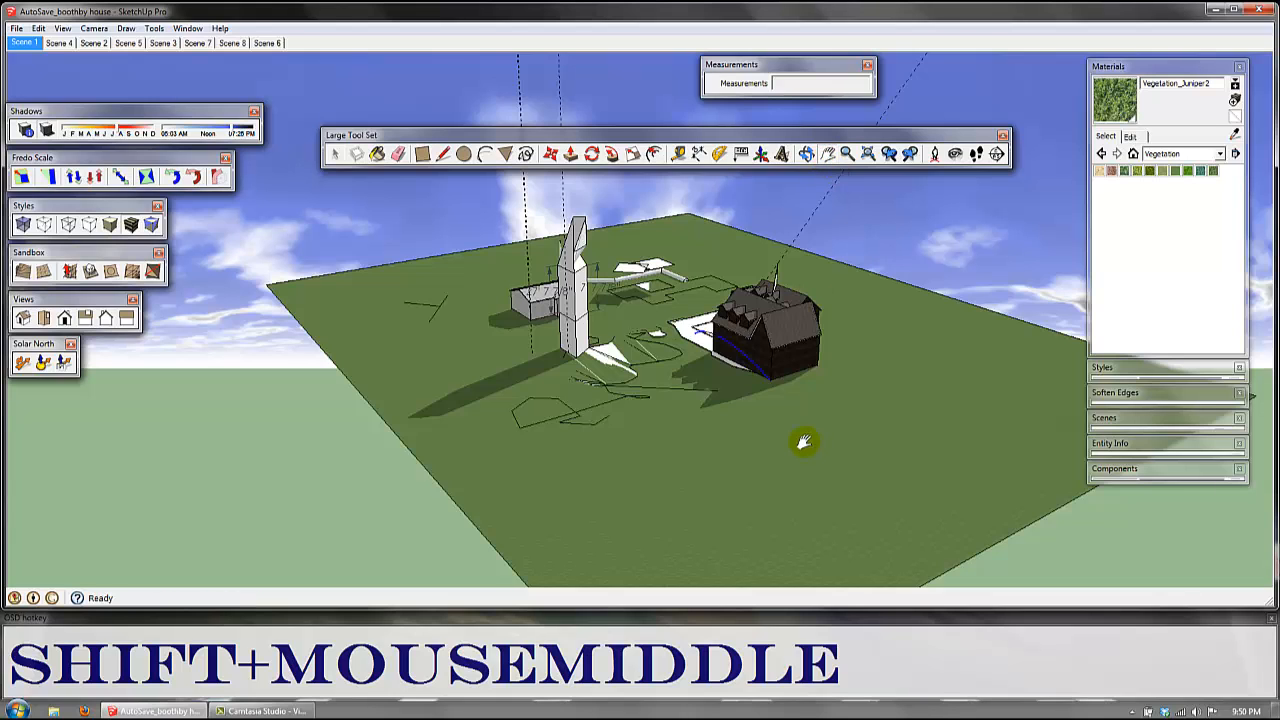
{"action": "middle_click_drag", "start_coordinate": [803, 416], "coordinate": [706, 452], "text": "shift"}
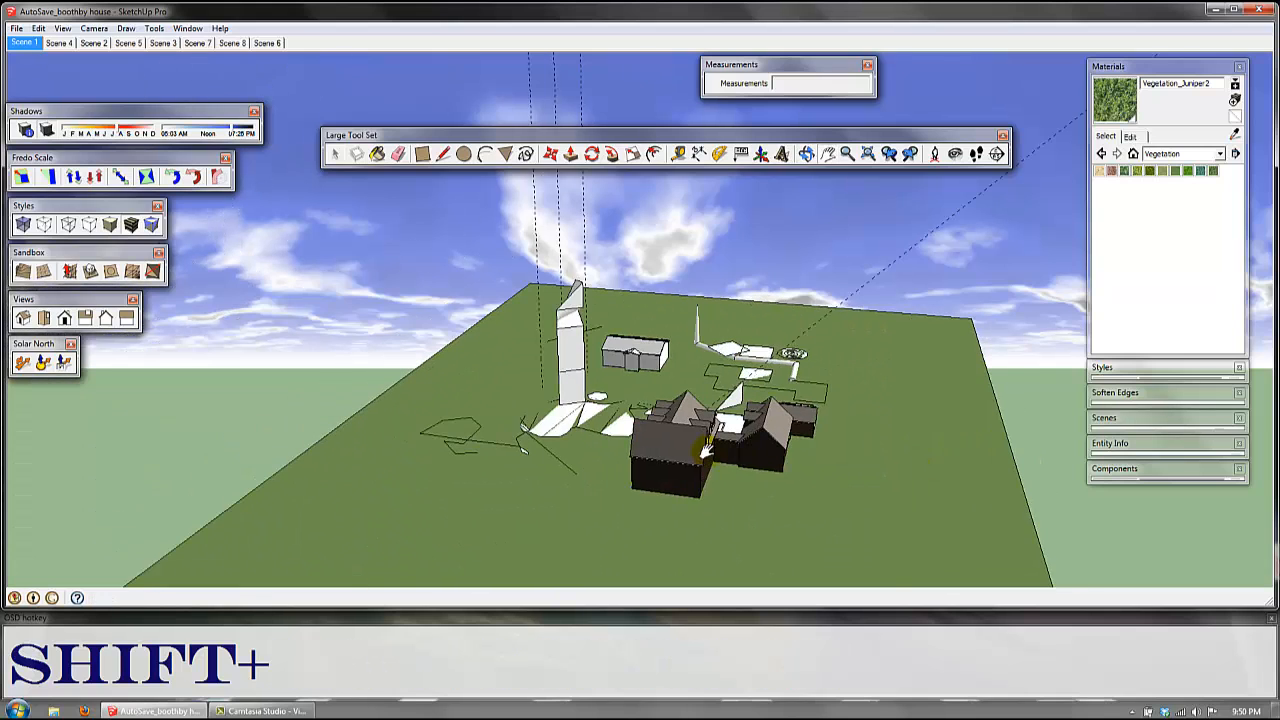
Step: Zoom repeatedly in and out on the dark houses to compare close and distant views
{"action": "scroll", "coordinate": [706, 452], "scroll_direction": "up", "scroll_amount": 6}
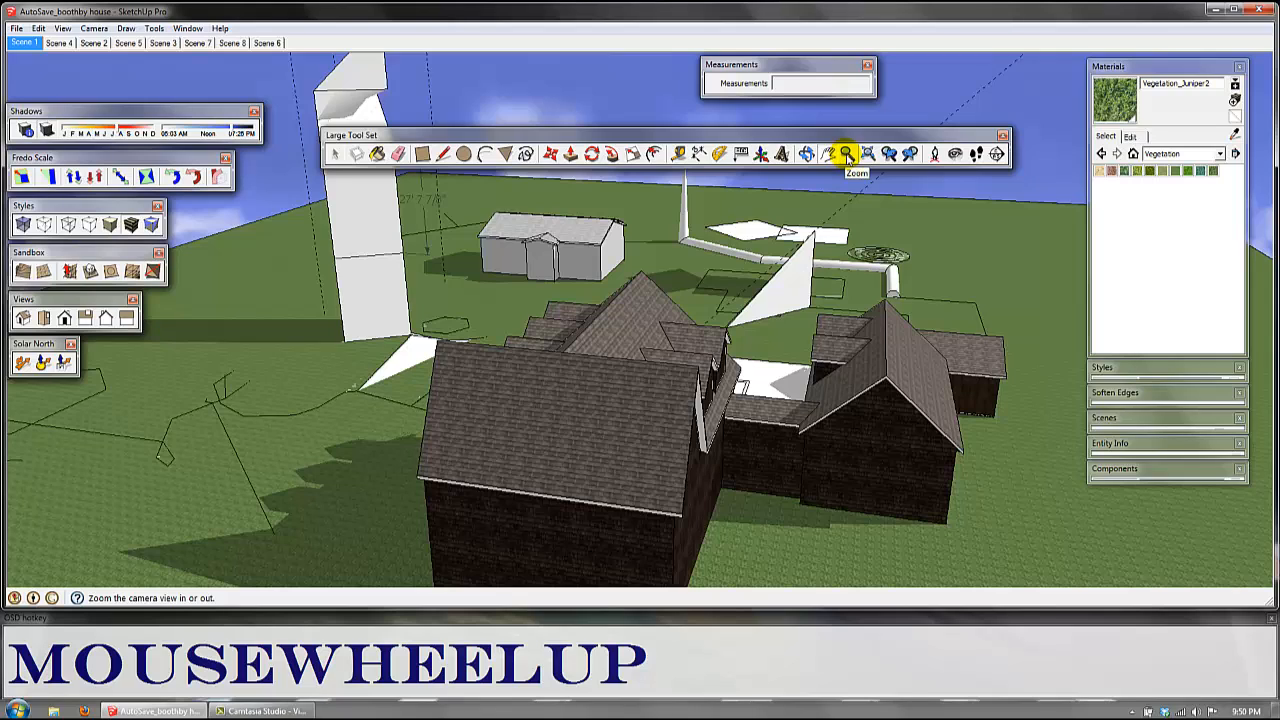
{"action": "key", "text": "z"}
{"action": "key", "text": "space"}
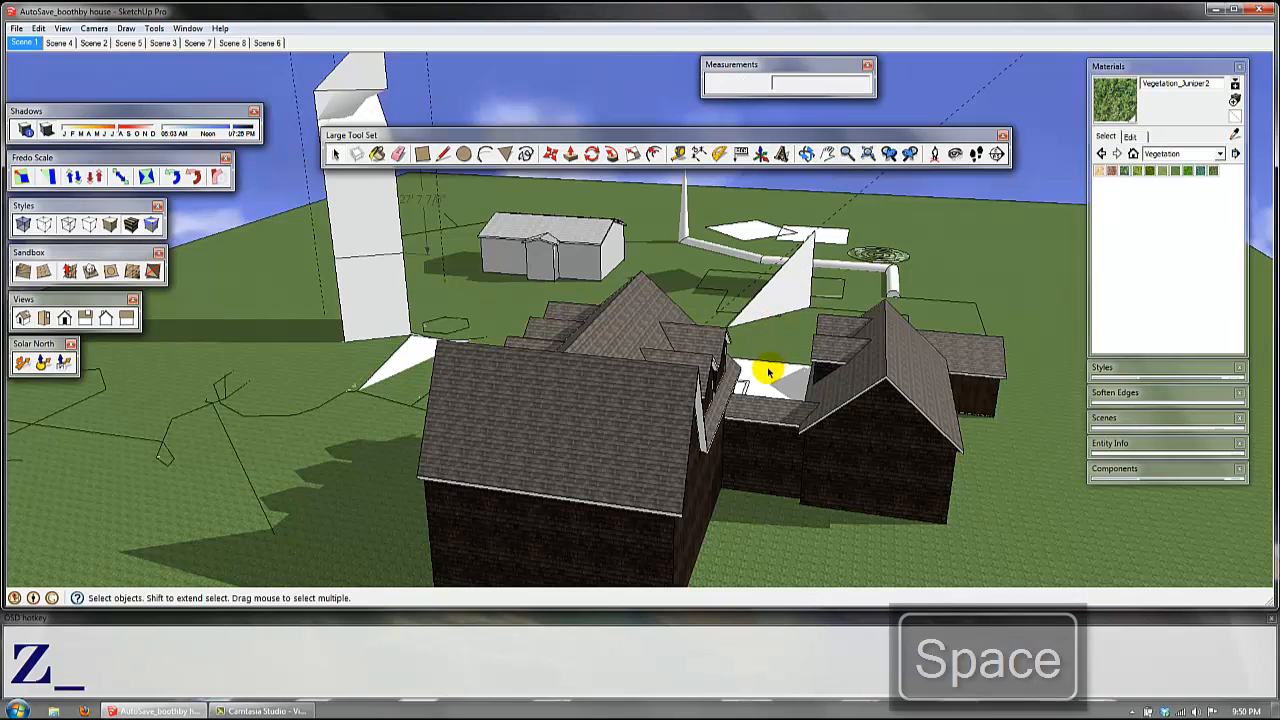
{"action": "scroll", "coordinate": [766, 372], "scroll_direction": "up", "scroll_amount": 2}
{"action": "scroll", "coordinate": [766, 372], "scroll_direction": "down", "scroll_amount": 5}
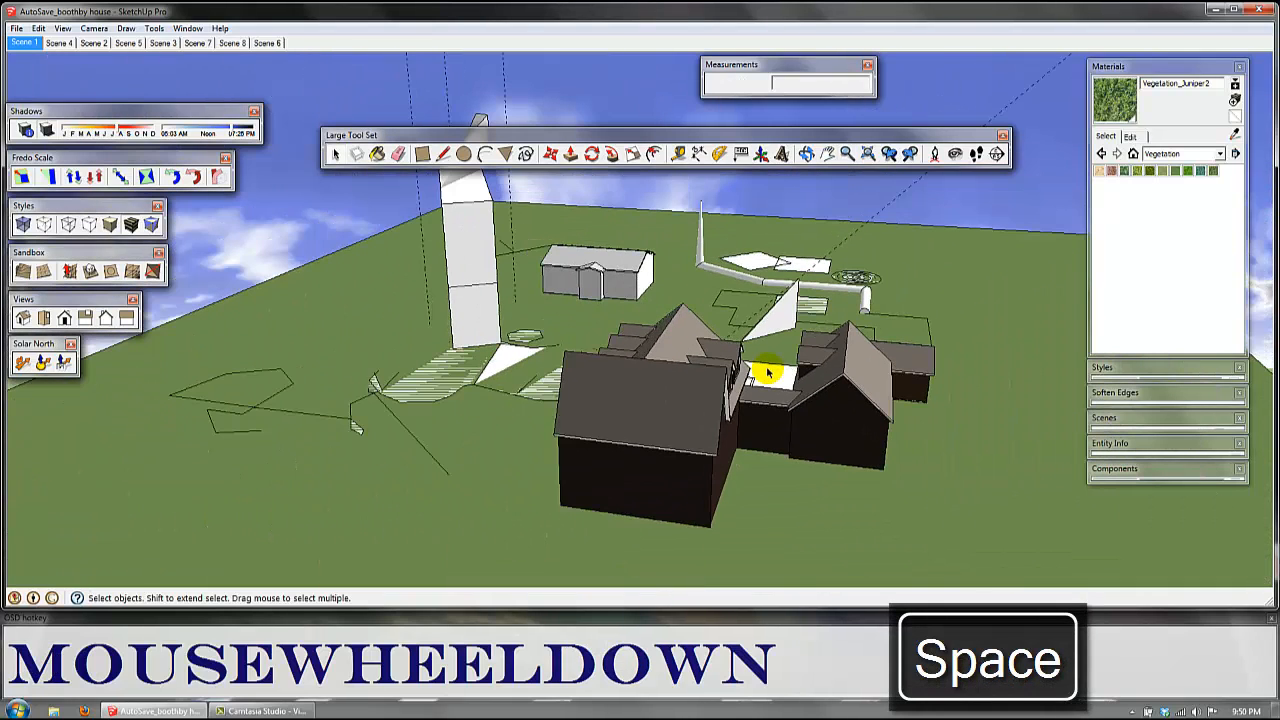
{"action": "scroll", "coordinate": [766, 372], "scroll_direction": "down", "scroll_amount": 3}
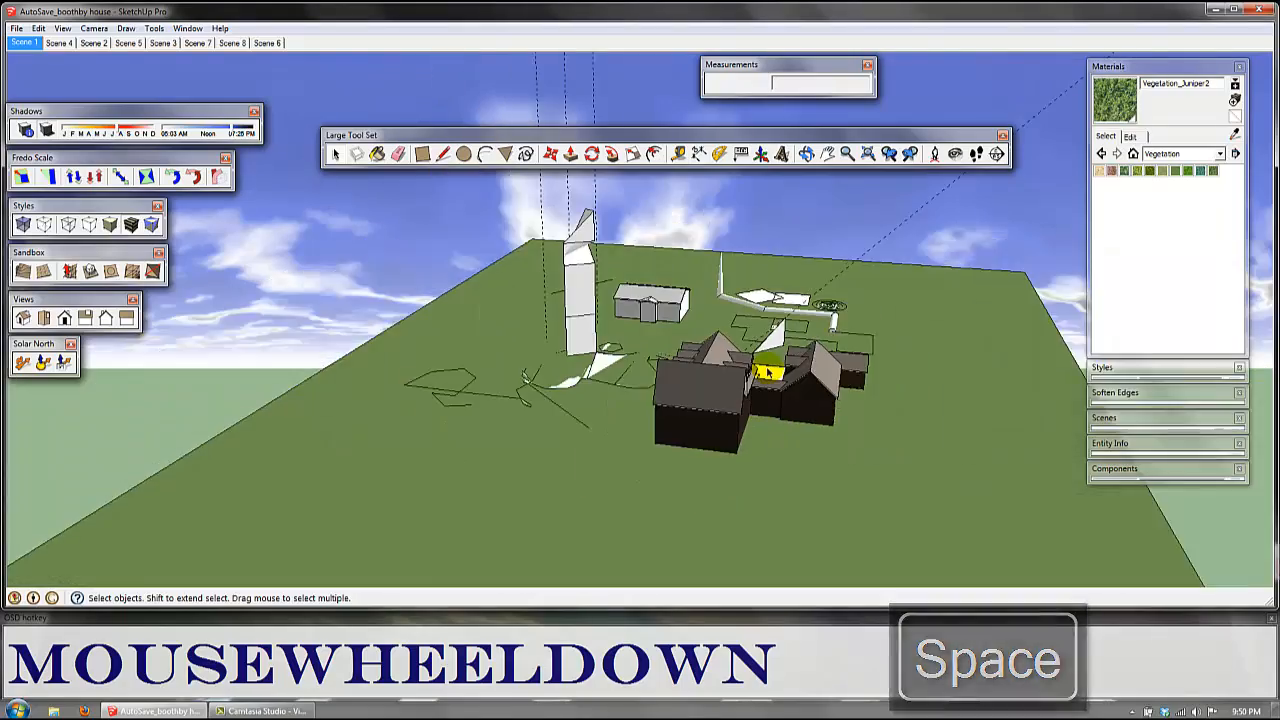
{"action": "scroll", "coordinate": [766, 374], "scroll_direction": "up", "scroll_amount": 3}
{"action": "scroll", "coordinate": [768, 376], "scroll_direction": "down", "scroll_amount": 1}
{"action": "scroll", "coordinate": [770, 410], "scroll_direction": "up", "scroll_amount": 3}
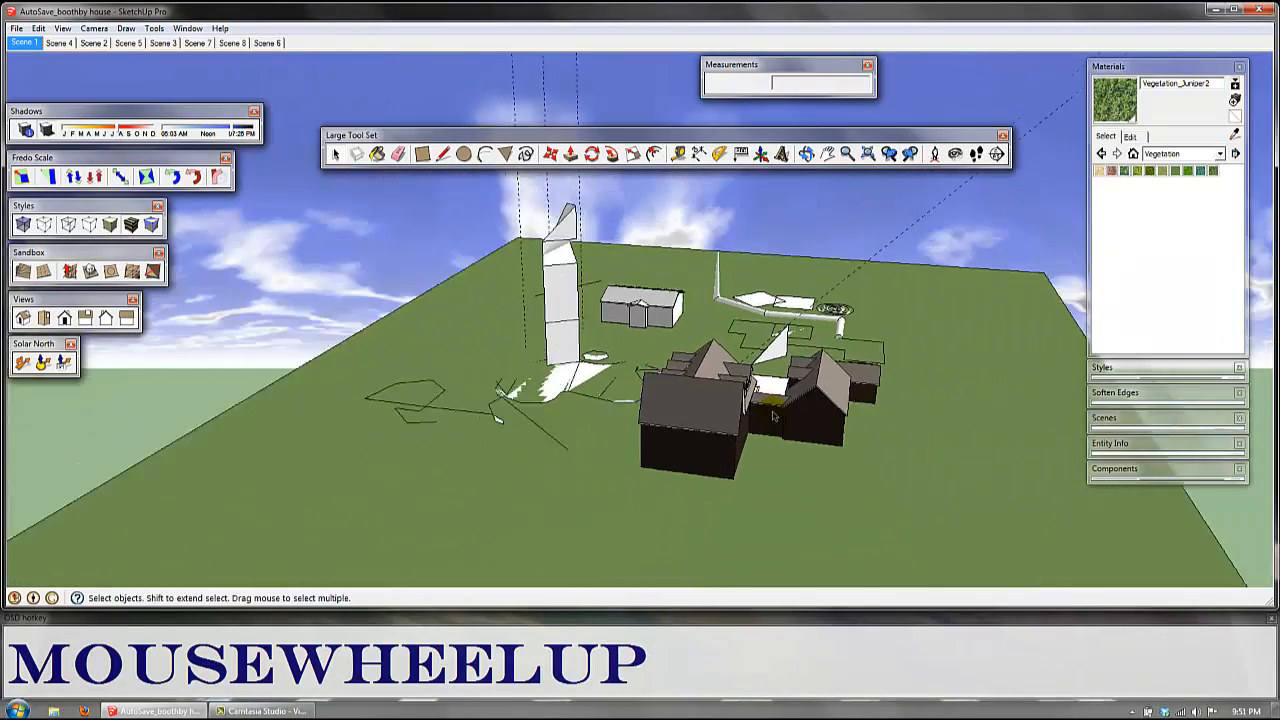
{"action": "scroll", "coordinate": [760, 425], "scroll_direction": "down", "scroll_amount": 1}
{"action": "scroll", "coordinate": [757, 432], "scroll_direction": "down", "scroll_amount": 3}
{"action": "scroll", "coordinate": [760, 436], "scroll_direction": "up", "scroll_amount": 1}
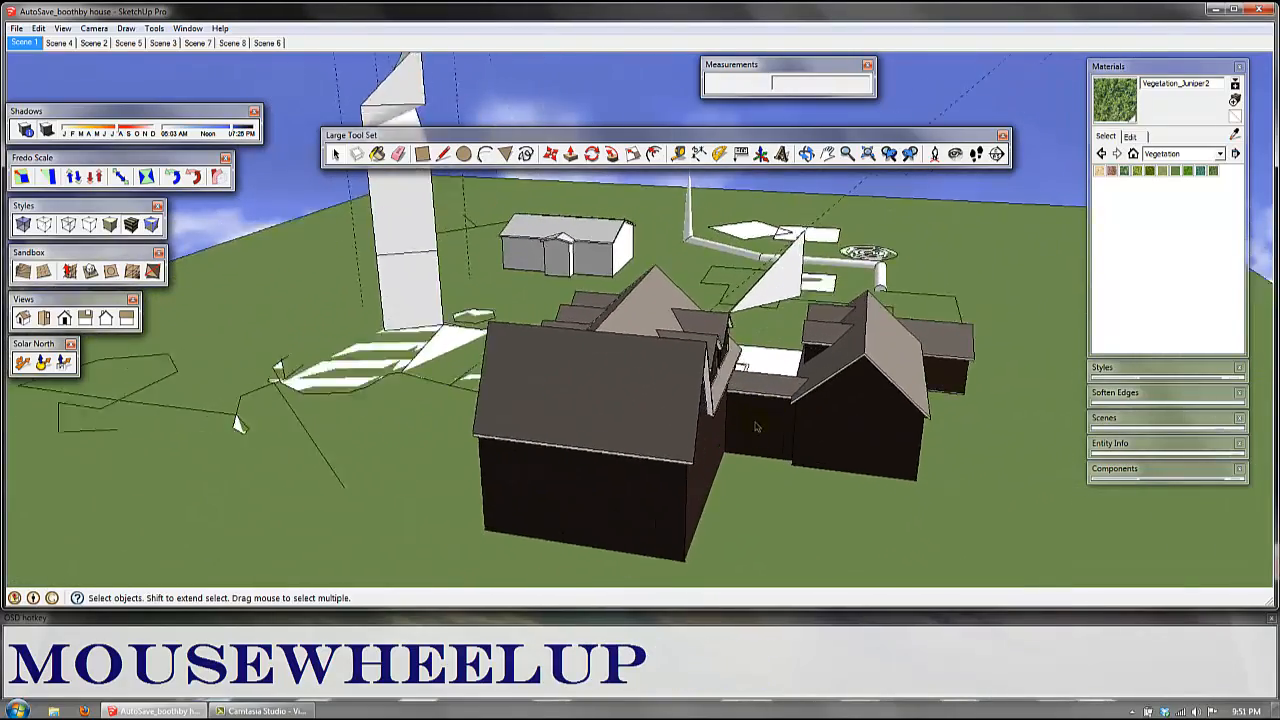
{"action": "scroll", "coordinate": [768, 444], "scroll_direction": "down", "scroll_amount": 3}
{"action": "scroll", "coordinate": [771, 446], "scroll_direction": "up", "scroll_amount": 4}
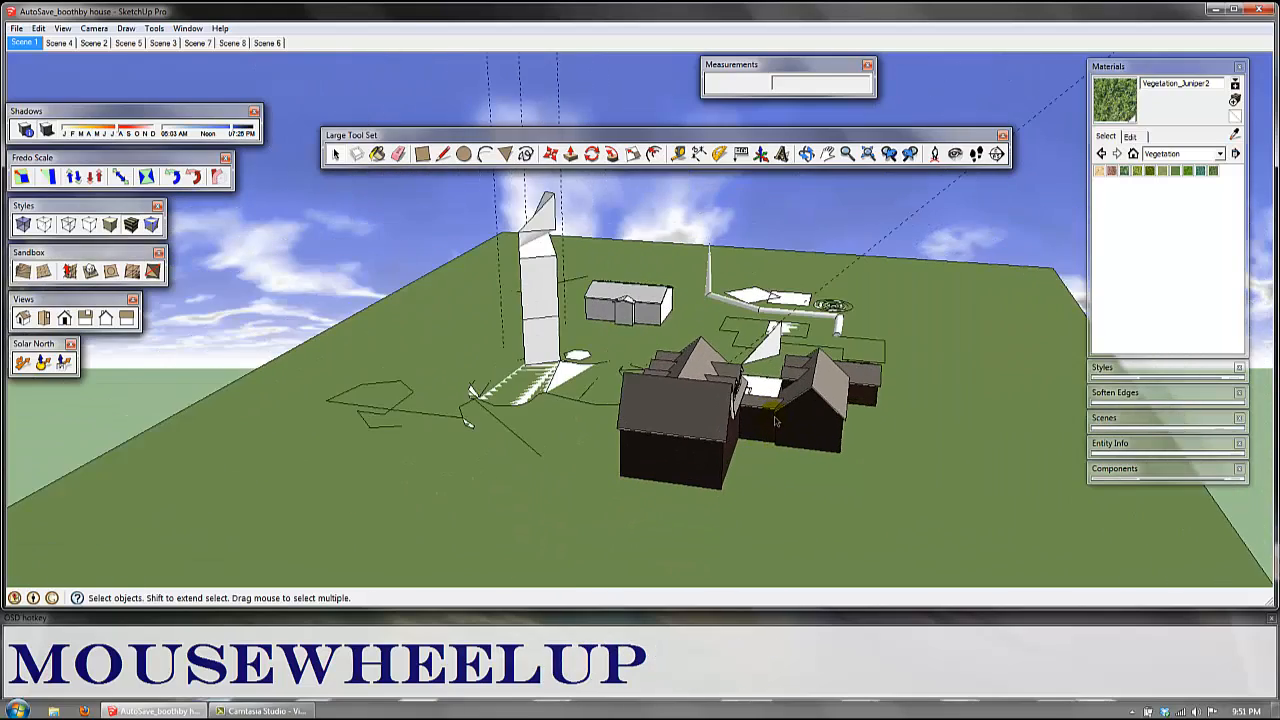
Step: Use the Zoom tool to view the dark houses from near and far, and reframe the whole site
{"action": "key", "text": "z"}
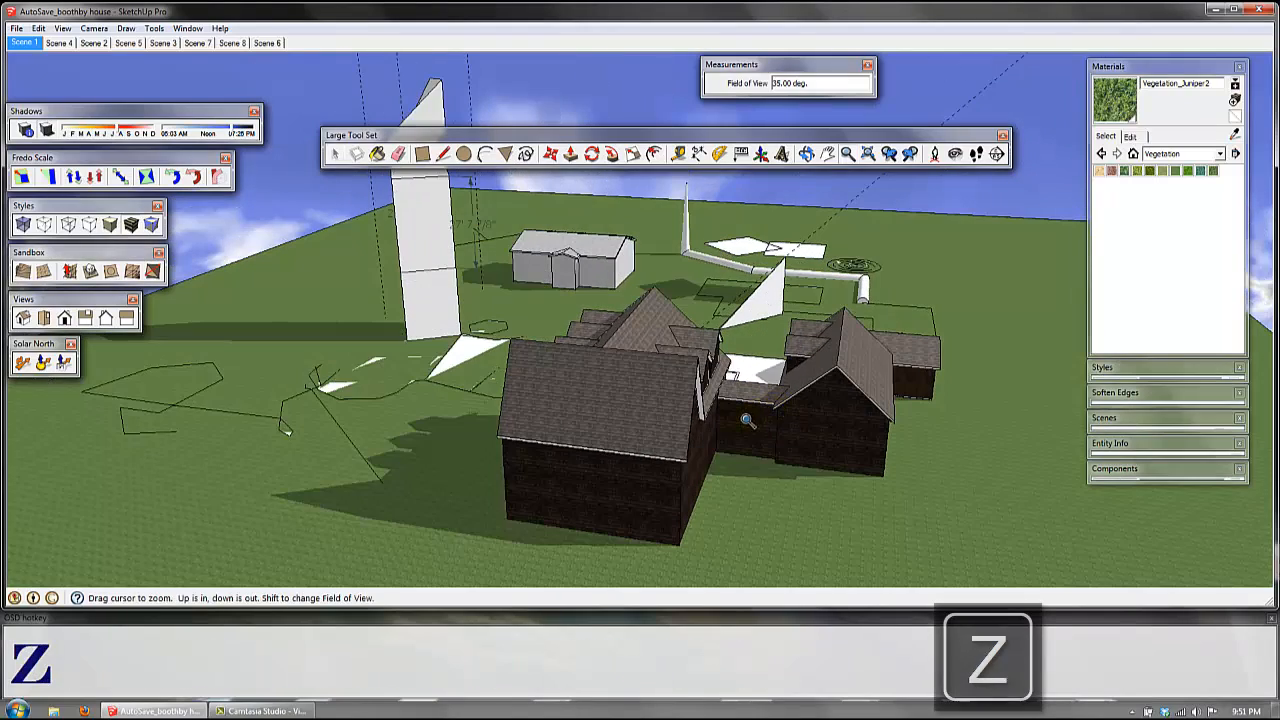
{"action": "left_click_drag", "start_coordinate": [752, 420], "coordinate": [725, 565]}
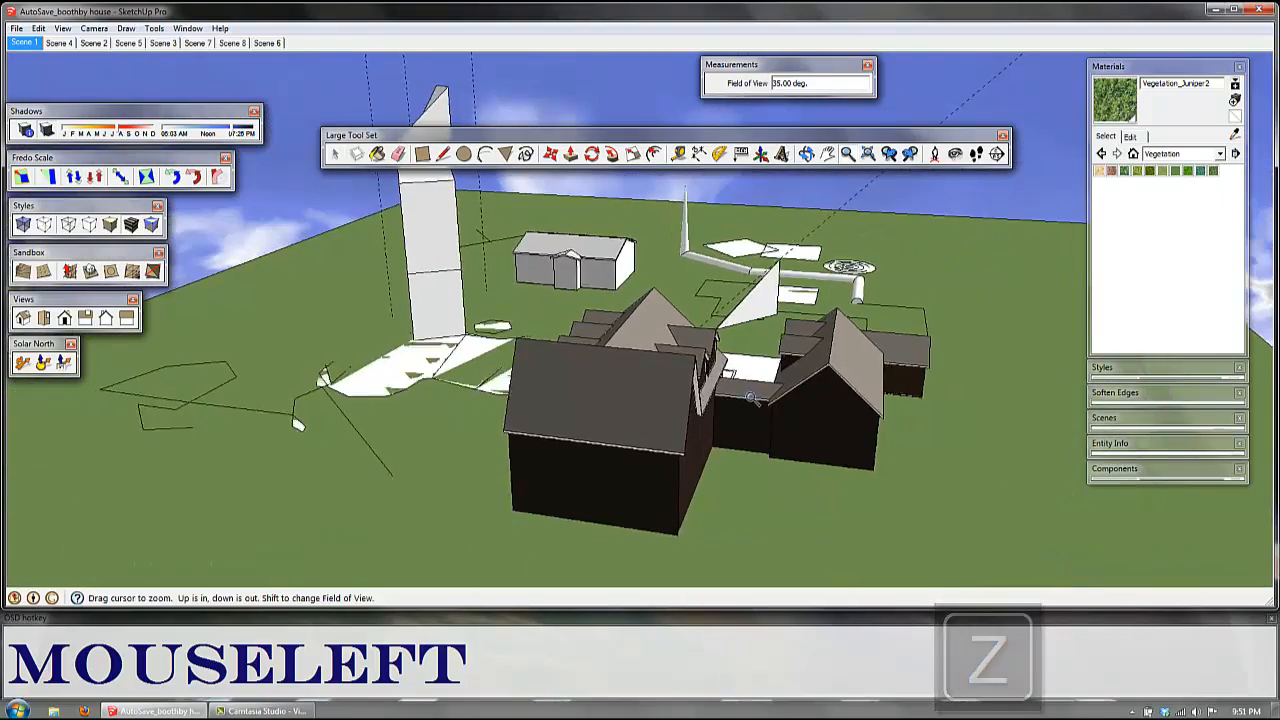
{"action": "left_click_drag", "start_coordinate": [700, 320], "coordinate": [693, 172]}
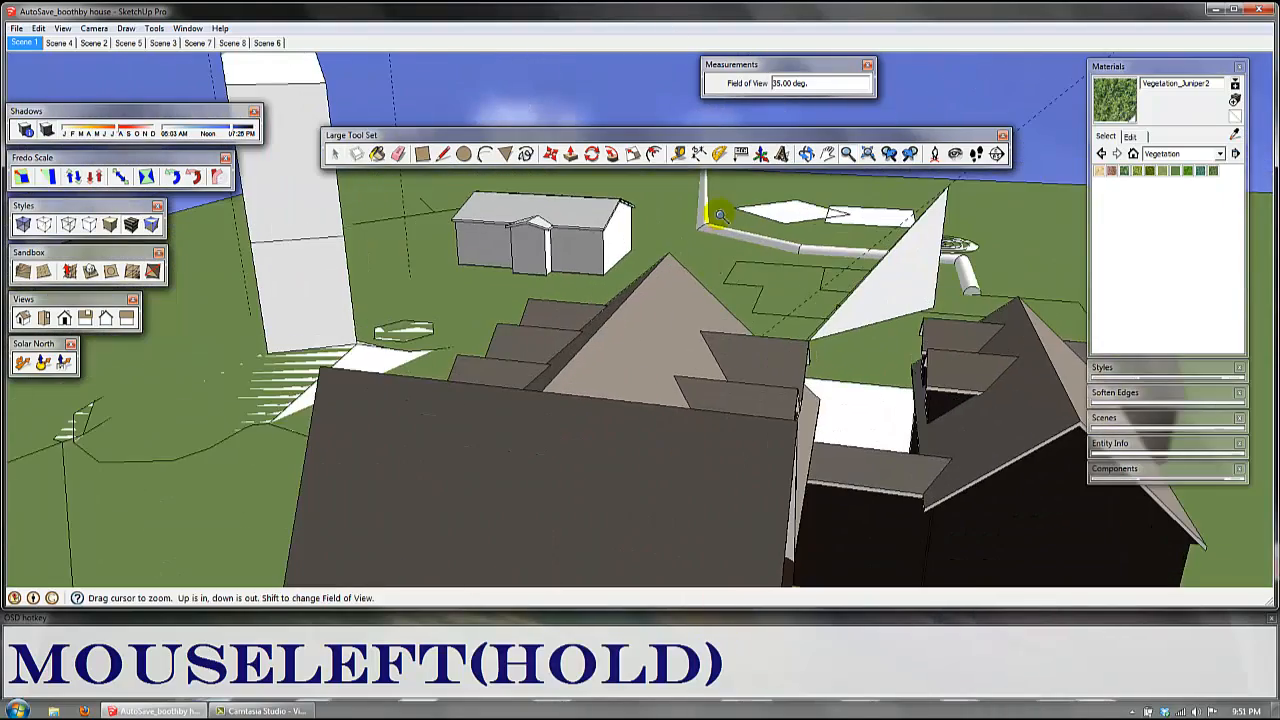
{"action": "left_click_drag", "start_coordinate": [720, 215], "coordinate": [749, 445]}
{"action": "scroll", "coordinate": [623, 337], "scroll_direction": "up", "scroll_amount": 5}
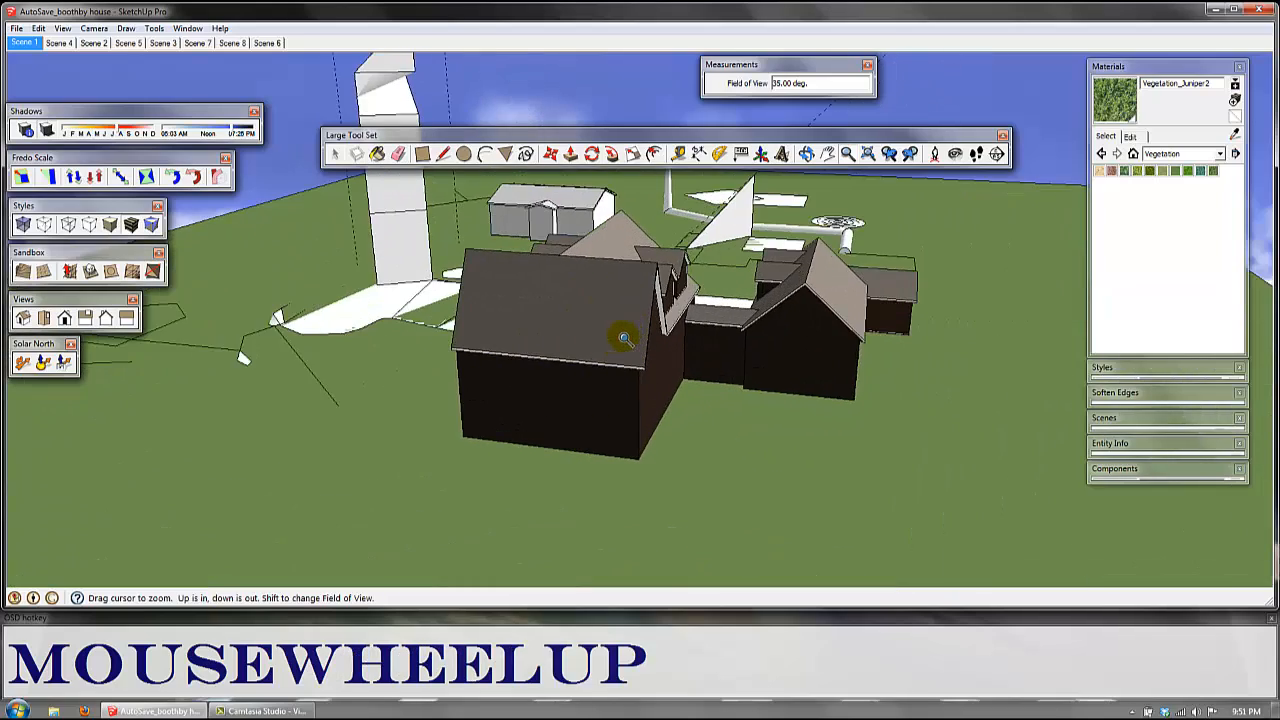
{"action": "scroll", "coordinate": [600, 310], "scroll_direction": "up", "scroll_amount": 4}
{"action": "middle_click_drag", "start_coordinate": [600, 229], "coordinate": [648, 398], "text": "shift"}
{"action": "scroll", "coordinate": [718, 326], "scroll_direction": "down", "scroll_amount": 3}
{"action": "scroll", "coordinate": [718, 326], "scroll_direction": "down", "scroll_amount": 3}
{"action": "key", "text": "space"}
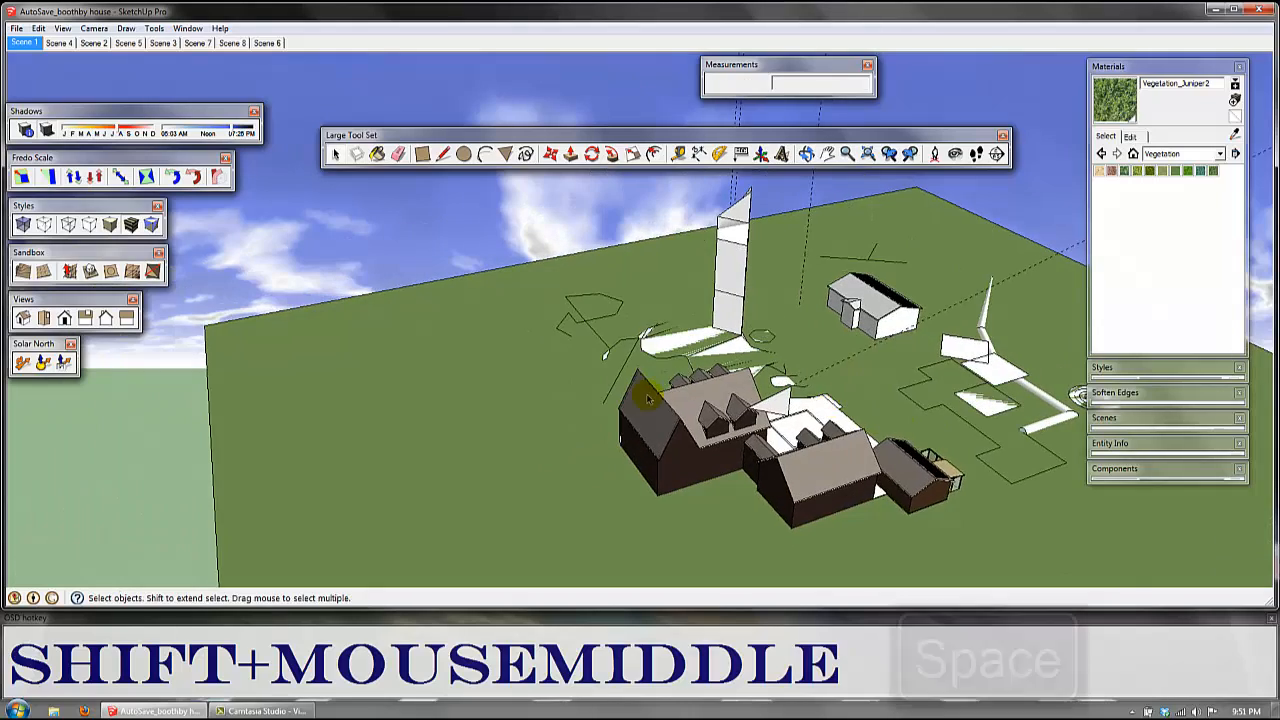
{"action": "double_click", "coordinate": [945, 510]}
{"action": "middle_click_drag", "start_coordinate": [945, 510], "coordinate": [846, 281]}
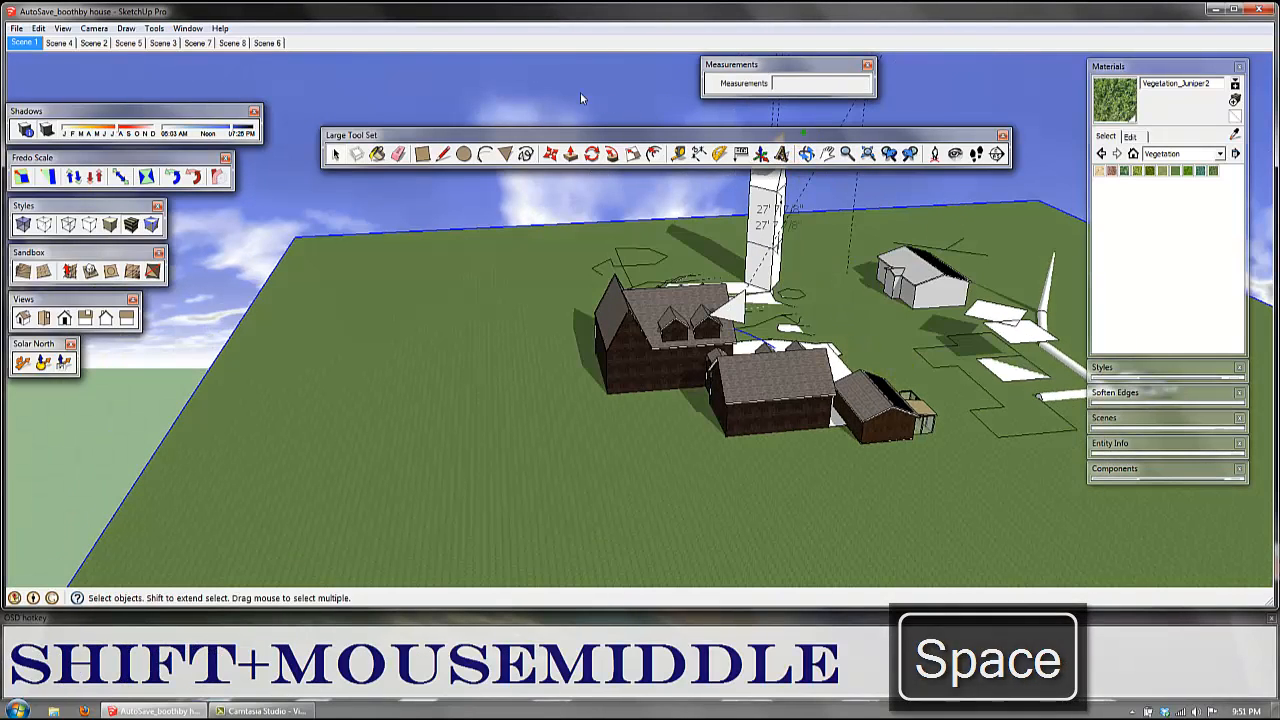
Step: Move the Large Tool Set toolbar beside the Measurements toolbar, directly above the Shadows toolbar
{"action": "left_click_drag", "start_coordinate": [830, 135], "coordinate": [545, 79]}
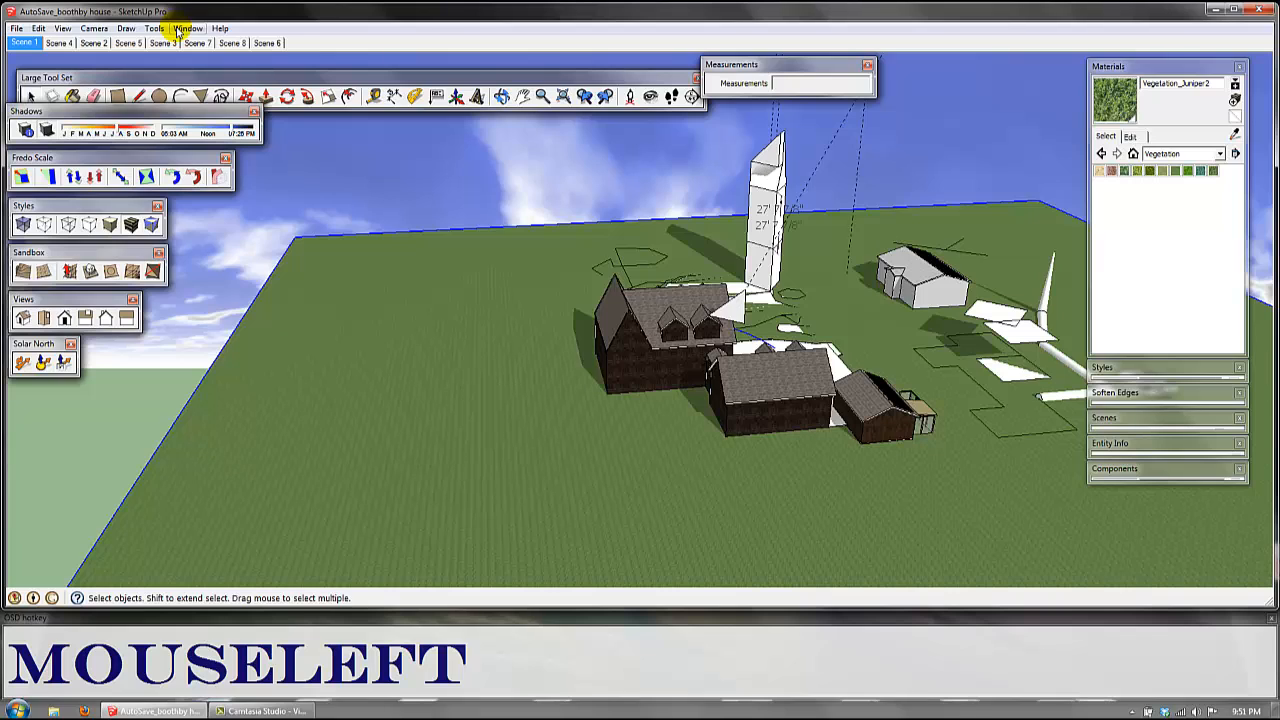
{"action": "left_click_drag", "start_coordinate": [222, 80], "coordinate": [196, 71]}
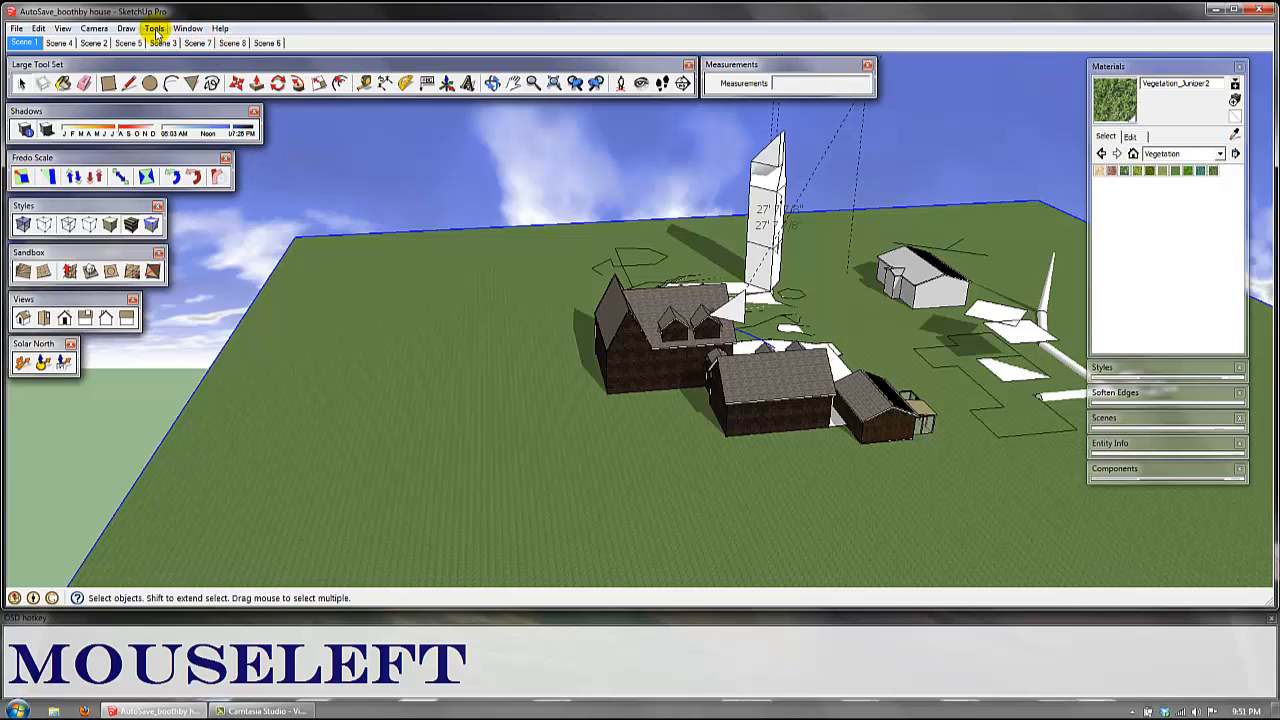
Step: Browse the functions listed in the keyboard shortcut preferences and close the dialog without making changes
{"action": "left_click", "coordinate": [155, 30]}
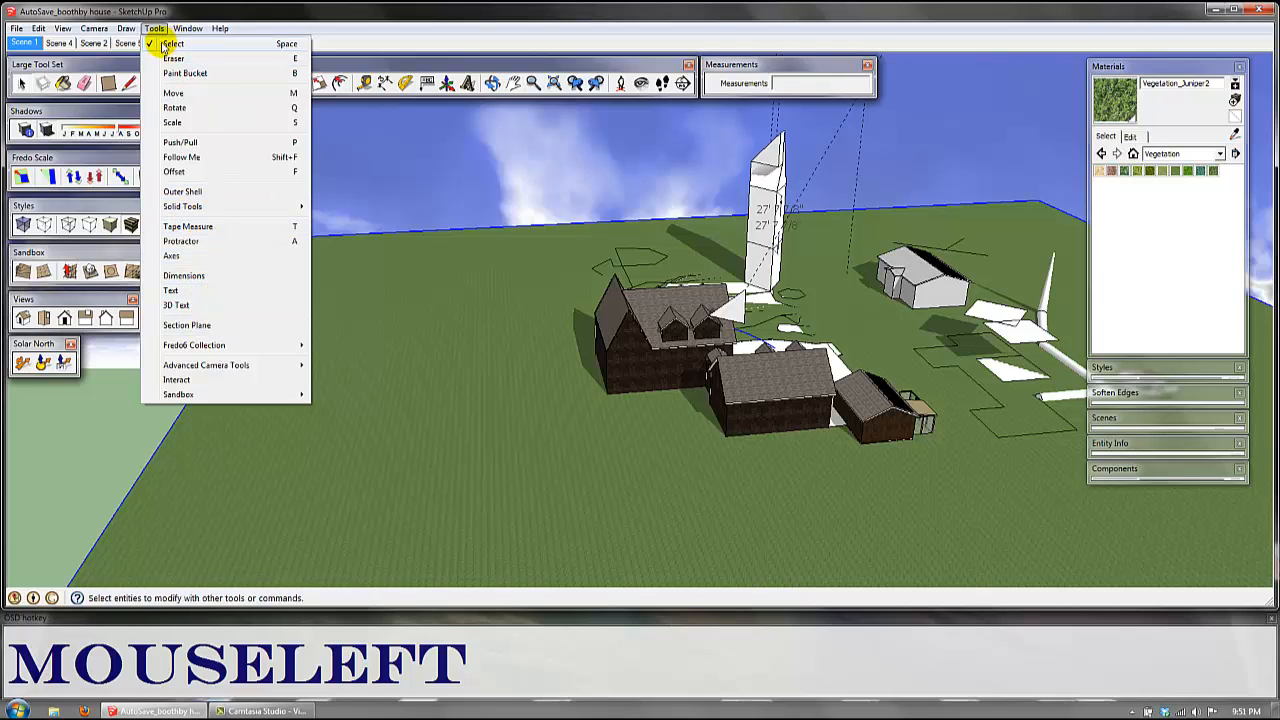
{"action": "mouse_move", "coordinate": [190, 29]}
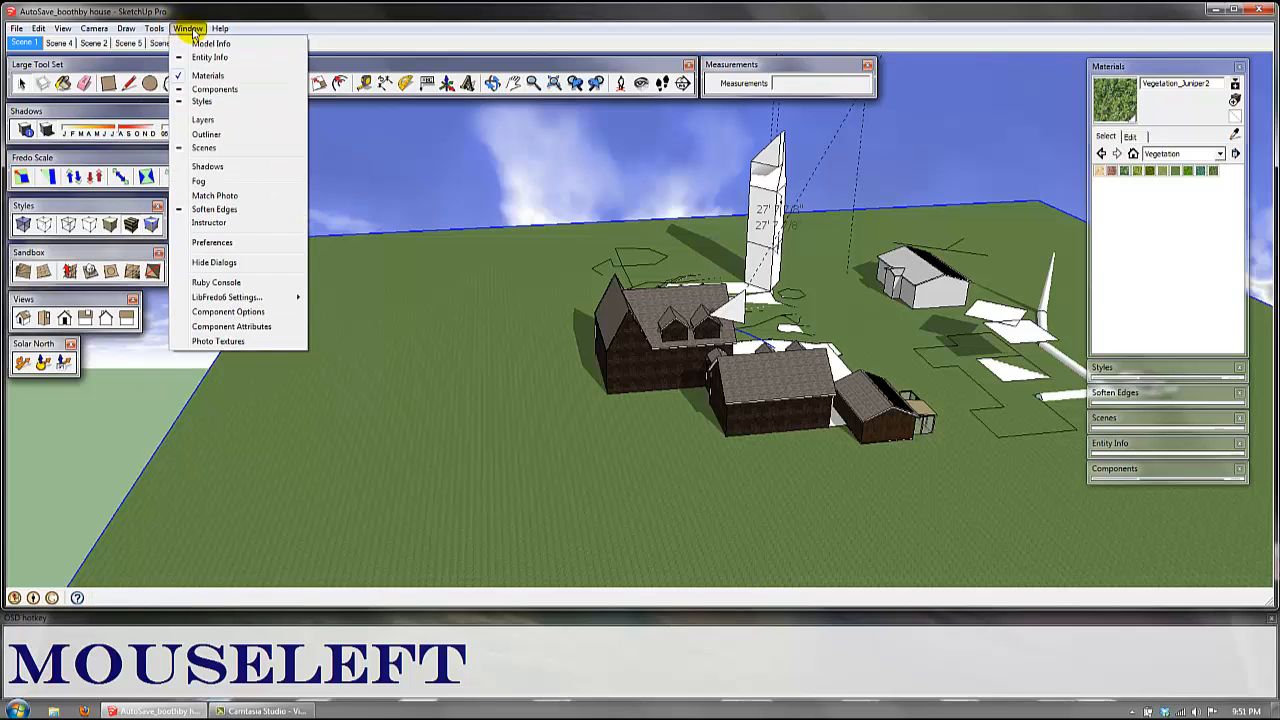
{"action": "left_click", "coordinate": [214, 243]}
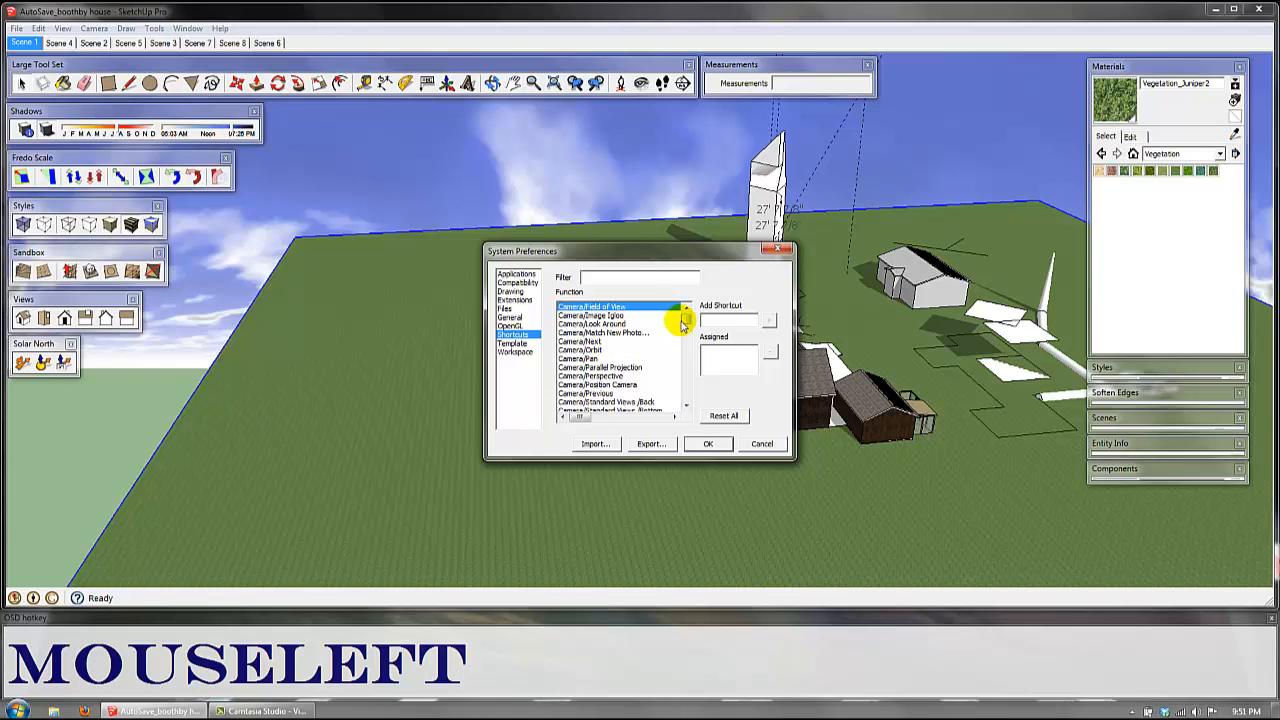
{"action": "left_click_drag", "start_coordinate": [688, 323], "coordinate": [683, 368]}
{"action": "left_click_drag", "start_coordinate": [688, 325], "coordinate": [688, 340]}
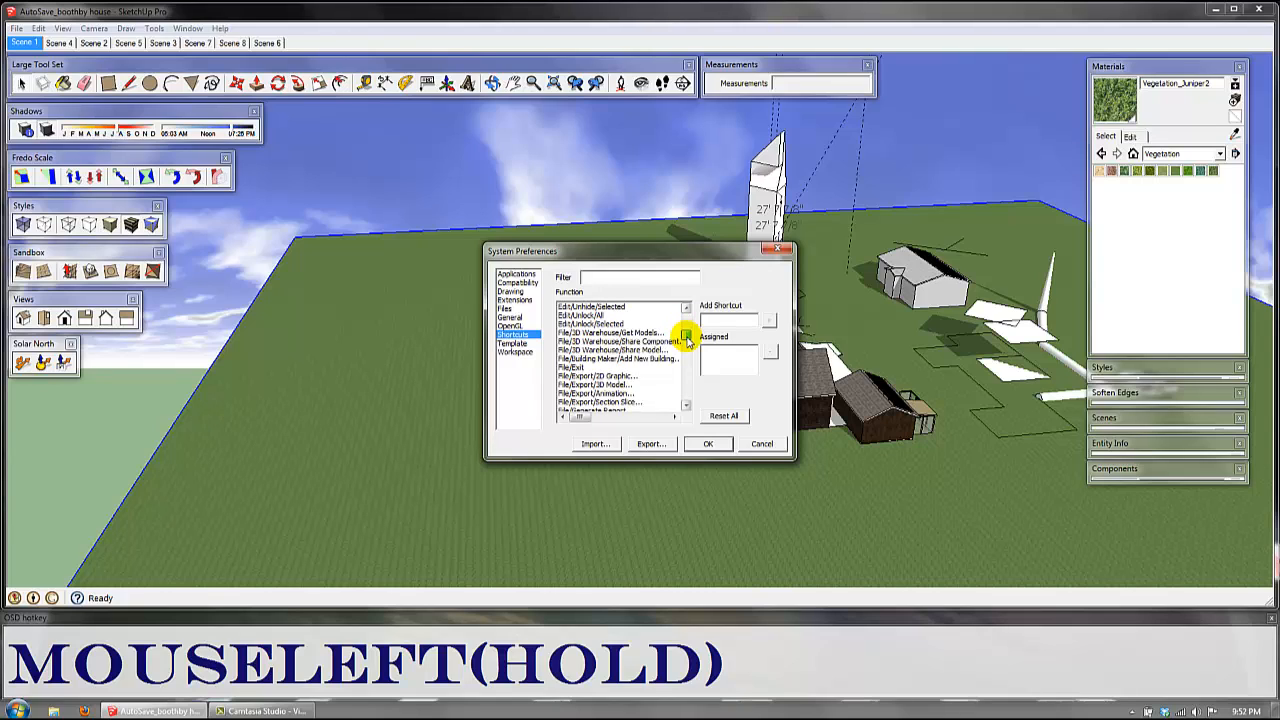
{"action": "left_click_drag", "start_coordinate": [688, 340], "coordinate": [658, 358]}
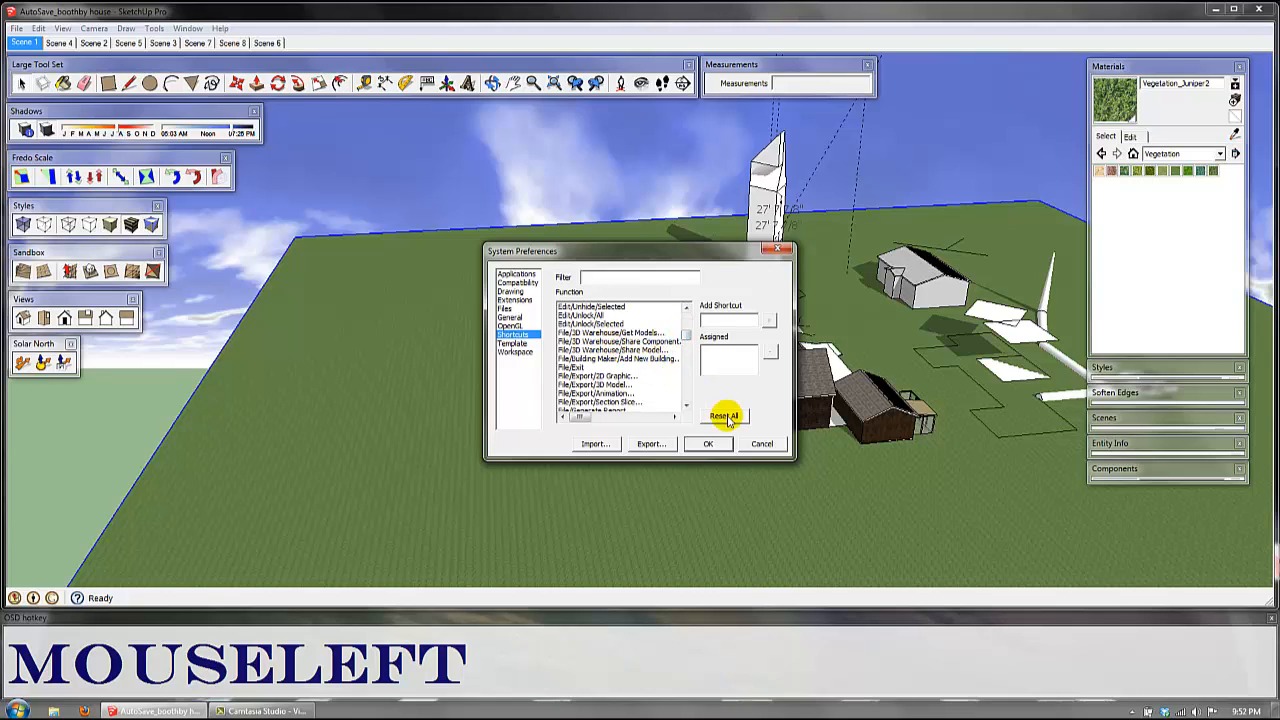
{"action": "left_click", "coordinate": [763, 444]}
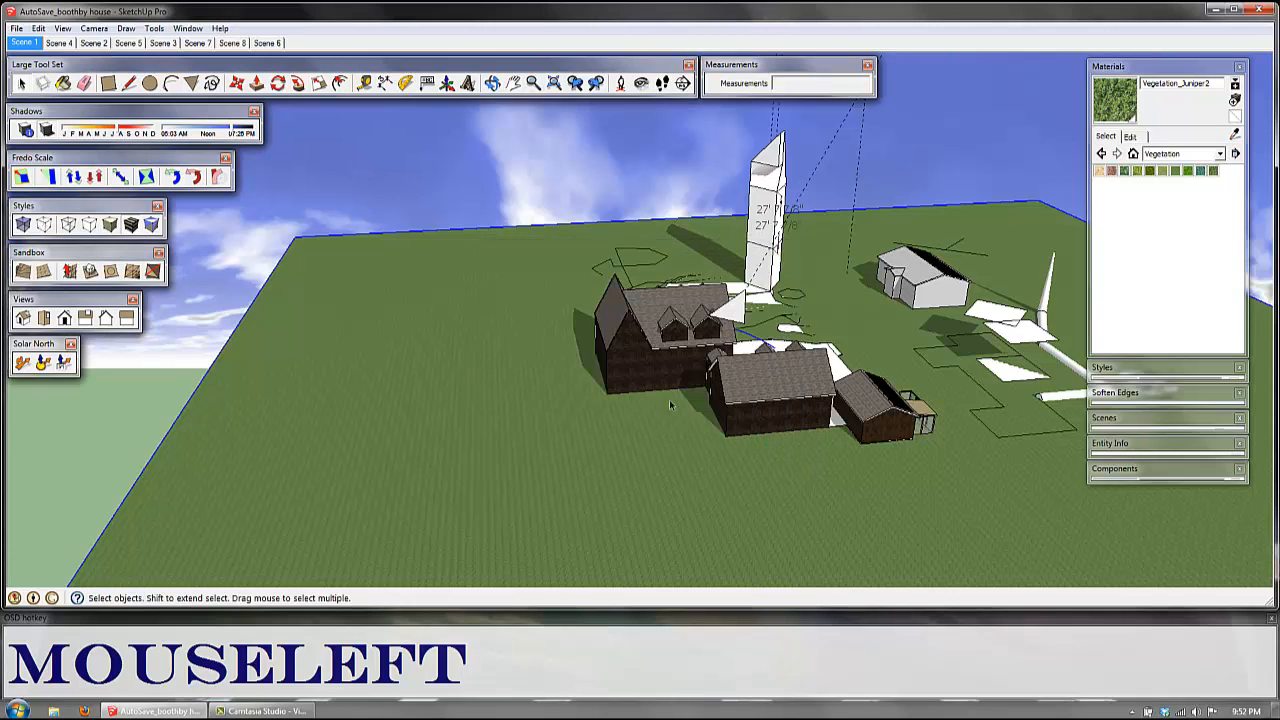
{"action": "left_click", "coordinate": [56, 29]}
{"action": "mouse_move", "coordinate": [70, 44]}
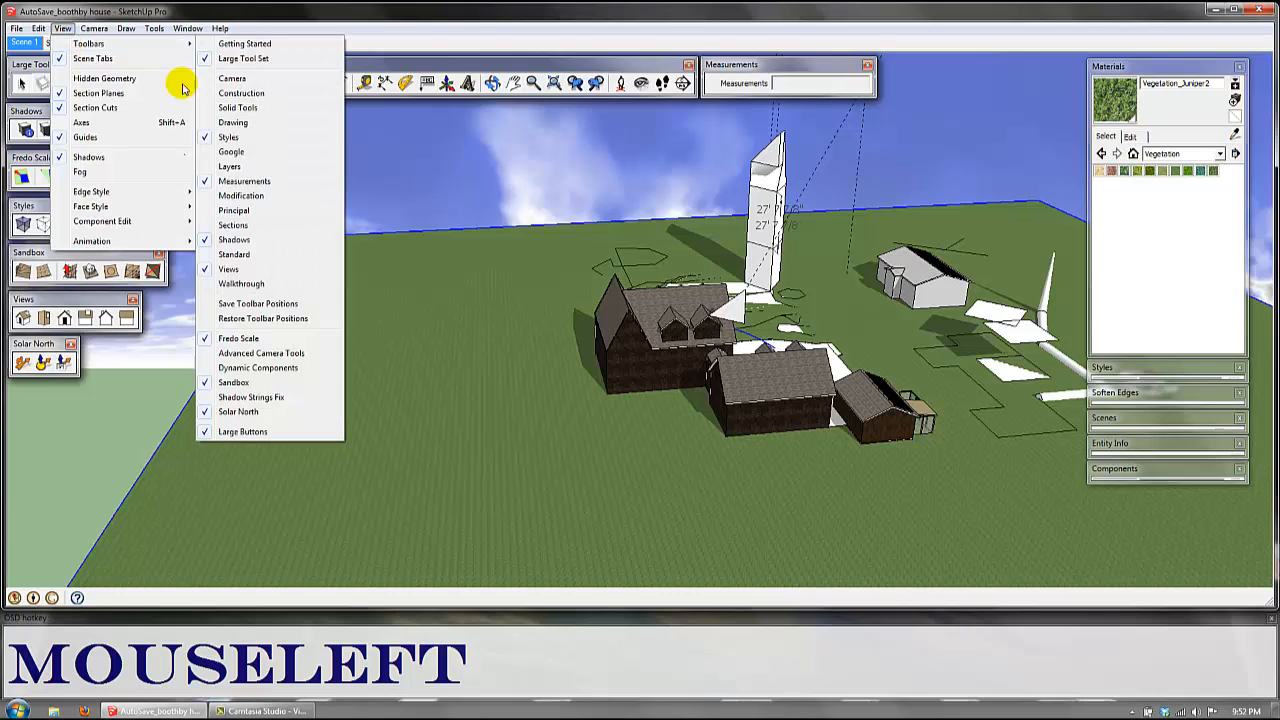
{"action": "mouse_move", "coordinate": [39, 26]}
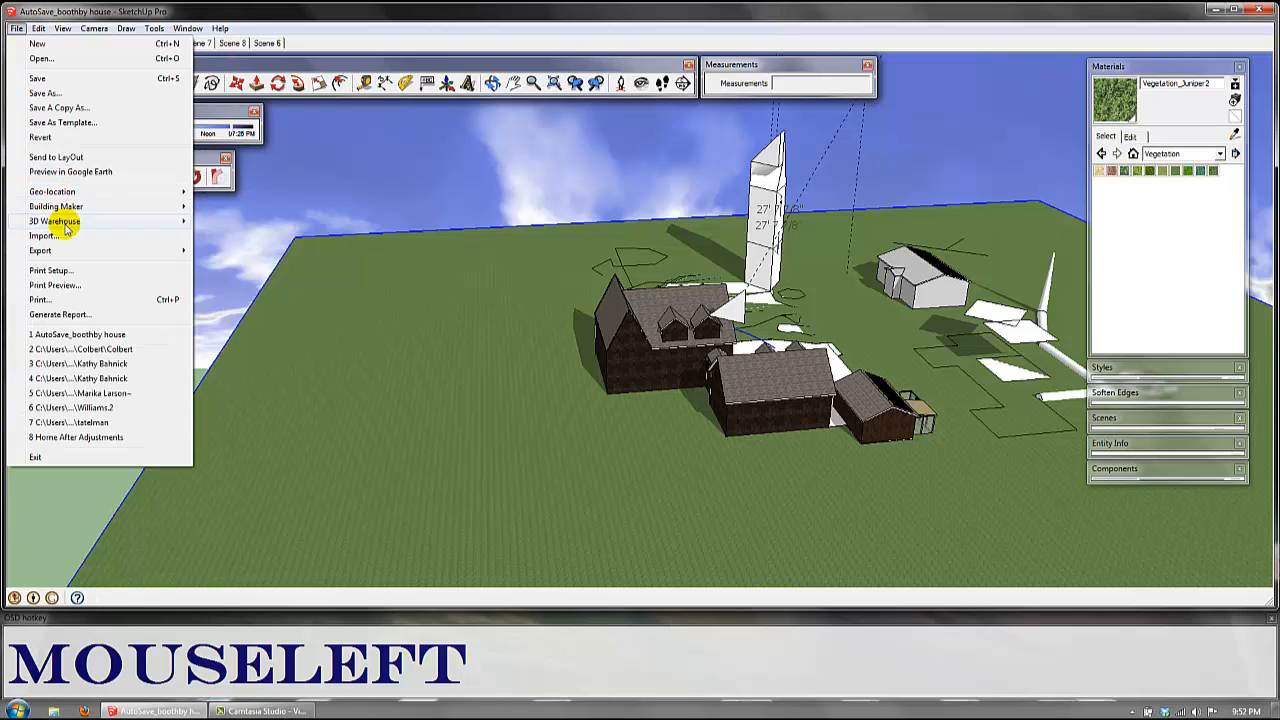
Step: Reopen the keyboard shortcut preferences and select the Edit/Hide function
{"action": "mouse_move", "coordinate": [185, 28]}
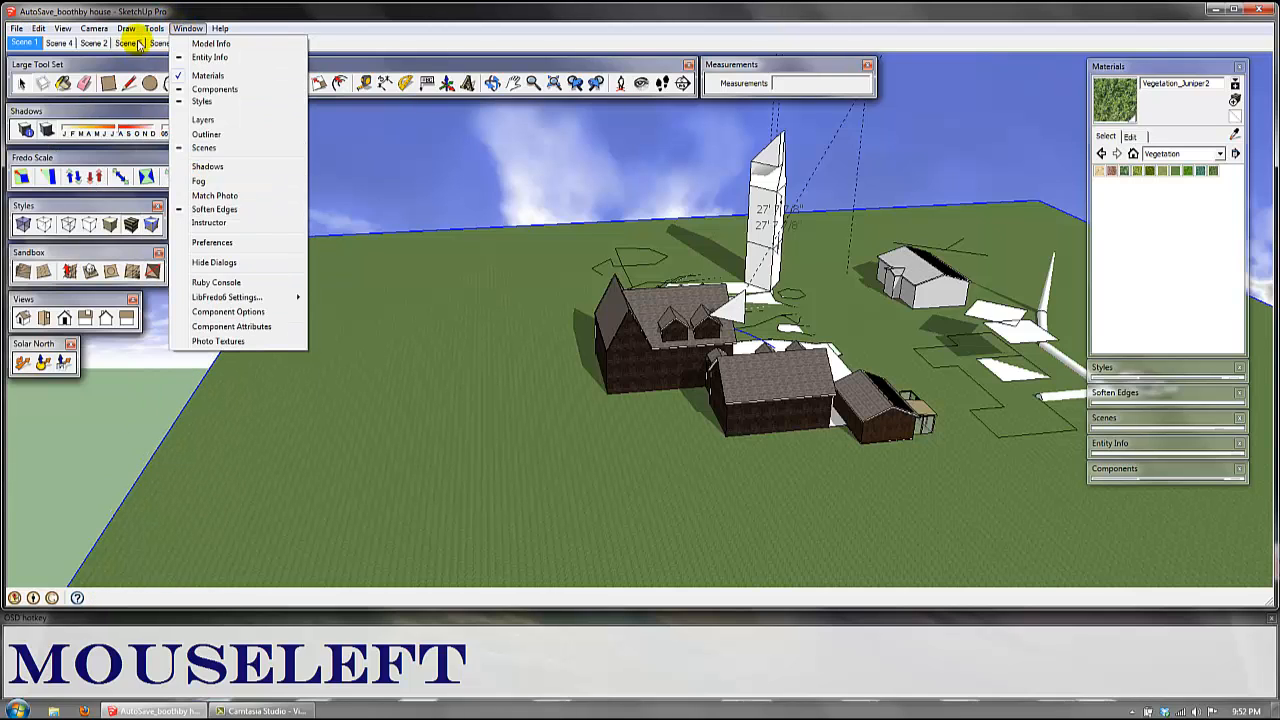
{"action": "left_click", "coordinate": [211, 242]}
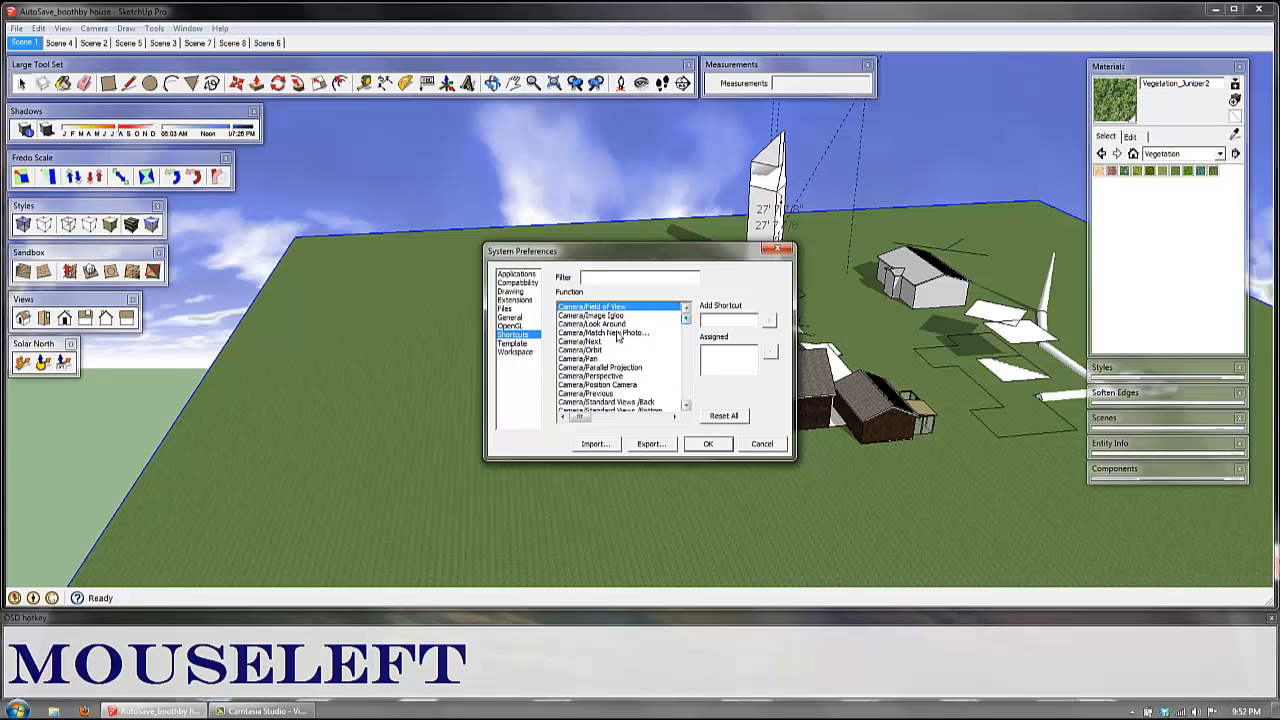
{"action": "scroll", "coordinate": [573, 402], "scroll_direction": "down", "scroll_amount": 1}
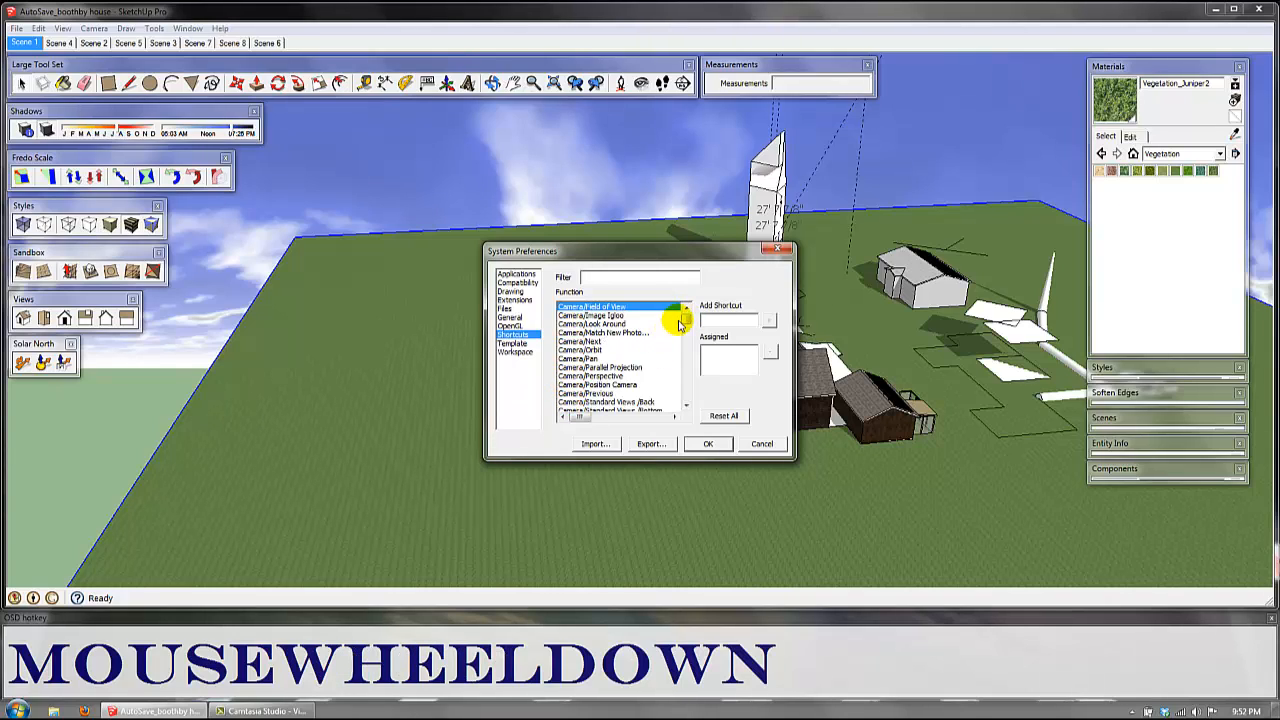
{"action": "left_click_drag", "start_coordinate": [685, 318], "coordinate": [580, 383]}
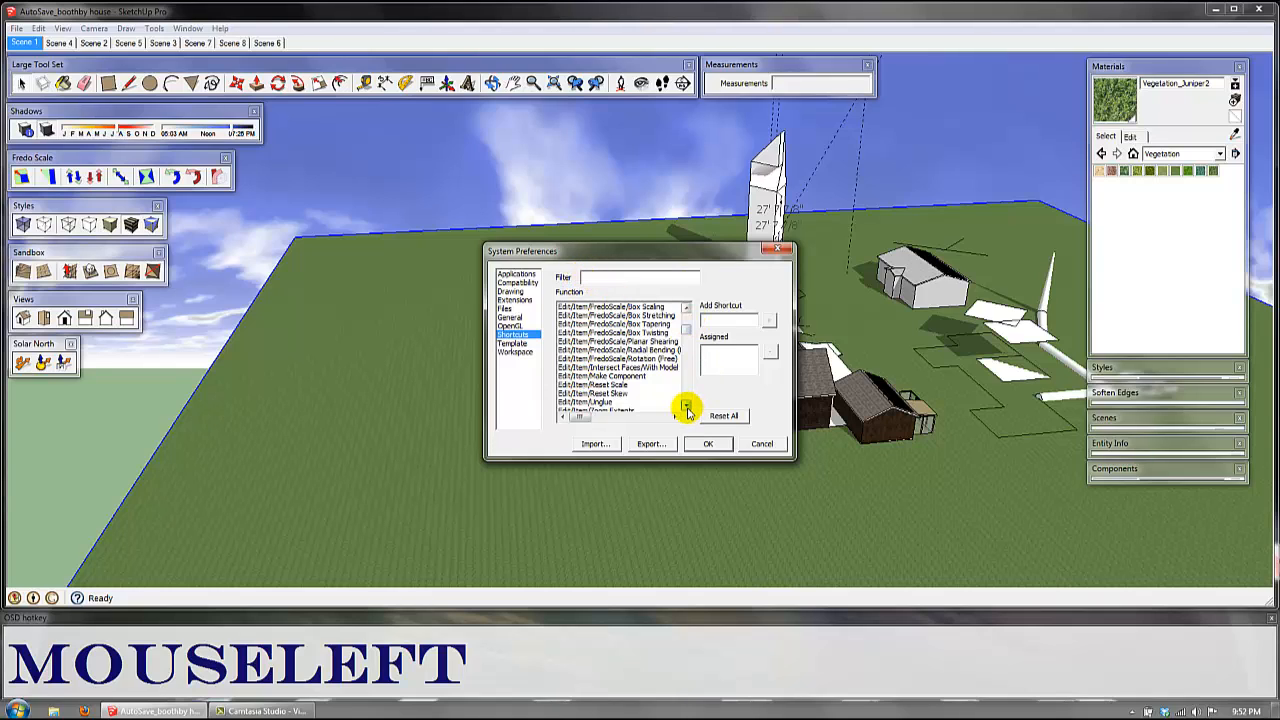
{"action": "left_click_drag", "start_coordinate": [687, 408], "coordinate": [687, 408]}
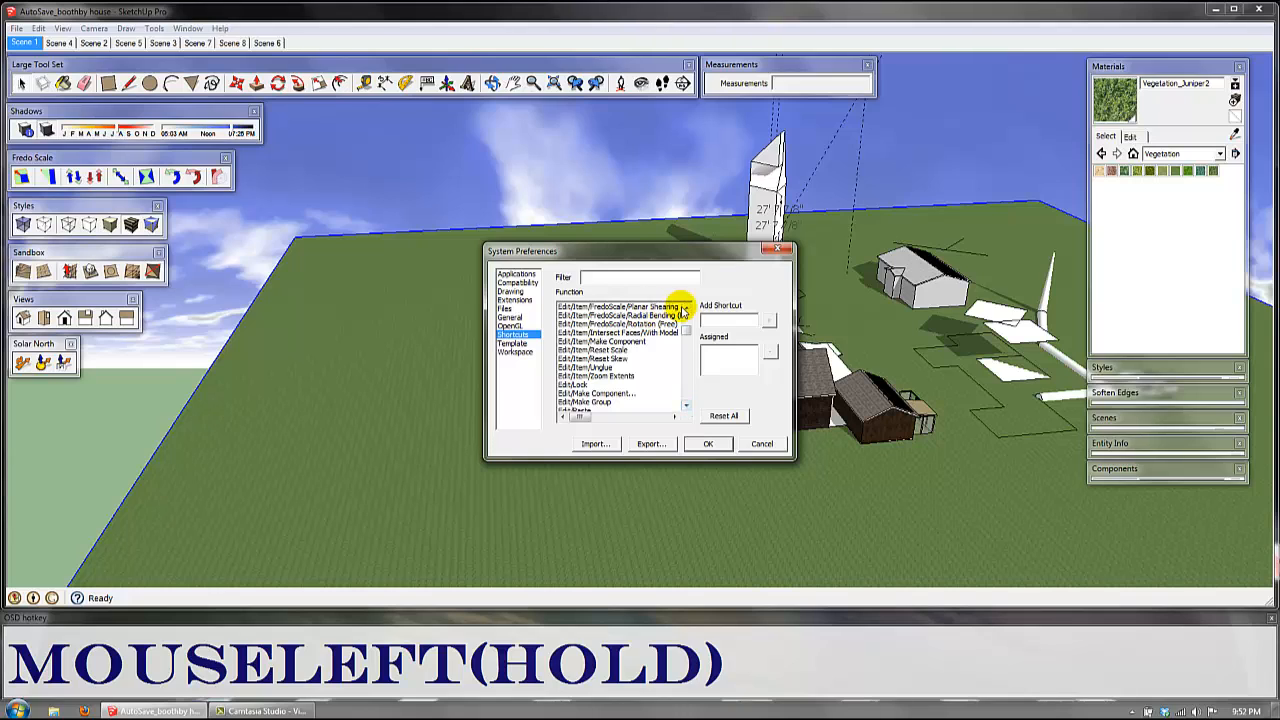
{"action": "mouse_move", "coordinate": [682, 311]}
{"action": "left_mouse_down"}
{"action": "mouse_move", "coordinate": [707, 400]}
{"action": "mouse_move", "coordinate": [683, 403]}
{"action": "left_mouse_up"}
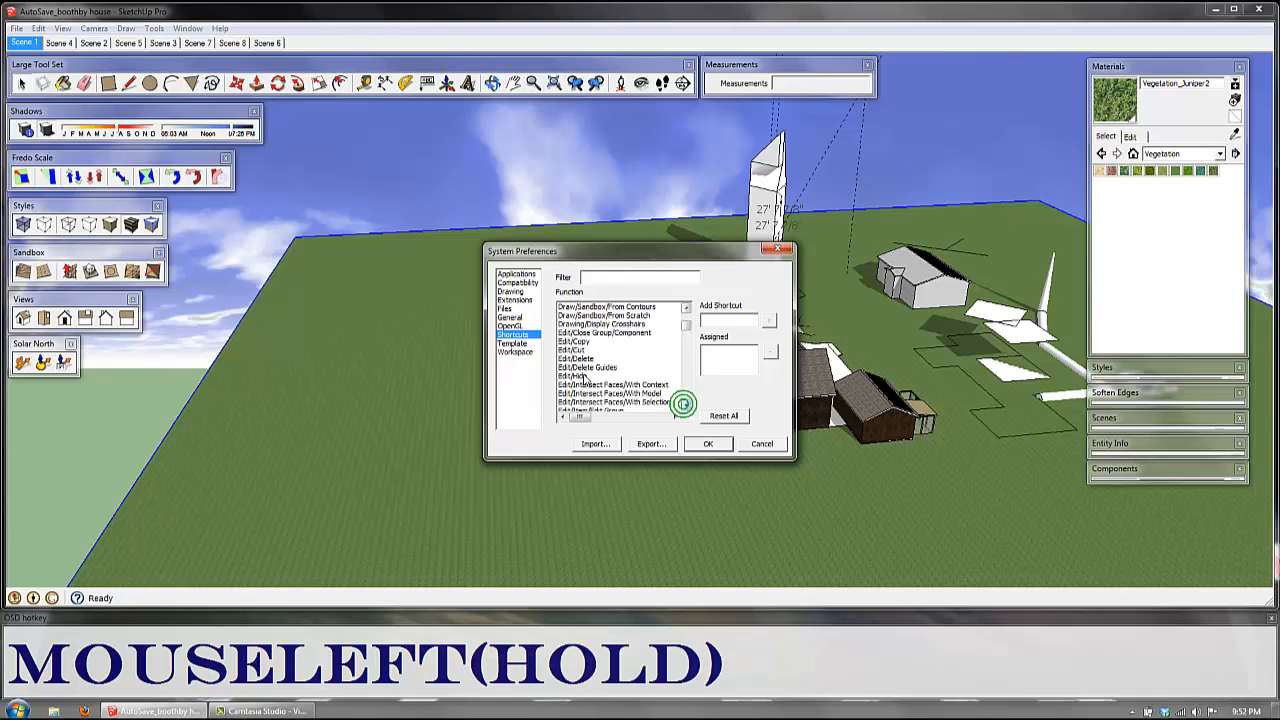
{"action": "left_click", "coordinate": [582, 376]}
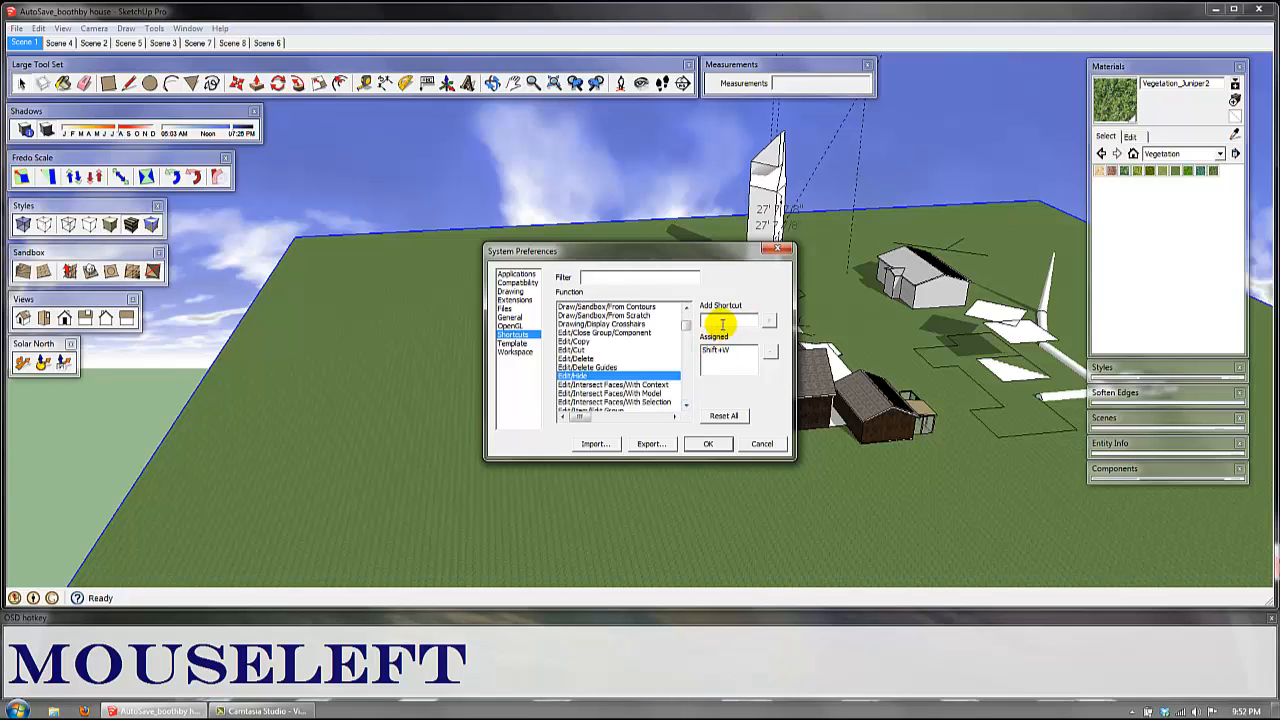
Step: Try Shift+F as a shortcut for Edit/Hide, replace it with Shift+W and add that to the function
{"action": "left_click", "coordinate": [705, 336]}
{"action": "key", "text": "shift"}
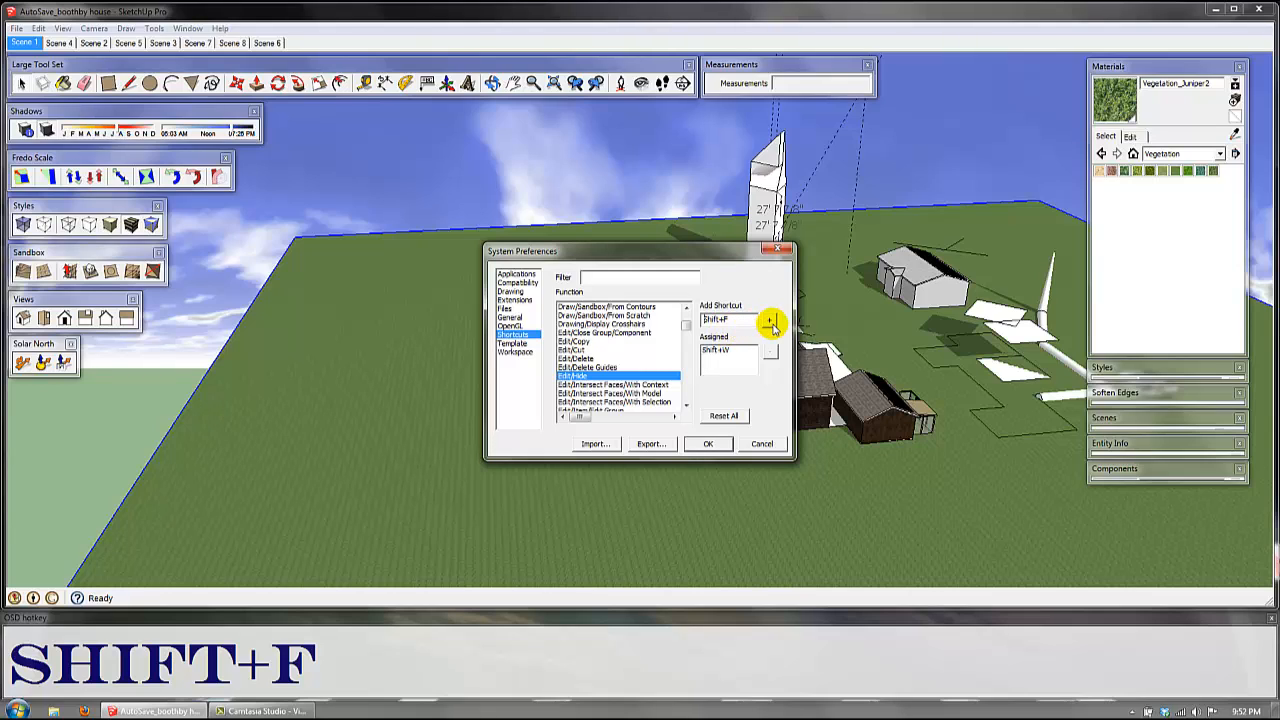
{"action": "left_click", "coordinate": [738, 321]}
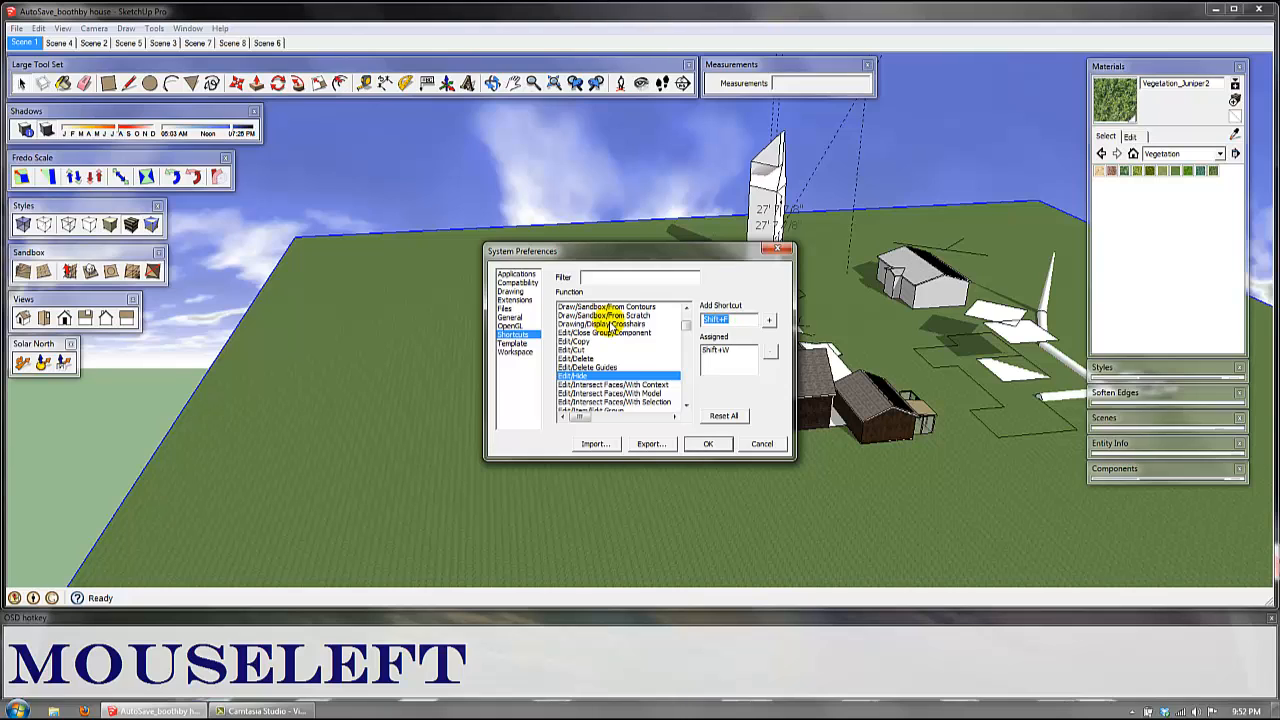
{"action": "key", "text": "shift+w"}
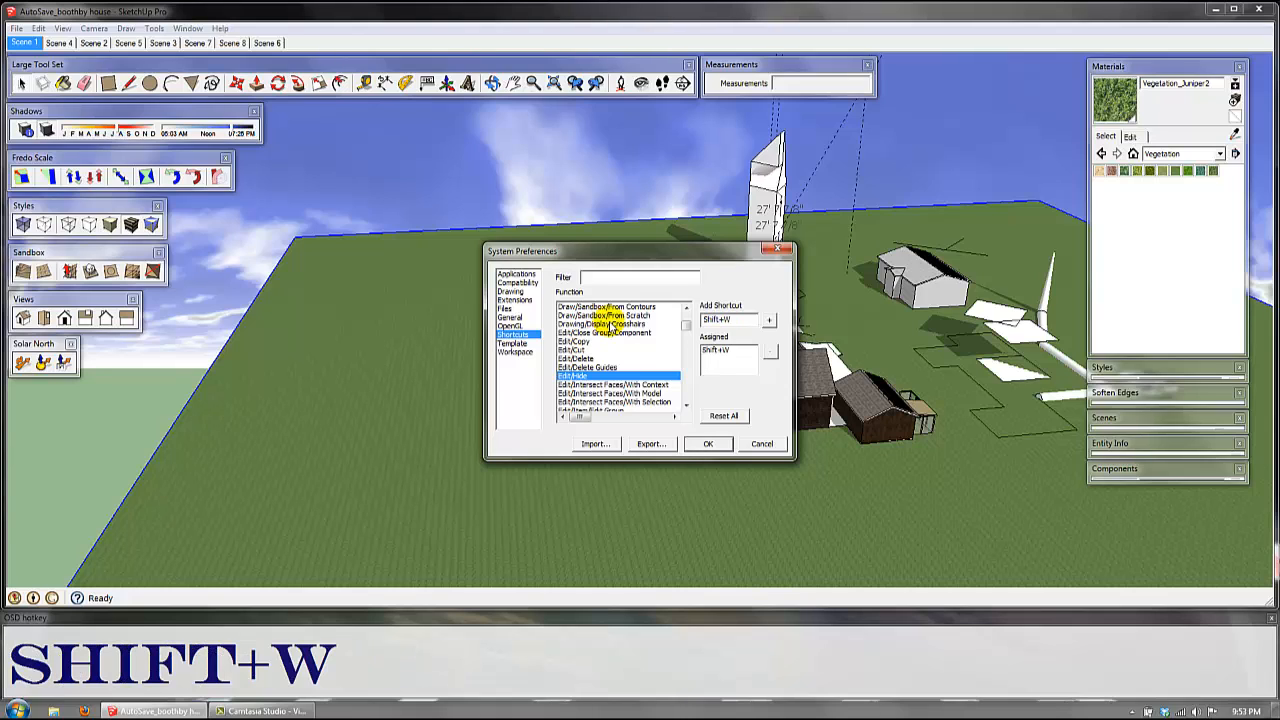
{"action": "left_click", "coordinate": [771, 321]}
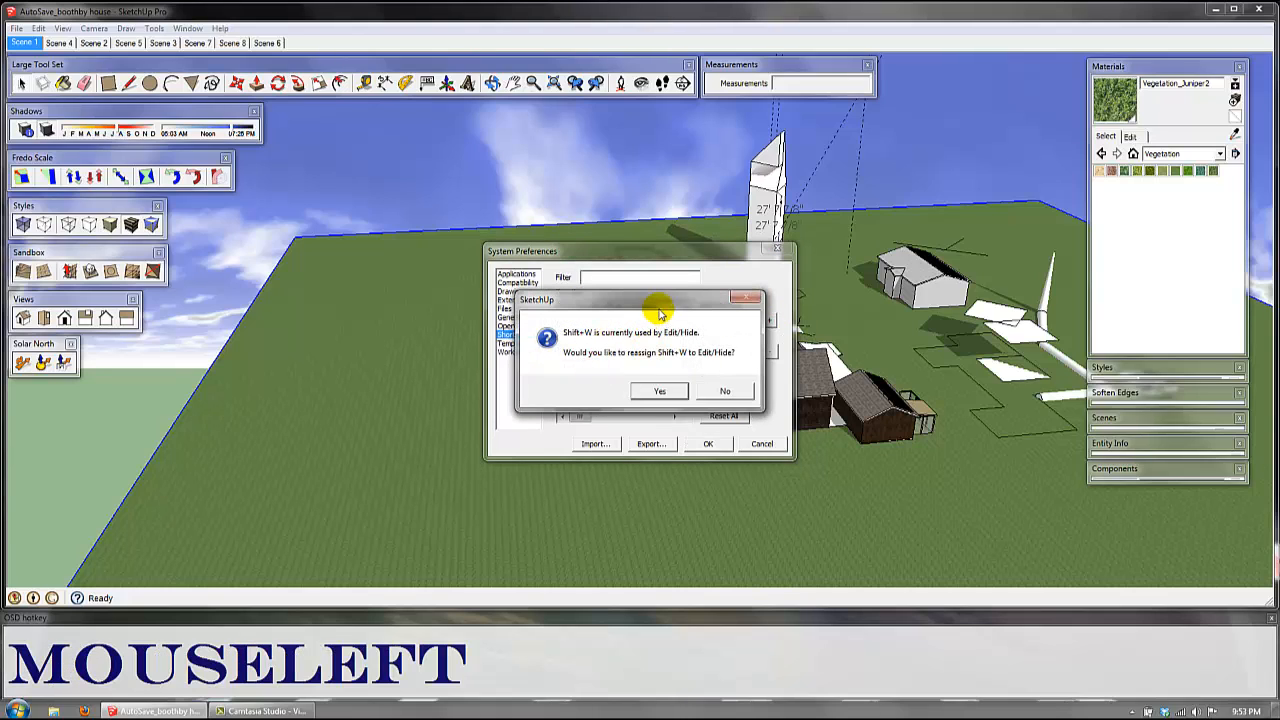
{"action": "left_click_drag", "start_coordinate": [655, 300], "coordinate": [946, 292]}
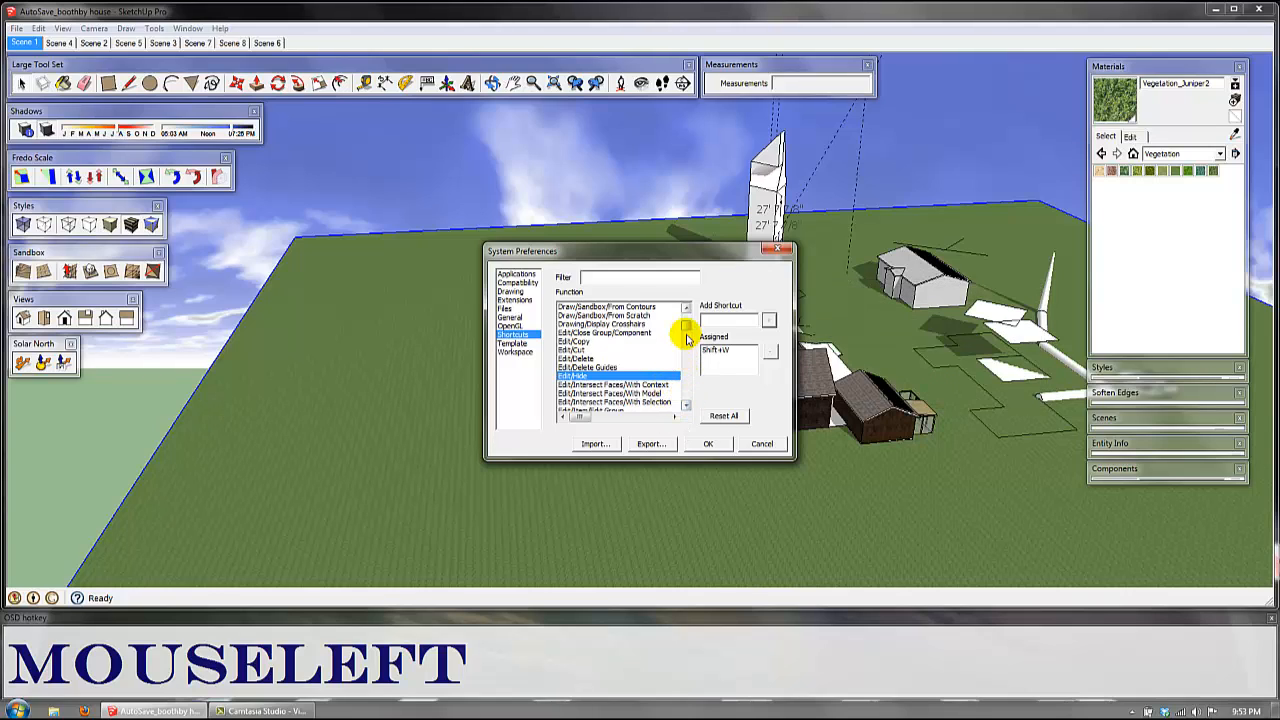
Step: Assign the shortcut Ctrl+W to the Edit/Unhide/All function and accept its reassignment
{"action": "left_click", "coordinate": [688, 393]}
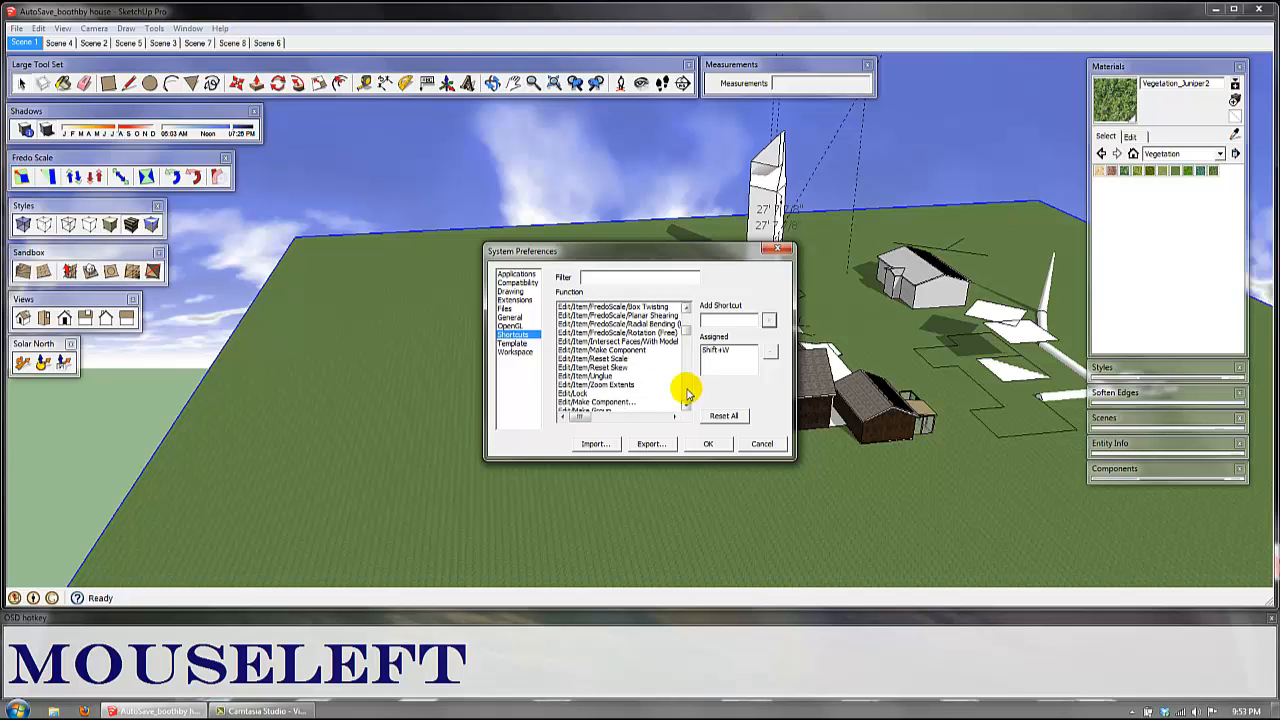
{"action": "left_click_drag", "start_coordinate": [688, 393], "coordinate": [590, 380]}
{"action": "left_click", "coordinate": [598, 385]}
{"action": "left_click", "coordinate": [598, 378]}
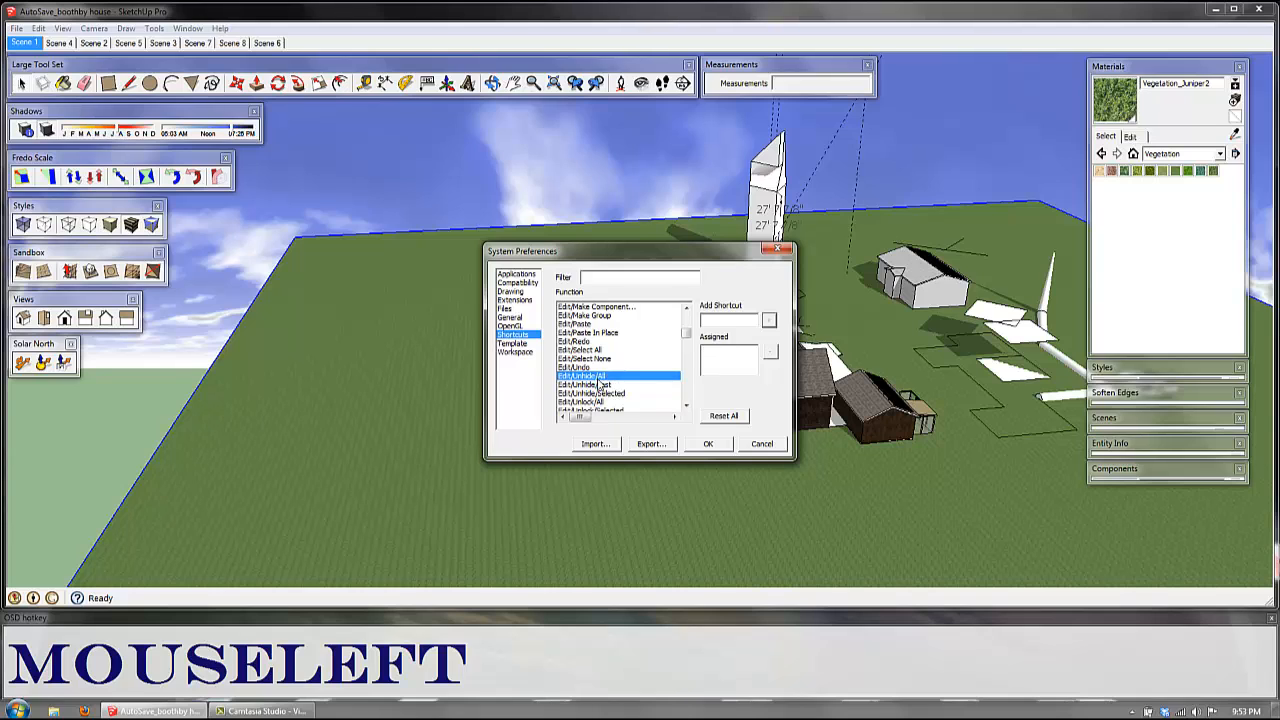
{"action": "left_click", "coordinate": [741, 320]}
{"action": "left_click", "coordinate": [744, 321]}
{"action": "key", "text": "ctrl"}
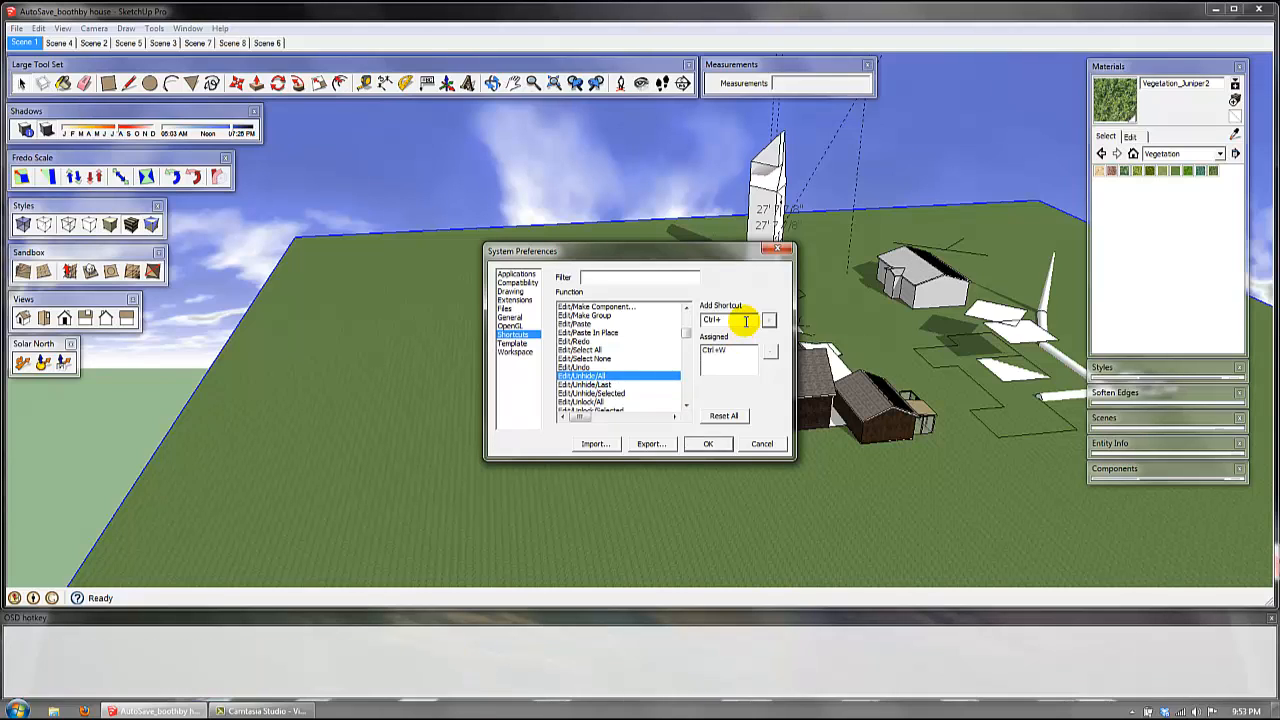
{"action": "key", "text": "ctrl+w"}
{"action": "left_click", "coordinate": [768, 320]}
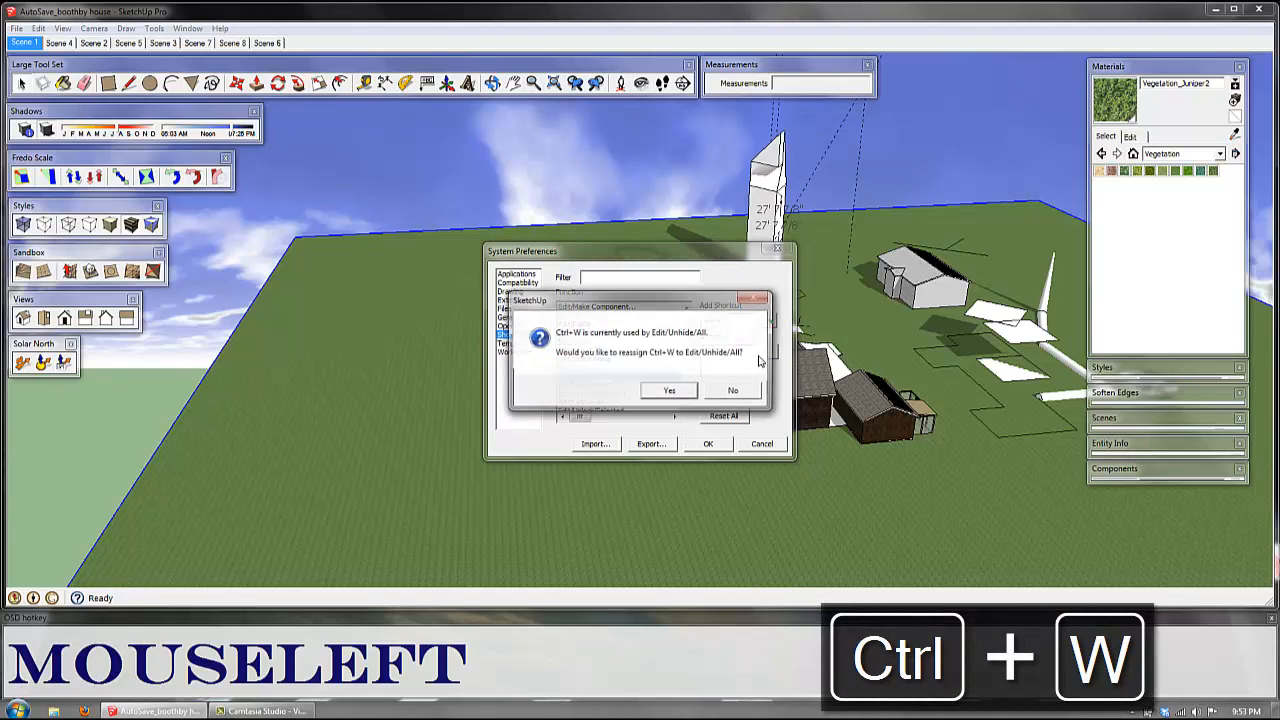
{"action": "left_click", "coordinate": [665, 392]}
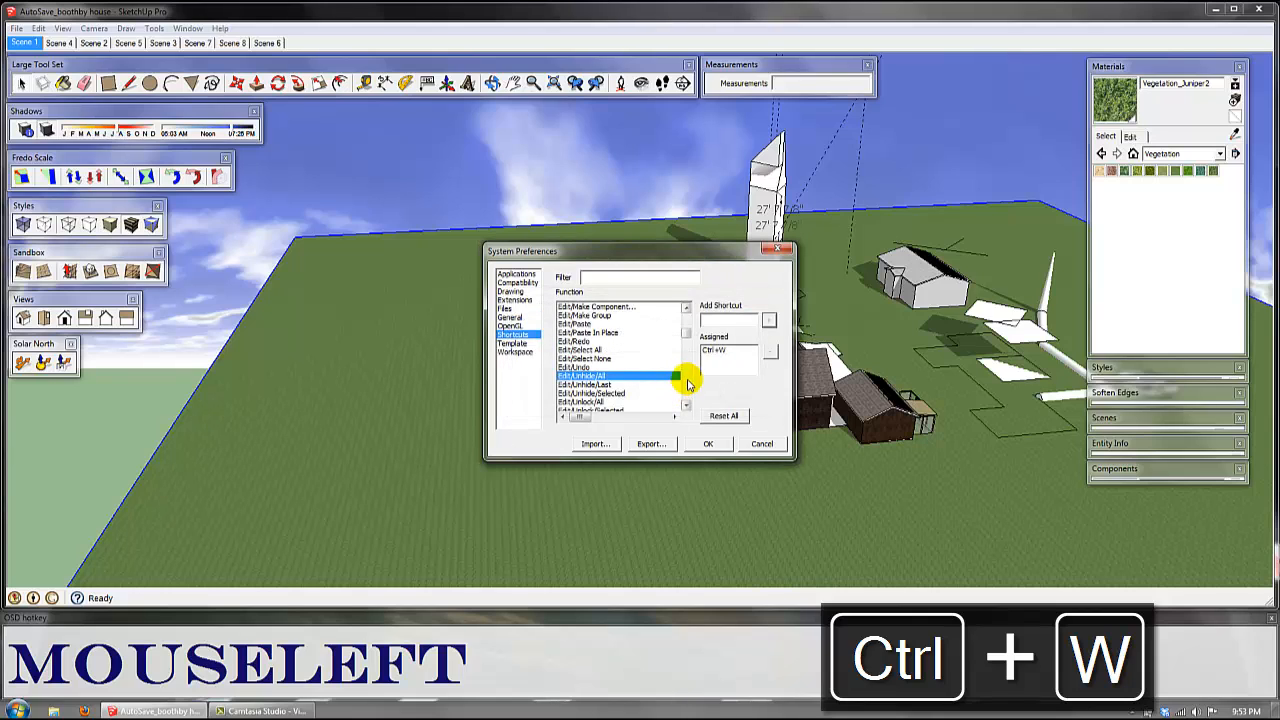
Step: Find the File/Geo-location/Add Location function and check its assigned shortcut
{"action": "scroll", "coordinate": [686, 383], "scroll_direction": "down", "scroll_amount": 1}
{"action": "scroll", "coordinate": [686, 383], "scroll_direction": "down", "scroll_amount": 6}
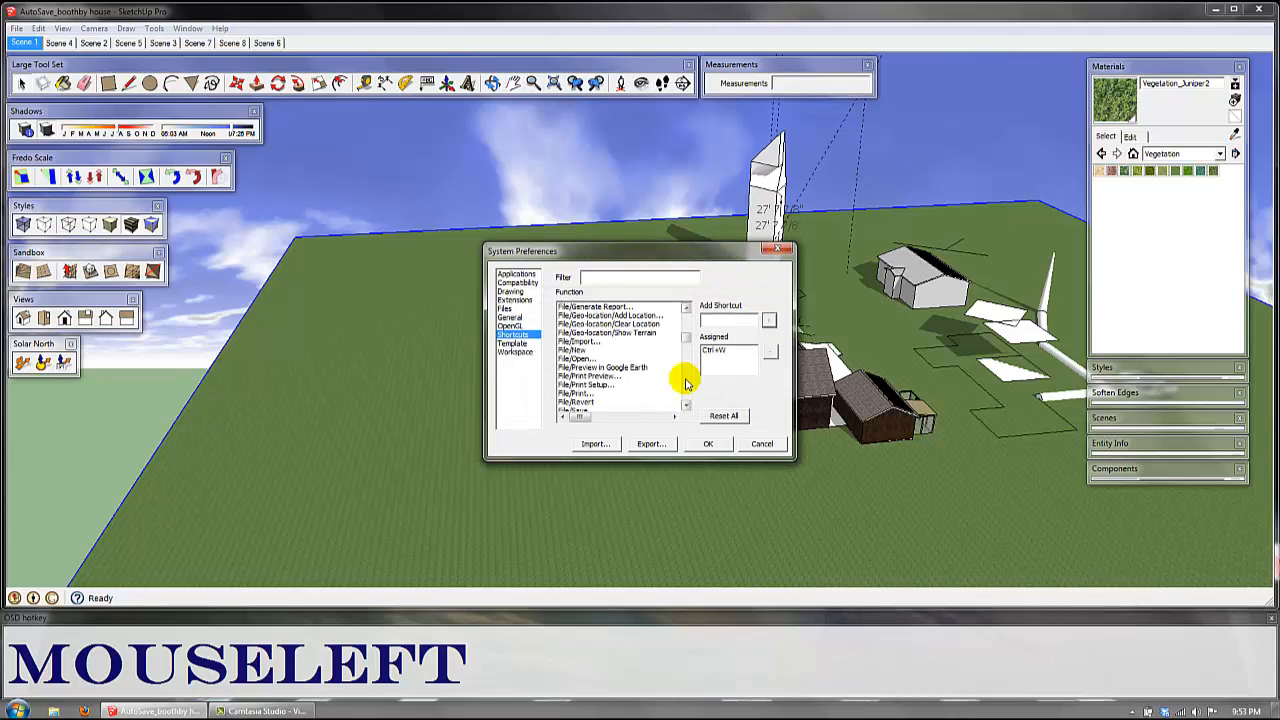
{"action": "left_click", "coordinate": [618, 315]}
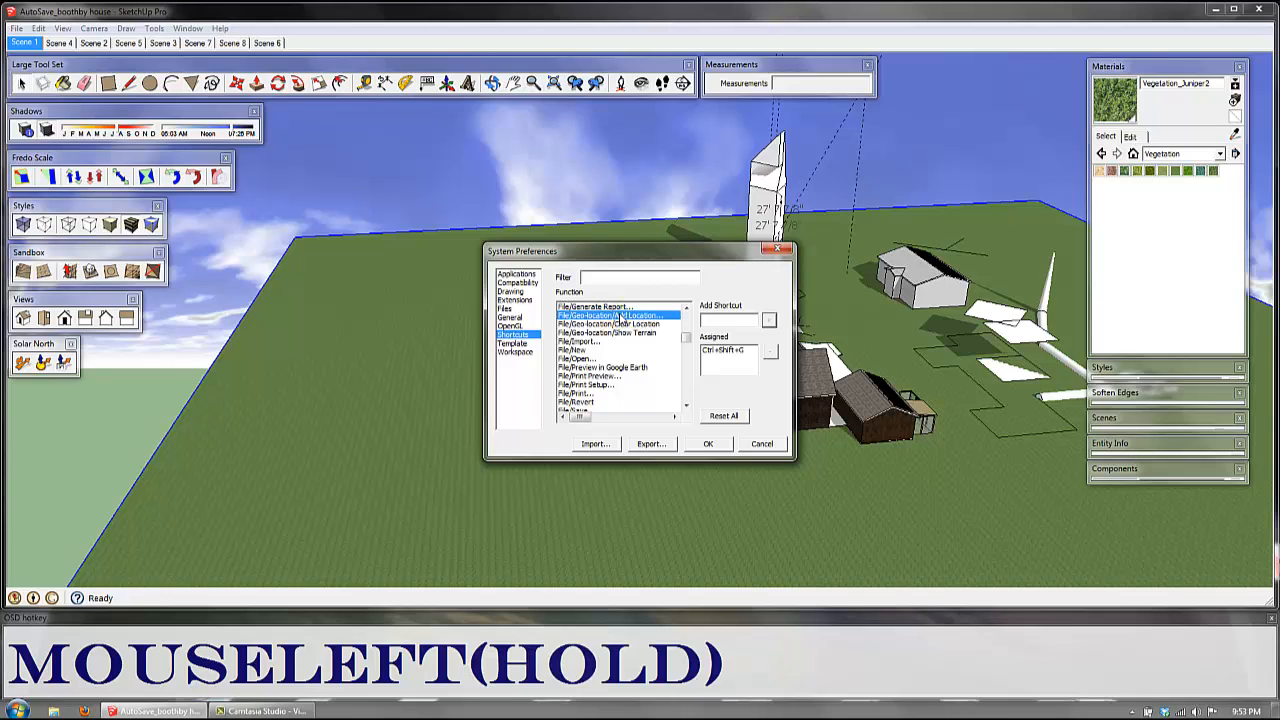
Step: Enter the shortcut Ctrl+Shift+G for the File/Geo-location/Add Location function, add it and accept the reassignment
{"action": "left_click", "coordinate": [745, 321]}
{"action": "key", "text": "ctrl+shift+g"}
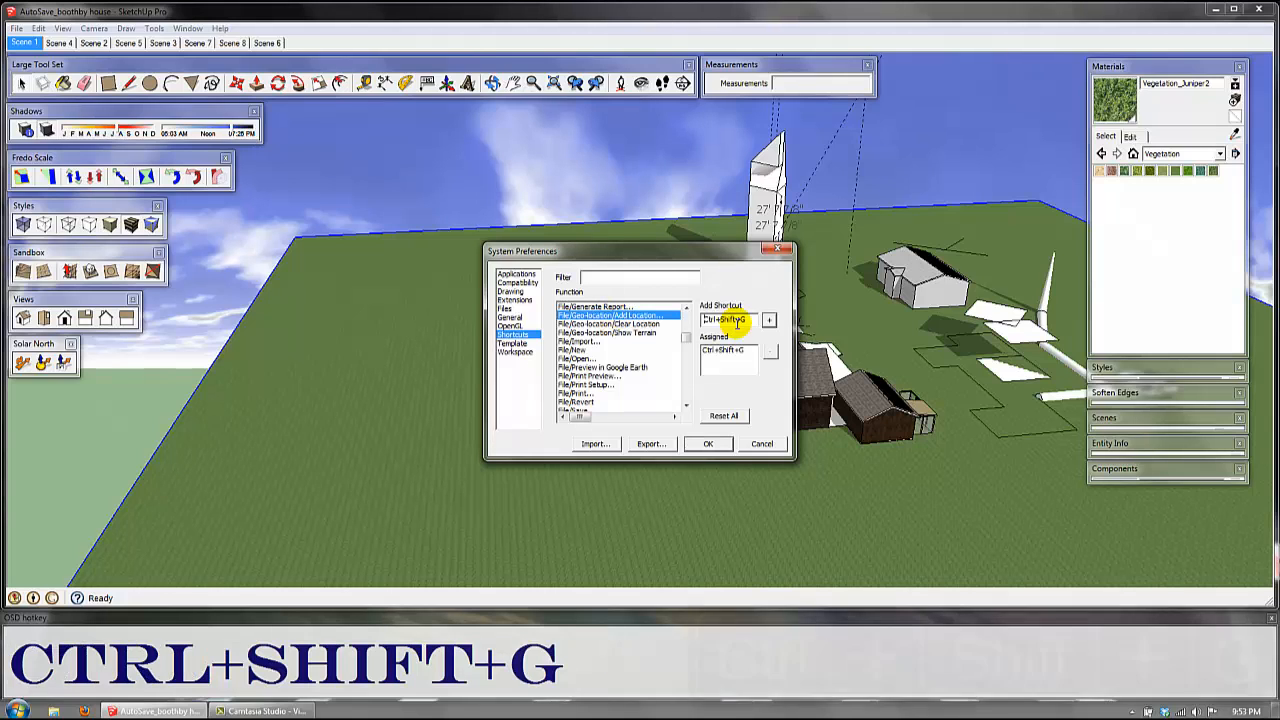
{"action": "left_click", "coordinate": [769, 321]}
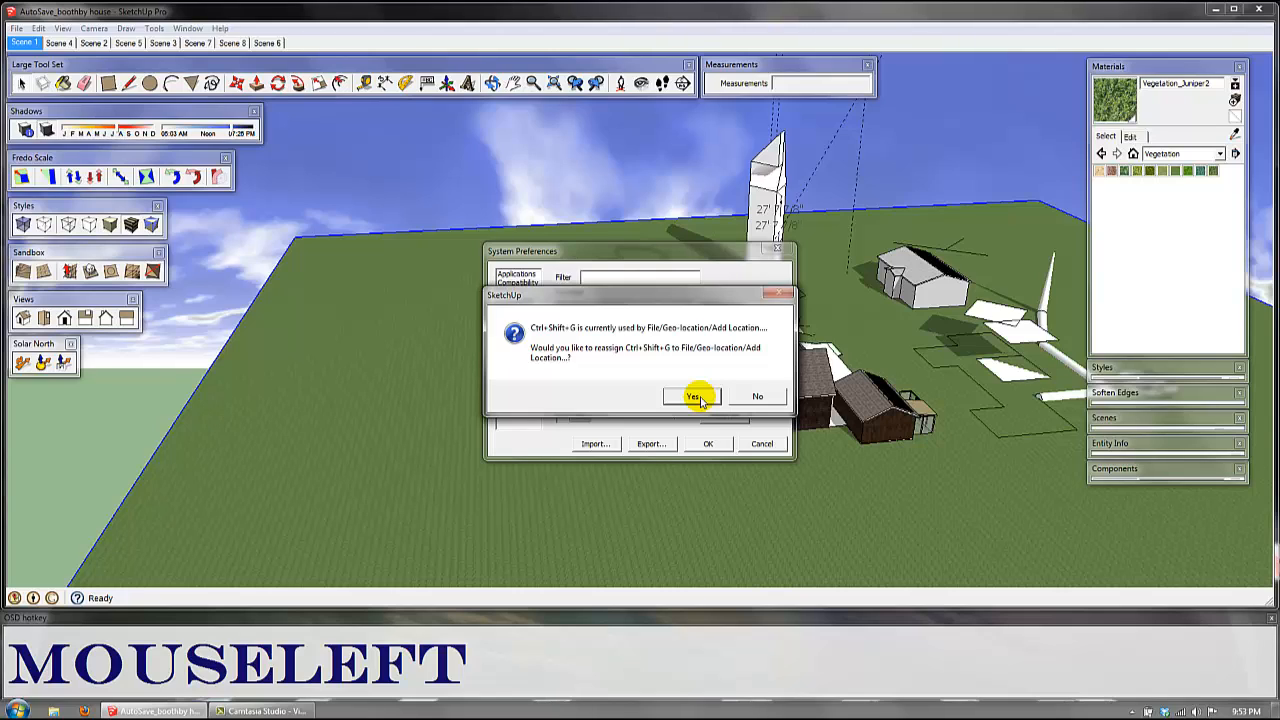
{"action": "left_click", "coordinate": [695, 397]}
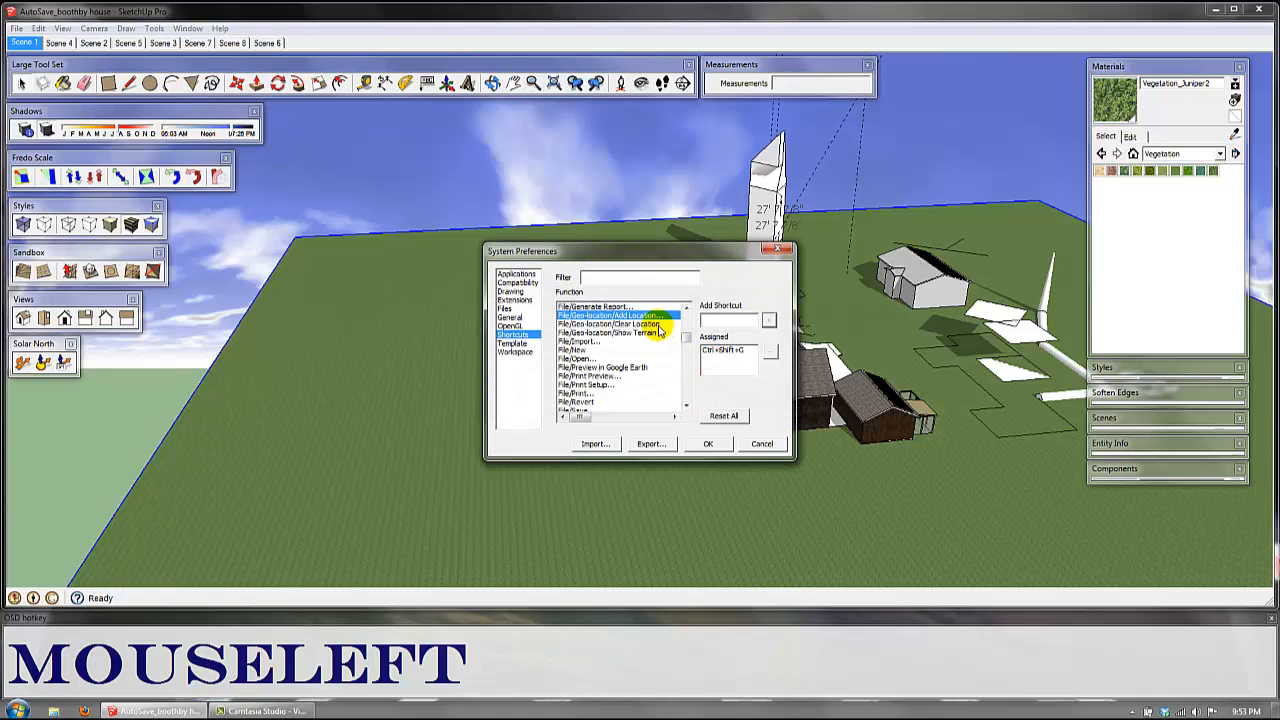
Step: Assign the shortcut Ctrl+Shift+I to the File/Export/2D Graphic function and accept its reassignment
{"action": "left_click", "coordinate": [686, 406]}
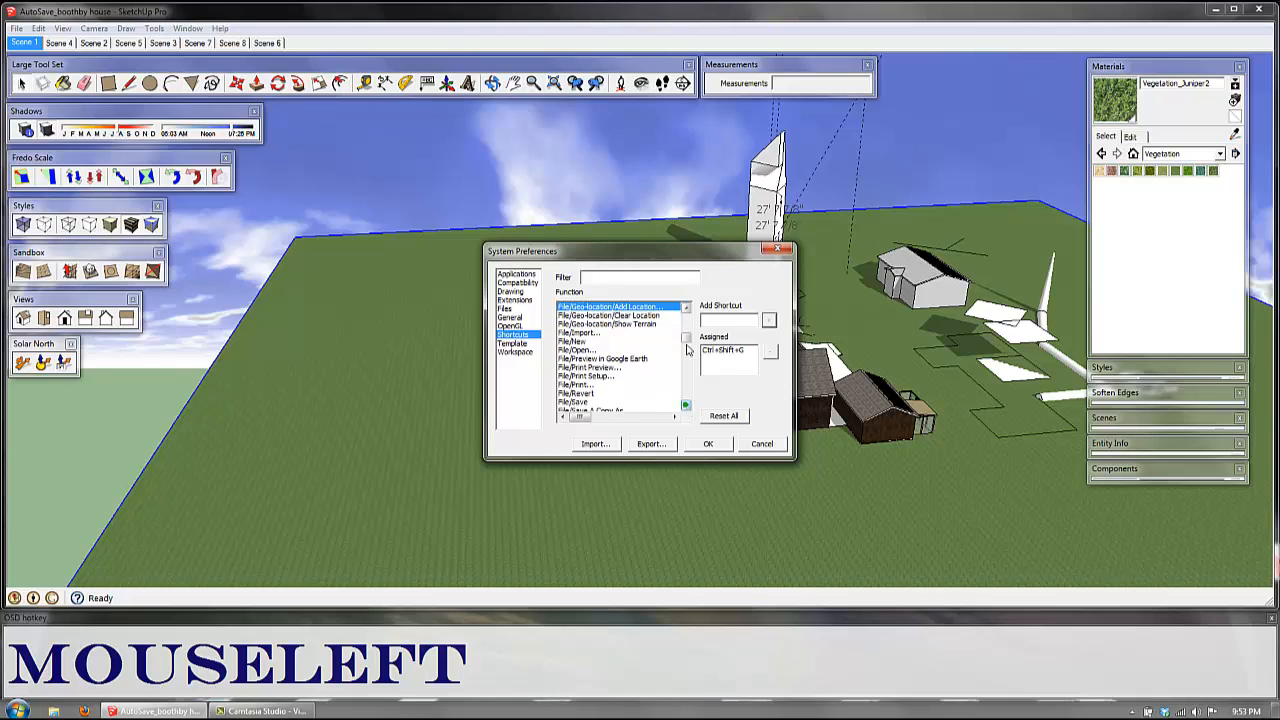
{"action": "left_click", "coordinate": [686, 309]}
{"action": "left_click", "coordinate": [686, 309]}
{"action": "left_click", "coordinate": [686, 309]}
{"action": "left_click", "coordinate": [686, 309]}
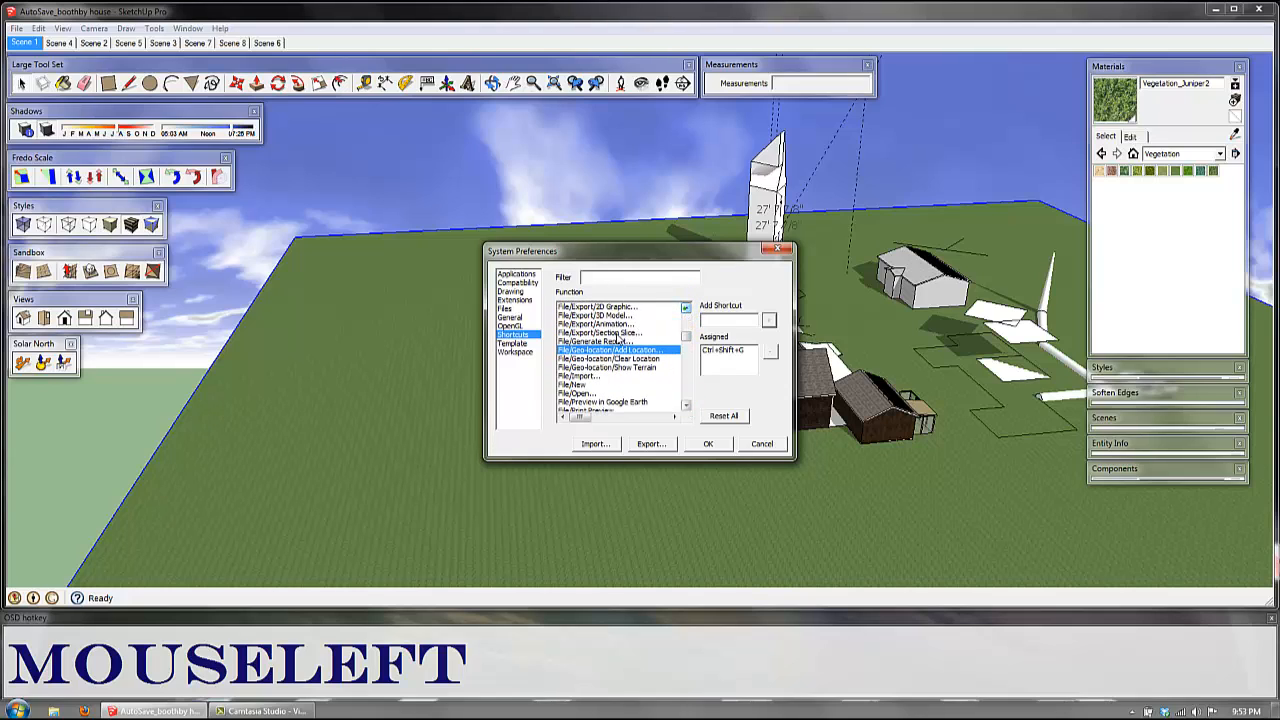
{"action": "left_click", "coordinate": [606, 306]}
{"action": "left_click", "coordinate": [745, 320]}
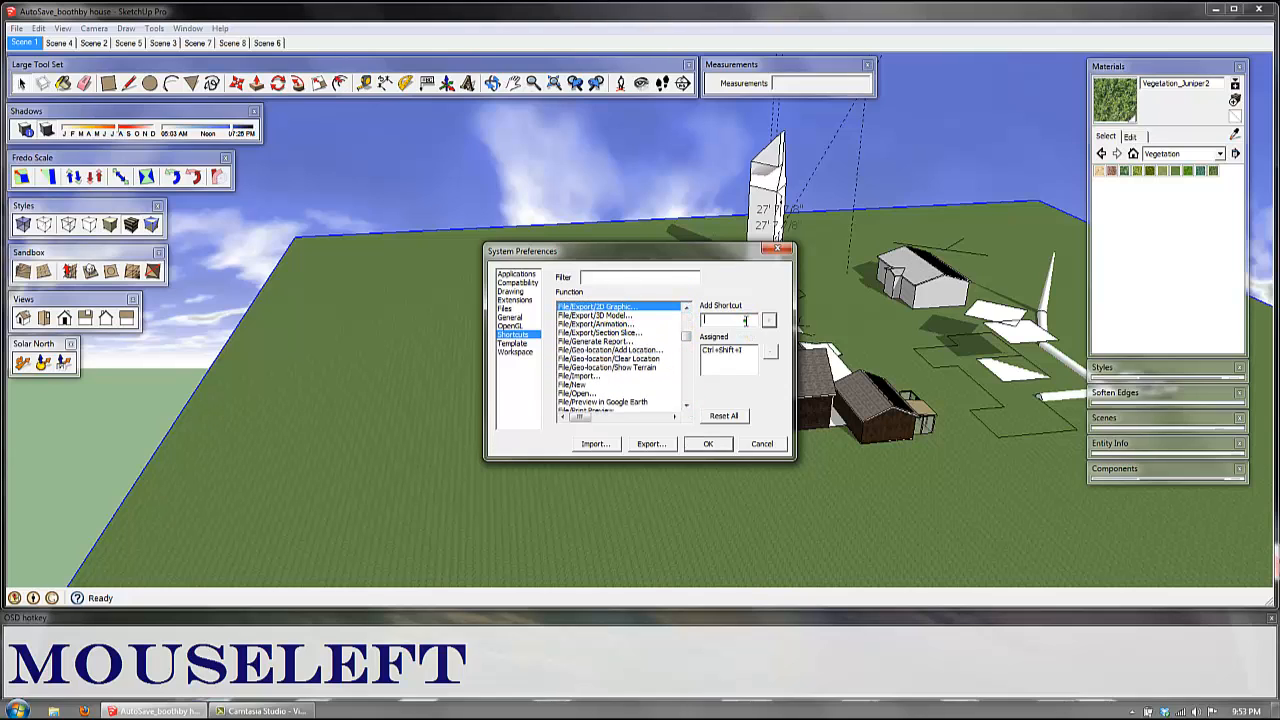
{"action": "key", "text": "ctrl+shift"}
{"action": "key", "text": "ctrl+shift+i"}
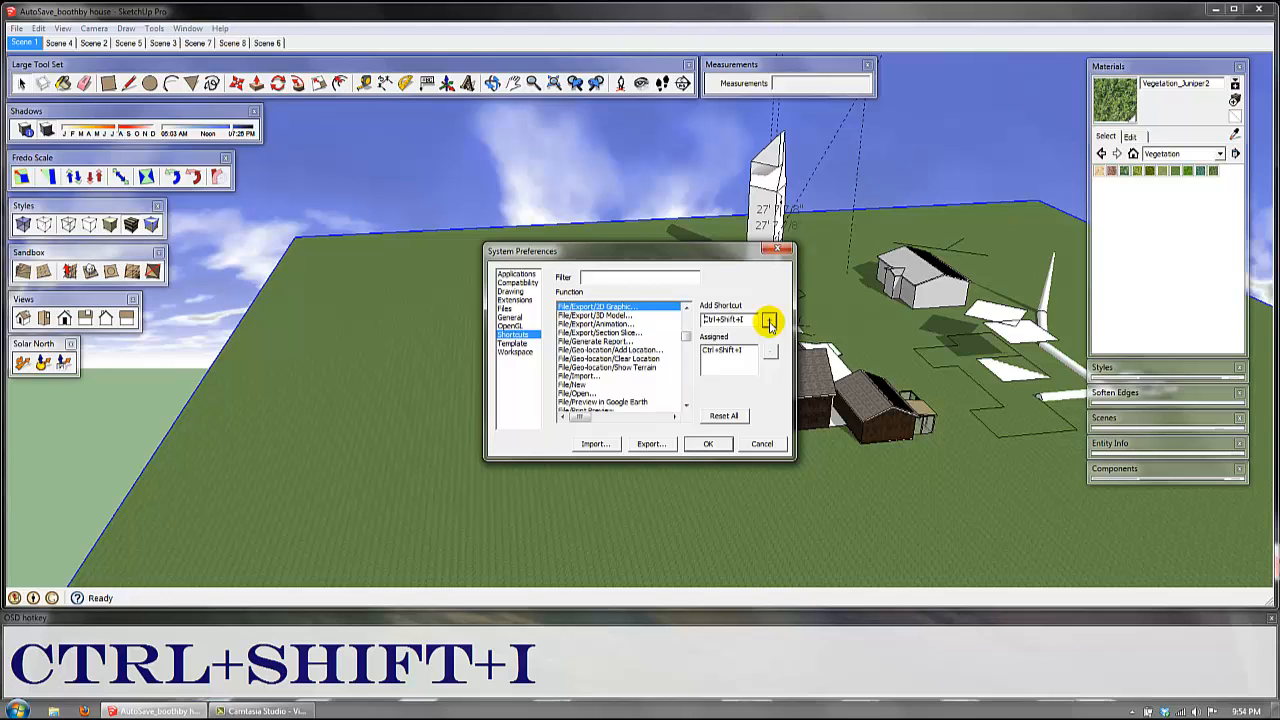
{"action": "left_click", "coordinate": [768, 322]}
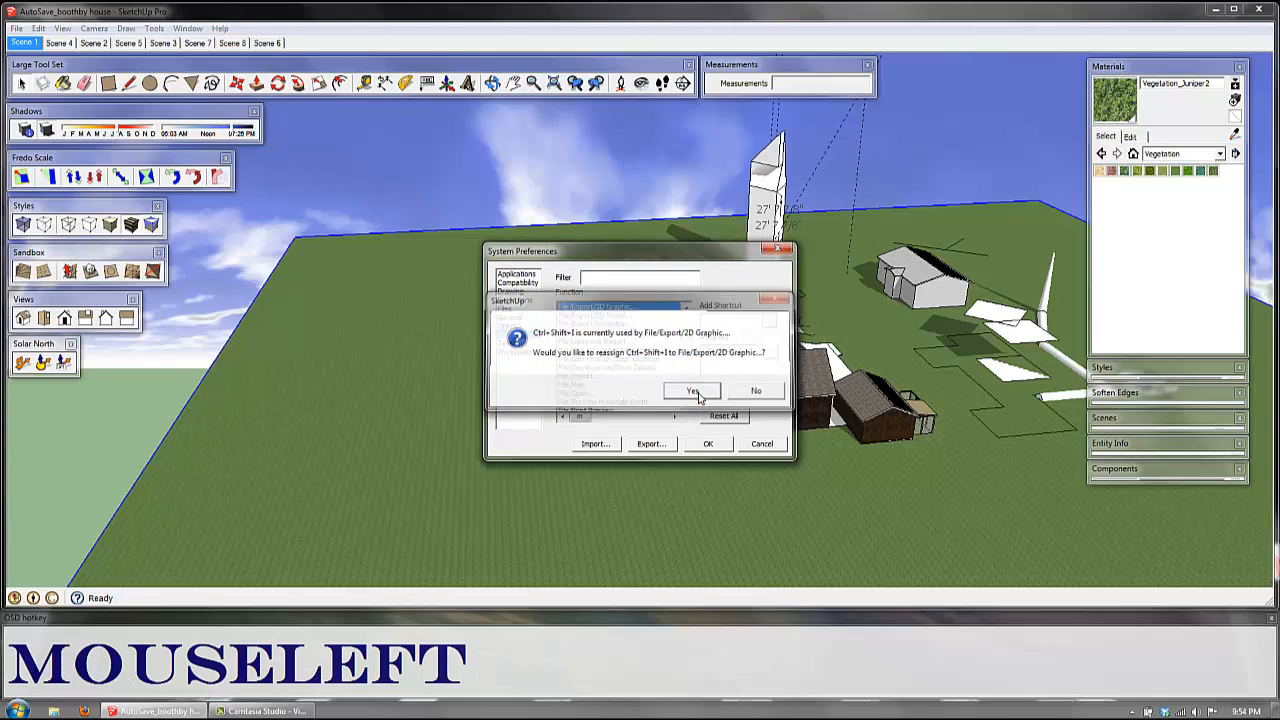
{"action": "left_click", "coordinate": [696, 392]}
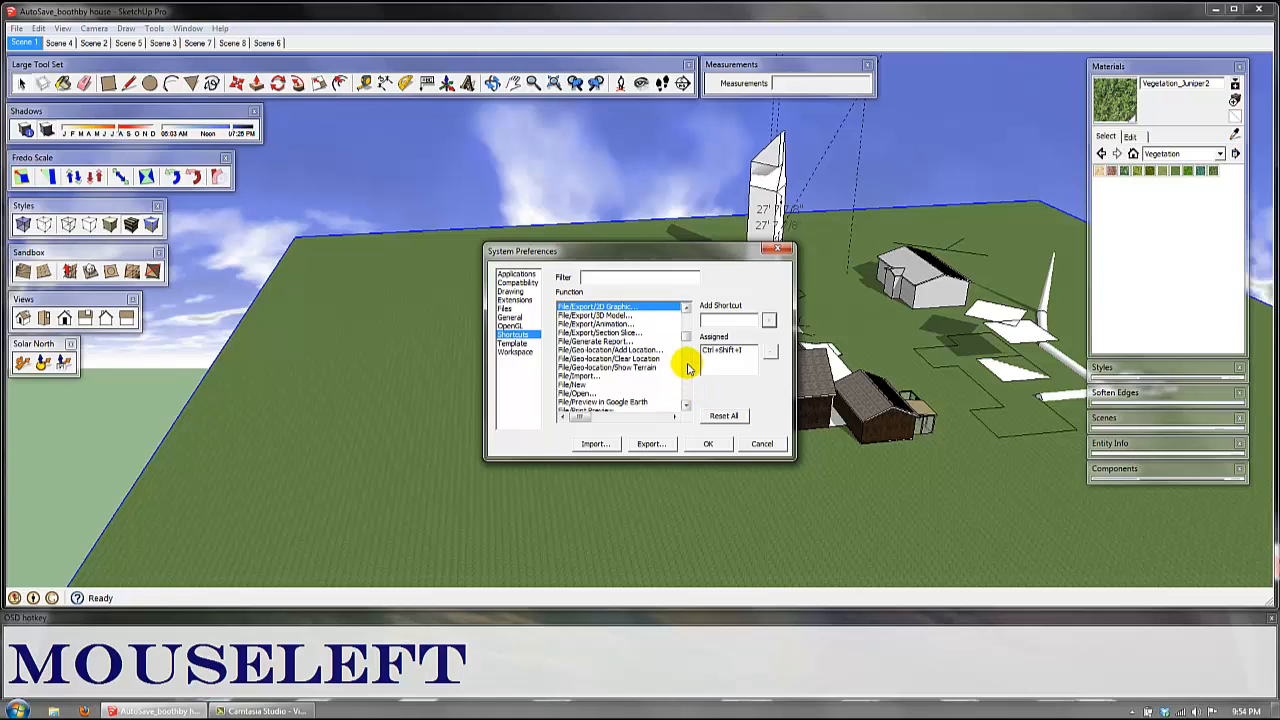
Step: Assign the shortcut A to the Tools/Protractor function and accept its reassignment
{"action": "left_click_drag", "start_coordinate": [686, 341], "coordinate": [692, 366]}
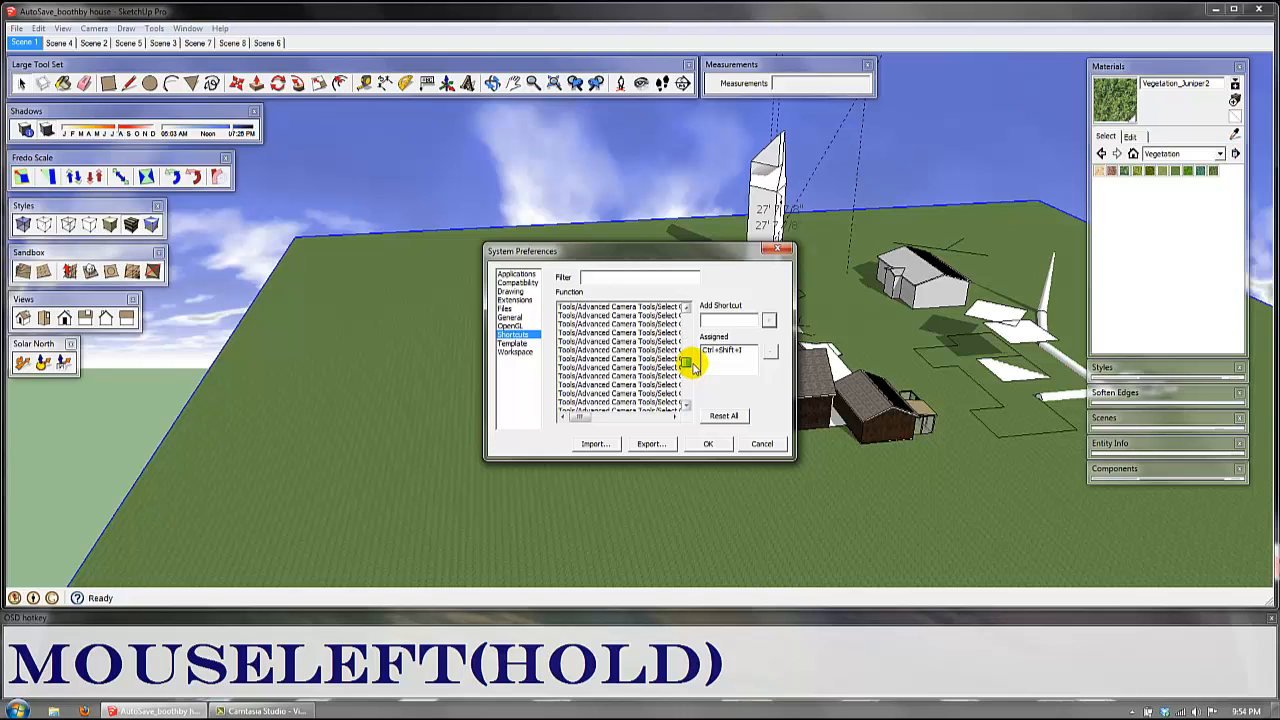
{"action": "left_click", "coordinate": [687, 404]}
{"action": "left_click", "coordinate": [687, 404]}
{"action": "left_click", "coordinate": [687, 404]}
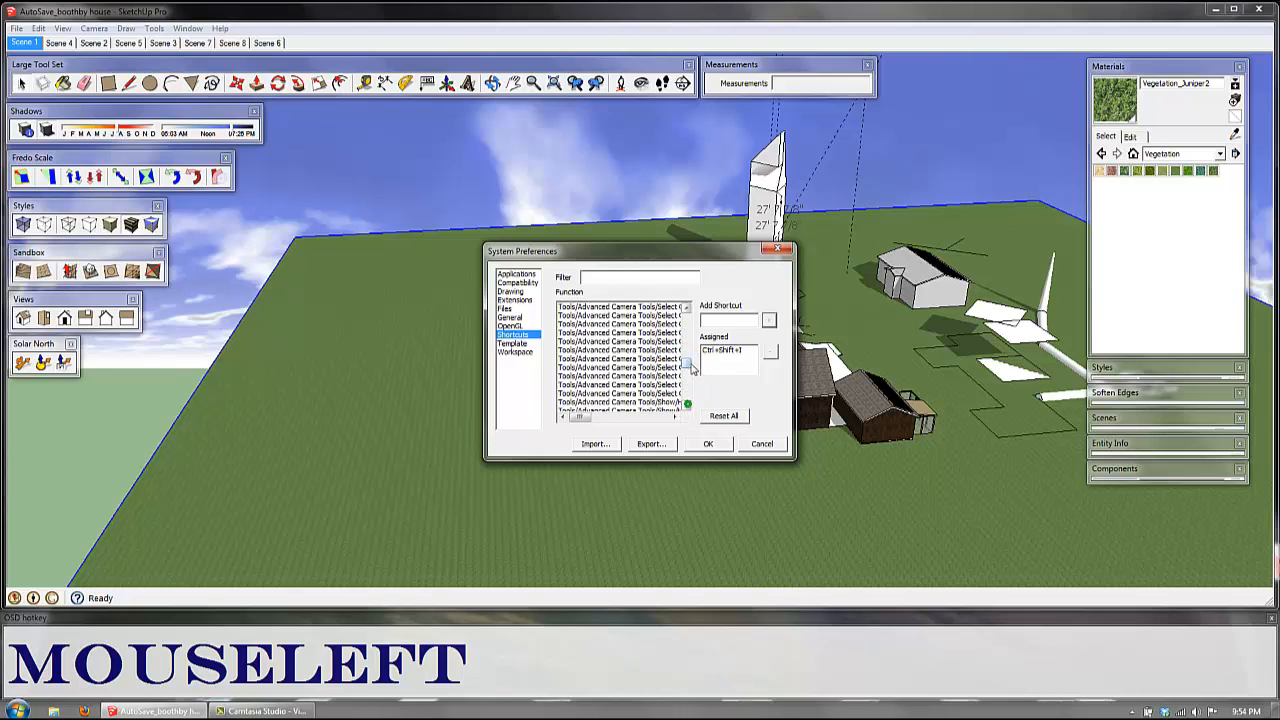
{"action": "mouse_move", "coordinate": [690, 368]}
{"action": "left_mouse_down"}
{"action": "mouse_move", "coordinate": [689, 381]}
{"action": "mouse_move", "coordinate": [689, 366]}
{"action": "left_mouse_up"}
{"action": "left_click", "coordinate": [634, 307]}
{"action": "left_click", "coordinate": [728, 320]}
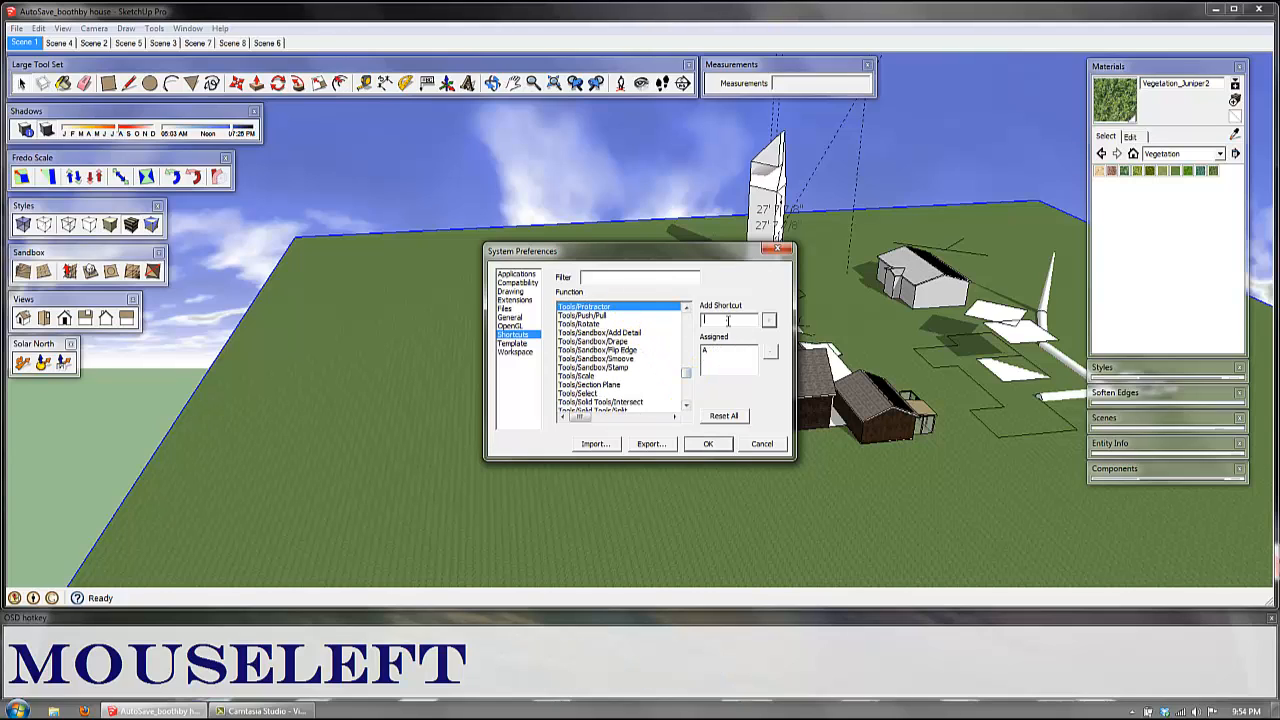
{"action": "key", "text": "a"}
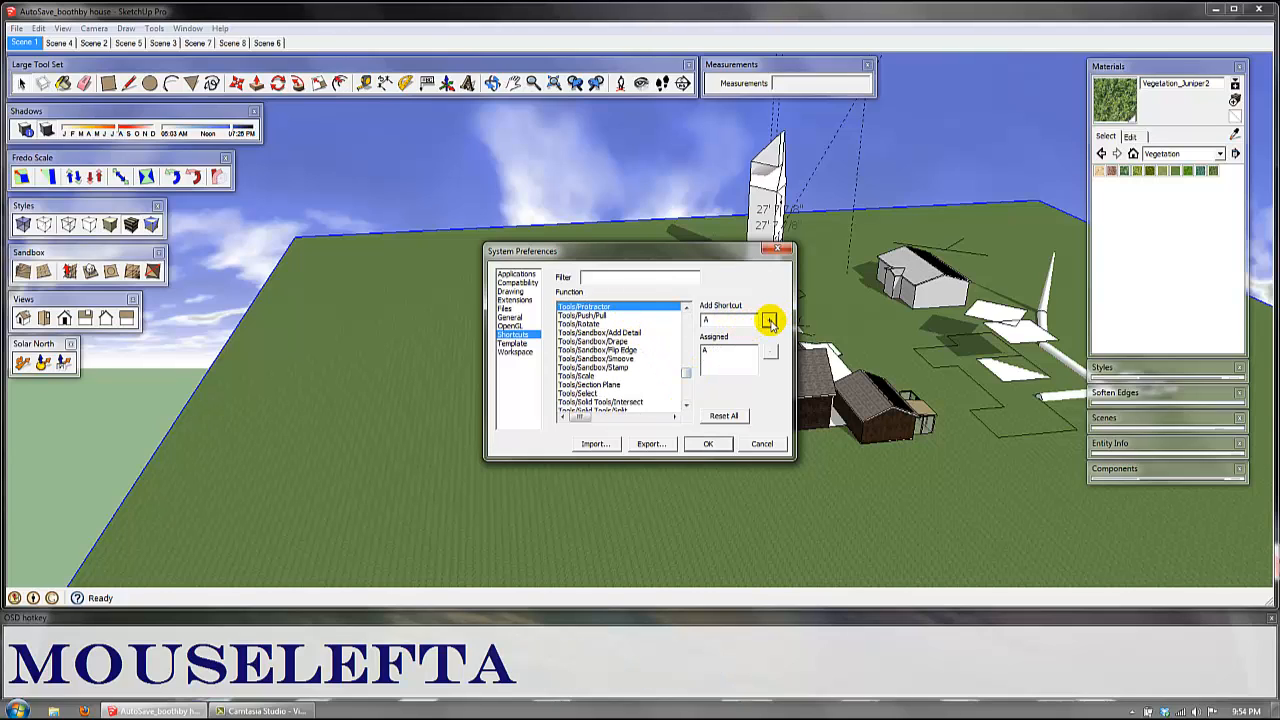
{"action": "left_click", "coordinate": [769, 321]}
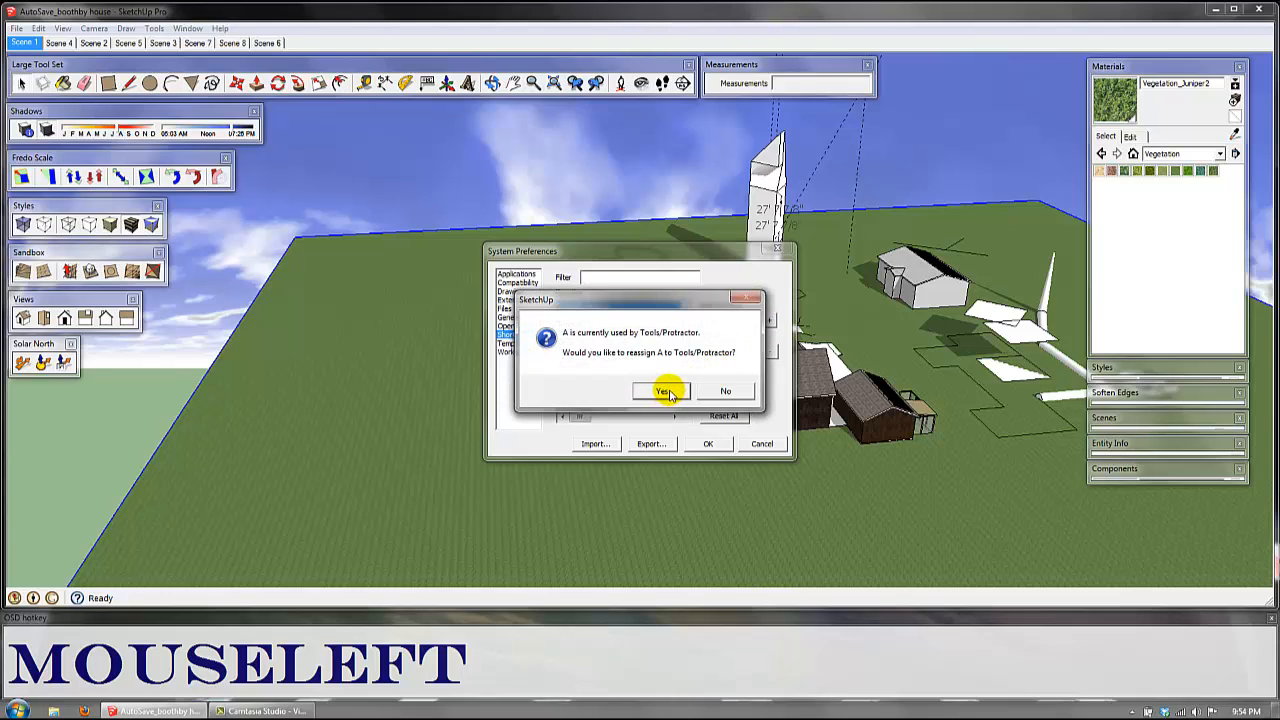
{"action": "left_click", "coordinate": [666, 391]}
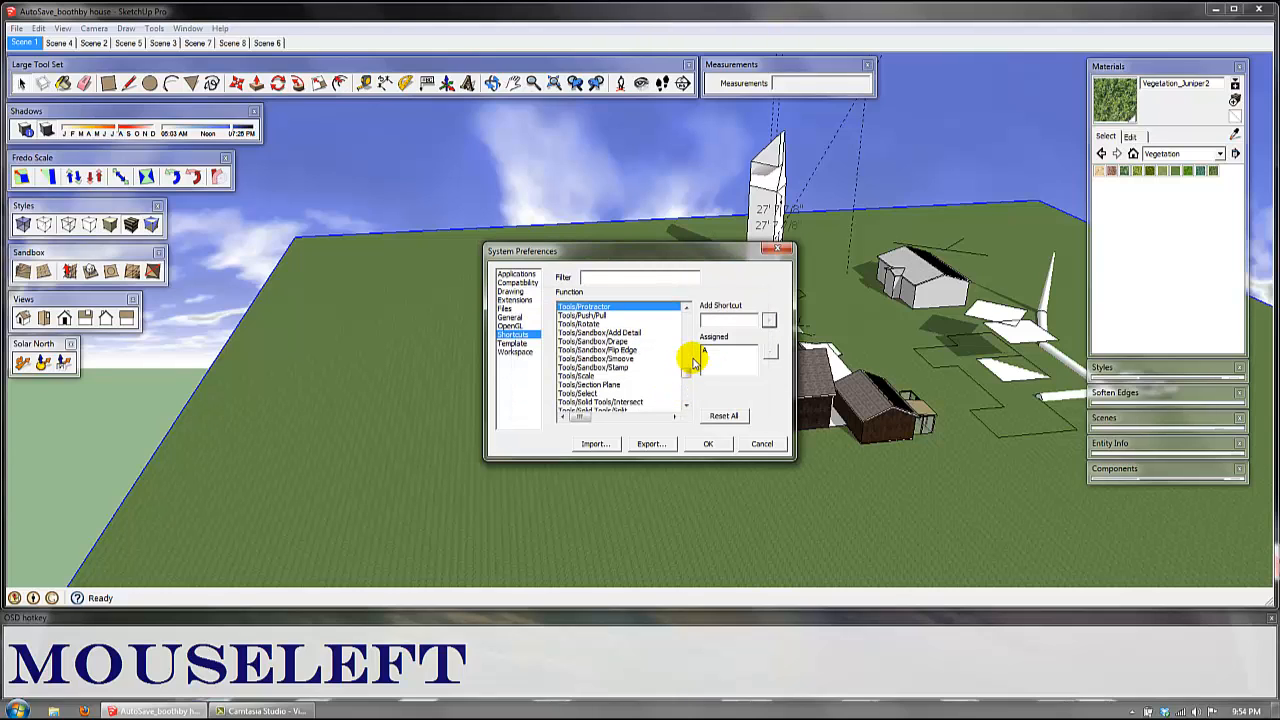
Step: Find the View/Shadows function, re-enter its single-character shortcut and accept the reassignment
{"action": "left_click_drag", "start_coordinate": [688, 378], "coordinate": [612, 384]}
{"action": "left_click", "coordinate": [612, 384]}
{"action": "scroll", "coordinate": [607, 393], "scroll_direction": "down", "scroll_amount": 3}
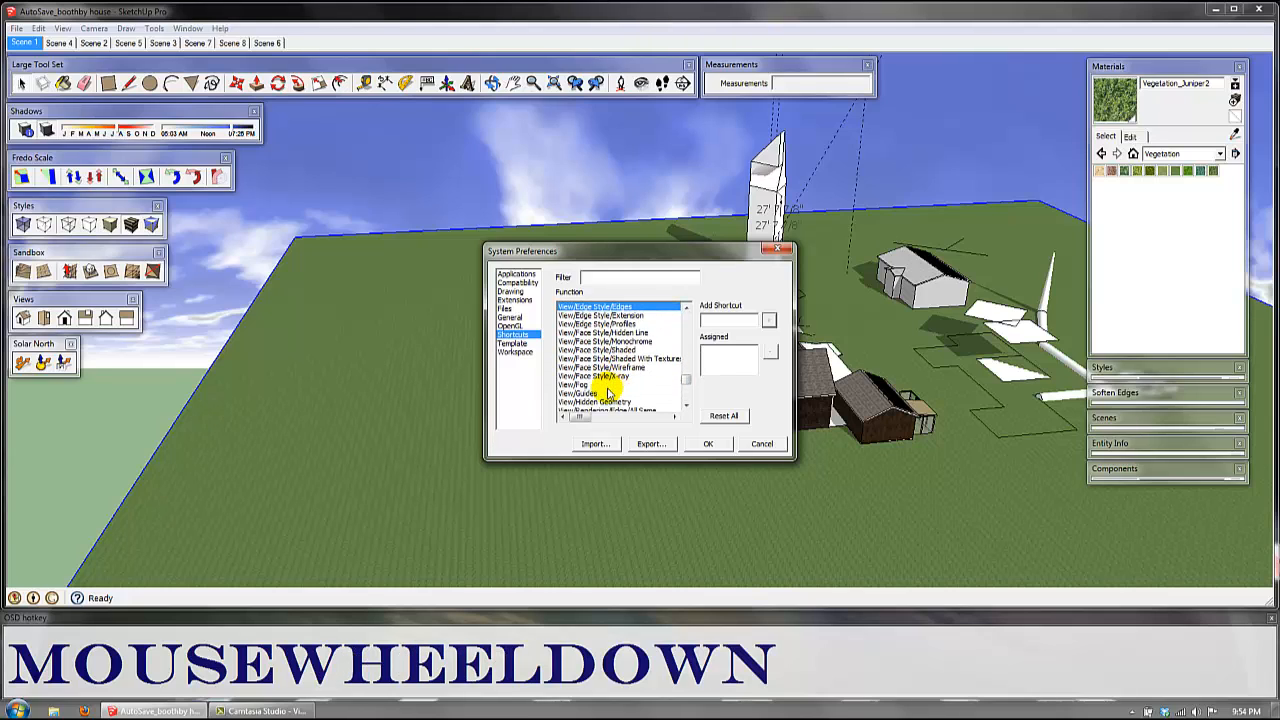
{"action": "scroll", "coordinate": [607, 393], "scroll_direction": "down", "scroll_amount": 3}
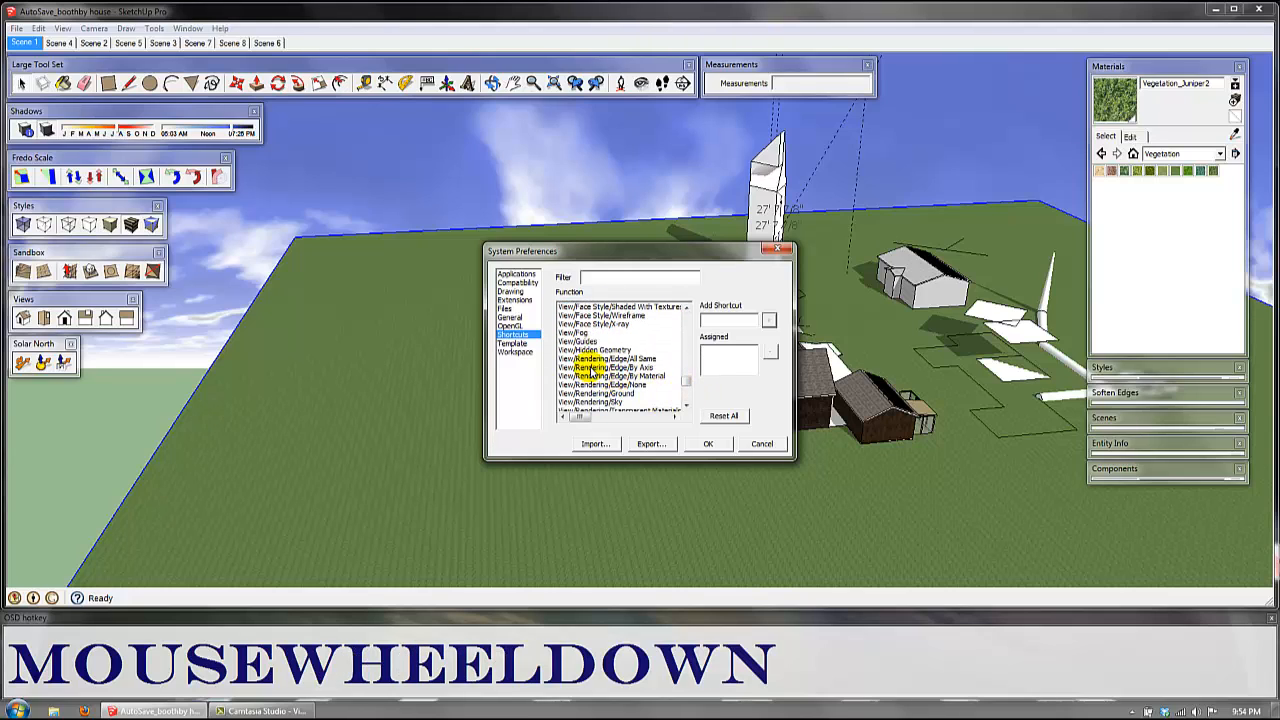
{"action": "scroll", "coordinate": [592, 372], "scroll_direction": "down", "scroll_amount": 3}
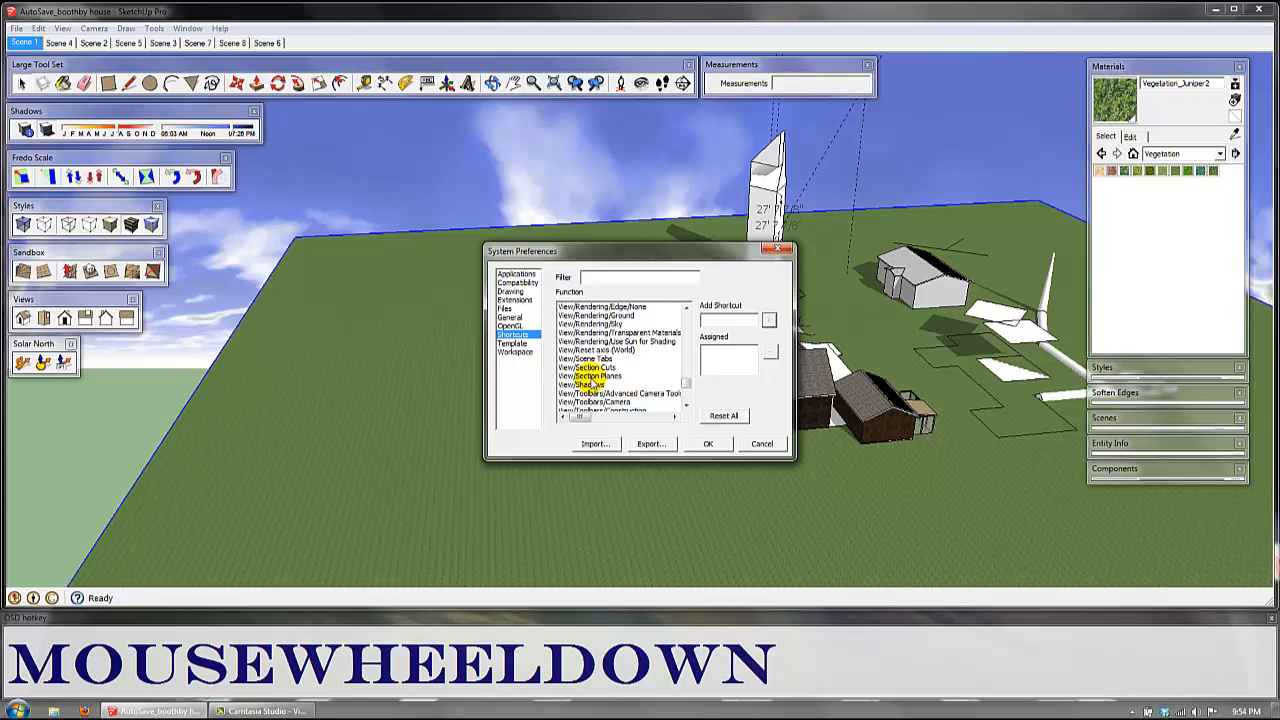
{"action": "left_click", "coordinate": [598, 384]}
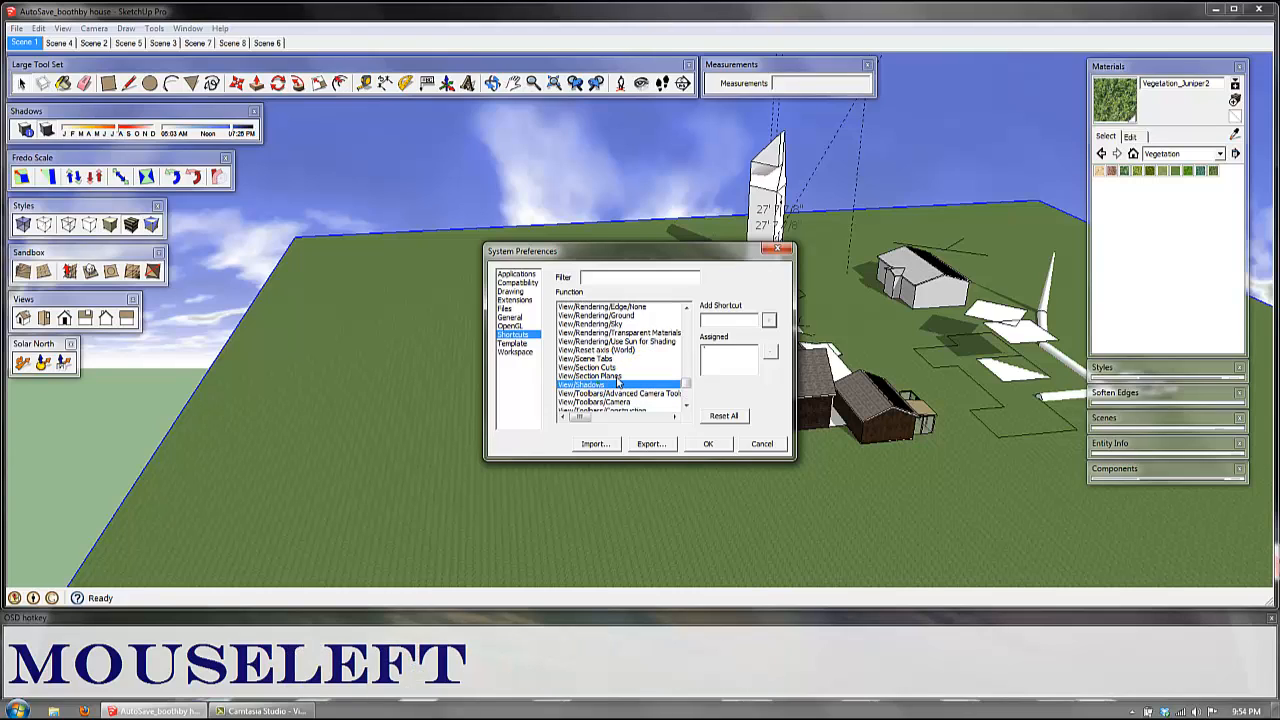
{"action": "left_click", "coordinate": [715, 352]}
{"action": "left_click", "coordinate": [733, 320]}
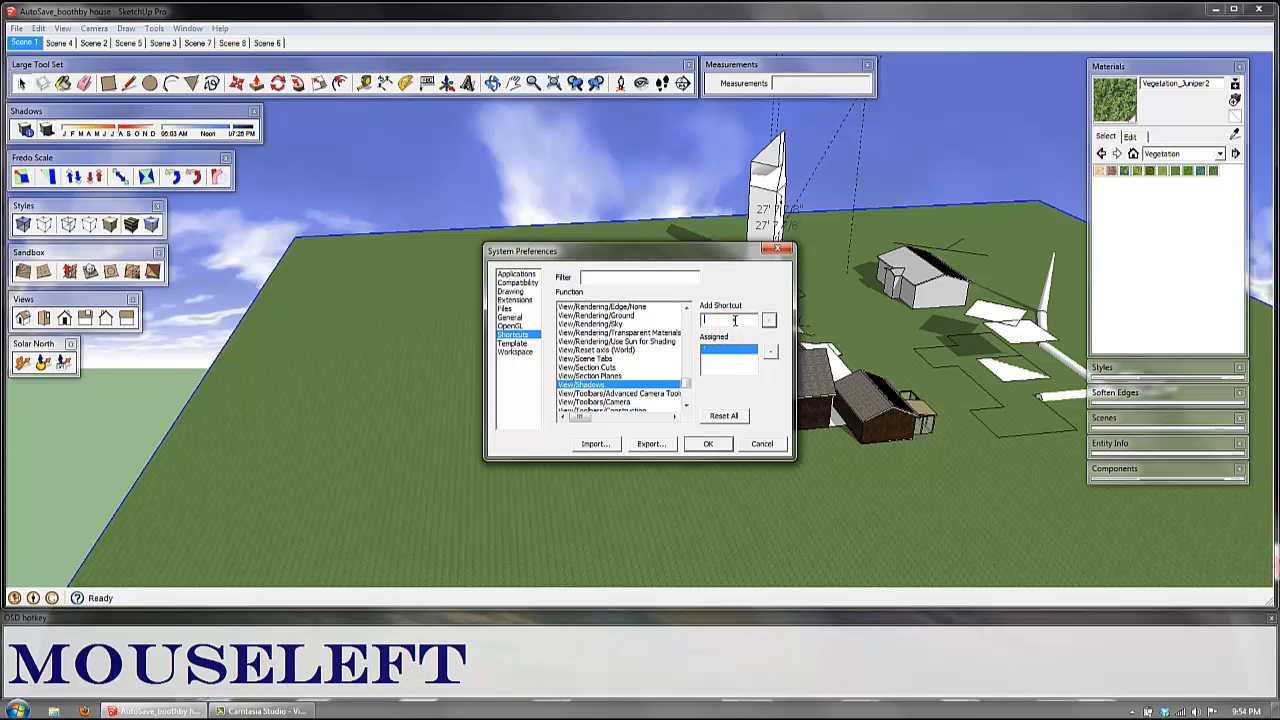
{"action": "left_click", "coordinate": [735, 320]}
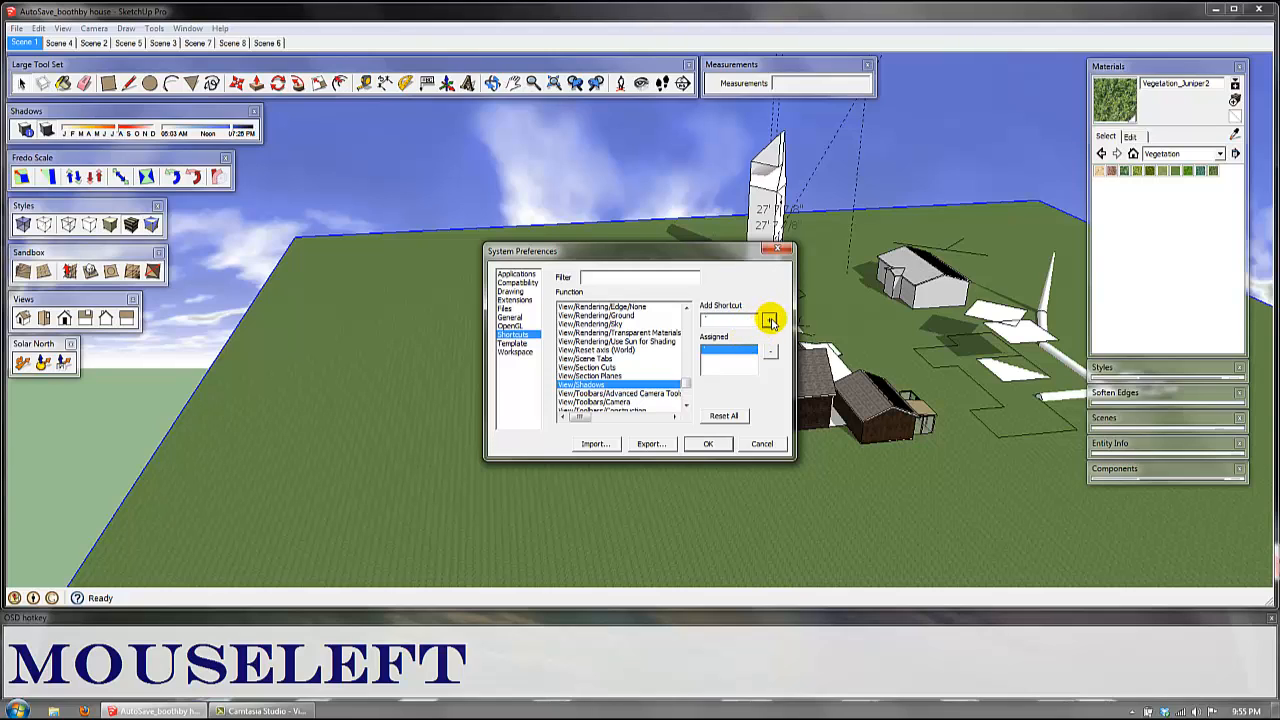
{"action": "left_click", "coordinate": [770, 320]}
{"action": "left_click", "coordinate": [670, 390]}
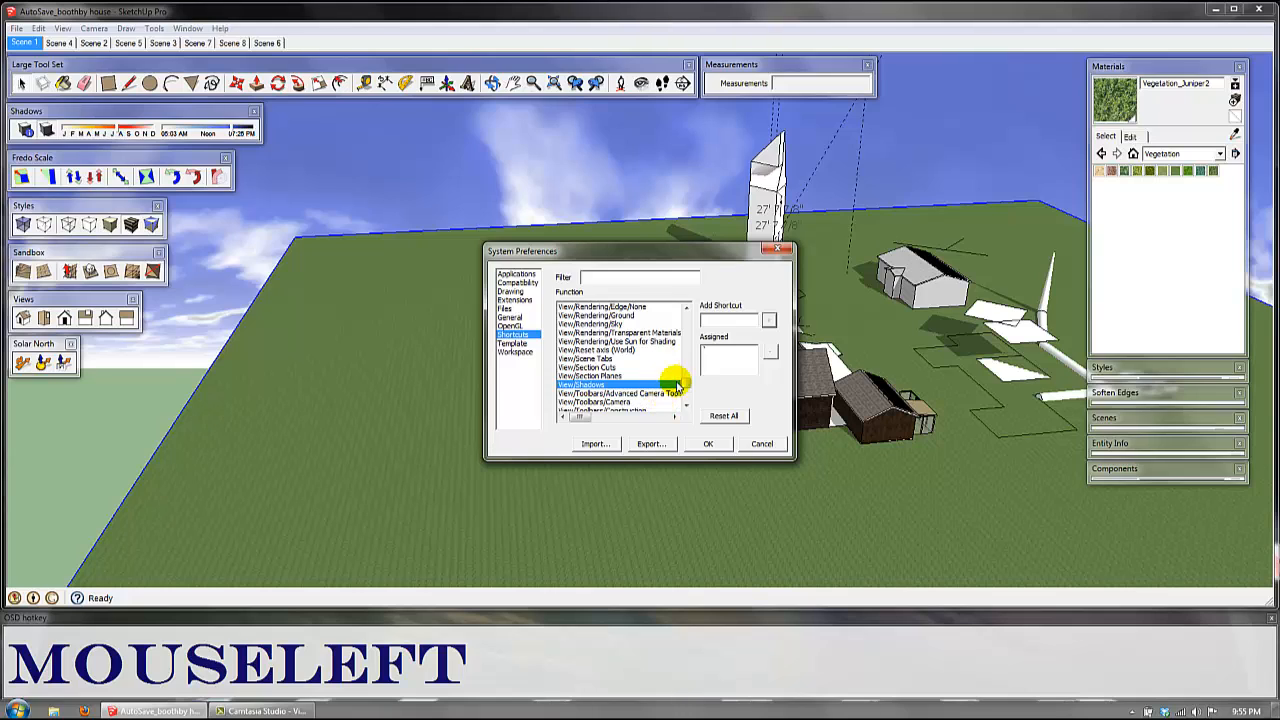
Step: Assign the shortcut Shift+F to the Tools/Follow Me function and accept its reassignment
{"action": "left_click_drag", "start_coordinate": [686, 387], "coordinate": [687, 367]}
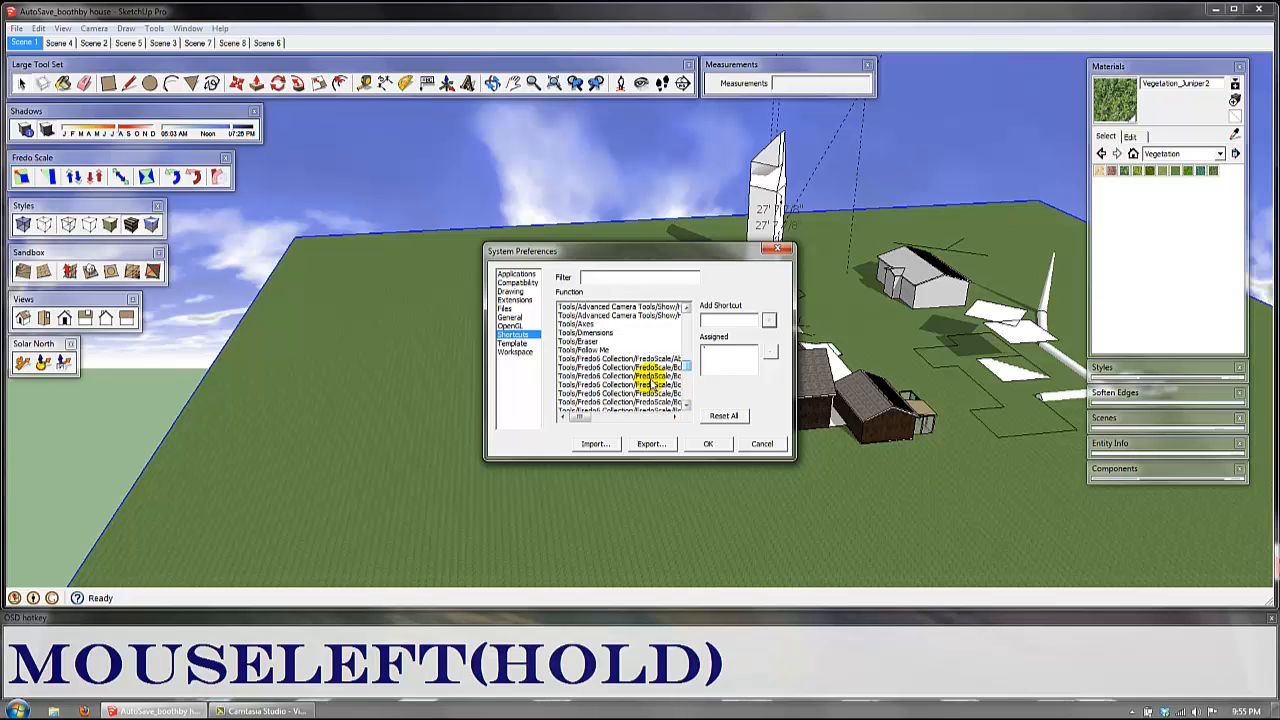
{"action": "left_click", "coordinate": [606, 351]}
{"action": "left_click", "coordinate": [727, 323]}
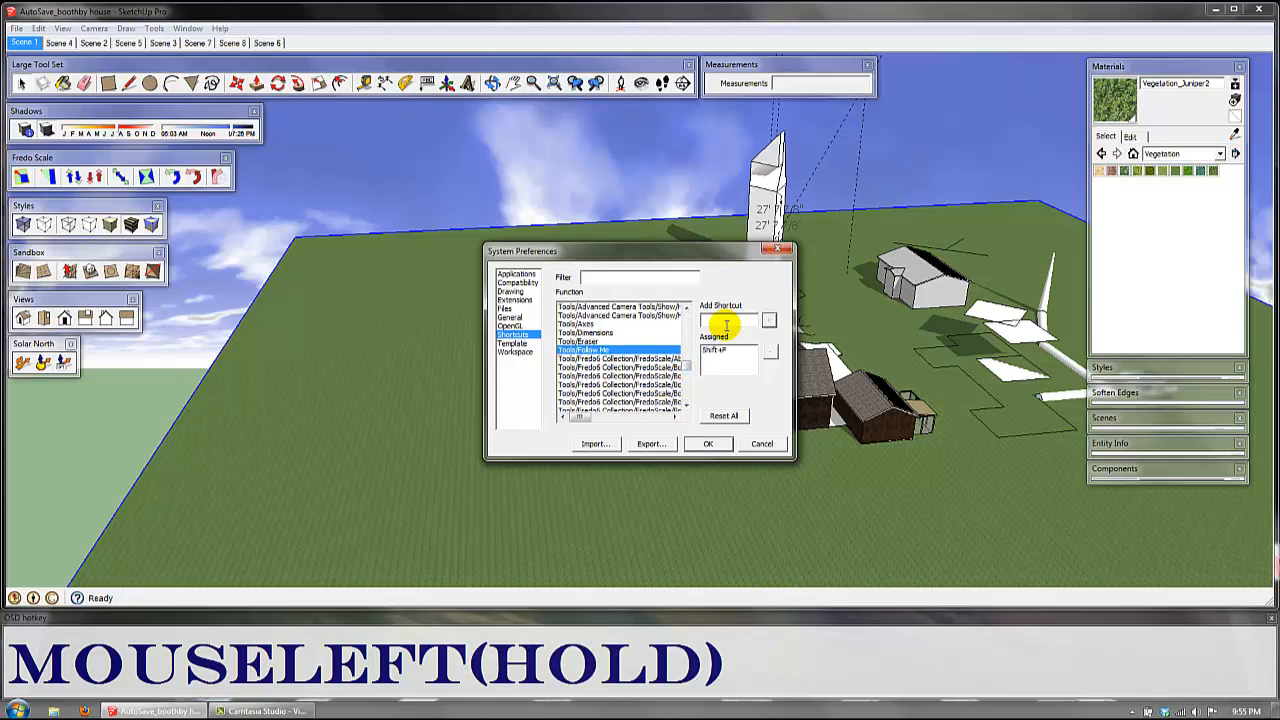
{"action": "key", "text": "shift+f"}
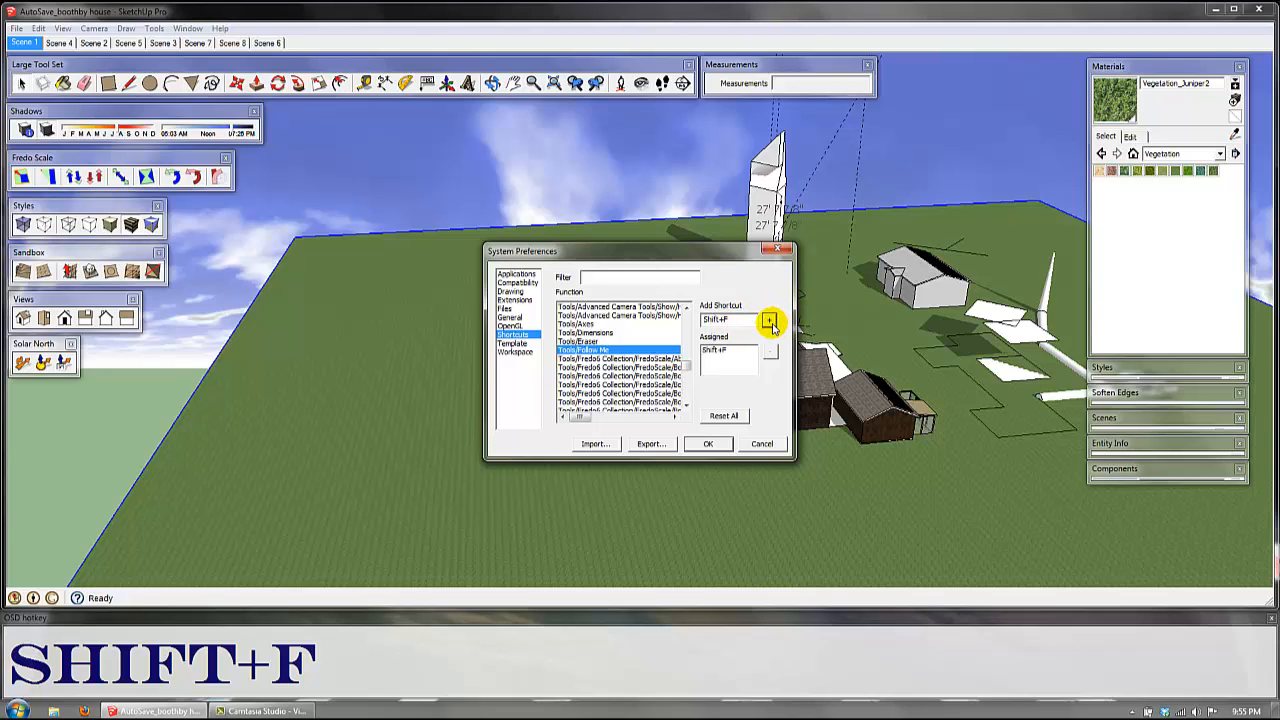
{"action": "left_click", "coordinate": [769, 321]}
{"action": "left_click", "coordinate": [684, 391]}
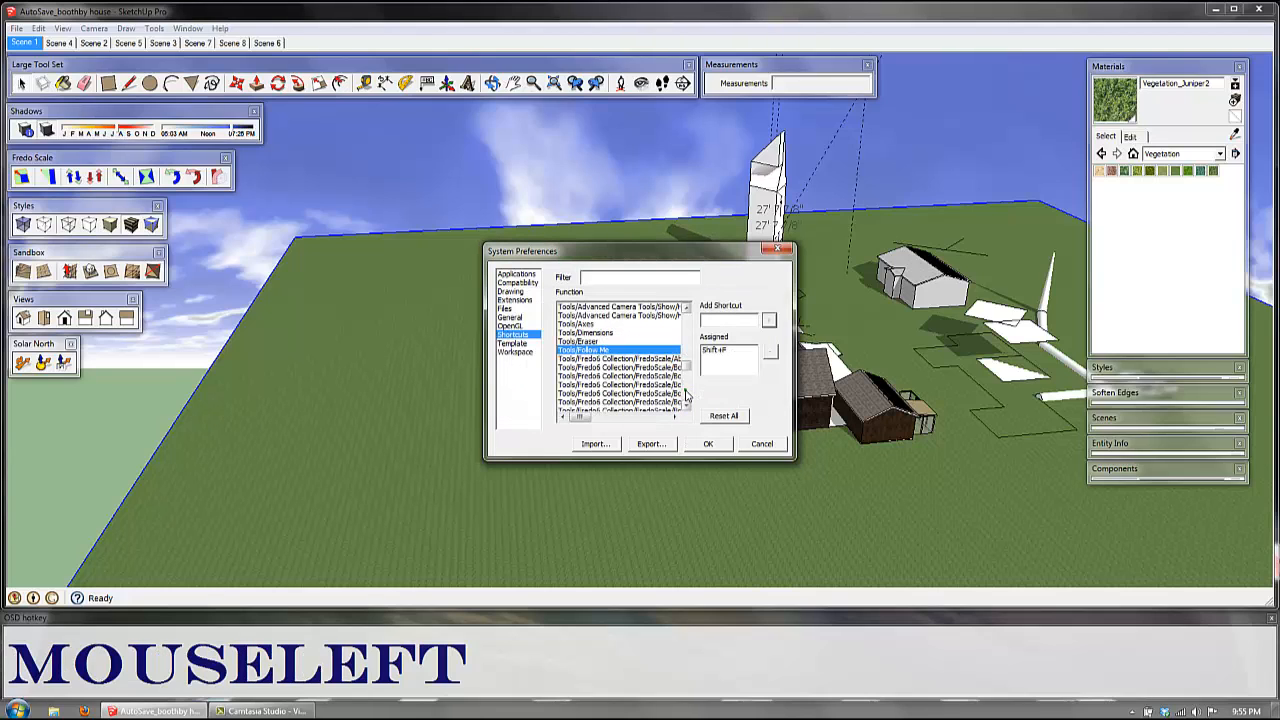
Step: Enter the shortcut G for the Edit/Make Group function and accept the preferences
{"action": "mouse_move", "coordinate": [688, 358]}
{"action": "left_mouse_down"}
{"action": "mouse_move", "coordinate": [686, 331]}
{"action": "mouse_move", "coordinate": [577, 363]}
{"action": "mouse_move", "coordinate": [609, 361]}
{"action": "left_mouse_up"}
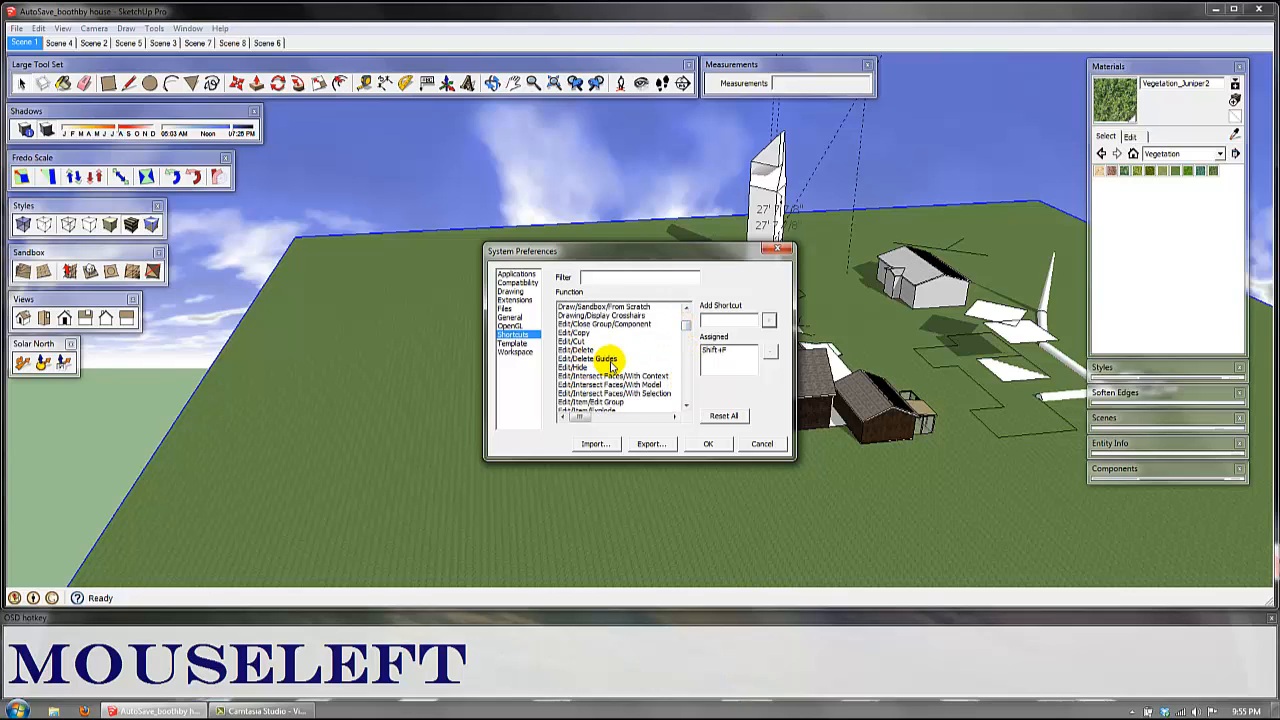
{"action": "left_click", "coordinate": [612, 359]}
{"action": "scroll", "coordinate": [633, 400], "scroll_direction": "down", "scroll_amount": 10}
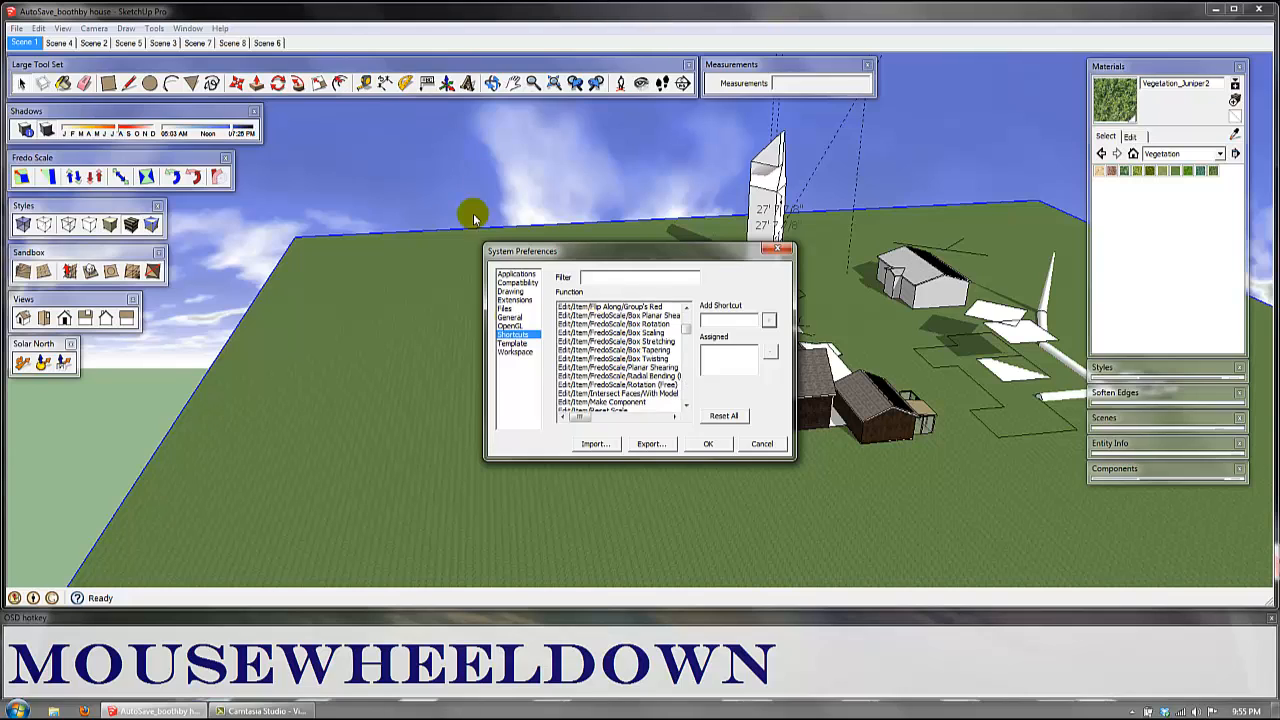
{"action": "left_click", "coordinate": [605, 384]}
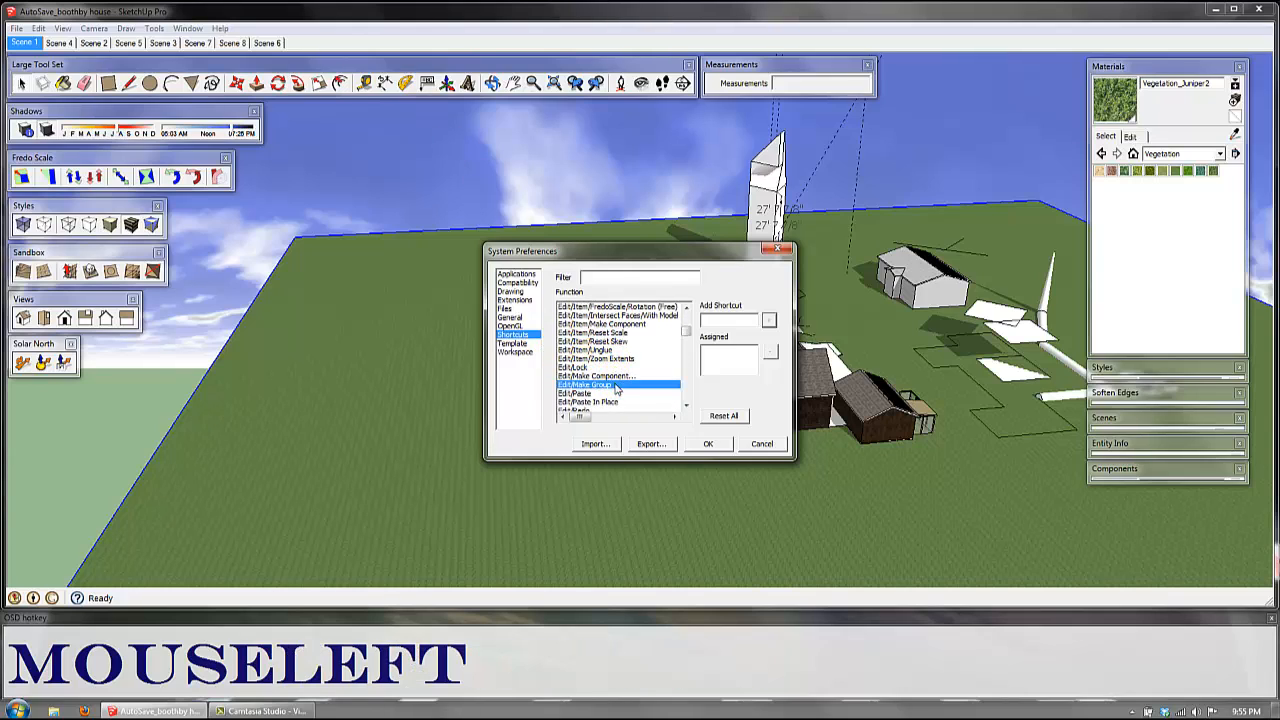
{"action": "left_click", "coordinate": [728, 320]}
{"action": "key", "text": "g"}
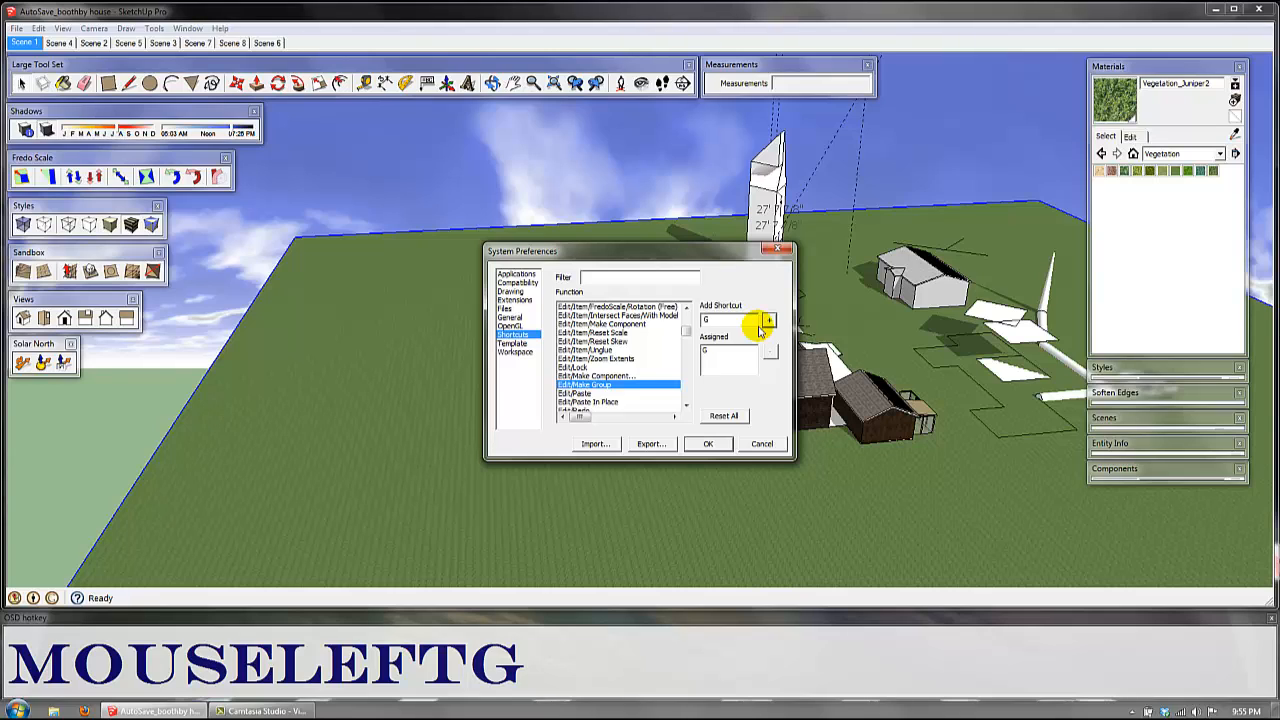
{"action": "left_click", "coordinate": [711, 449]}
{"action": "left_click", "coordinate": [711, 446]}
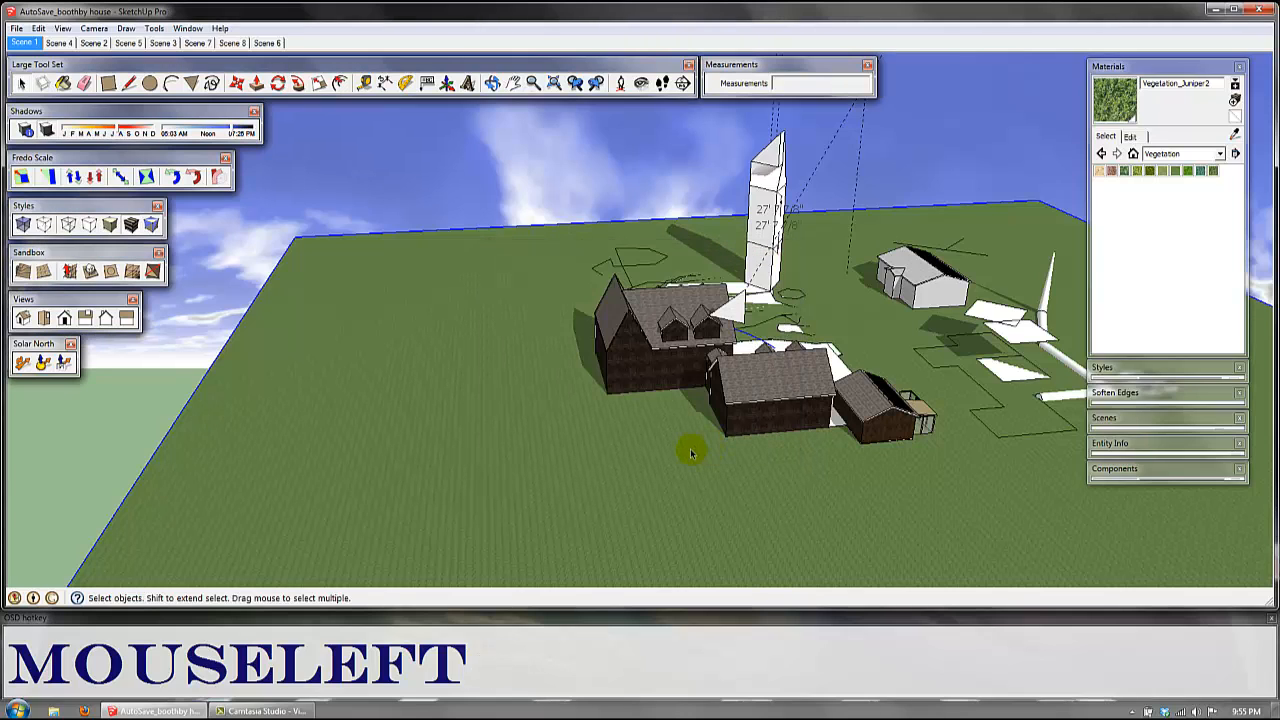
Step: Hide the selected green ground surface beneath the buildings
{"action": "middle_click_drag", "start_coordinate": [842, 425], "coordinate": [716, 375], "text": "shift"}
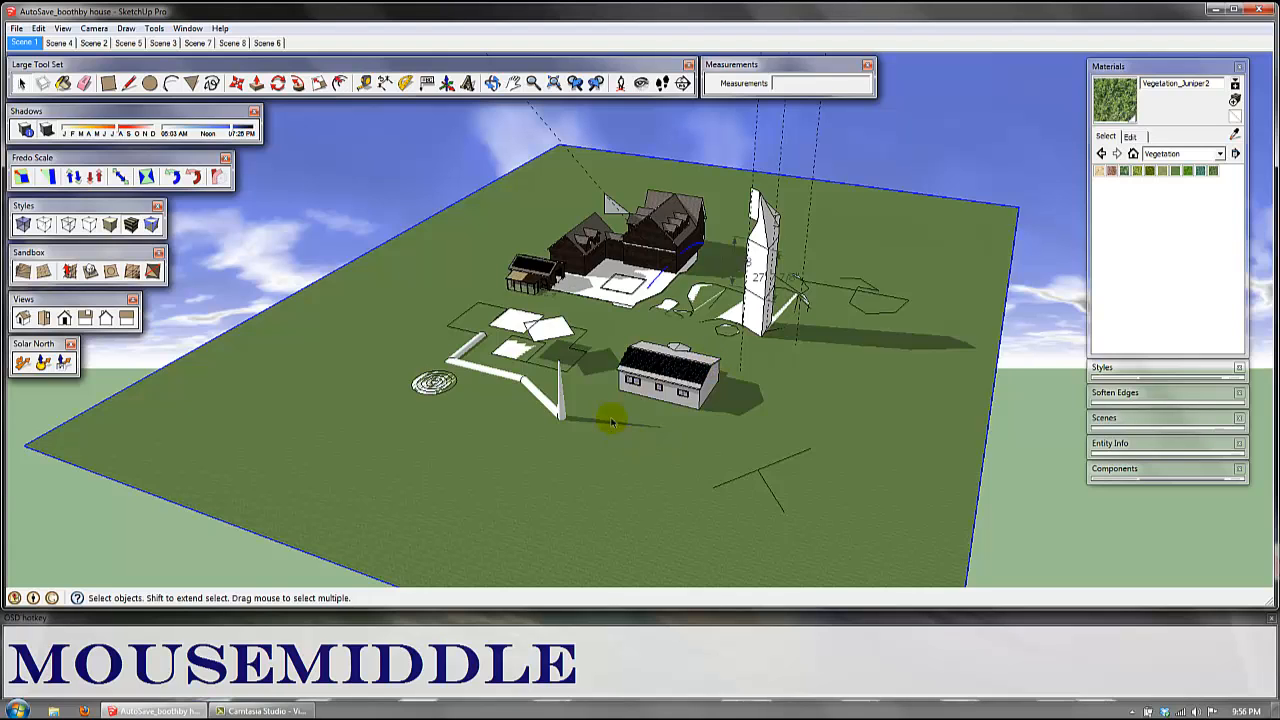
{"action": "middle_click_drag", "start_coordinate": [612, 422], "coordinate": [713, 413]}
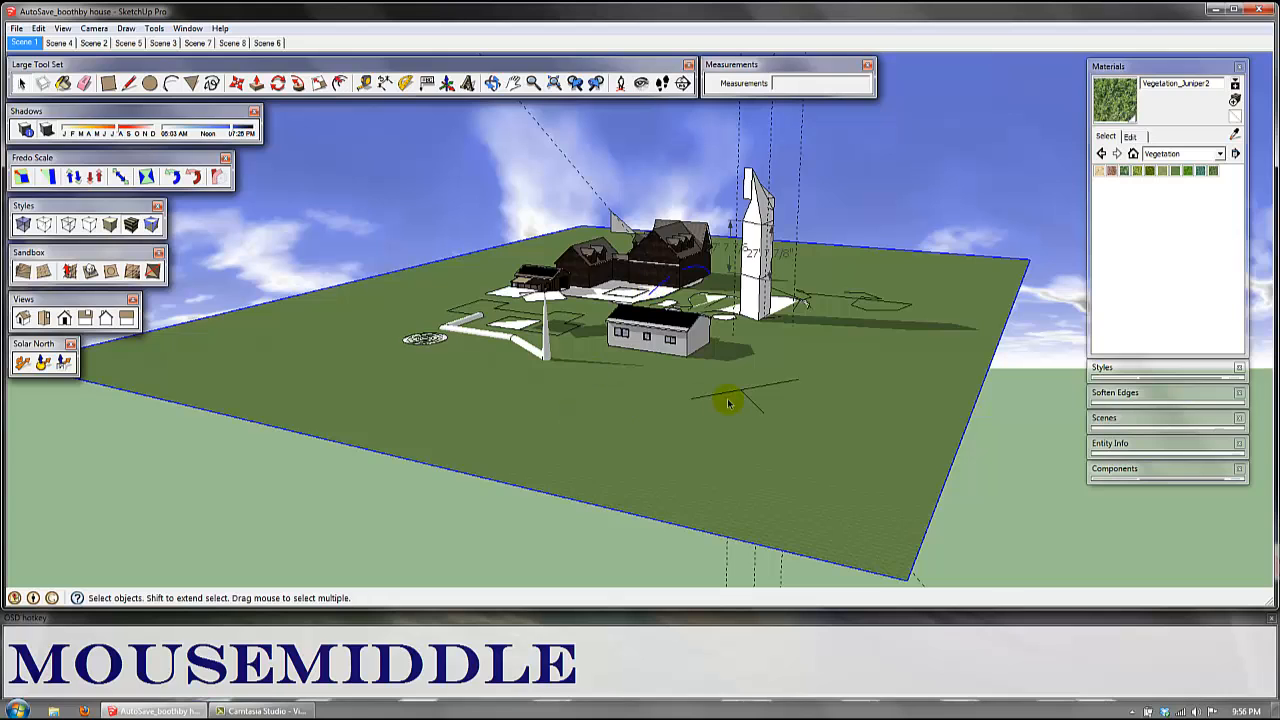
{"action": "key", "text": "shift+w"}
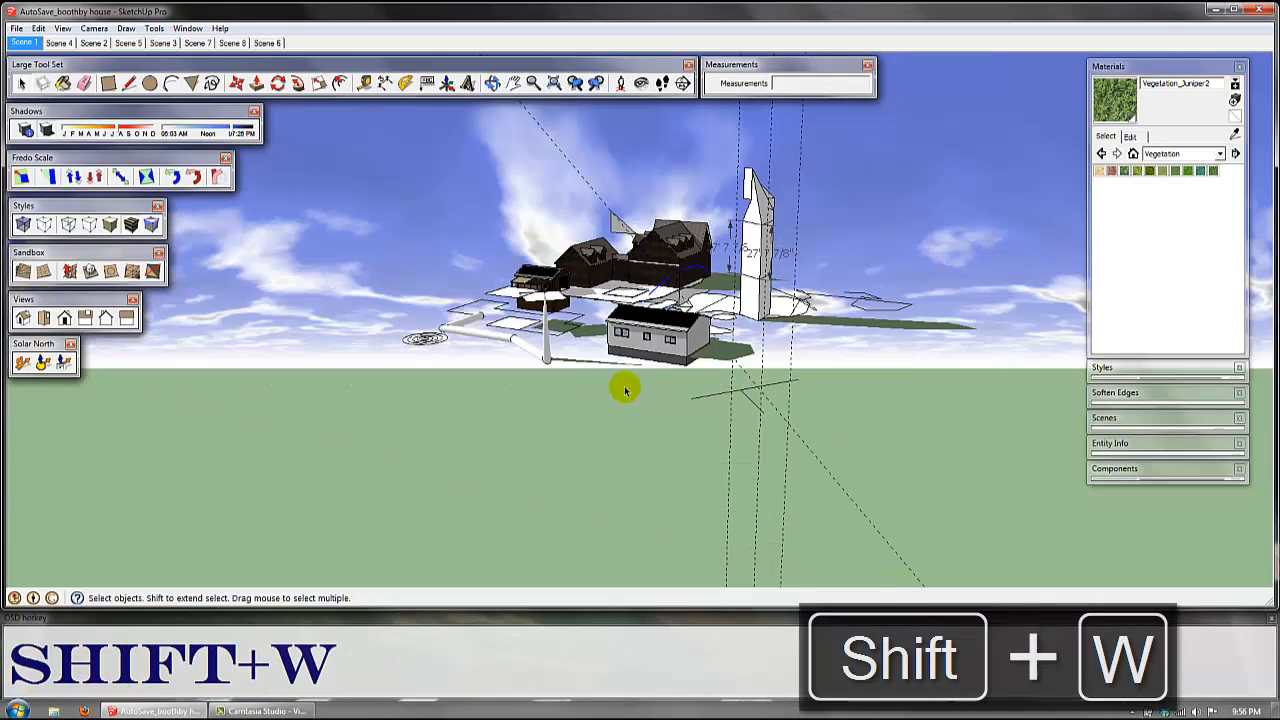
Step: Hide the tall white tower together with its dimensions and vertical guide lines
{"action": "middle_click", "coordinate": [647, 462]}
{"action": "middle_click_drag", "start_coordinate": [649, 464], "coordinate": [648, 470]}
{"action": "left_click_drag", "start_coordinate": [841, 361], "coordinate": [733, 187]}
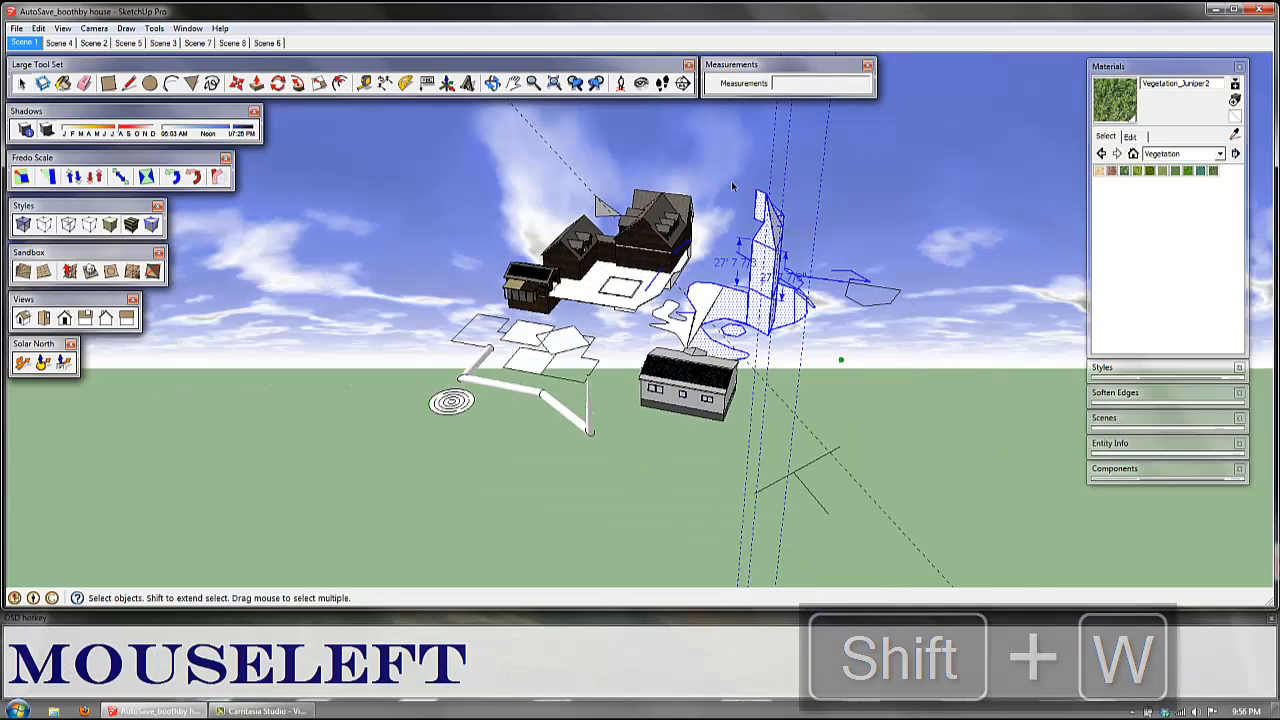
{"action": "key", "text": "shift+w"}
Step: Hide the white pipe run, the concentric circles and the rectangular shapes in front of the barn
{"action": "left_click_drag", "start_coordinate": [623, 463], "coordinate": [410, 334]}
{"action": "key", "text": "shift+w"}
{"action": "left_click_drag", "start_coordinate": [543, 374], "coordinate": [470, 319]}
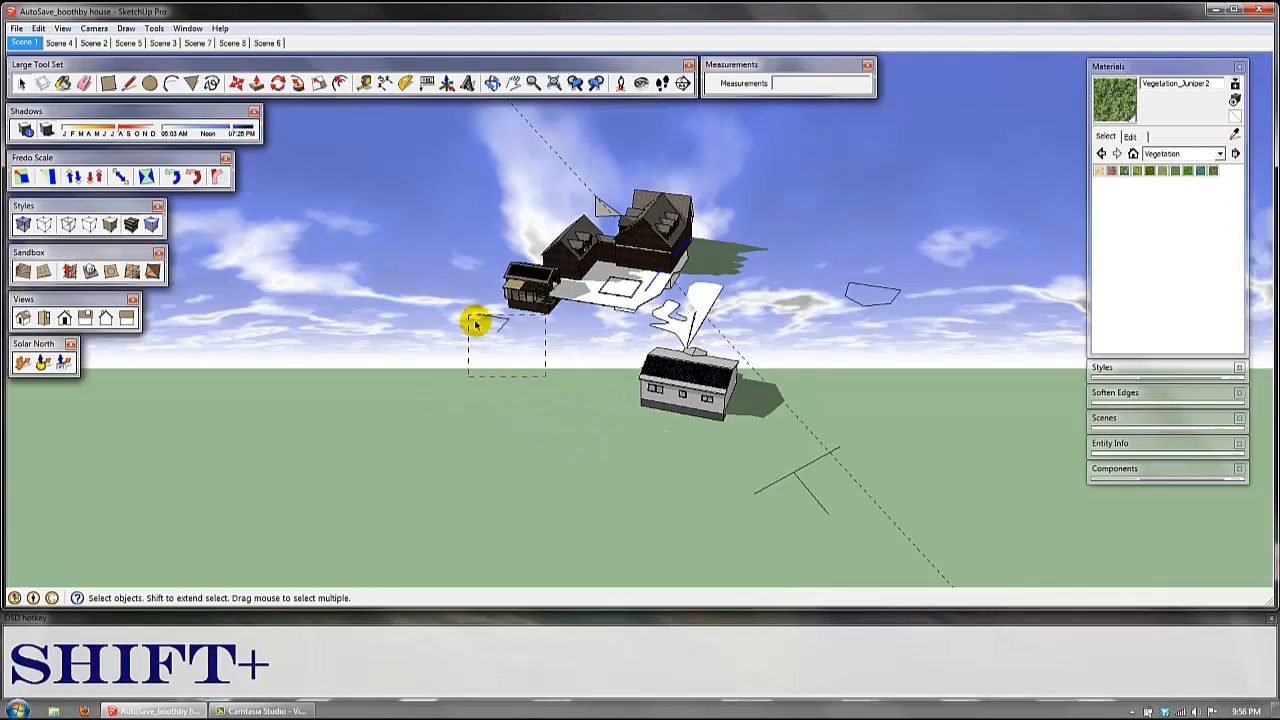
{"action": "key", "text": "shift+w"}
Step: Hide the white ground patches, the loose polygon outline and the T-shaped lines around the small white house
{"action": "left_click_drag", "start_coordinate": [730, 330], "coordinate": [640, 305]}
{"action": "key", "text": "shift+w"}
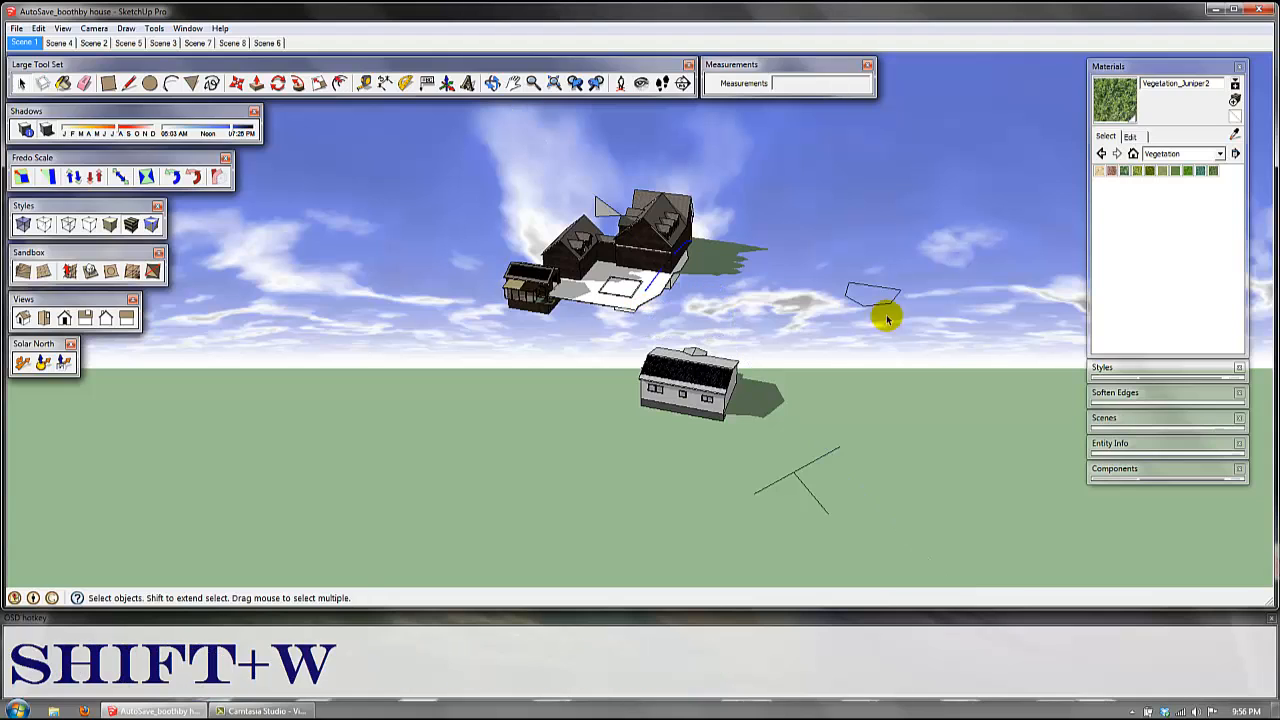
{"action": "left_click_drag", "start_coordinate": [916, 326], "coordinate": [822, 266]}
{"action": "key", "text": "shift+w"}
{"action": "left_click", "coordinate": [860, 541]}
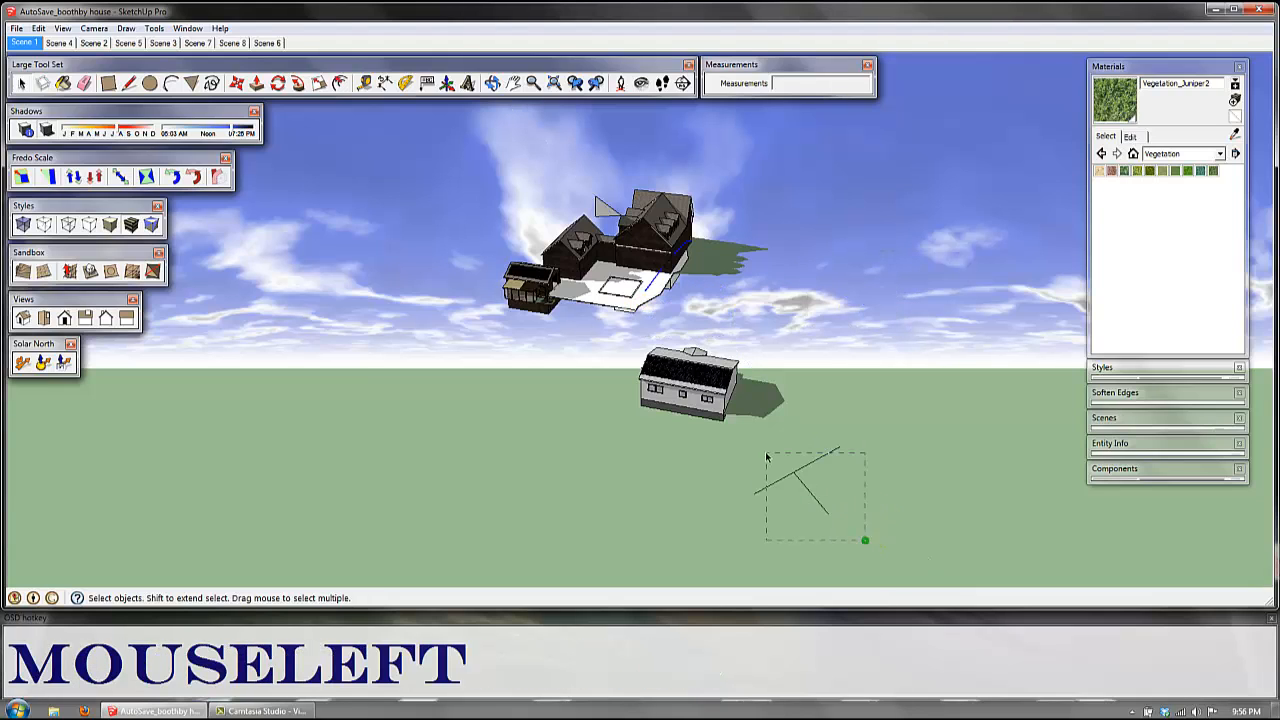
{"action": "left_click_drag", "start_coordinate": [766, 457], "coordinate": [766, 457]}
{"action": "key", "text": "shift+w"}
Step: Hide the small white house, and the barn together with the white patio
{"action": "middle_click_drag", "start_coordinate": [668, 290], "coordinate": [849, 380]}
{"action": "left_click_drag", "start_coordinate": [877, 385], "coordinate": [769, 265]}
{"action": "key", "text": "shift+w"}
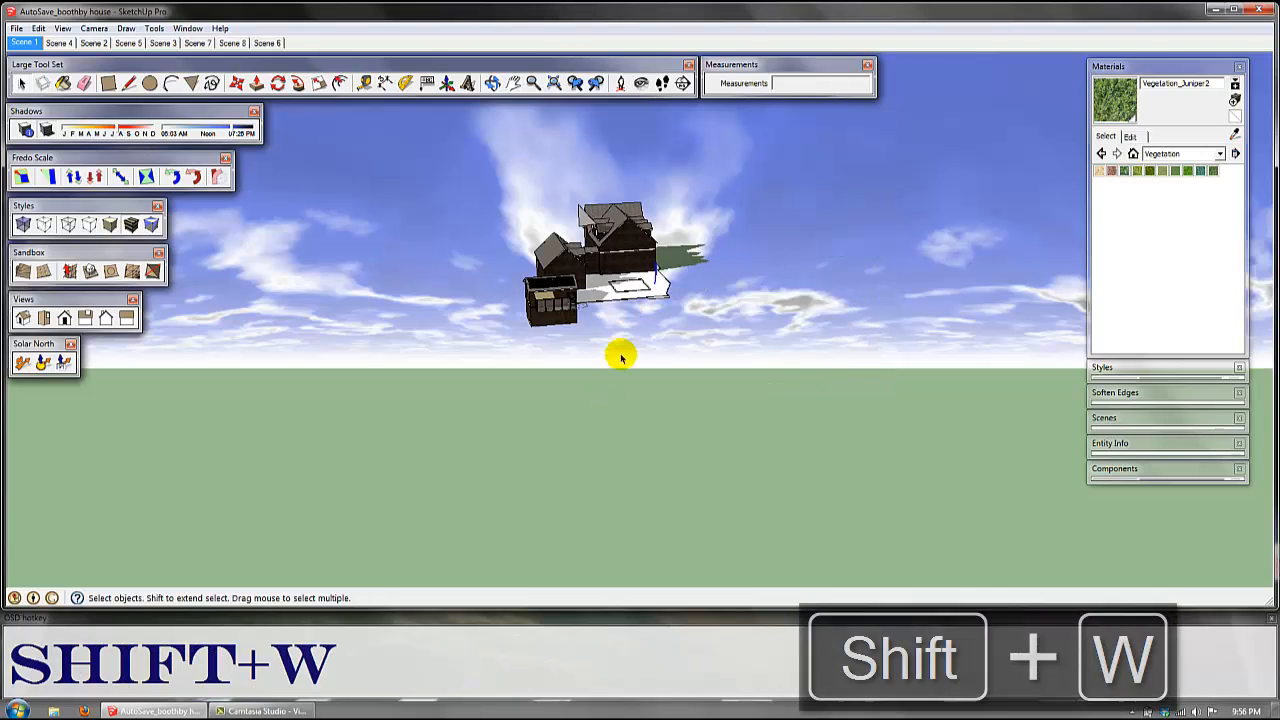
{"action": "left_click_drag", "start_coordinate": [620, 353], "coordinate": [507, 283]}
{"action": "key", "text": "shift+w"}
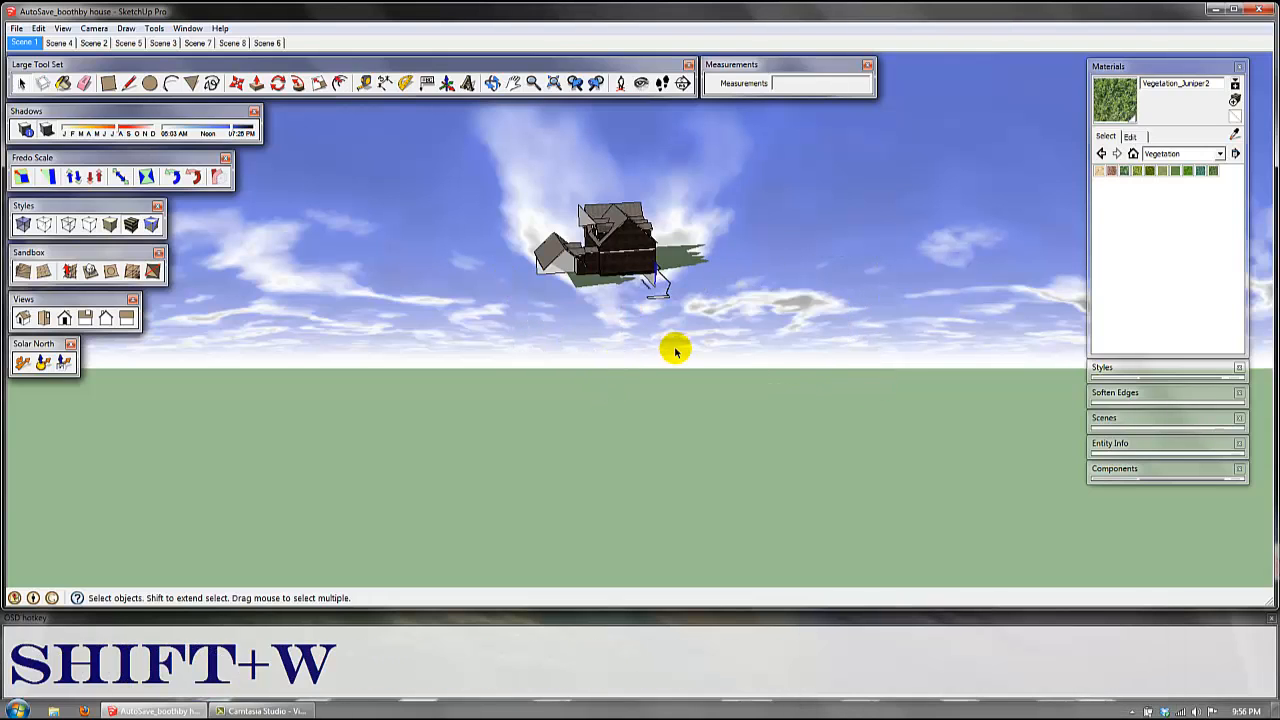
Step: Unhide all hidden parts of the model, including the green ground surface
{"action": "key", "text": "ctrl+w"}
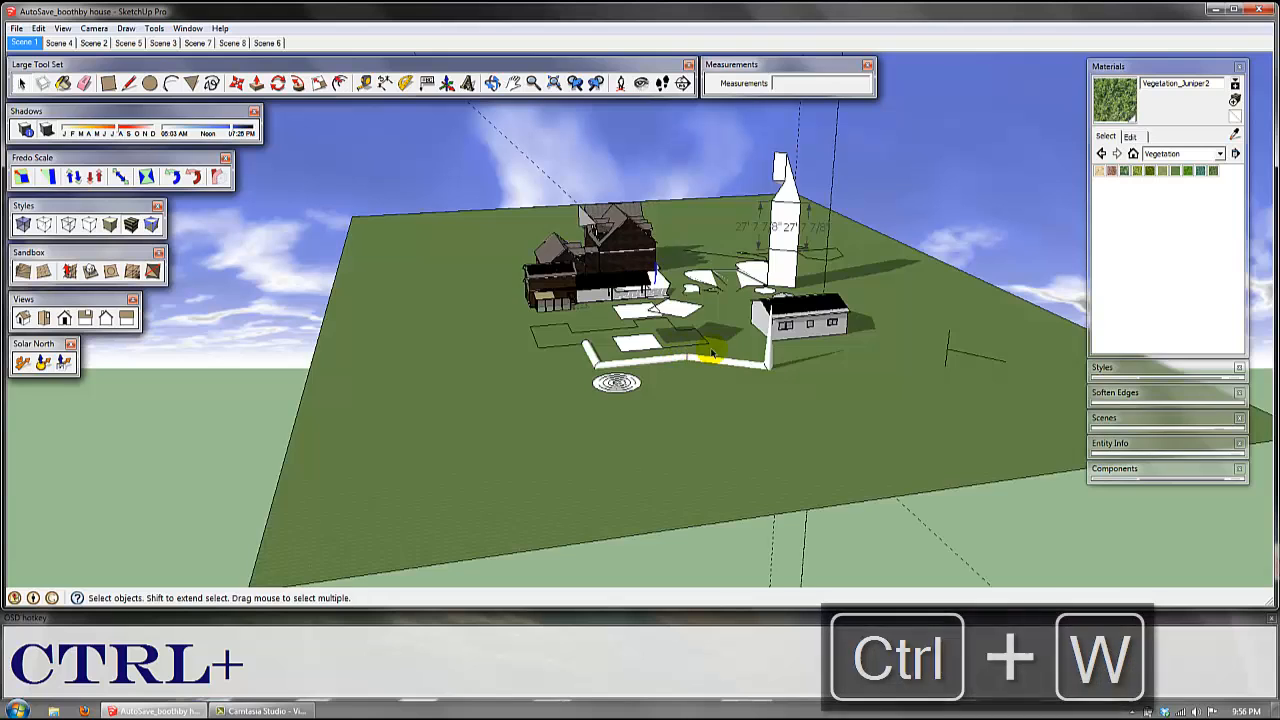
{"action": "middle_click_drag", "start_coordinate": [700, 349], "coordinate": [545, 420]}
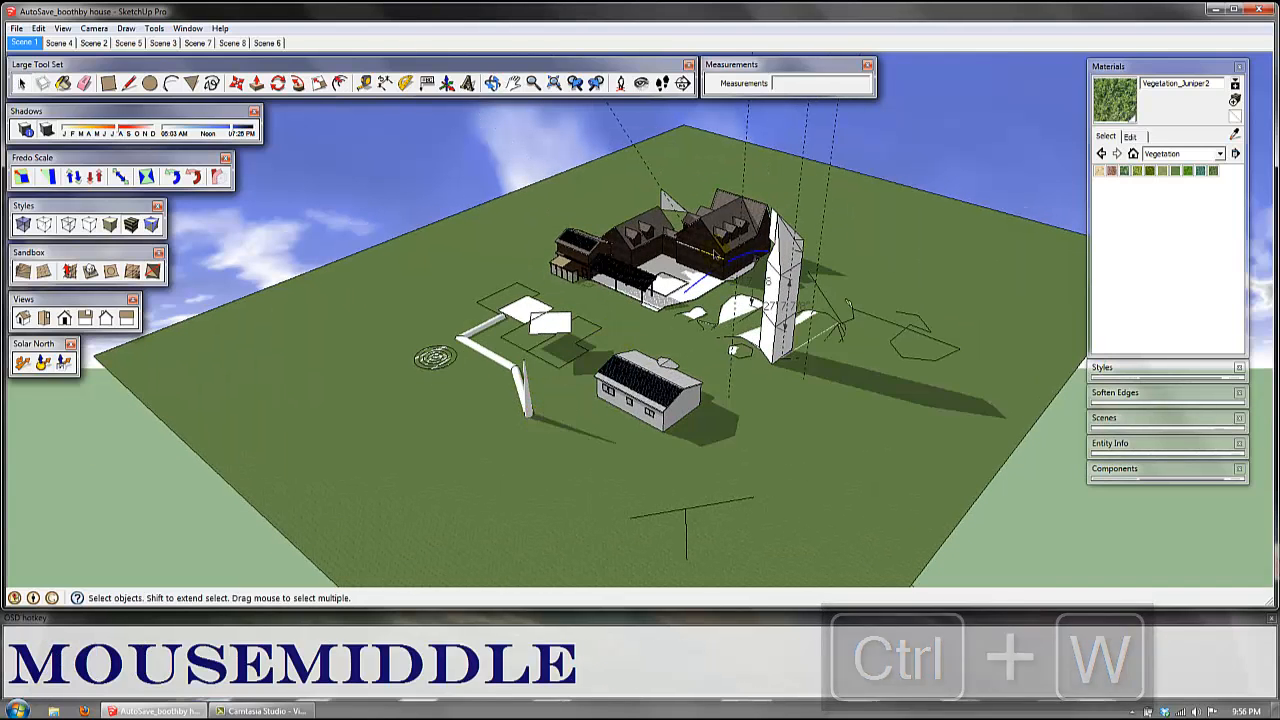
{"action": "scroll", "coordinate": [723, 230], "scroll_direction": "up", "scroll_amount": 2}
{"action": "scroll", "coordinate": [723, 230], "scroll_direction": "up", "scroll_amount": 3}
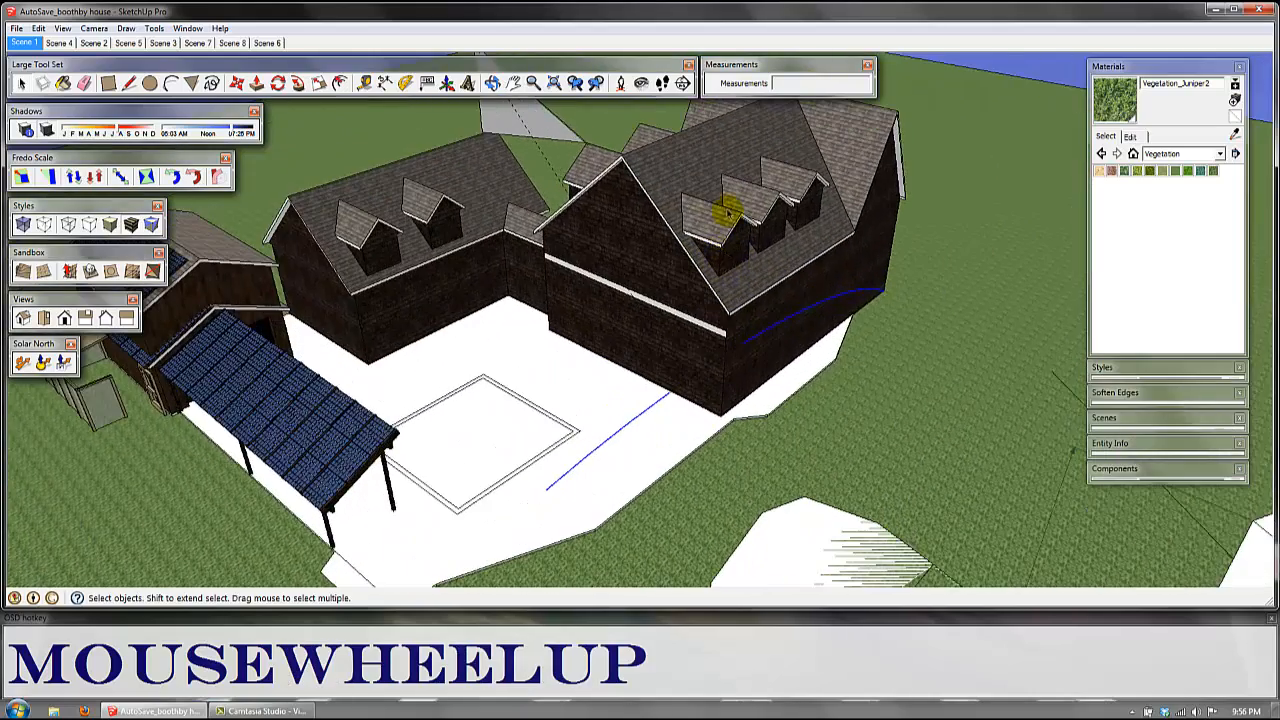
Step: Try to window-select only the first dormer on the main house roof
{"action": "left_click", "coordinate": [728, 206]}
{"action": "middle_click_drag", "start_coordinate": [728, 206], "coordinate": [749, 363]}
{"action": "scroll", "coordinate": [700, 349], "scroll_direction": "up", "scroll_amount": 5}
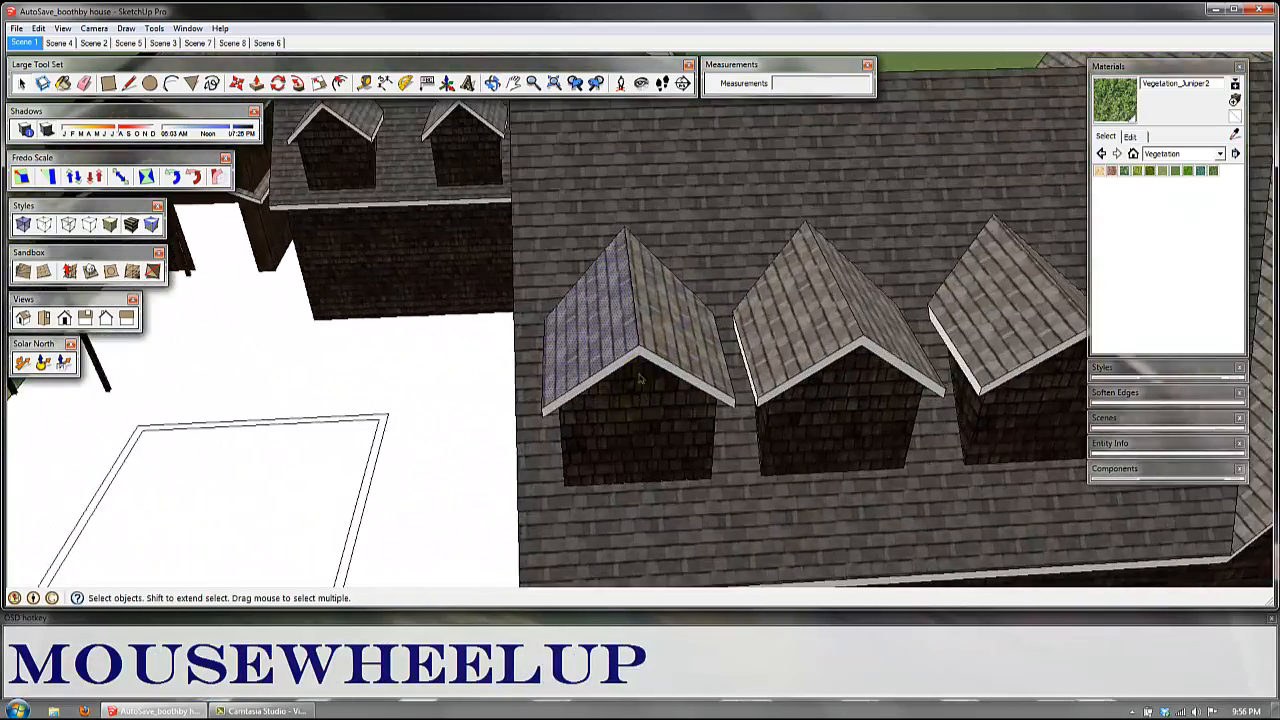
{"action": "middle_click_drag", "start_coordinate": [638, 378], "coordinate": [545, 298]}
{"action": "scroll", "coordinate": [809, 380], "scroll_direction": "down", "scroll_amount": 2}
{"action": "left_click_drag", "start_coordinate": [474, 177], "coordinate": [662, 452]}
{"action": "middle_click_drag", "start_coordinate": [662, 452], "coordinate": [703, 300]}
{"action": "scroll", "coordinate": [900, 320], "scroll_direction": "down", "scroll_amount": 3}
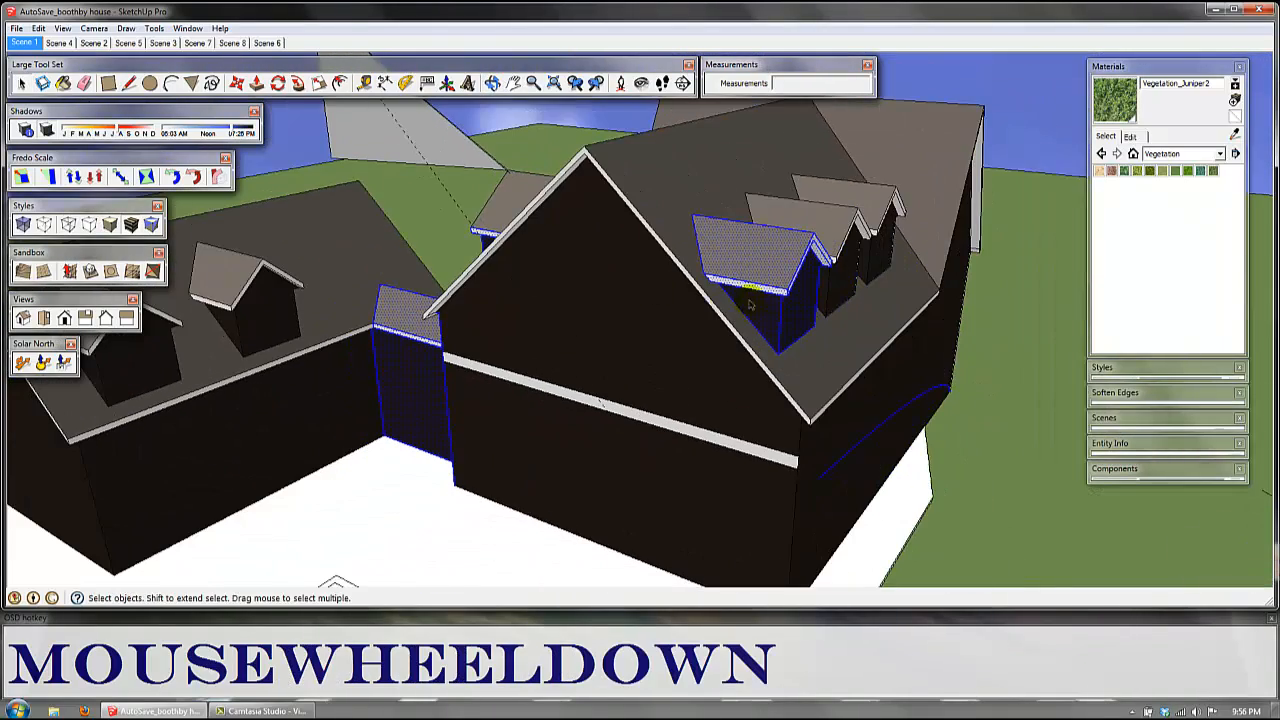
{"action": "middle_click_drag", "start_coordinate": [1020, 337], "coordinate": [900, 318]}
{"action": "scroll", "coordinate": [900, 318], "scroll_direction": "down", "scroll_amount": 3}
Step: Hide the ground, patio, house walls and the adjoining wing around the main roof's dormers
{"action": "mouse_move", "coordinate": [949, 400]}
{"action": "middle_mouse_down"}
{"action": "mouse_move", "coordinate": [914, 366]}
{"action": "mouse_move", "coordinate": [812, 428]}
{"action": "mouse_move", "coordinate": [830, 491]}
{"action": "middle_mouse_up"}
{"action": "left_click_drag", "start_coordinate": [831, 514], "coordinate": [391, 334]}
{"action": "key", "text": "shift+w"}
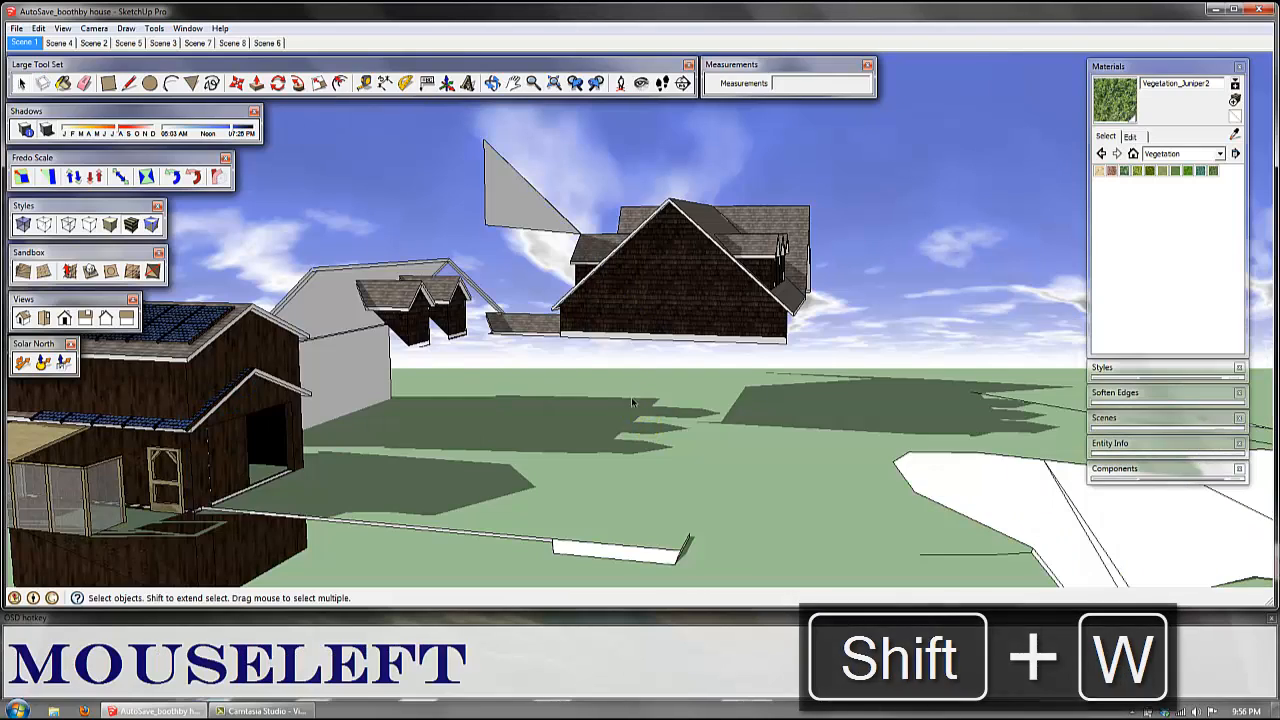
{"action": "left_click_drag", "start_coordinate": [636, 405], "coordinate": [330, 160]}
{"action": "key", "text": "shift+w"}
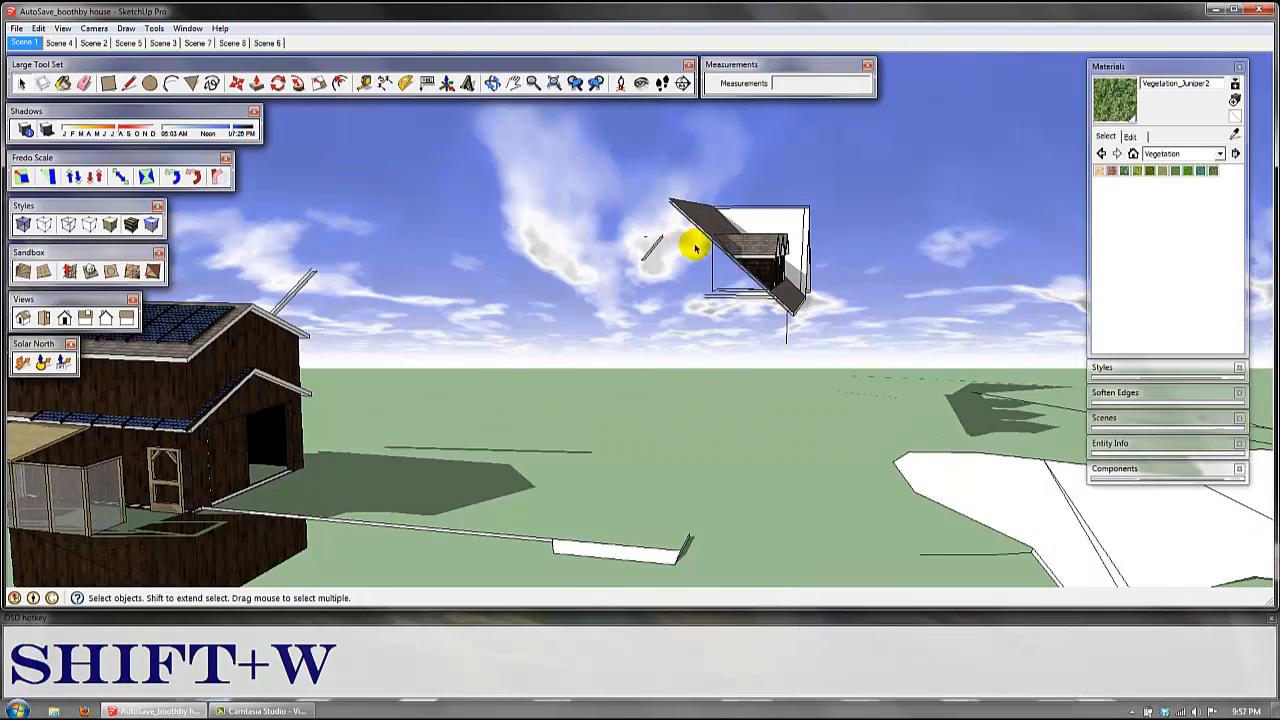
Step: Hide the main house's remaining roof slope and the faces behind the dormers
{"action": "left_click_drag", "start_coordinate": [703, 283], "coordinate": [614, 170]}
{"action": "key", "text": "shift+w"}
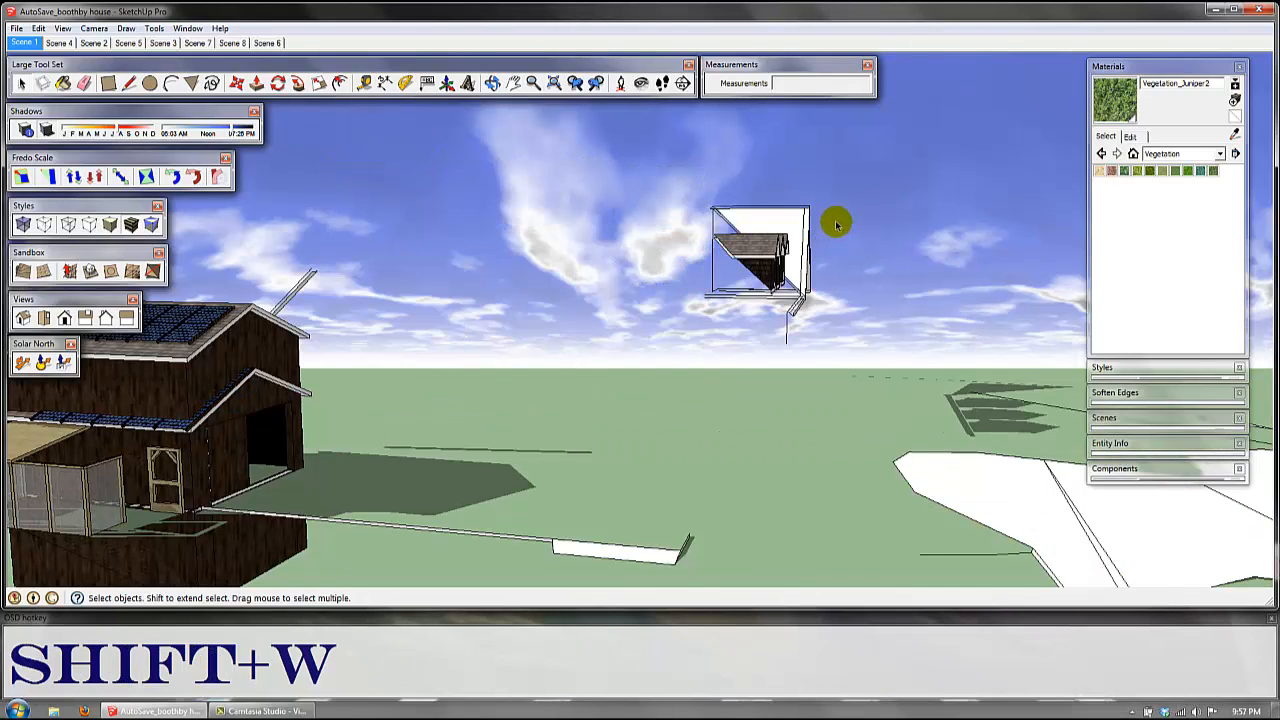
{"action": "left_click_drag", "start_coordinate": [834, 217], "coordinate": [650, 177]}
{"action": "key", "text": "shift+w"}
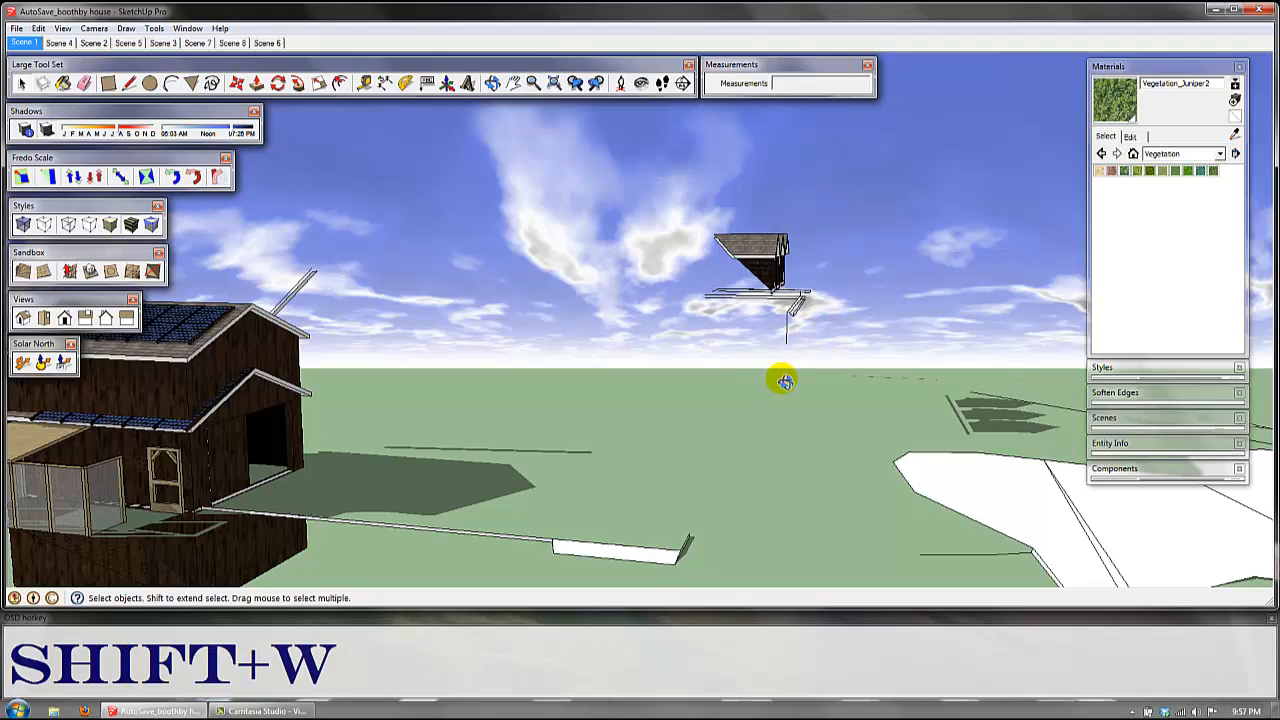
Step: Hide the leftover trim and edge pieces beneath the three main-roof dormers
{"action": "middle_click", "coordinate": [820, 351]}
{"action": "scroll", "coordinate": [783, 327], "scroll_direction": "up", "scroll_amount": 2}
{"action": "scroll", "coordinate": [783, 327], "scroll_direction": "up", "scroll_amount": 2}
{"action": "left_click_drag", "start_coordinate": [830, 395], "coordinate": [612, 265]}
{"action": "key", "text": "shift+w"}
Step: Hide the two neighbouring dormers and the stray edge beside the first dormer
{"action": "middle_click_drag", "start_coordinate": [690, 292], "coordinate": [963, 309]}
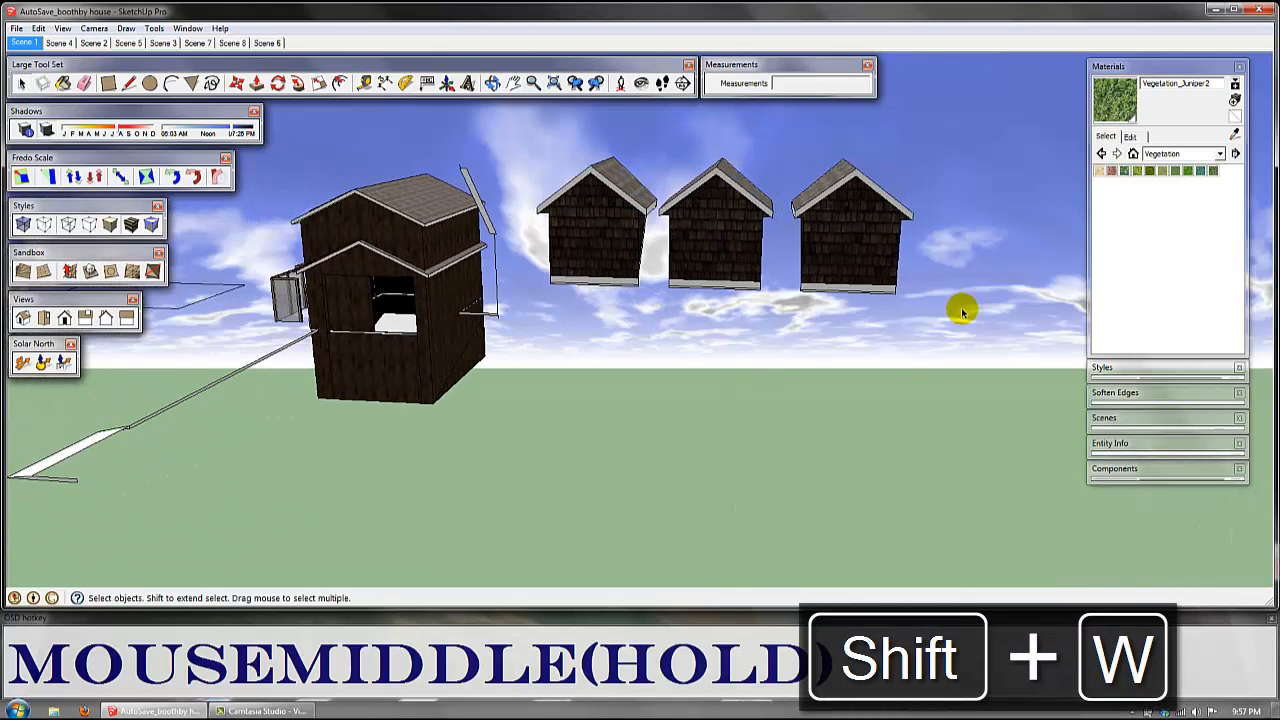
{"action": "left_click_drag", "start_coordinate": [950, 328], "coordinate": [665, 137]}
{"action": "key", "text": "shift+w"}
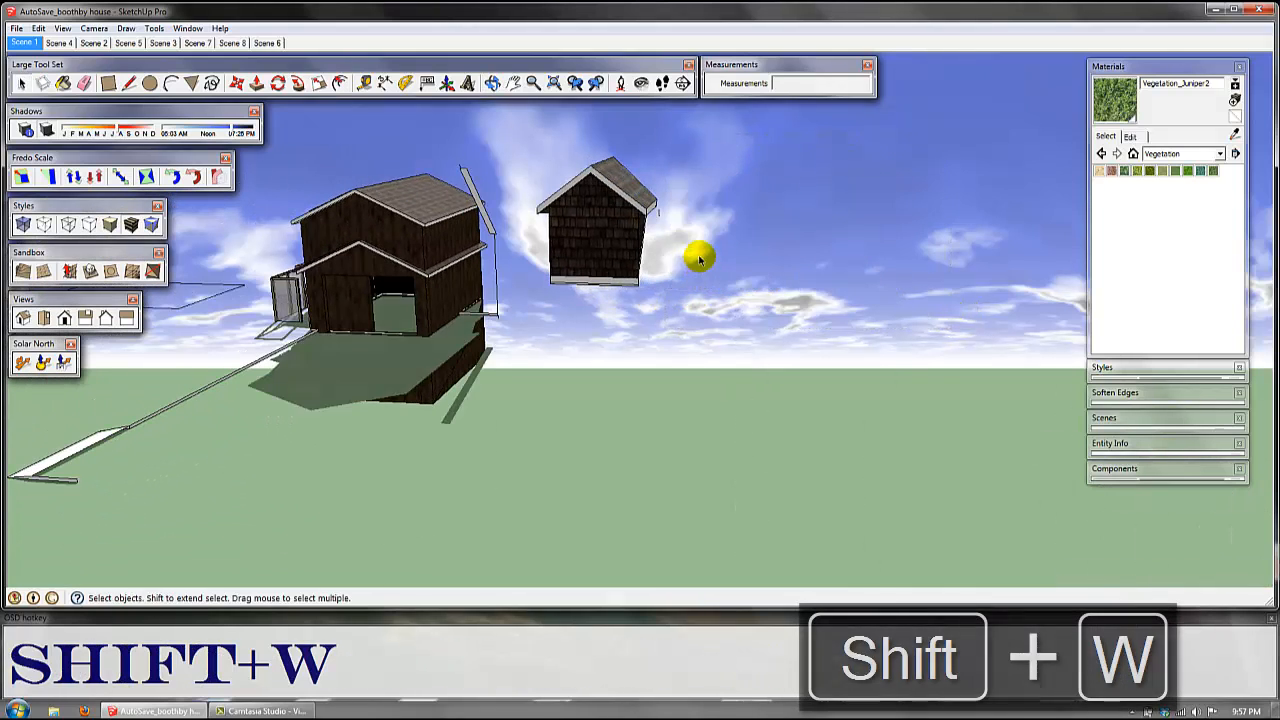
{"action": "left_click", "coordinate": [664, 221]}
{"action": "key", "text": "shift+w"}
Step: Window-select the whole isolated dormer and make it a group
{"action": "middle_click_drag", "start_coordinate": [609, 283], "coordinate": [751, 272]}
{"action": "left_click_drag", "start_coordinate": [530, 140], "coordinate": [845, 333]}
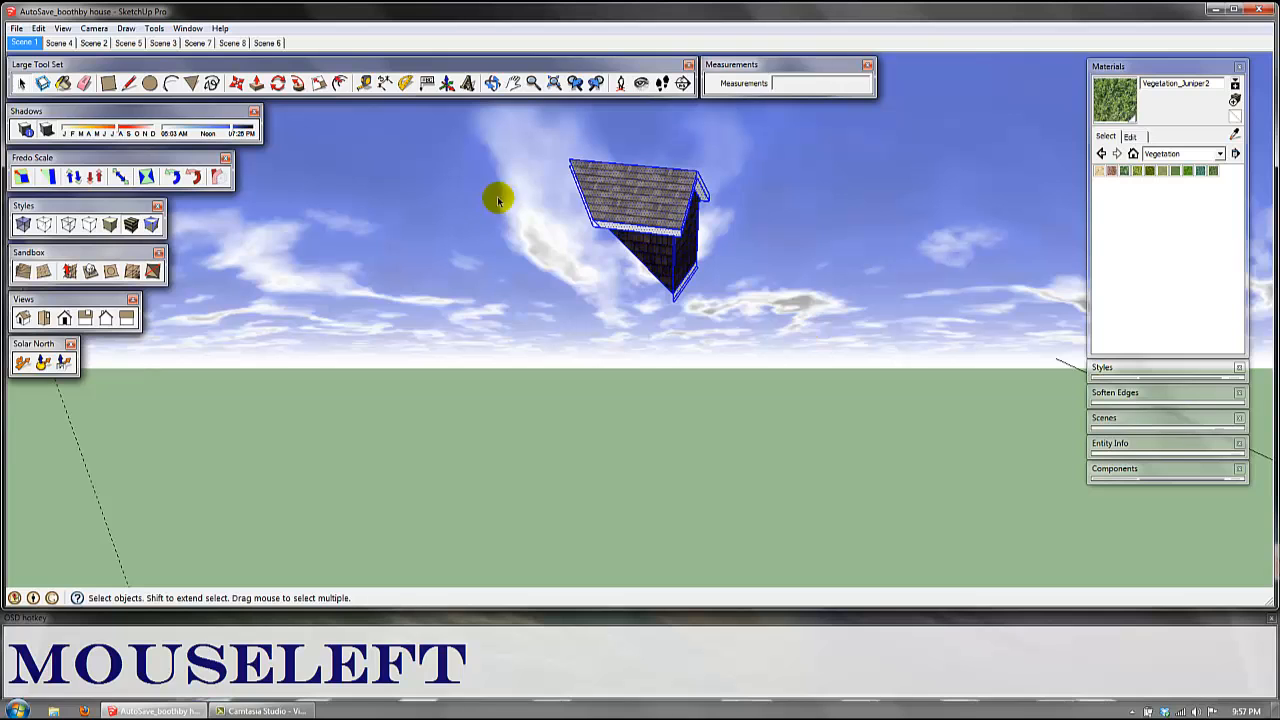
{"action": "key", "text": "g"}
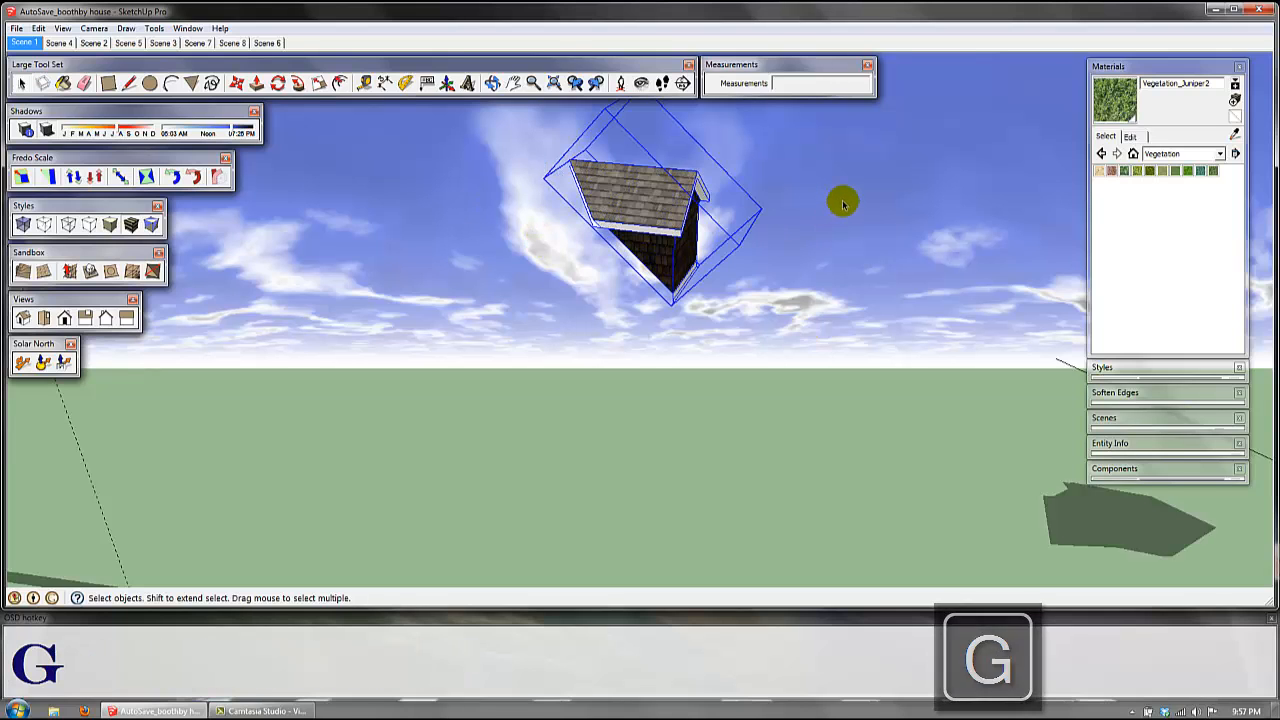
Step: Unhide all model parts and move the grouped dormer off the roof to beyond the solar canopy
{"action": "key", "text": "ctrl+w"}
{"action": "middle_click_drag", "start_coordinate": [554, 251], "coordinate": [748, 394]}
{"action": "scroll", "coordinate": [490, 265], "scroll_direction": "down", "scroll_amount": 3}
{"action": "key", "text": "m"}
{"action": "left_click", "coordinate": [701, 285]}
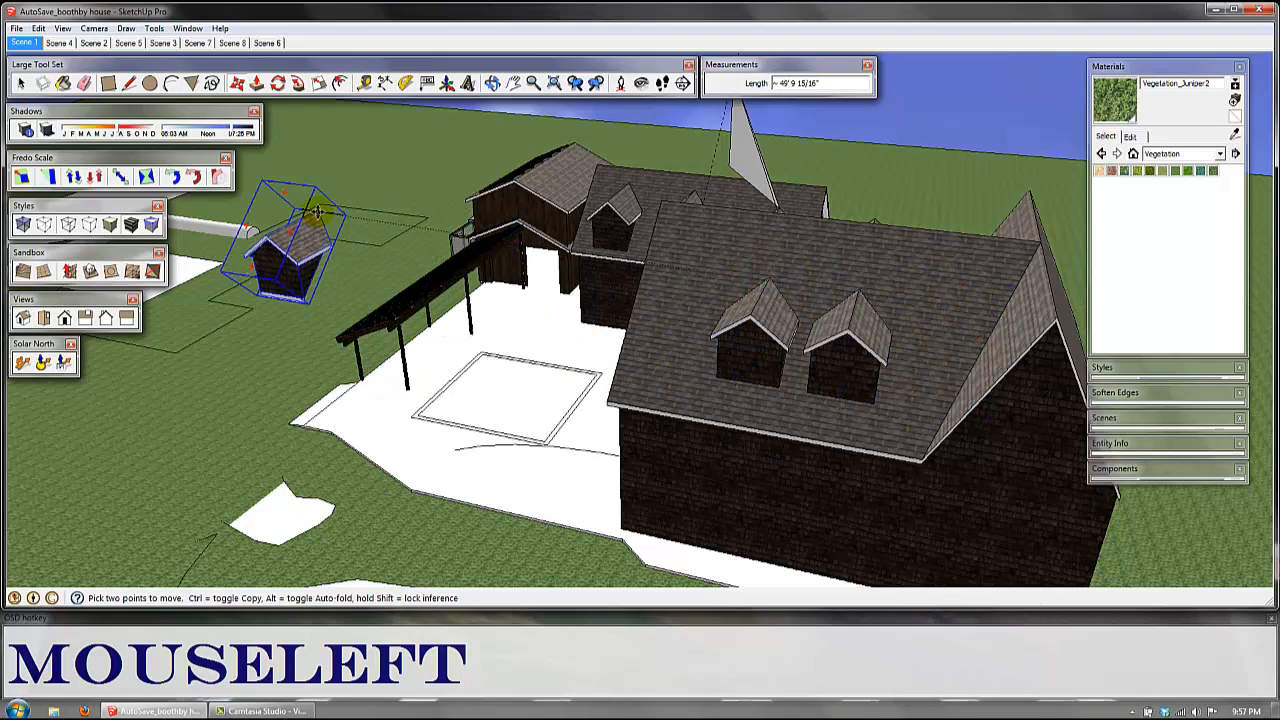
{"action": "key", "text": "Escape"}
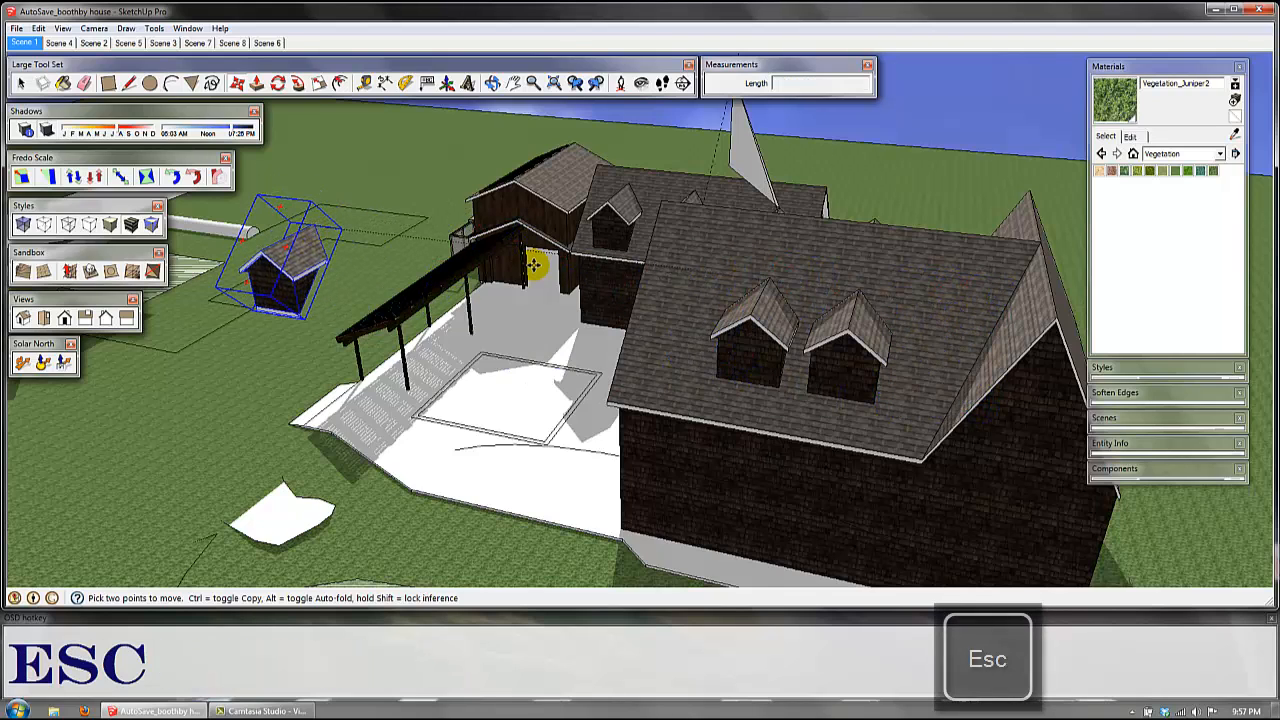
Step: Undo the dormer's move and grouping, and unhide all model parts
{"action": "key", "text": "ctrl+z"}
{"action": "key", "text": "ctrl+z"}
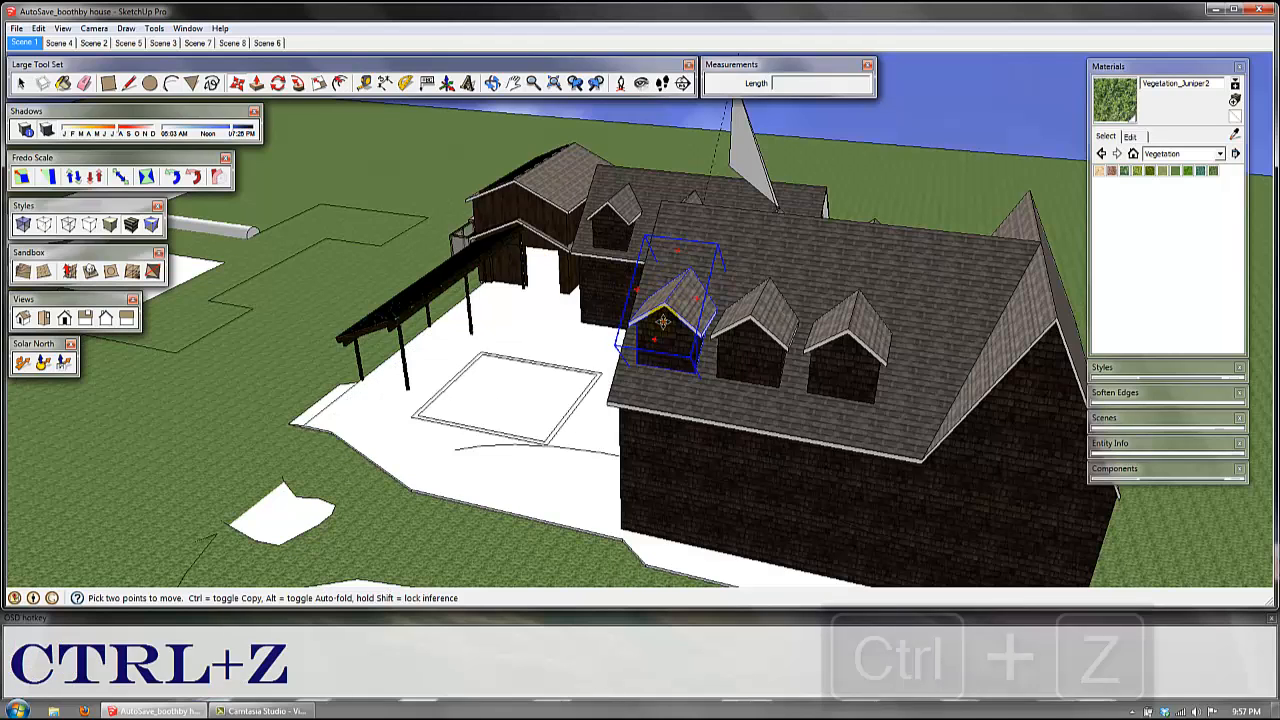
{"action": "key", "text": "ctrl+z"}
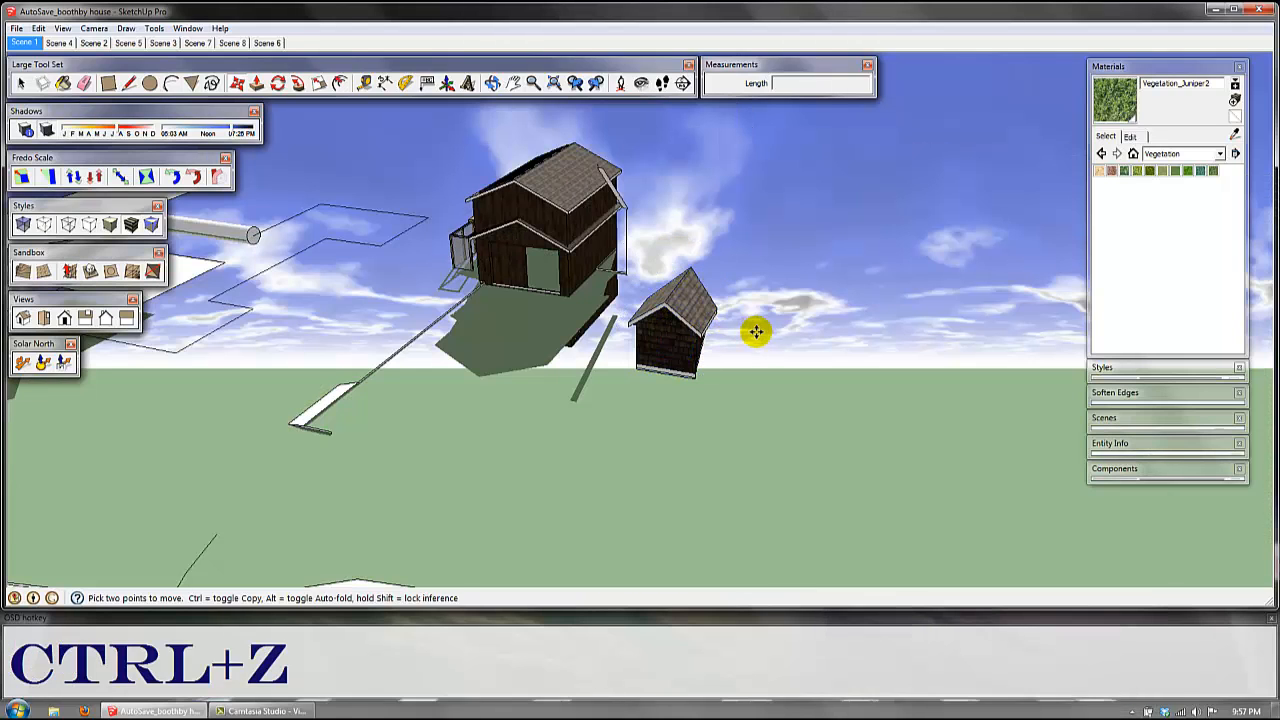
{"action": "key", "text": "ctrl+w"}
Step: Window-select the ungrouped first dormer, try to move its geometry off the roof, and cancel the move
{"action": "key", "text": "space"}
{"action": "left_click", "coordinate": [690, 308]}
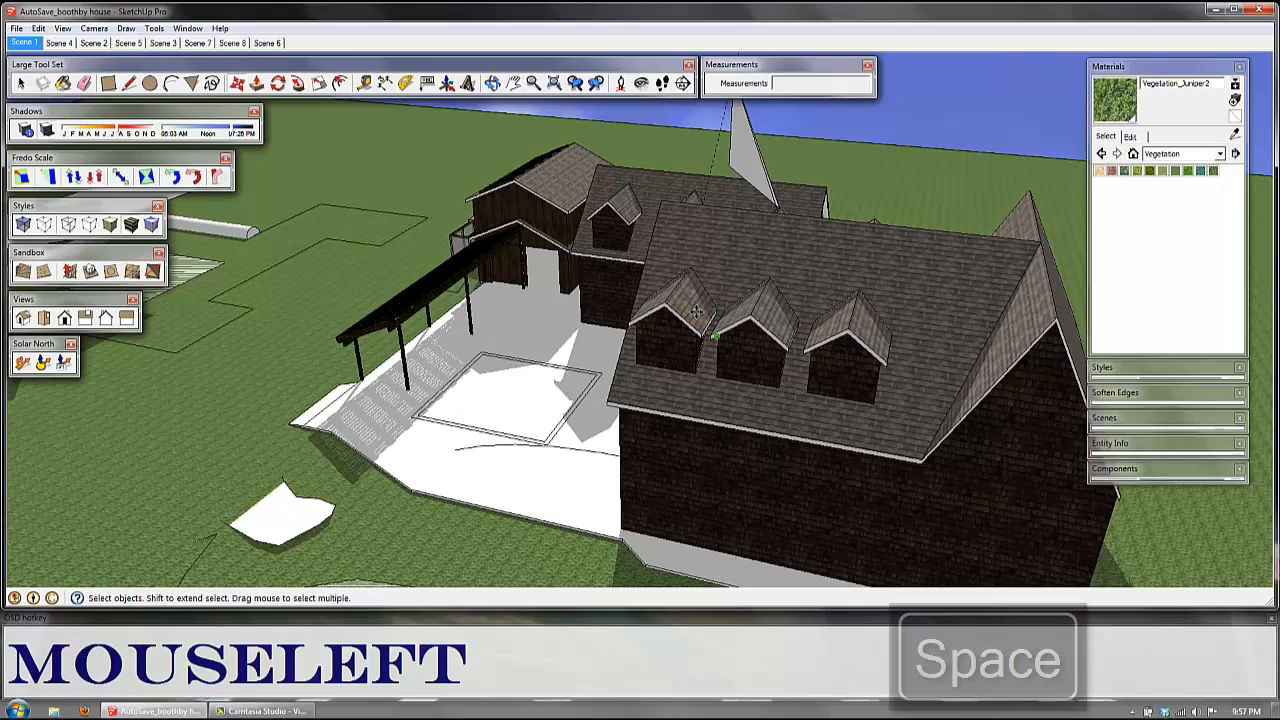
{"action": "middle_click_drag", "start_coordinate": [678, 312], "coordinate": [735, 288]}
{"action": "double_click", "coordinate": [736, 285]}
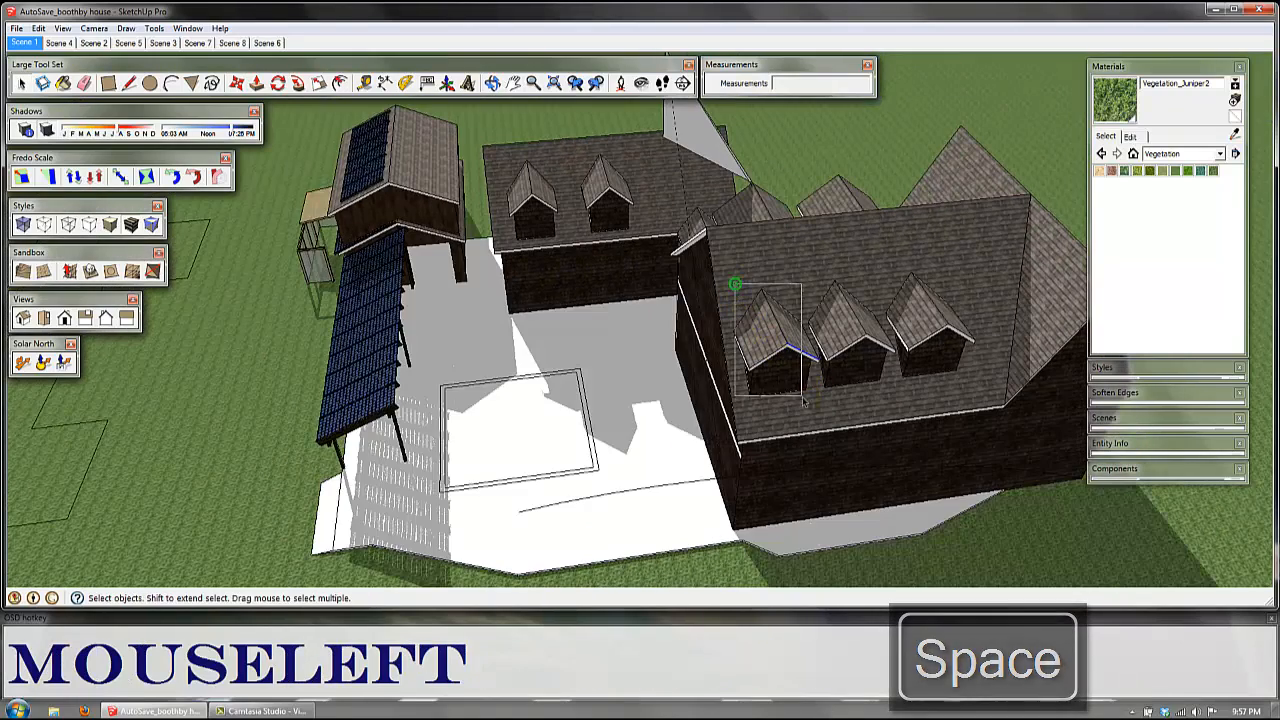
{"action": "left_click", "coordinate": [814, 409]}
{"action": "key", "text": "m"}
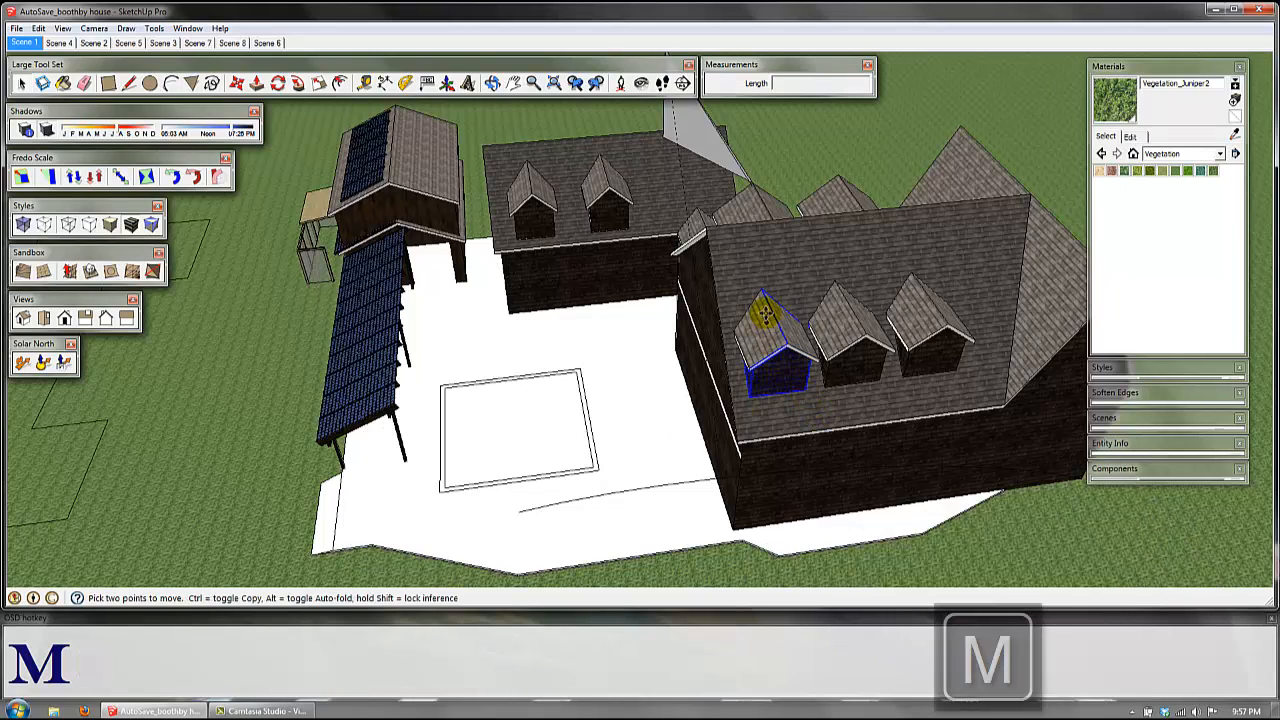
{"action": "left_click_drag", "start_coordinate": [765, 312], "coordinate": [628, 315]}
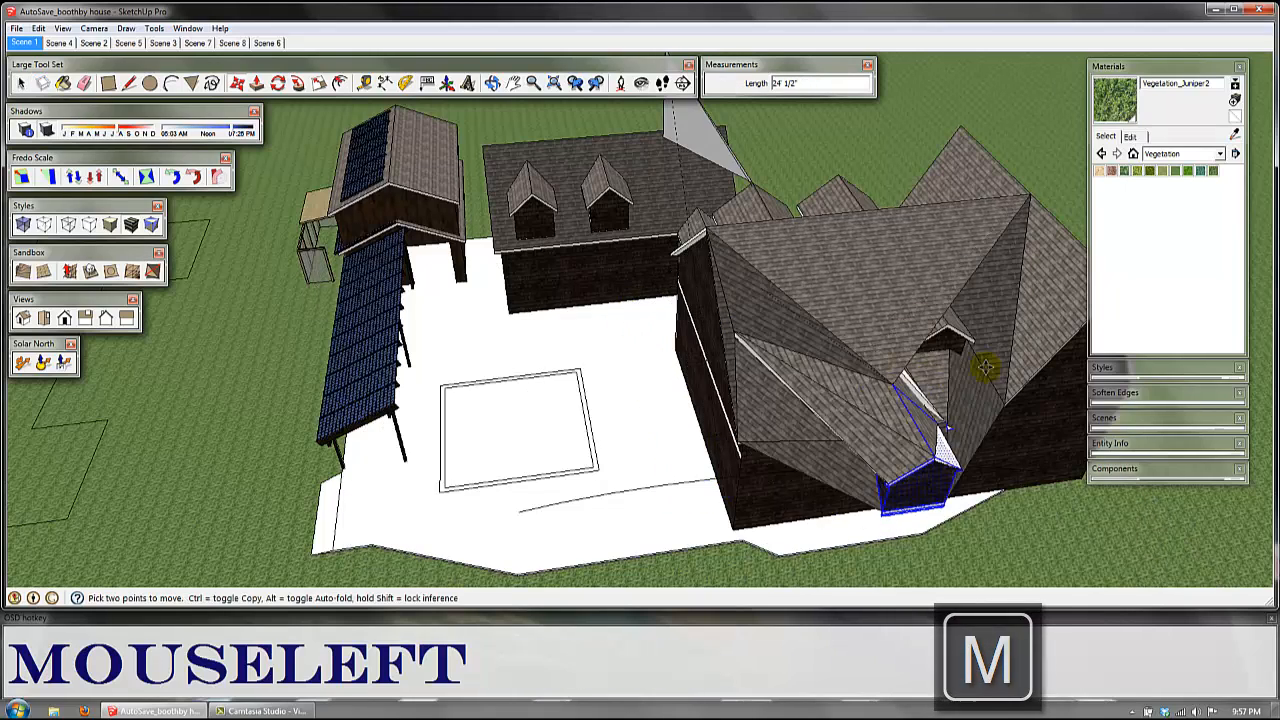
{"action": "key", "text": "Escape"}
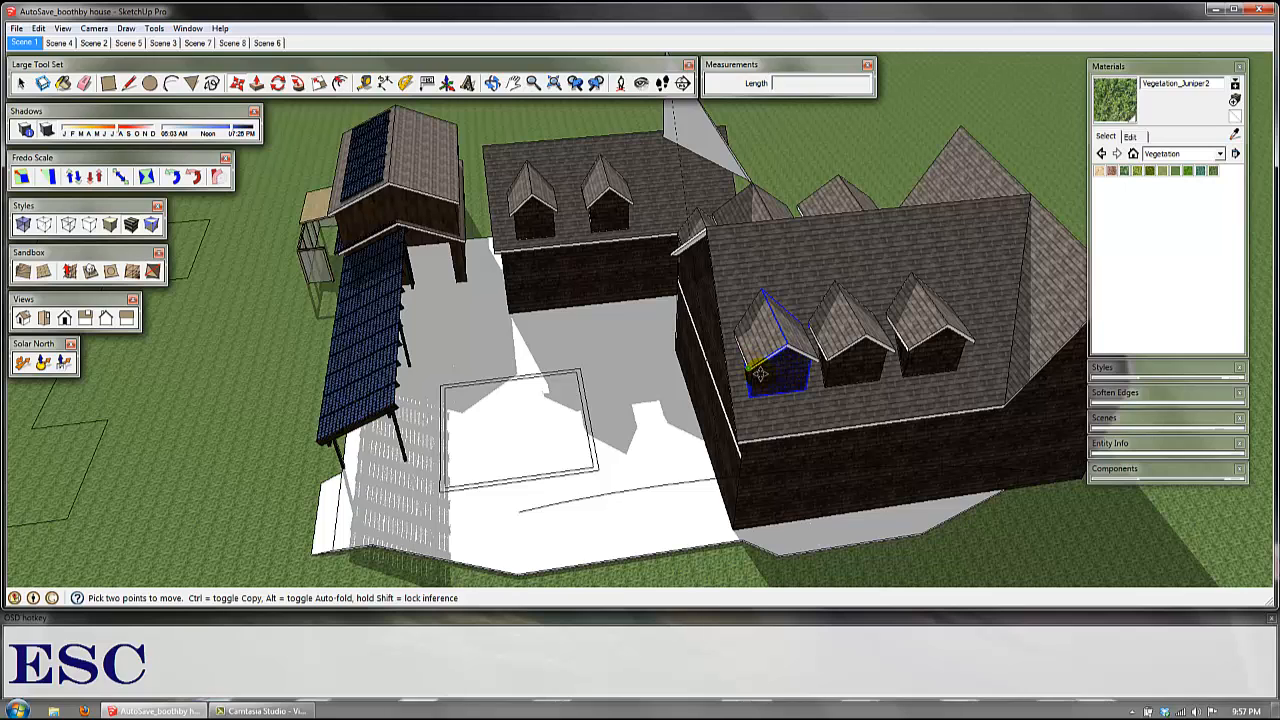
{"action": "left_click", "coordinate": [760, 373]}
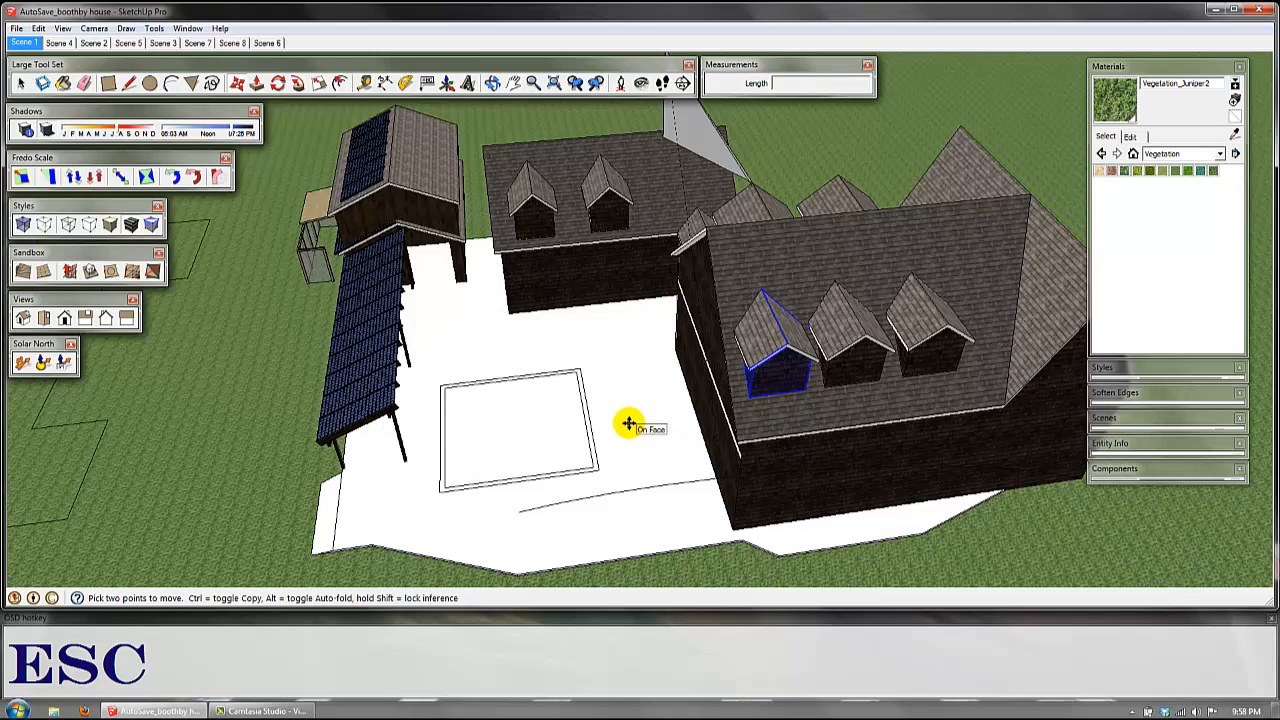
{"action": "key", "text": "Escape"}
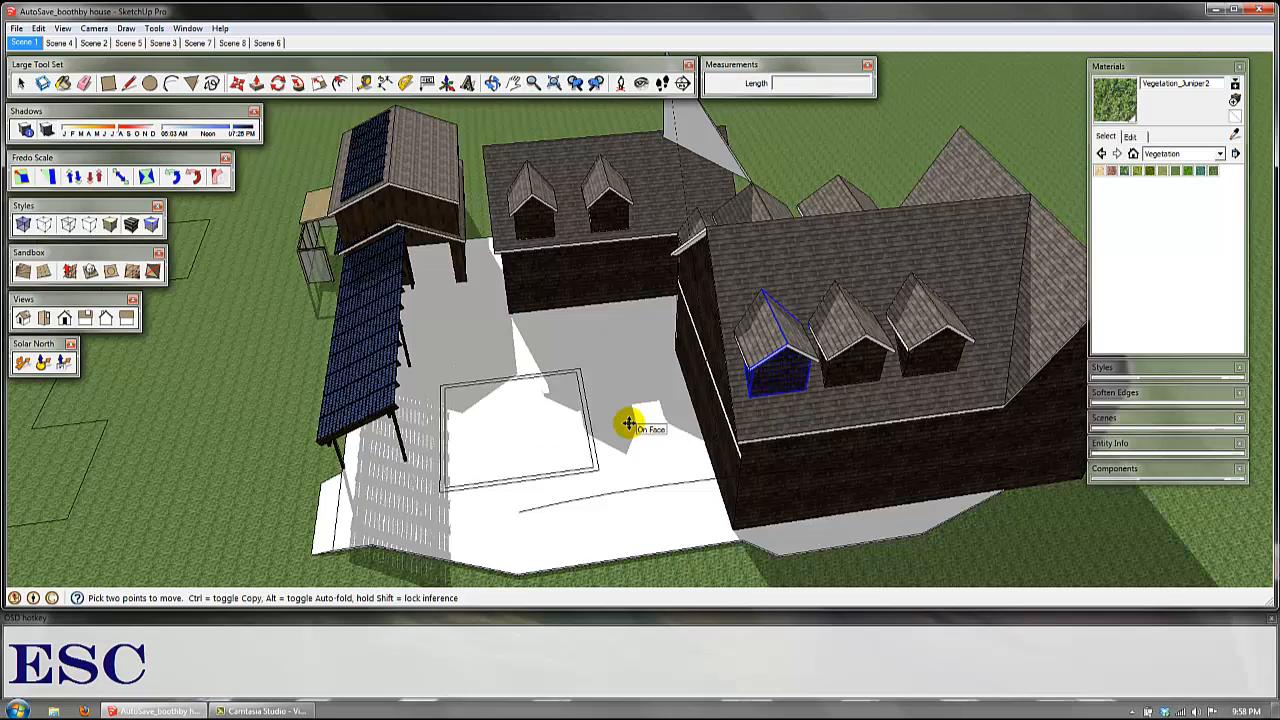
Step: Toggle the shadow display repeatedly, leaving the shadows off, and clear the dormer selection
{"action": "key", "text": "grave"}
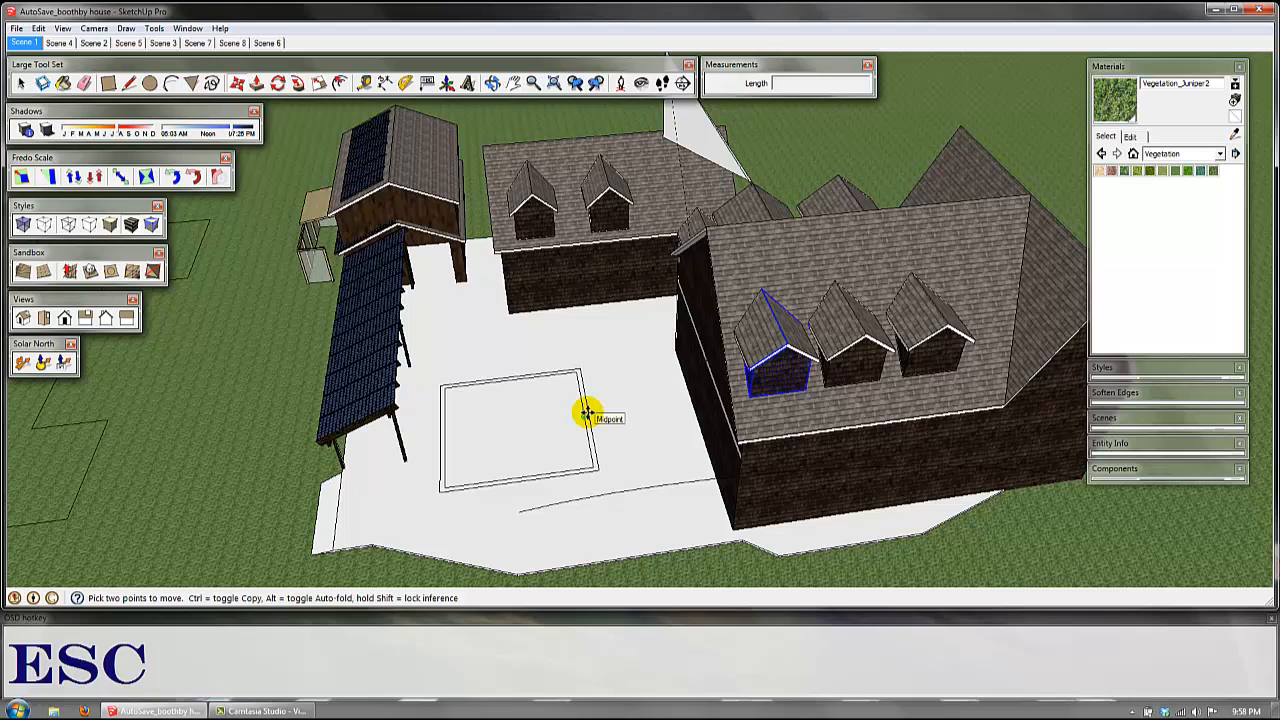
{"action": "key", "text": "Escape"}
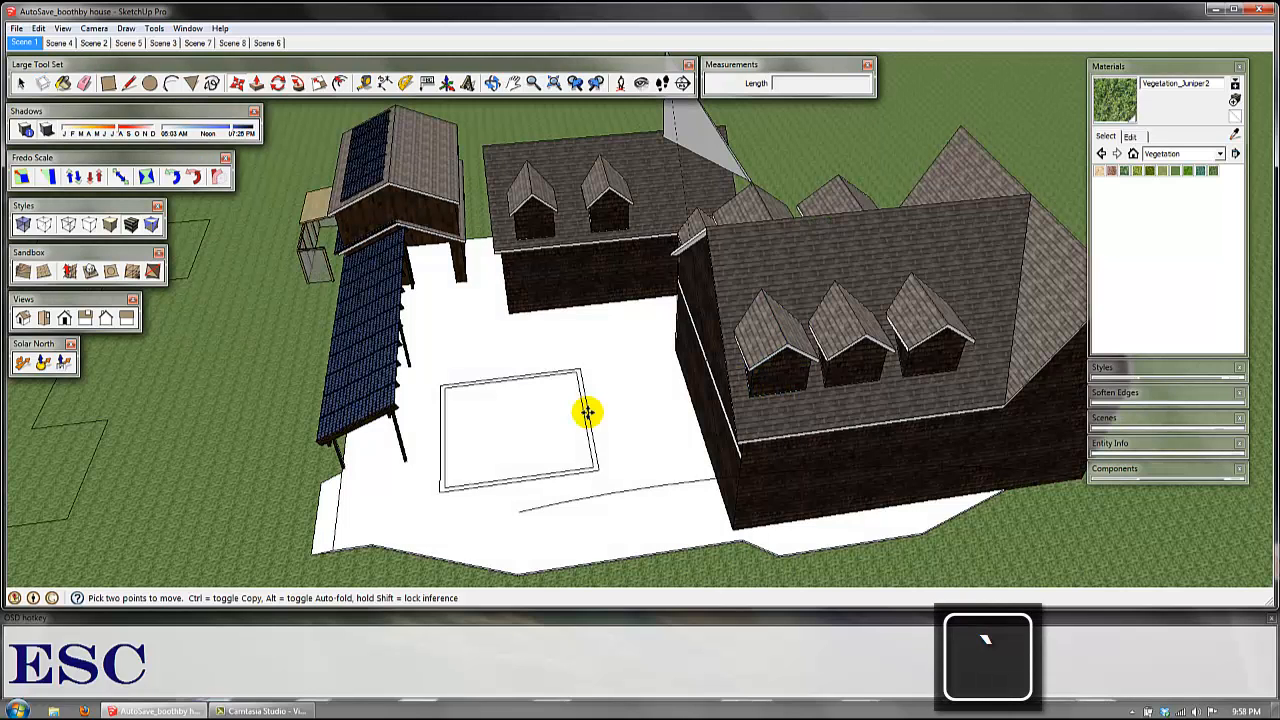
{"action": "key", "text": "grave"}
{"action": "key", "text": "grave"}
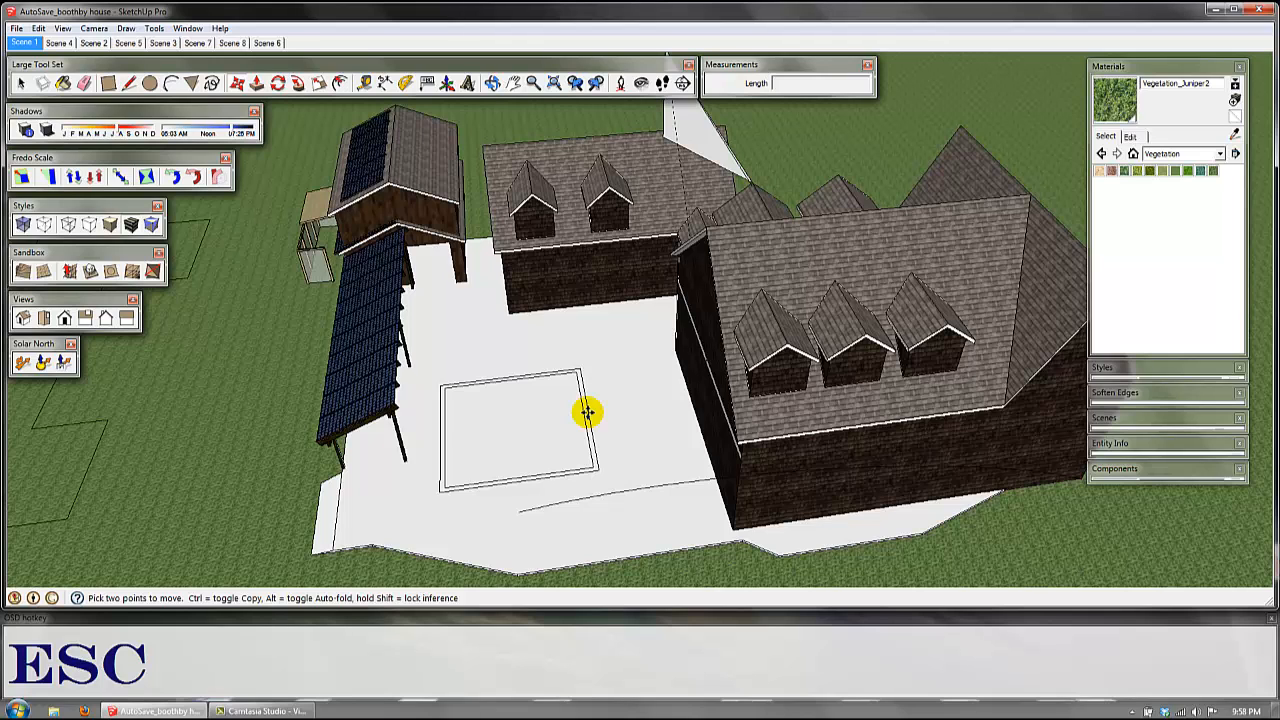
Step: Export the current model view to the Desktop as a JPEG image named "image" and minimize the SketchUp window
{"action": "key", "text": "ctrl+shift+i"}
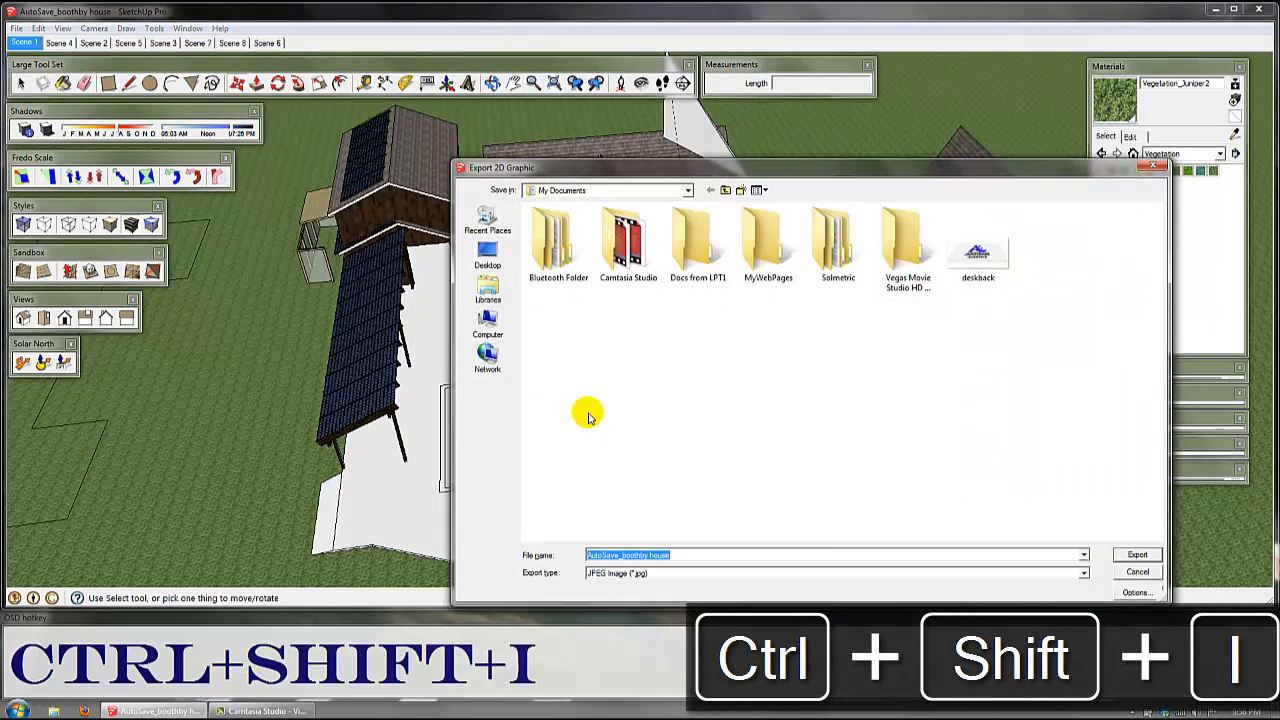
{"action": "left_click", "coordinate": [480, 248]}
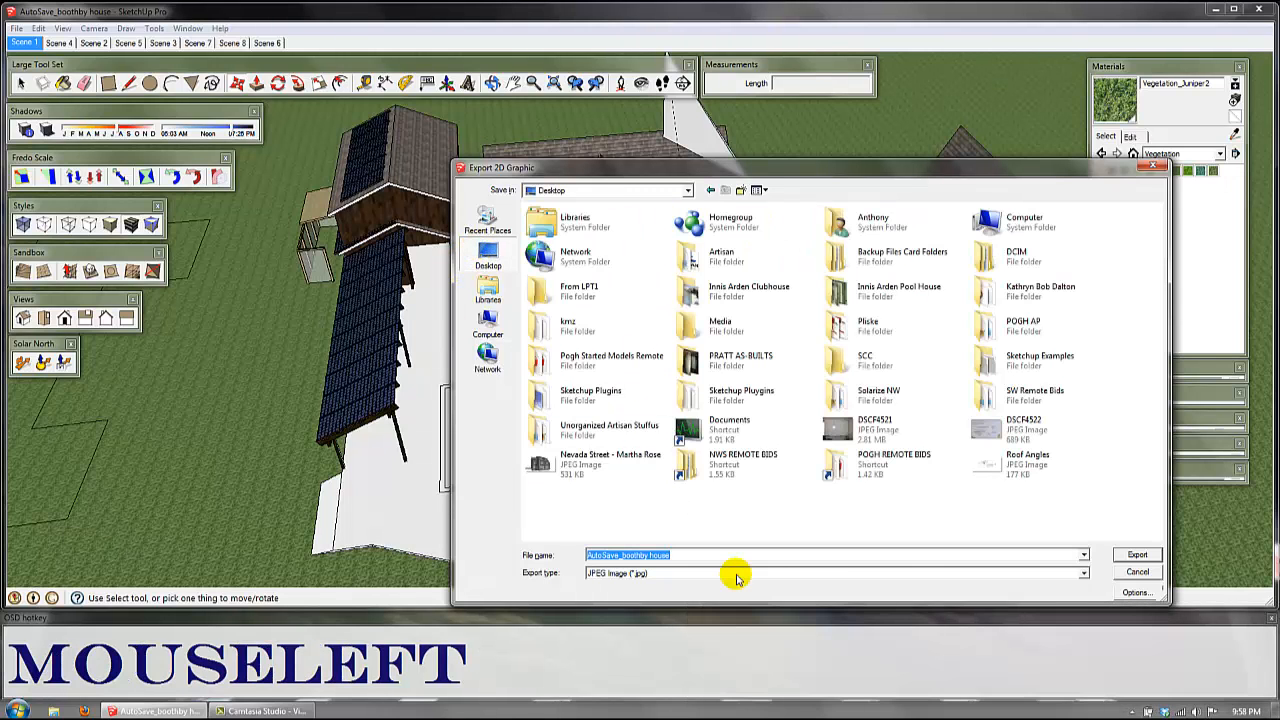
{"action": "type", "text": "image"}
{"action": "key", "text": "Return"}
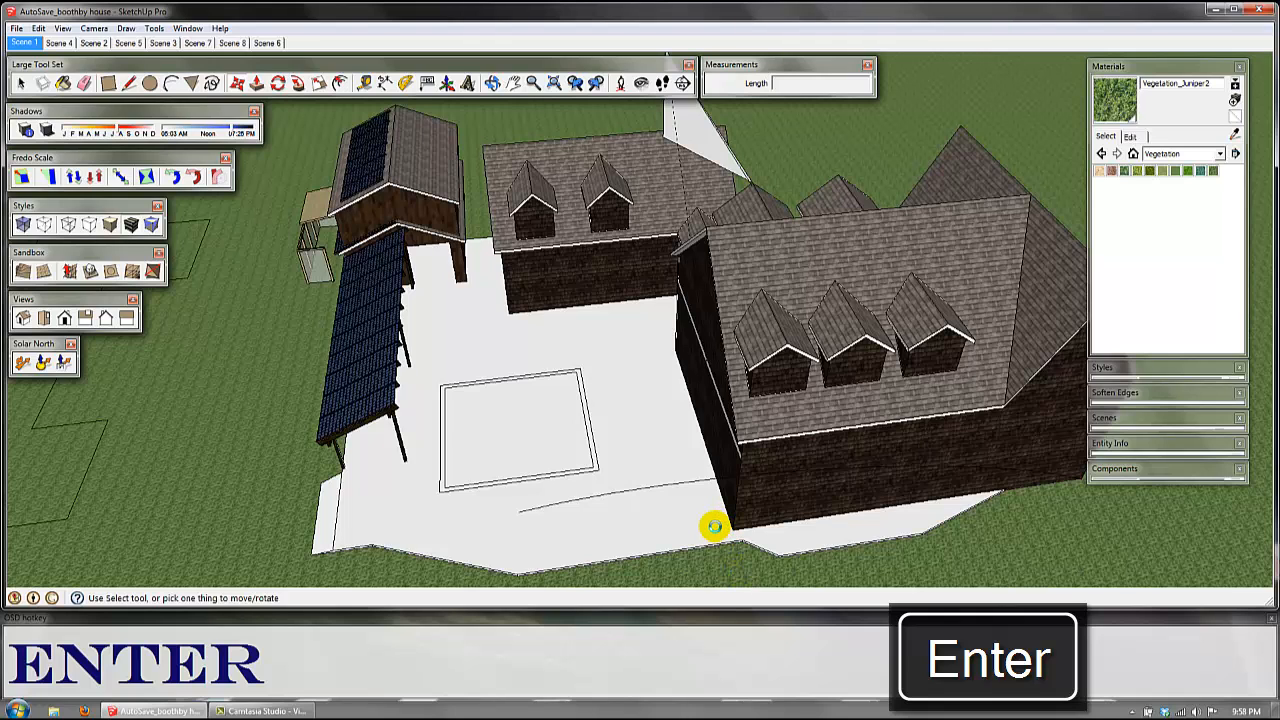
{"action": "left_click", "coordinate": [1215, 10]}
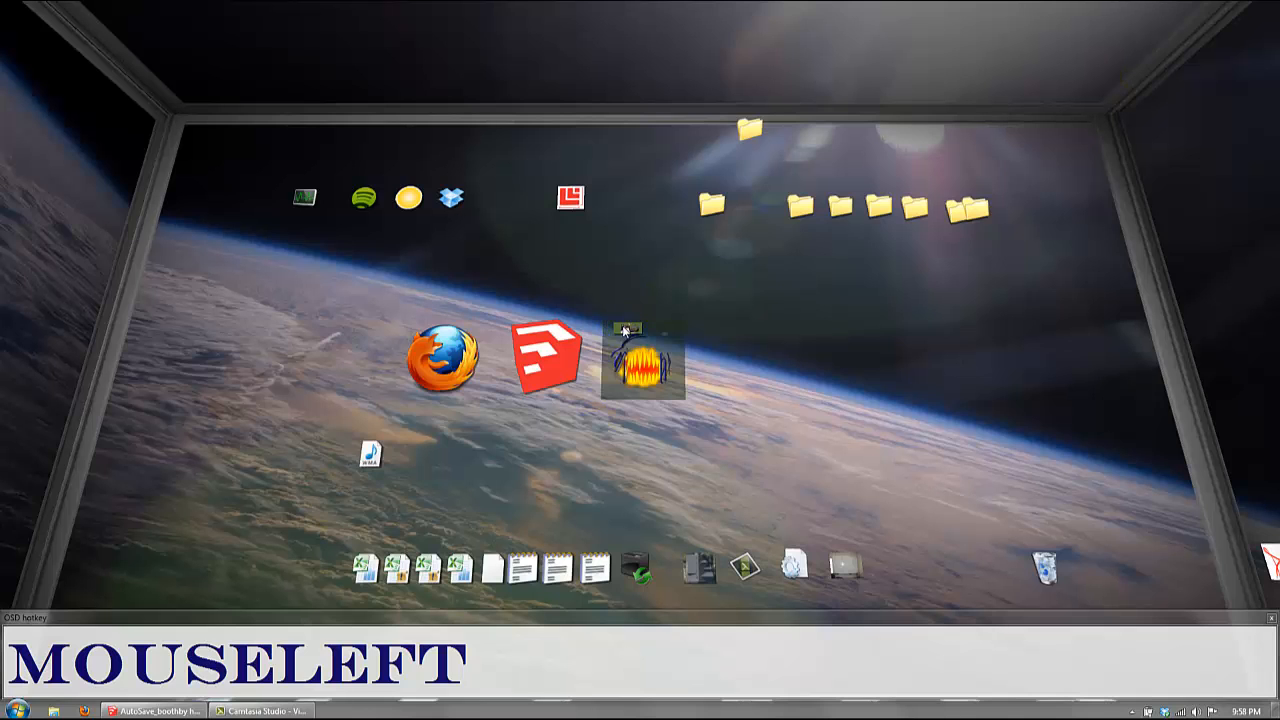
{"action": "double_click", "coordinate": [625, 332]}
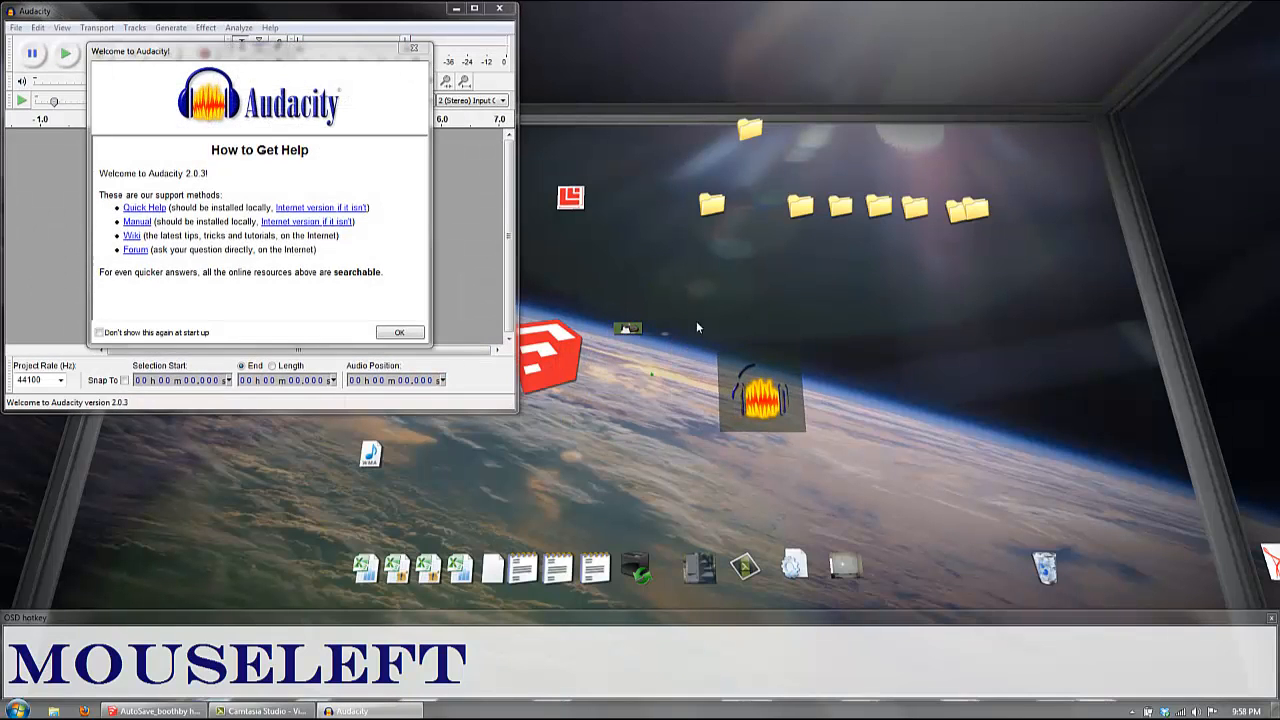
{"action": "left_click", "coordinate": [413, 47]}
{"action": "left_click", "coordinate": [499, 8]}
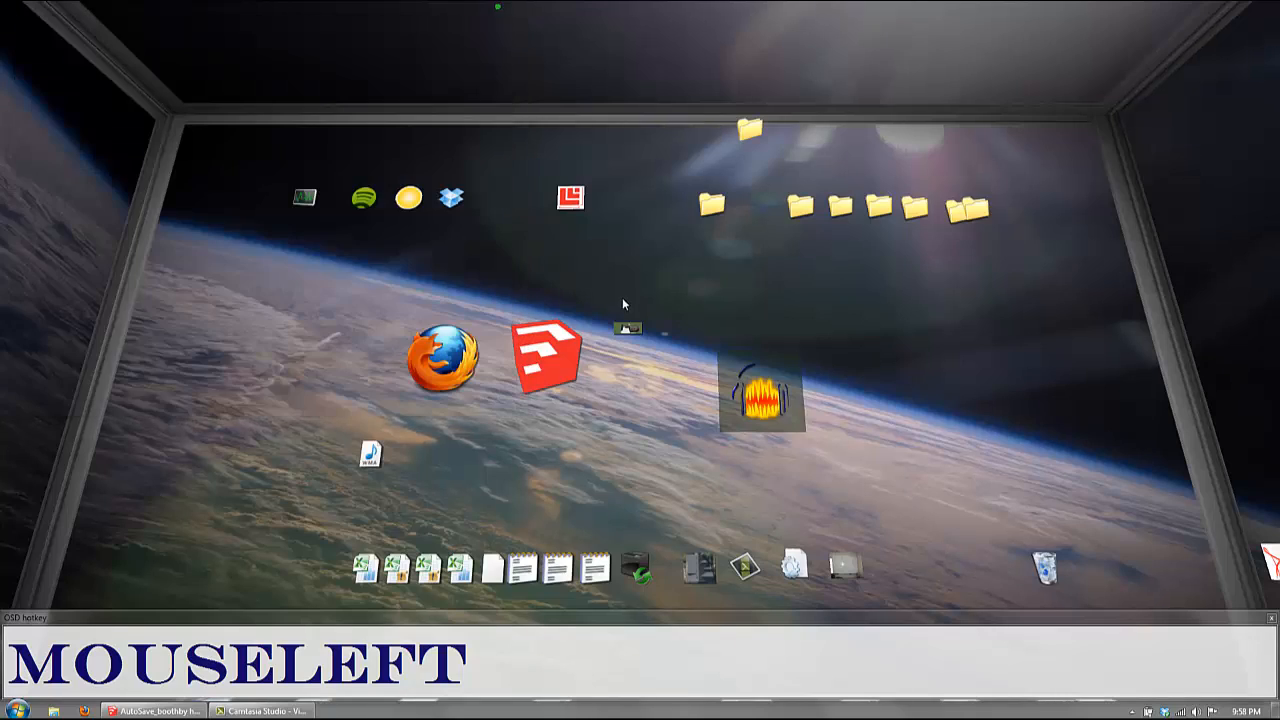
Step: Open the exported house model image from the desktop in the image viewer to check it
{"action": "double_click", "coordinate": [628, 328]}
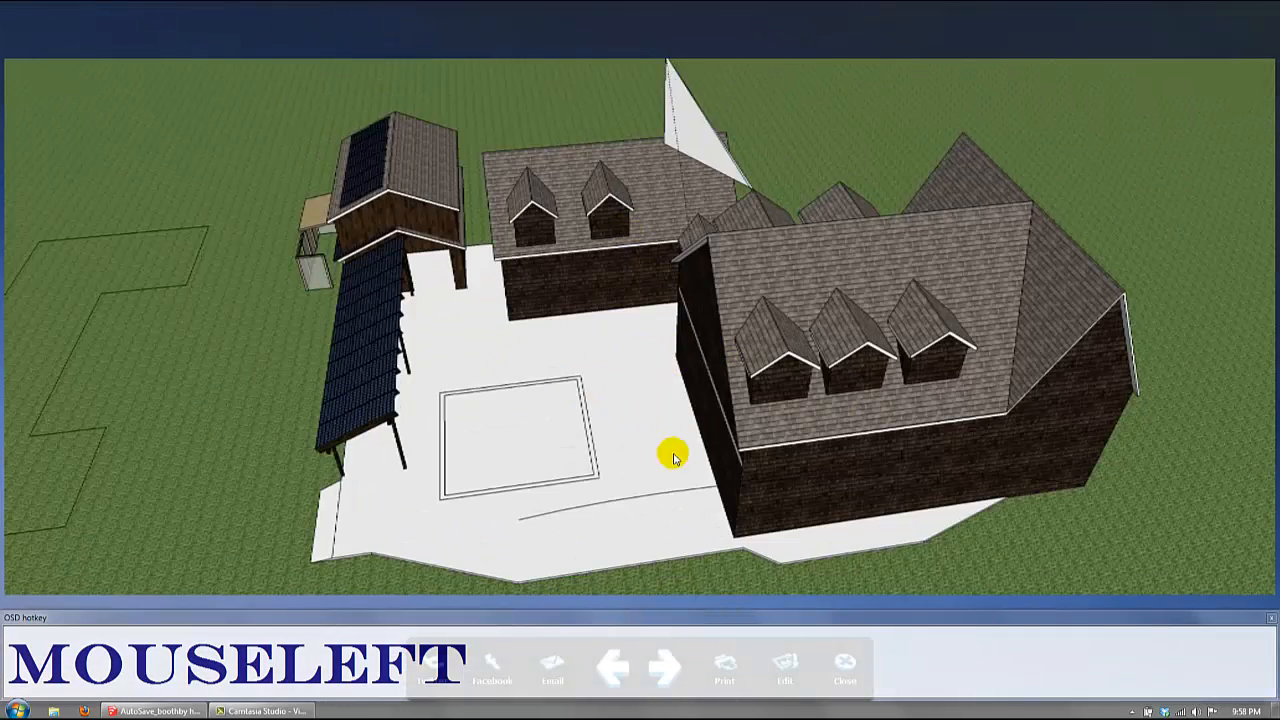
{"action": "left_click", "coordinate": [691, 378]}
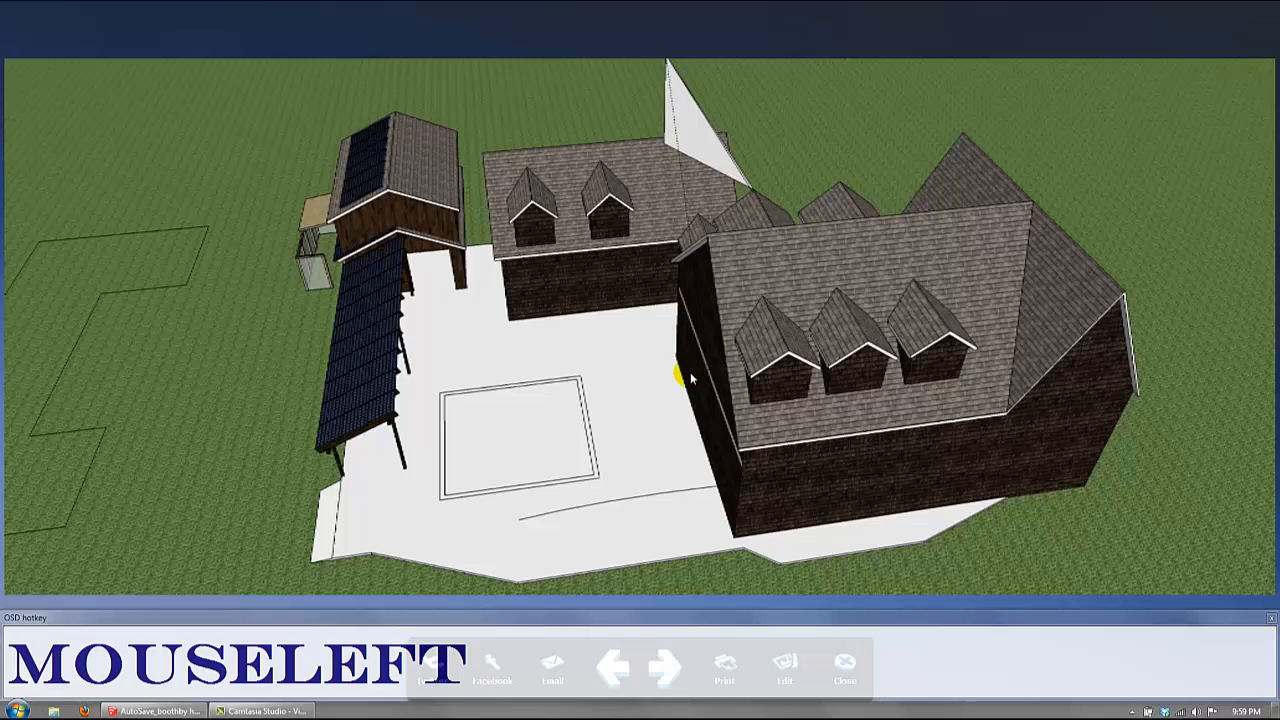